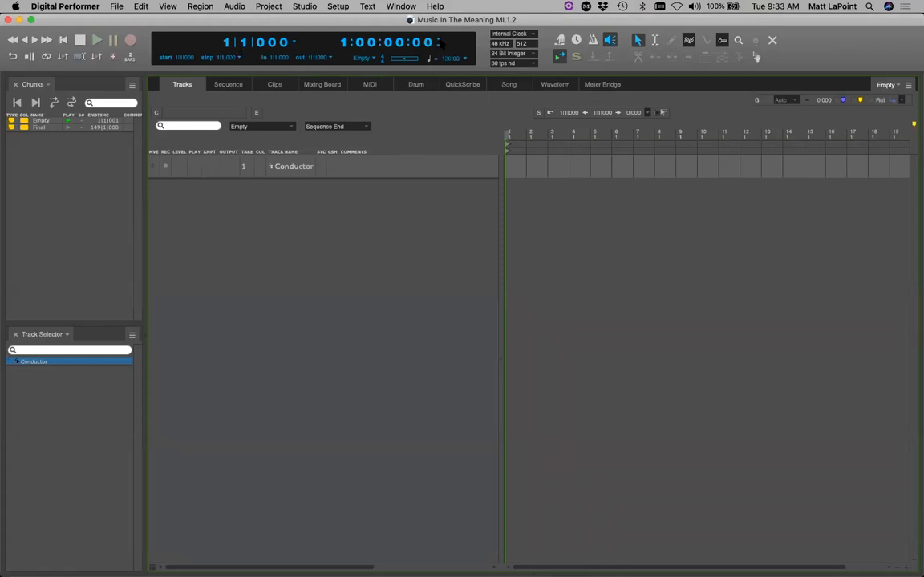
# Switch the auxiliary counter's time format to Real time and return it to Frames.
pyautogui.click(440, 42)
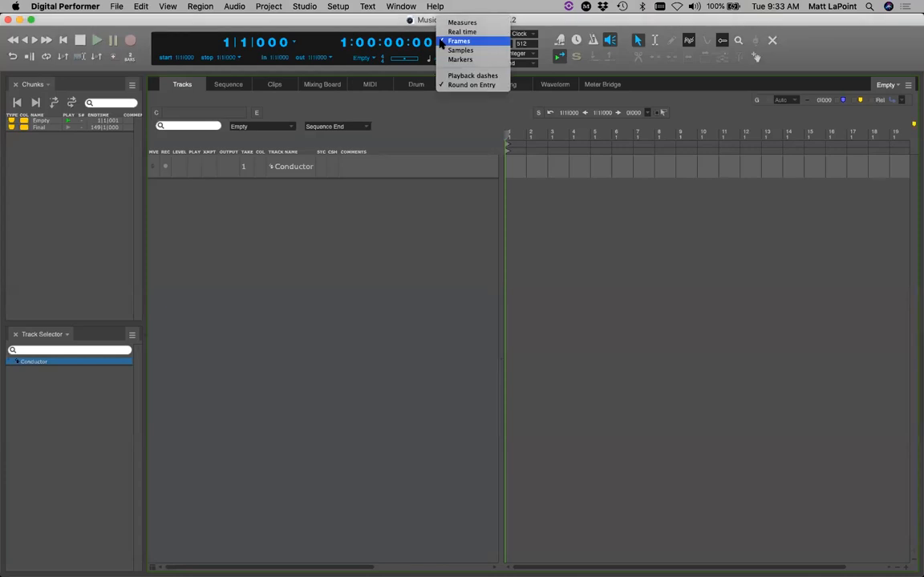
pyautogui.click(445, 32)
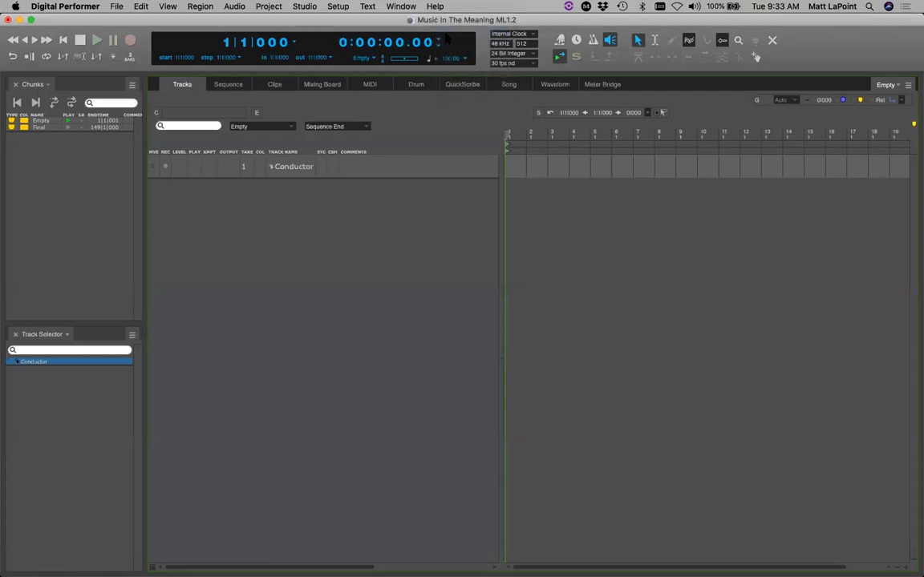
pyautogui.click(439, 42)
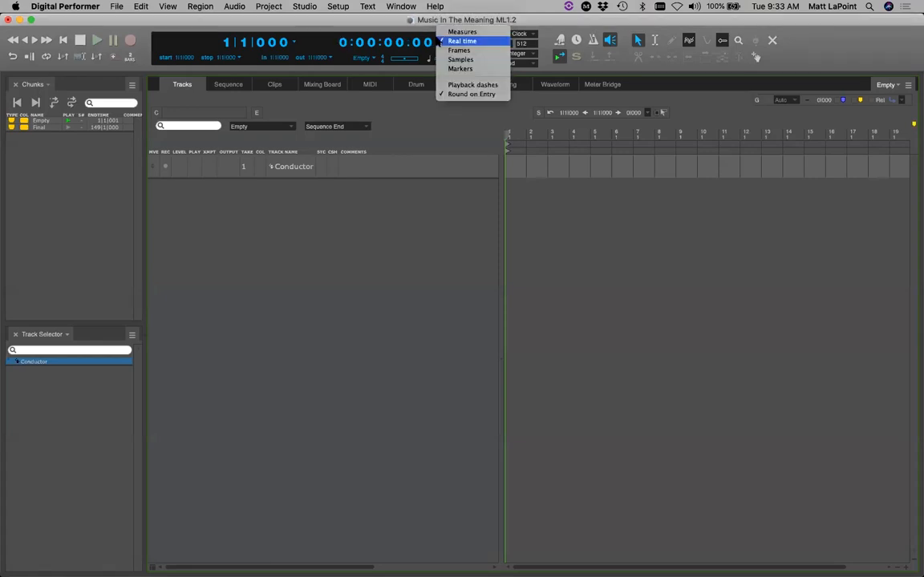
pyautogui.click(446, 50)
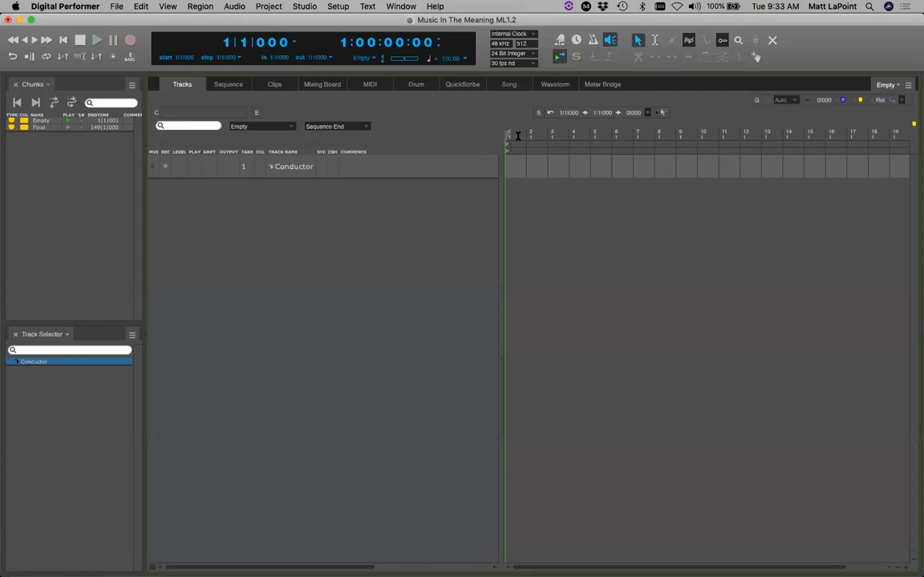
# Insert 2 measures at the start of measure 1 in the conductor track.
pyautogui.click(268, 7)
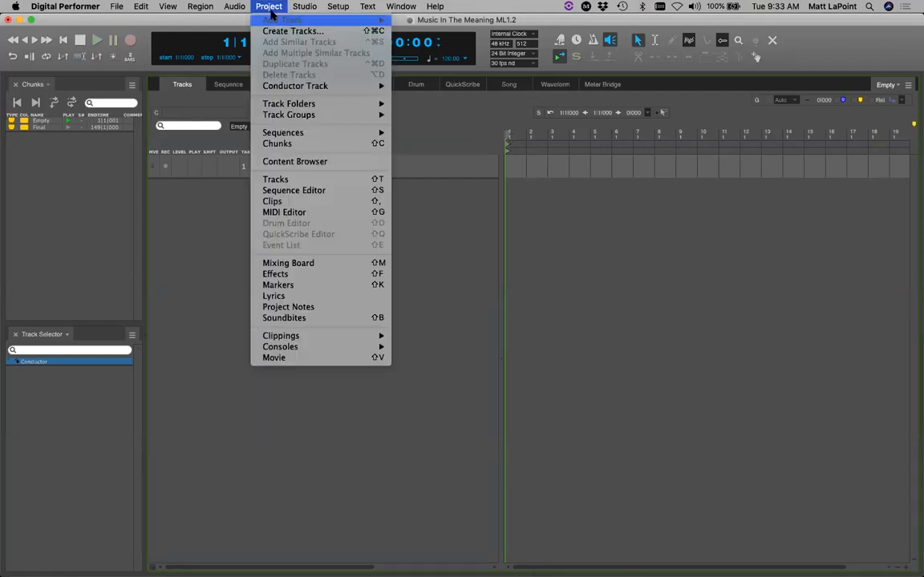
pyautogui.moveTo(306, 82)
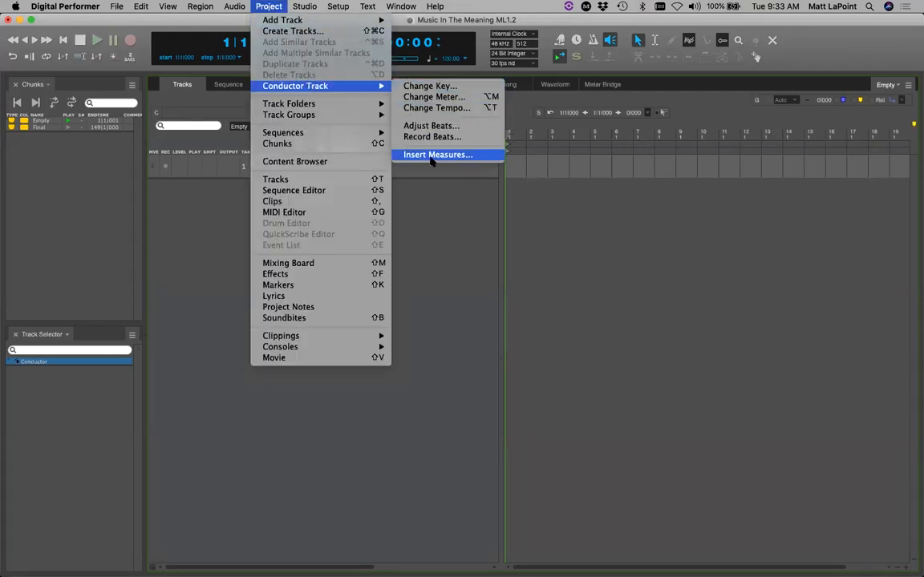
pyautogui.click(405, 152)
pyautogui.write('2')
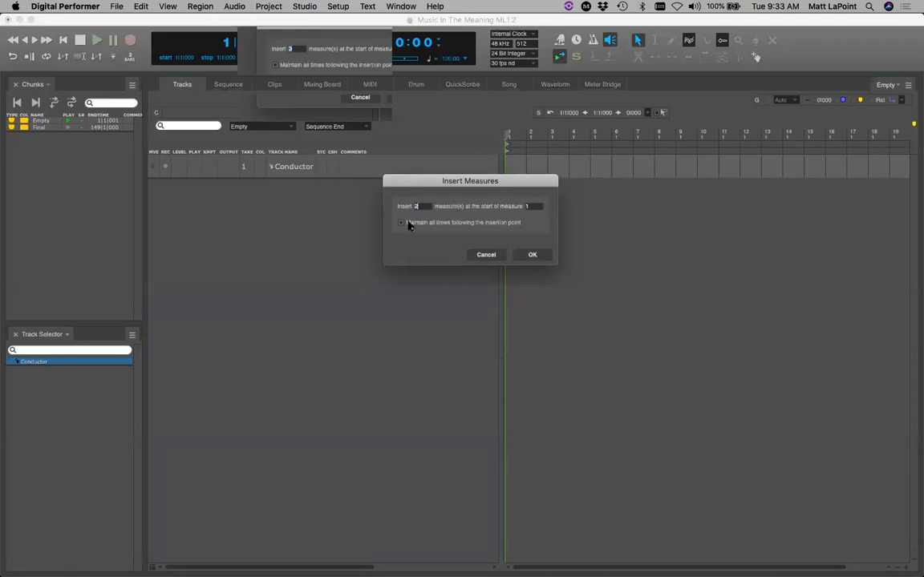
pyautogui.click(532, 255)
# Move the playback position to measure 1 and set the auxiliary counter's time format to Real time.
pyautogui.press('KP_Decimal')
pyautogui.write('1')
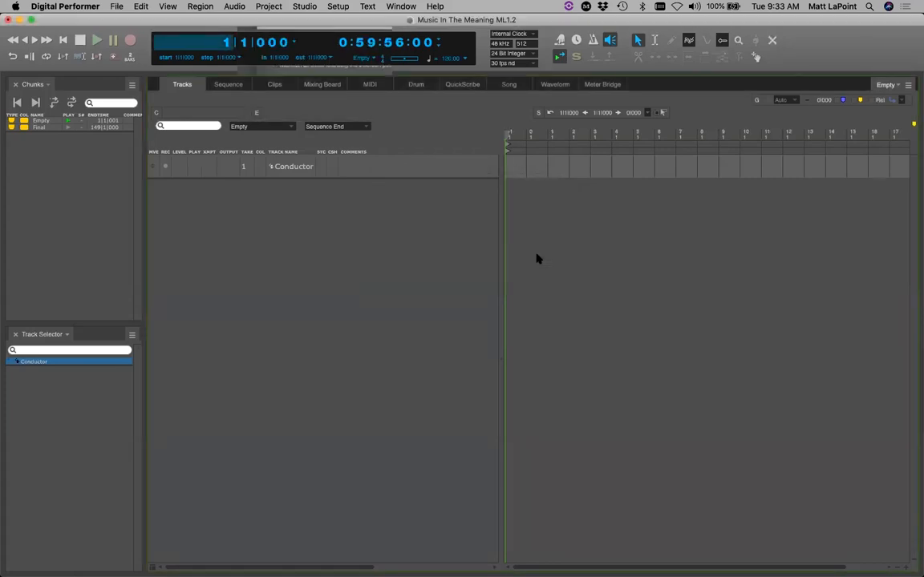
pyautogui.press('Return')
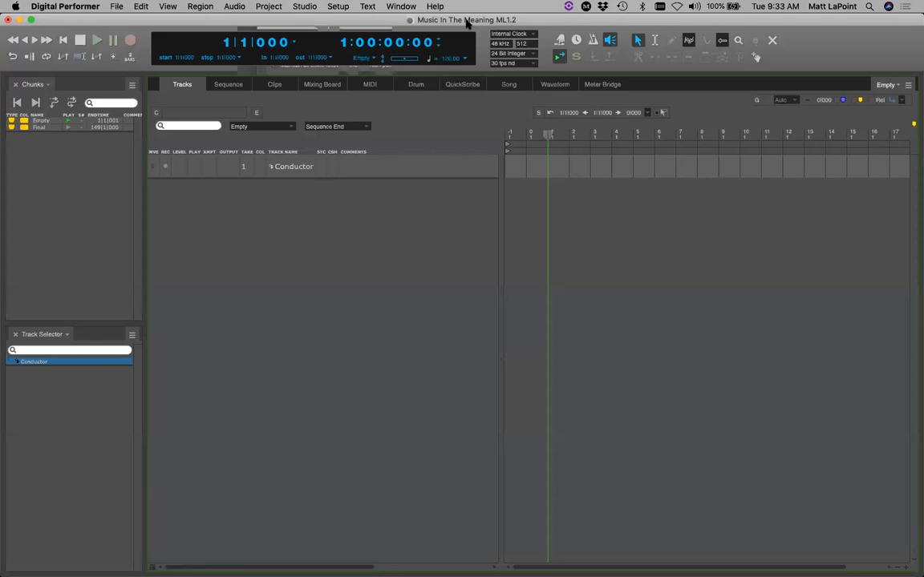
pyautogui.click(438, 41)
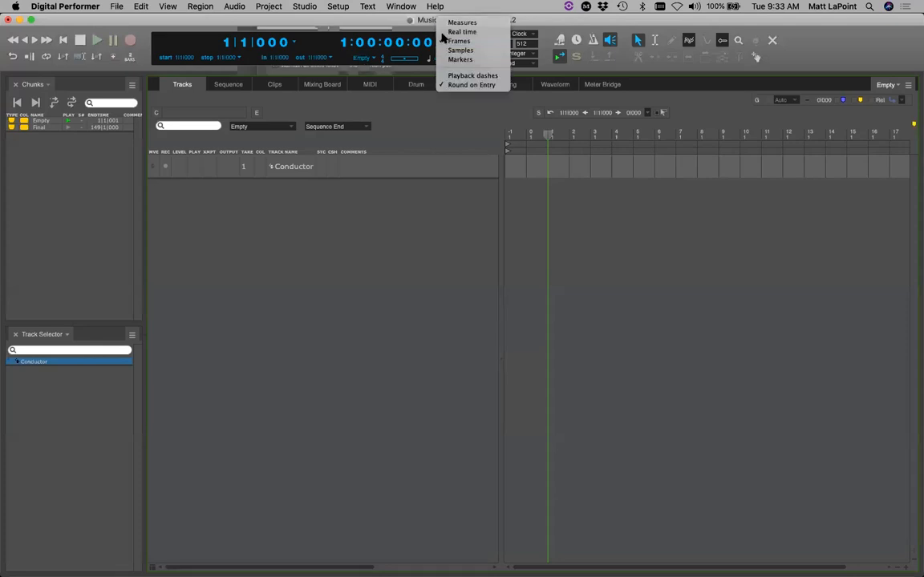
pyautogui.click(443, 32)
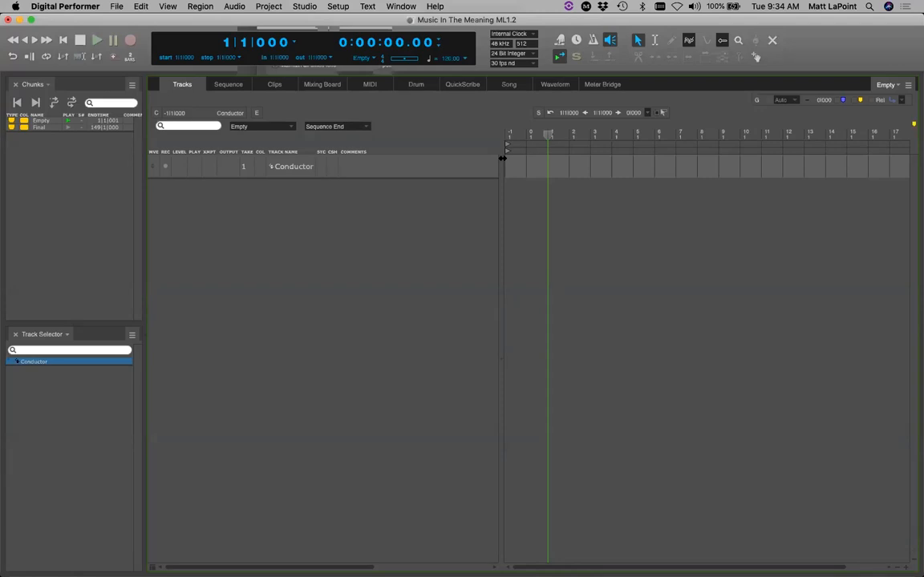
# Review the conductor track's Insert Measures settings, including the option for maintaining times after the insertion point, without inserting anything.
pyautogui.click(260, 7)
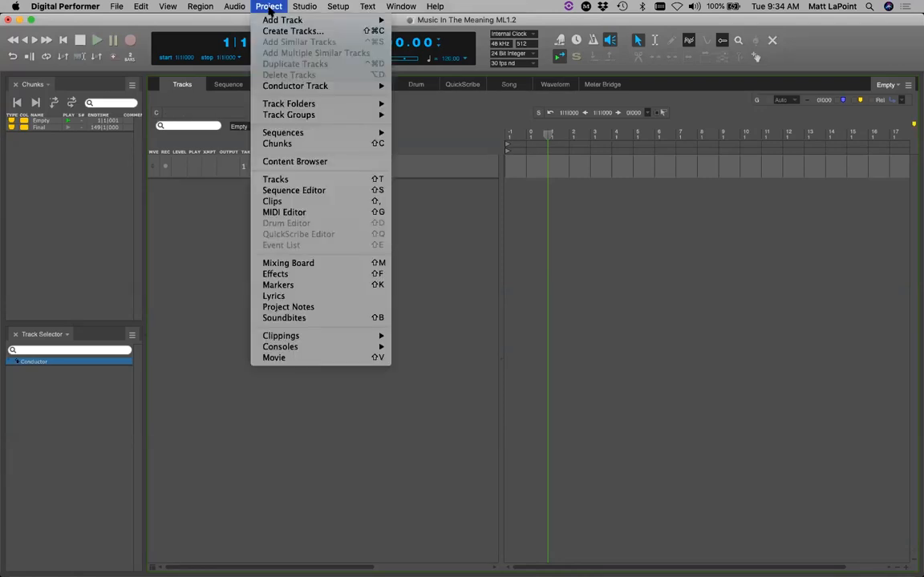
pyautogui.moveTo(314, 88)
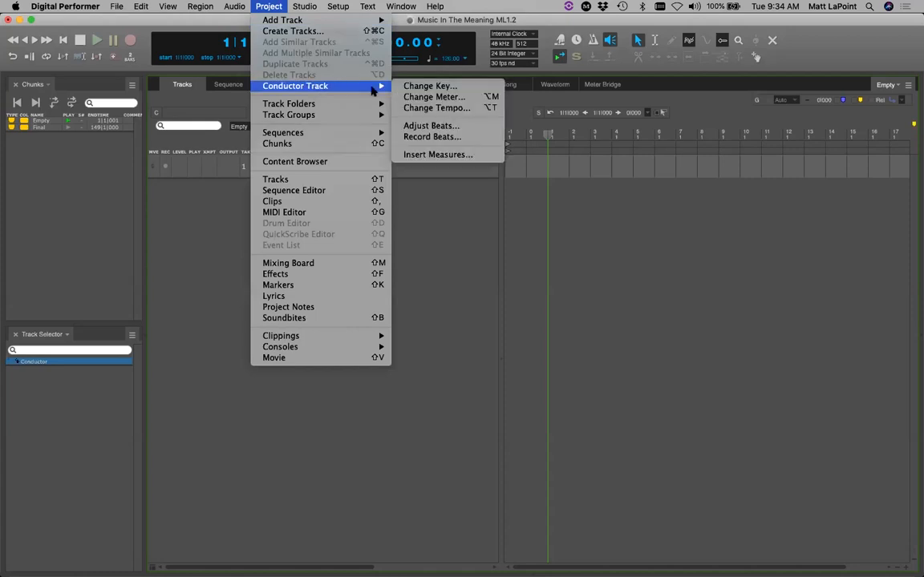
pyautogui.click(468, 154)
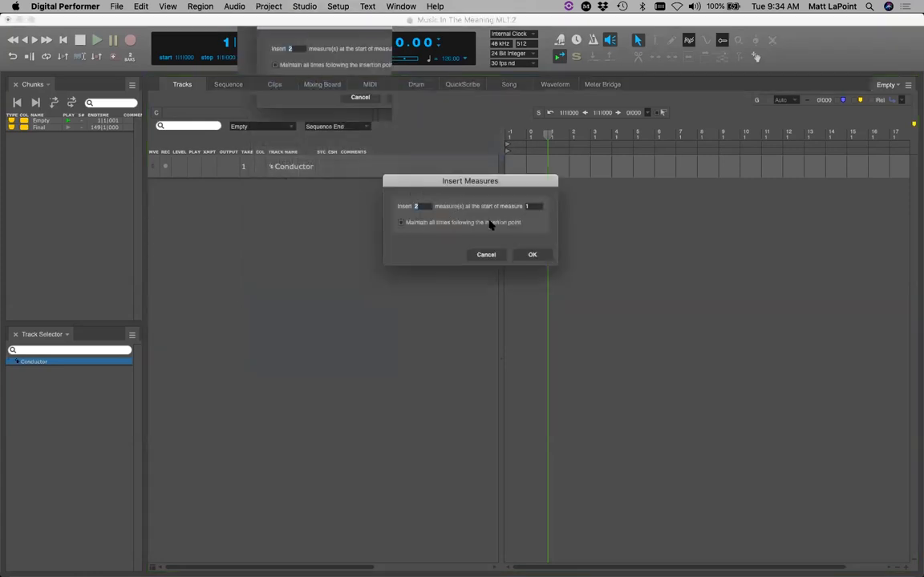
pyautogui.click(484, 254)
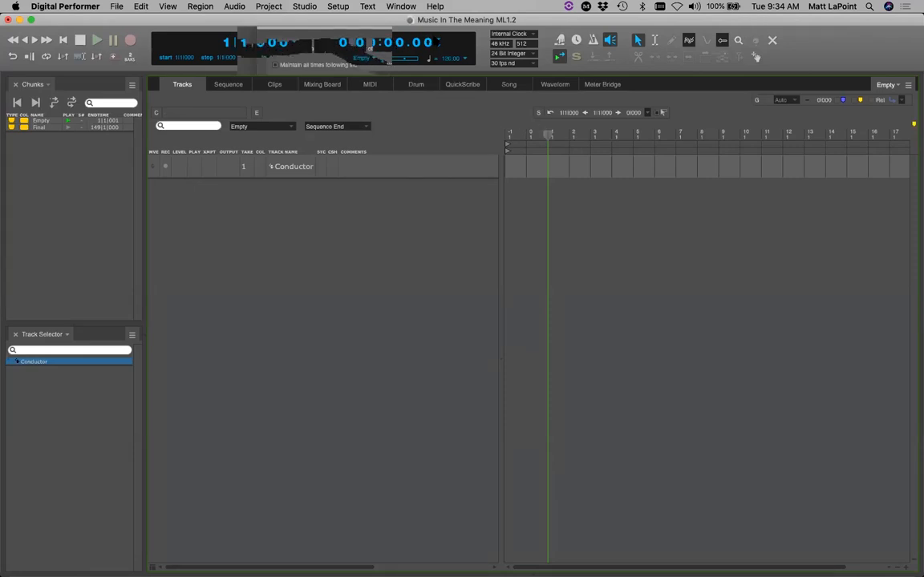
# Save the project.
pyautogui.click(393, 37)
pyautogui.press('Escape')
pyautogui.press('super+s')
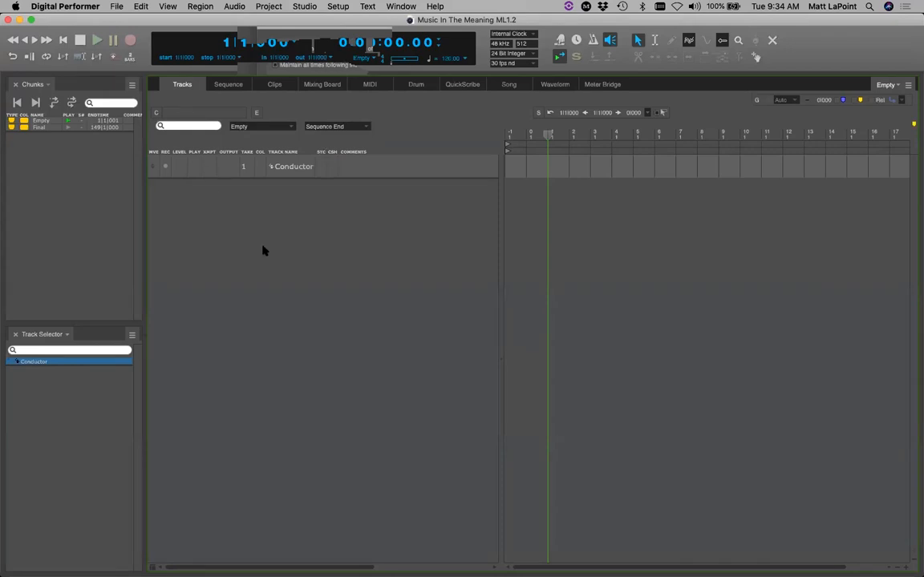
# Remove Editor Tools from the docked control panel in the preferences, and open the floating tool palette over the timeline.
pyautogui.click(71, 6)
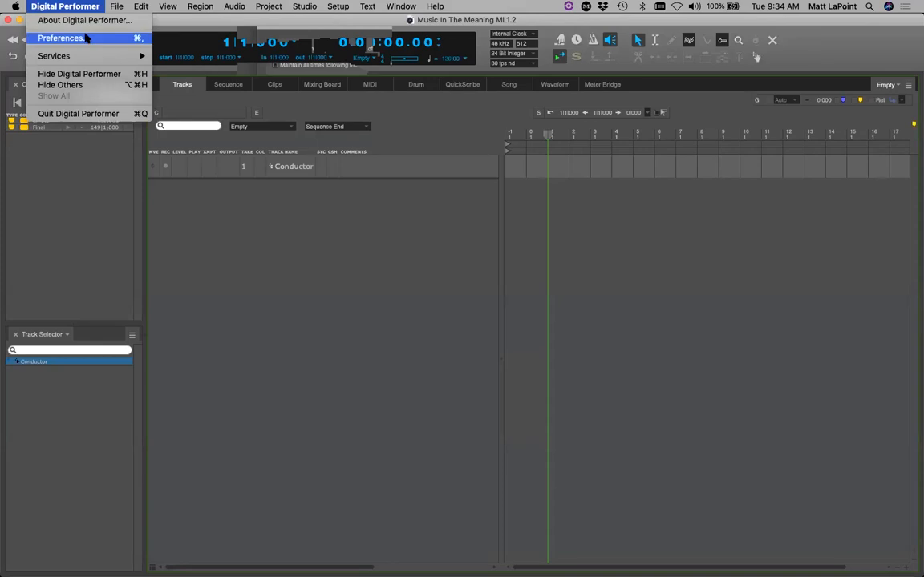
pyautogui.click(64, 38)
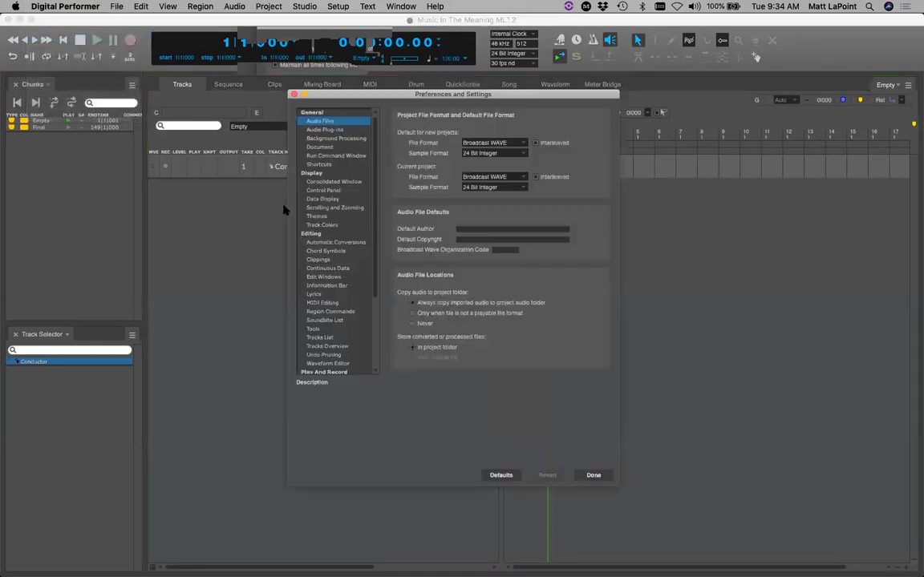
pyautogui.click(336, 191)
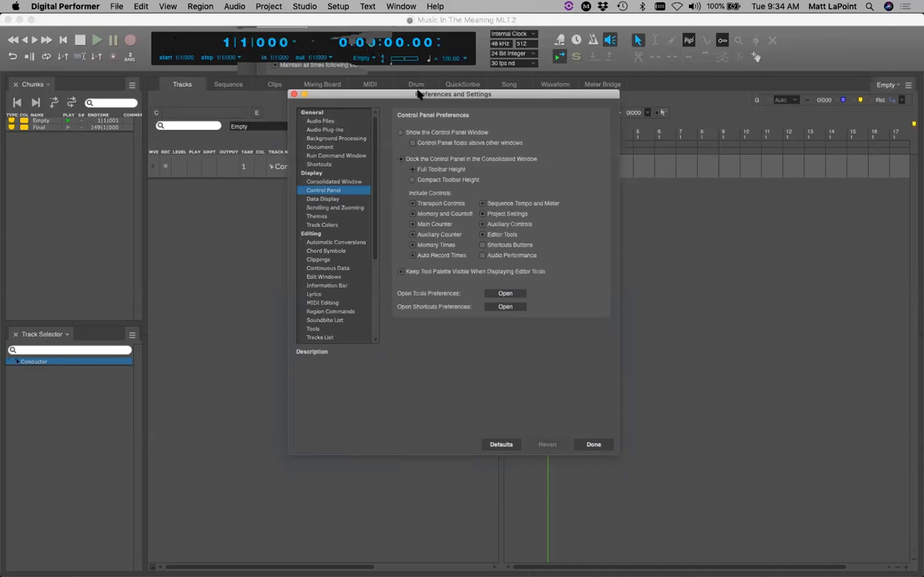
pyautogui.moveTo(417, 94); pyautogui.dragTo(423, 92)
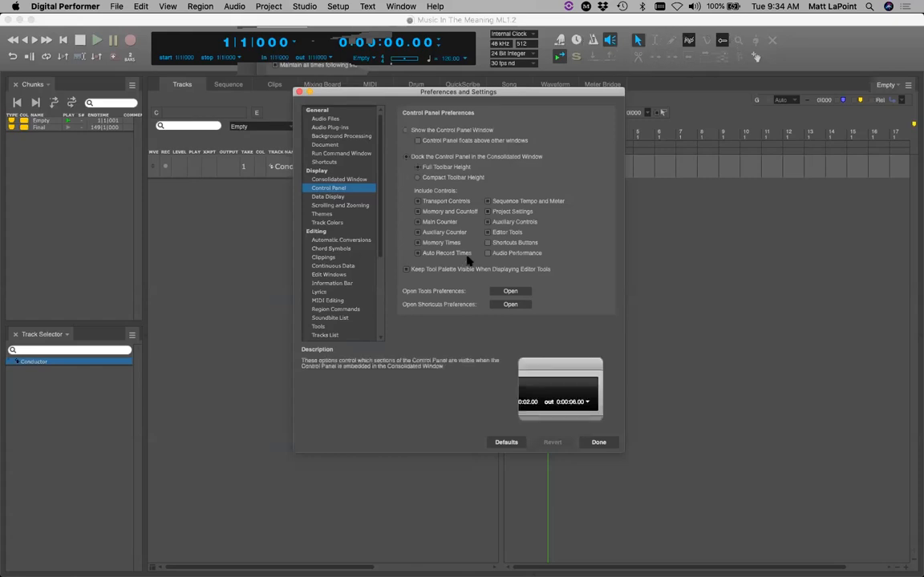
pyautogui.click(493, 232)
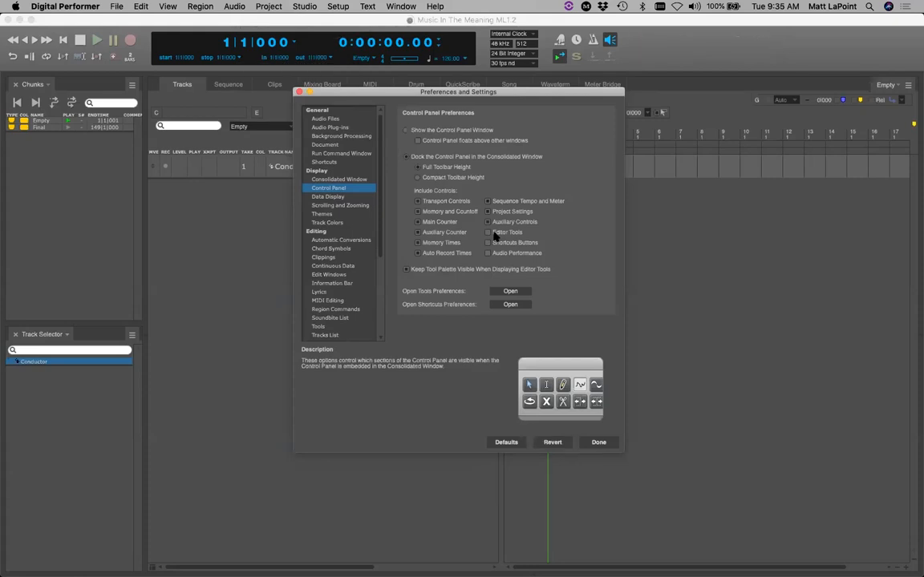
pyautogui.click(598, 442)
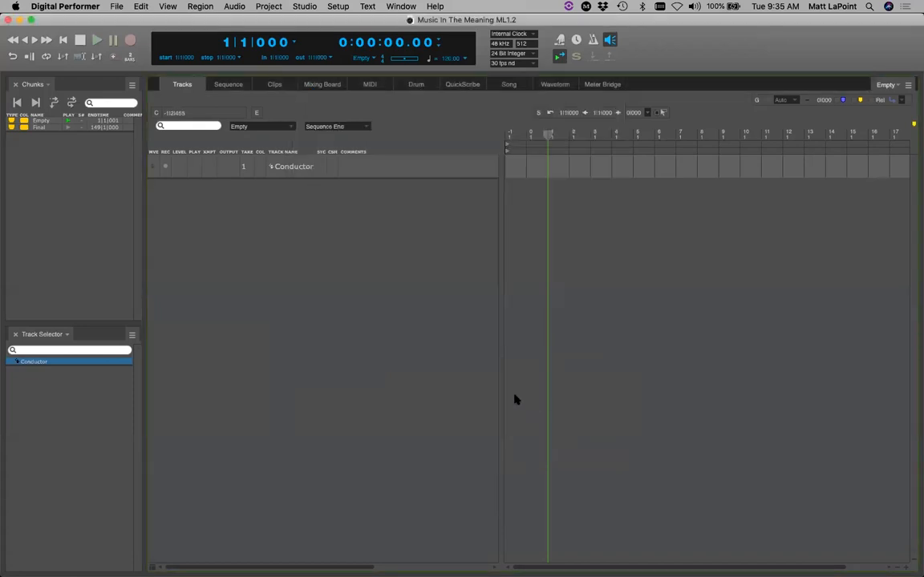
pyautogui.hotkey('shift', 'o')
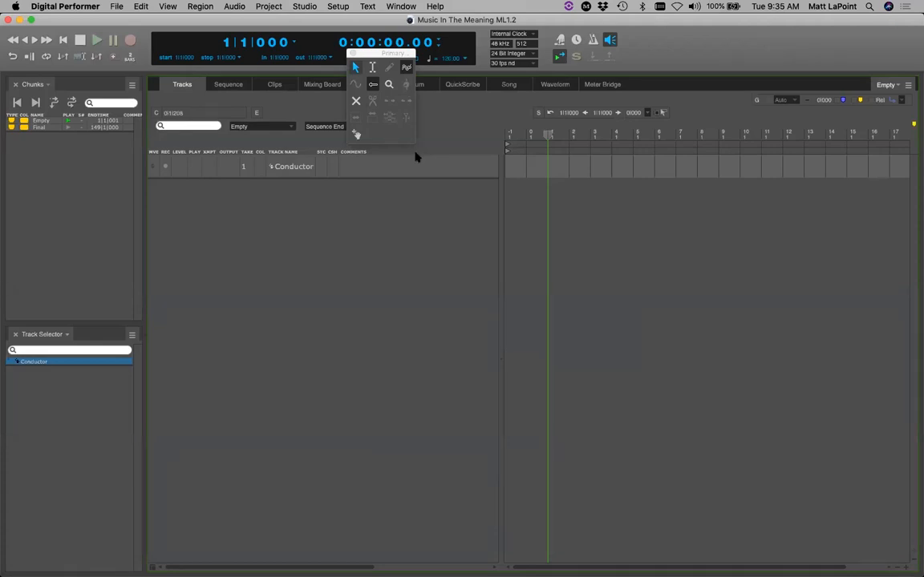
pyautogui.moveTo(390, 54); pyautogui.dragTo(694, 106)
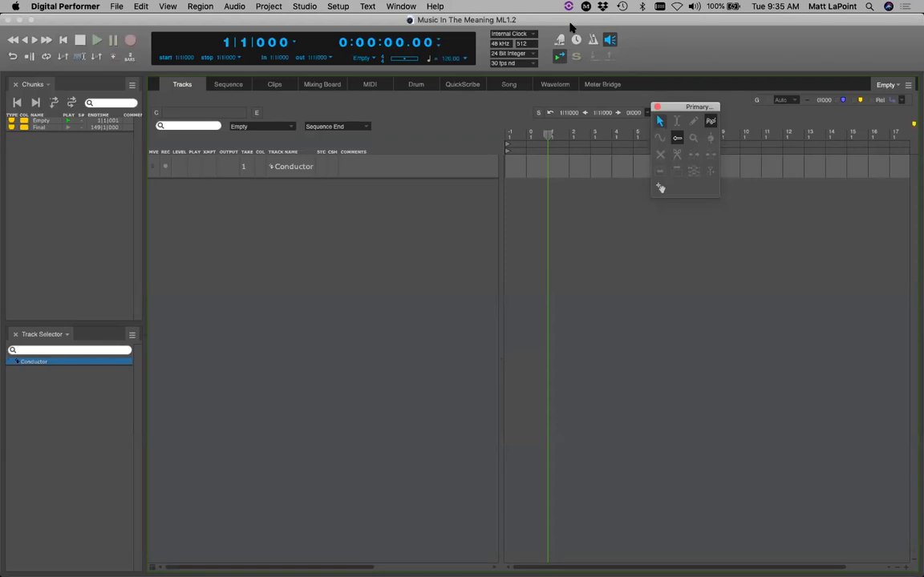
# Include Editor Tools in the docked control panel through the Control Panel preferences.
pyautogui.rightClick(448, 53)
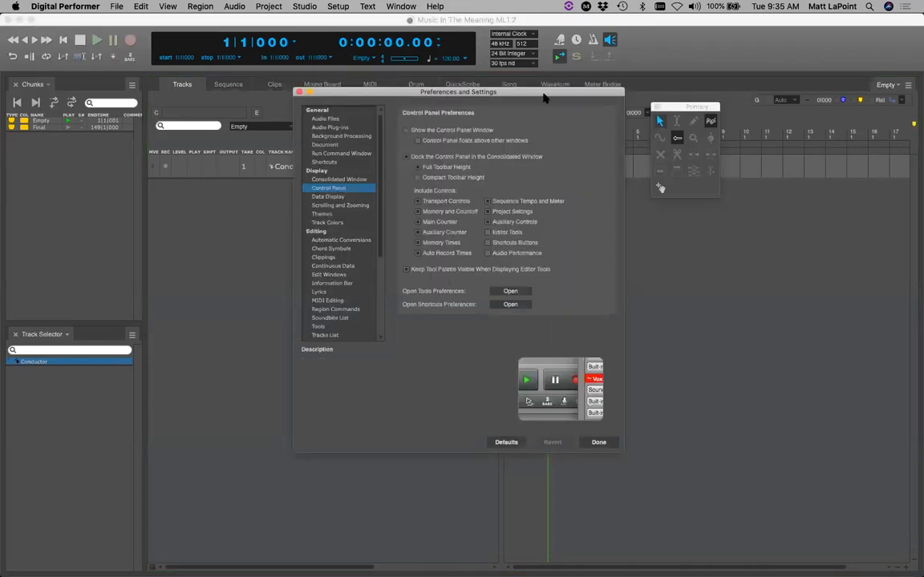
pyautogui.moveTo(544, 95); pyautogui.dragTo(487, 94)
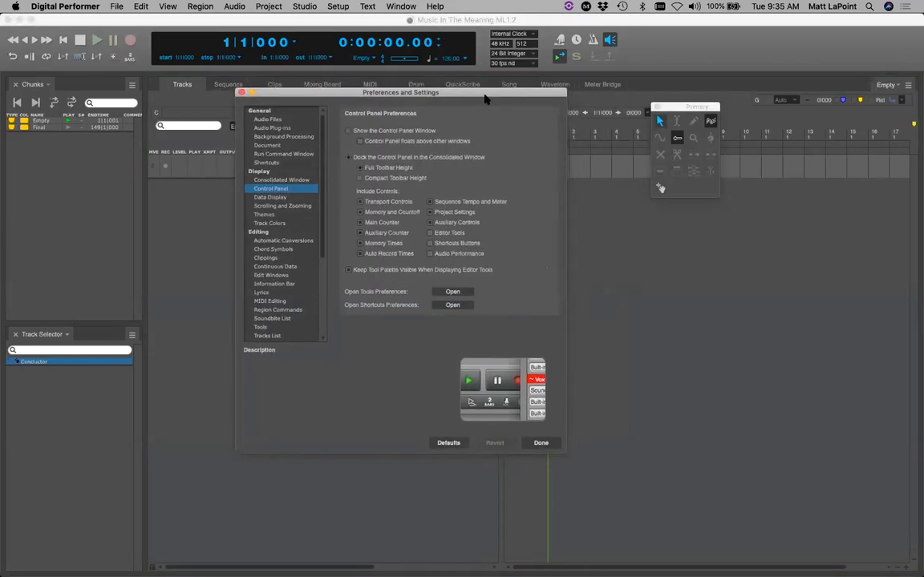
pyautogui.click(431, 232)
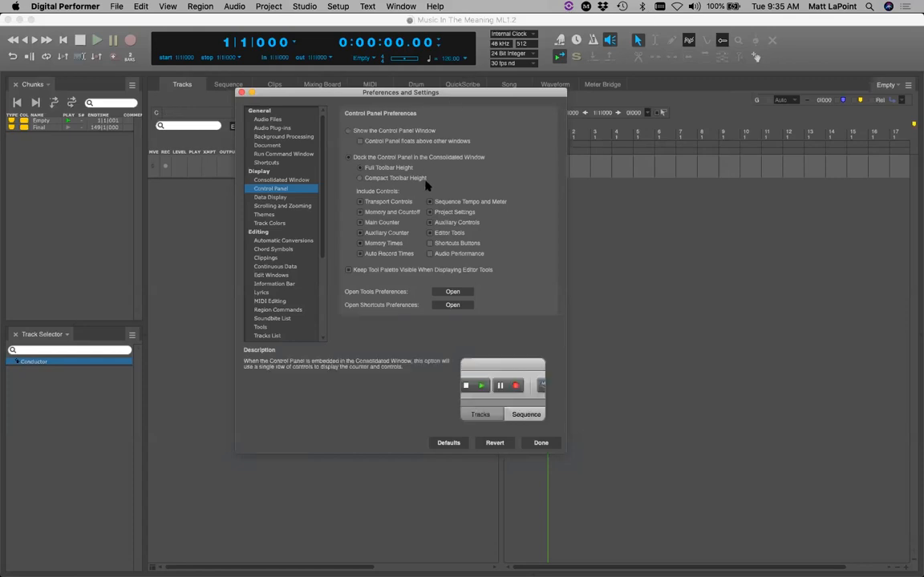
# Try including the Shortcuts Buttons, and turn off keeping the tool palette visible when displaying editor tools.
pyautogui.click(430, 243)
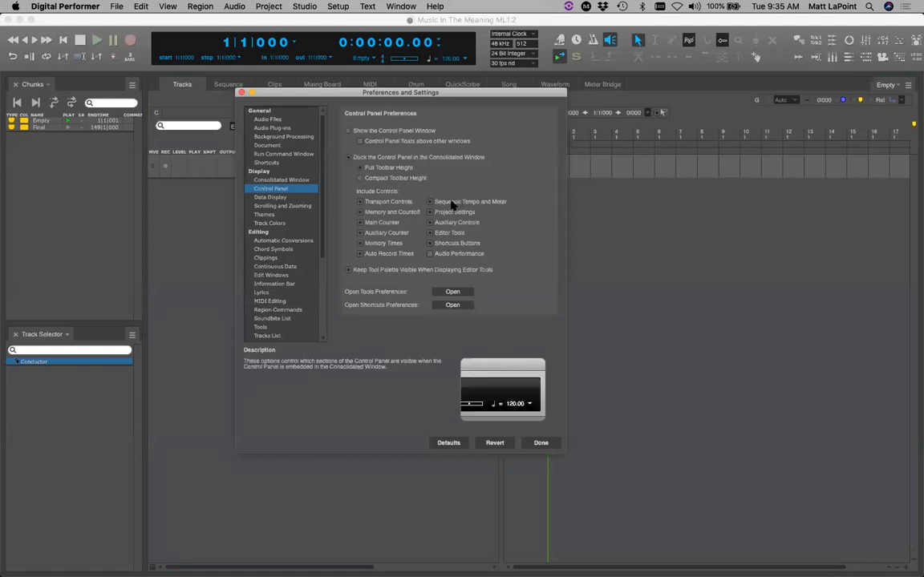
pyautogui.click(390, 270)
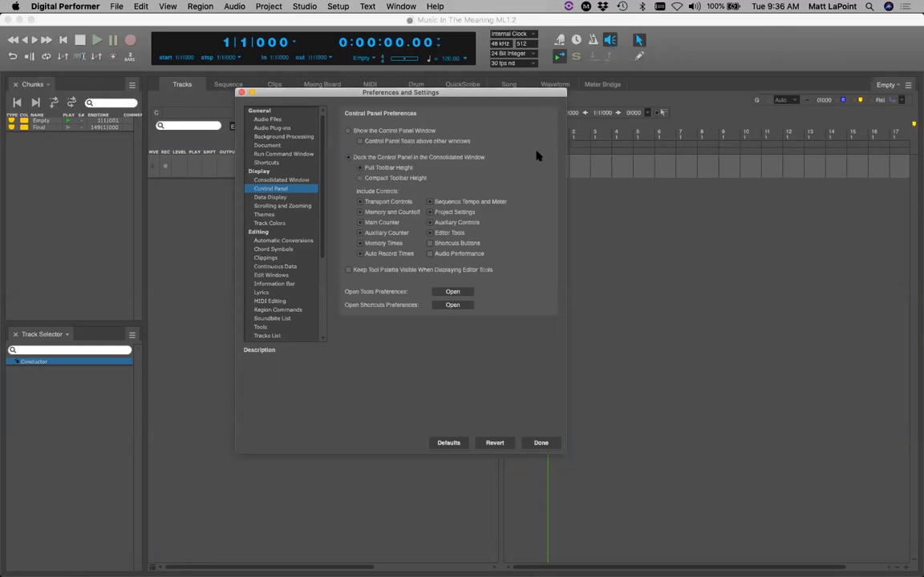
pyautogui.click(539, 443)
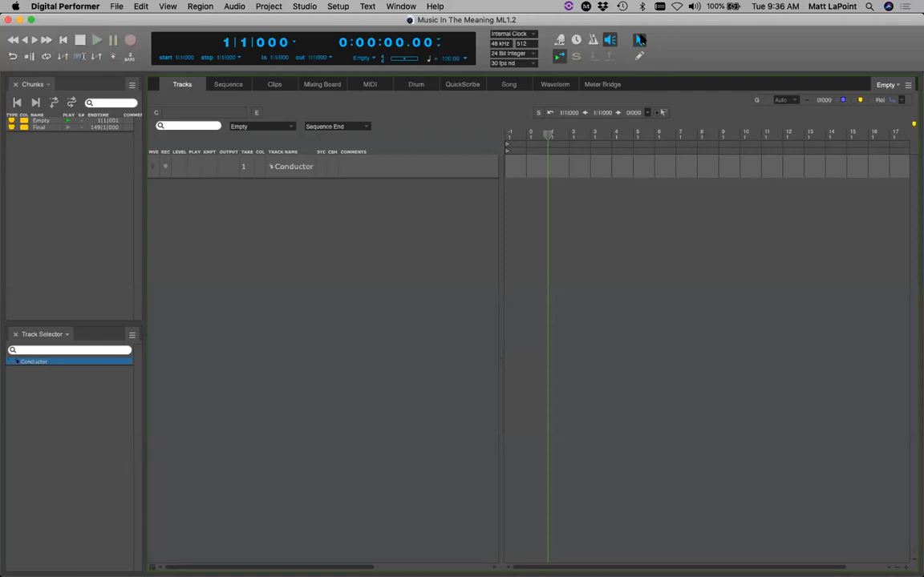
# Set the alternate tool in the collapsed editor tools to the I-beam.
pyautogui.click(639, 40)
pyautogui.click(641, 57)
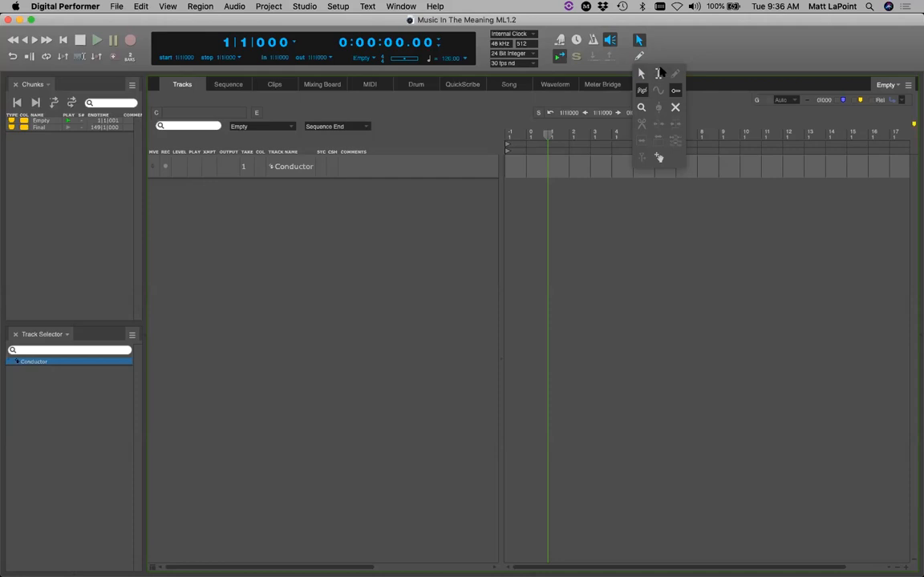
pyautogui.click(659, 73)
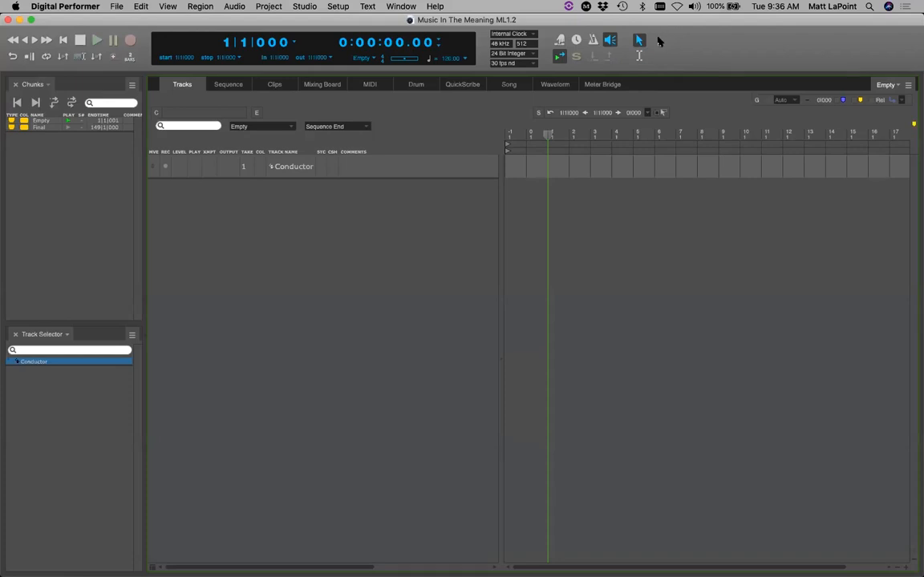
# Search the commands list for "alt" to check the Alternate Tool's key binding.
pyautogui.hotkey('shift', 'l')
pyautogui.write('alt')
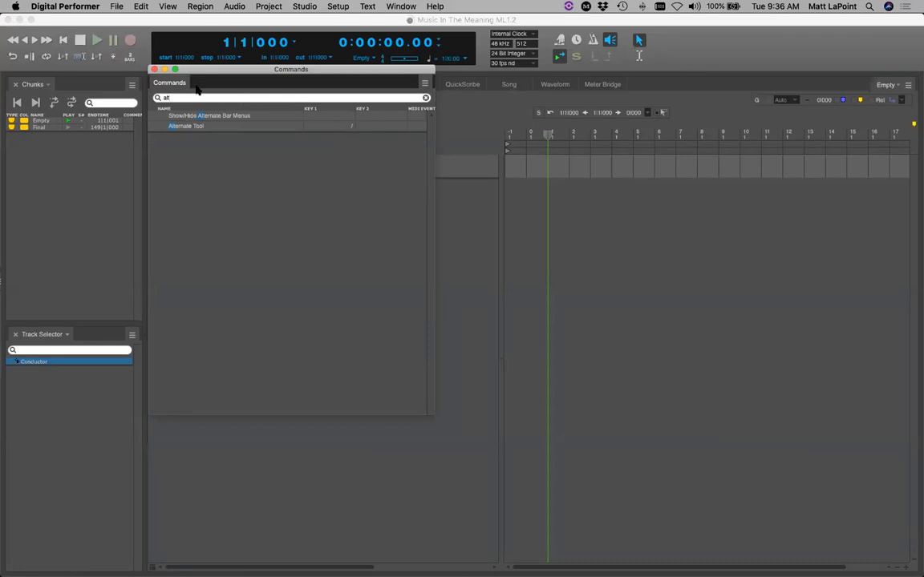
pyautogui.click(155, 69)
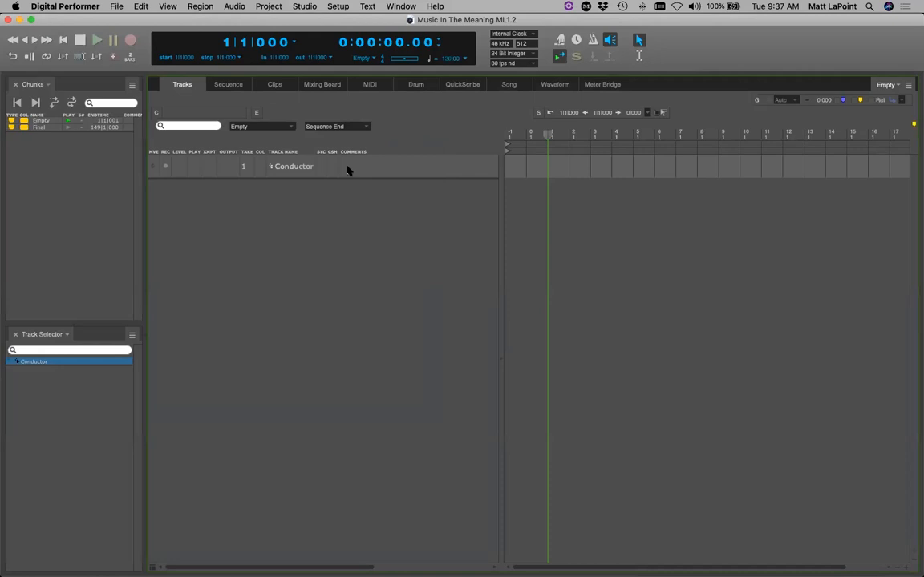
# Add a mono audio track to the sequence.
pyautogui.press('super+alt+shift+m')
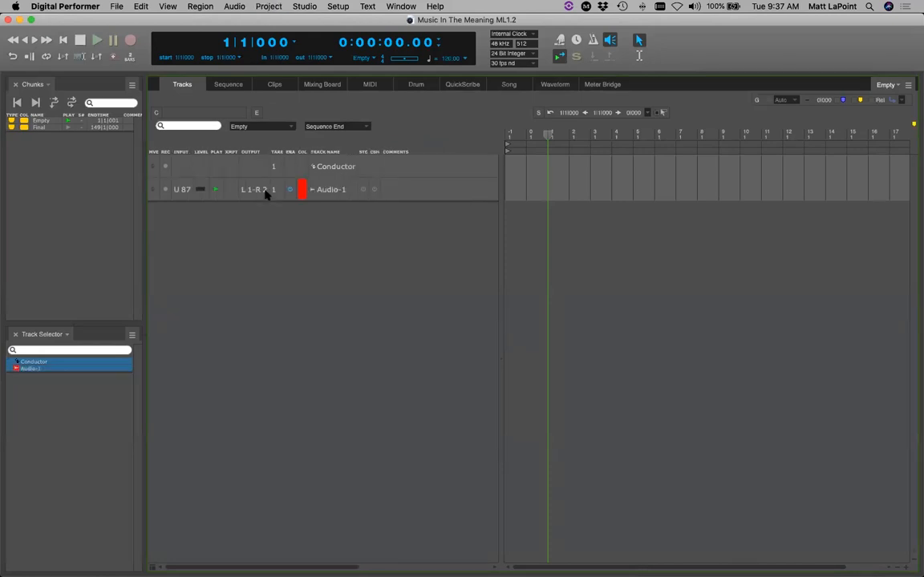
# Show Audio-1 in the sequence editor with its Volume layer active, and enlarge the track's height.
pyautogui.click(233, 84)
pyautogui.click(178, 214)
pyautogui.click(177, 223)
pyautogui.moveTo(227, 242); pyautogui.dragTo(227, 383)
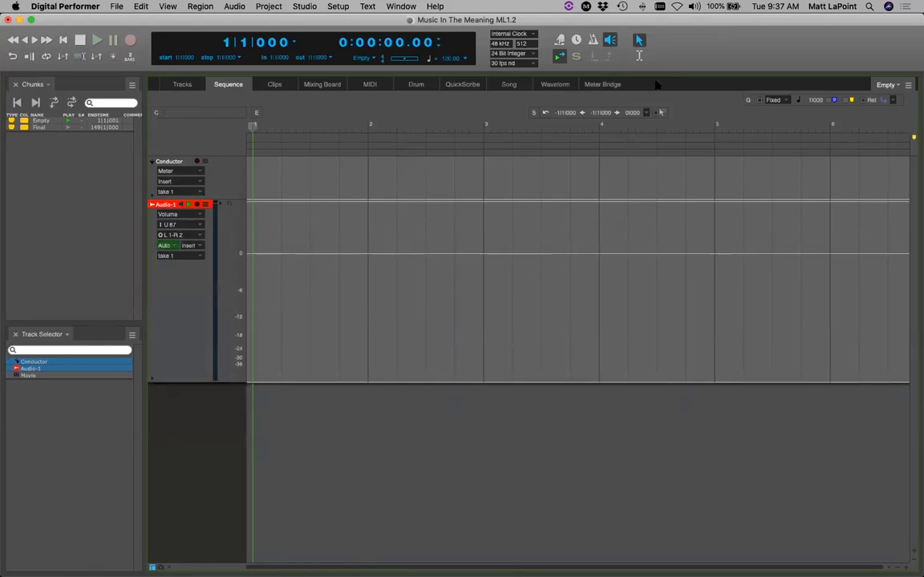
# Assign the pencil as the alternate tool and draw a volume automation curve on Audio-1 from about measure 3 to late in measure 4.
pyautogui.click(639, 55)
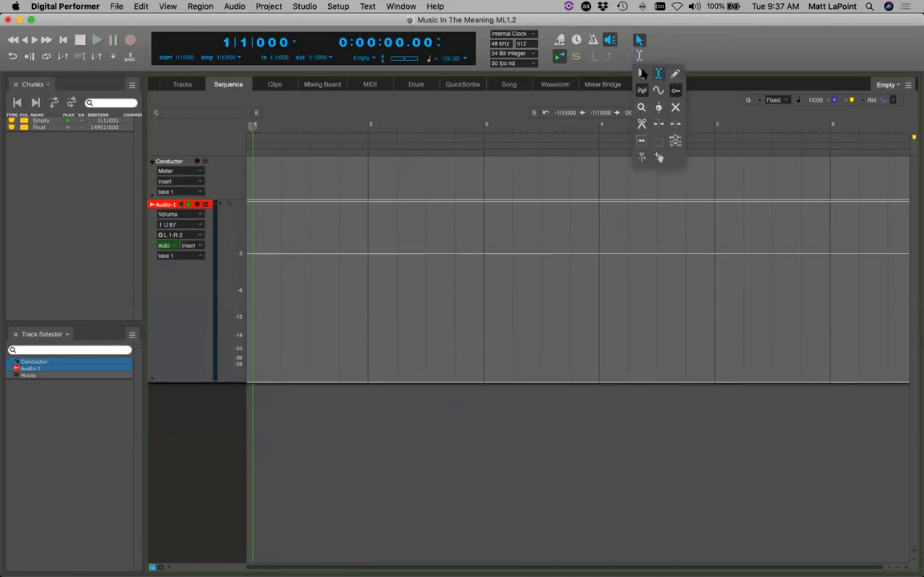
pyautogui.click(674, 74)
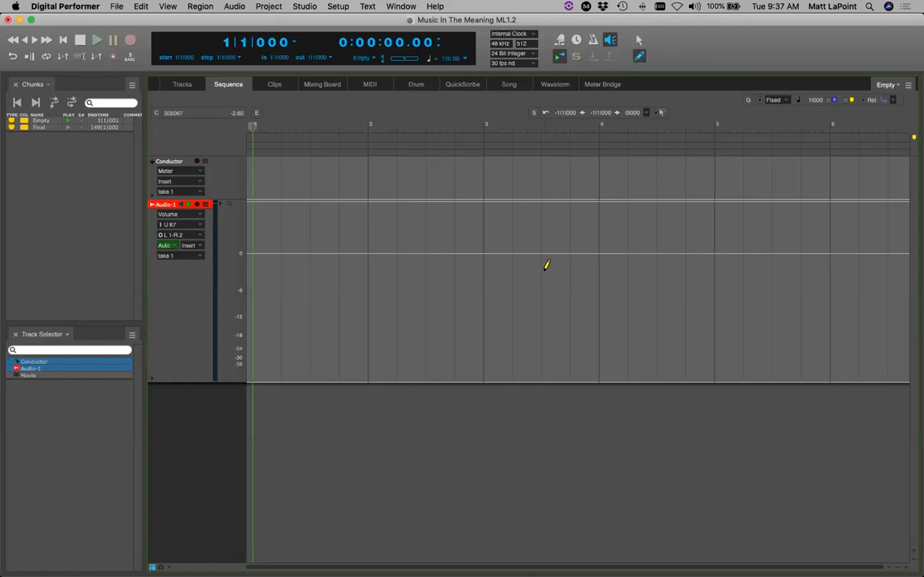
pyautogui.press('a')
pyautogui.press('p')
pyautogui.moveTo(480, 292)
pyautogui.mouseDown()
pyautogui.moveTo(635, 289)
pyautogui.moveTo(674, 298)
pyautogui.mouseUp()
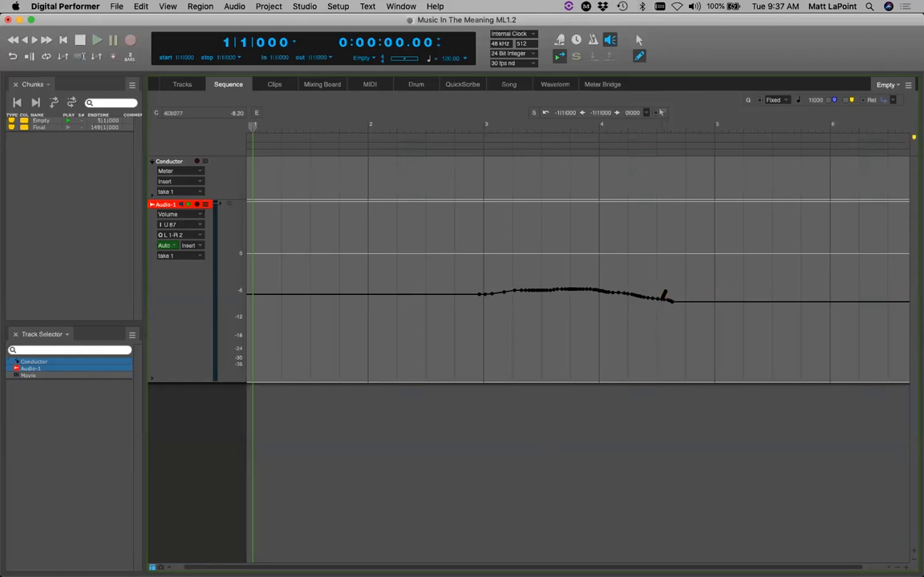
# Select all the drawn volume points on Audio-1 with the pointer tool, then clear the selection.
pyautogui.press('a')
pyautogui.moveTo(449, 324); pyautogui.dragTo(756, 317)
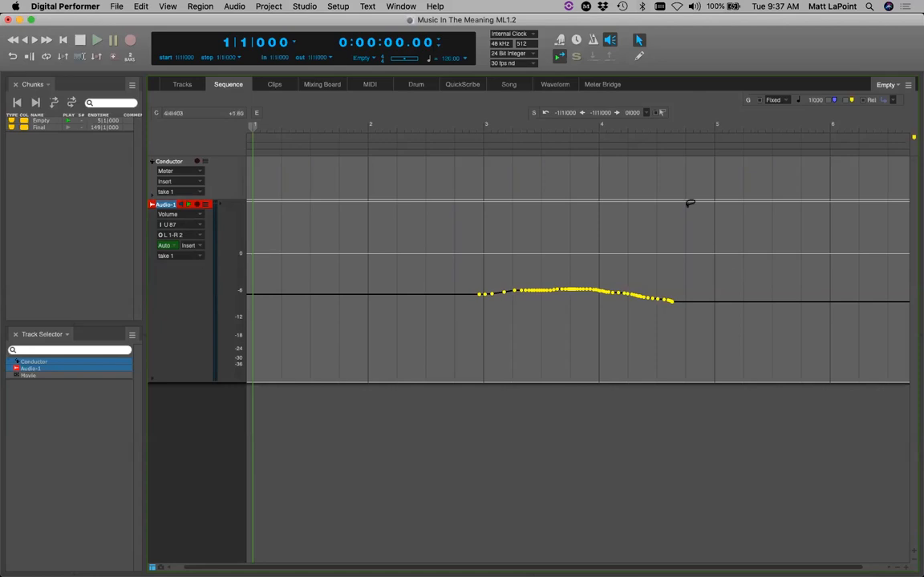
pyautogui.click(627, 217)
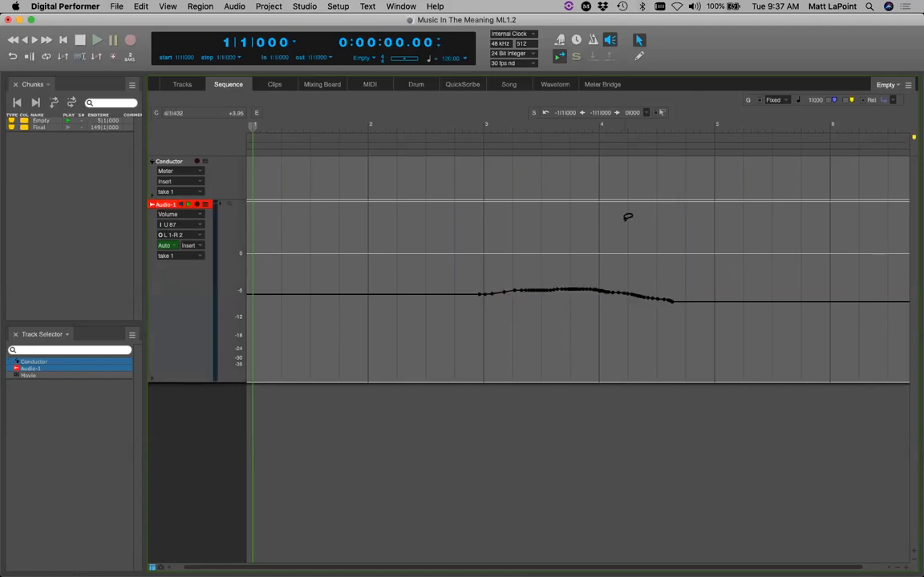
# Turn on keeping the tool palette visible when displaying editor tools, and try including the Audio Performance controls in the docked control panel.
pyautogui.press('super+comma')
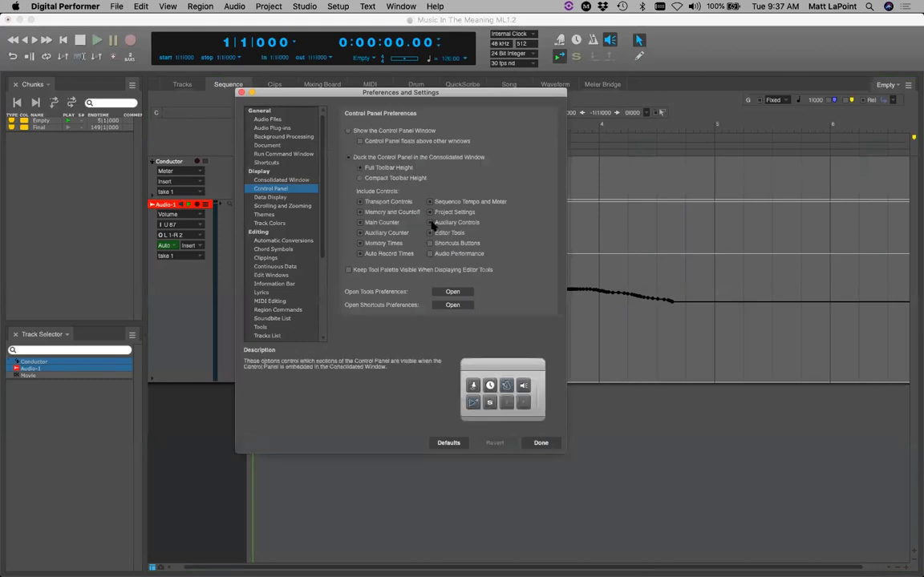
pyautogui.click(349, 271)
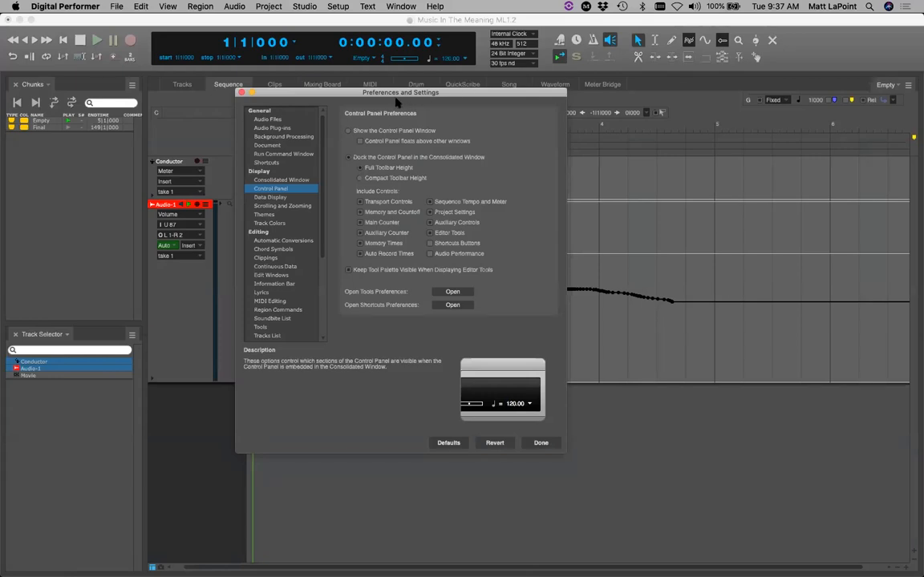
pyautogui.click(433, 254)
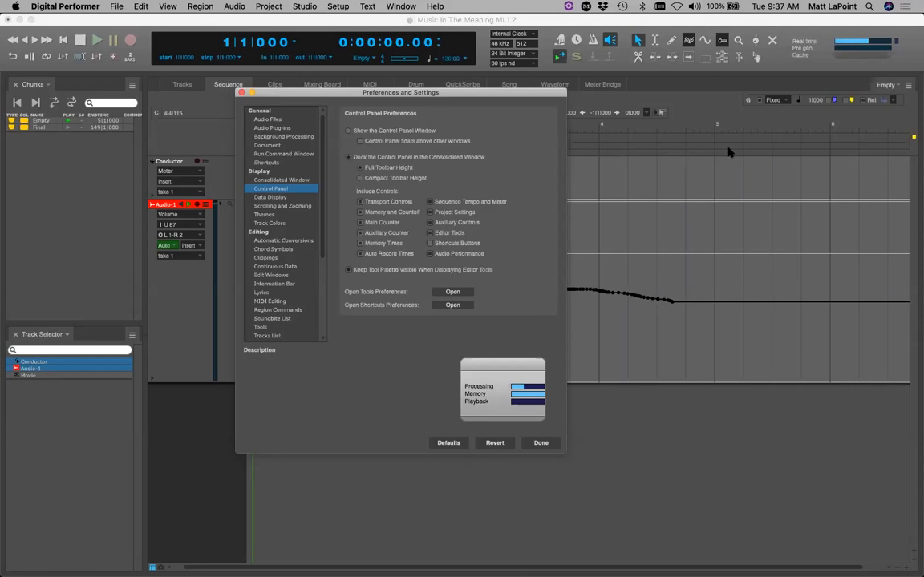
pyautogui.click(429, 255)
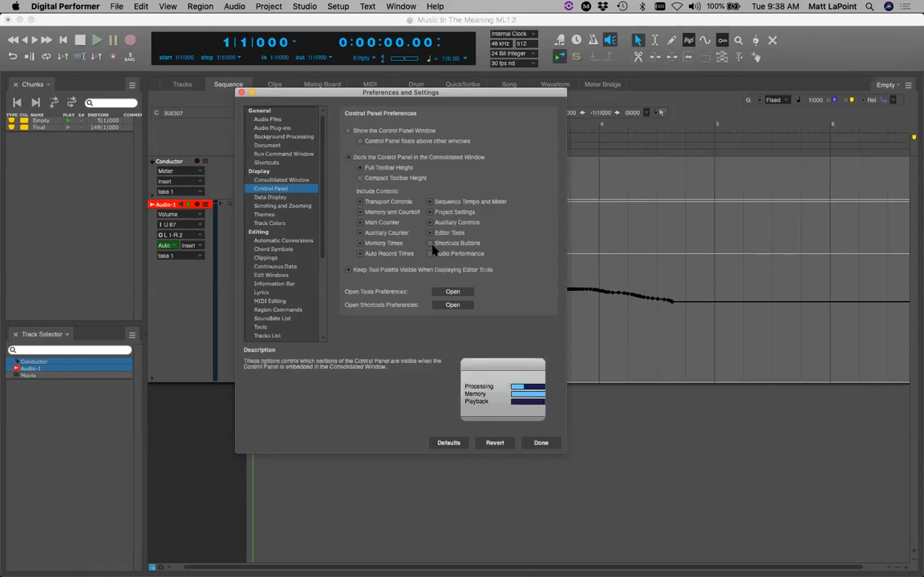
pyautogui.click(543, 449)
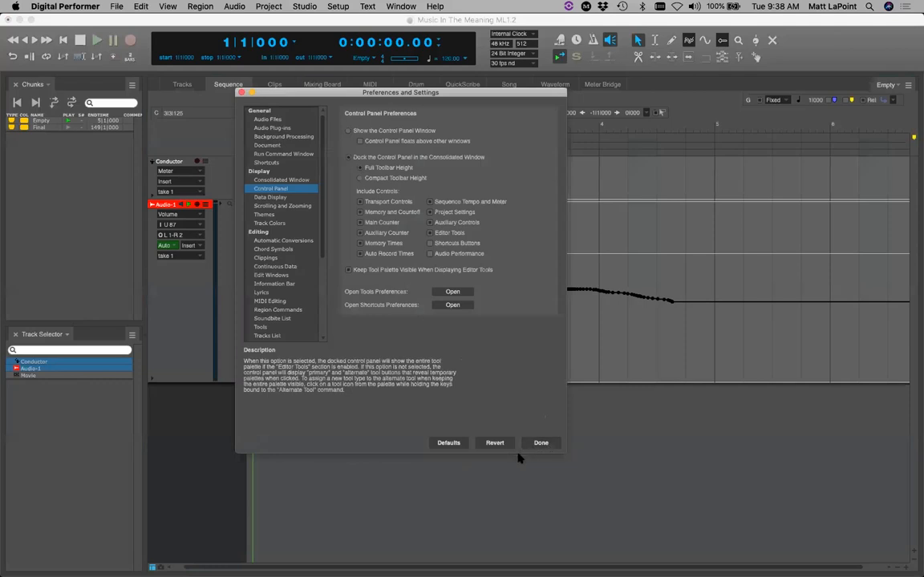
# Return to the tracks overview, play-enable the Final sequence and show its tracks.
pyautogui.click(183, 84)
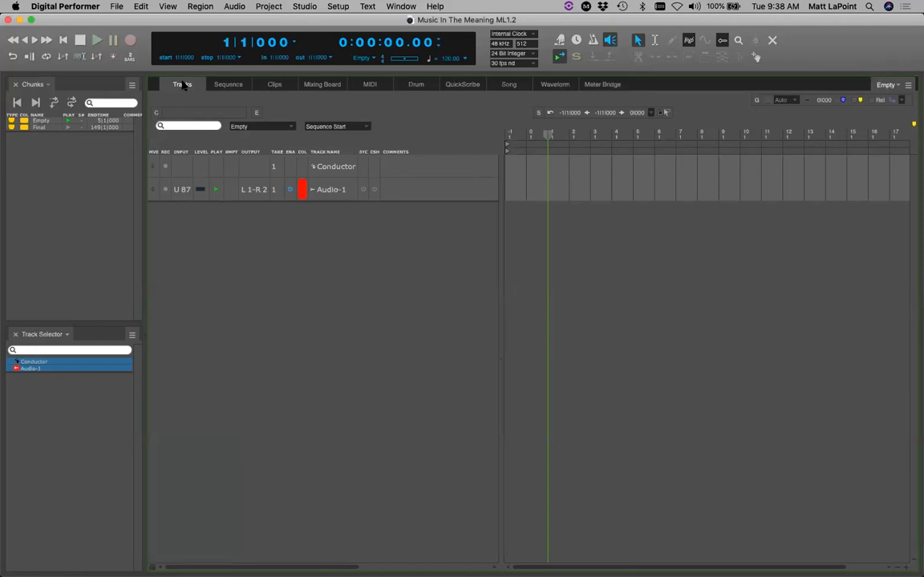
pyautogui.click(68, 131)
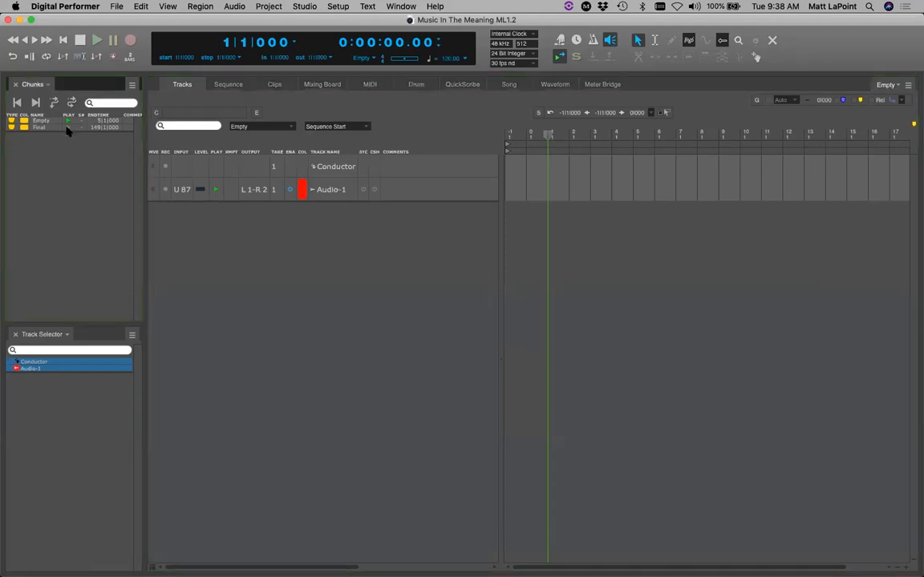
pyautogui.click(68, 131)
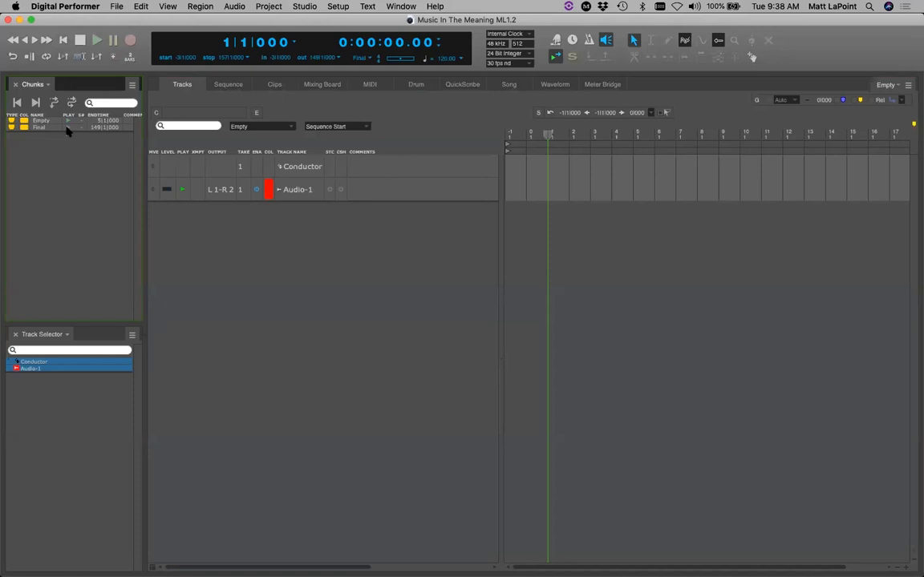
pyautogui.click(68, 128)
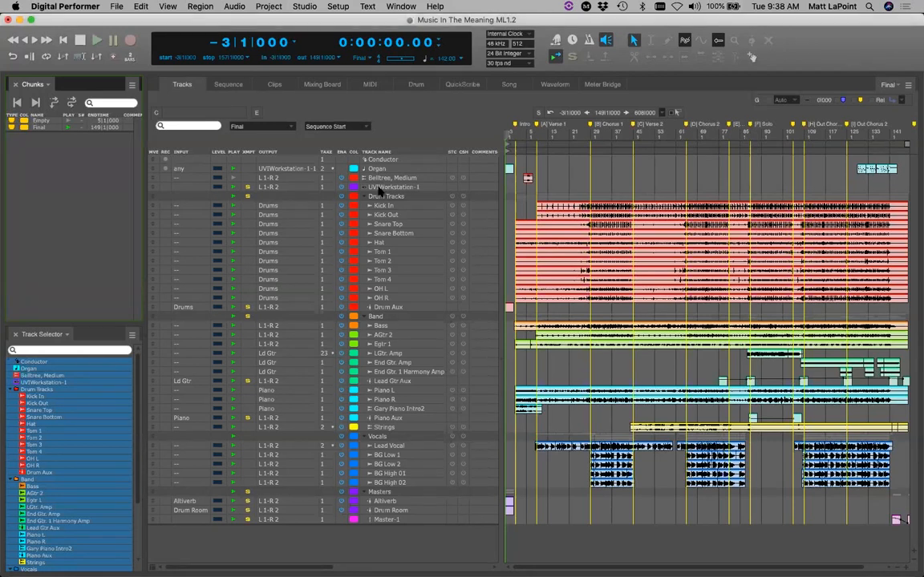
# Save the project, then view the plug-in window of the UVIWorkstation-1 instrument track and close it.
pyautogui.press('super+s')
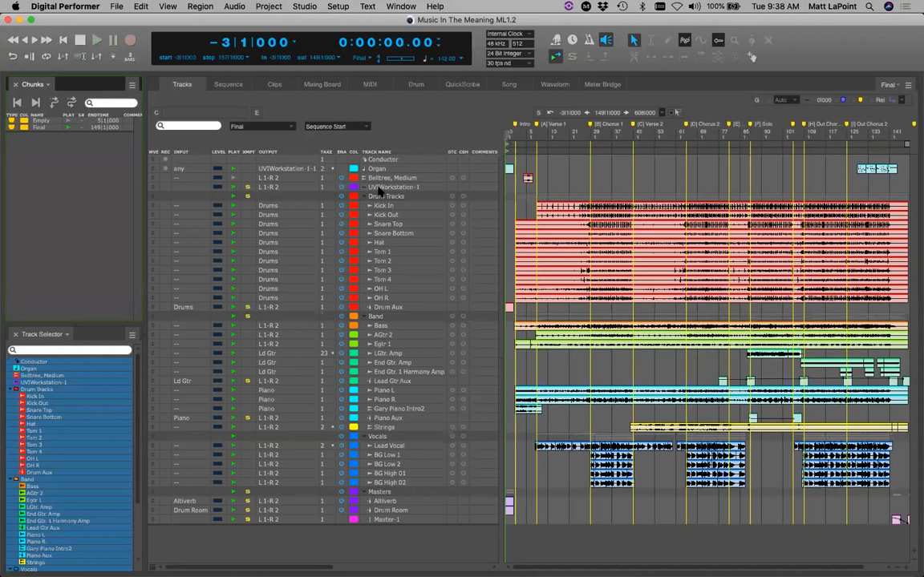
pyautogui.doubleClick(380, 188)
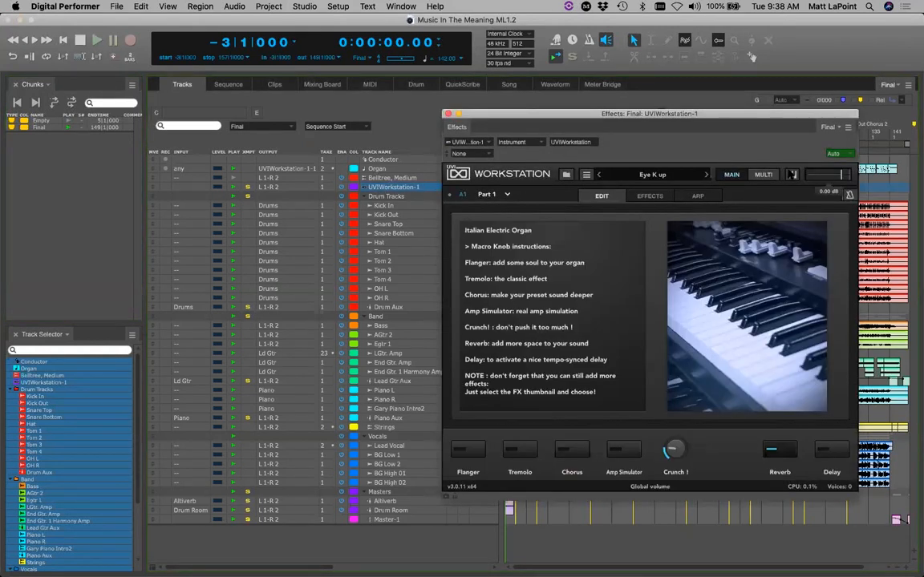
pyautogui.click(448, 115)
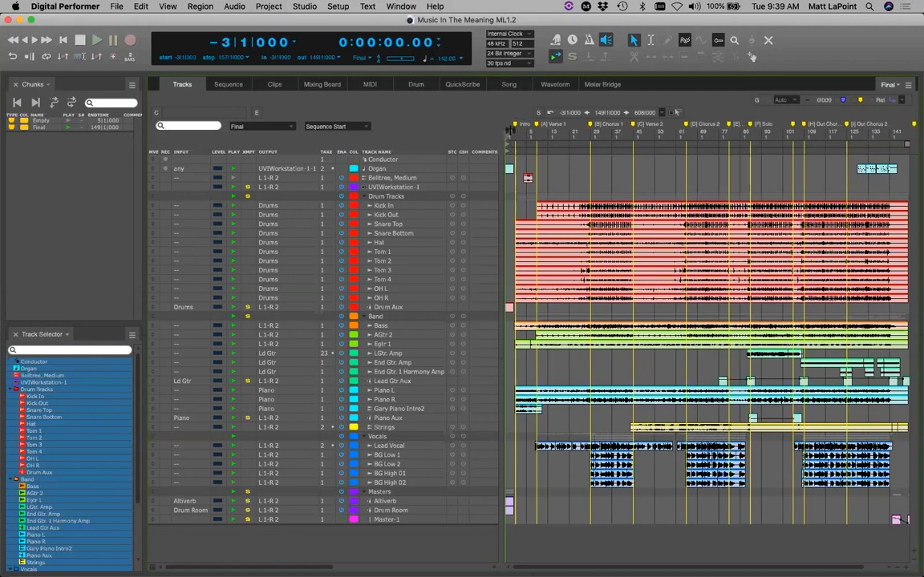
# Move the playback position to measure 1, to the sequence end and back to the sequence start, and save the project.
pyautogui.press('.')
pyautogui.write('1')
pyautogui.press('Return')
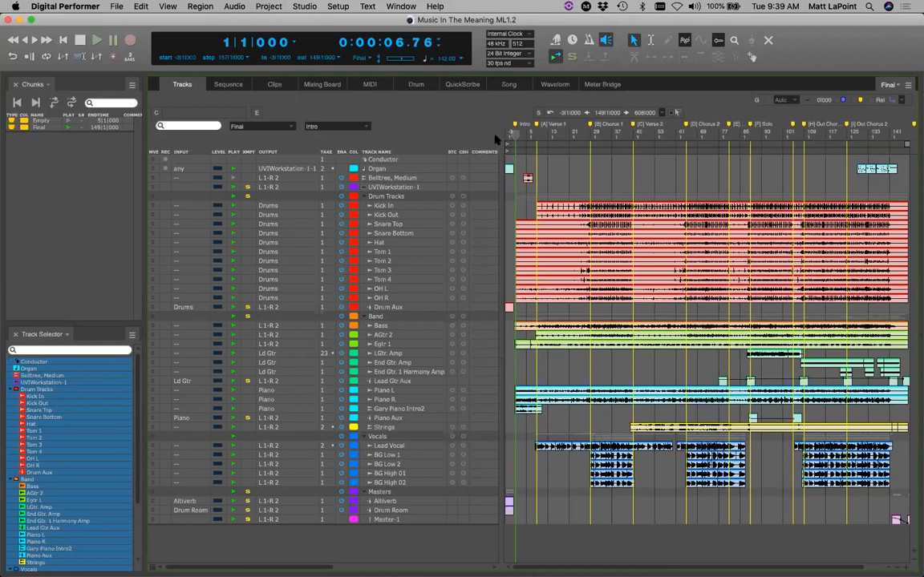
pyautogui.press('End')
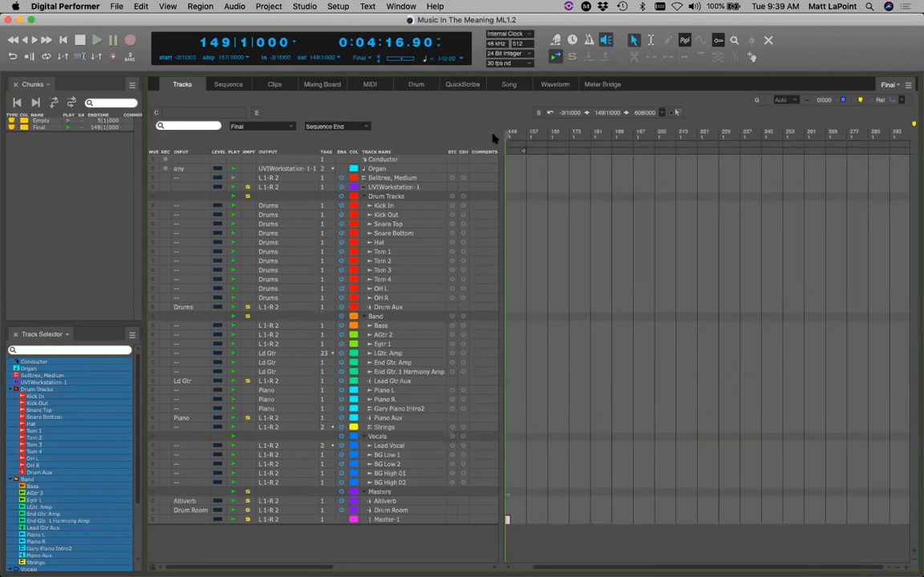
pyautogui.press('Home')
pyautogui.press('Home')
pyautogui.press('super+s')
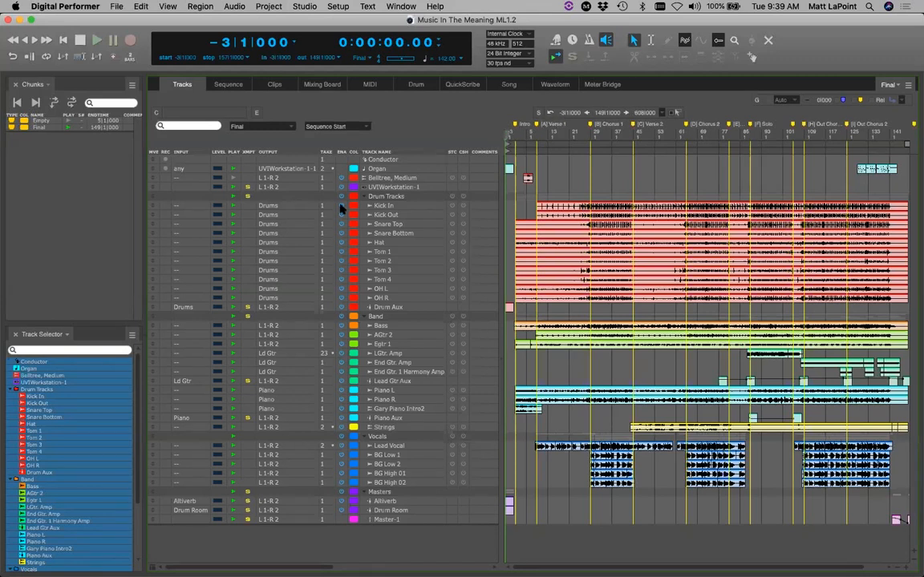
# Show the sequence editor, move the Track Selector above the Chunks list and close the Chunks list.
pyautogui.click(228, 85)
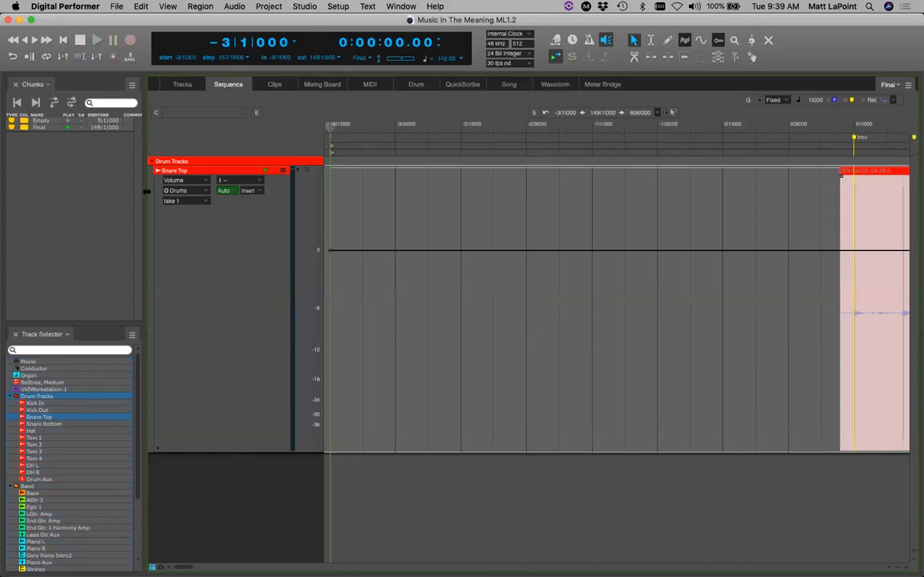
pyautogui.moveTo(82, 327); pyautogui.dragTo(89, 310)
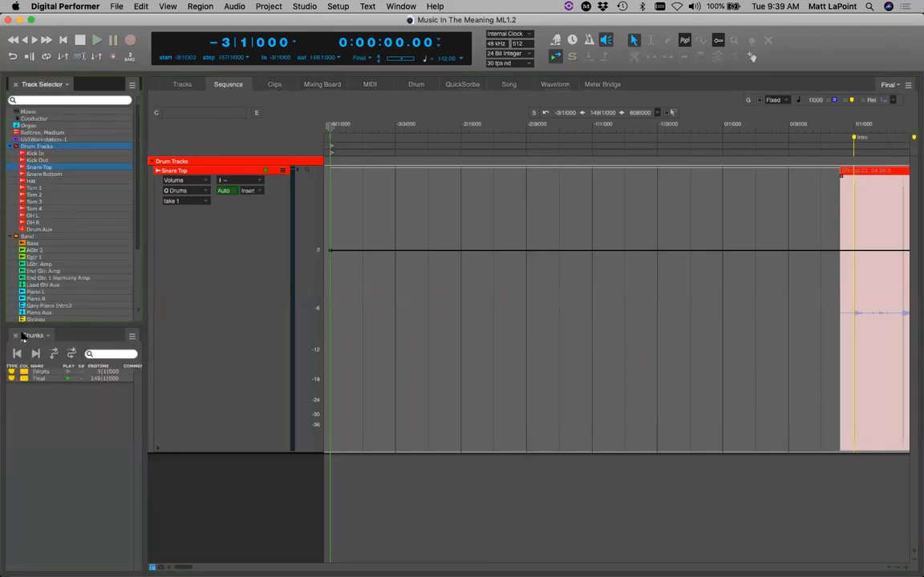
pyautogui.click(16, 336)
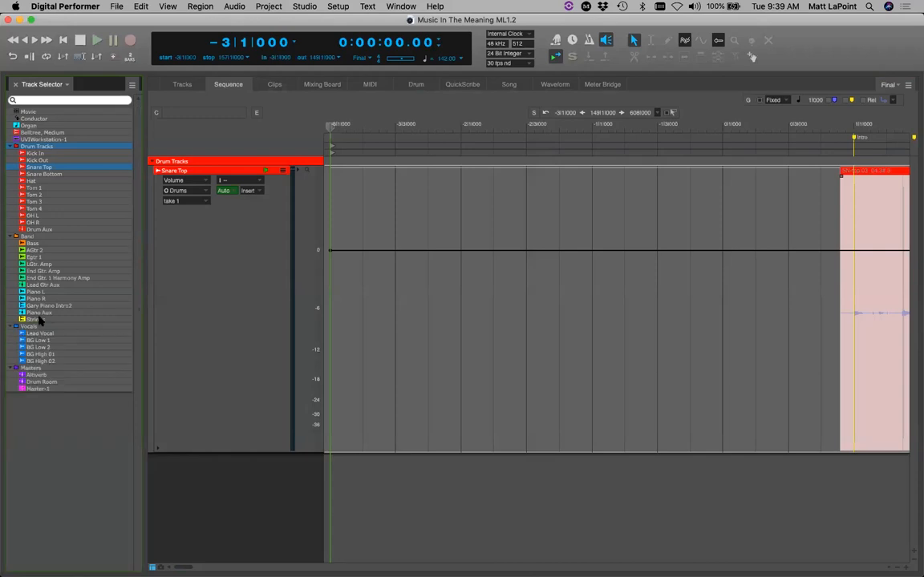
# Show only the Belltree, Medium track and move the playback position to measure 4.
pyautogui.click(58, 132)
pyautogui.press('KP_Equal')
pyautogui.write('4')
pyautogui.press('Return')
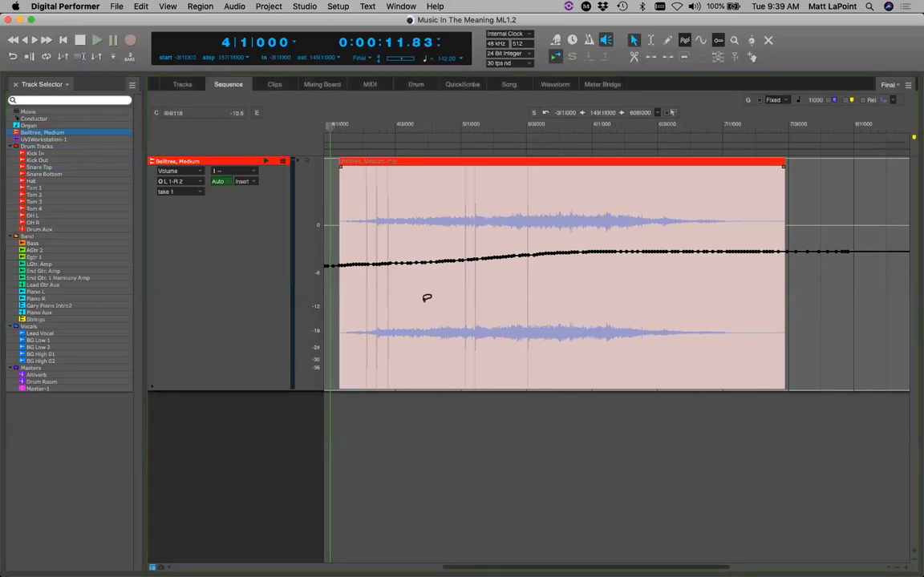
pyautogui.press('super+bracketleft')
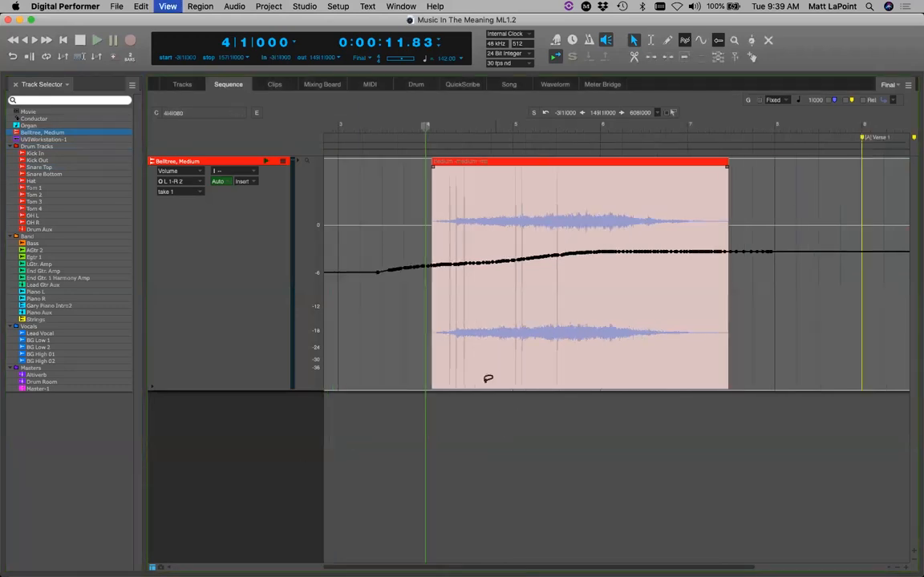
# Switch the Belltree, Medium track to the Soundbites edit layer, select its whole soundbite and deselect it.
pyautogui.click(181, 171)
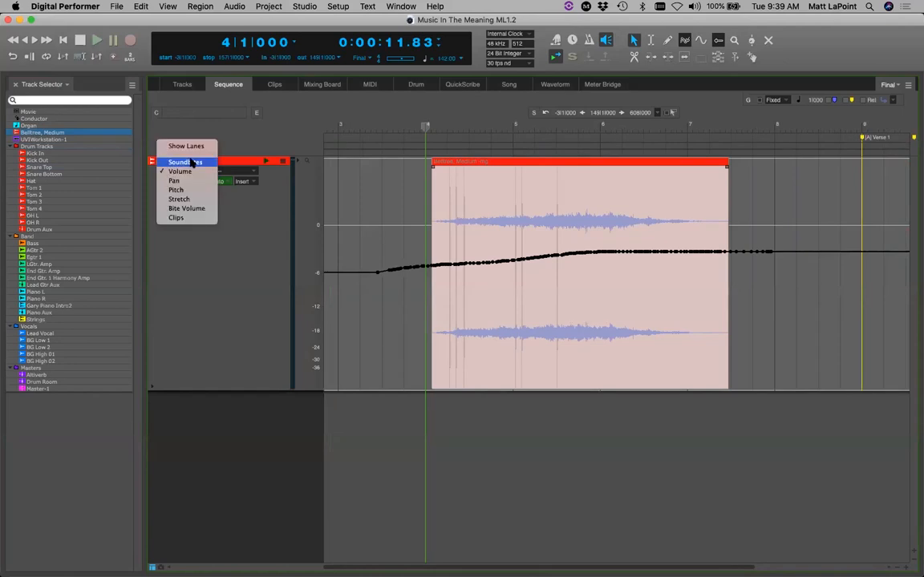
pyautogui.click(193, 163)
pyautogui.click(691, 235)
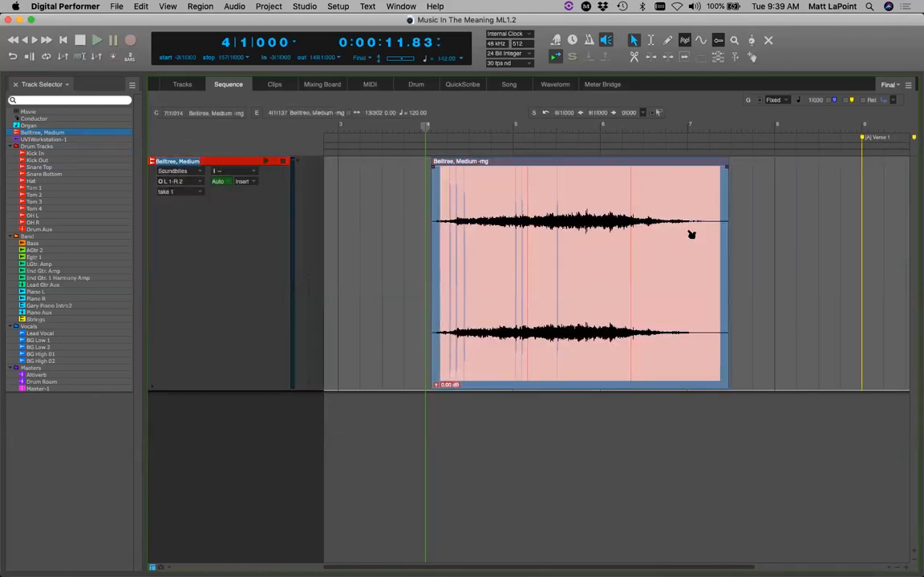
pyautogui.click(581, 447)
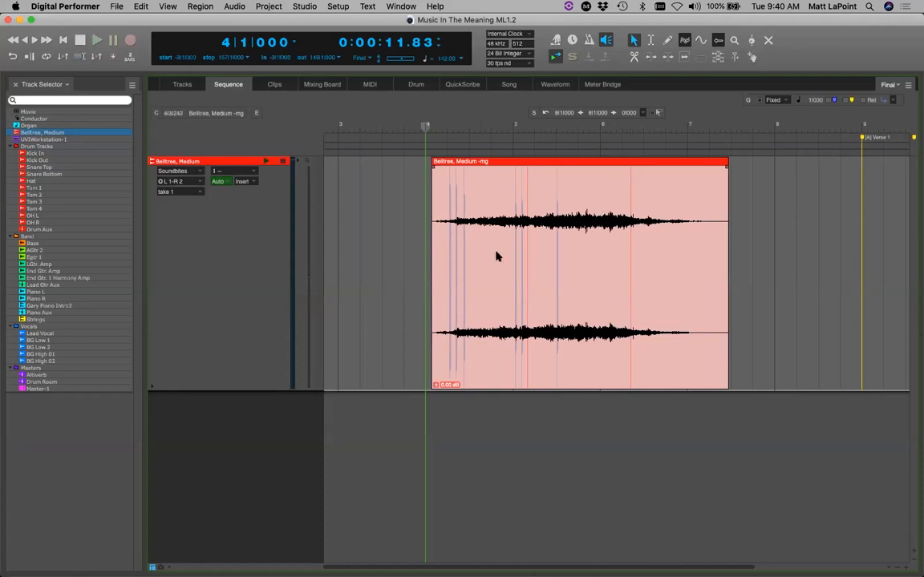
# Select the whole belltree soundbite, then only the time range from 5|2|000 to 5|4|000 within it, and clear the selection.
pyautogui.click(579, 202)
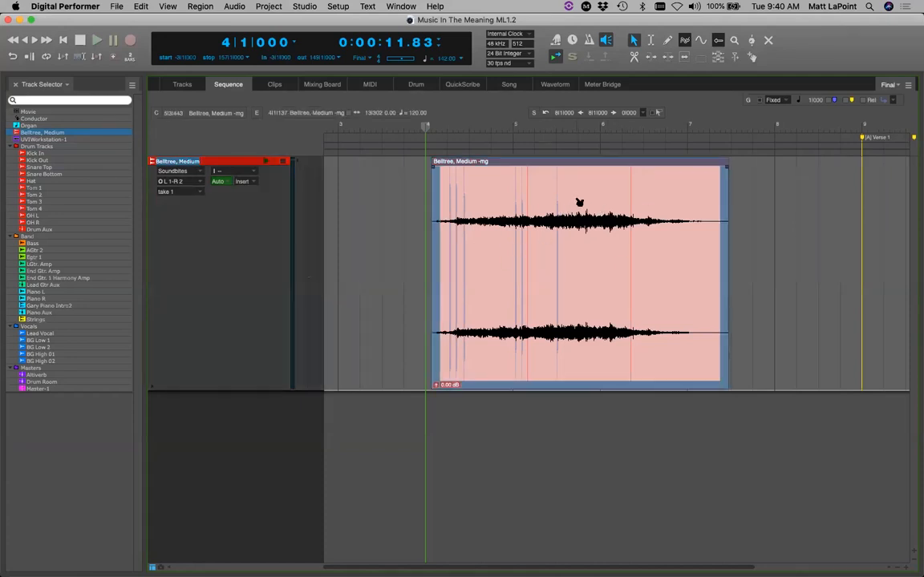
pyautogui.click(800, 234)
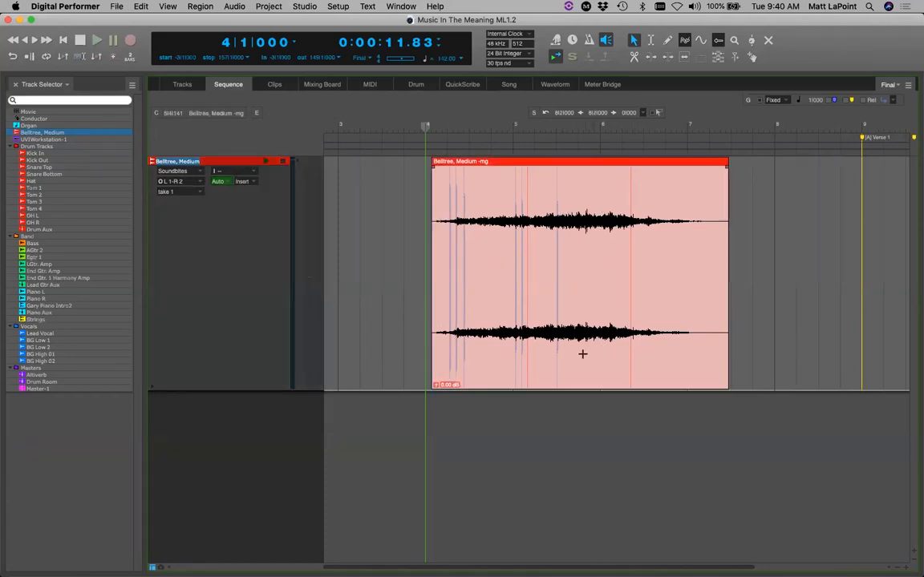
pyautogui.moveTo(571, 358); pyautogui.dragTo(539, 365)
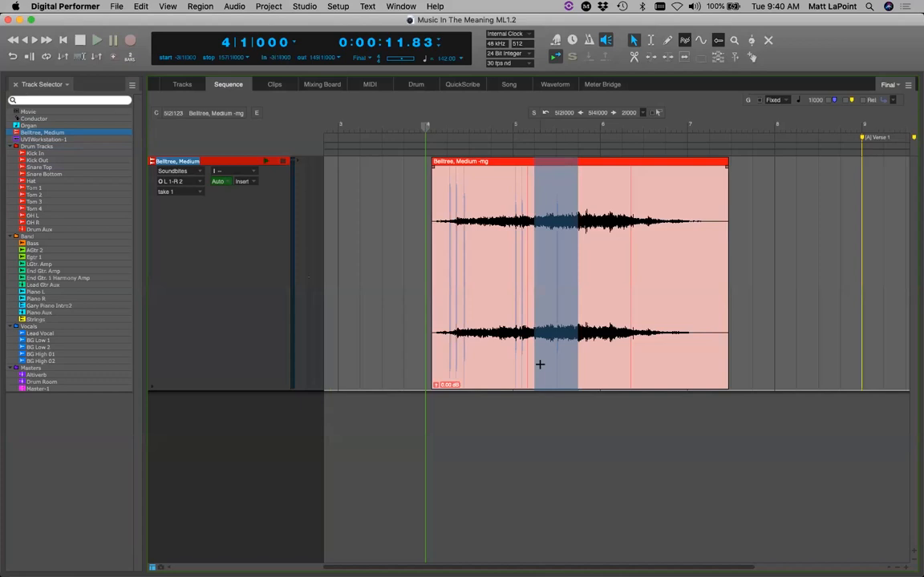
pyautogui.click(604, 450)
# Select the whole belltree soundbite again, then the time range from 6|1|000 to 7|1|000, and clear the selection.
pyautogui.click(569, 202)
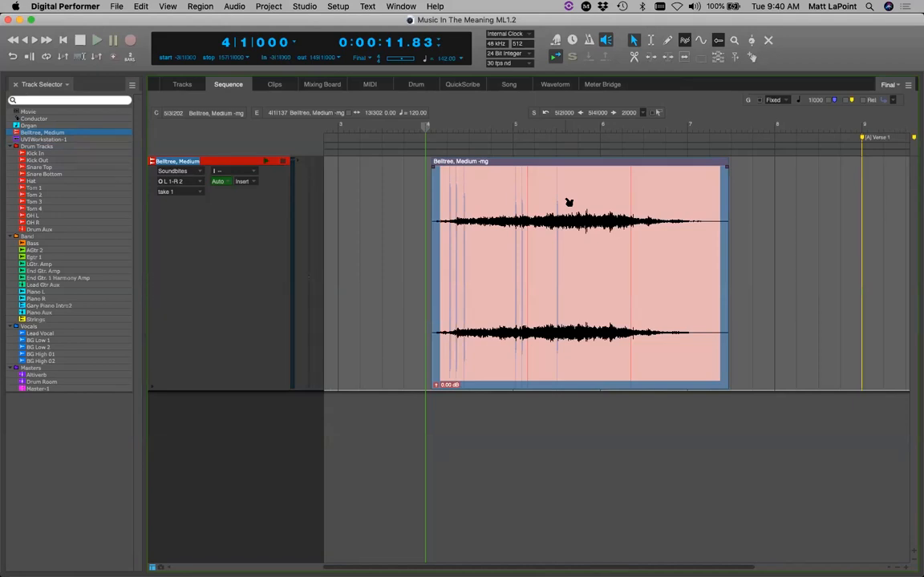
pyautogui.click(567, 363)
pyautogui.moveTo(607, 367); pyautogui.dragTo(676, 365)
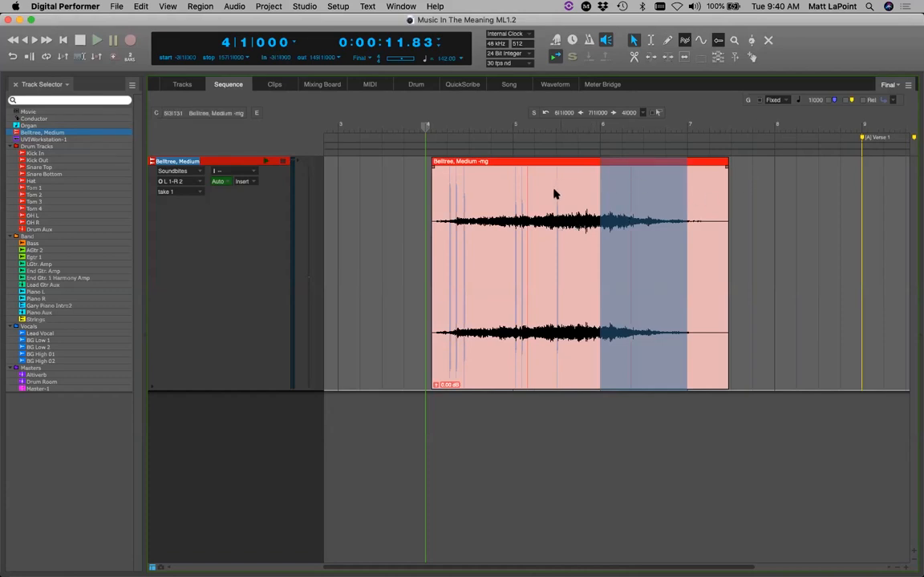
pyautogui.click(493, 429)
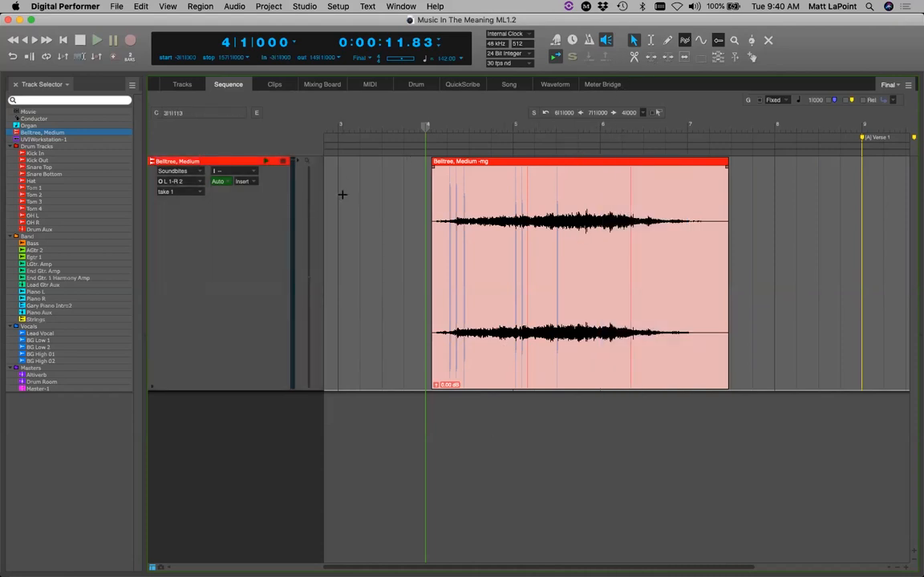
# Select the whole belltree soundbite, repeat it 2 times placing the copies using Paste, and undo the repeat.
pyautogui.click(515, 202)
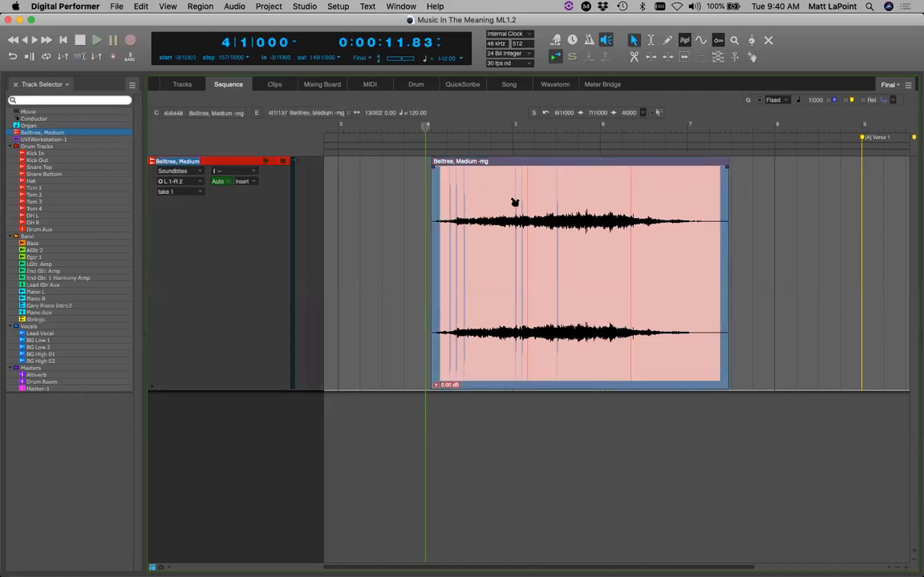
pyautogui.press('super+bracketleft')
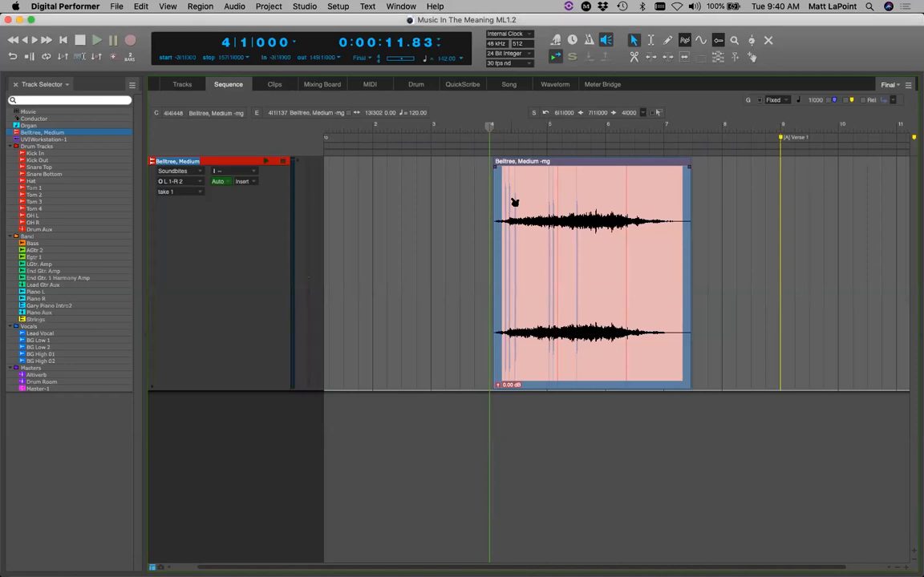
pyautogui.click(420, 214)
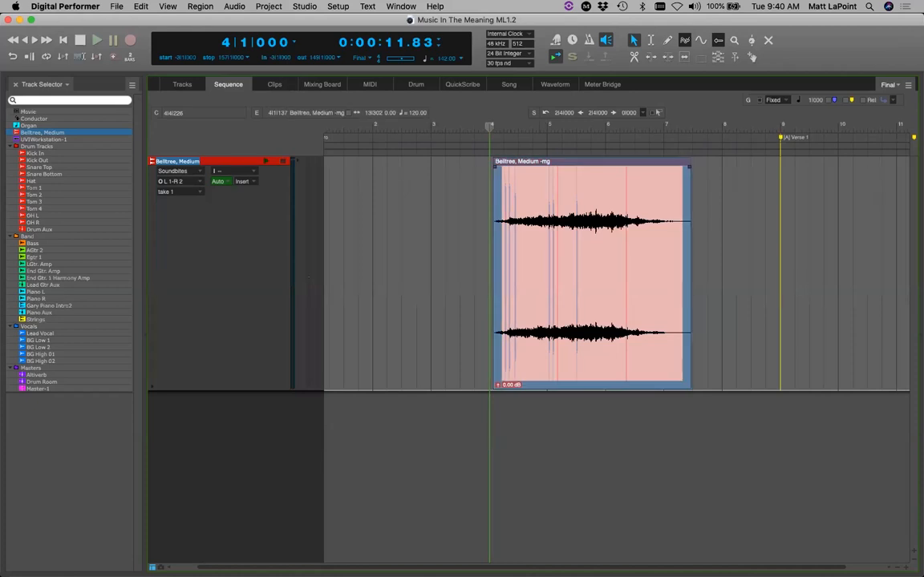
pyautogui.press('super+r')
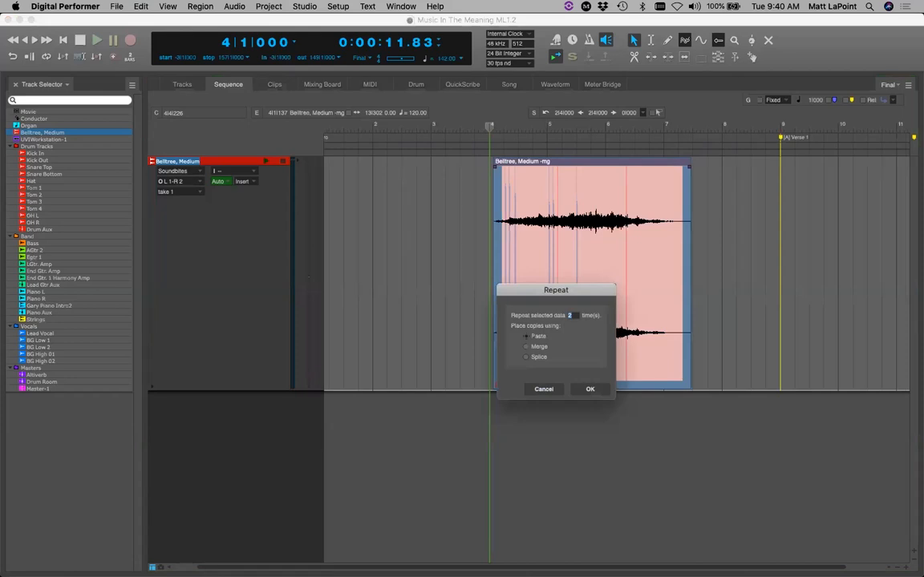
pyautogui.press('Return')
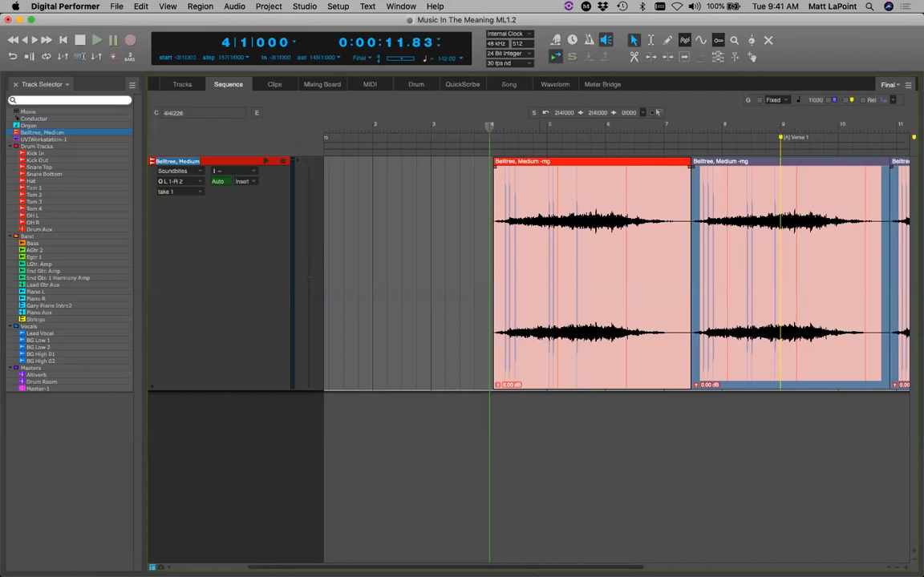
pyautogui.press('super+z')
# Show the volume automation of the Belltree, Medium track and listen to the track soloed from measure 4.
pyautogui.click(171, 169)
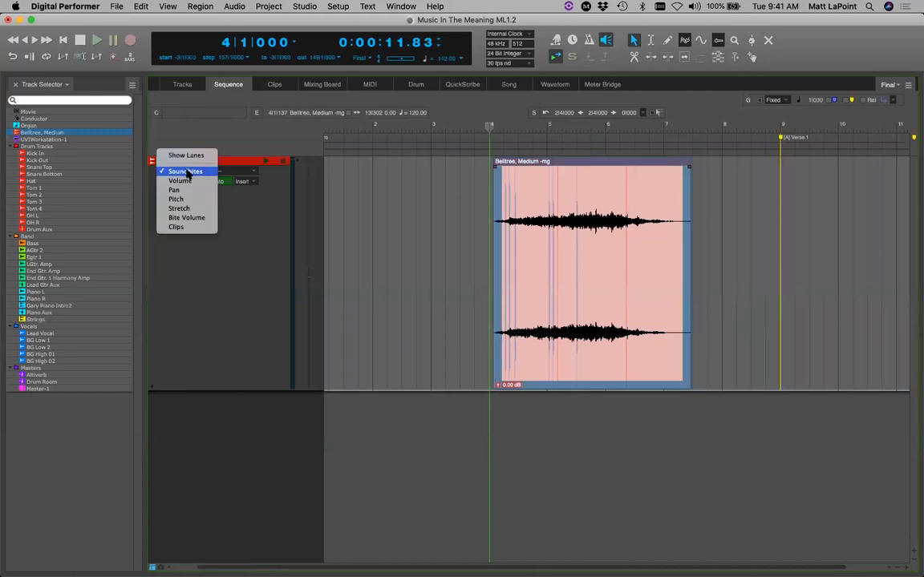
pyautogui.click(198, 182)
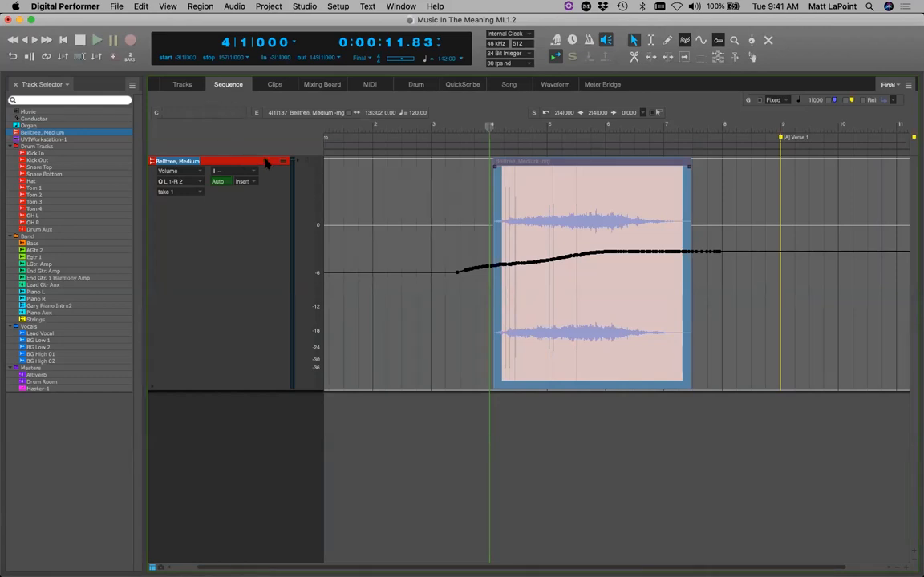
pyautogui.press('super+slash')
pyautogui.press('space')
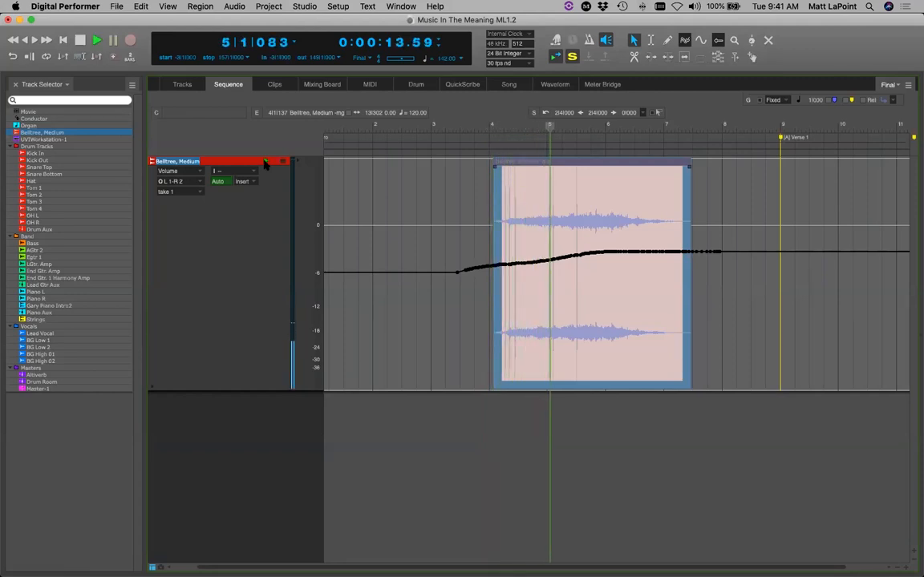
pyautogui.press('space')
# Show the belltree track's pan automation, return to the Soundbites layer and clear the selection.
pyautogui.click(194, 171)
pyautogui.click(198, 181)
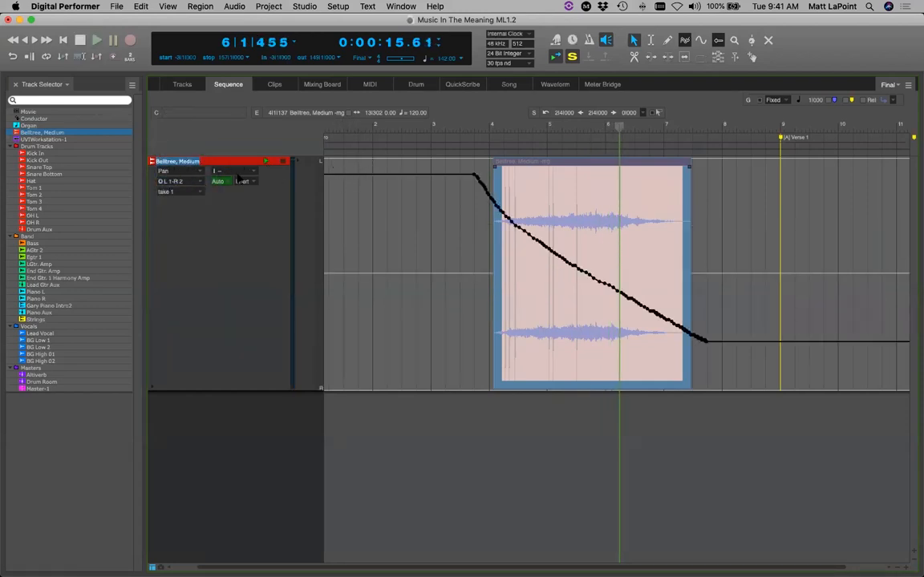
pyautogui.click(168, 170)
pyautogui.click(193, 154)
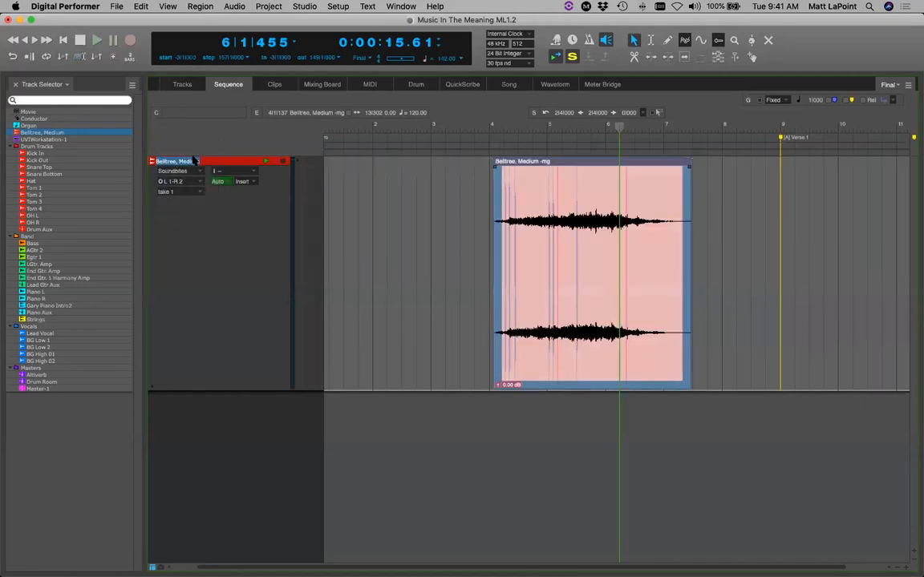
pyautogui.click(388, 160)
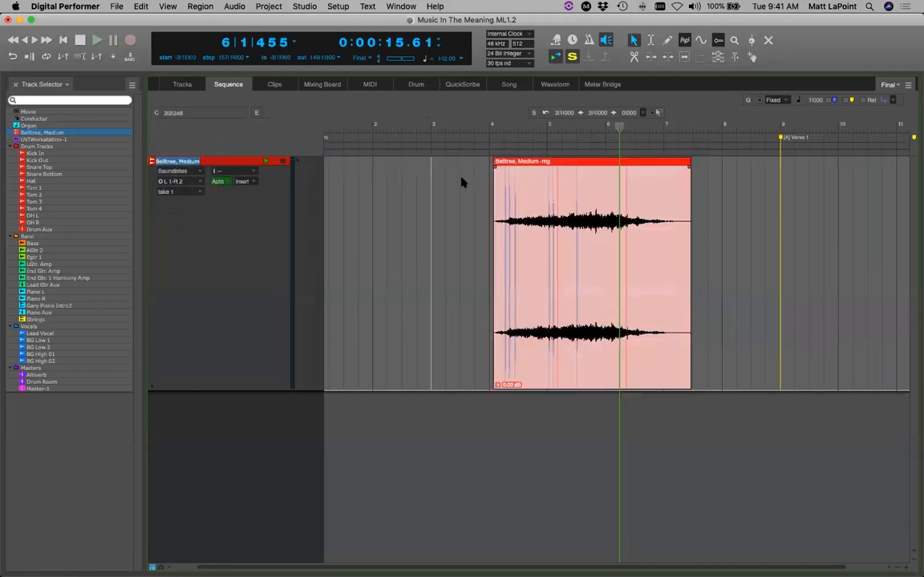
# Place a copy of the whole belltree soundbite after the original, starting at 8|2|001.
pyautogui.click(535, 187)
pyautogui.moveTo(736, 200); pyautogui.dragTo(780, 200)
pyautogui.press('super+v')
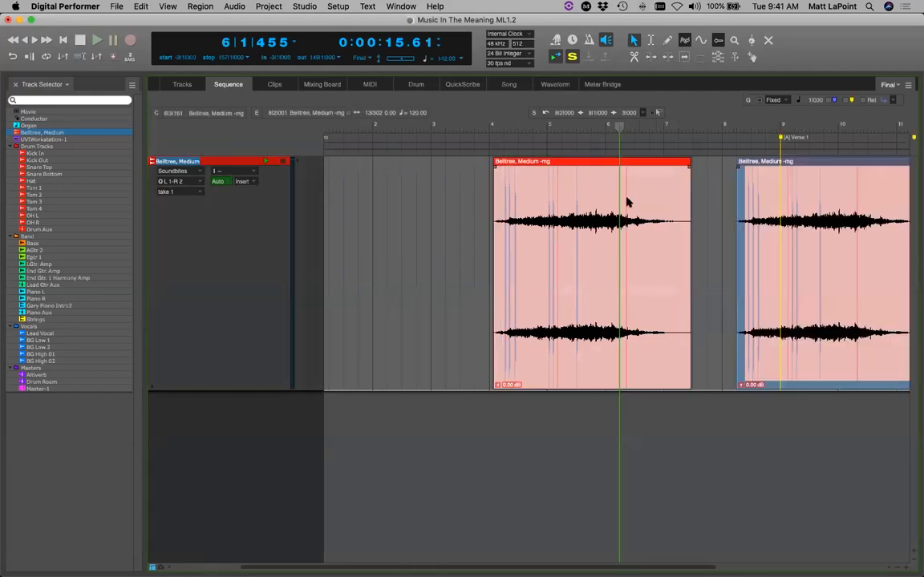
# Examine the volume and pan automation beneath the copied belltree soundbite.
pyautogui.click(178, 171)
pyautogui.click(197, 183)
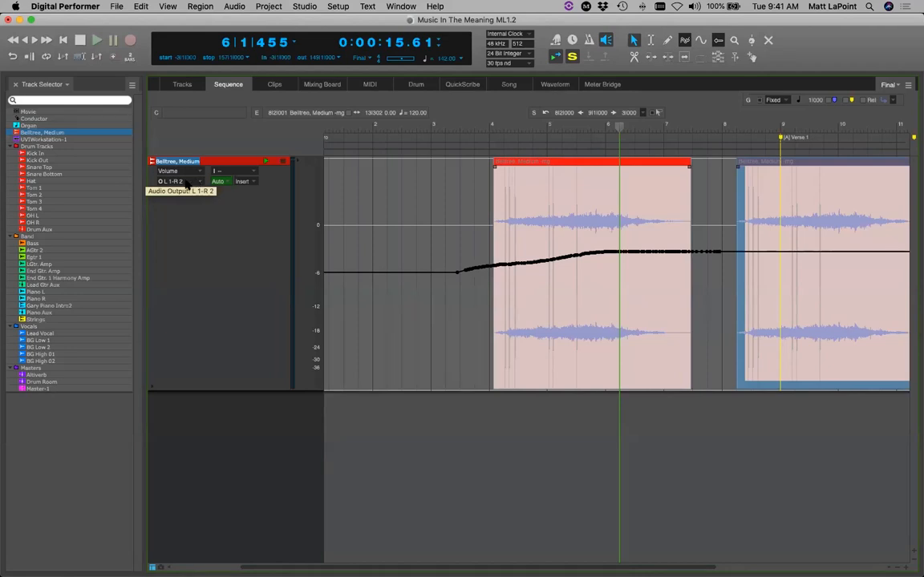
pyautogui.click(185, 171)
pyautogui.click(192, 183)
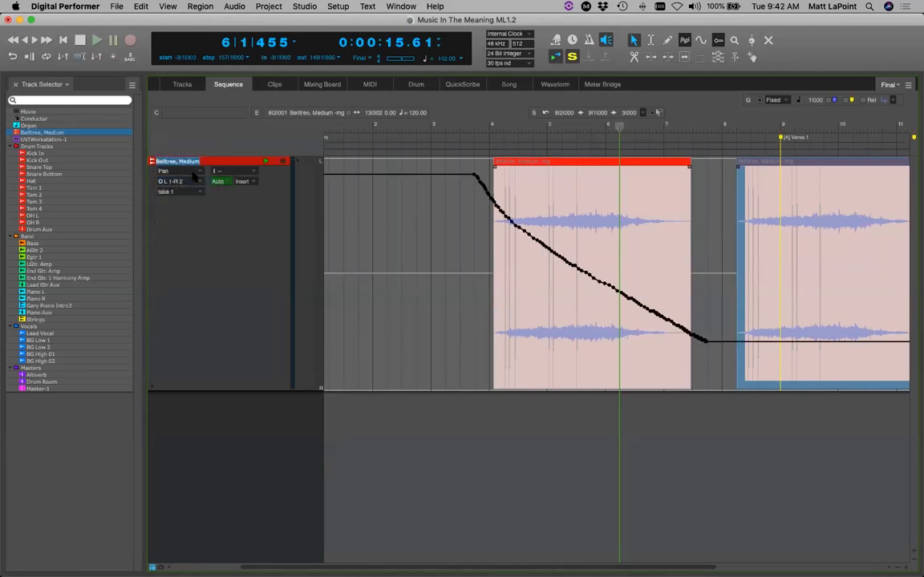
# Switch the belltree track back to the Soundbites layer and delete the copied soundbite.
pyautogui.click(180, 170)
pyautogui.click(656, 215)
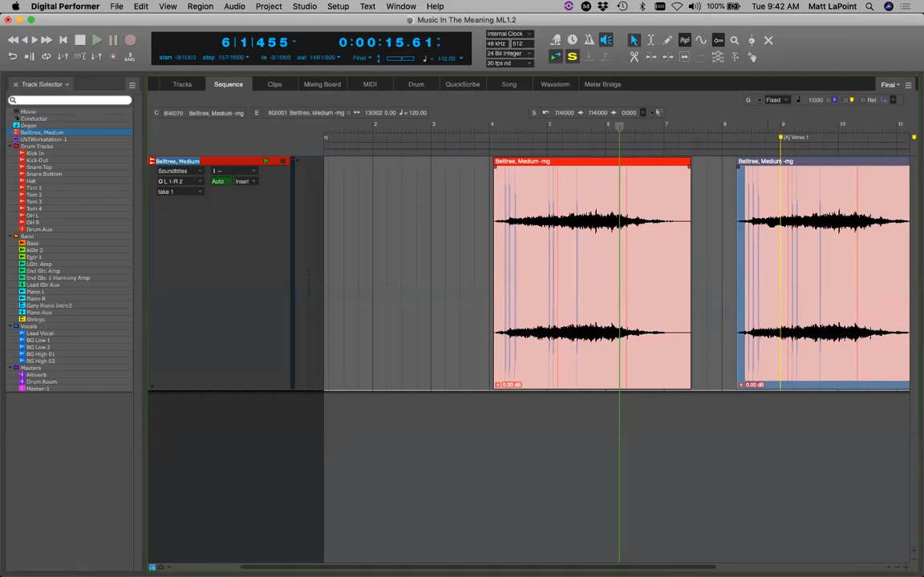
pyautogui.press('Delete')
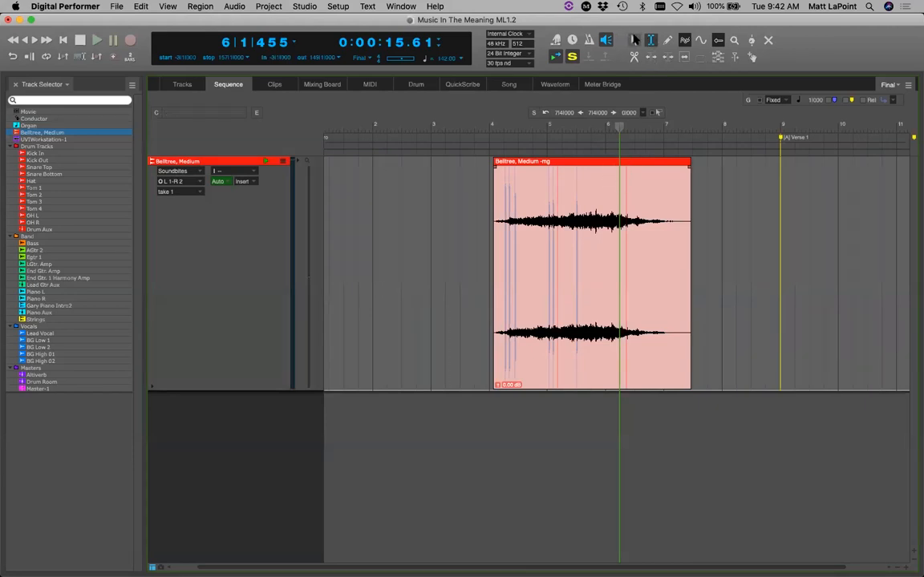
# Select the belltree track's time range from 4|1|000 to 7|2|000 with the I-Beam tool and repeat it 2 times using Paste.
pyautogui.moveTo(677, 210); pyautogui.dragTo(529, 227)
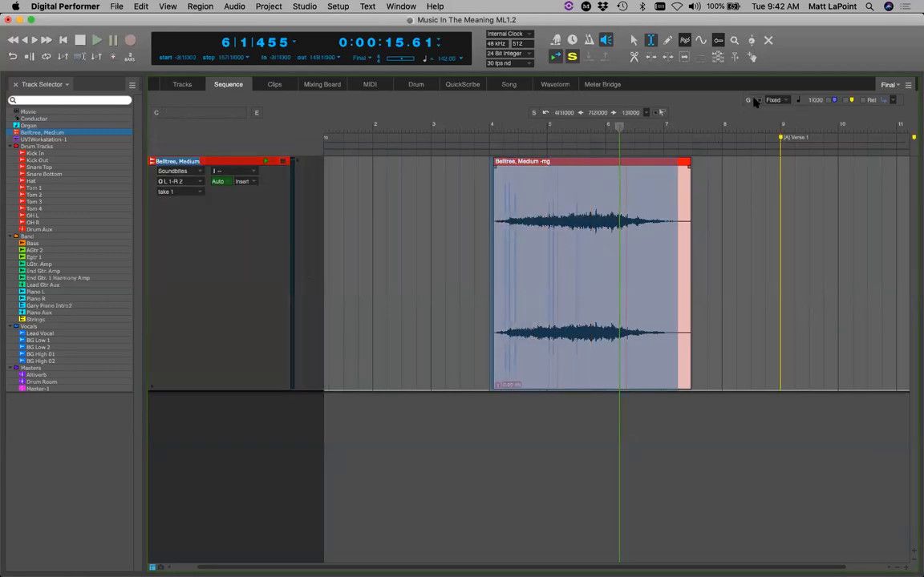
pyautogui.press('a')
pyautogui.press('super+r')
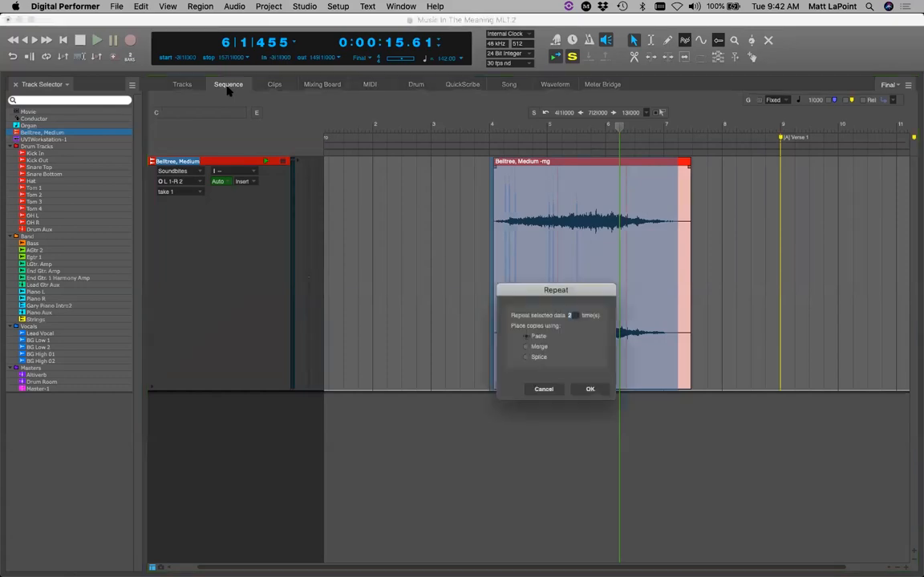
pyautogui.press('Return')
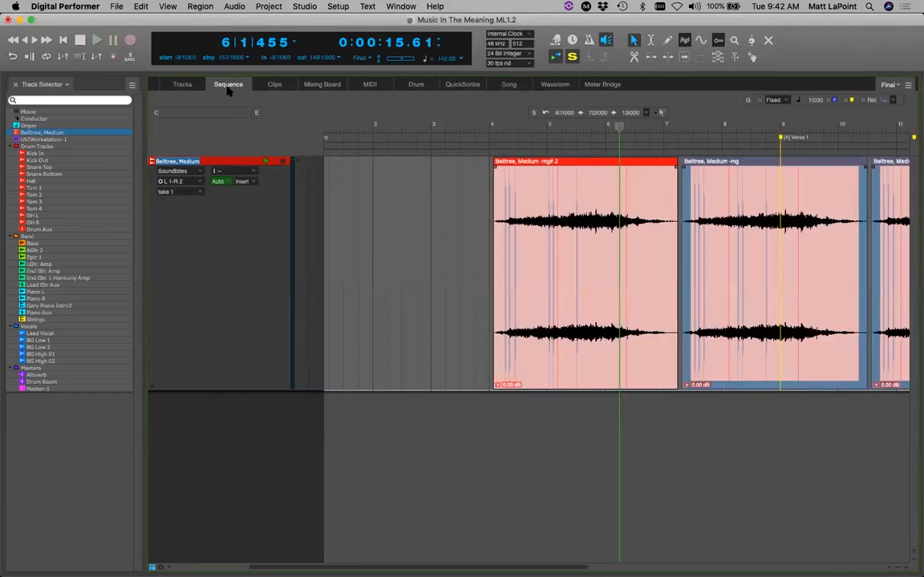
# Examine the volume and pan automation across the repeated belltree ranges, then return to the Soundbites layer with nothing selected.
pyautogui.click(180, 173)
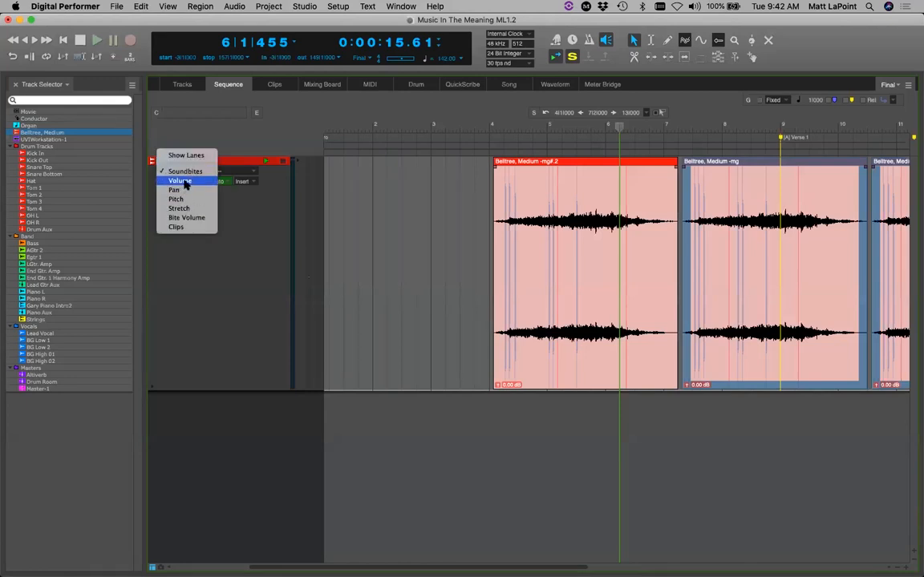
pyautogui.click(191, 180)
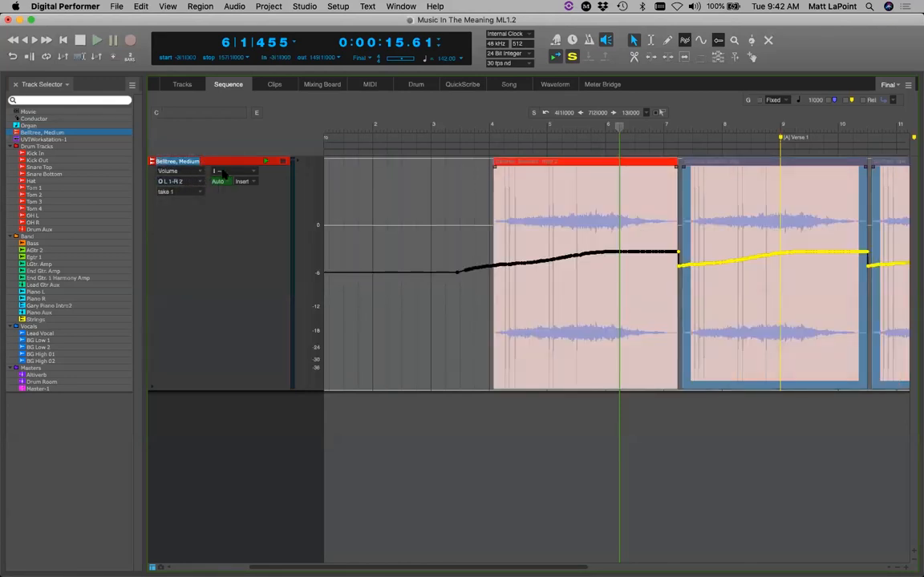
pyautogui.click(183, 172)
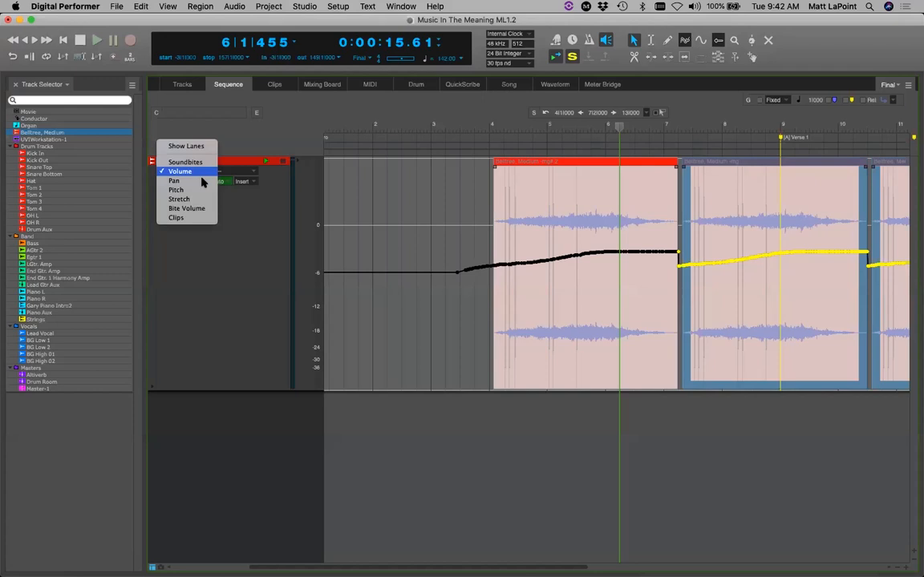
pyautogui.click(203, 181)
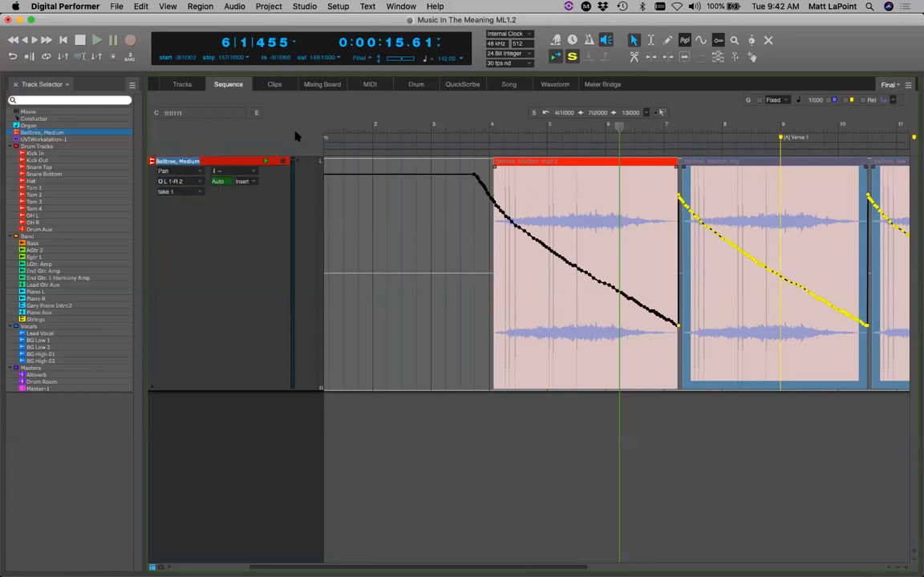
pyautogui.click(180, 171)
pyautogui.click(189, 153)
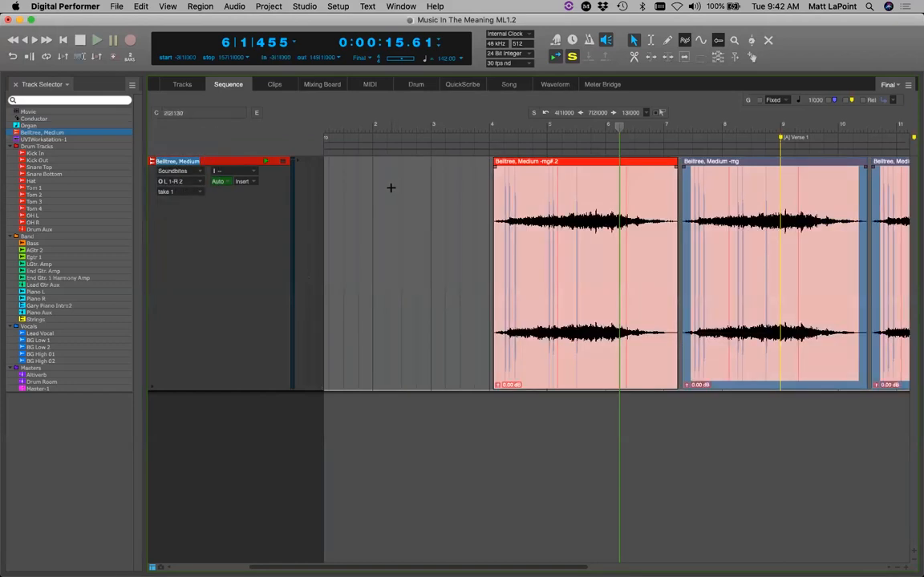
pyautogui.click(555, 188)
pyautogui.click(447, 208)
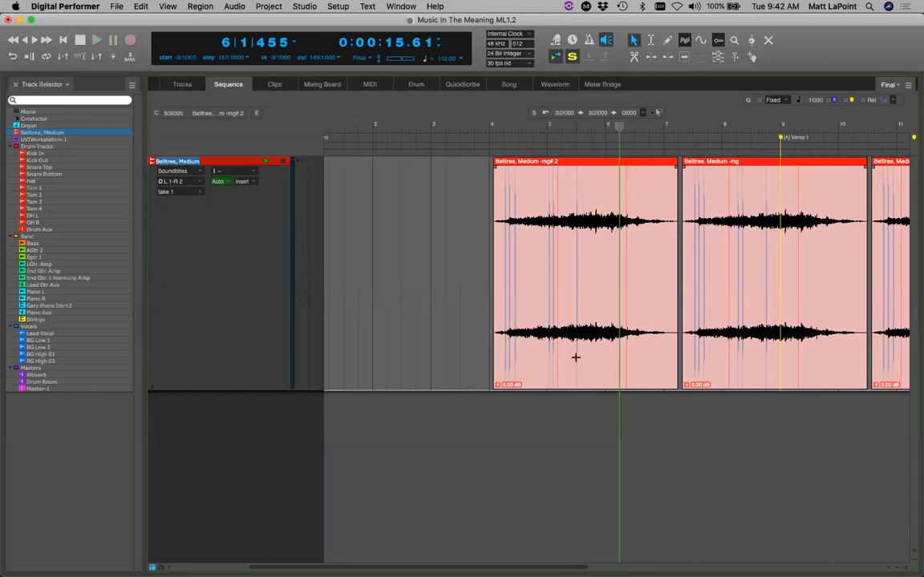
# Show only the Band folder's tracks, with the Bass track on the Soundbites layer and the intro in view.
pyautogui.click(28, 237)
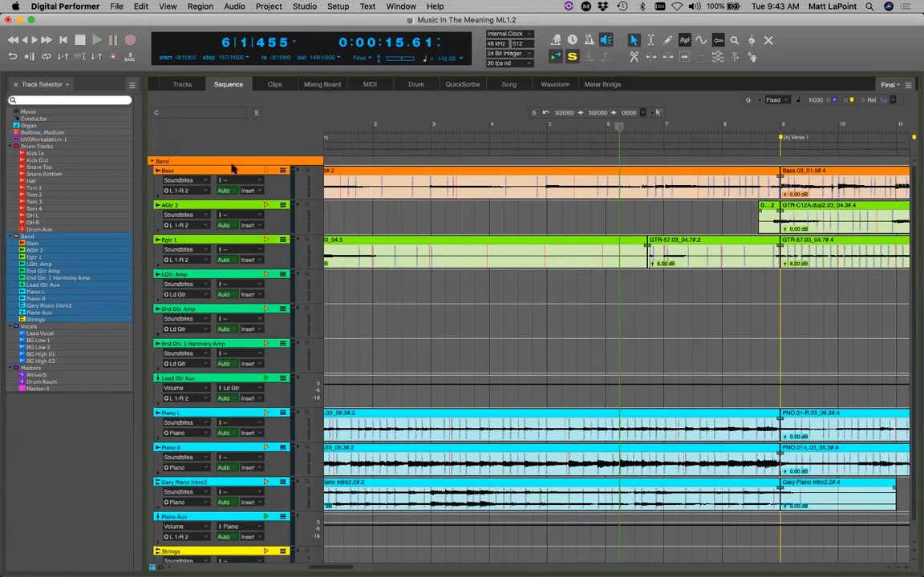
pyautogui.click(179, 179)
pyautogui.click(191, 181)
pyautogui.press('super+s')
pyautogui.press('super+Left')
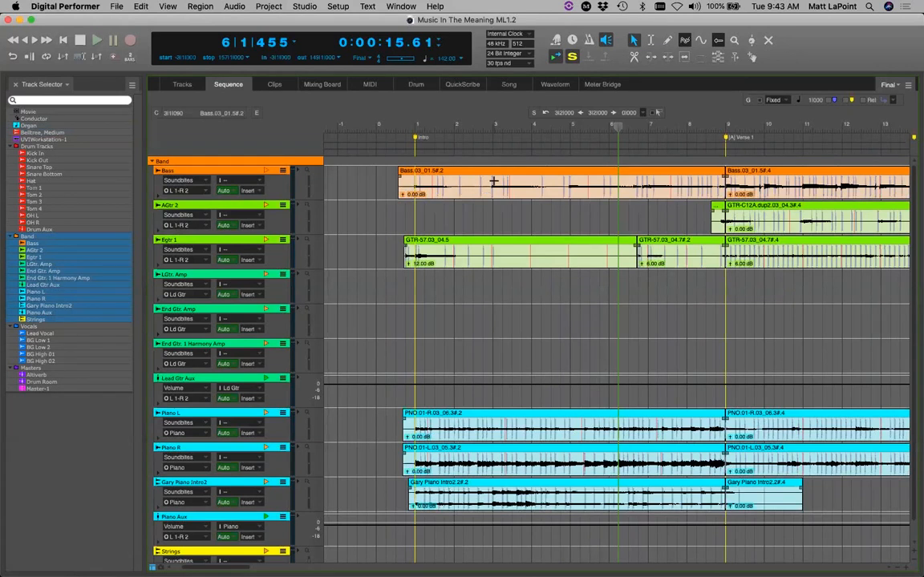
# Select 3|2|000 to 11|4|000 across the Bass through Gary Piano Intro2 tracks, clear it, and select 3|1|000 to 11|1|000 instead.
pyautogui.moveTo(501, 180); pyautogui.dragTo(830, 497)
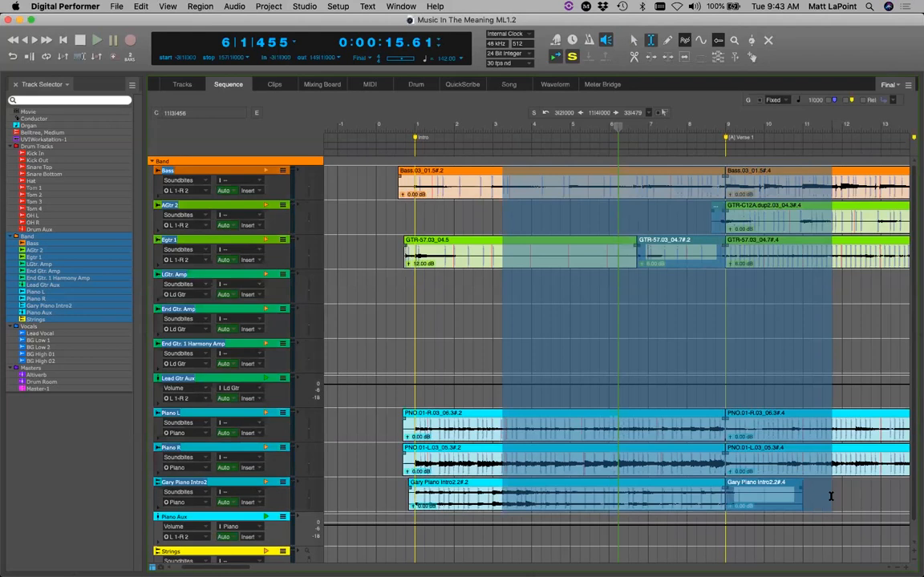
pyautogui.click(590, 281)
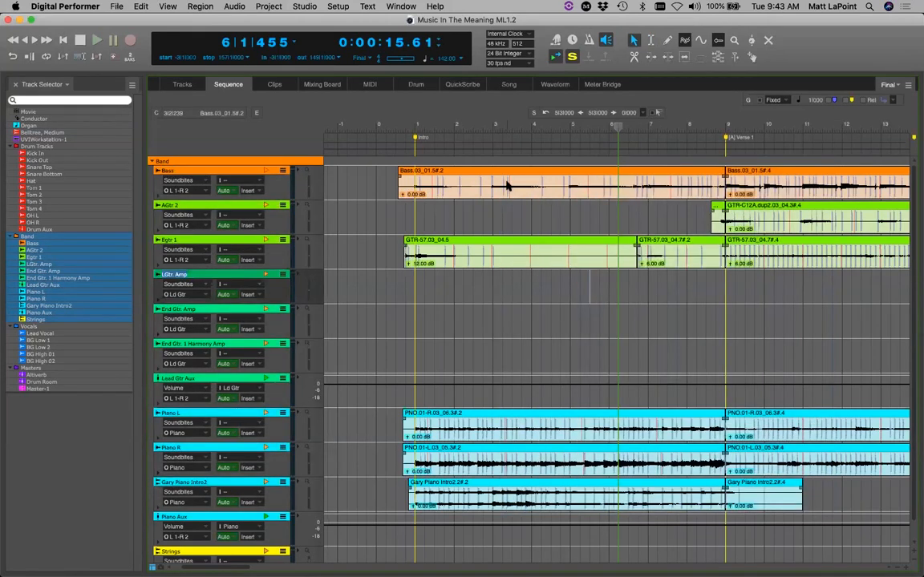
pyautogui.click(507, 186)
pyautogui.click(494, 206)
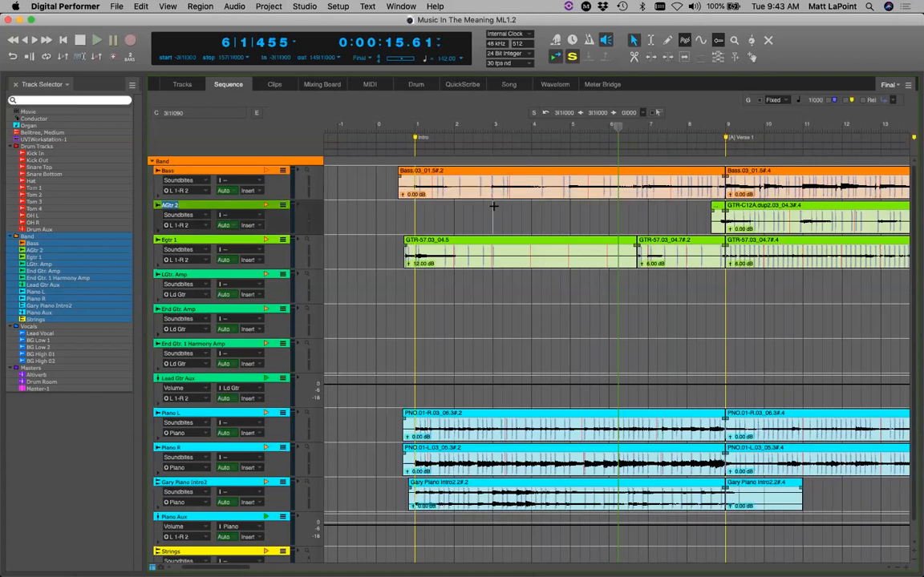
pyautogui.moveTo(492, 173); pyautogui.dragTo(796, 485)
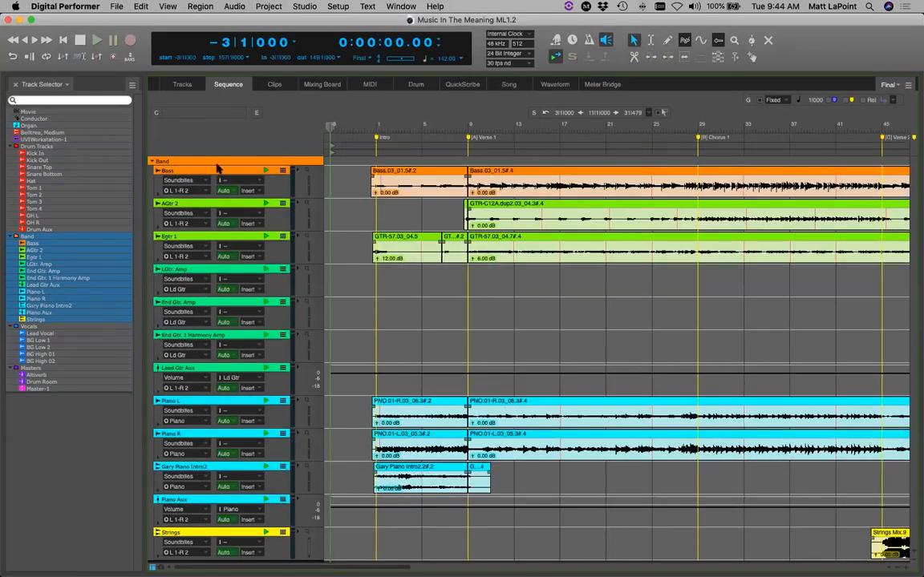
# Show the Organ track in the MIDI editor and draw a one-beat B4 note at -1|1|000 with the Pencil tool.
pyautogui.click(62, 125)
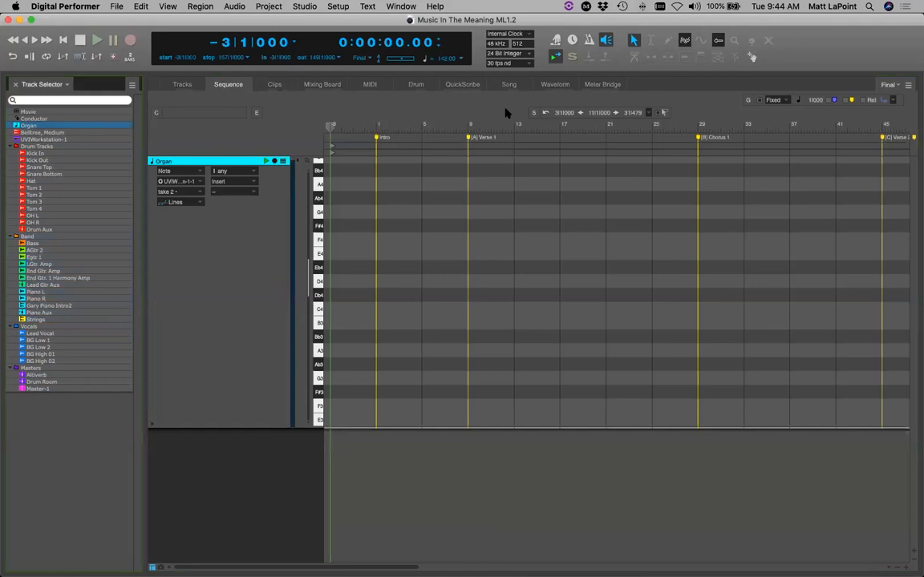
pyautogui.click(370, 84)
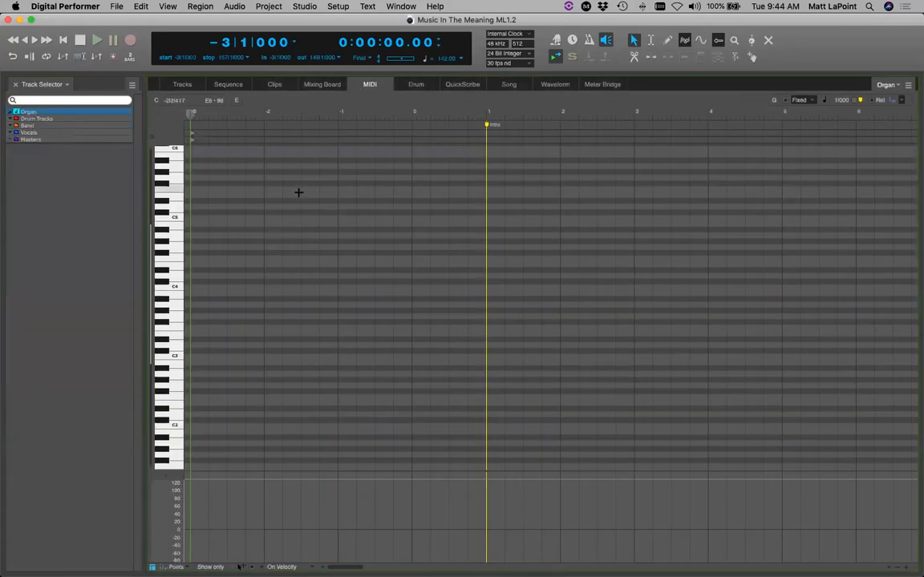
pyautogui.press('p')
pyautogui.click(370, 239)
pyautogui.moveTo(369, 239); pyautogui.dragTo(393, 240)
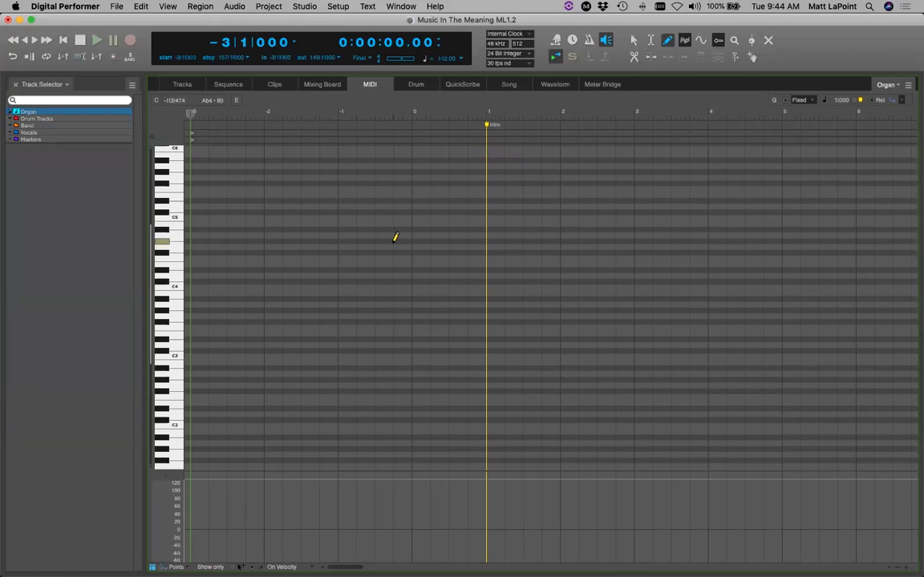
pyautogui.click(342, 223)
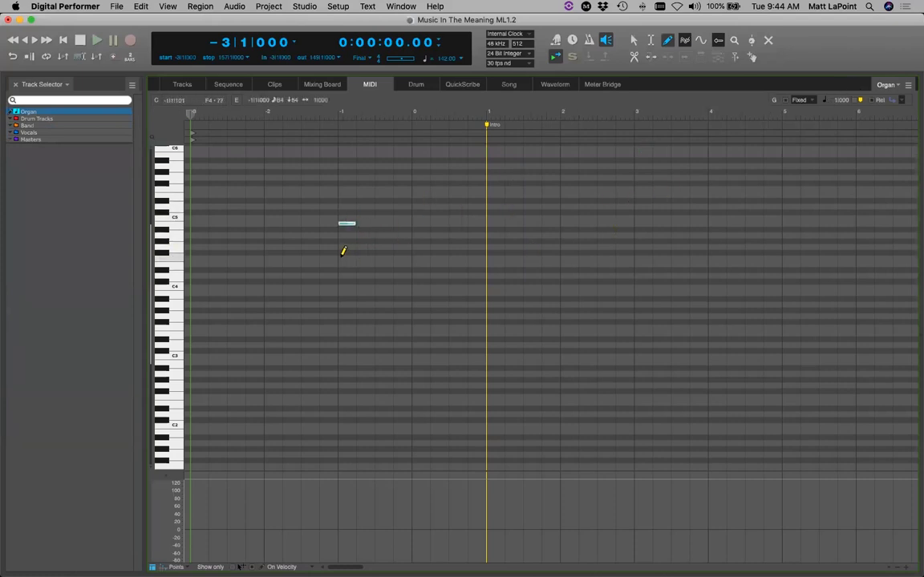
# Draw a three-beat F4 note at -1|2|000 on the Organ track and undo both pencilled notes.
pyautogui.moveTo(366, 253); pyautogui.dragTo(406, 256)
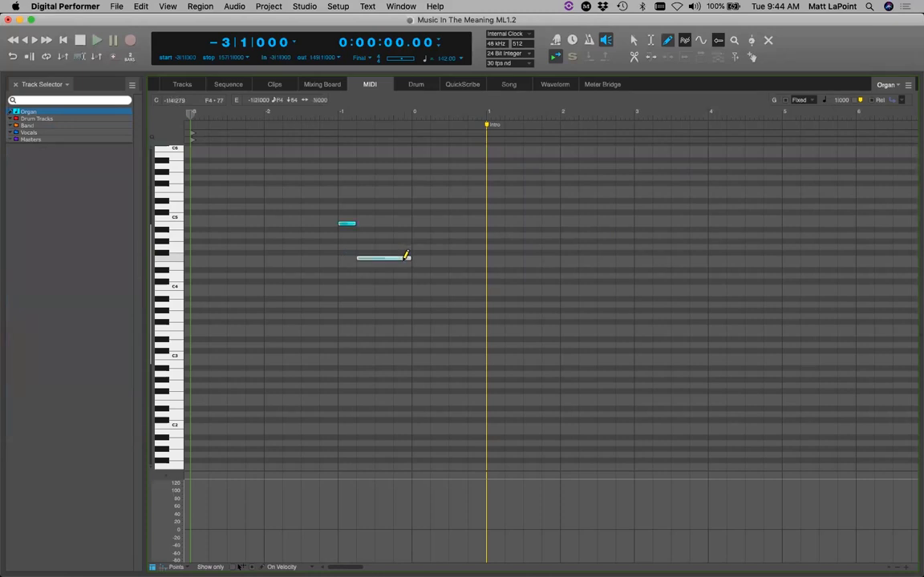
pyautogui.press('super+z')
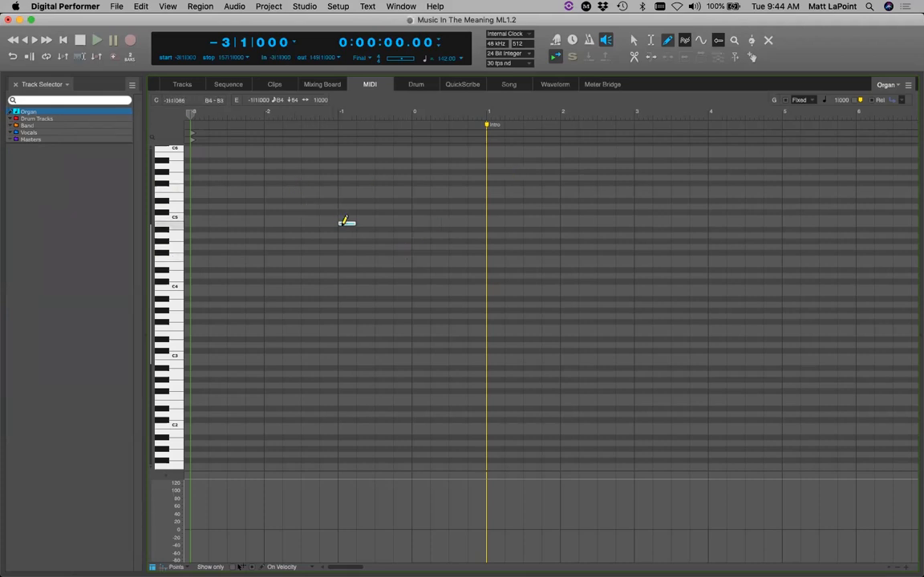
pyautogui.press('super+z')
# Return to the Pointer tool and set the MIDI editor's edit grid to an eighth note (0|240).
pyautogui.press('a')
pyautogui.click(824, 99)
pyautogui.click(823, 102)
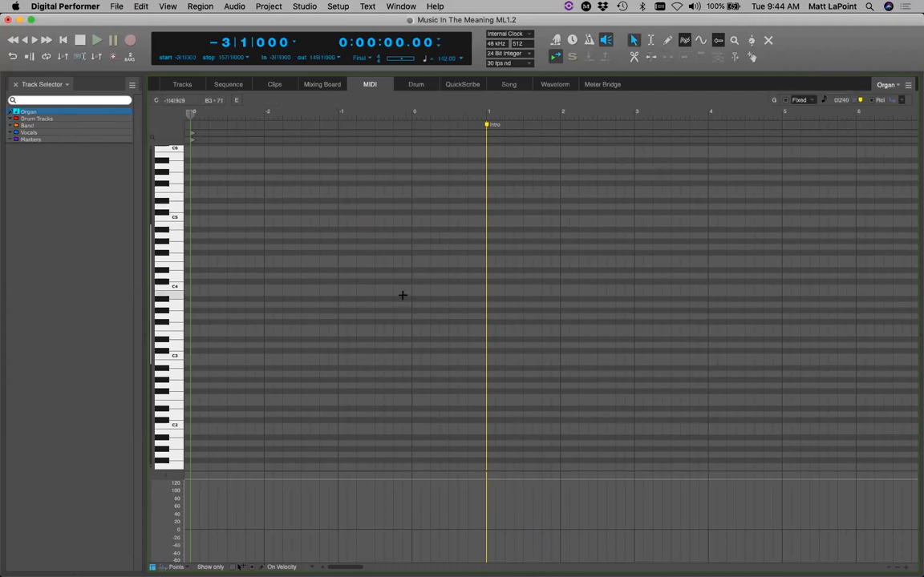
# Pencil a three-beat B3 note and an eighth-length Ab3 note at -1|1|000 on the Organ track, and delete both.
pyautogui.press('p')
pyautogui.click(339, 292)
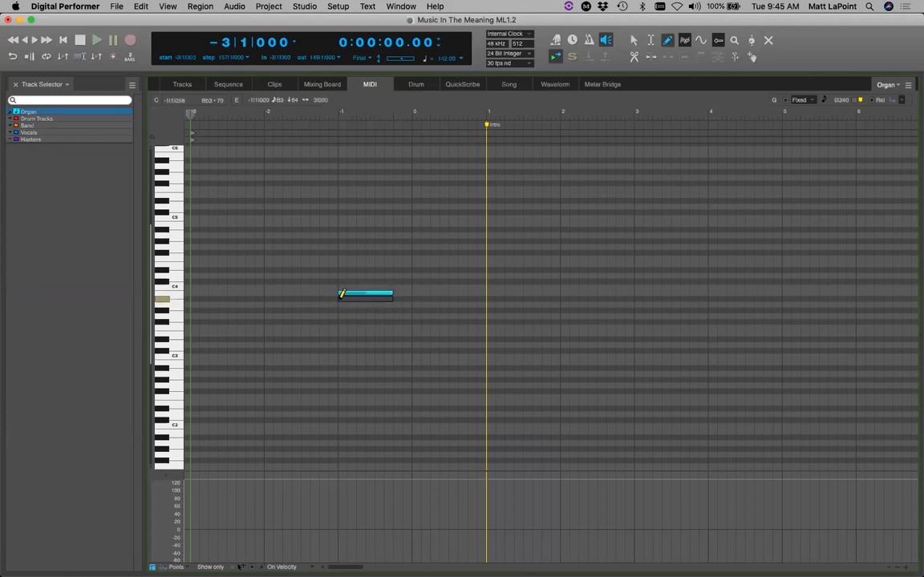
pyautogui.press('a')
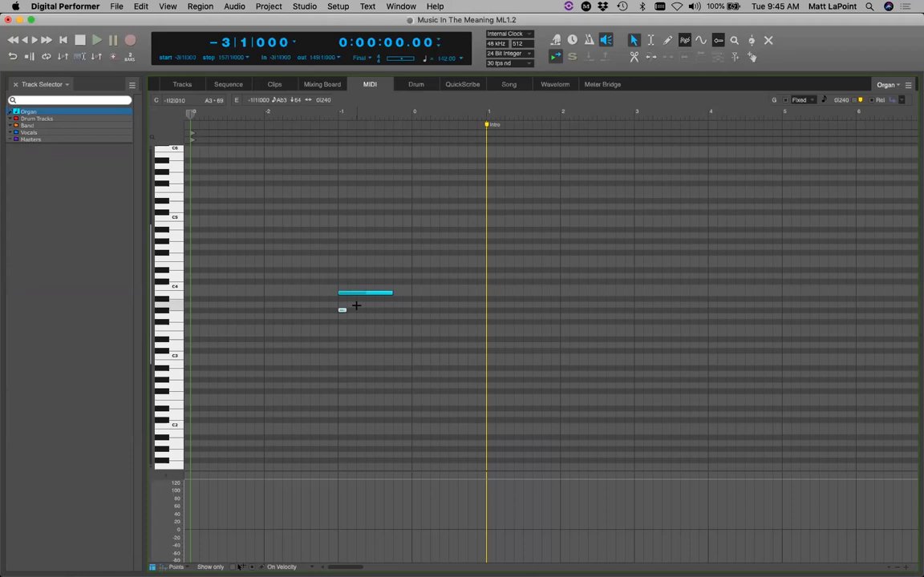
pyautogui.moveTo(343, 241)
pyautogui.mouseDown()
pyautogui.moveTo(448, 241)
pyautogui.moveTo(292, 324)
pyautogui.mouseUp()
pyautogui.press('Delete')
pyautogui.press('Delete')
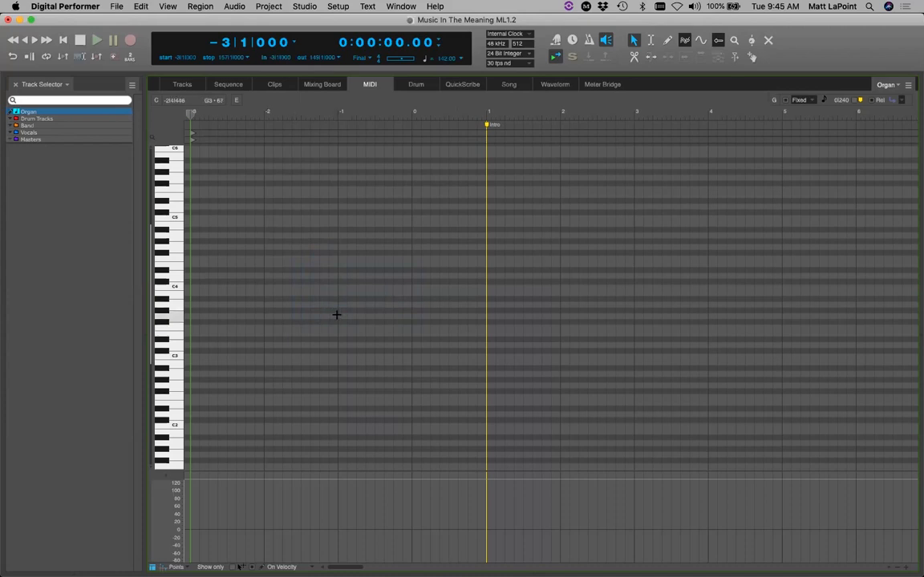
# Show only the Kick In track in the Sequence editor, on its Volume automation layer.
pyautogui.click(216, 85)
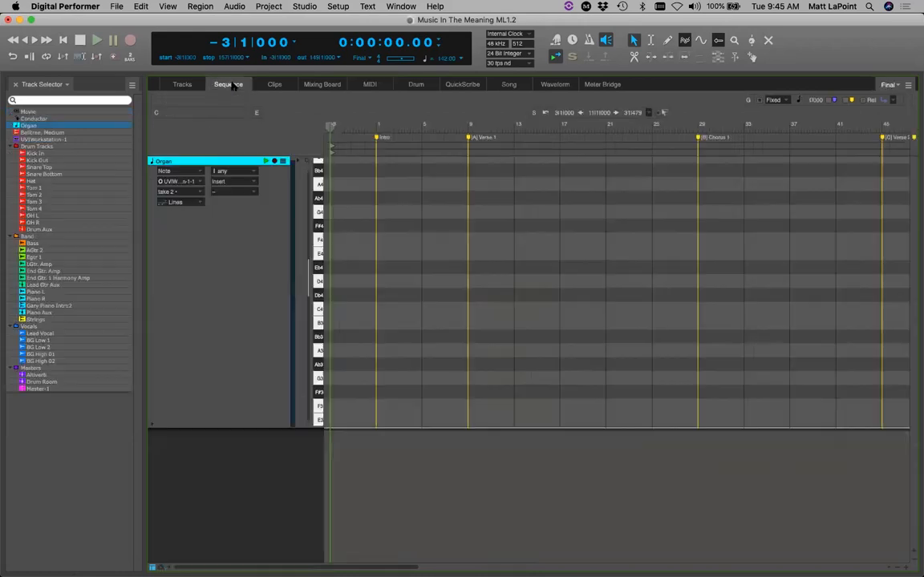
pyautogui.click(63, 147)
pyautogui.click(180, 179)
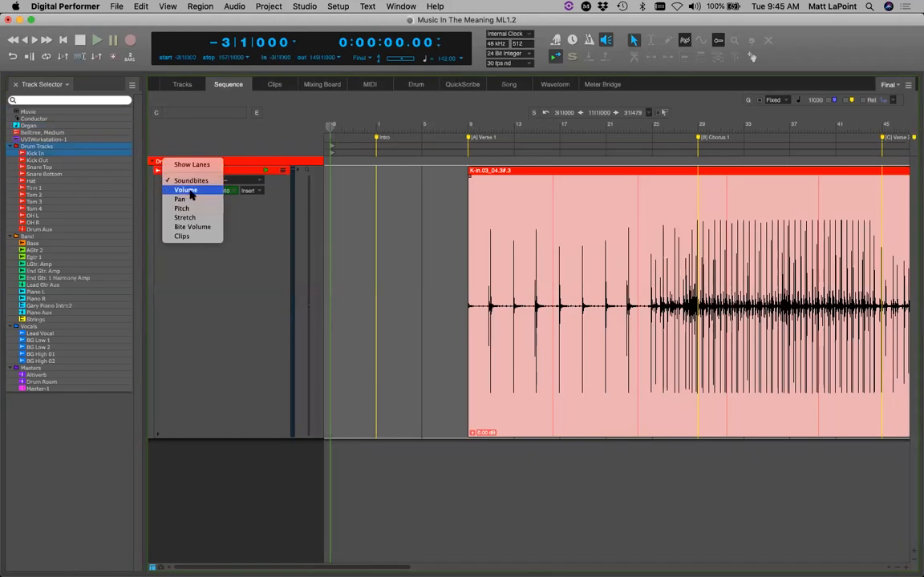
pyautogui.click(183, 191)
# Pencil freehand volume automation on Kick In from about bar 6 to bar 24, undo it, and return to the Pointer tool.
pyautogui.moveTo(442, 258)
pyautogui.mouseDown()
pyautogui.moveTo(604, 265)
pyautogui.moveTo(619, 275)
pyautogui.mouseUp()
pyautogui.press('super+z')
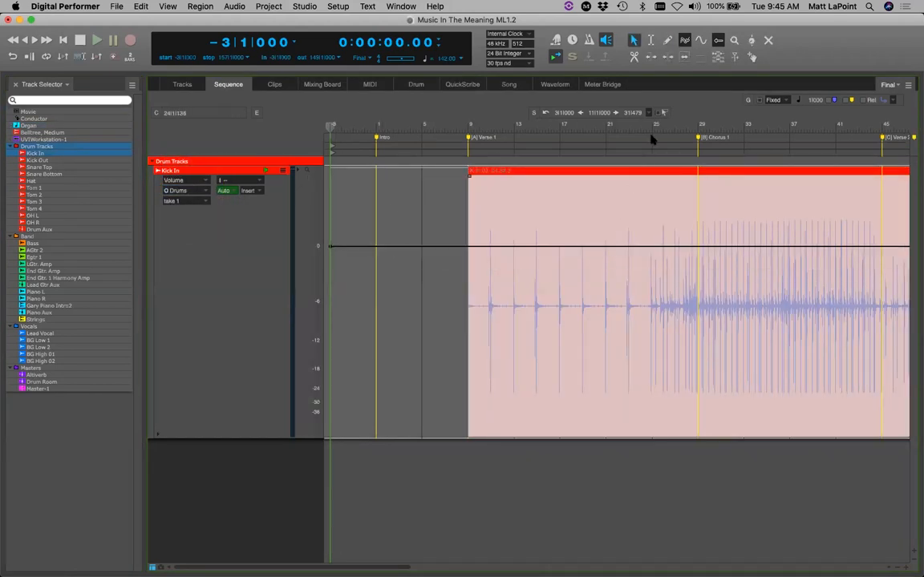
pyautogui.click(668, 41)
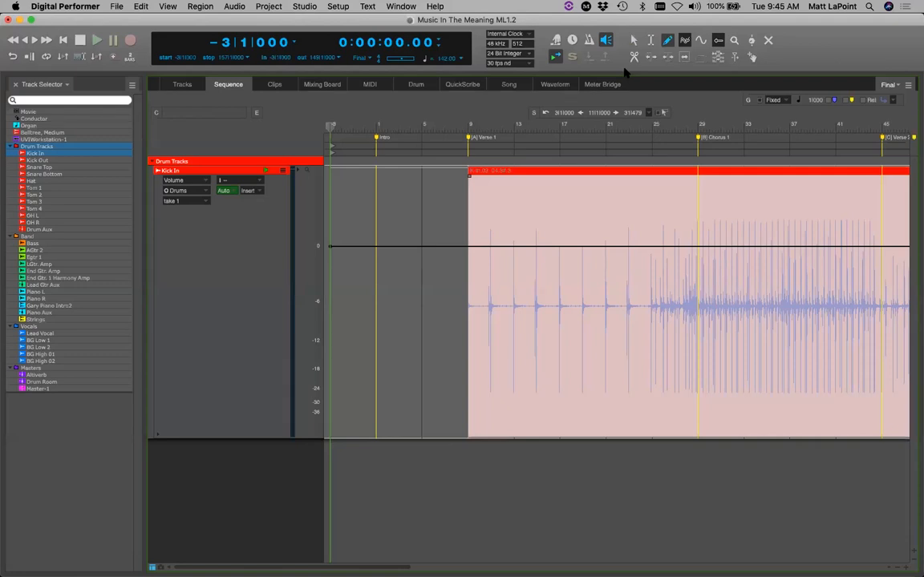
pyautogui.press('i')
pyautogui.press('a')
pyautogui.press('p')
pyautogui.moveTo(439, 304); pyautogui.dragTo(647, 289)
pyautogui.press('a')
pyautogui.press('super+z')
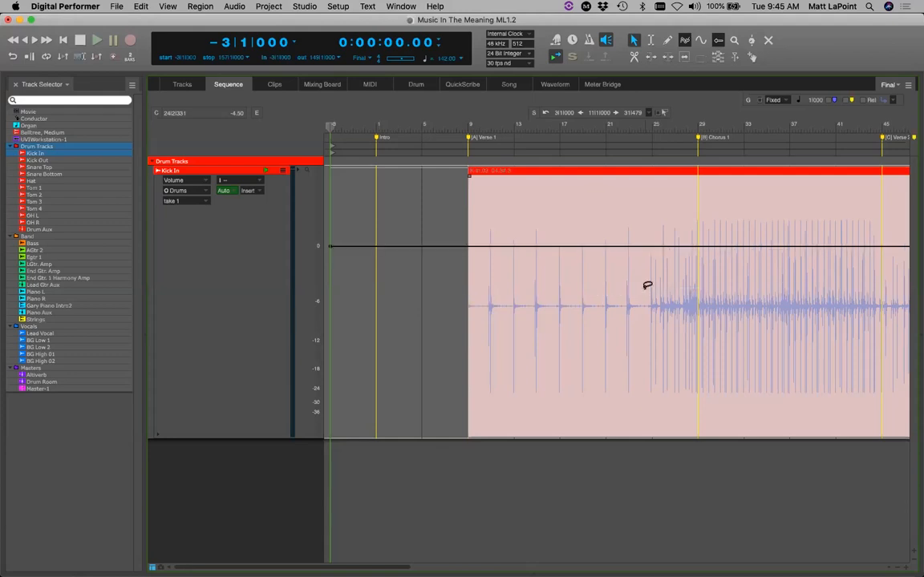
# Keep the Free curve shape, pencil a falling Kick In volume curve from about bar 6 to bar 16, and undo it.
pyautogui.click(685, 42)
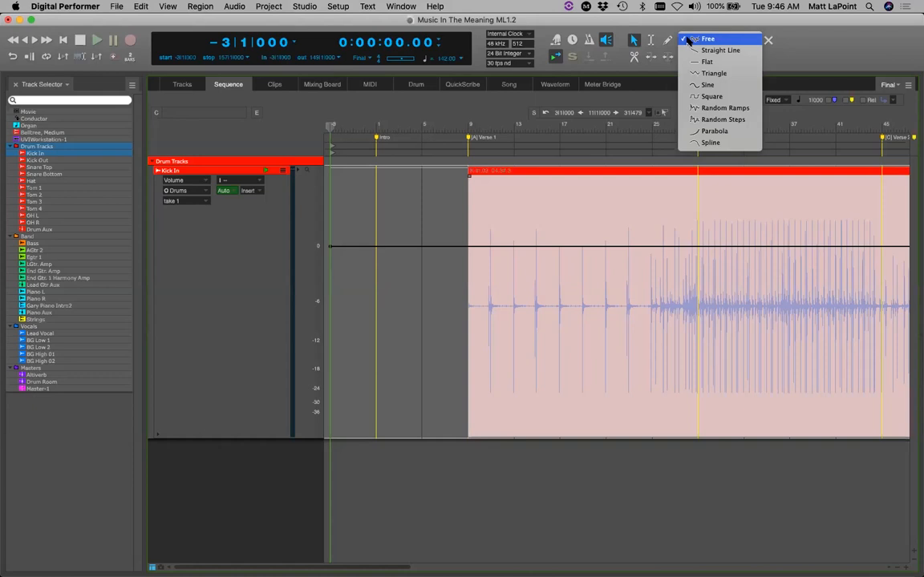
pyautogui.click(412, 196)
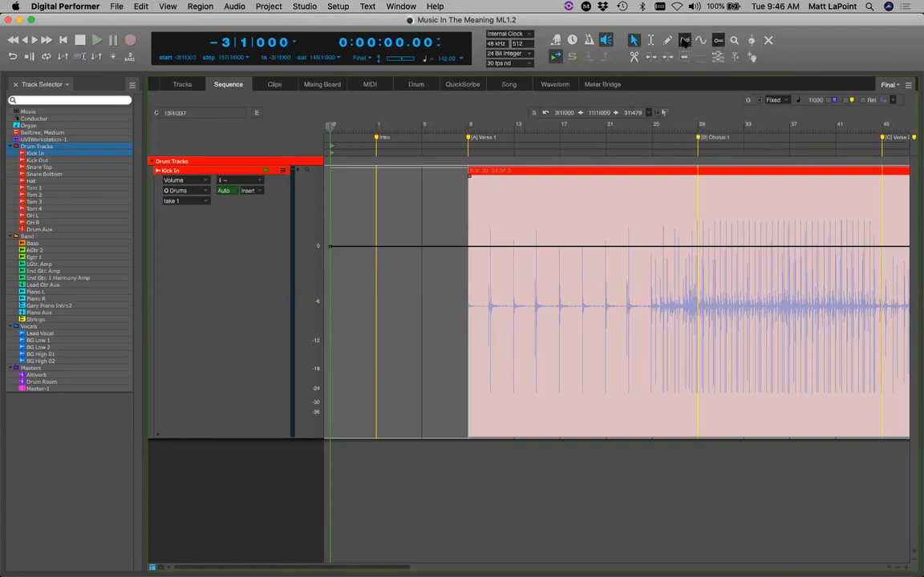
pyautogui.click(702, 40)
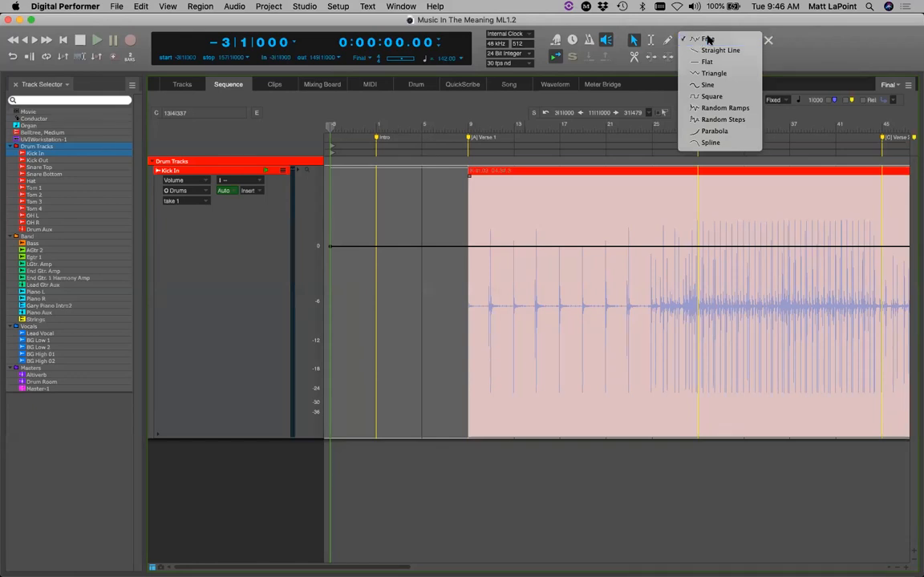
pyautogui.click(703, 40)
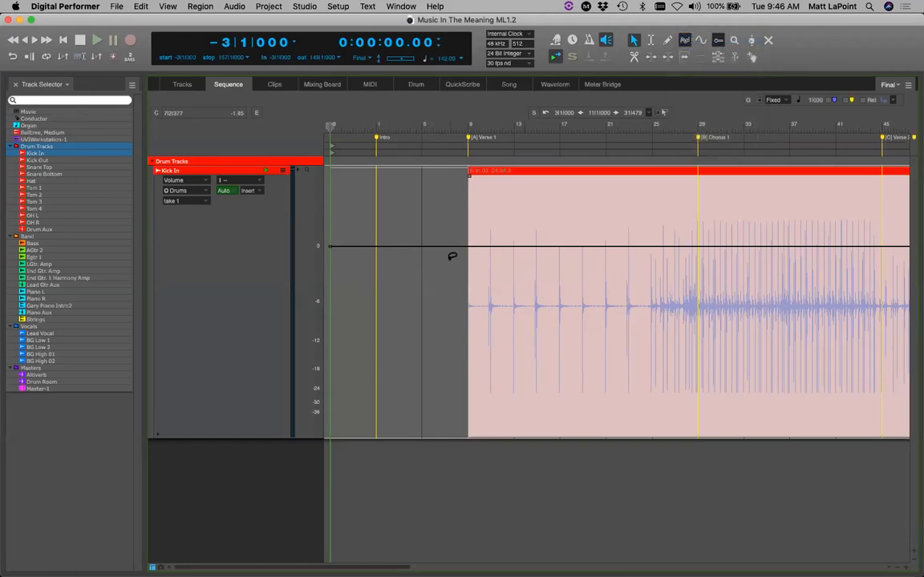
pyautogui.press('p')
pyautogui.moveTo(438, 228); pyautogui.dragTo(546, 263)
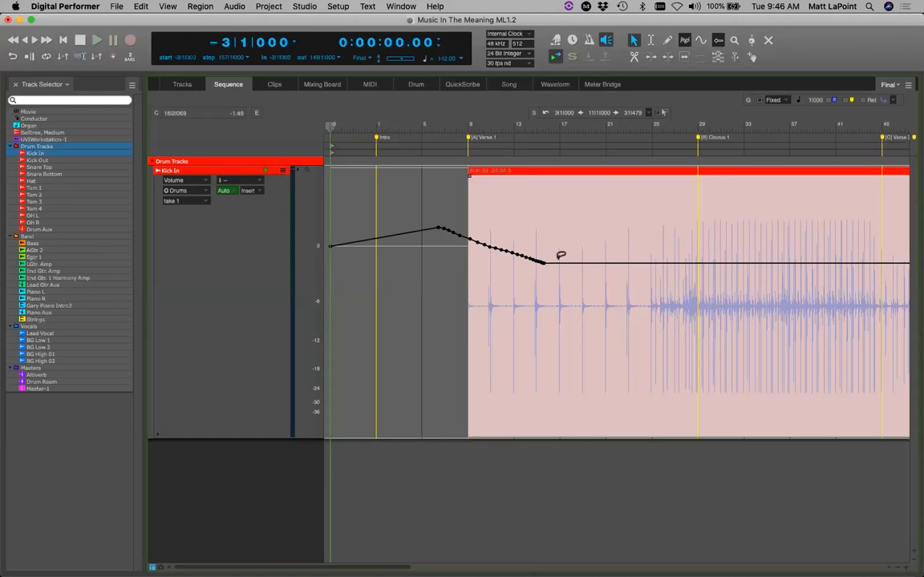
pyautogui.press('super+z')
# Choose the Straight Line shape, draw a nearly level Kick In volume line from about bar 5 to bar 11, and undo it.
pyautogui.click(684, 40)
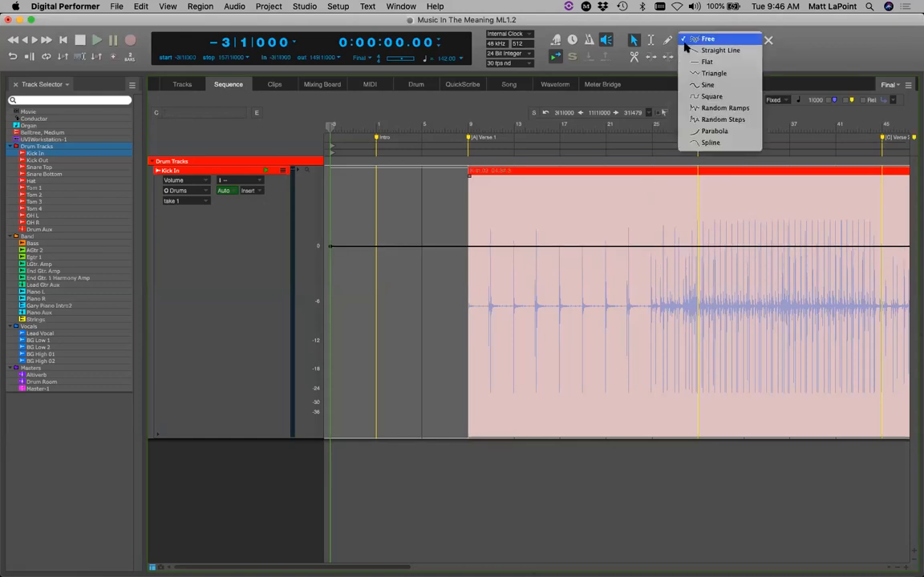
pyautogui.press('Return')
pyautogui.moveTo(421, 315); pyautogui.dragTo(494, 314)
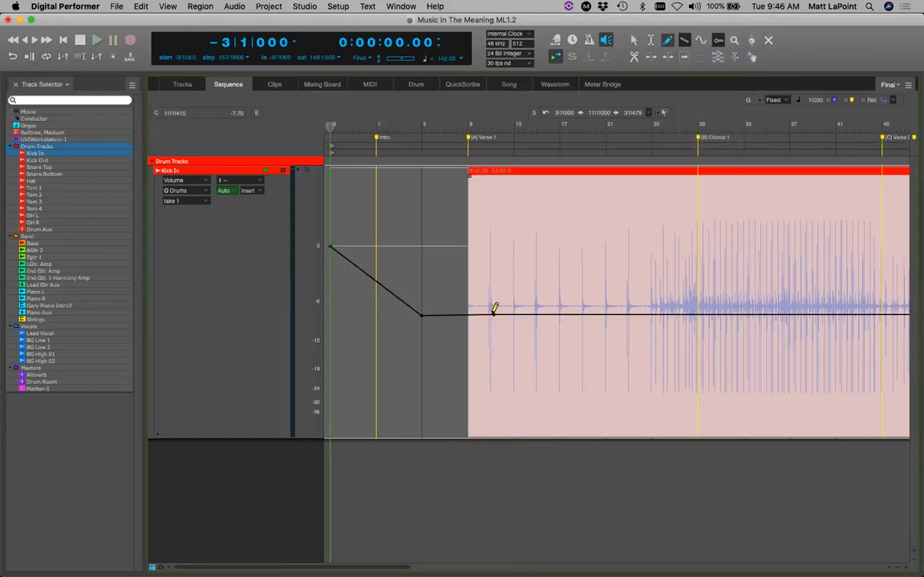
pyautogui.press('super+z')
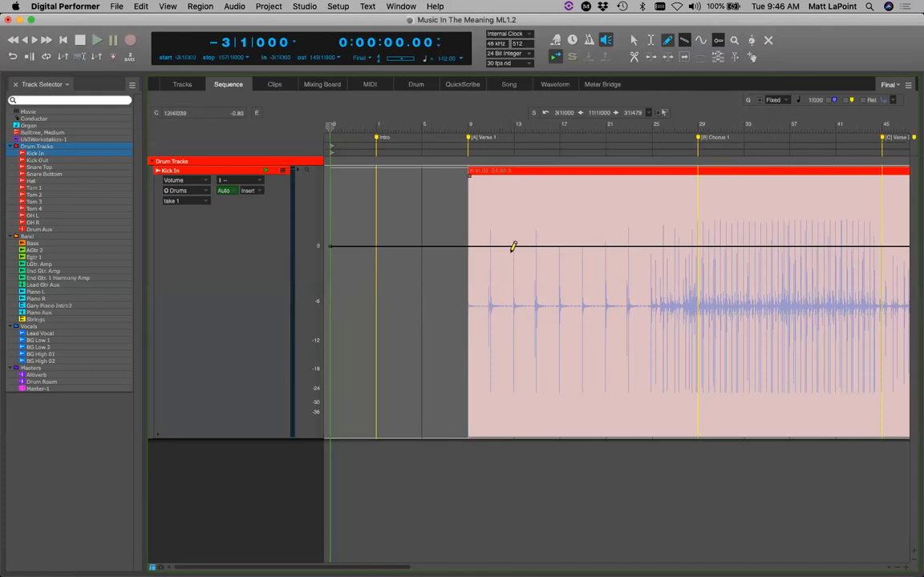
# Choose the Triangle shape, draw a triangle-wave volume pattern on Kick In from about bar 0 to bar 22, and undo it.
pyautogui.click(686, 40)
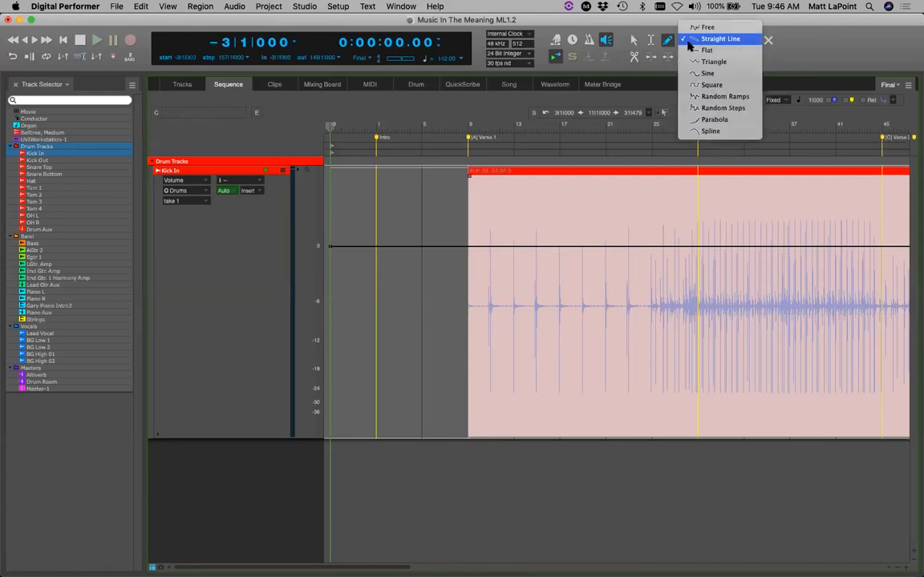
pyautogui.click(741, 62)
pyautogui.moveTo(369, 222)
pyautogui.mouseDown()
pyautogui.moveTo(540, 315)
pyautogui.moveTo(621, 329)
pyautogui.mouseUp()
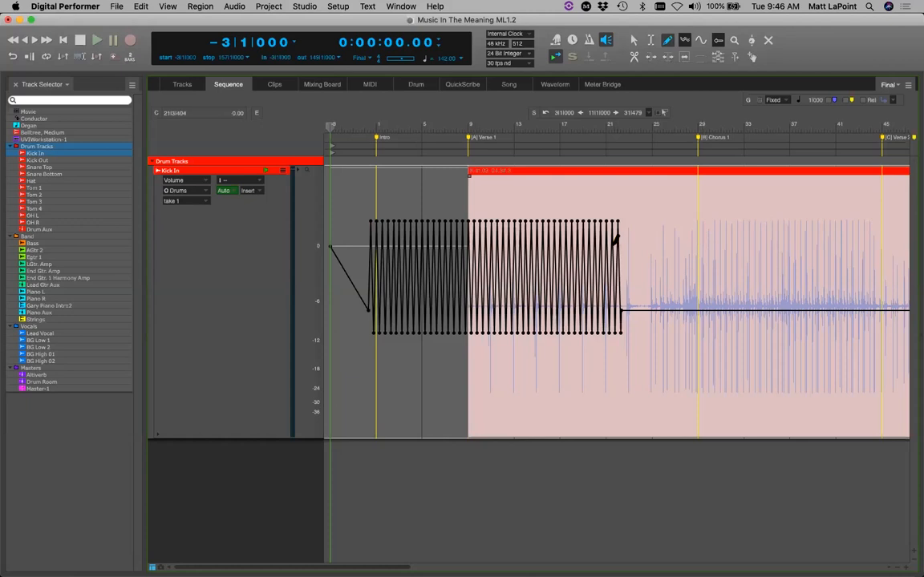
pyautogui.press('super+bracketright')
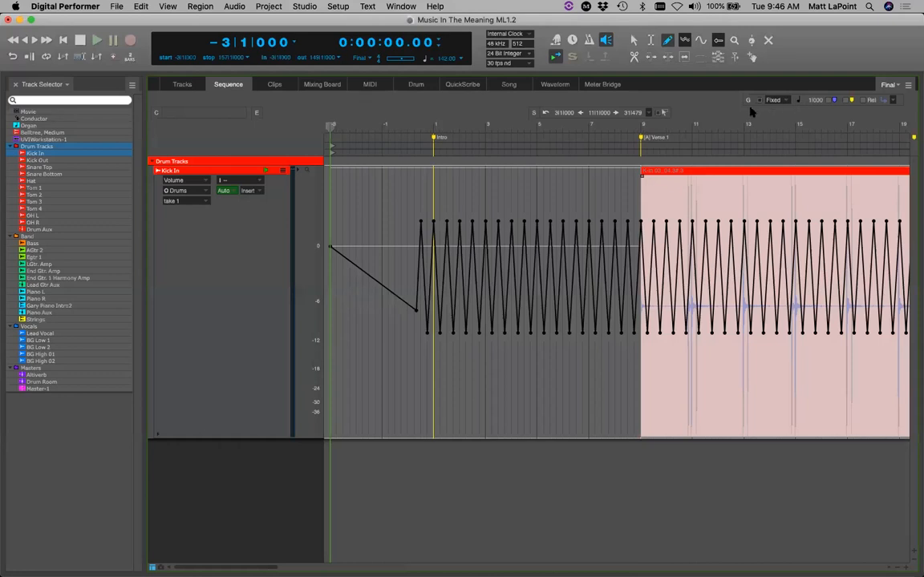
pyautogui.press('super+z')
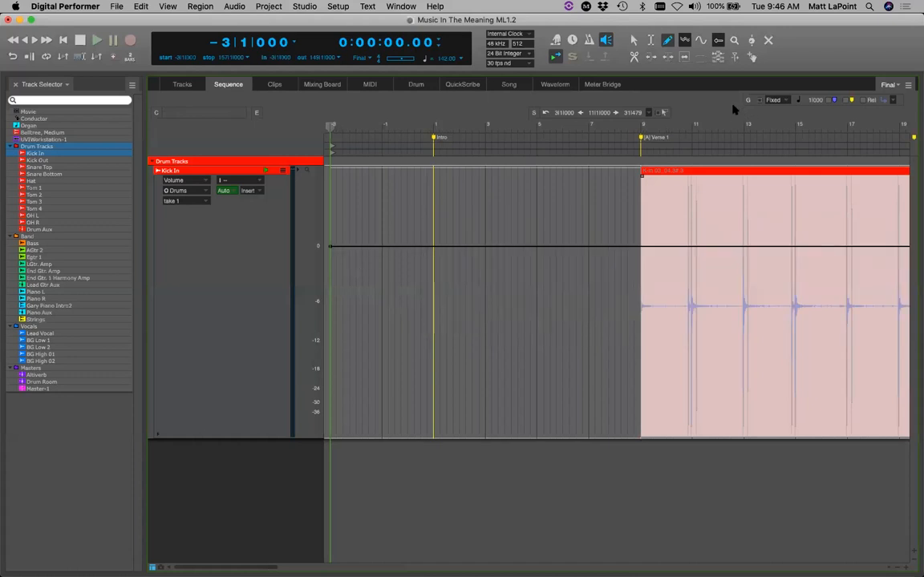
# Choose the Sine curve shape and show only the Belltree, Medium track on its Pan automation layer.
pyautogui.click(684, 40)
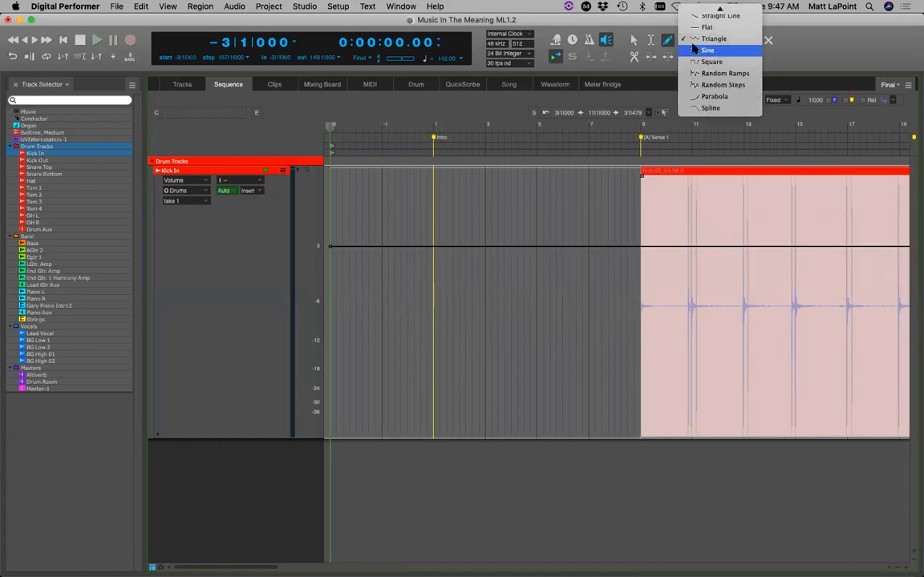
pyautogui.click(694, 50)
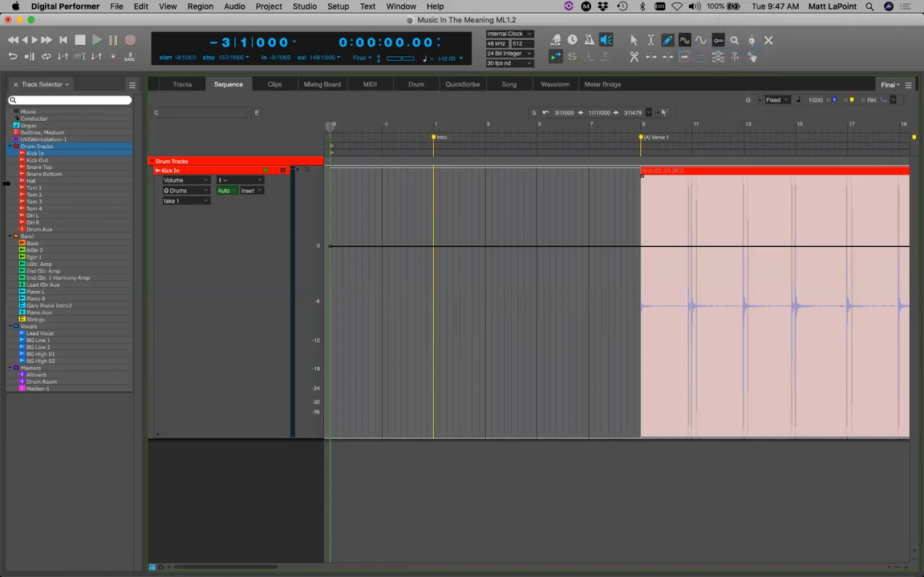
pyautogui.click(55, 134)
pyautogui.click(172, 162)
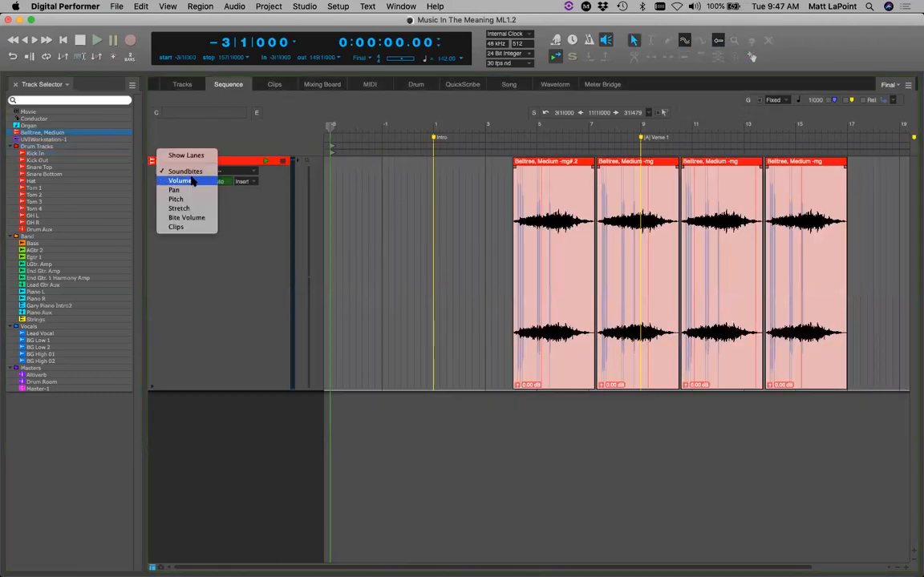
pyautogui.click(186, 189)
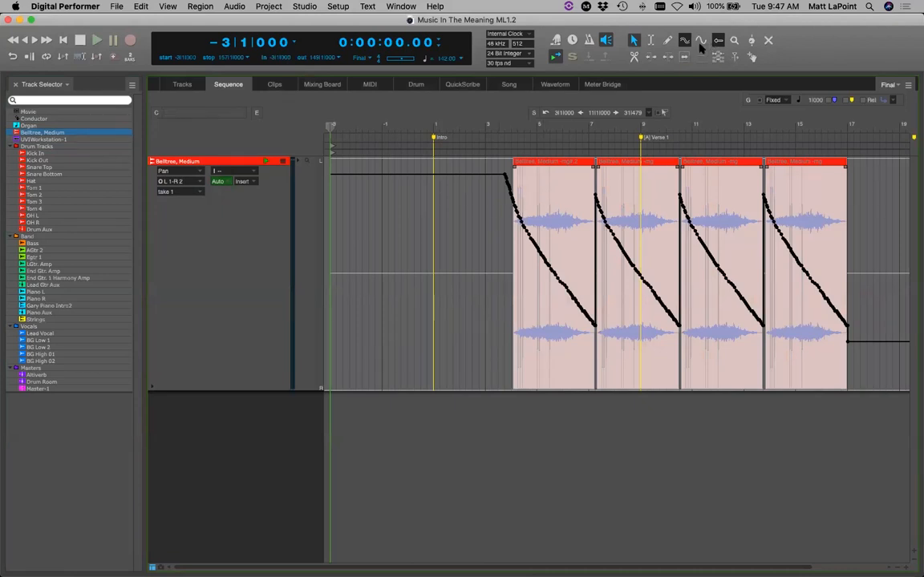
# Set the edit grid to a half note (2|000), pencil a wide sine pan wave across the belltree soundbites, and undo the wave.
pyautogui.click(799, 104)
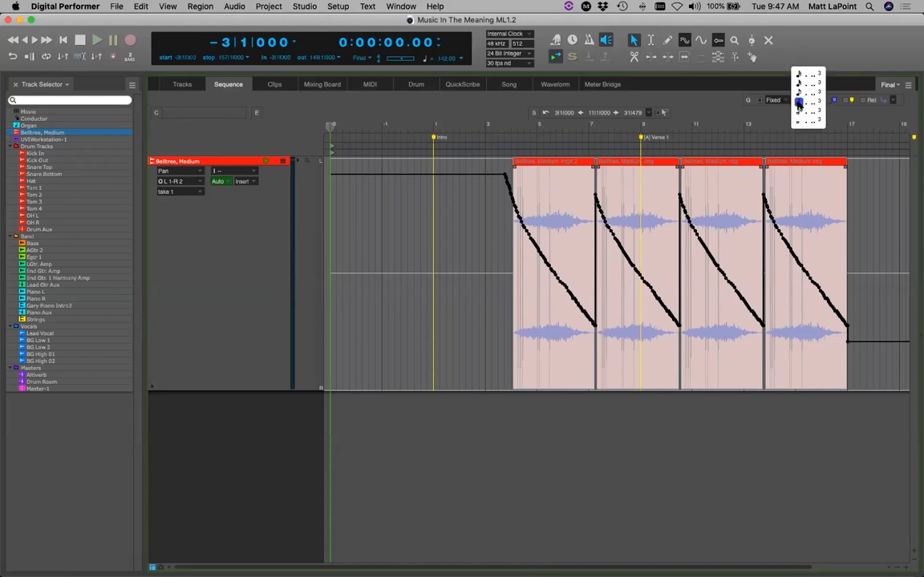
pyautogui.click(798, 112)
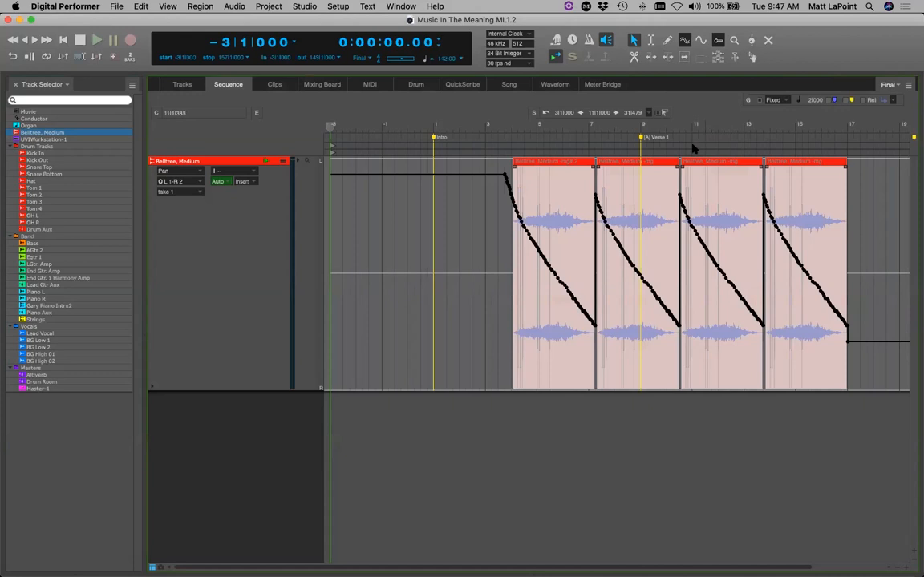
pyautogui.press('p')
pyautogui.moveTo(498, 171)
pyautogui.mouseDown()
pyautogui.moveTo(552, 248)
pyautogui.moveTo(610, 299)
pyautogui.moveTo(855, 343)
pyautogui.mouseUp()
pyautogui.press('a')
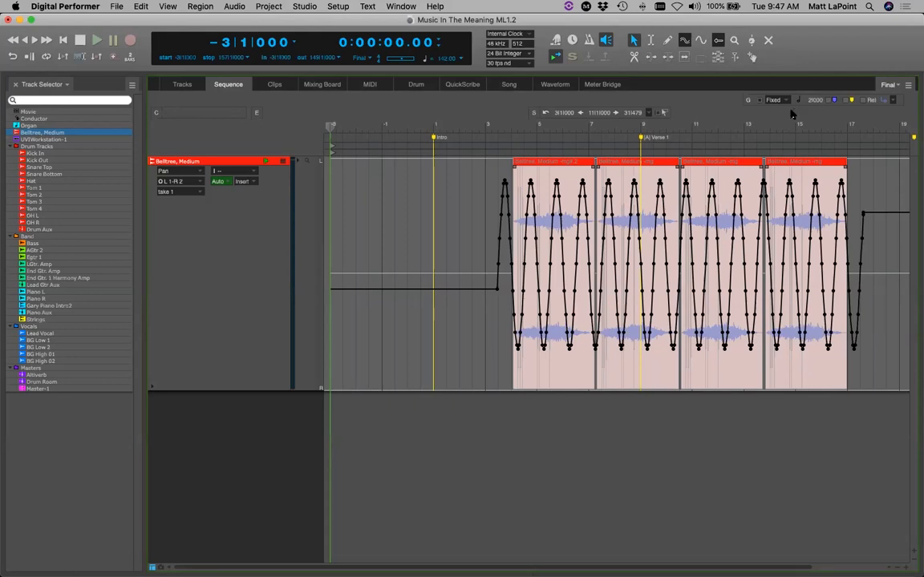
pyautogui.press('super+z')
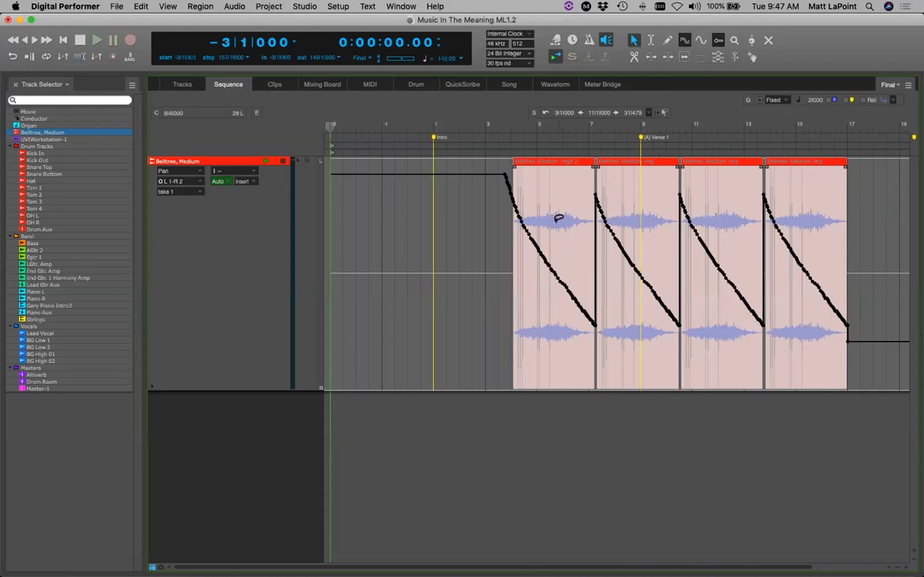
# Pencil a shallow sine pan wave around centre across the belltree soundbites and undo it.
pyautogui.press('p')
pyautogui.moveTo(504, 266)
pyautogui.mouseDown()
pyautogui.moveTo(742, 282)
pyautogui.moveTo(842, 277)
pyautogui.mouseUp()
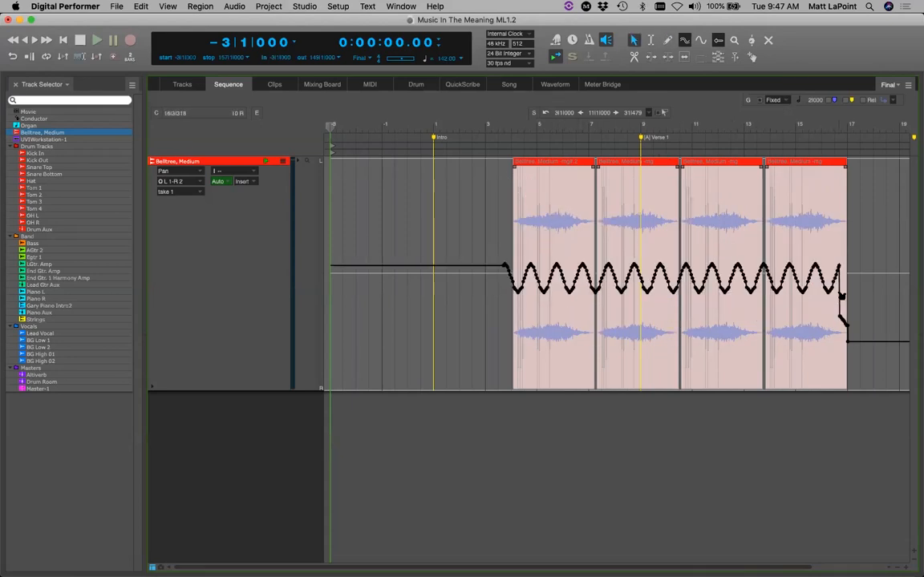
pyautogui.press('super+z')
pyautogui.press('a')
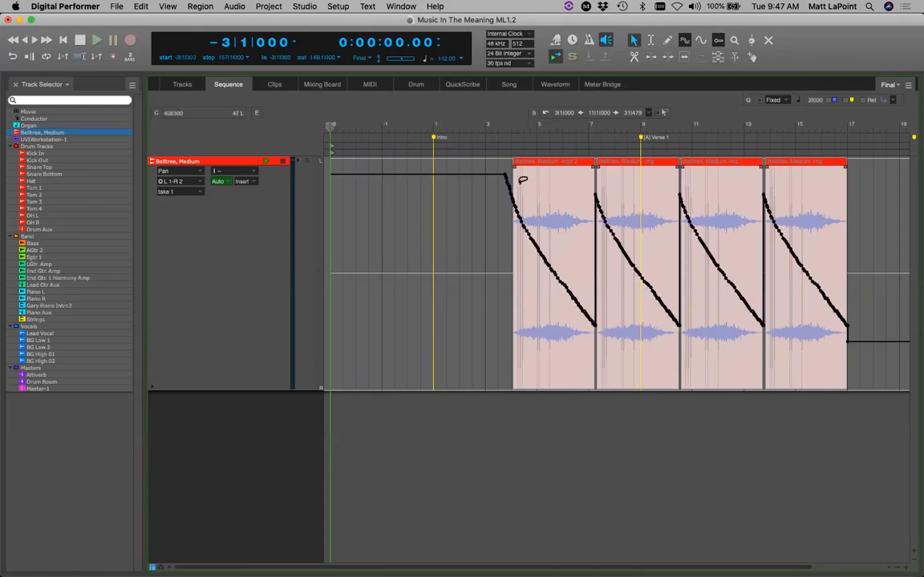
# Pencil a sine pan wave sweeping nearly the full left-right range across the belltree soundbites and undo it.
pyautogui.press('p')
pyautogui.moveTo(507, 161)
pyautogui.mouseDown()
pyautogui.moveTo(606, 324)
pyautogui.moveTo(693, 368)
pyautogui.moveTo(848, 379)
pyautogui.mouseUp()
pyautogui.press('a')
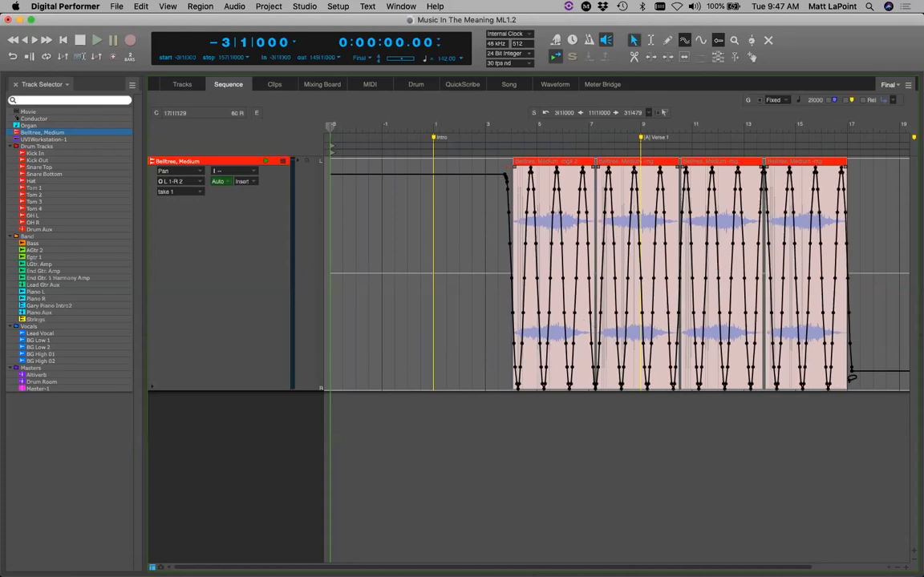
pyautogui.press('super+z')
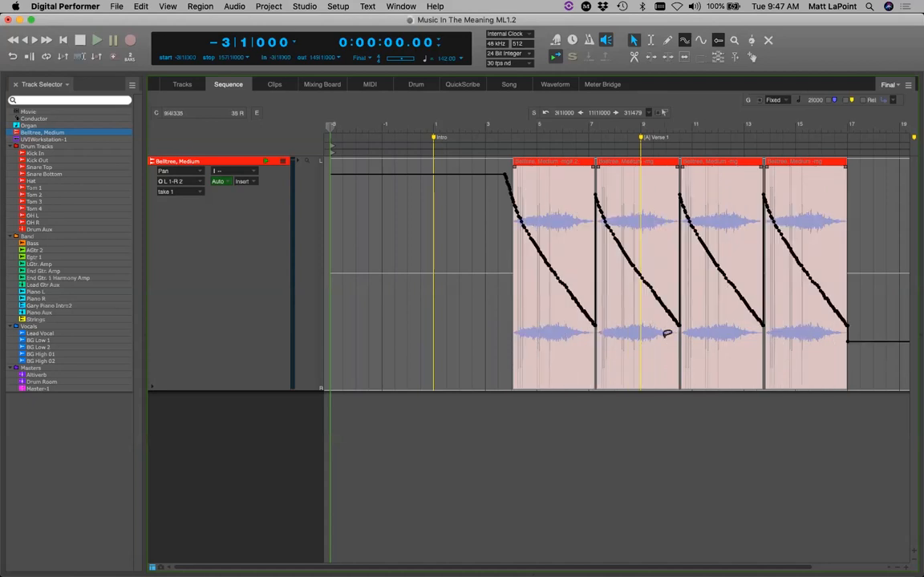
# Choose the Random Ramps curve shape and pencil random pan ramps covering nearly the full range across the belltree soundbites.
pyautogui.press('super+s')
pyautogui.click(684, 39)
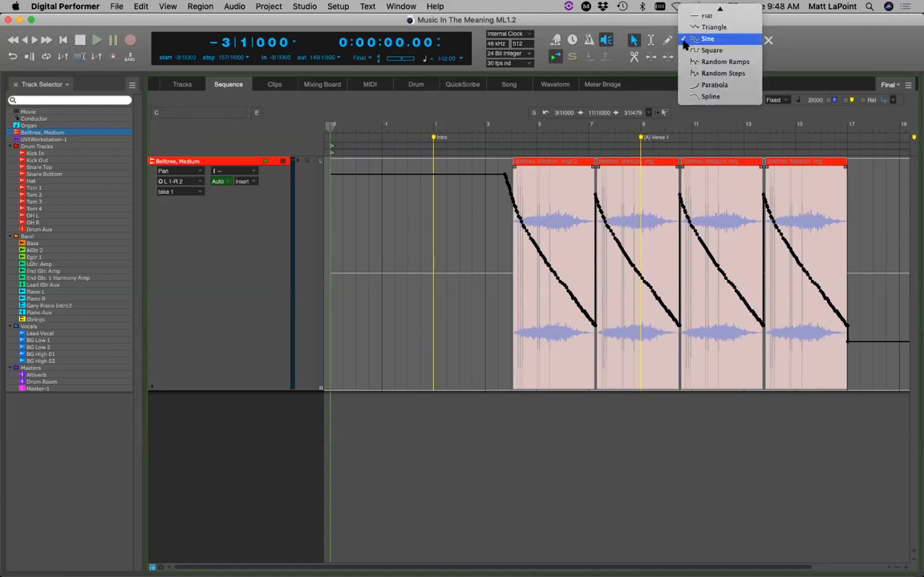
pyautogui.click(754, 62)
pyautogui.moveTo(510, 167)
pyautogui.mouseDown()
pyautogui.moveTo(555, 286)
pyautogui.moveTo(608, 375)
pyautogui.moveTo(825, 392)
pyautogui.moveTo(852, 402)
pyautogui.mouseUp()
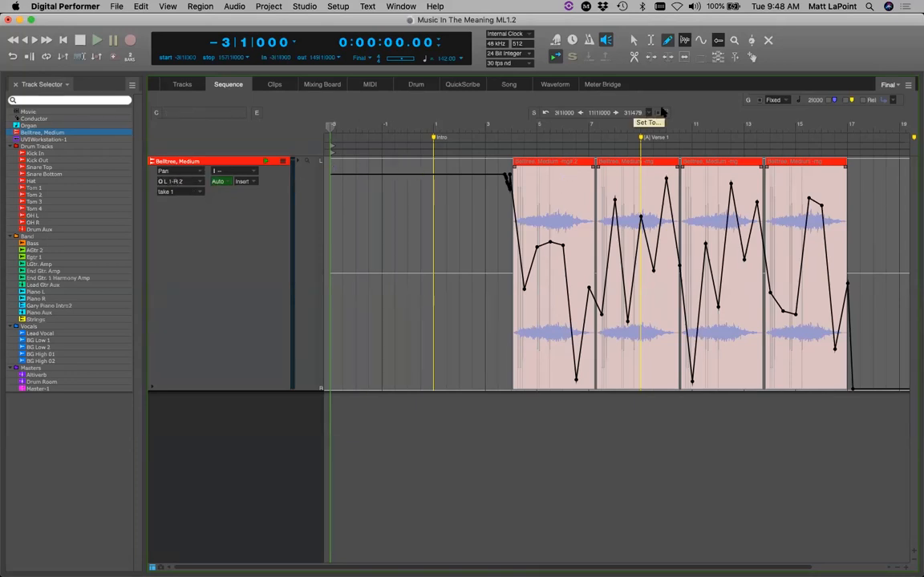
# Switch the automation curve shape back to Sine.
pyautogui.click(685, 40)
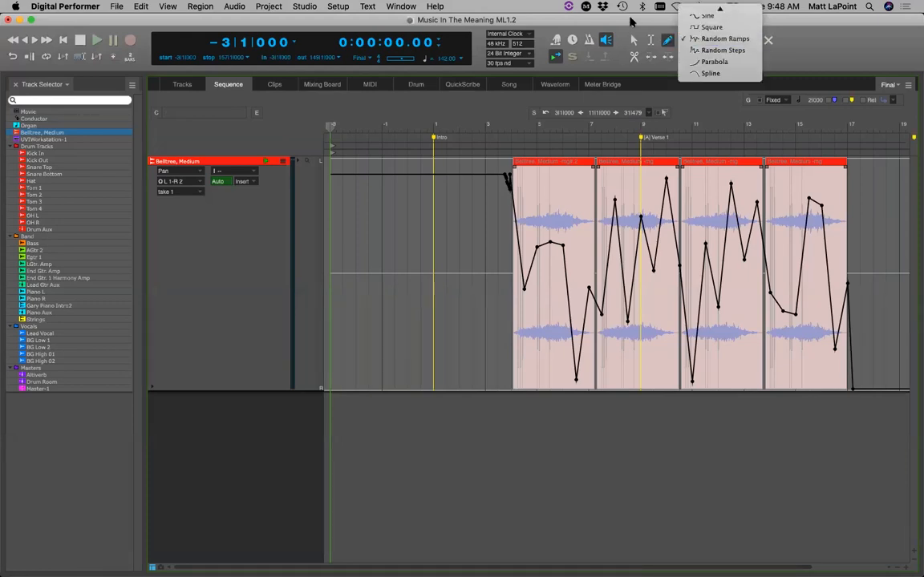
pyautogui.click(631, 22)
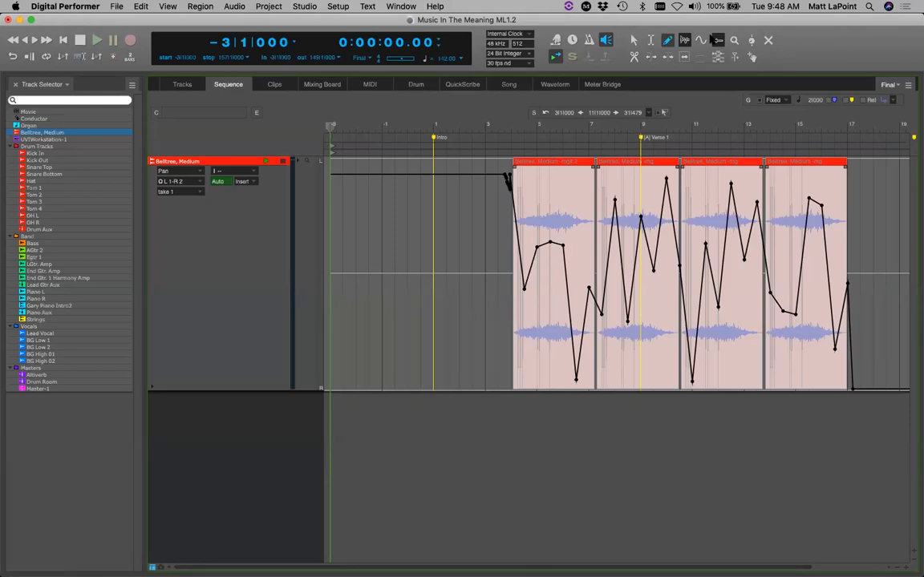
pyautogui.click(687, 43)
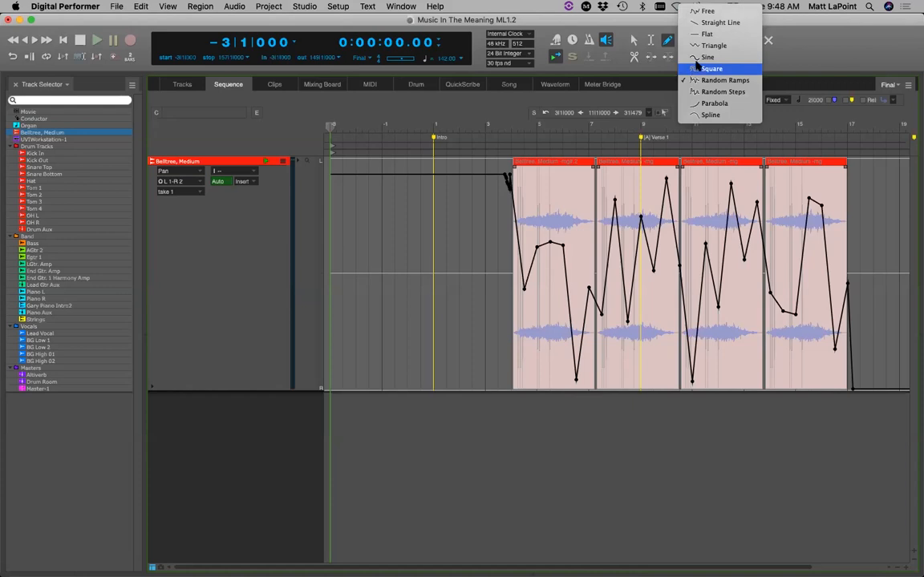
pyautogui.click(708, 58)
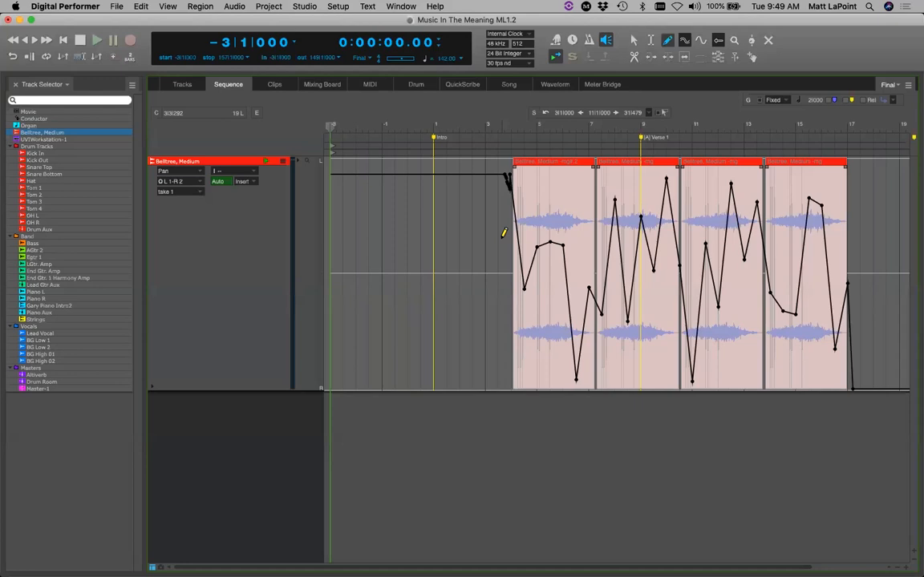
pyautogui.click(433, 7)
pyautogui.click(433, 6)
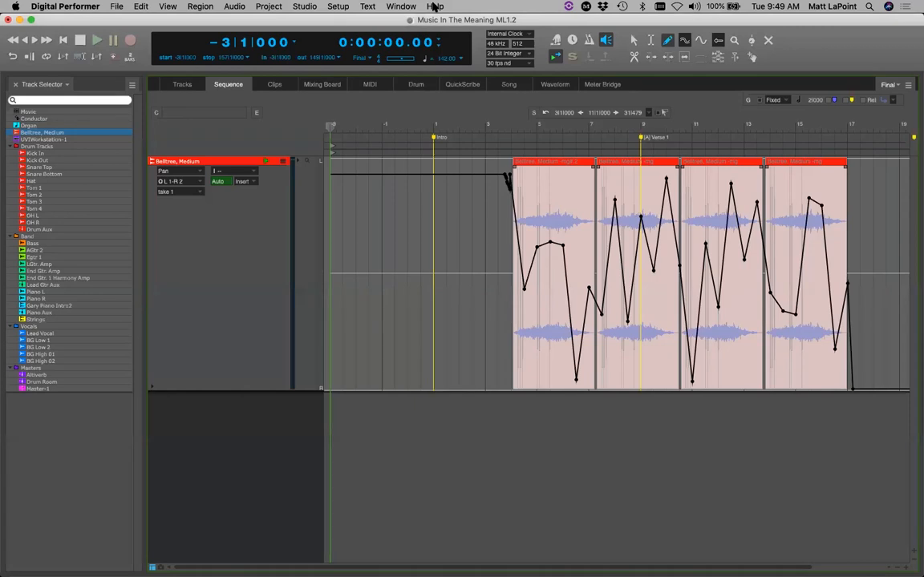
pyautogui.click(433, 6)
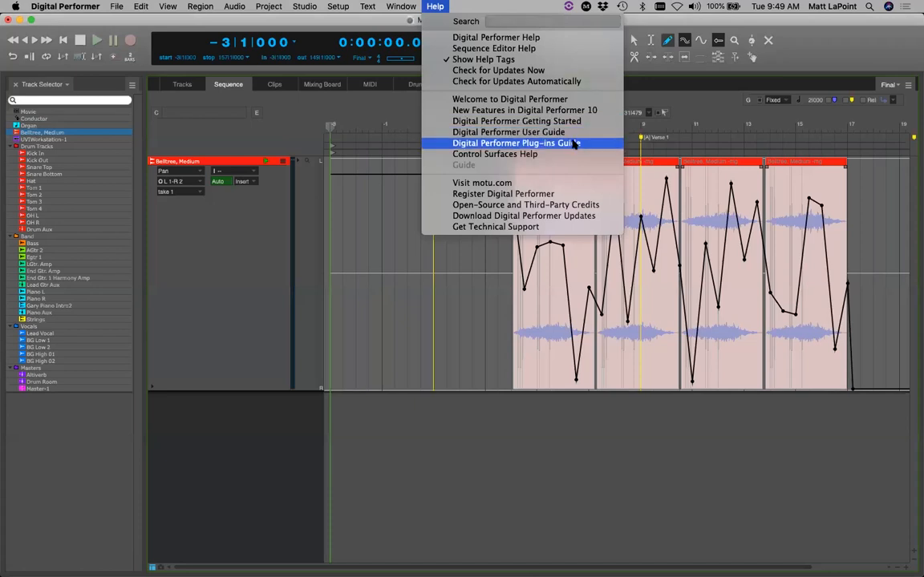
pyautogui.click(439, 9)
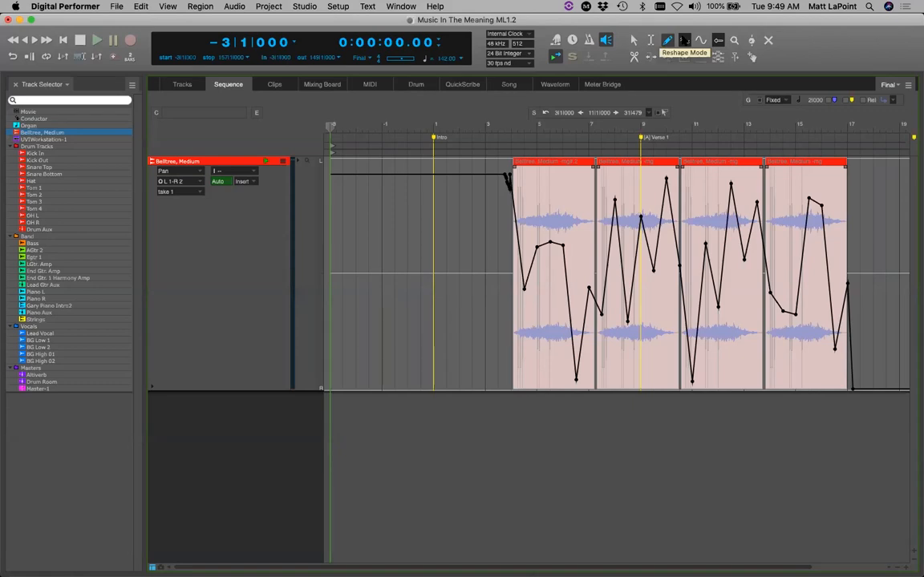
# Choose the Parabola curve shape and pencil a parabolic pan curve near centre across the belltree soundbites.
pyautogui.click(684, 41)
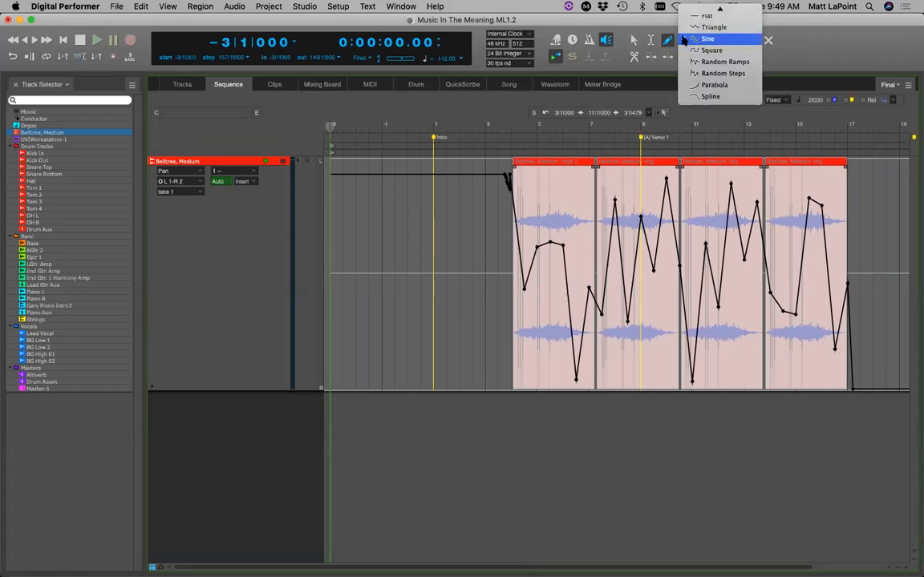
pyautogui.click(713, 83)
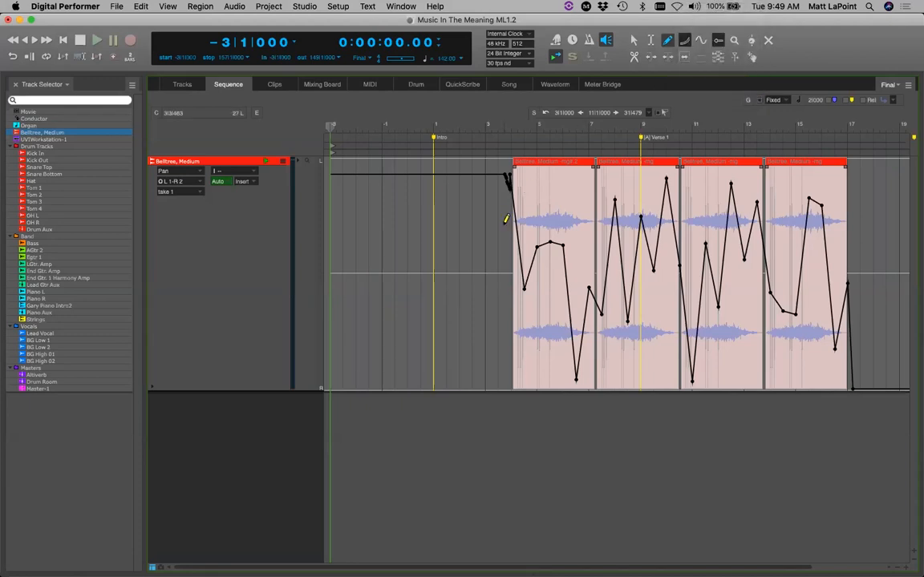
pyautogui.click(685, 41)
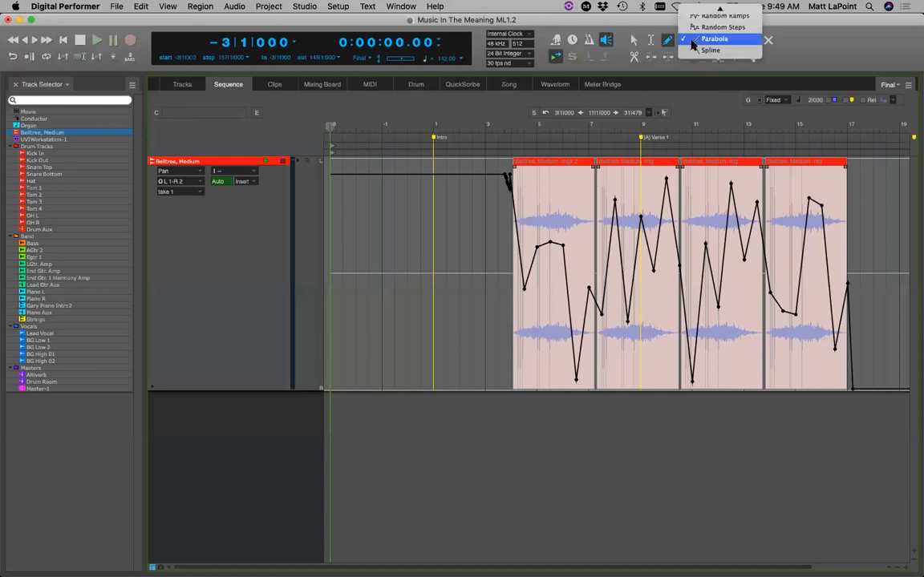
pyautogui.click(710, 39)
pyautogui.moveTo(491, 278)
pyautogui.mouseDown()
pyautogui.moveTo(598, 247)
pyautogui.moveTo(680, 202)
pyautogui.moveTo(865, 262)
pyautogui.mouseUp()
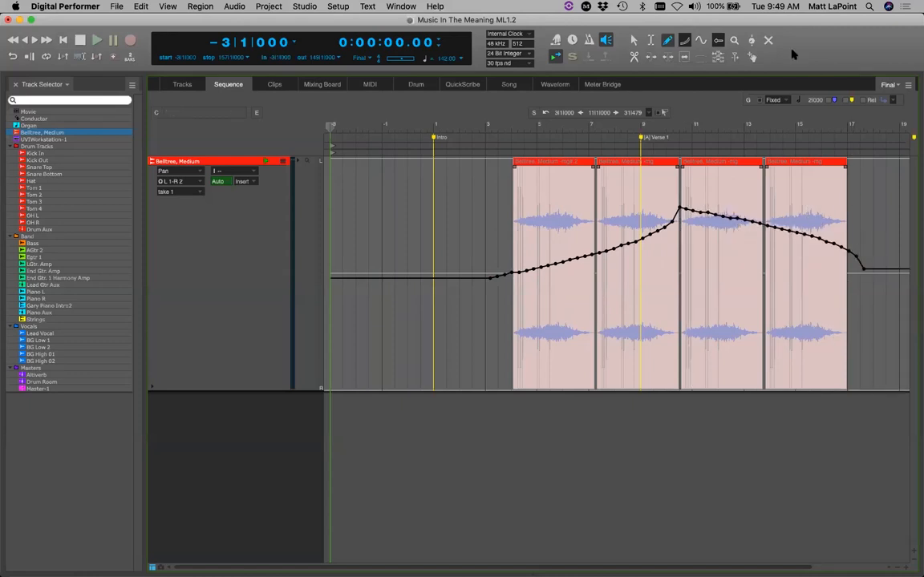
# Choose the Spline curve shape, pencil a gently sloping pan line across the belltree soundbites, and bend its middle slightly toward the right channel.
pyautogui.click(686, 39)
pyautogui.click(706, 50)
pyautogui.moveTo(494, 212); pyautogui.dragTo(857, 255)
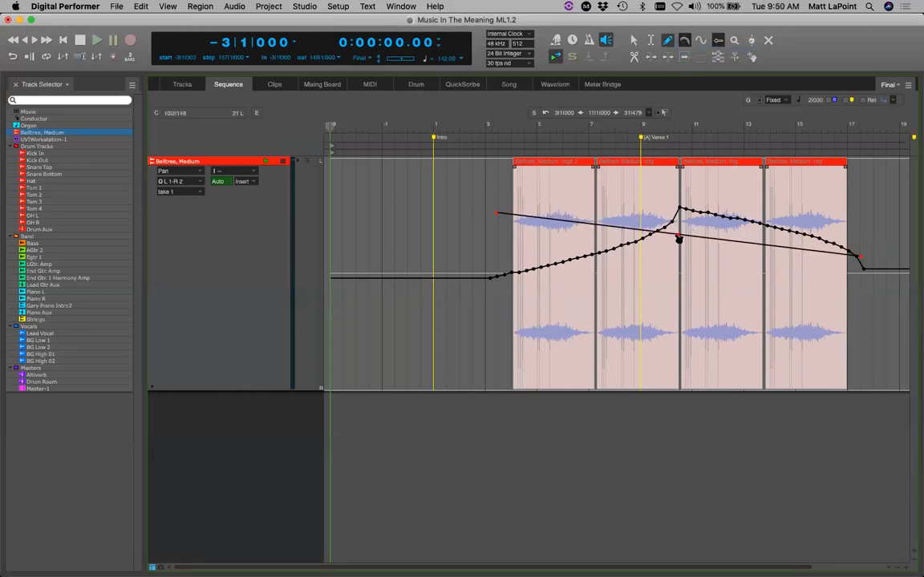
pyautogui.moveTo(678, 237); pyautogui.dragTo(676, 259)
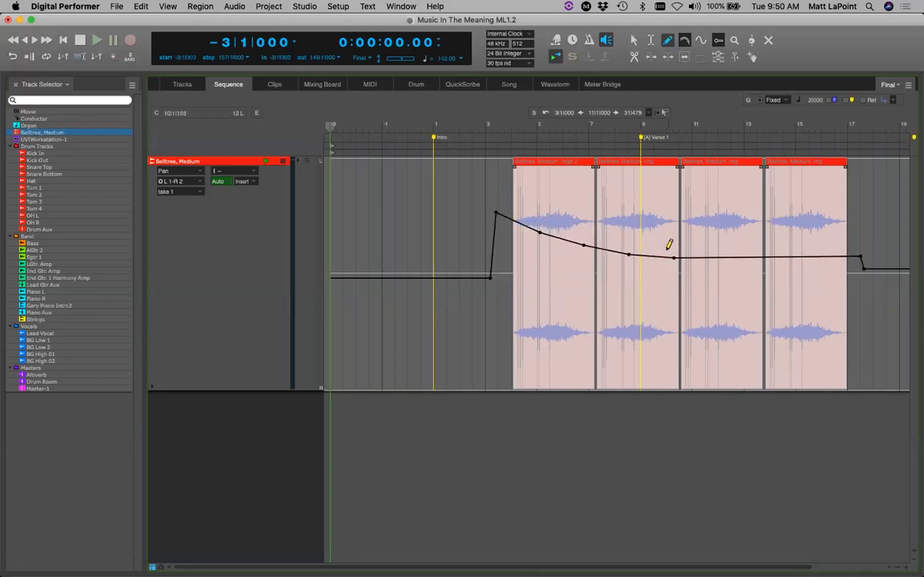
# Pencil a spline pan line on the right-channel side, pull its middle into a wide arch toward the left channel, and undo it.
pyautogui.click(696, 45)
pyautogui.press('Escape')
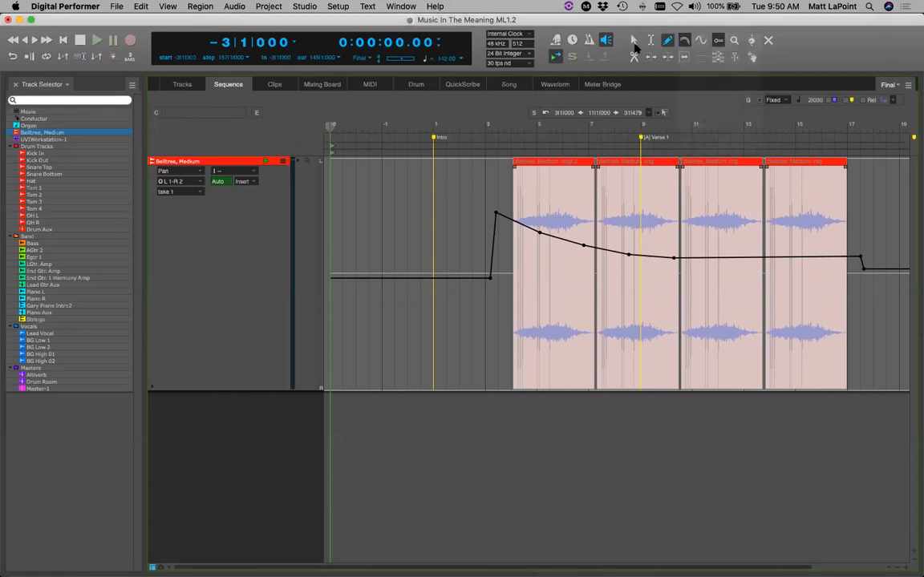
pyautogui.moveTo(477, 316); pyautogui.dragTo(878, 311)
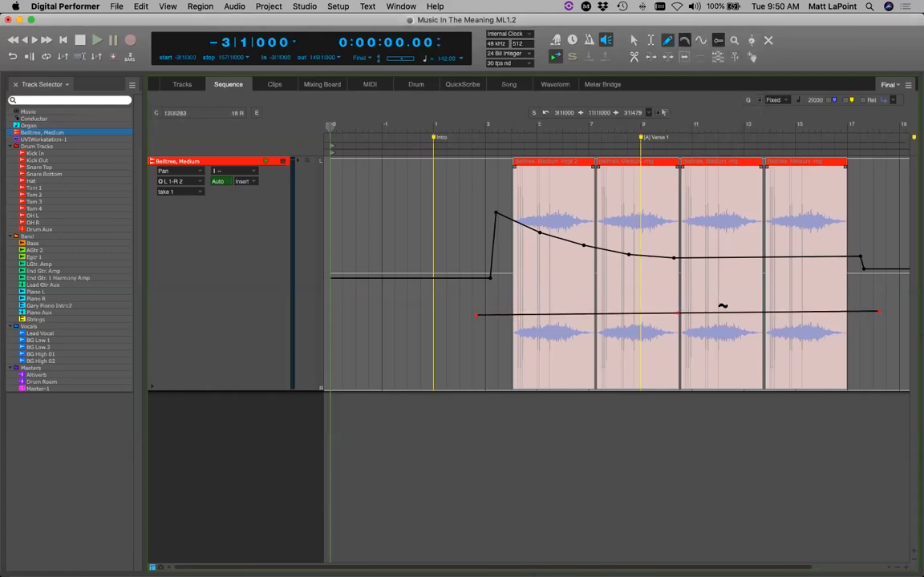
pyautogui.moveTo(683, 315); pyautogui.dragTo(694, 215)
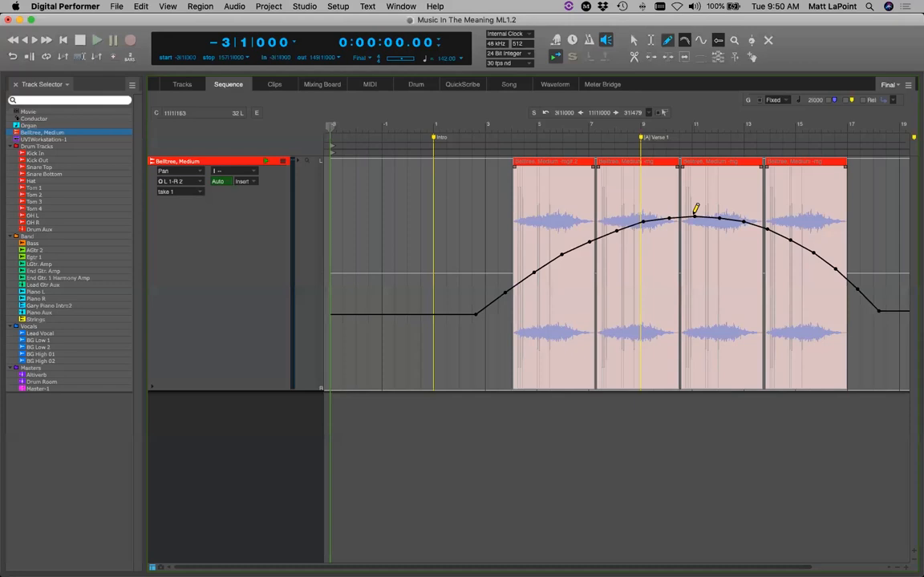
pyautogui.press('super+z')
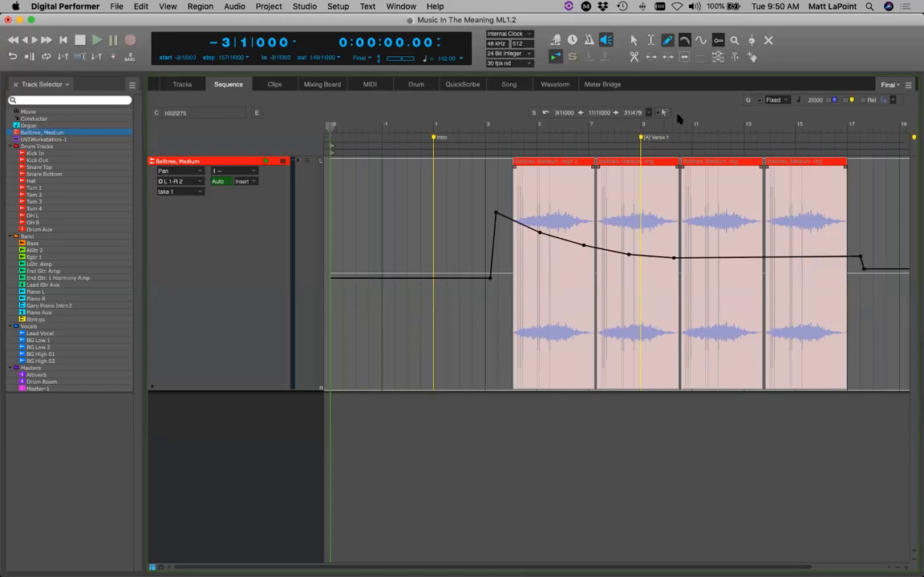
pyautogui.click(678, 40)
pyautogui.click(680, 41)
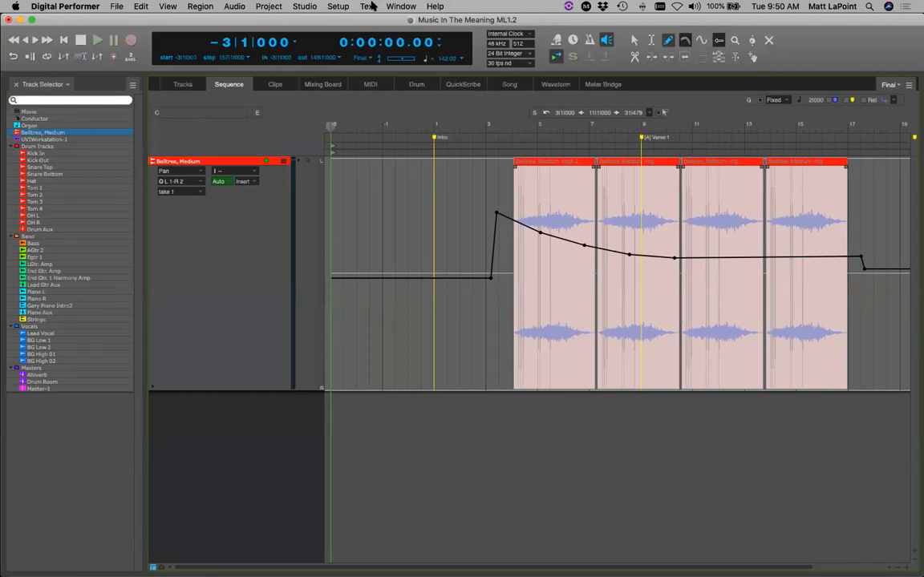
pyautogui.click(436, 6)
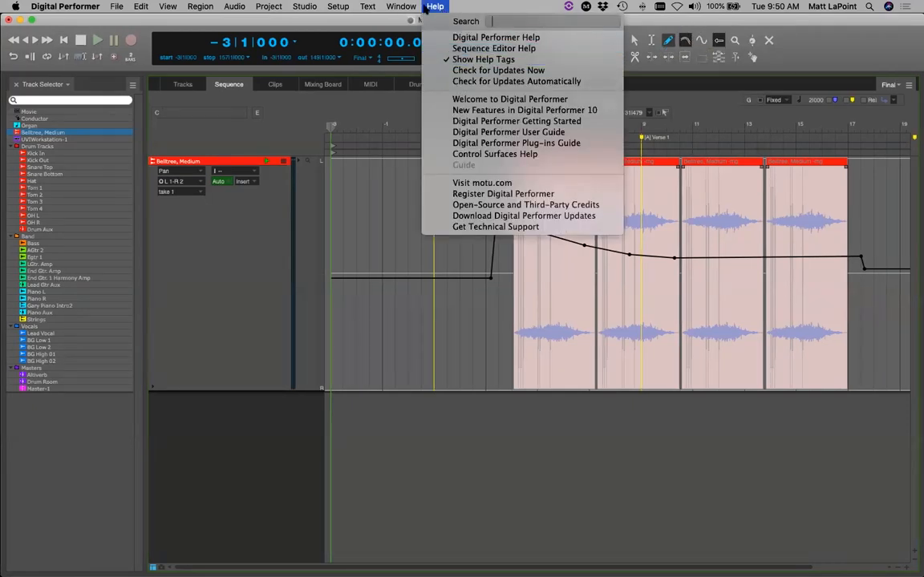
pyautogui.click(659, 38)
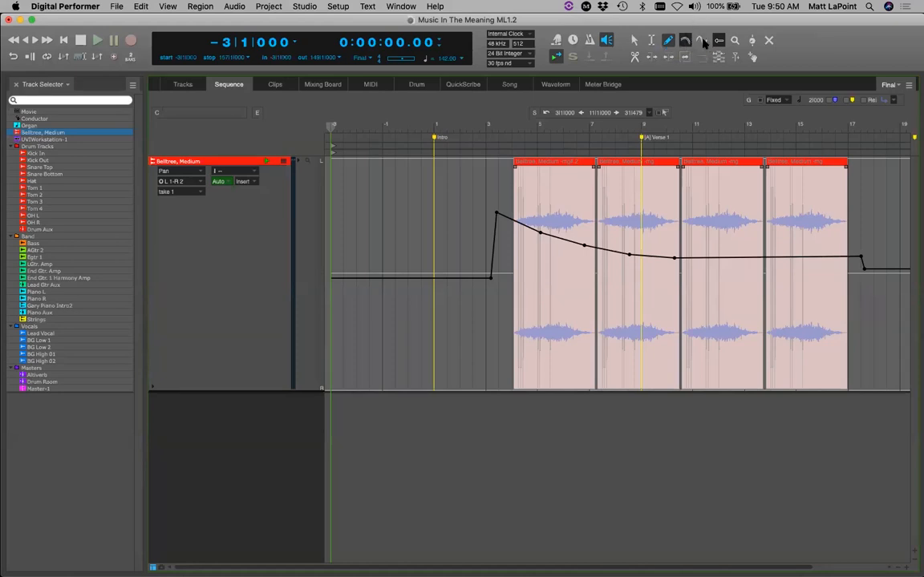
# Activate the Reshape tool and undo the remaining spline, parabola and random-ramp pan drawings on the belltree track.
pyautogui.click(685, 41)
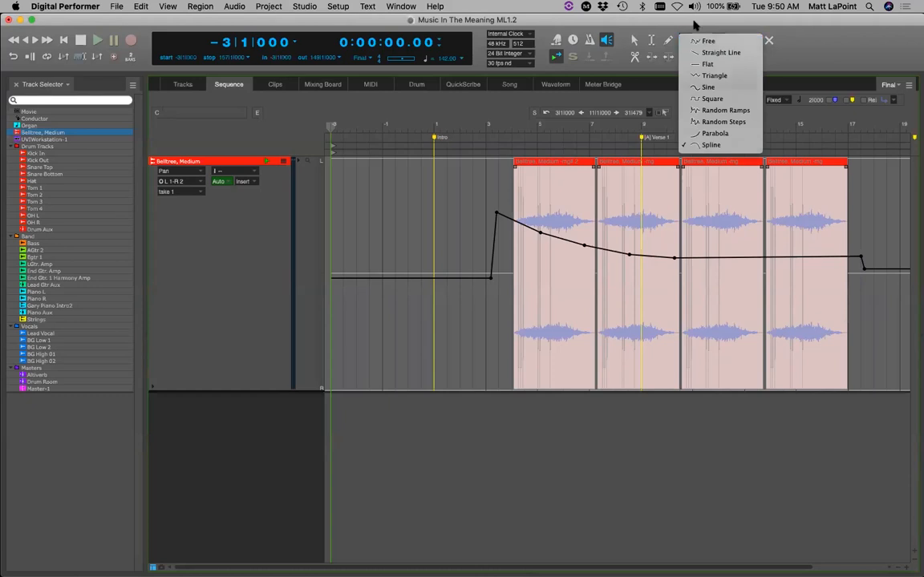
pyautogui.click(692, 23)
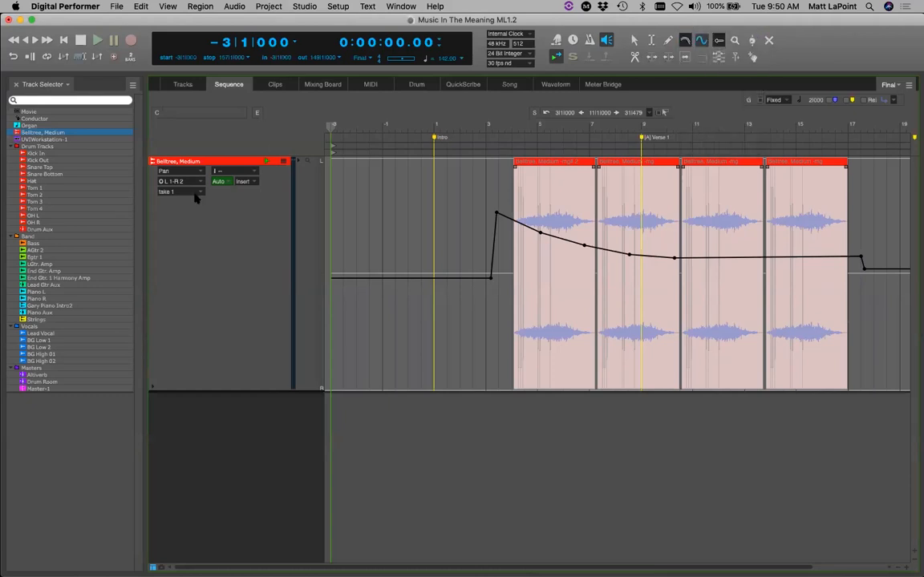
pyautogui.press('super+s')
pyautogui.press('super+z')
pyautogui.press('super+z')
pyautogui.press('super+z')
pyautogui.press('super+z')
pyautogui.press('super+z')
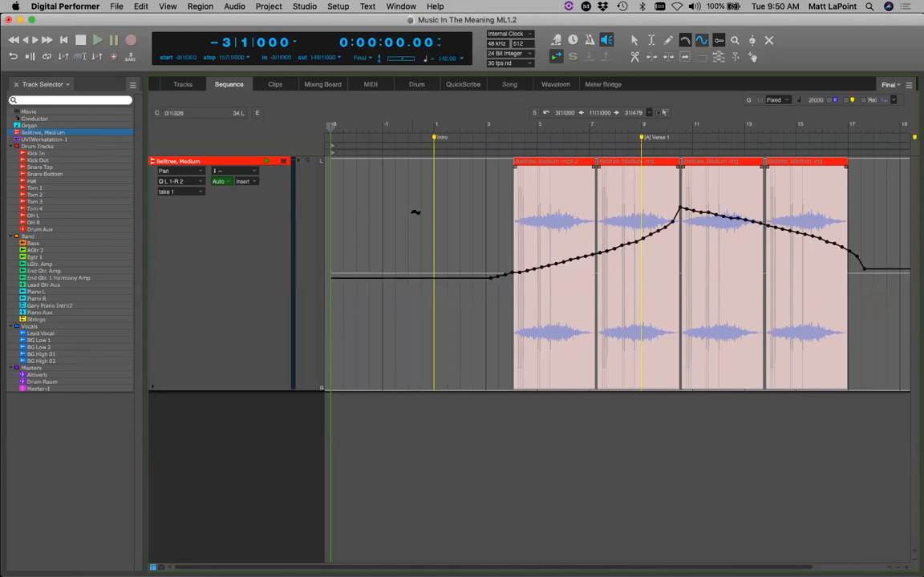
pyautogui.press('super+z')
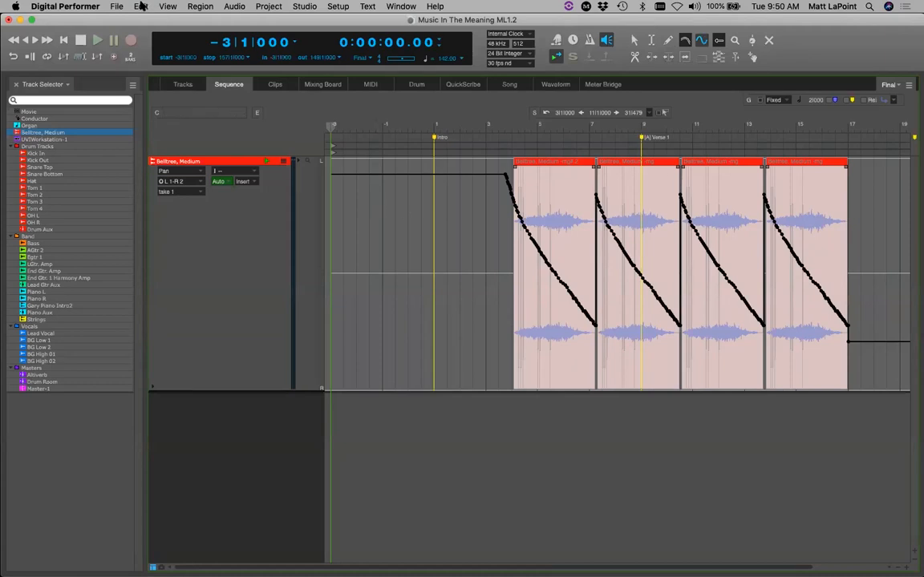
# Show the Volume automation layer on the Belltree, Medium track and undo the repeats of the soundbite.
pyautogui.click(142, 7)
pyautogui.click(141, 7)
pyautogui.click(199, 171)
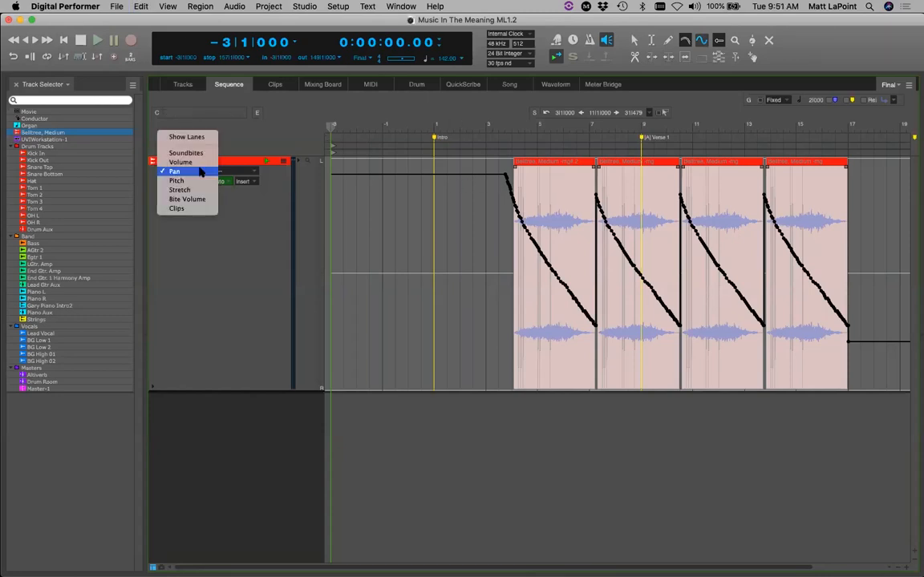
pyautogui.click(182, 162)
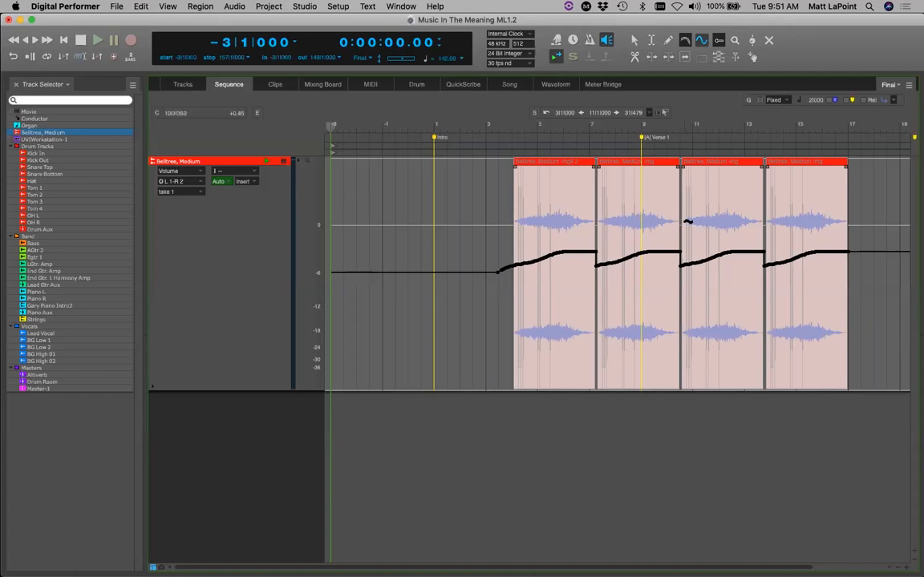
pyautogui.press('super+z')
pyautogui.press('super+d')
pyautogui.press('super+s')
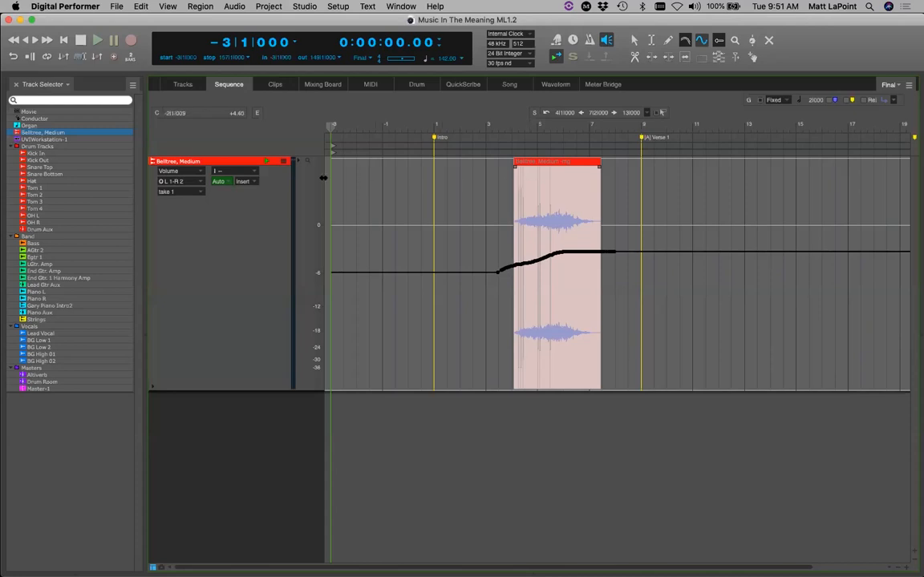
# Show the Organ track in the MIDI editor and move the playback position to measure 136.
pyautogui.click(69, 126)
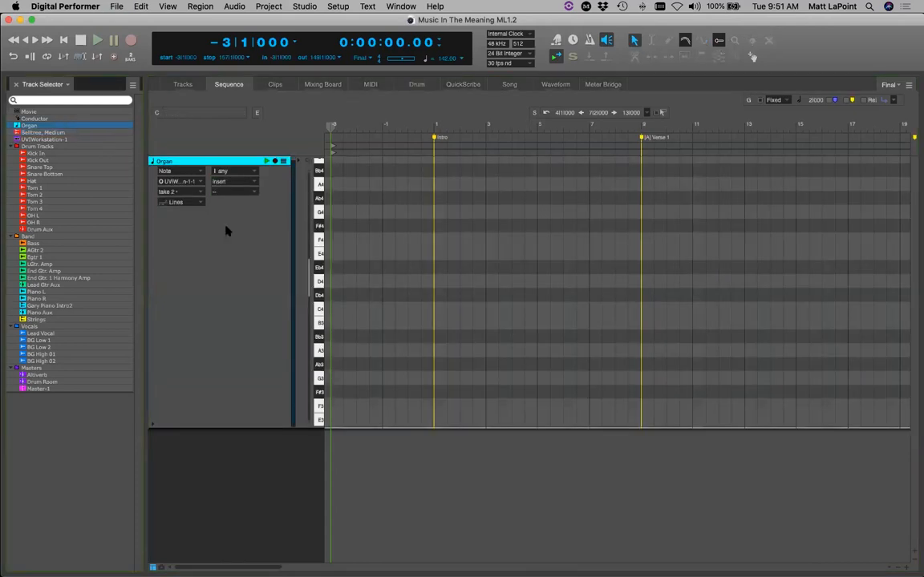
pyautogui.hscroll(10, 618, 288)
pyautogui.hscroll(15, 707, 546)
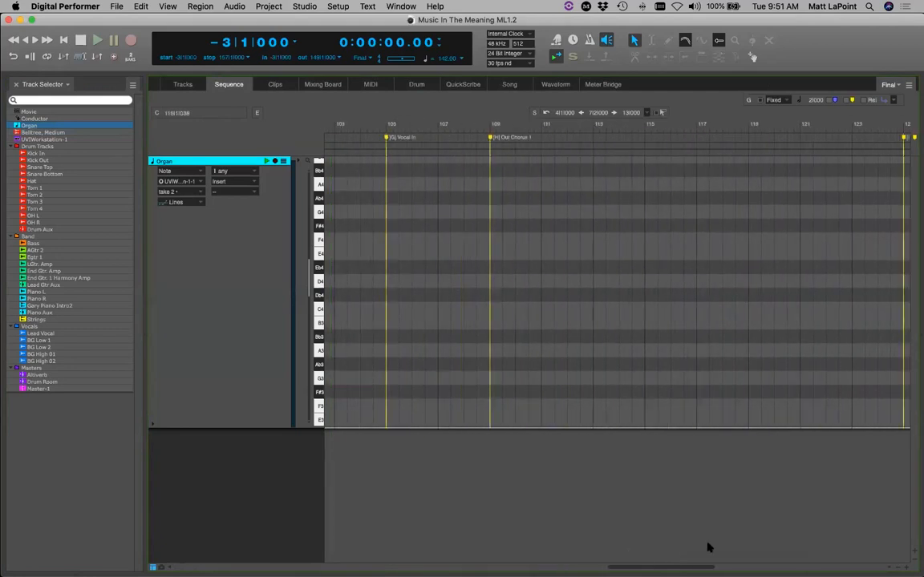
pyautogui.click(373, 84)
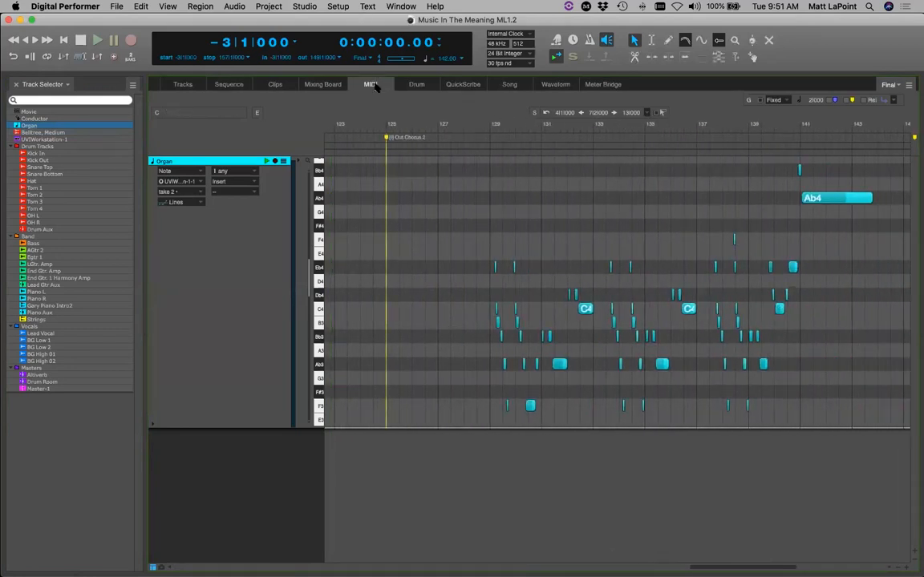
pyautogui.press('=')
pyautogui.write('136')
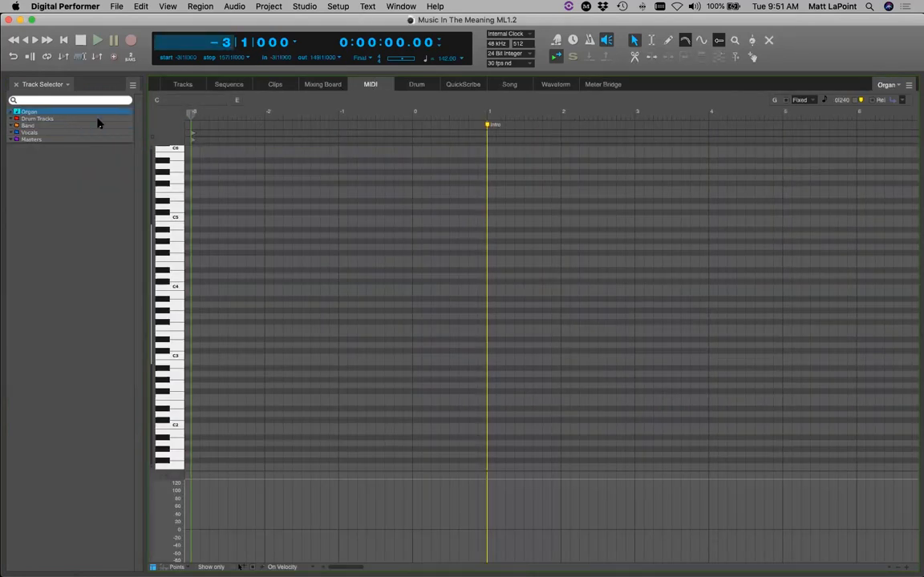
pyautogui.press('Return')
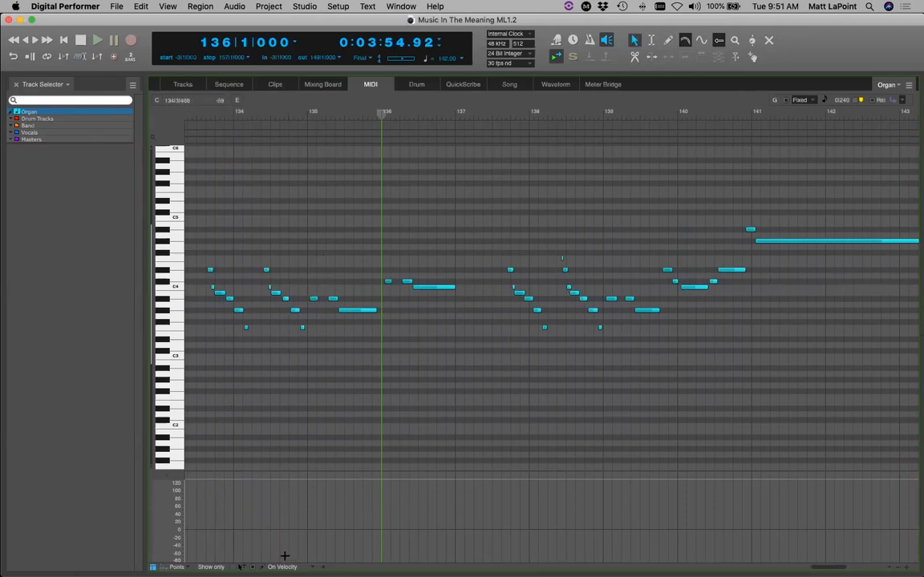
# Choose volume as the organ's controller type and enter a row of volume points near 80 from late measure 134 into measure 136.
pyautogui.click(281, 567)
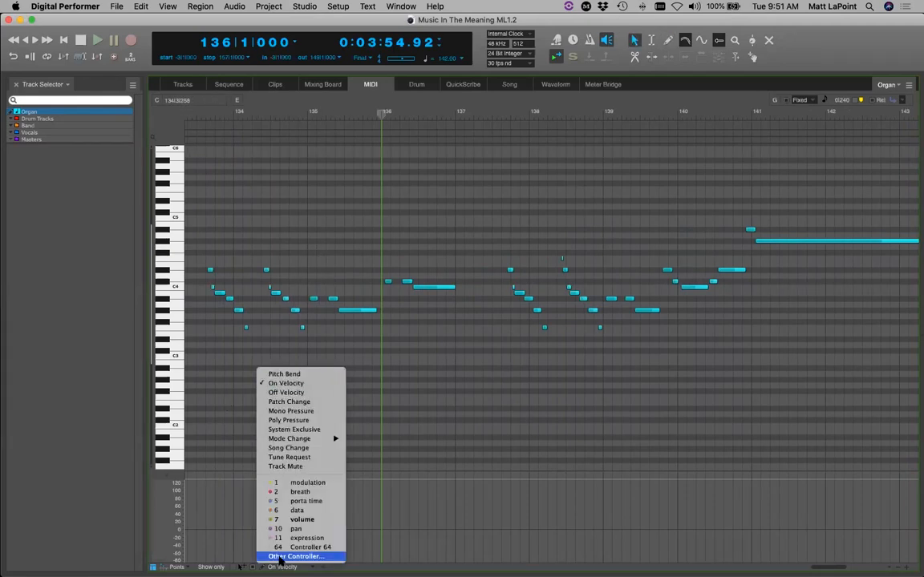
pyautogui.click(293, 518)
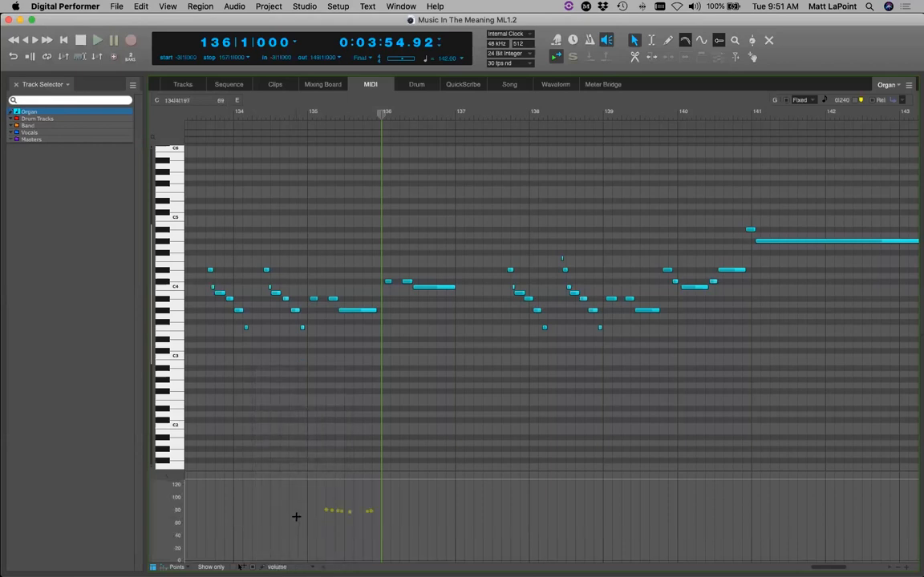
pyautogui.moveTo(295, 507); pyautogui.dragTo(437, 512)
pyautogui.click(277, 567)
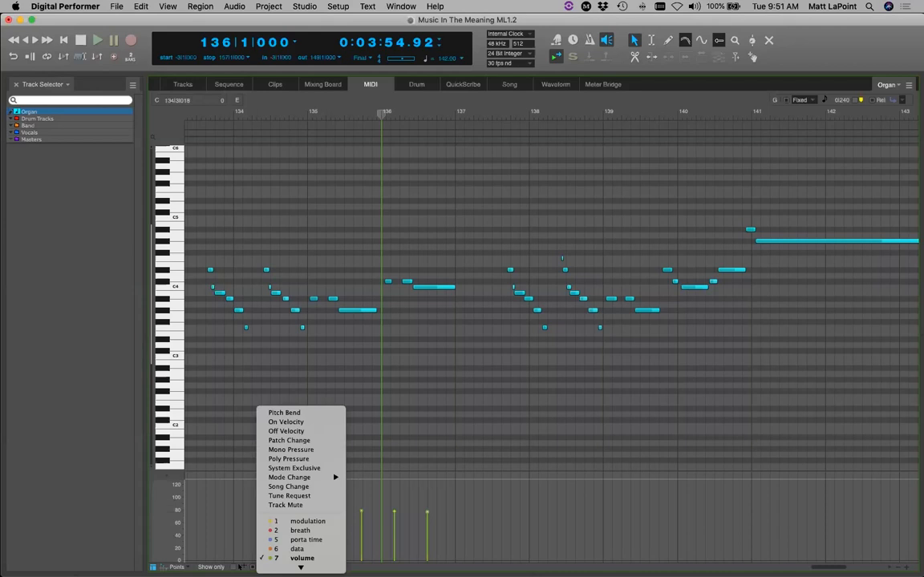
pyautogui.click(217, 419)
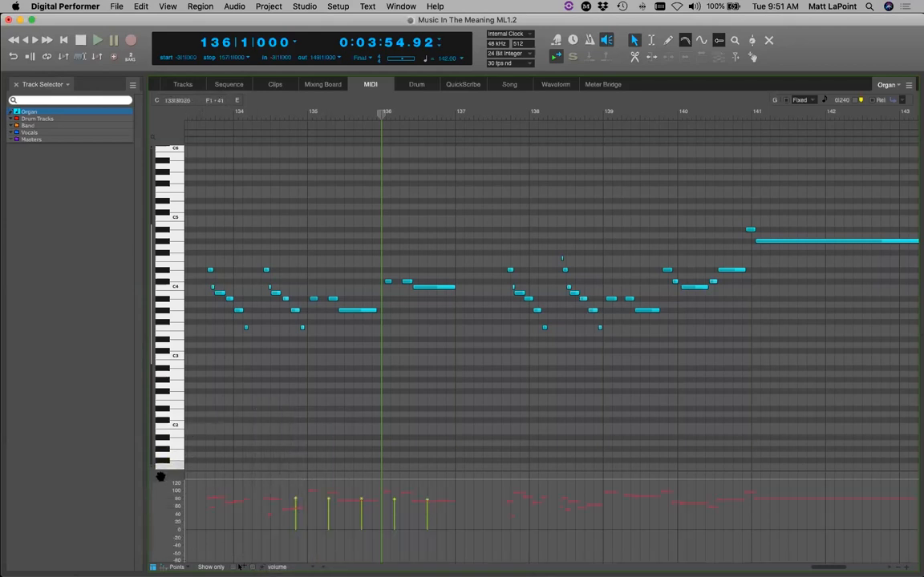
# Enlarge the controller graph beneath the organ notes and display its continuous data as Bars.
pyautogui.moveTo(194, 474); pyautogui.dragTo(194, 373)
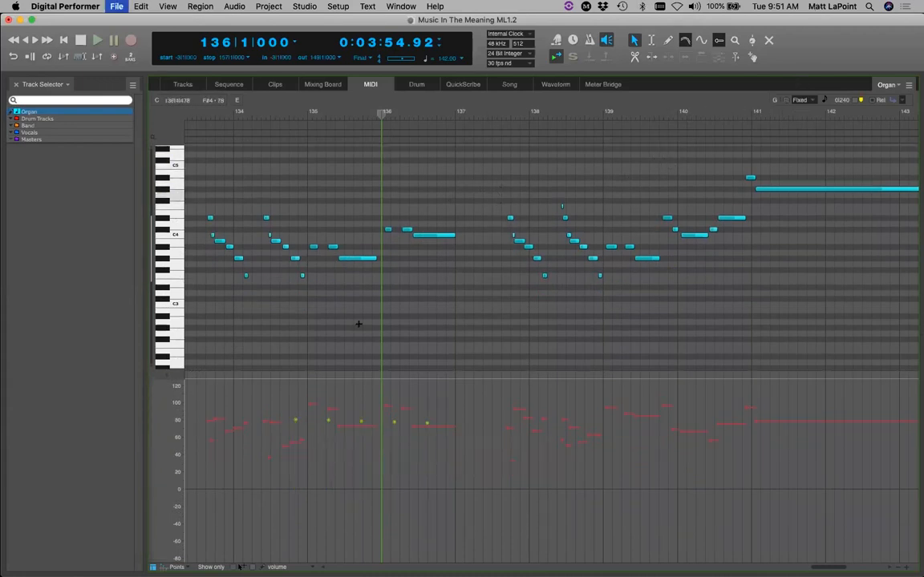
pyautogui.click(175, 567)
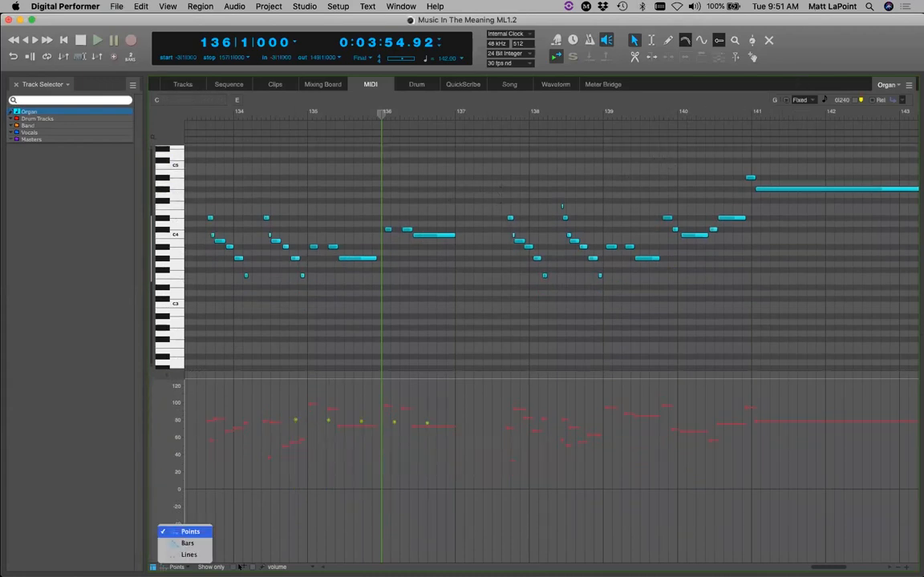
pyautogui.click(187, 543)
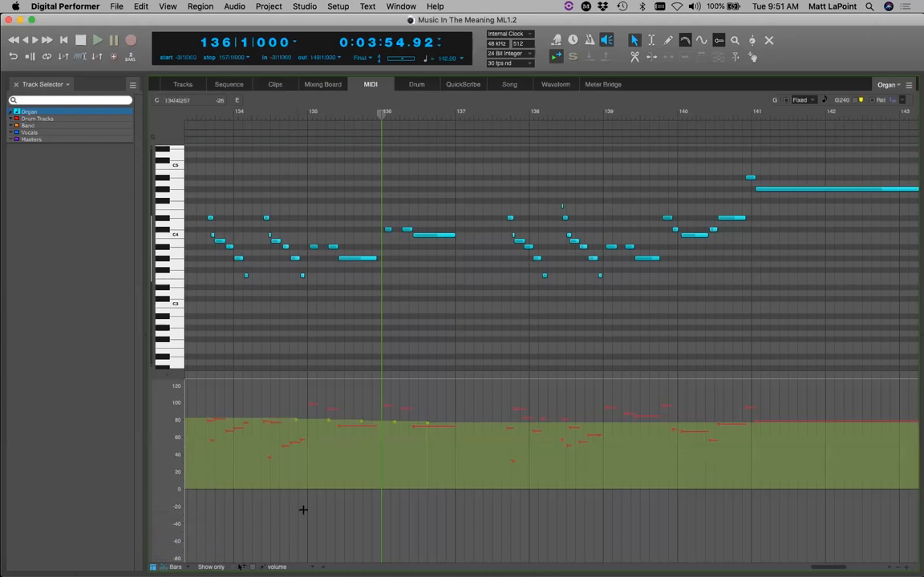
# Toggle the controller graph between all data types and volume only, leaving only volume shown, and save the project.
pyautogui.click(239, 567)
pyautogui.press('super+s')
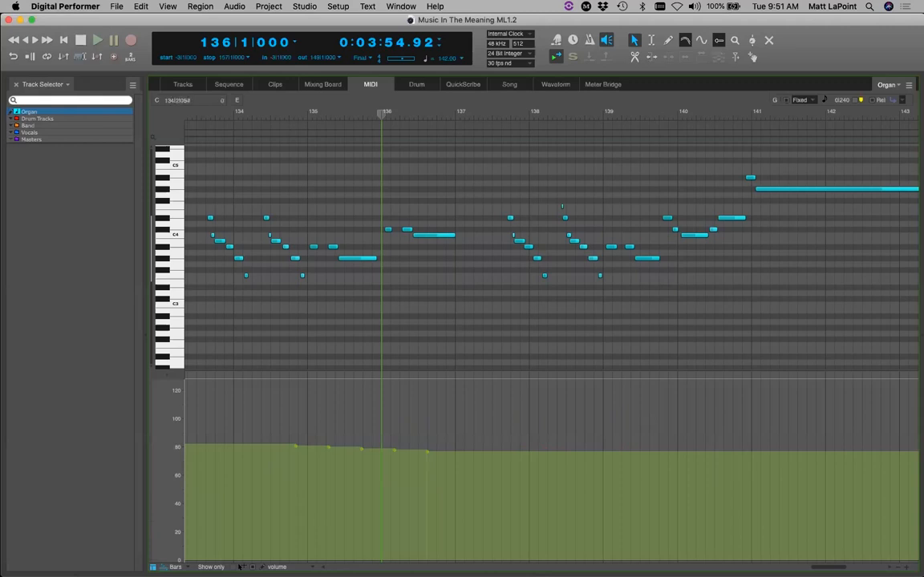
pyautogui.click(239, 567)
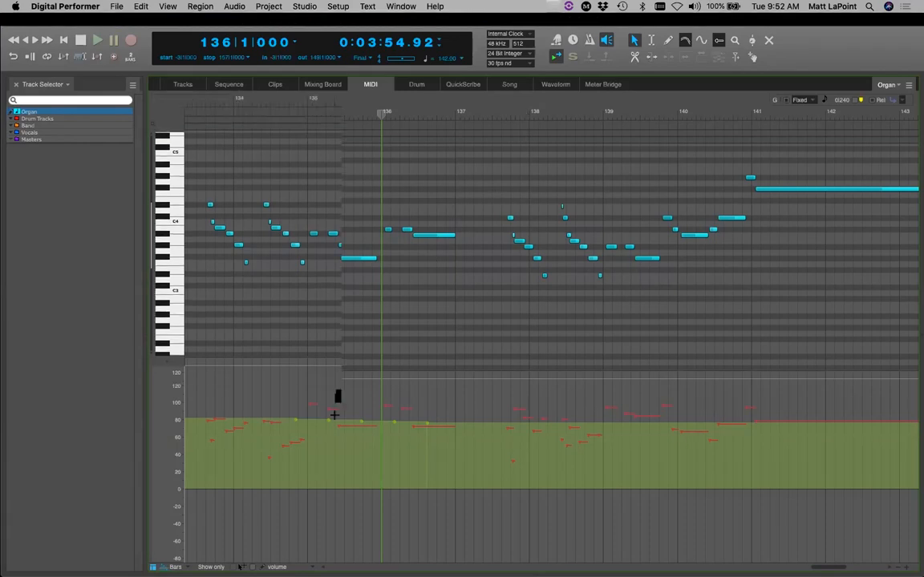
pyautogui.click(239, 567)
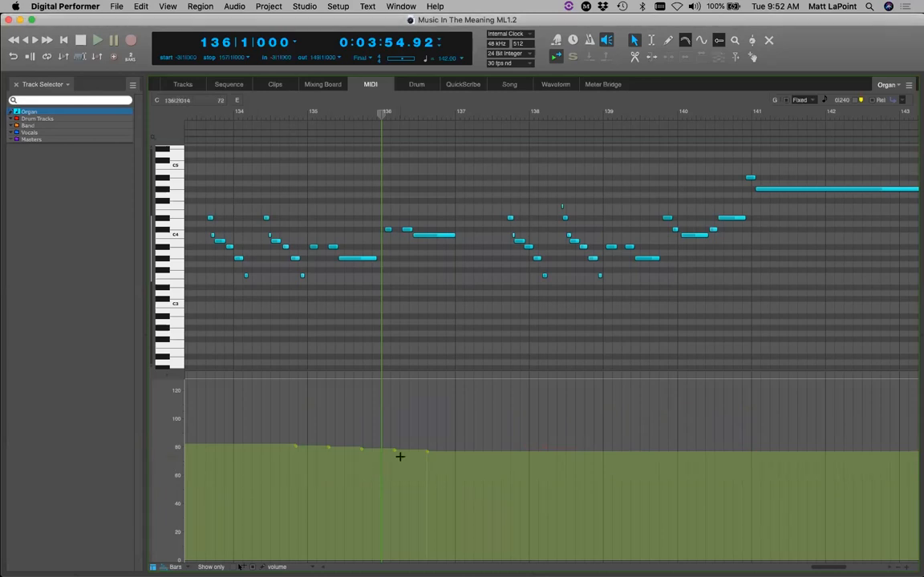
# Pencil an organ volume ramp falling from about 90 to 75, and redraw it as a free curve rising to about 107 in measure 141.
pyautogui.press('p')
pyautogui.moveTo(212, 433)
pyautogui.mouseDown()
pyautogui.moveTo(463, 461)
pyautogui.moveTo(517, 455)
pyautogui.mouseUp()
pyautogui.click(634, 40)
pyautogui.click(686, 41)
pyautogui.click(709, 35)
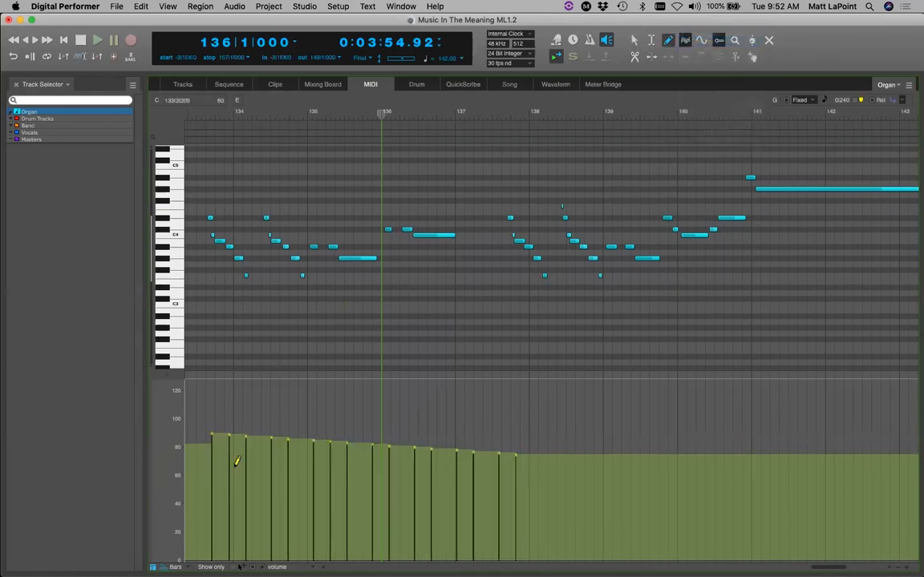
pyautogui.moveTo(266, 464)
pyautogui.mouseDown()
pyautogui.moveTo(190, 476)
pyautogui.moveTo(505, 454)
pyautogui.moveTo(594, 469)
pyautogui.moveTo(794, 409)
pyautogui.mouseUp()
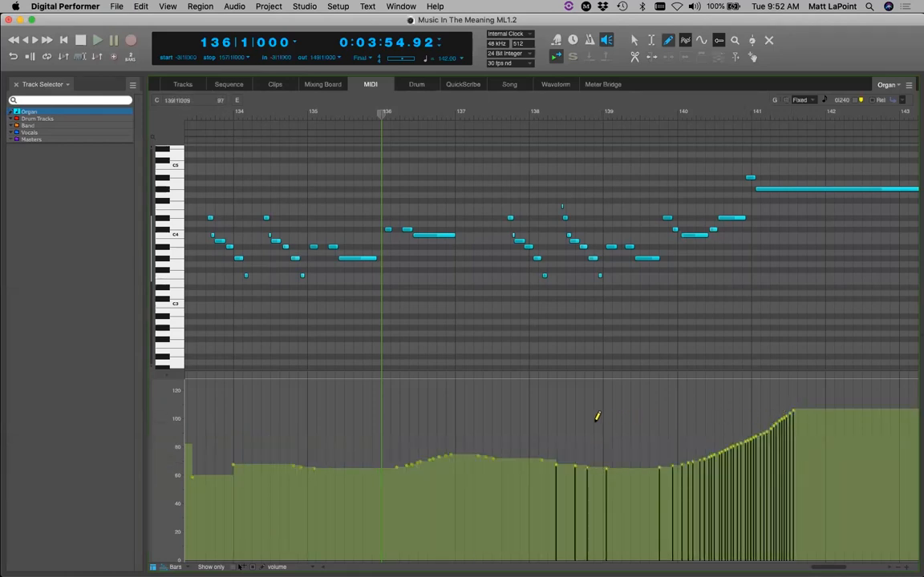
# Use the Reshape tool to redraw the existing organ volume points freehand between measures 135 and 138, peaking at about 79.
pyautogui.scroll(-2, 549, 409)
pyautogui.click(702, 41)
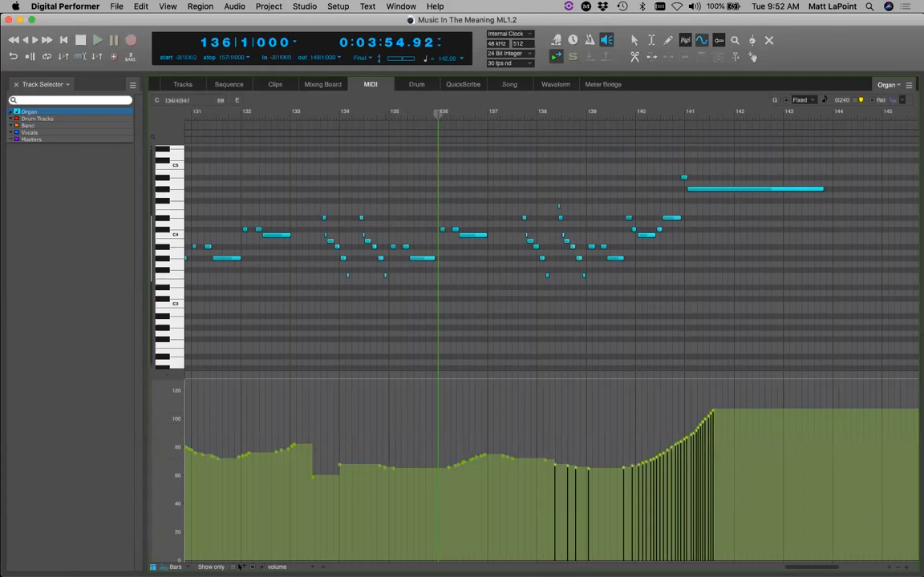
pyautogui.moveTo(484, 450); pyautogui.dragTo(556, 463)
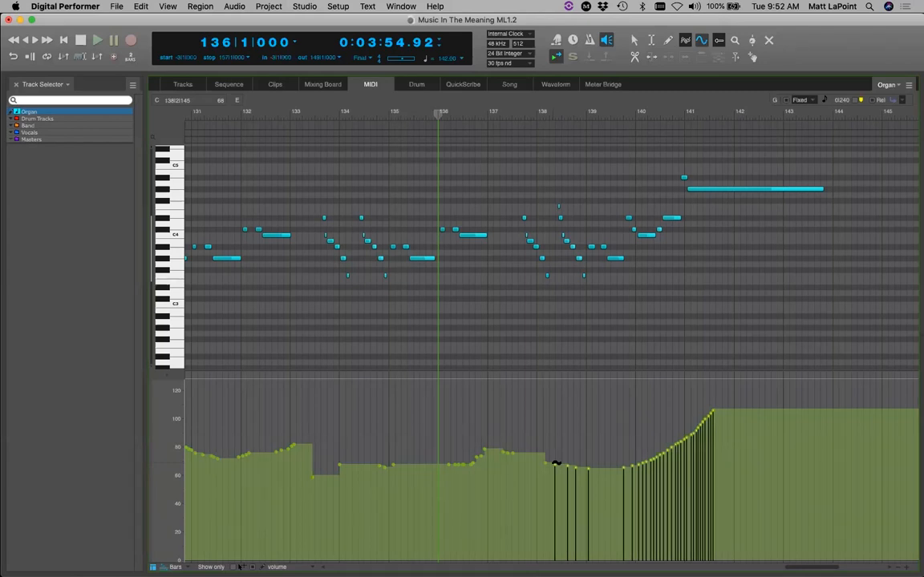
# Set the reshape mode to Max Limit and cap organ volume from measure 135 onward at about 93, and again at about 72.
pyautogui.click(718, 39)
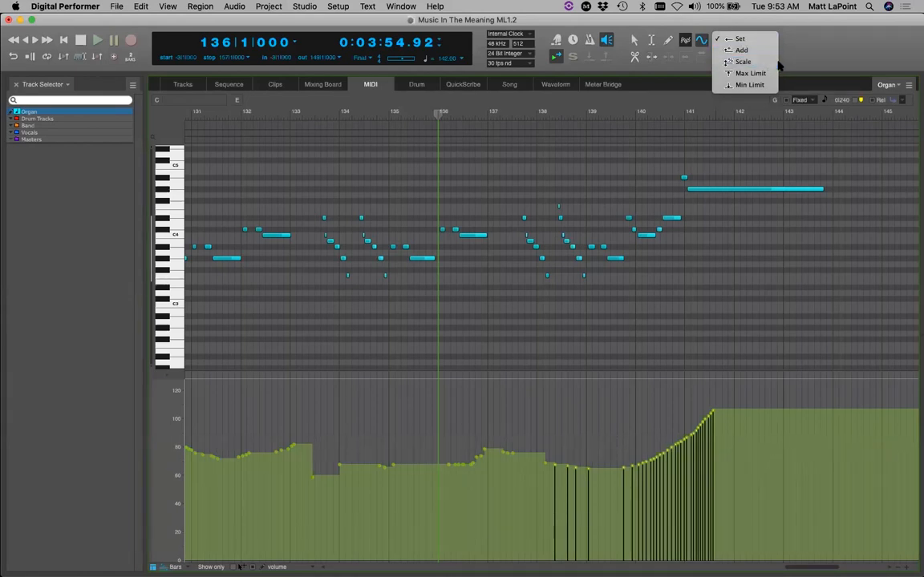
pyautogui.click(768, 73)
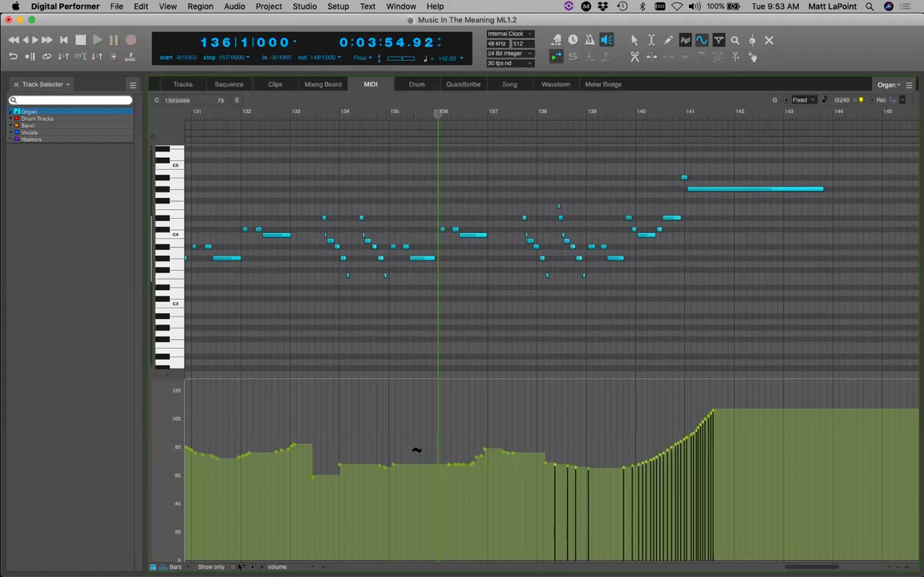
pyautogui.moveTo(422, 424); pyautogui.dragTo(726, 430)
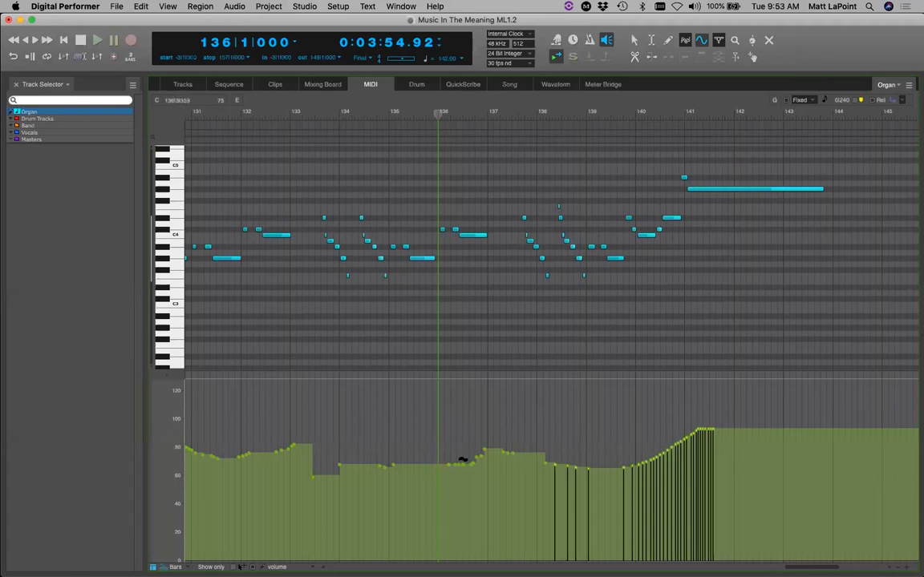
pyautogui.moveTo(418, 456); pyautogui.dragTo(733, 459)
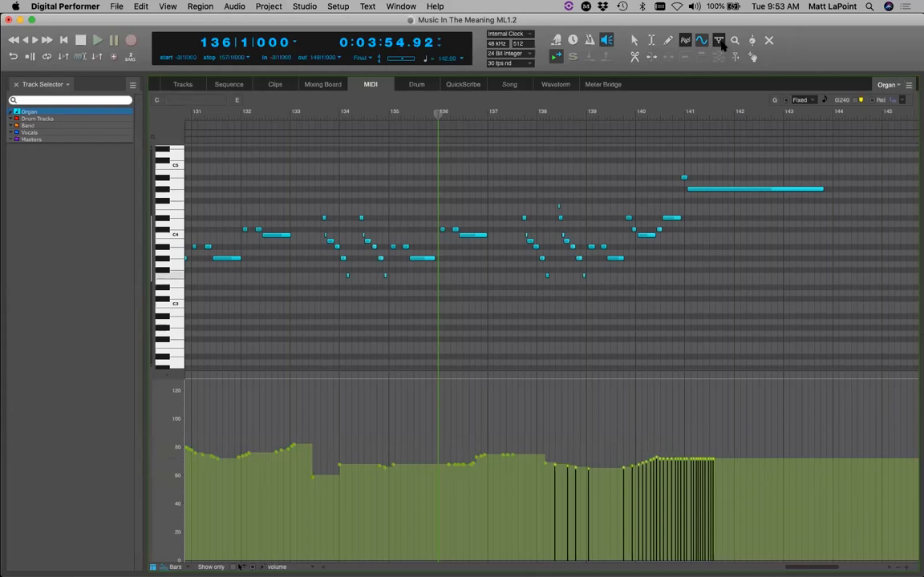
pyautogui.click(720, 44)
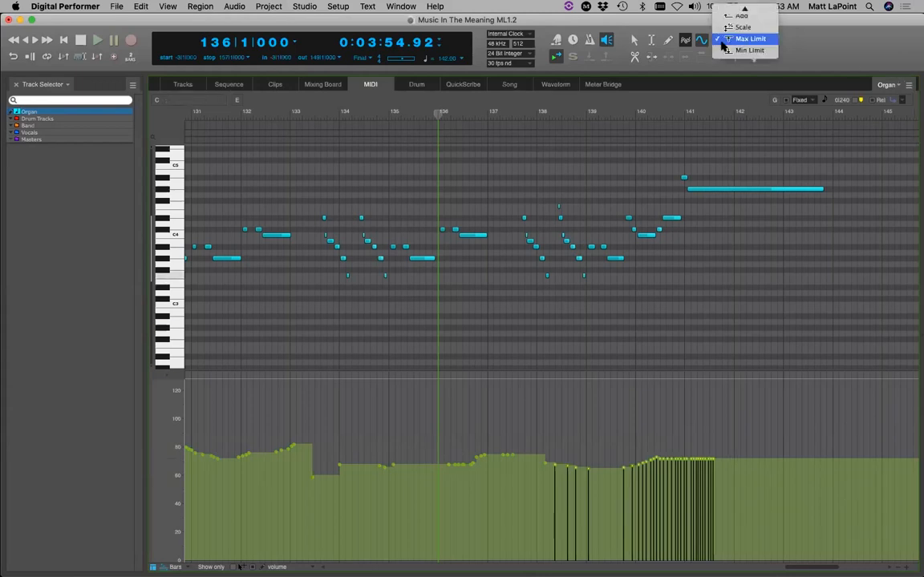
pyautogui.click(834, 40)
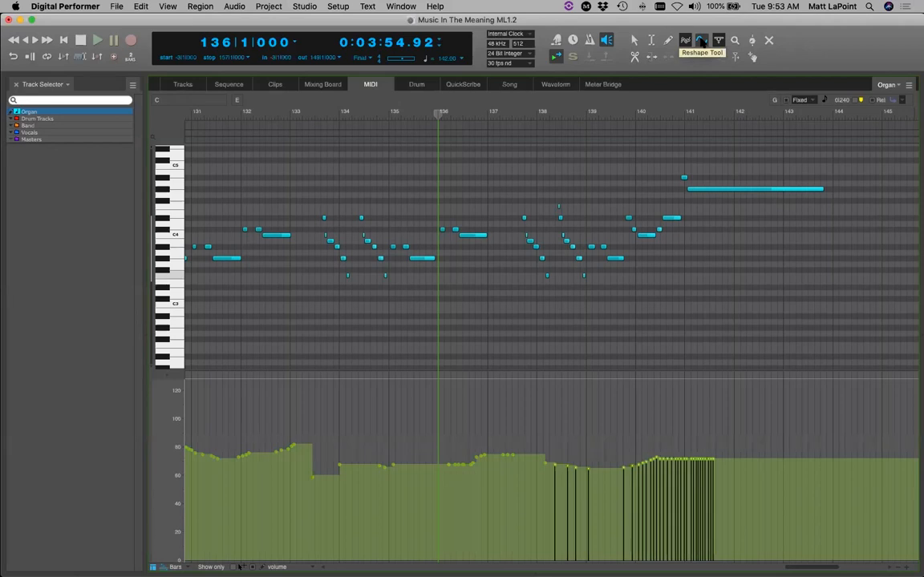
pyautogui.click(634, 42)
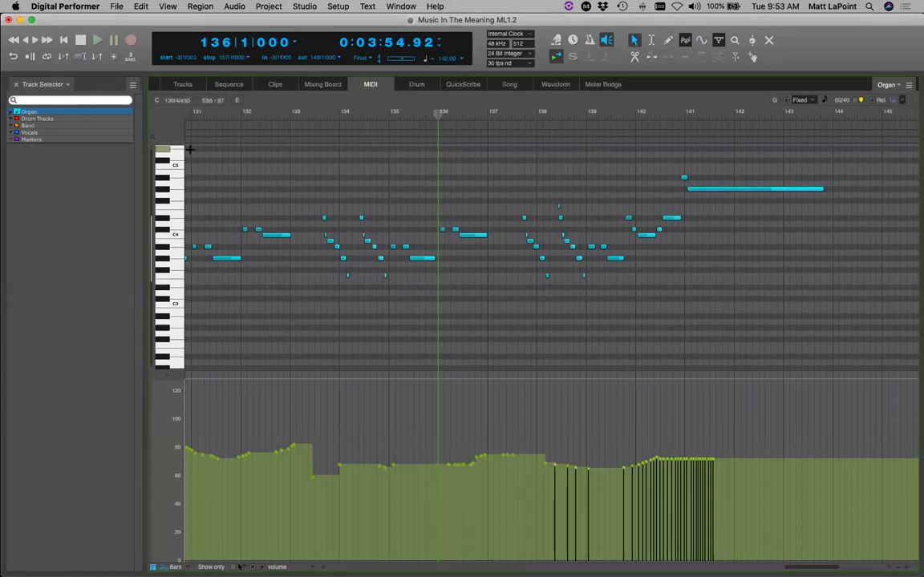
# Show only the Snare Top track in the Sequence editor.
pyautogui.click(228, 85)
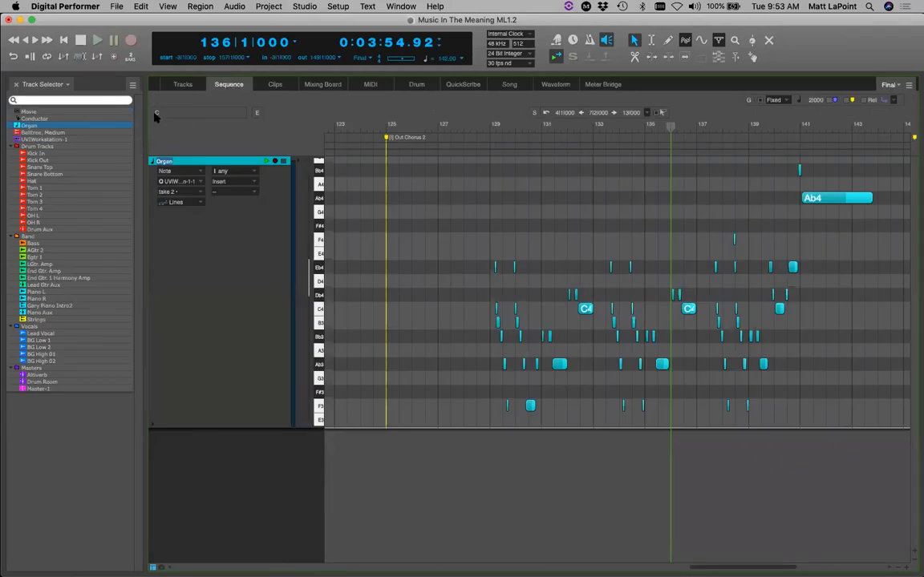
pyautogui.click(60, 146)
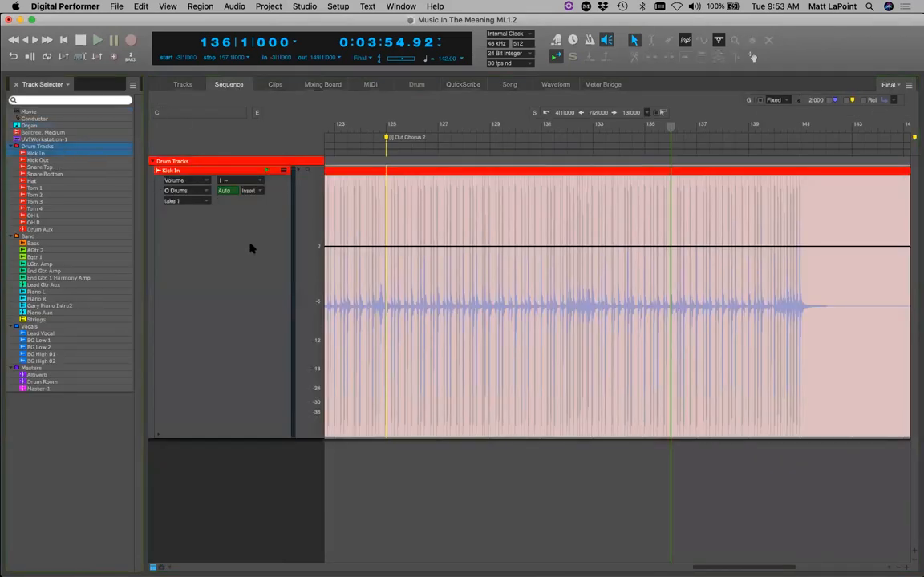
pyautogui.click(67, 166)
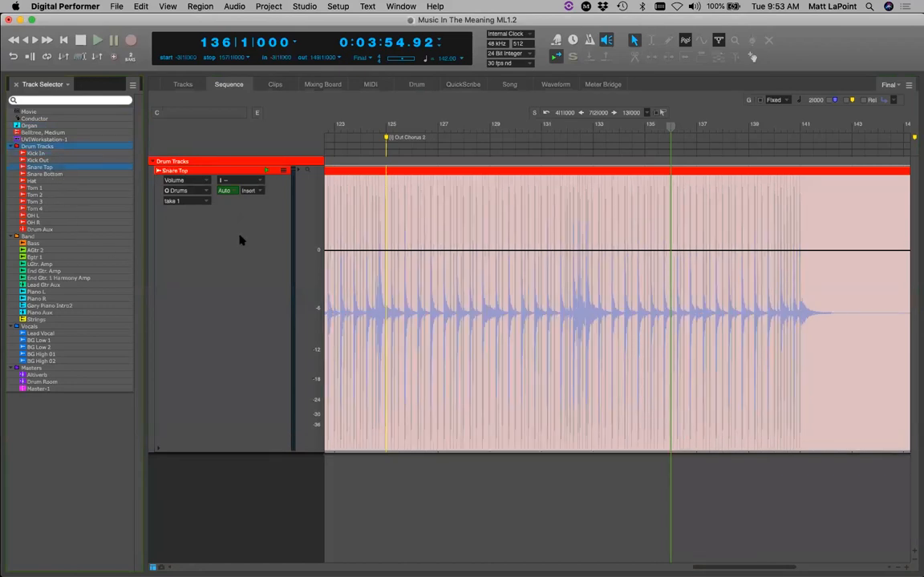
# Move the playback position to measure 1 and on to measure 20.
pyautogui.press('KP_Decimal')
pyautogui.write('1')
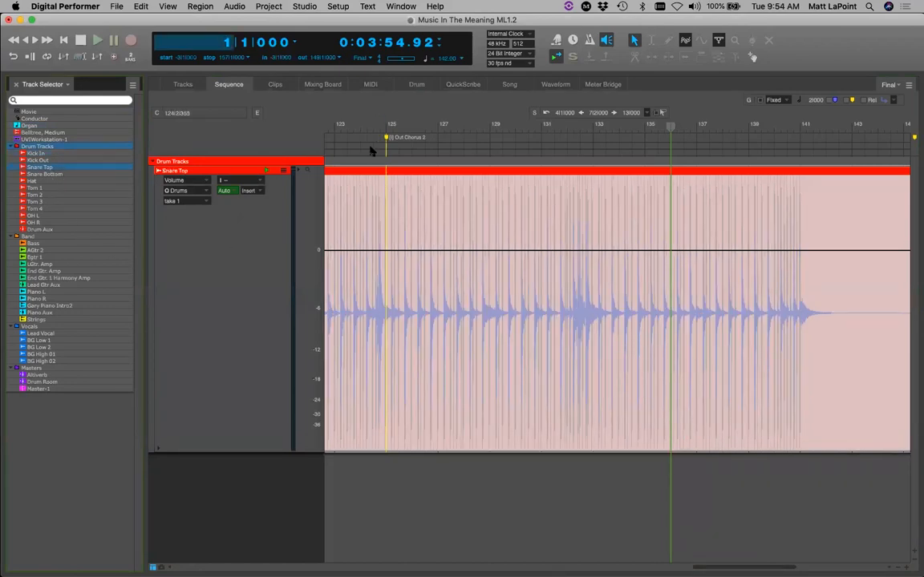
pyautogui.press('Return')
pyautogui.press('KP_Decimal')
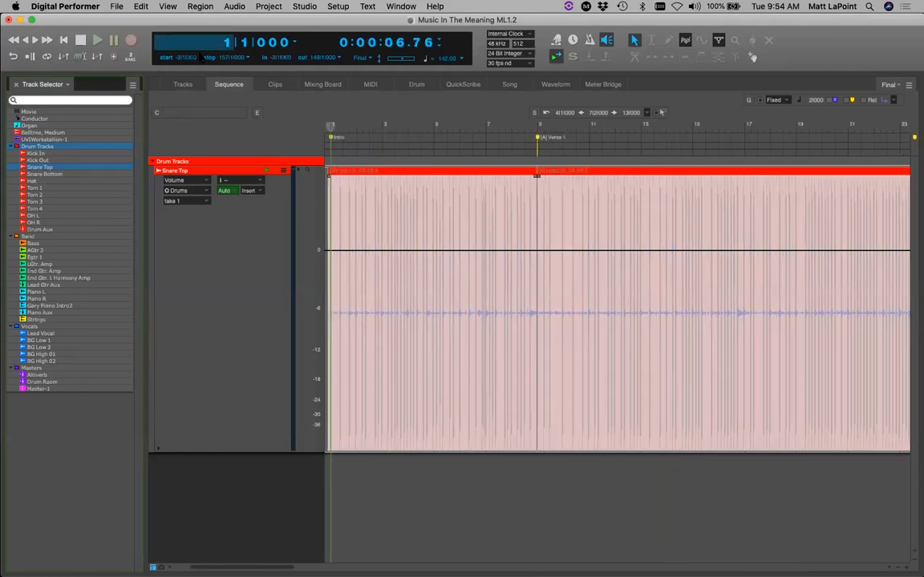
pyautogui.write('20')
pyautogui.press('Return')
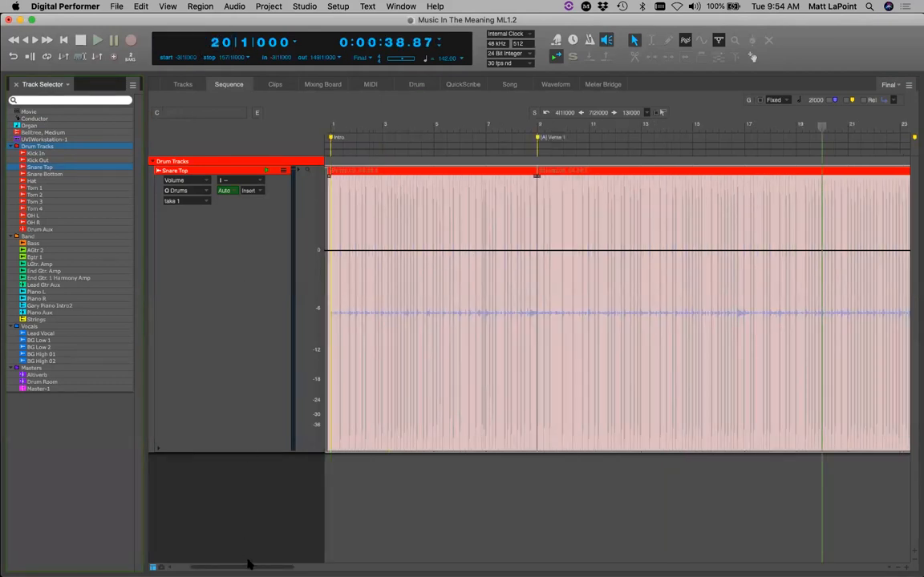
# Place the playback position at measure 29, where Chorus 1 starts, and zoom in on the snare fill there.
pyautogui.moveTo(248, 567); pyautogui.dragTo(331, 565)
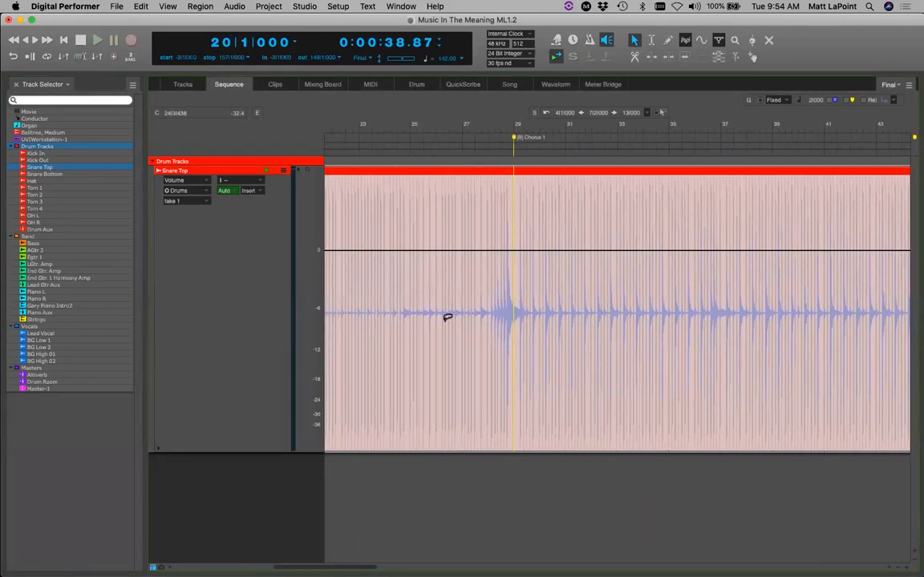
pyautogui.click(507, 125)
pyautogui.press('super+Right')
pyautogui.press('super+Right')
pyautogui.press('super+Right')
pyautogui.press('super+Right')
pyautogui.press('super+Right')
pyautogui.press('Right')
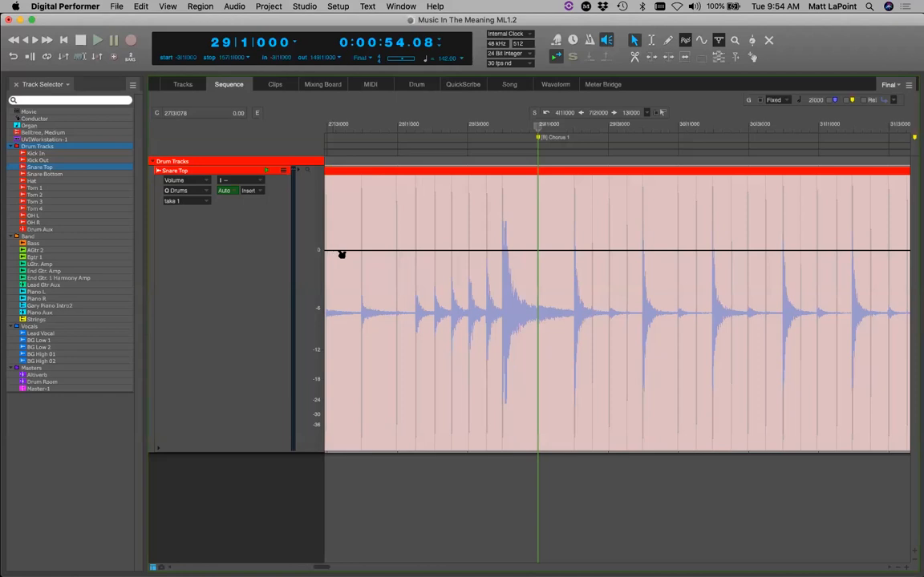
# With the Reshape tool in Set mode, lower the Snare Top volume across the fill before Chorus 1 to about -3 dB.
pyautogui.click(702, 39)
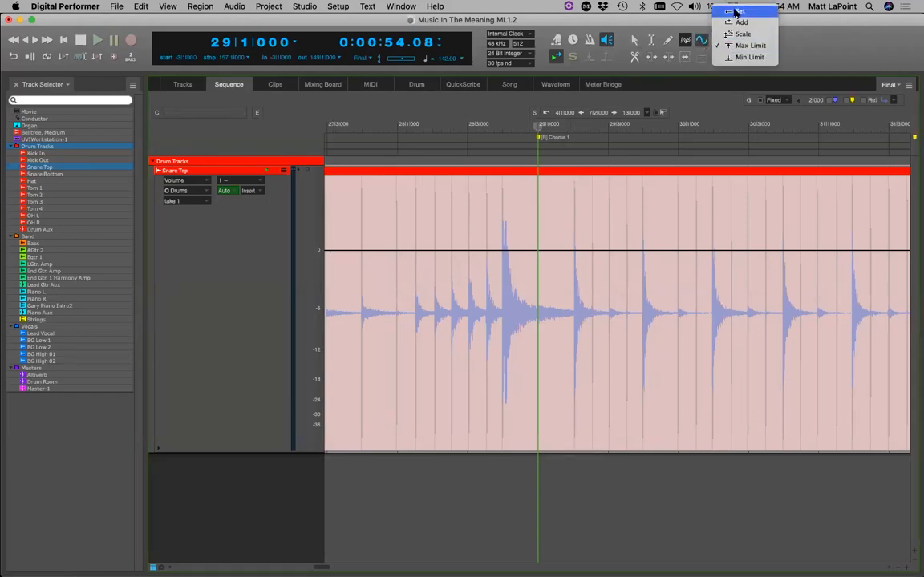
pyautogui.click(735, 12)
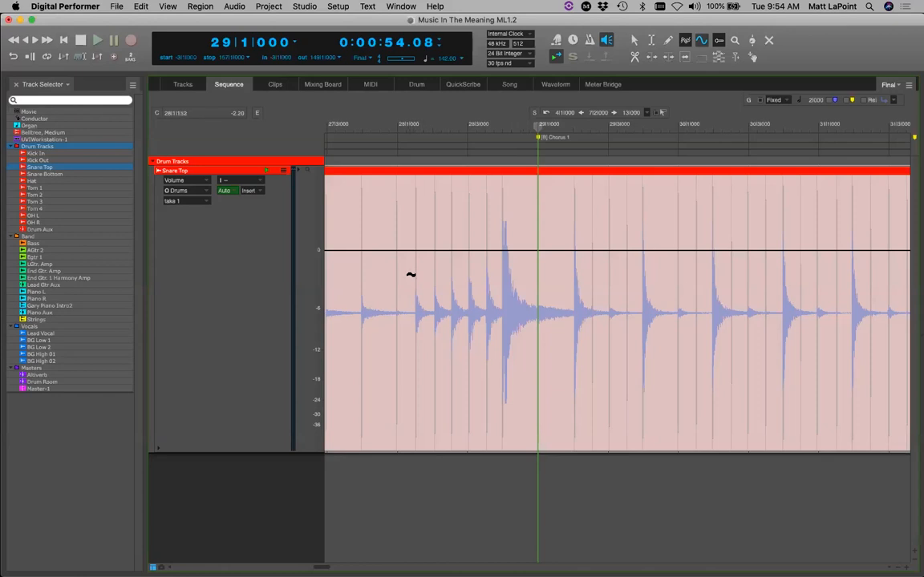
pyautogui.moveTo(411, 282); pyautogui.dragTo(573, 285)
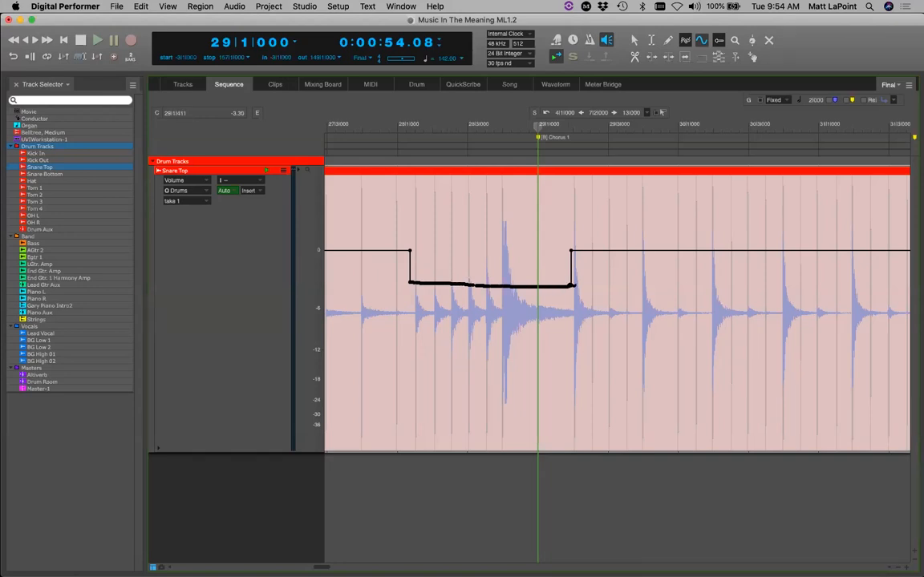
# Set the reshape curve to a straight line, try it across the lowered snare volume section, and undo it.
pyautogui.click(685, 40)
pyautogui.click(708, 84)
pyautogui.moveTo(411, 273); pyautogui.dragTo(569, 272)
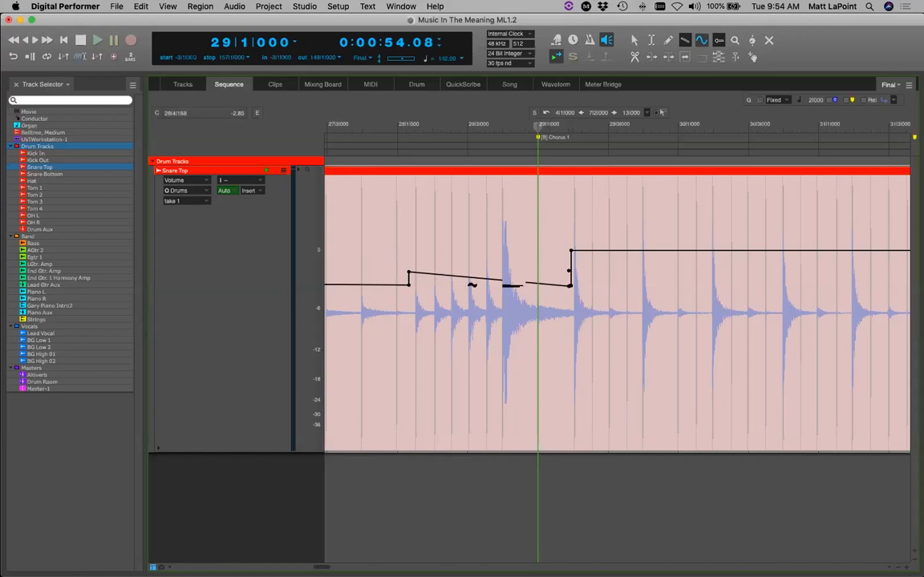
pyautogui.press('super+z')
# Reshape parts of the lowered snare volume with straight lines, dropping the section around the loudest hit to about -7 dB.
pyautogui.moveTo(437, 278); pyautogui.dragTo(545, 278)
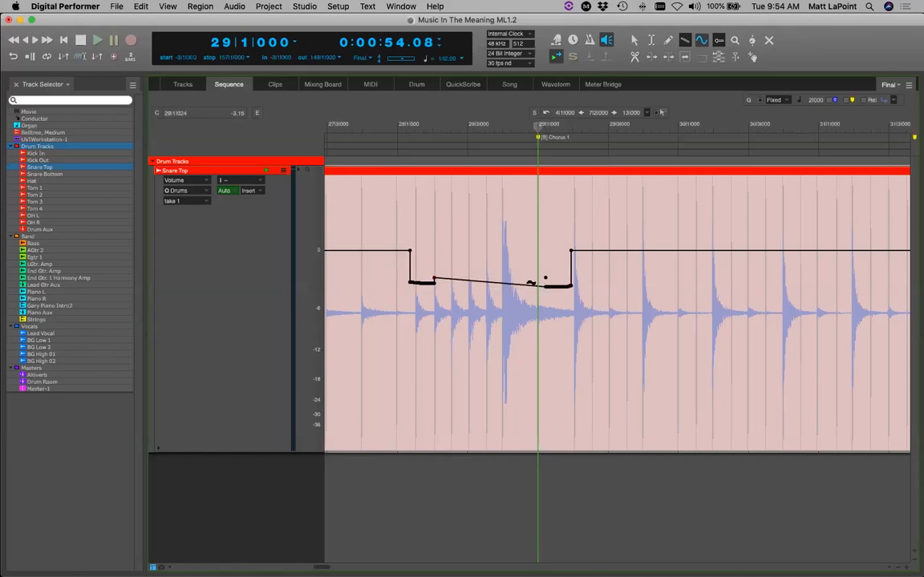
pyautogui.moveTo(479, 303); pyautogui.dragTo(557, 304)
pyautogui.moveTo(480, 313); pyautogui.dragTo(550, 320)
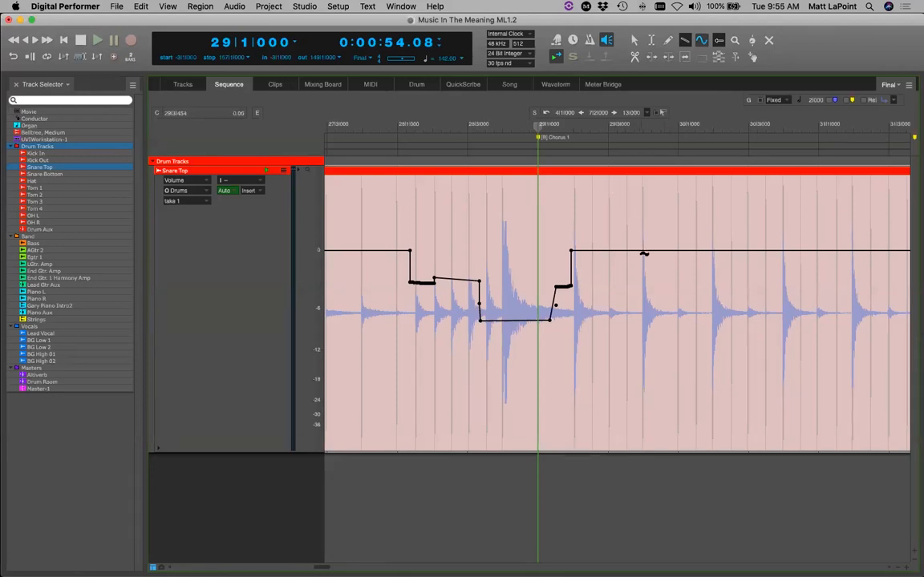
# Reshape two short stretches of the Snare Top volume after Chorus 1 starts, one lower and one higher, and add two points between them.
pyautogui.moveTo(630, 269); pyautogui.dragTo(664, 269)
pyautogui.moveTo(771, 230); pyautogui.dragTo(800, 231)
pyautogui.click(701, 40)
pyautogui.press('a')
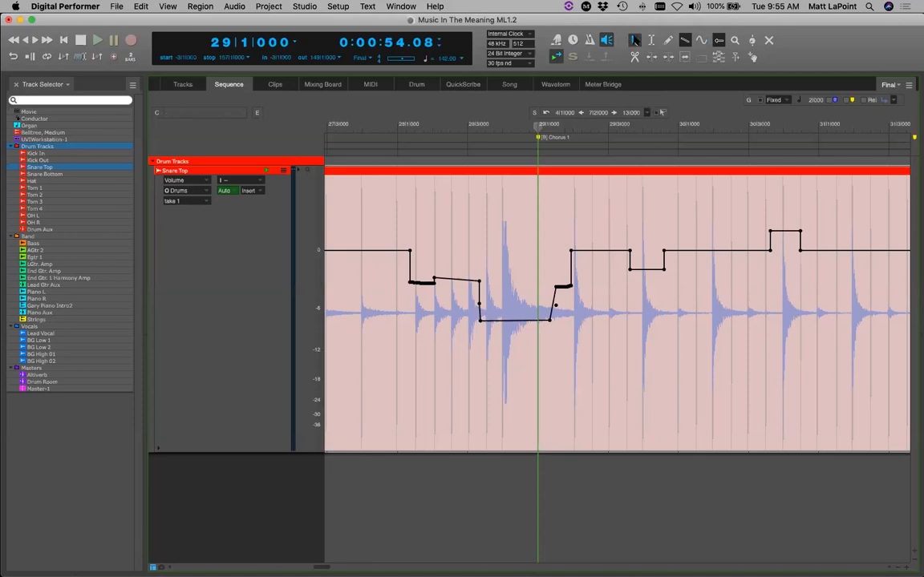
pyautogui.click(680, 251)
pyautogui.click(708, 252)
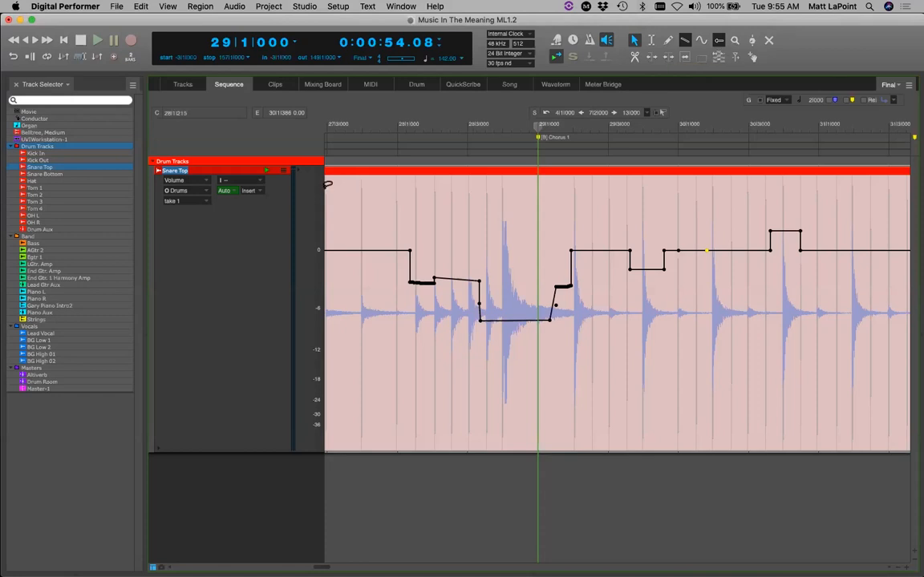
# Switch the Snare Top track from volume automation to its soundbites and save the project.
pyautogui.click(186, 180)
pyautogui.click(206, 173)
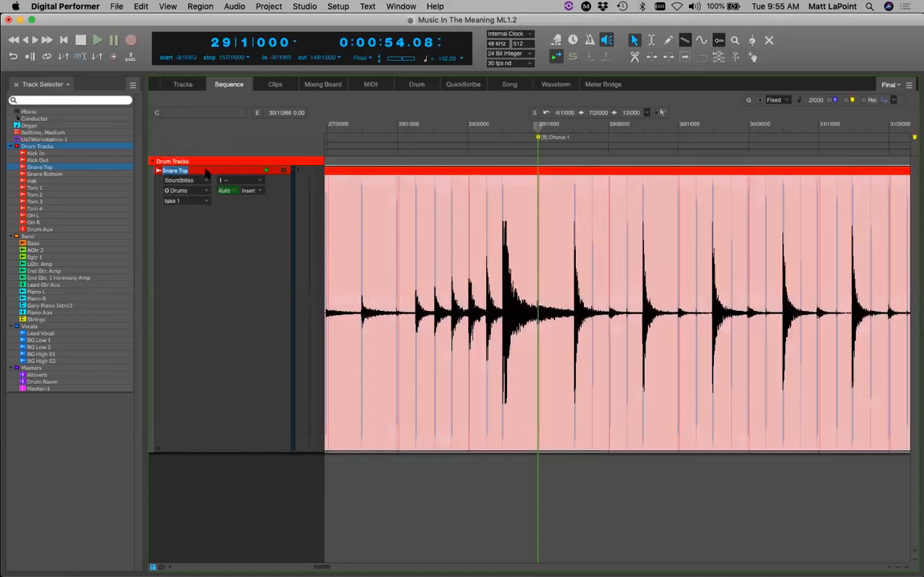
pyautogui.press('super+s')
# Return the Snare Top track to its volume automation, undo all the volume edits there and save the project.
pyautogui.click(186, 180)
pyautogui.click(193, 191)
pyautogui.press('super+z')
pyautogui.press('super+z')
pyautogui.press('super+z')
pyautogui.press('super+z')
pyautogui.press('super+z')
pyautogui.press('super+z')
pyautogui.press('super+s')
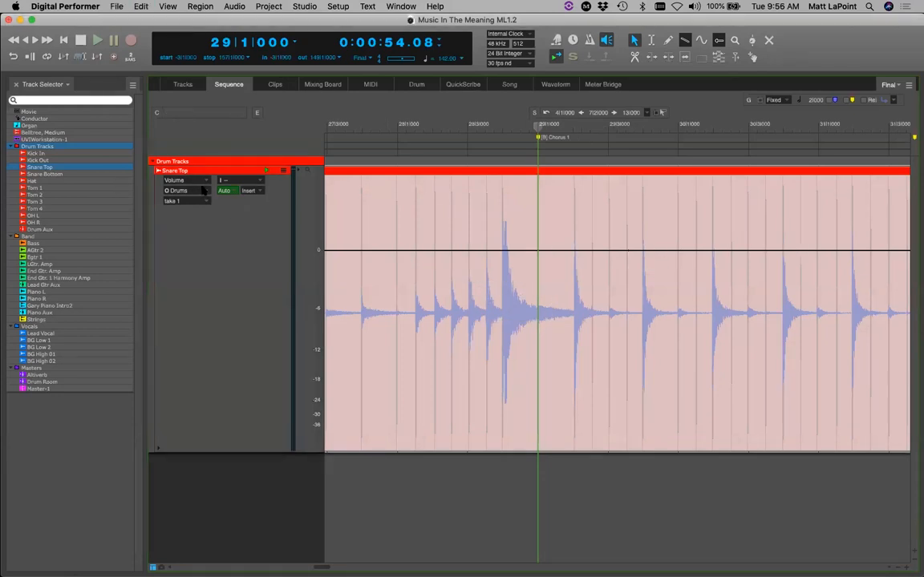
# Display the Snare Top track's soundbites, zoom in on the first snare hit of Chorus 1 and zoom back out.
pyautogui.click(185, 178)
pyautogui.press('Return')
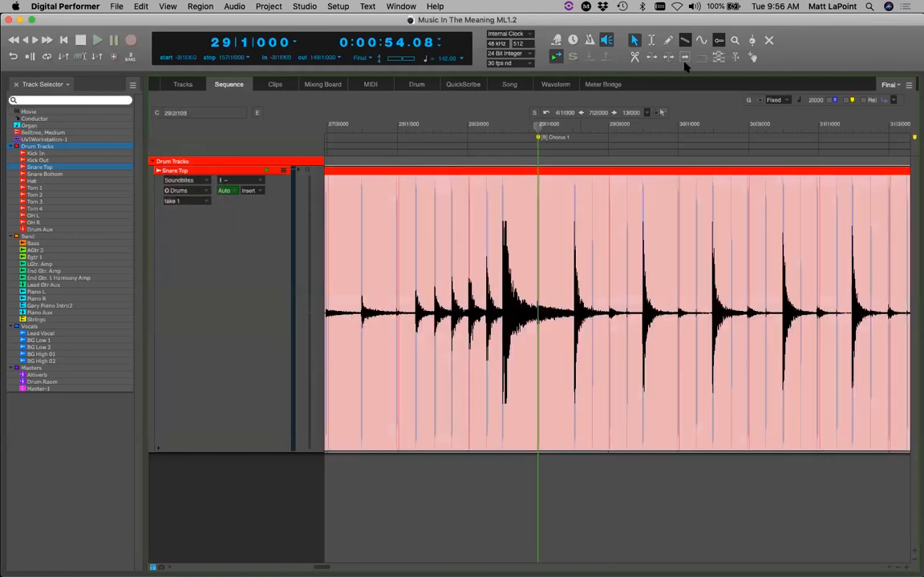
pyautogui.click(735, 40)
pyautogui.moveTo(568, 267); pyautogui.dragTo(627, 264)
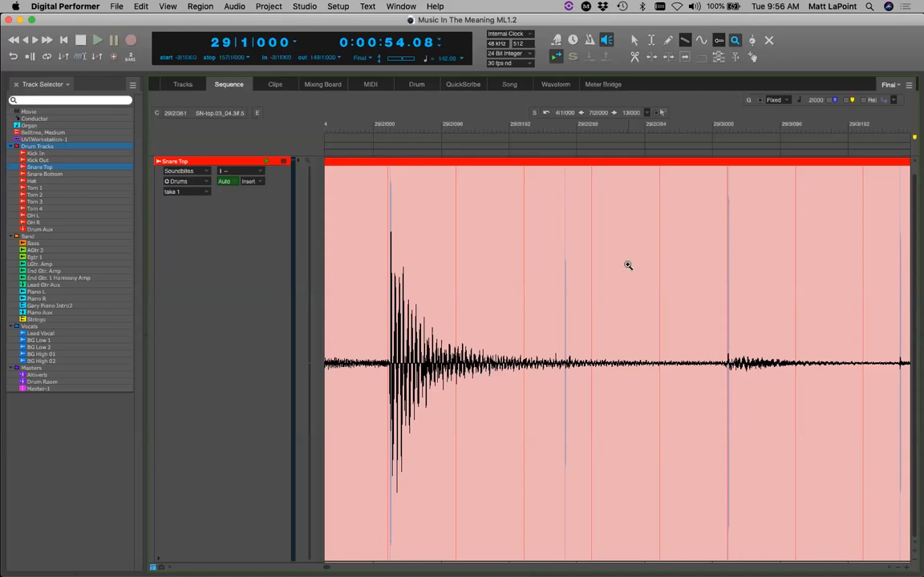
pyautogui.keyDown('alt'); pyautogui.click(627, 264); pyautogui.keyUp('alt')
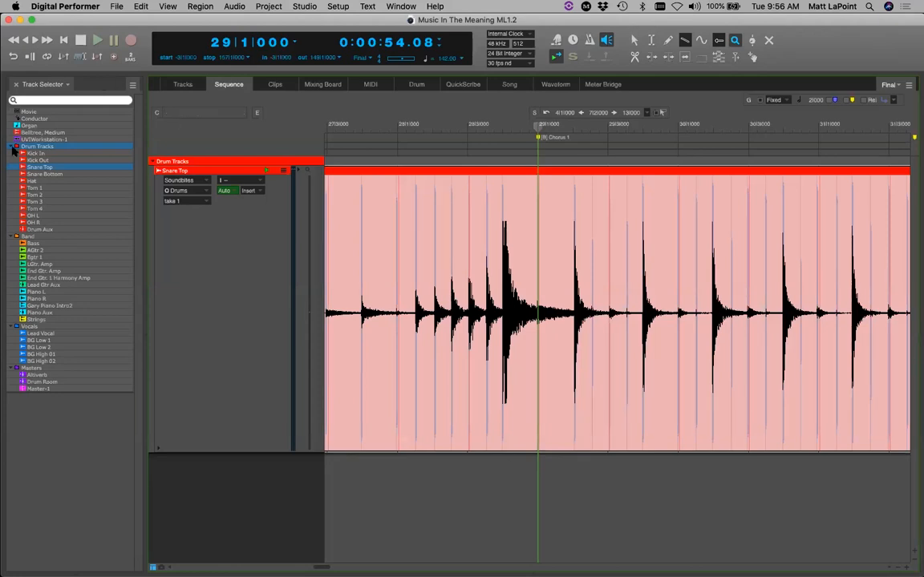
# Show all tracks of the Drum Tracks folder as soundbites and make the Snare Bottom track slightly taller.
pyautogui.click(37, 146)
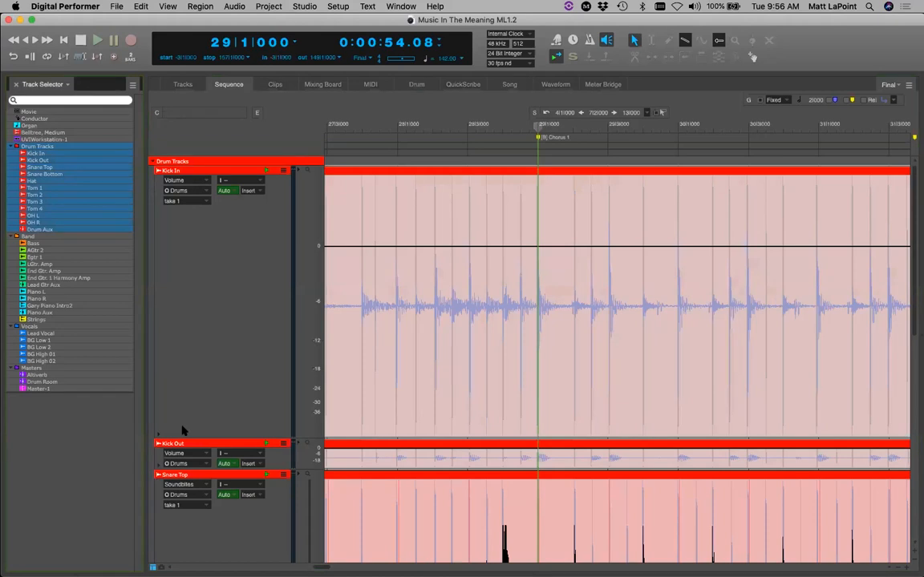
pyautogui.click(195, 184)
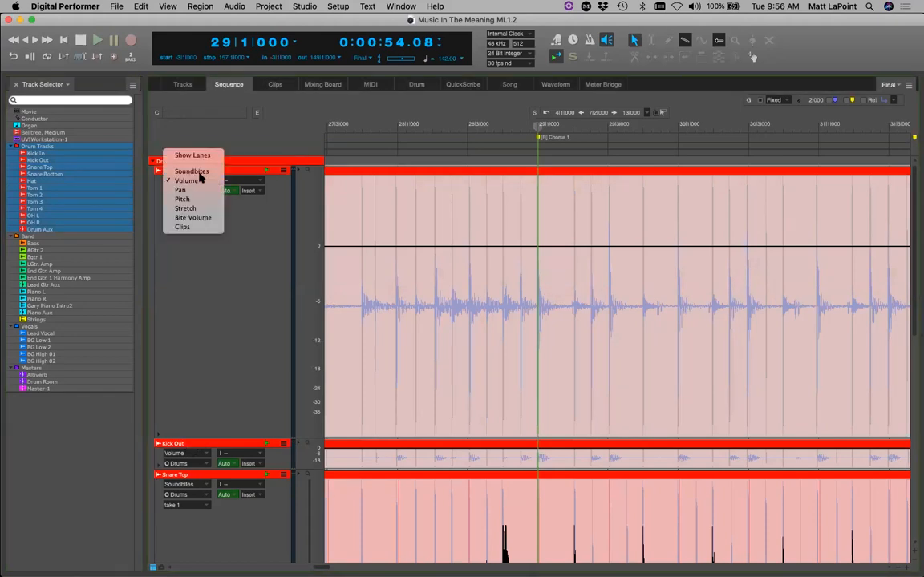
pyautogui.click(195, 170)
pyautogui.scroll(-5, 462, 324)
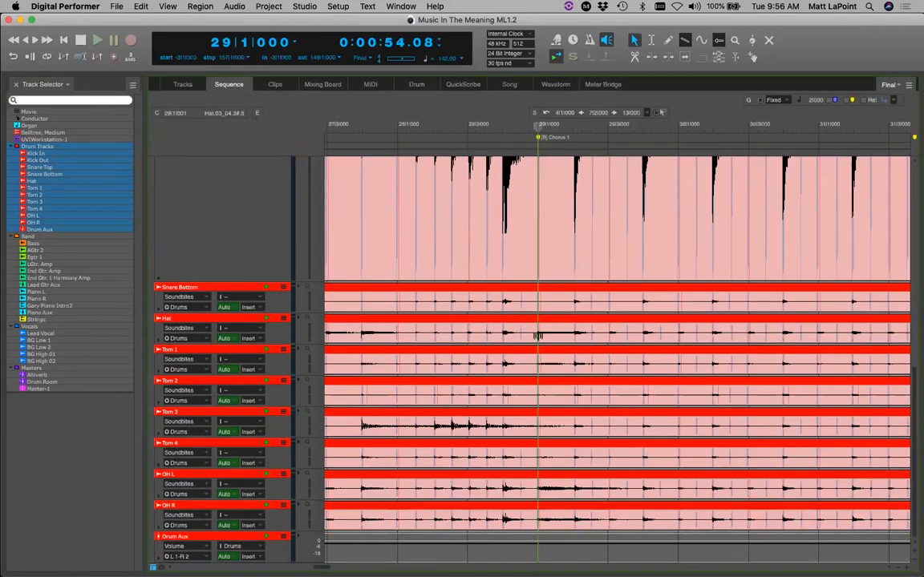
pyautogui.moveTo(265, 315); pyautogui.dragTo(264, 318)
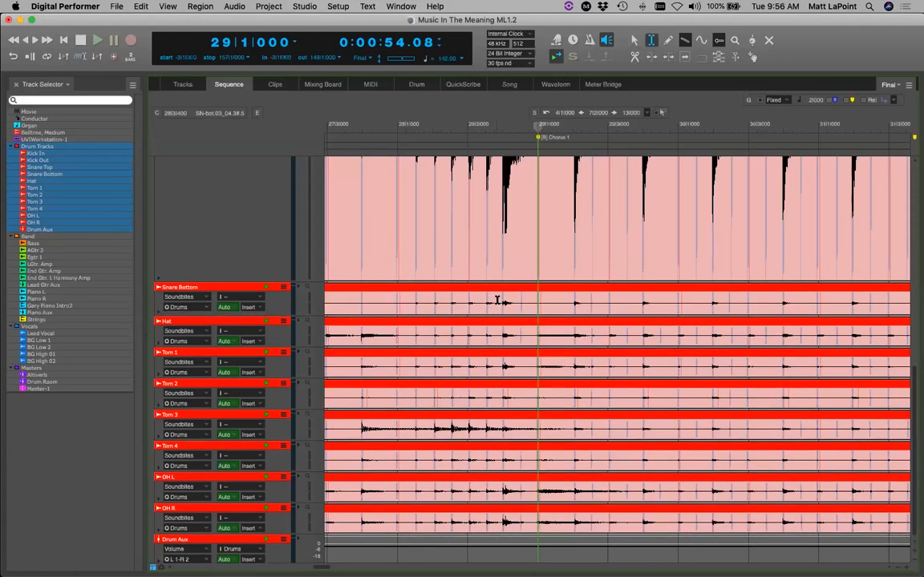
# Zoom in on the Snare Bottom track at the start of Chorus 1 and restore the previous zoom.
pyautogui.click(735, 40)
pyautogui.click(502, 298)
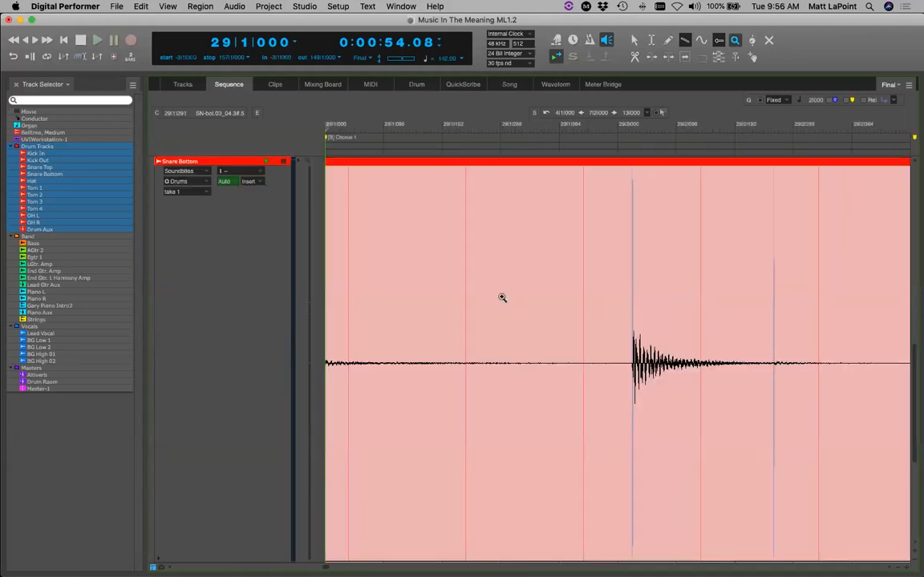
pyautogui.keyDown('alt'); pyautogui.click(624, 348); pyautogui.keyUp('alt')
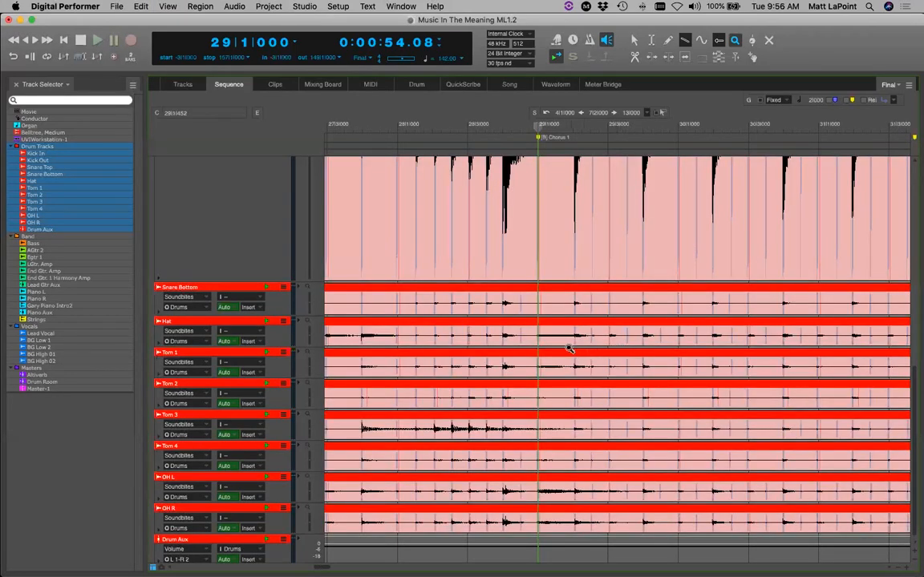
pyautogui.press('super+Up')
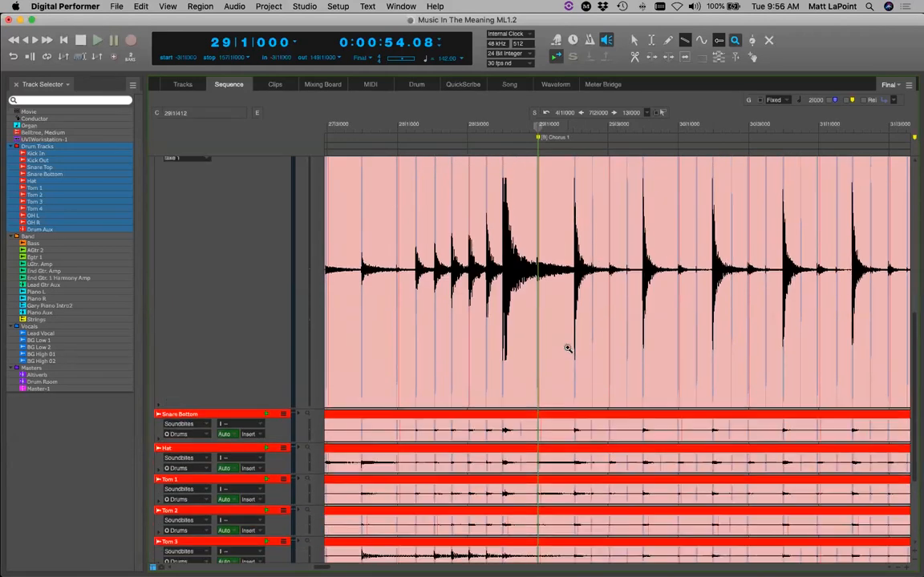
pyautogui.press('super+Up')
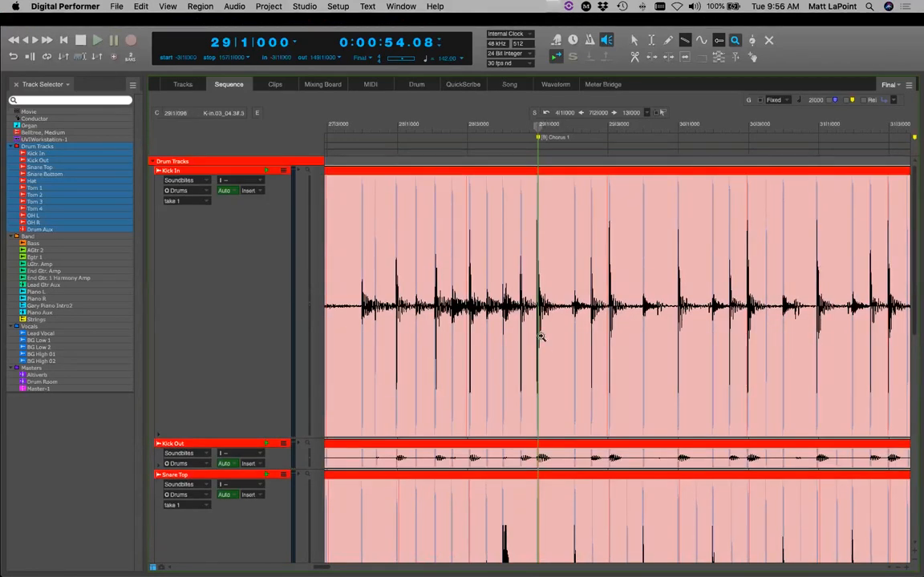
# Show the Organ track, enlarge its notes around measure 129 with the Zoom tool, restore the horizontal zoom, and make the track taller.
pyautogui.click(64, 127)
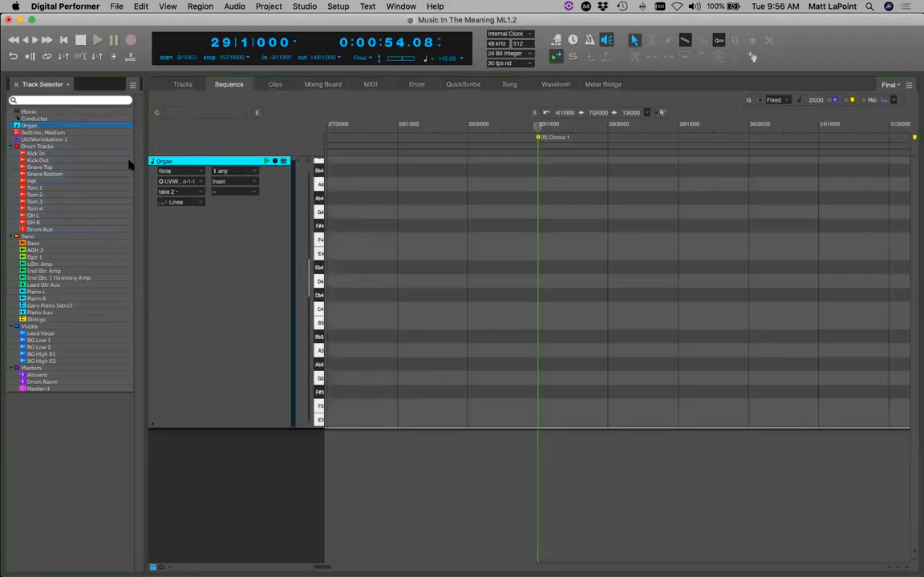
pyautogui.moveTo(409, 567); pyautogui.dragTo(798, 546)
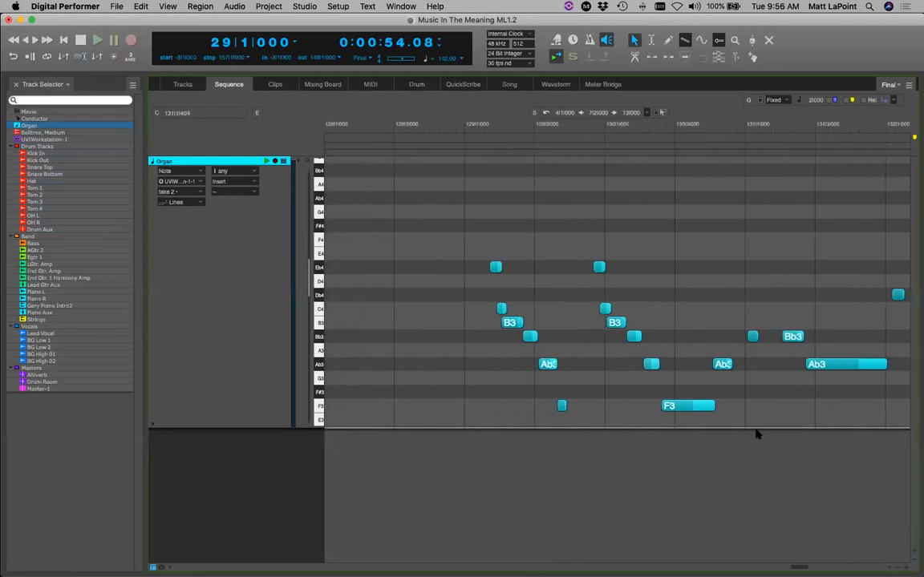
pyautogui.click(736, 40)
pyautogui.moveTo(484, 248); pyautogui.dragTo(582, 400)
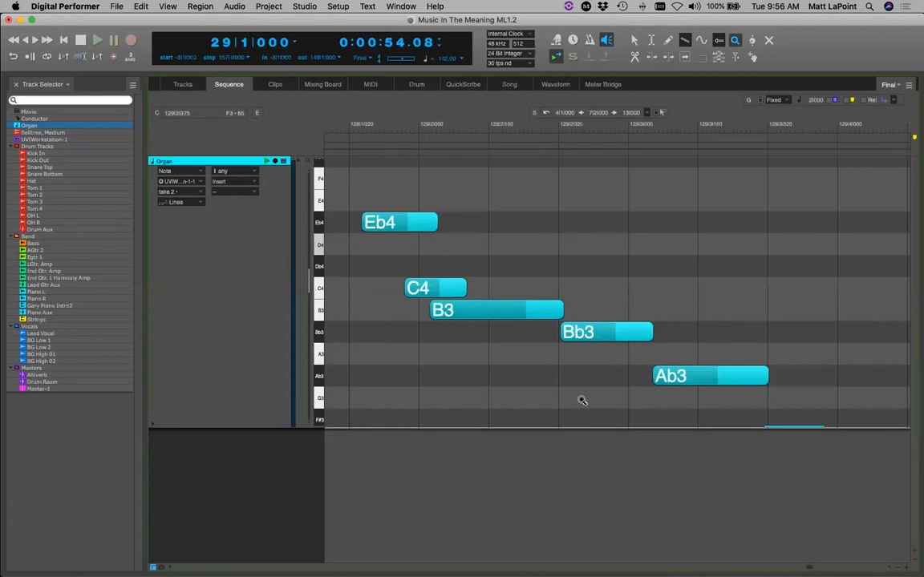
pyautogui.keyDown('alt'); pyautogui.click(583, 401); pyautogui.keyUp('alt')
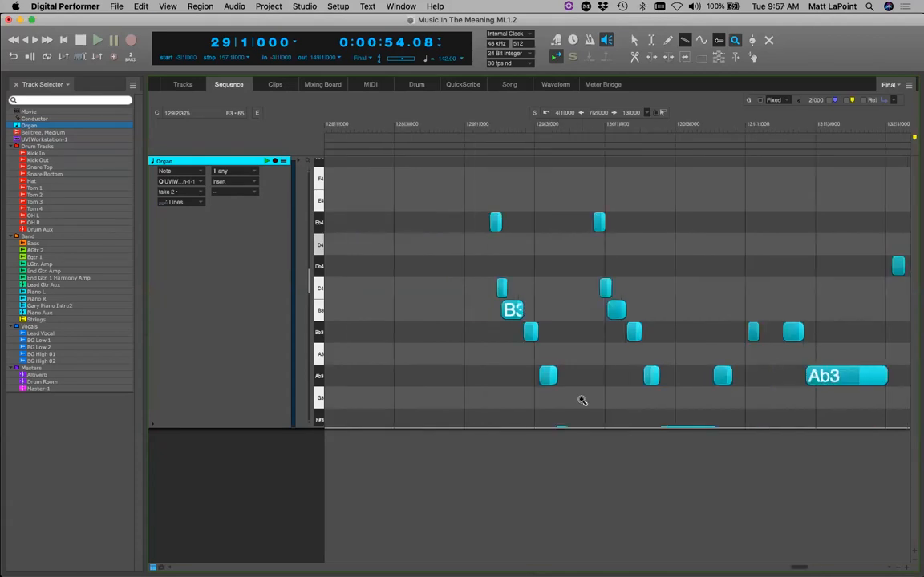
pyautogui.moveTo(267, 429); pyautogui.dragTo(268, 473)
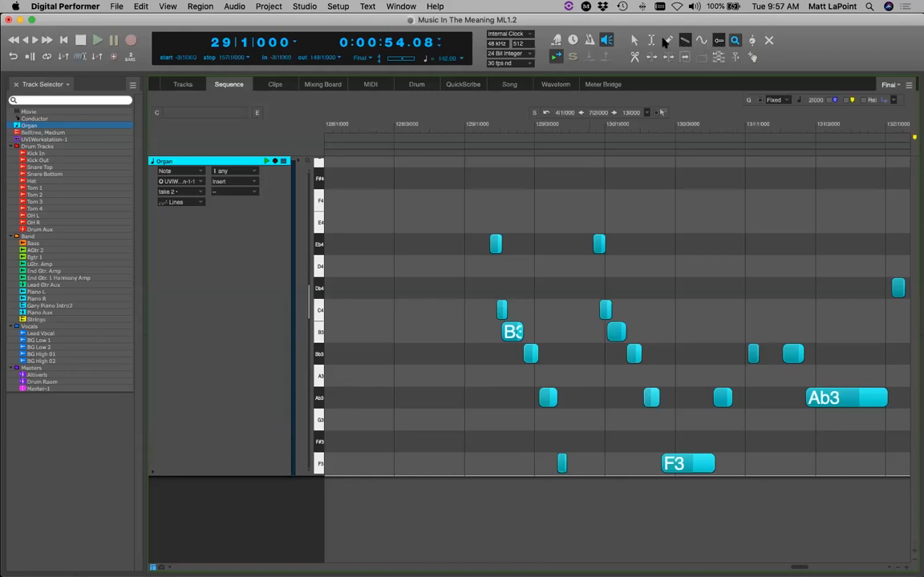
# Show the Lead Vocal track and audition its audio in measures 29 and 30 with the Scrub tool.
pyautogui.click(753, 38)
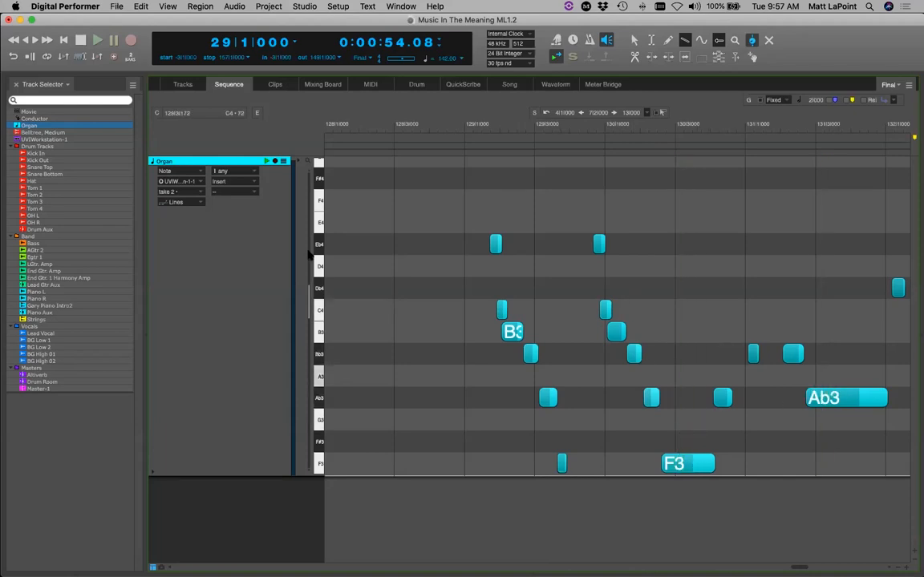
pyautogui.click(183, 84)
pyautogui.click(234, 85)
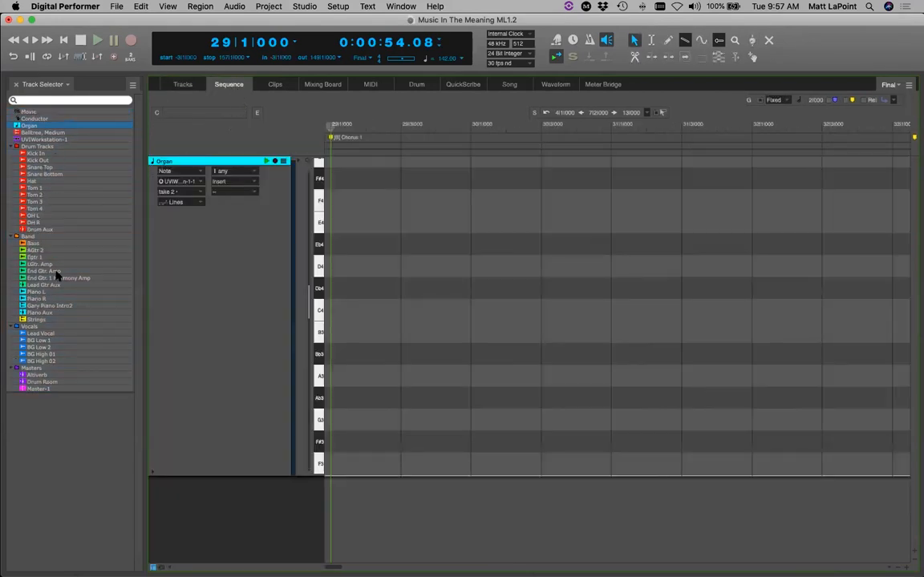
pyautogui.click(40, 333)
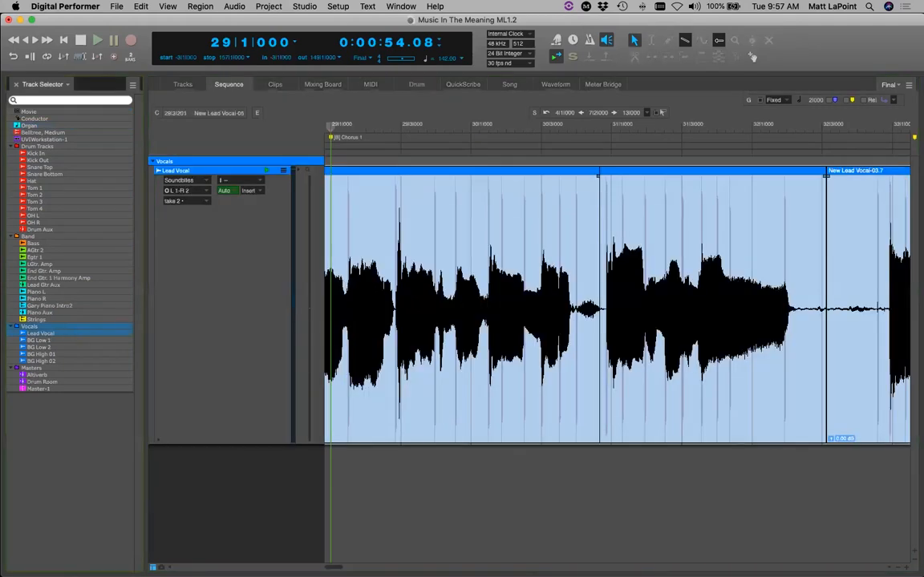
pyautogui.click(505, 232)
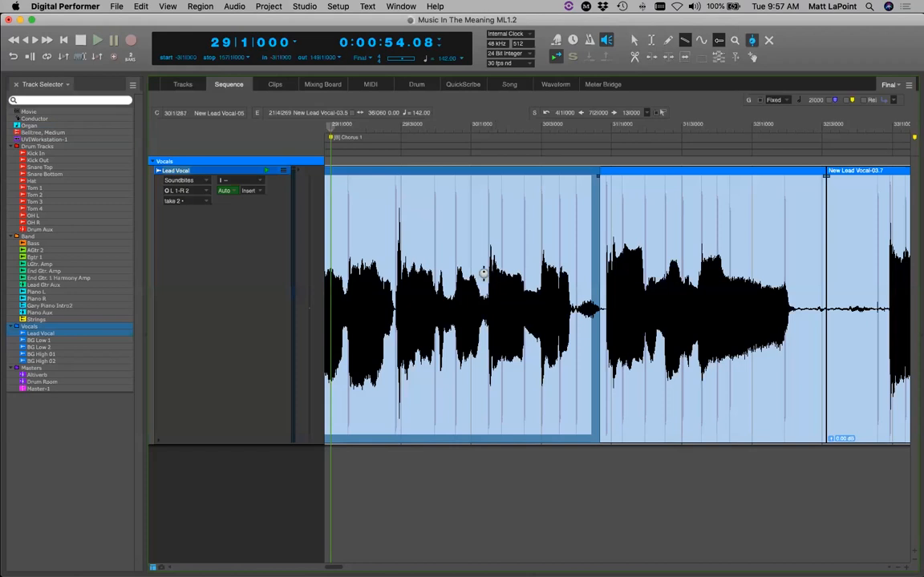
pyautogui.click(490, 271)
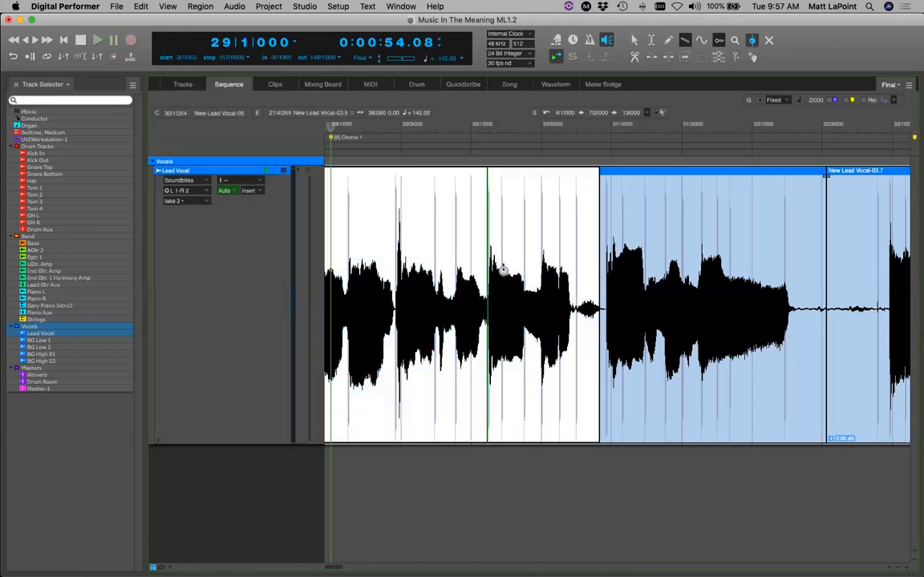
pyautogui.click(394, 268)
# Place the playback position at 29|3|000 and zoom in on the lead vocal waveform there.
pyautogui.click(398, 127)
pyautogui.press('super+bracketright')
pyautogui.press('super+bracketright')
pyautogui.press('super+bracketright')
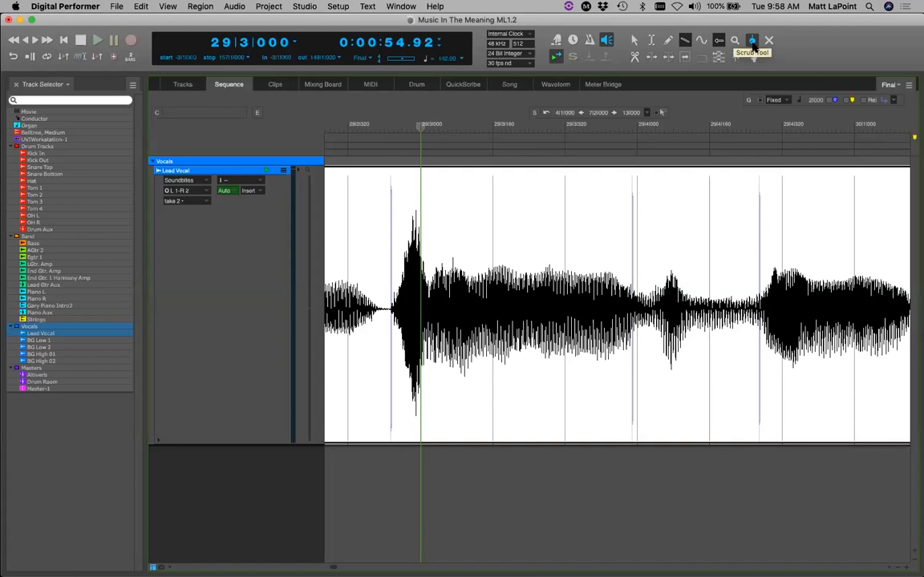
# Search the Commands window for "scru" and enlarge the window to show all its binding columns.
pyautogui.hotkey('shift', 'l')
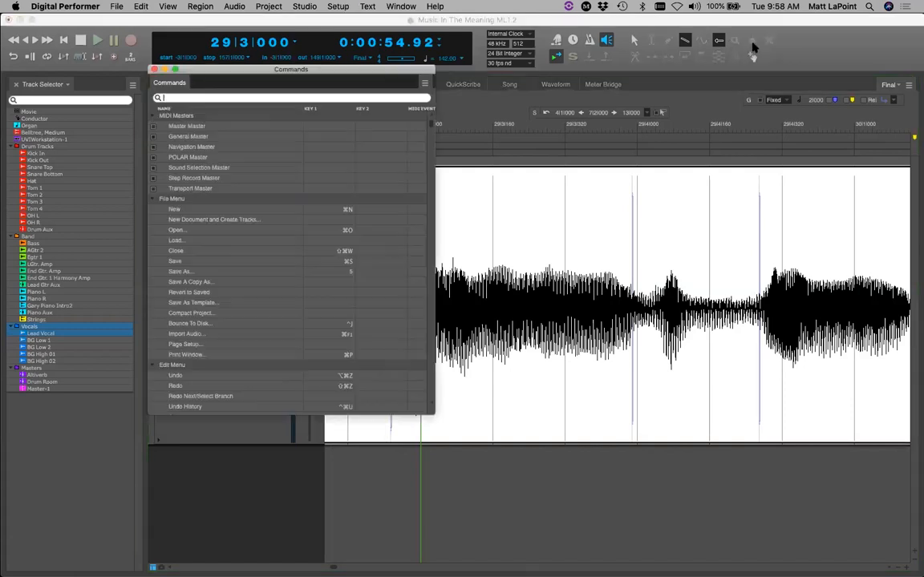
pyautogui.write('scru')
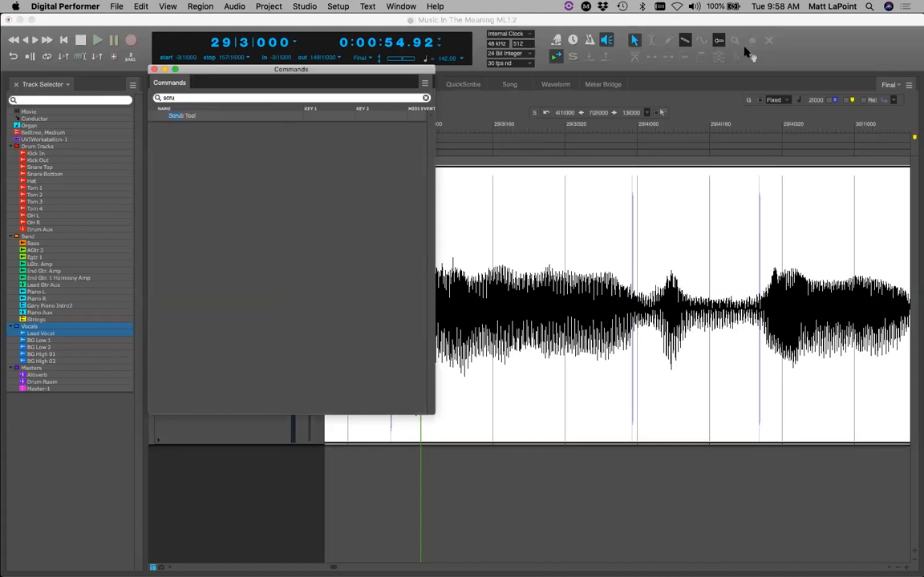
pyautogui.moveTo(275, 70); pyautogui.dragTo(360, 70)
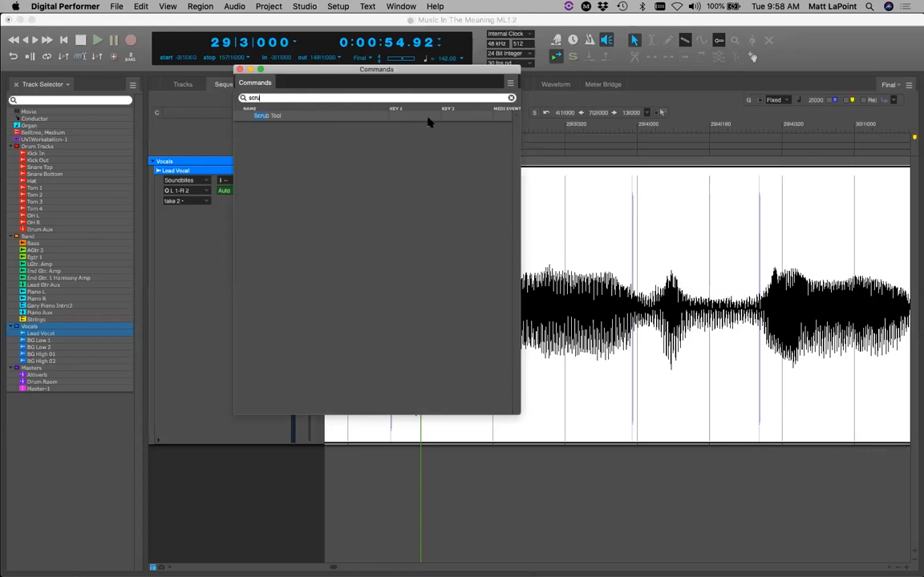
pyautogui.moveTo(519, 413); pyautogui.dragTo(676, 461)
pyautogui.moveTo(454, 69); pyautogui.dragTo(457, 74)
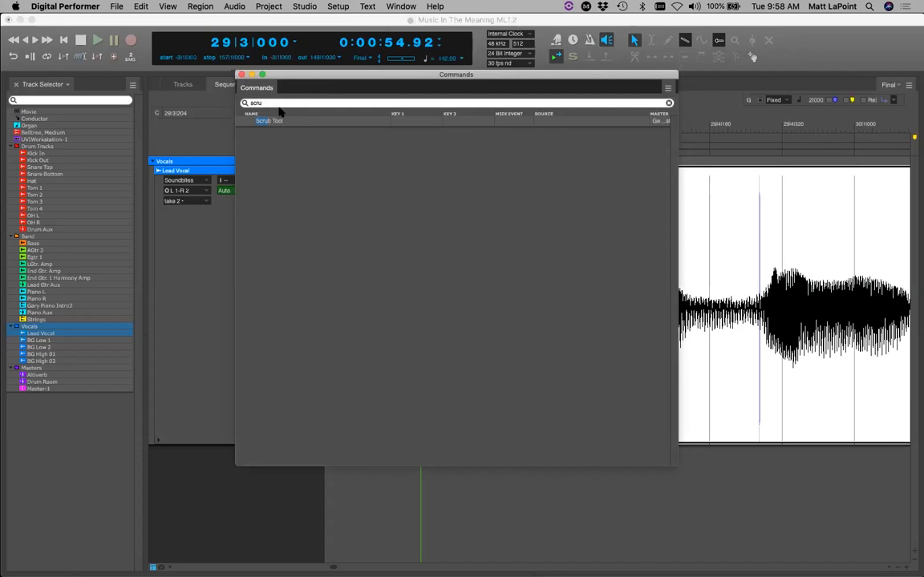
# Open the MIDI event assignment of the Scrub Tool command for editing and cancel it.
pyautogui.click(401, 120)
pyautogui.click(407, 130)
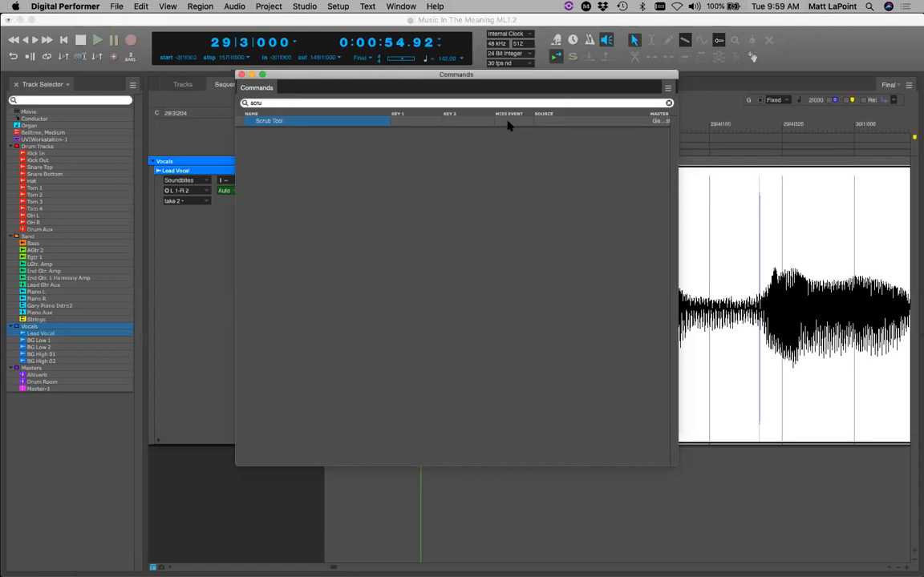
pyautogui.click(511, 122)
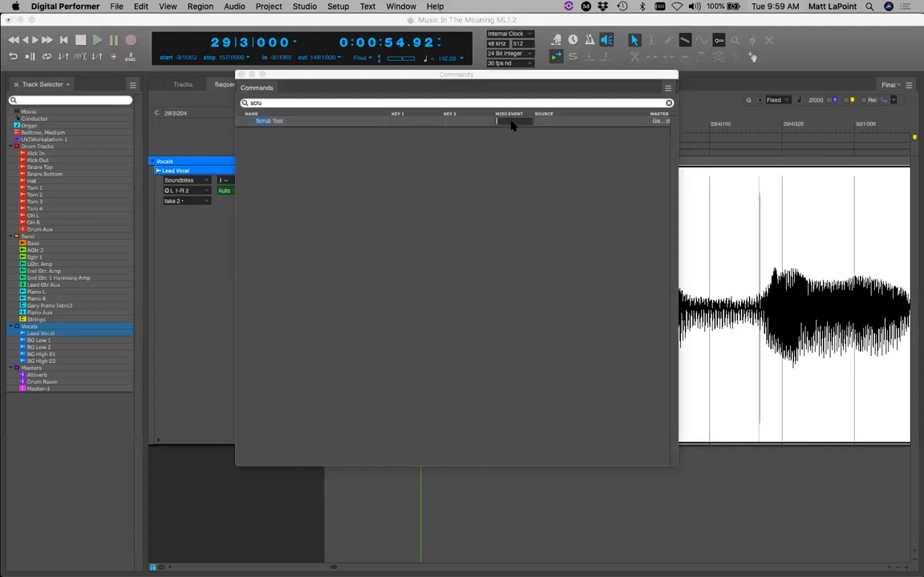
pyautogui.press('Escape')
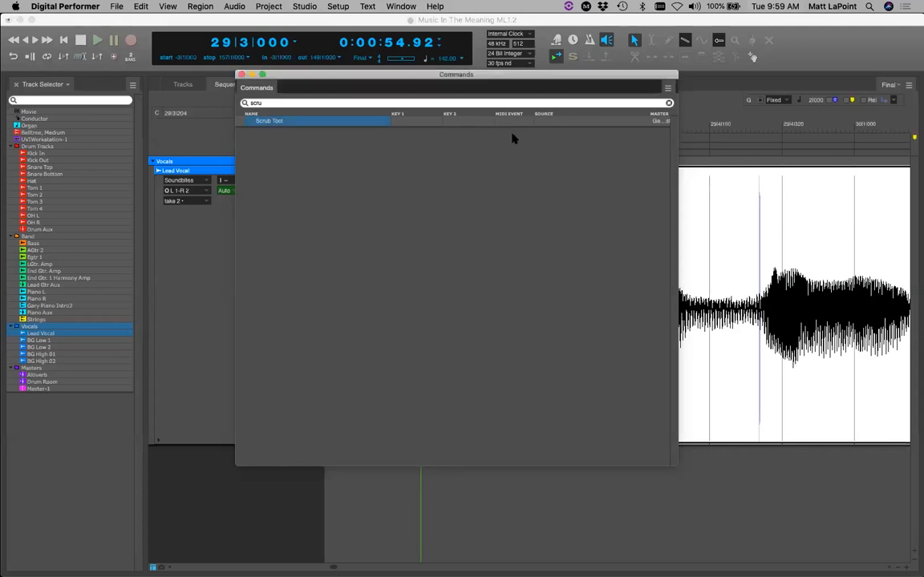
# Clear the command search and browse the full list of commands and their key bindings.
pyautogui.doubleClick(253, 102)
pyautogui.press('BackSpace')
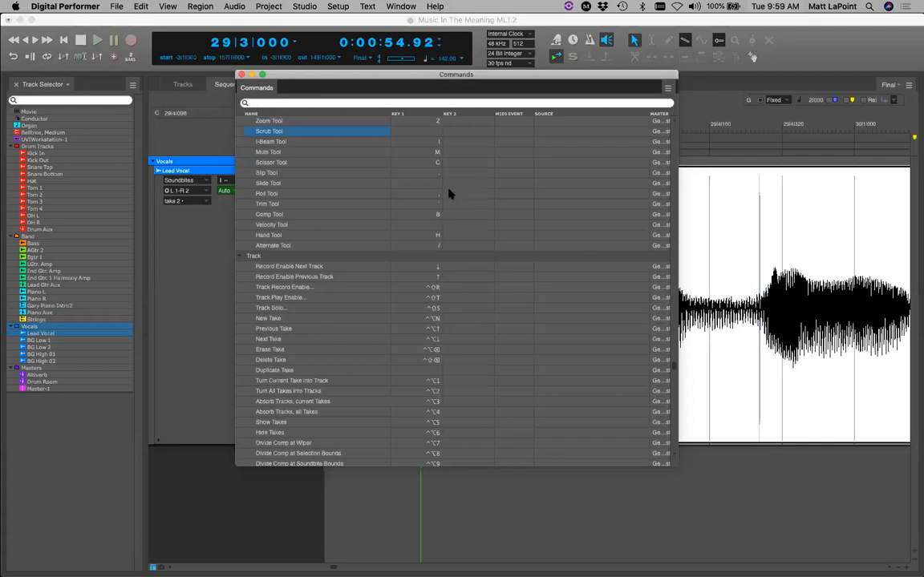
pyautogui.scroll(-10, 429, 196)
pyautogui.scroll(-10, 421, 190)
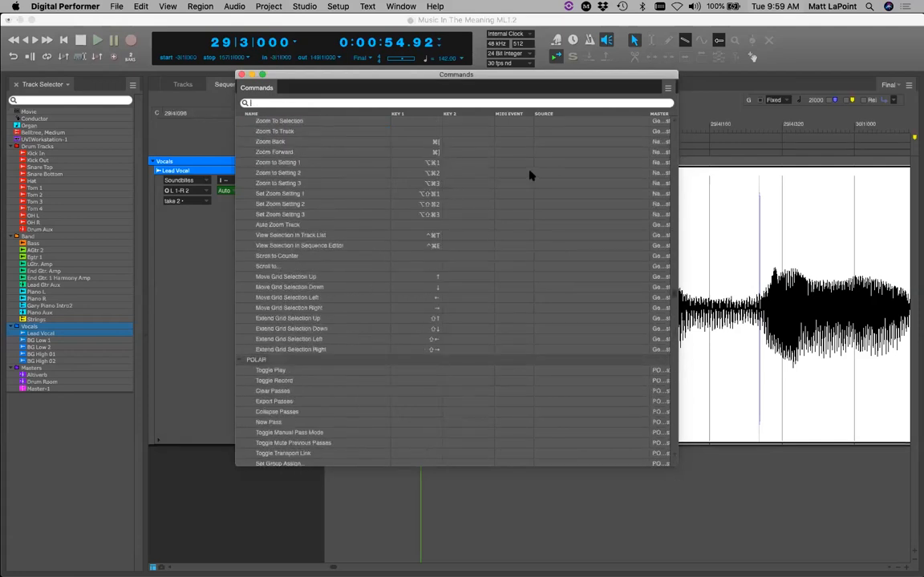
# Examine the tool commands and their key bindings within the full command list.
pyautogui.scroll(10, 529, 175)
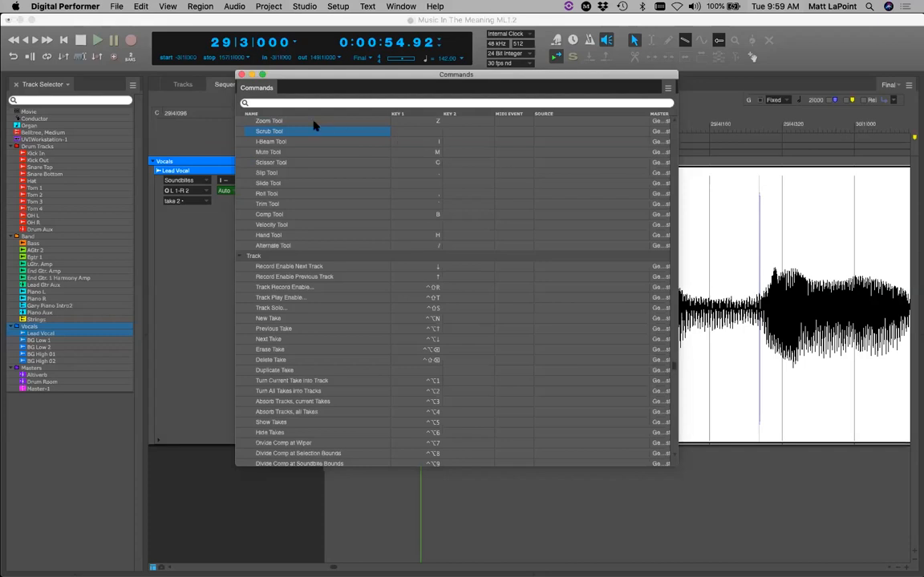
pyautogui.scroll(-10, 494, 159)
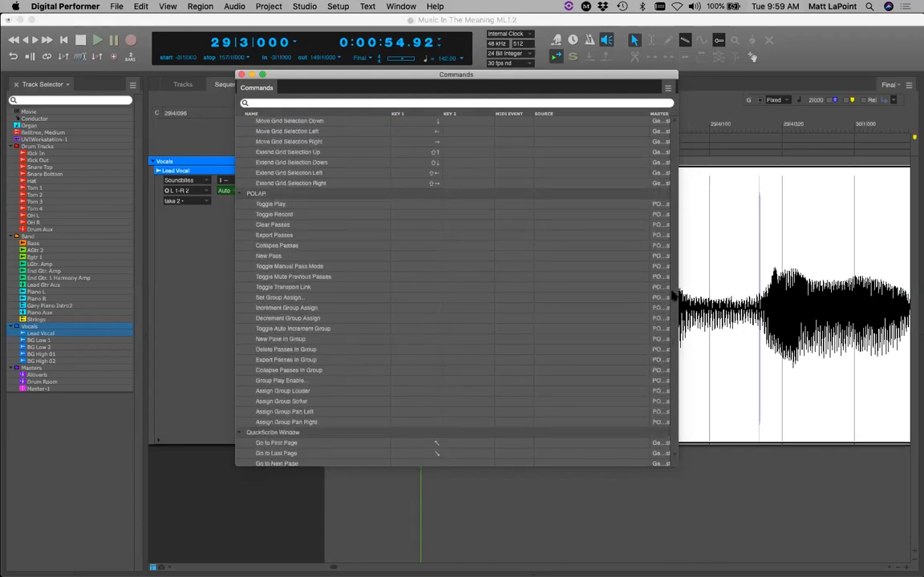
pyautogui.scroll(10, 607, 270)
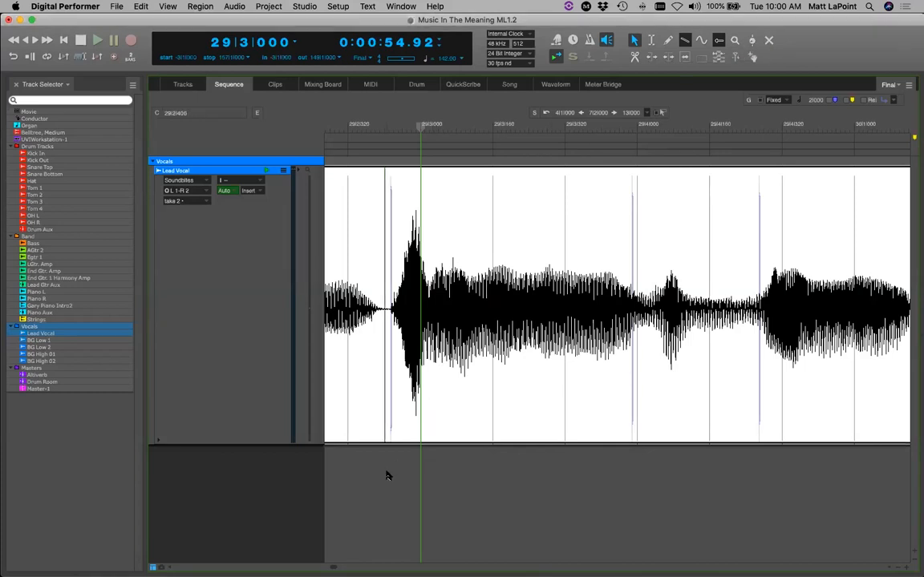
# Split the lead vocal soundbite at both ends of the phrase from 29|2|397 to 29|4|020.
pyautogui.press('super+a')
pyautogui.press('super+Left')
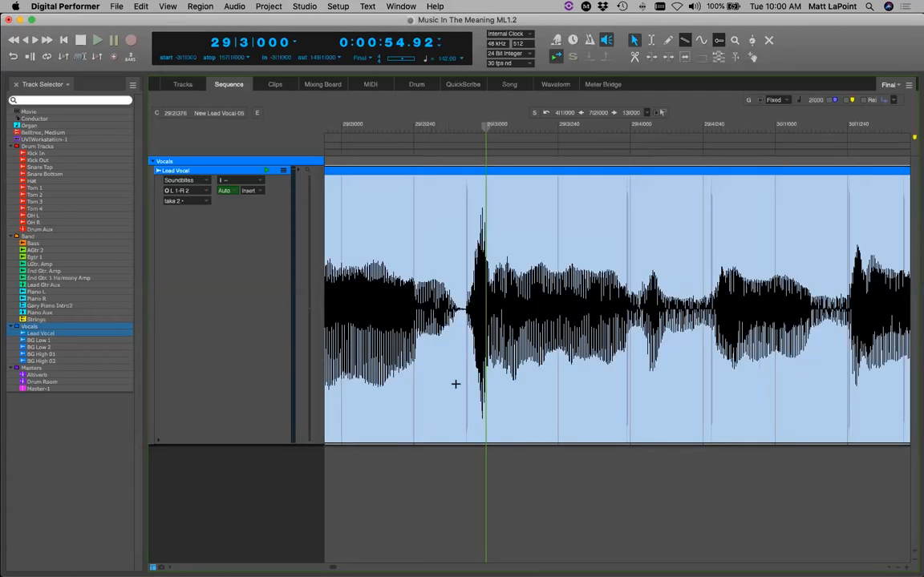
pyautogui.moveTo(463, 279); pyautogui.dragTo(635, 260)
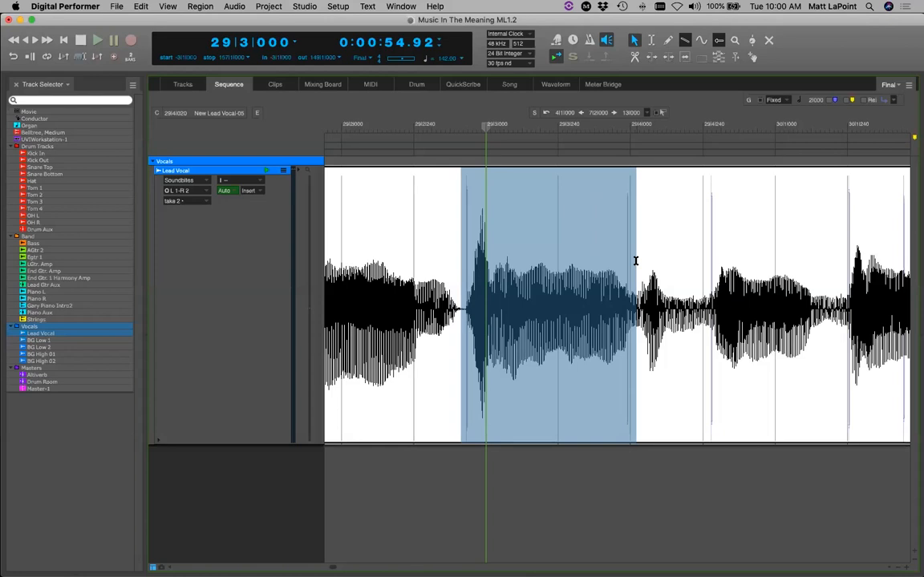
pyautogui.press('super+y')
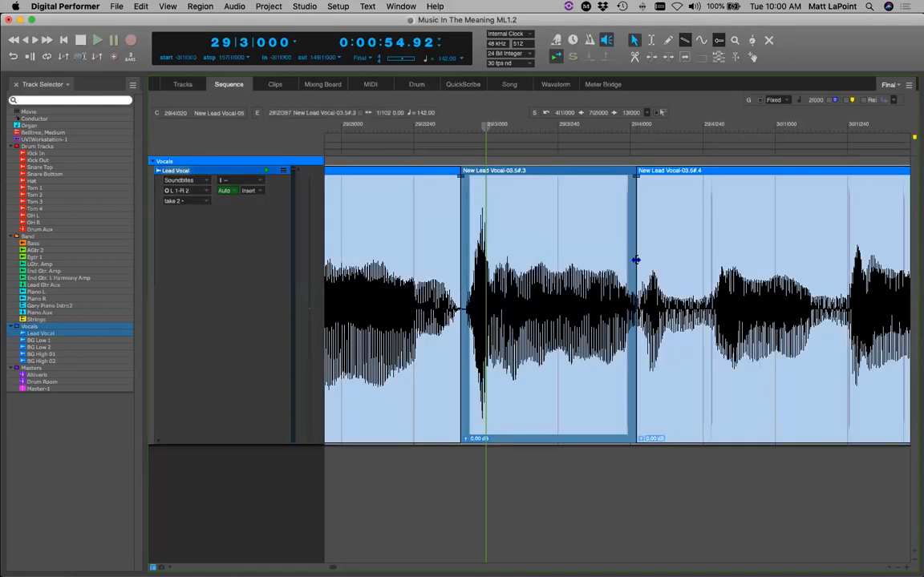
# Mute and unmute the newly split lead vocal soundbite and the one after it with the Mute tool.
pyautogui.press('x')
pyautogui.click(558, 260)
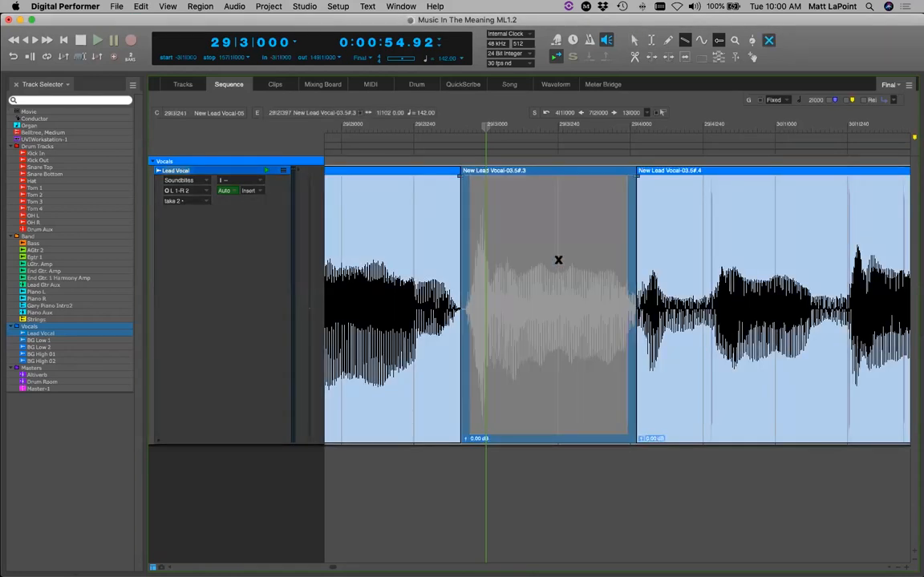
pyautogui.click(558, 260)
pyautogui.click(558, 260)
pyautogui.click(558, 259)
pyautogui.click(558, 260)
pyautogui.click(558, 260)
pyautogui.click(679, 265)
pyautogui.click(680, 266)
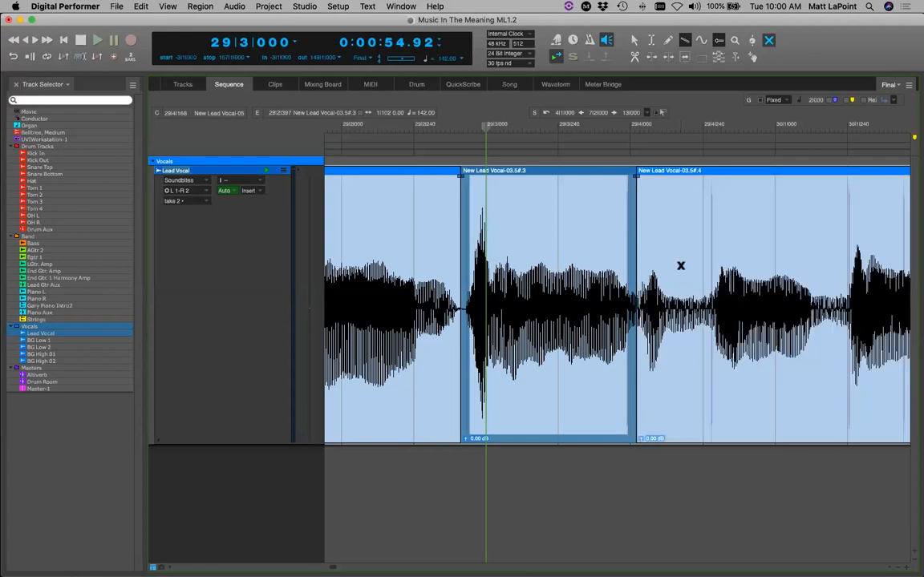
# Select the following soundbite as well, mute and unmute both selected soundbites together, and return to the Arrow tool.
pyautogui.press('a')
pyautogui.click(690, 286)
pyautogui.press('x')
pyautogui.click(631, 287)
pyautogui.click(632, 286)
pyautogui.press('a')
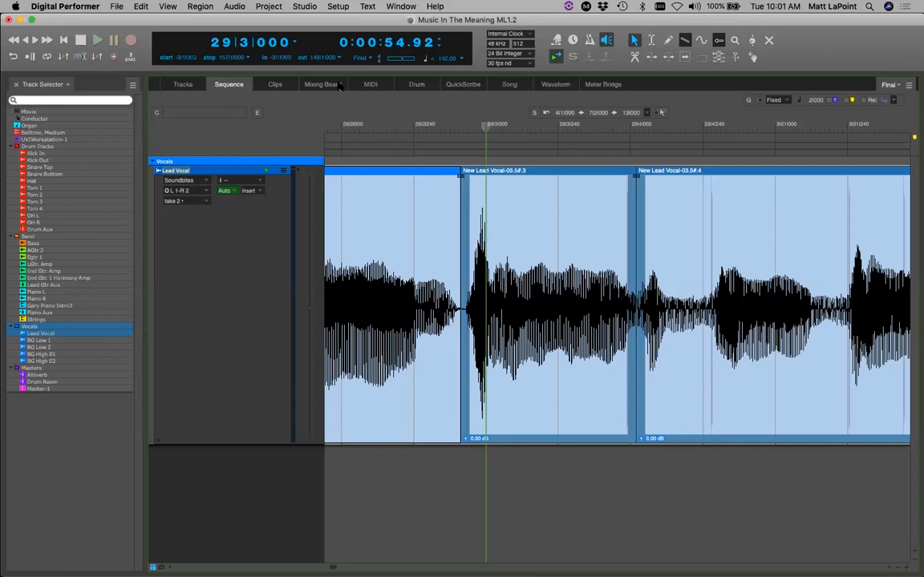
# Show the organ track's notes after the Out Chorus 2 marker in the MIDI editor and mute the long notes in bars 130 to 132.
pyautogui.click(369, 84)
pyautogui.moveTo(476, 566); pyautogui.dragTo(797, 552)
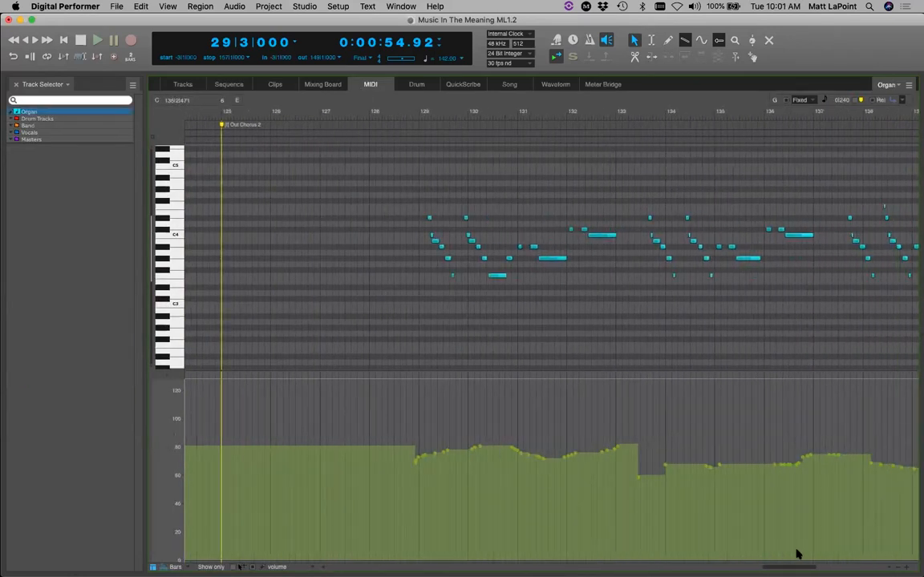
pyautogui.press('m')
pyautogui.click(552, 258)
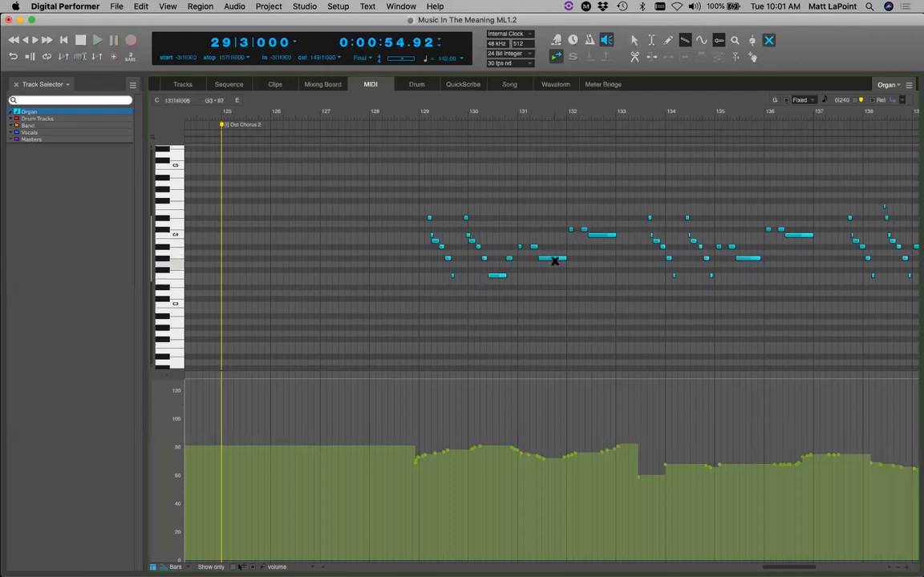
pyautogui.click(600, 235)
pyautogui.click(495, 275)
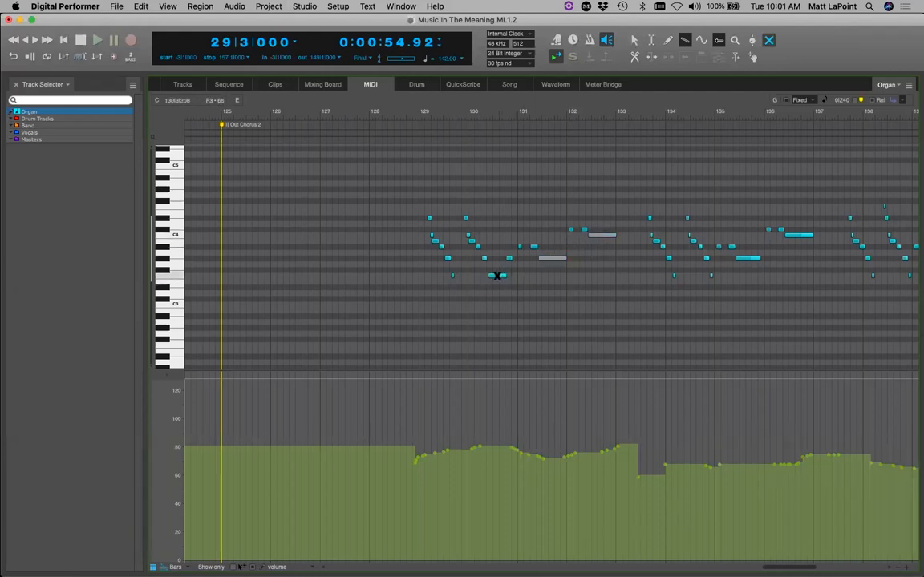
# Unmute the long organ notes with the Mute tool and return to the Arrow tool.
pyautogui.press('a')
pyautogui.press('m')
pyautogui.click(497, 276)
pyautogui.click(551, 258)
pyautogui.press('a')
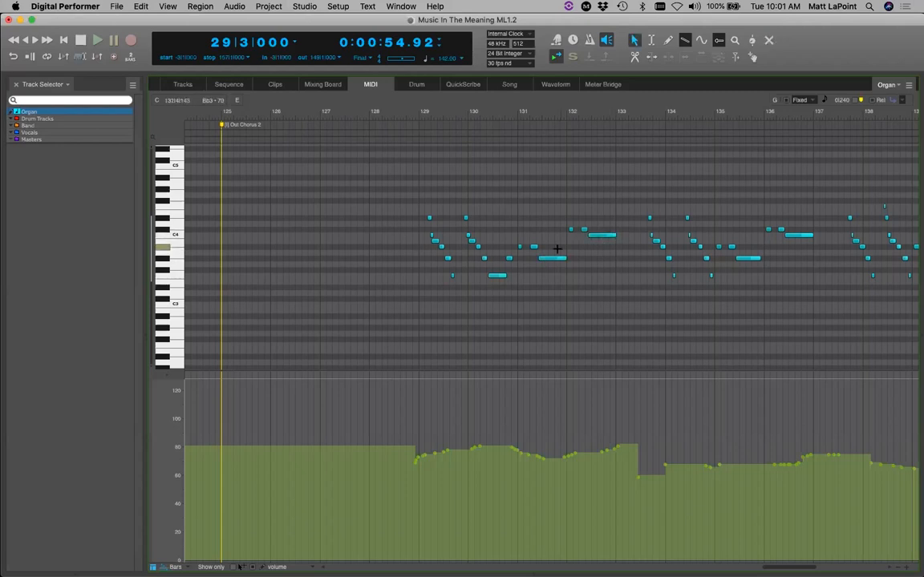
# Return to the Sequence editor and display the lead vocal track's Pitch layer.
pyautogui.click(234, 85)
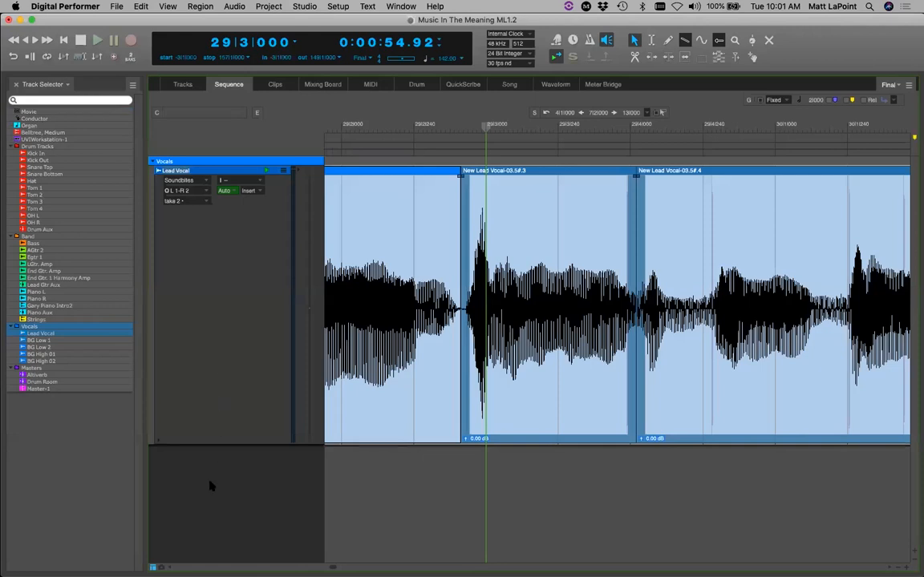
pyautogui.click(184, 180)
pyautogui.click(198, 208)
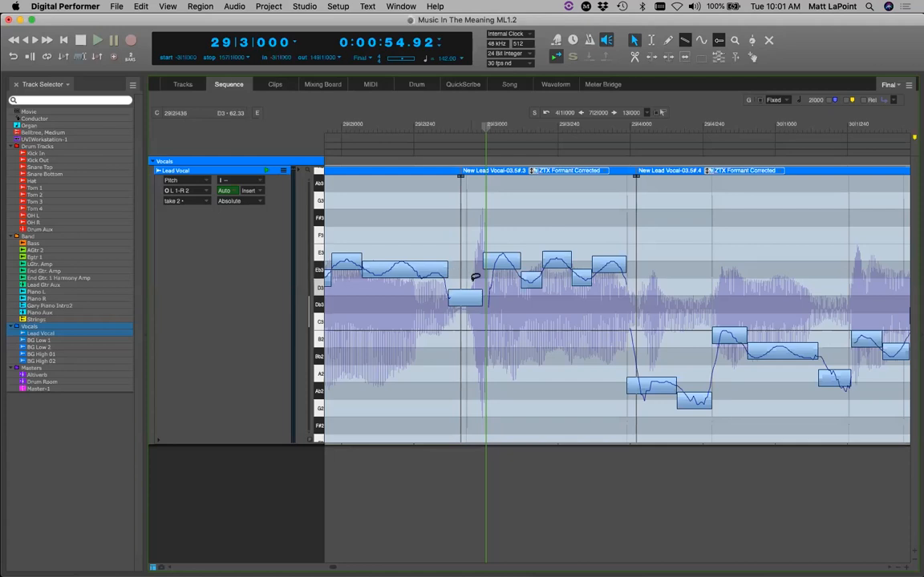
pyautogui.press('super+bracketleft')
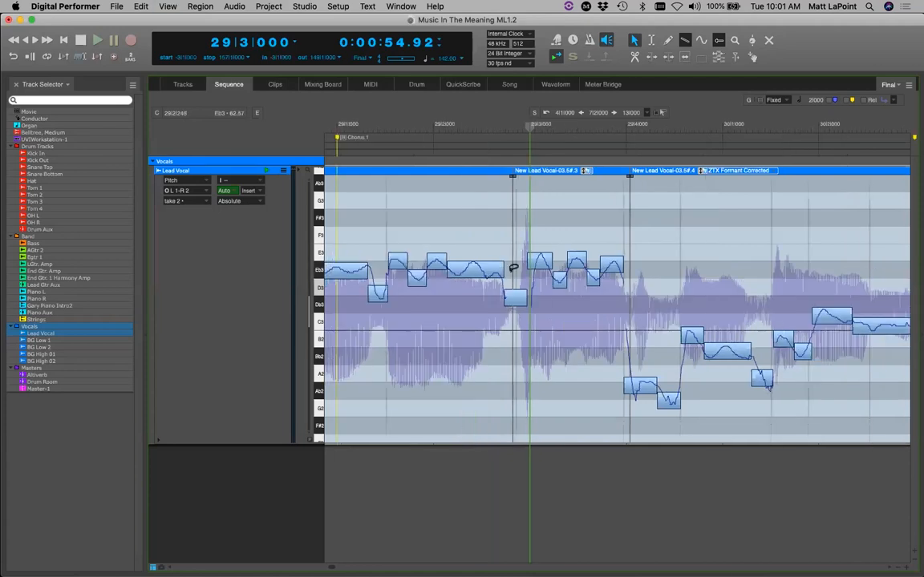
# Merge the lead vocal pitch segments between 29|3|000 and 29|4|000 into one with the Mute tool.
pyautogui.press('e')
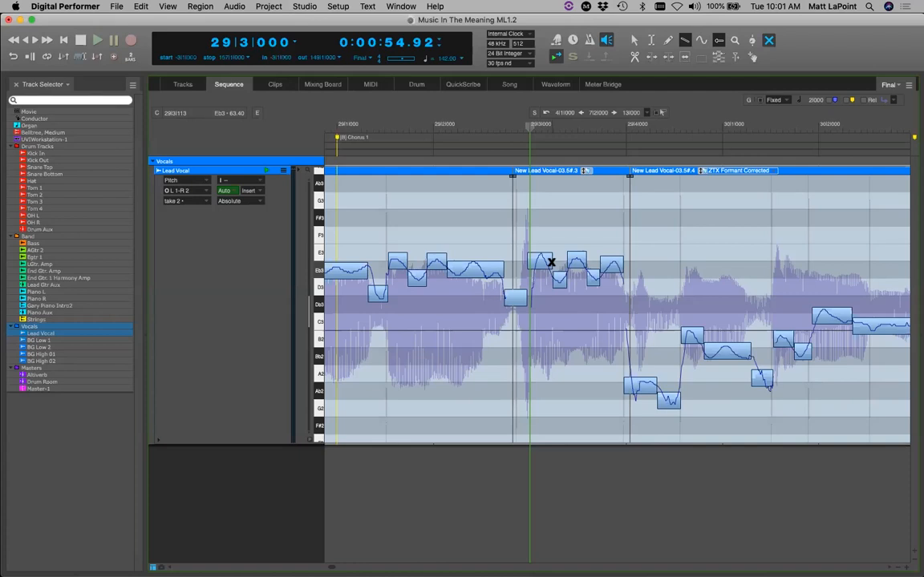
pyautogui.moveTo(551, 262); pyautogui.dragTo(598, 266)
pyautogui.press('a')
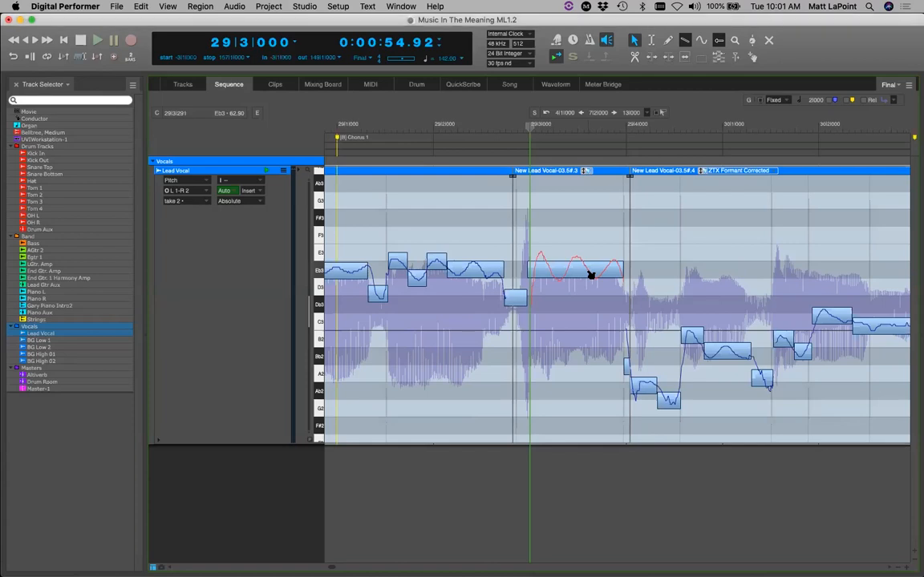
# Flatten the pitch curve of the merged Eb3 segment and play the soloed lead vocal from 29|1|253.
pyautogui.moveTo(578, 269); pyautogui.dragTo(555, 322)
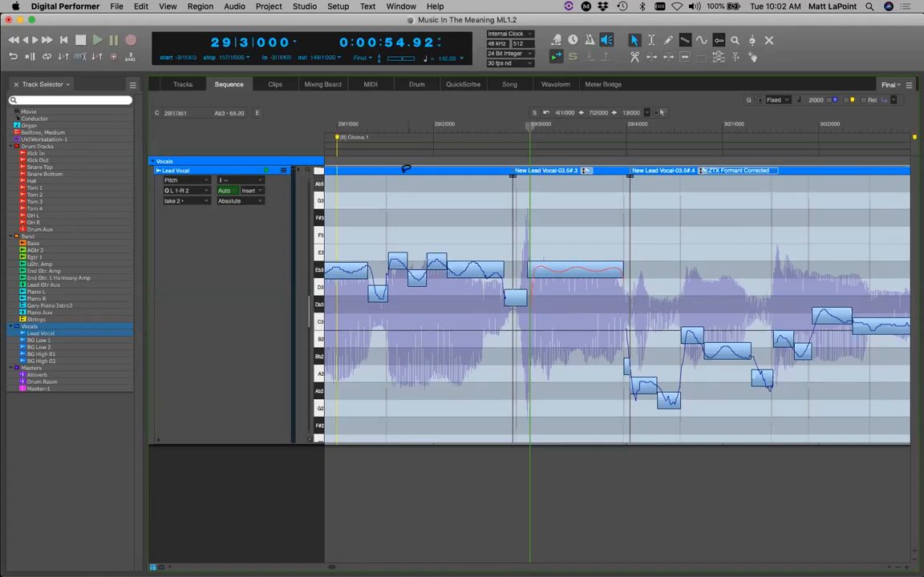
pyautogui.click(388, 128)
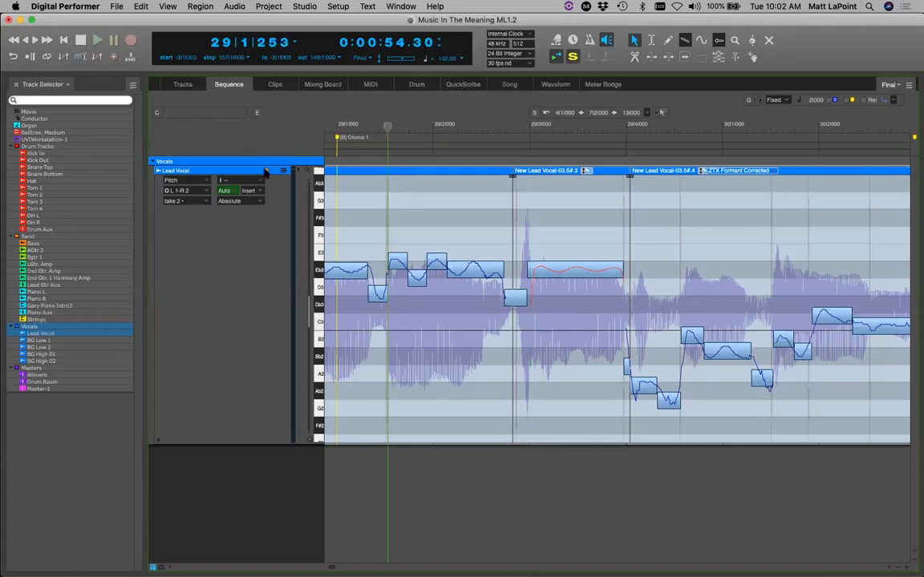
pyautogui.press('space')
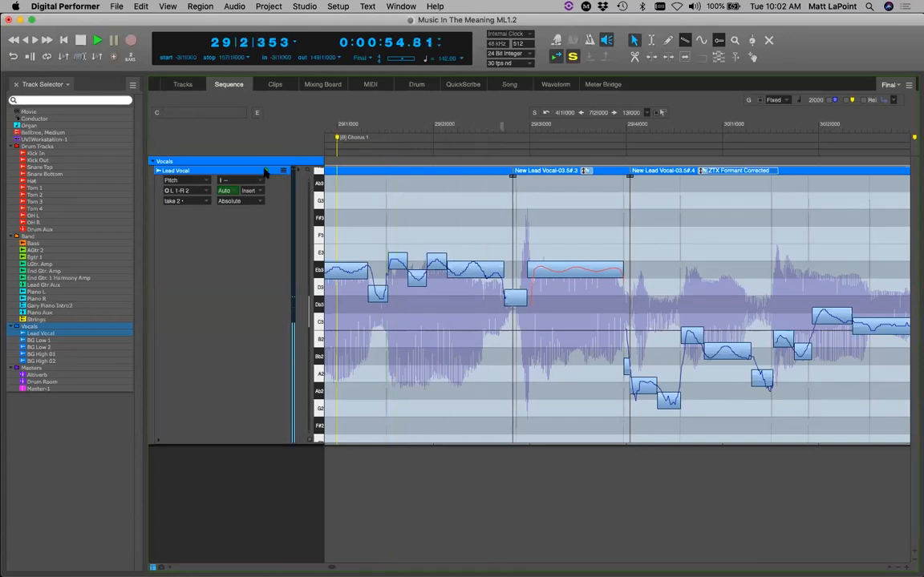
pyautogui.press('space')
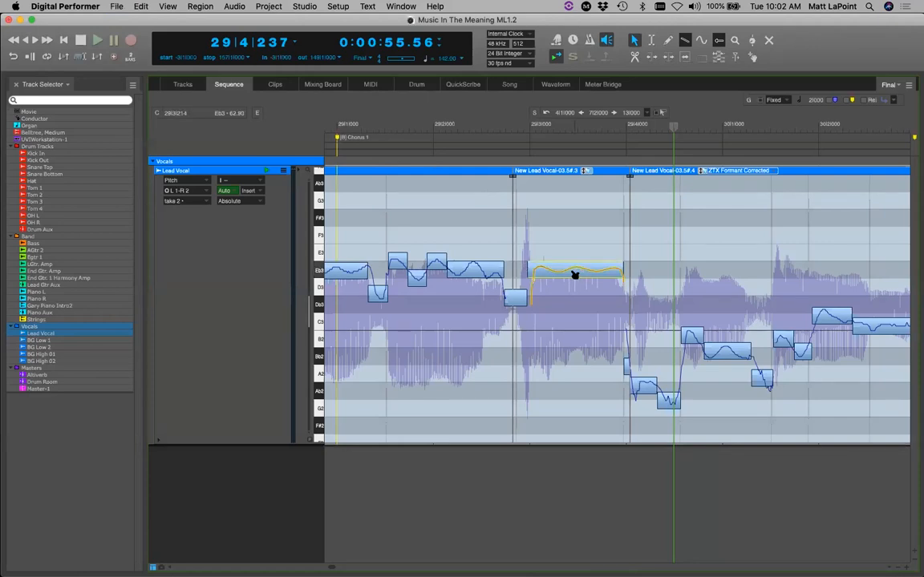
# Clear the pitch edits of the merged Eb3 segment and save the project.
pyautogui.click(234, 6)
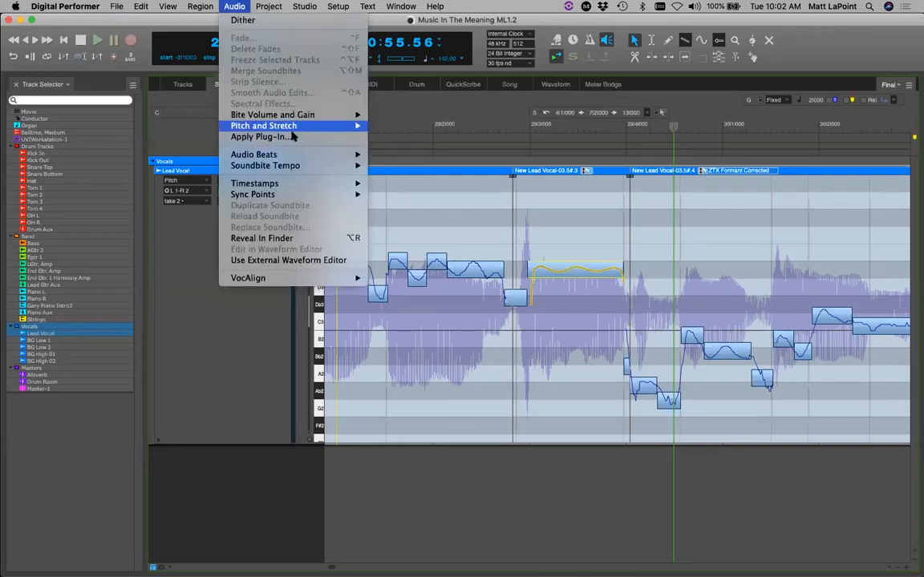
pyautogui.moveTo(337, 126)
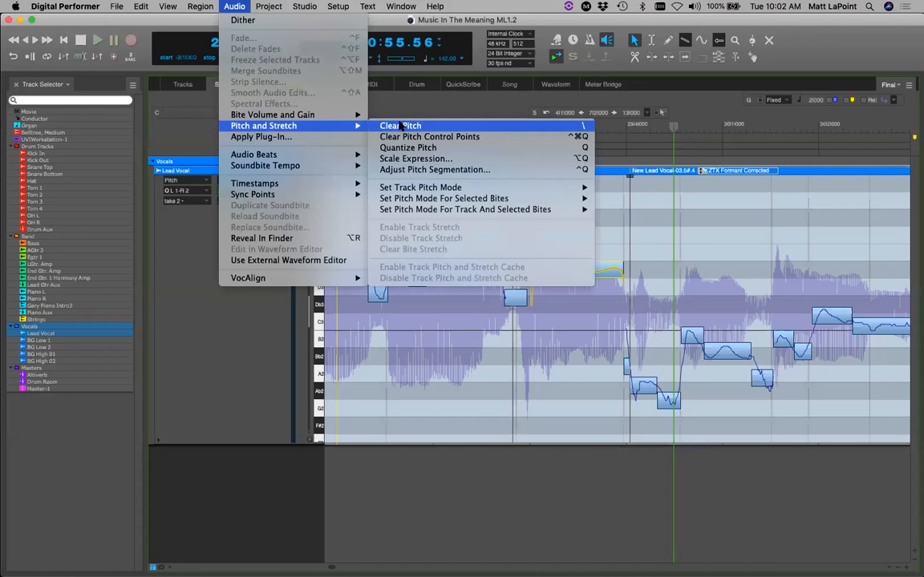
pyautogui.click(400, 126)
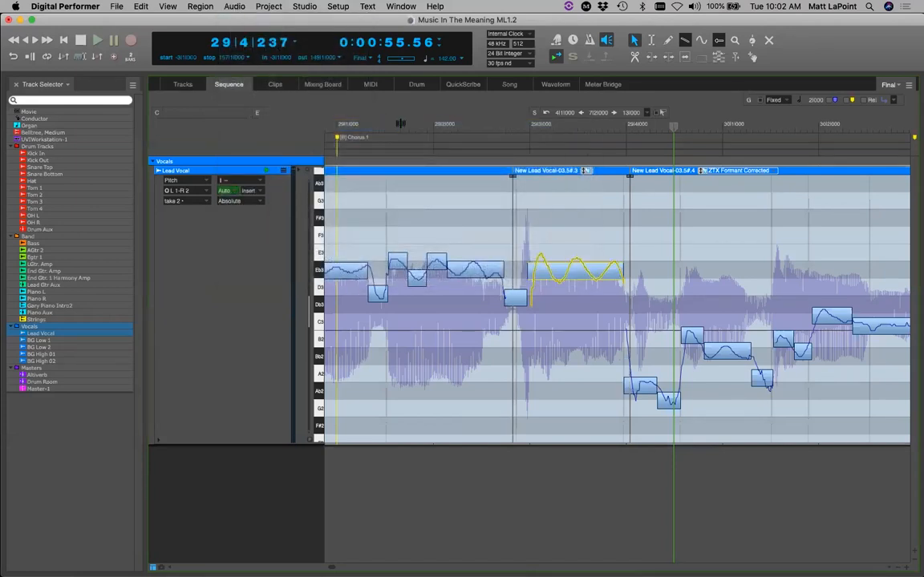
pyautogui.press('super+s')
# Switch the lead vocal back to its Soundbites layer and place the playback position at 28|3|000.
pyautogui.click(191, 182)
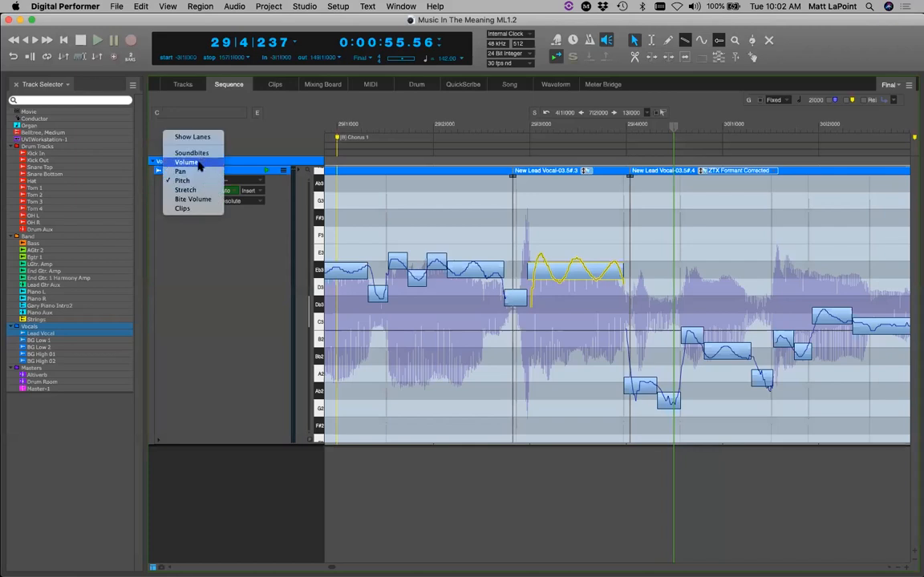
pyautogui.click(204, 153)
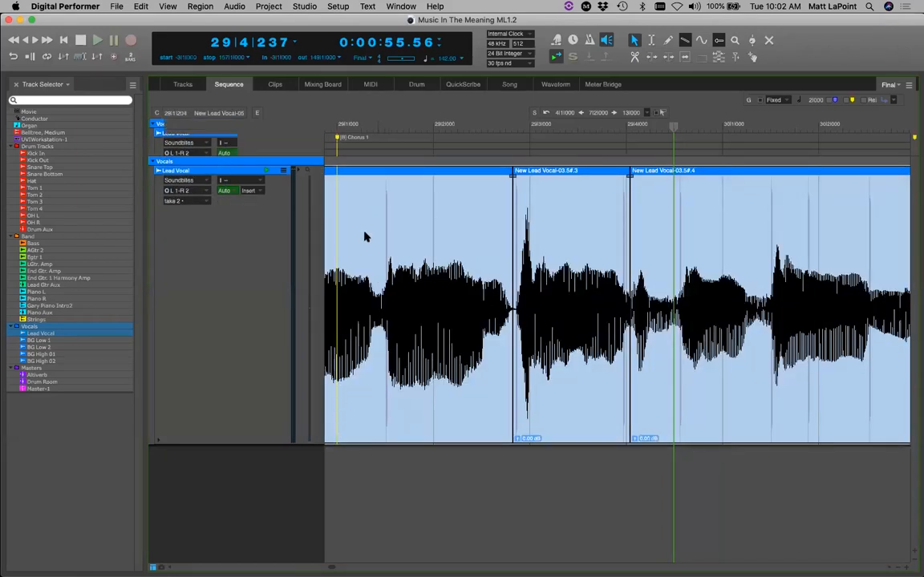
pyautogui.moveTo(357, 126); pyautogui.dragTo(414, 145)
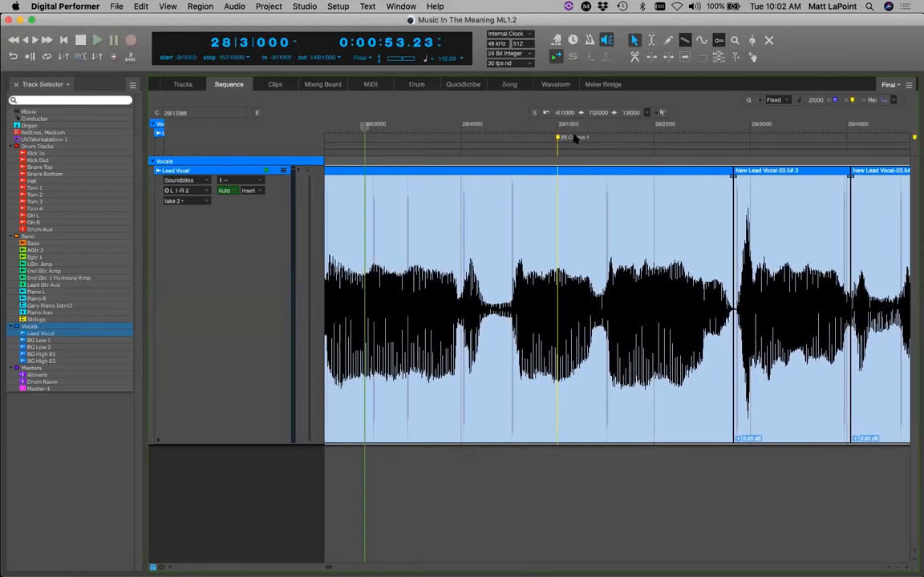
pyautogui.click(634, 57)
pyautogui.press('a')
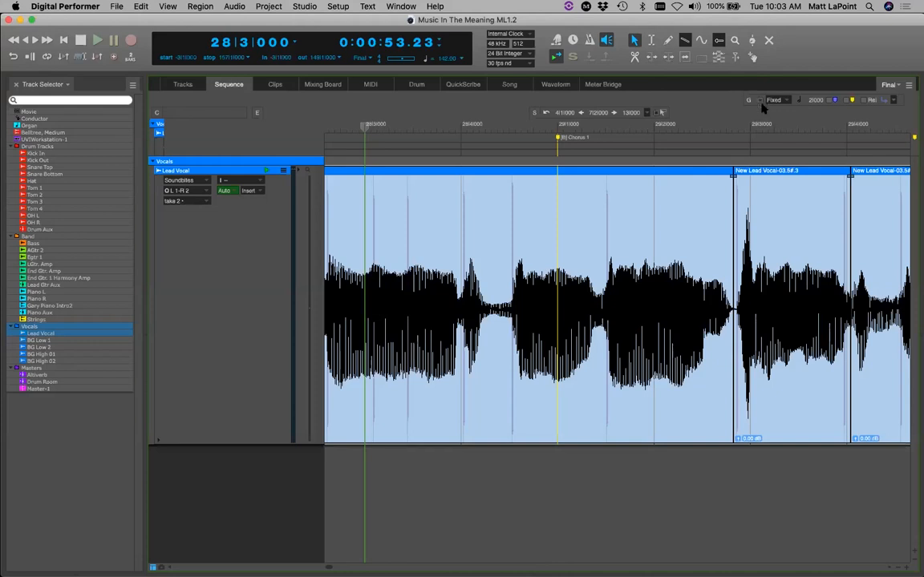
# Split the lead vocal with the Scissors tool in the pauses before and after the Chorus 1 marker.
pyautogui.click(634, 57)
pyautogui.click(498, 240)
pyautogui.press('super+bracketleft')
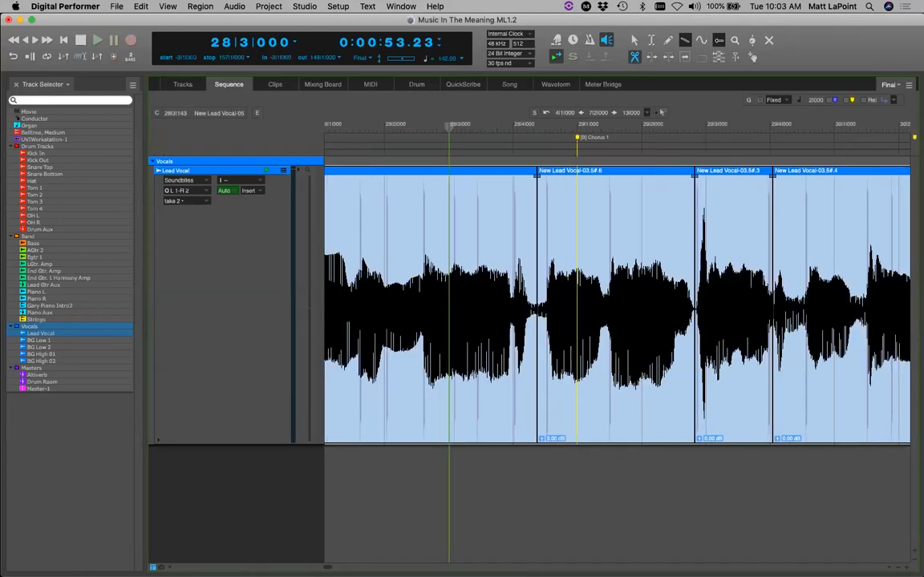
pyautogui.click(607, 265)
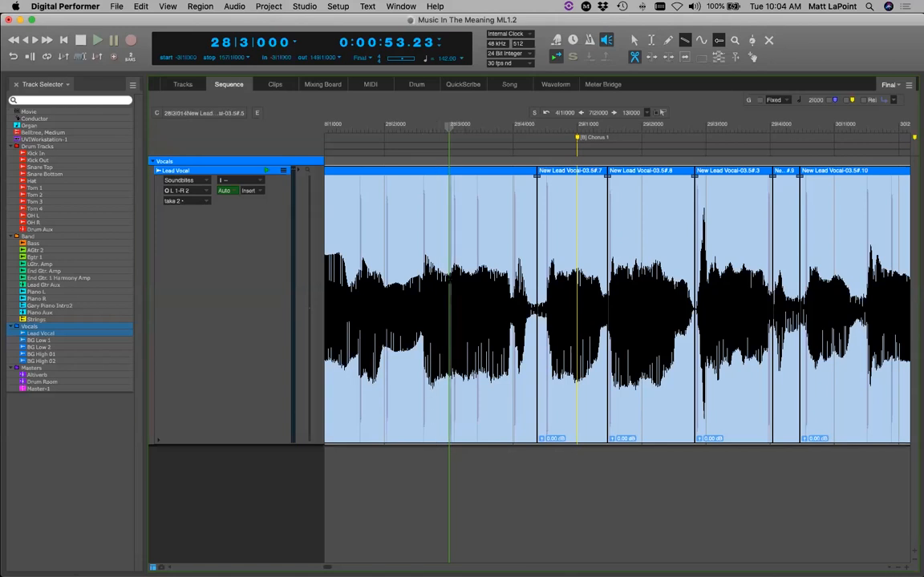
# Chop the lead vocal from just before 28|3|000 to just after 28|4|000 with five closely spaced cuts.
pyautogui.click(438, 274)
pyautogui.click(462, 274)
pyautogui.click(486, 273)
pyautogui.click(505, 274)
pyautogui.click(522, 273)
# Play the chopped lead vocal passage twice from bar 28 and return to the Arrow tool.
pyautogui.click(347, 139)
pyautogui.press('space')
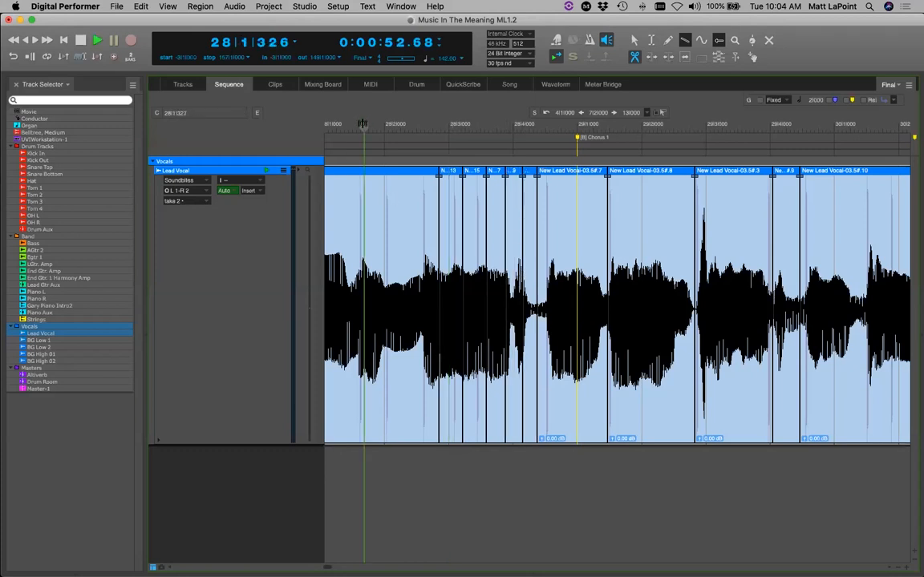
pyautogui.press('space')
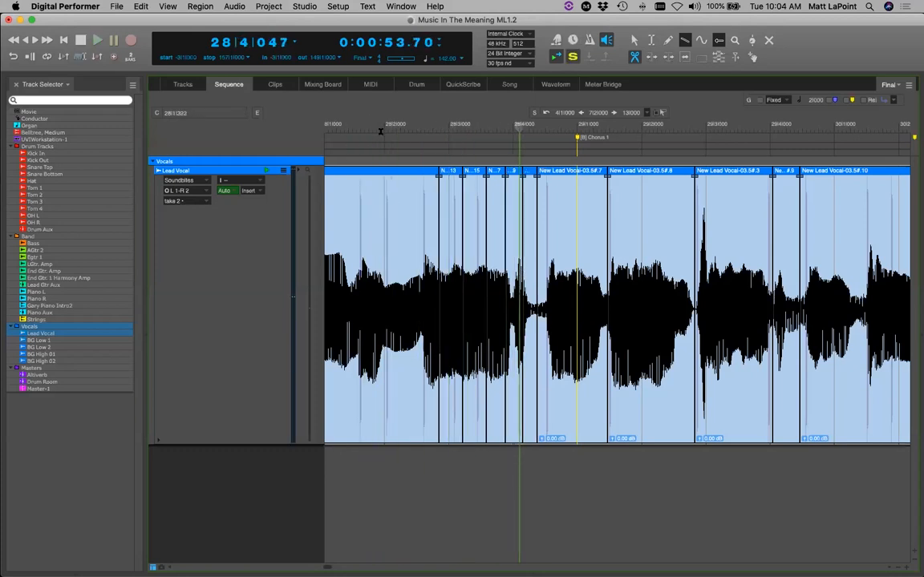
pyautogui.click(399, 125)
pyautogui.press('space')
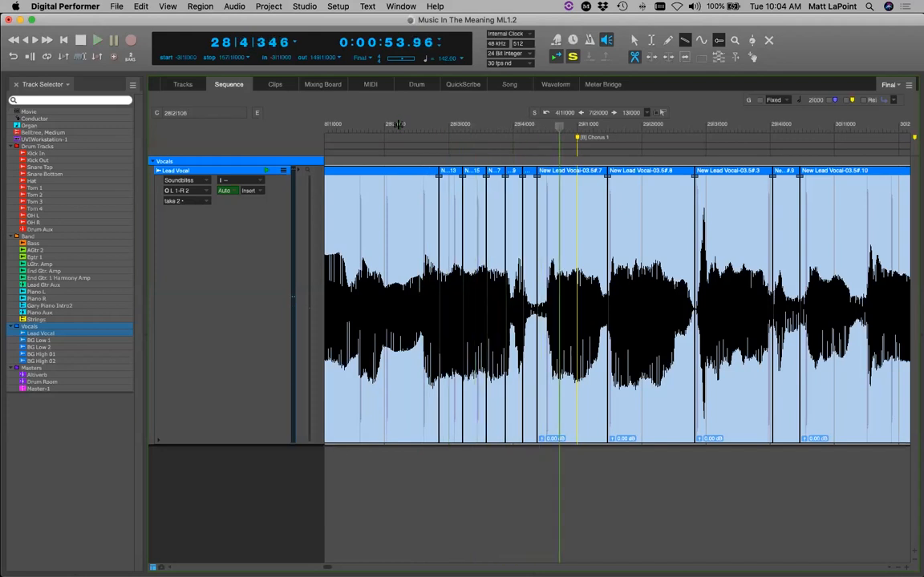
pyautogui.click(635, 40)
pyautogui.press('super+shift+y')
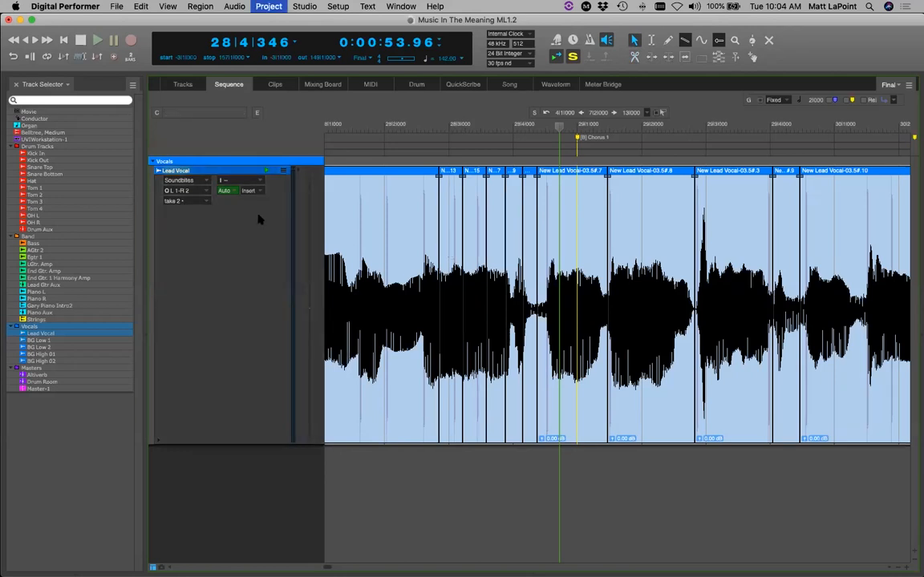
# Add an audio track below the lead vocal and try moving the short soundbite at 28|3|000 onto it and back.
pyautogui.moveTo(267, 488); pyautogui.dragTo(265, 533)
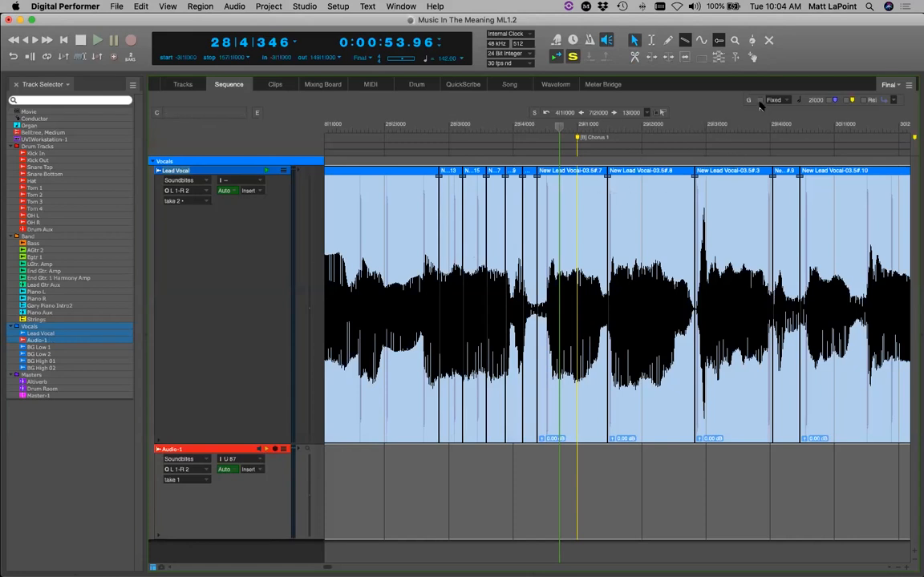
pyautogui.moveTo(451, 255); pyautogui.dragTo(440, 466)
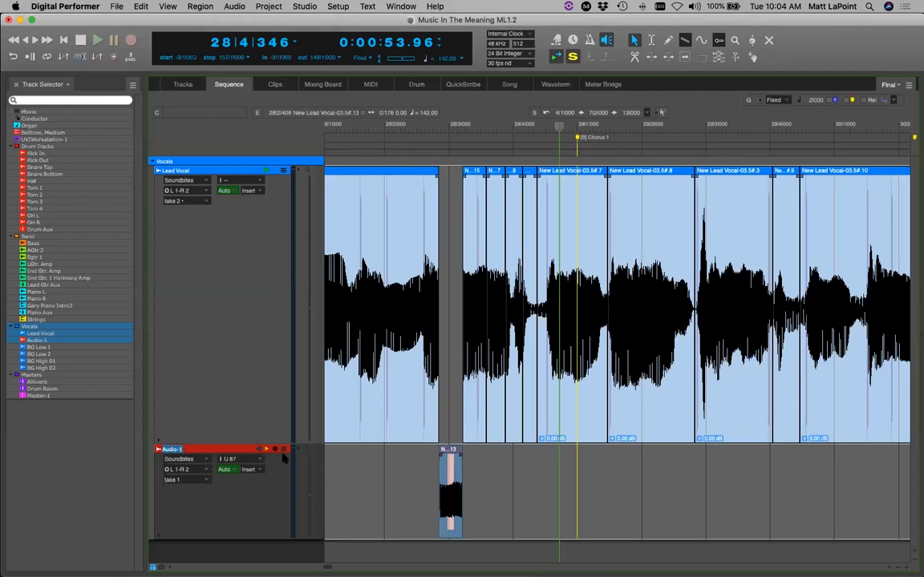
pyautogui.moveTo(450, 489); pyautogui.dragTo(450, 305)
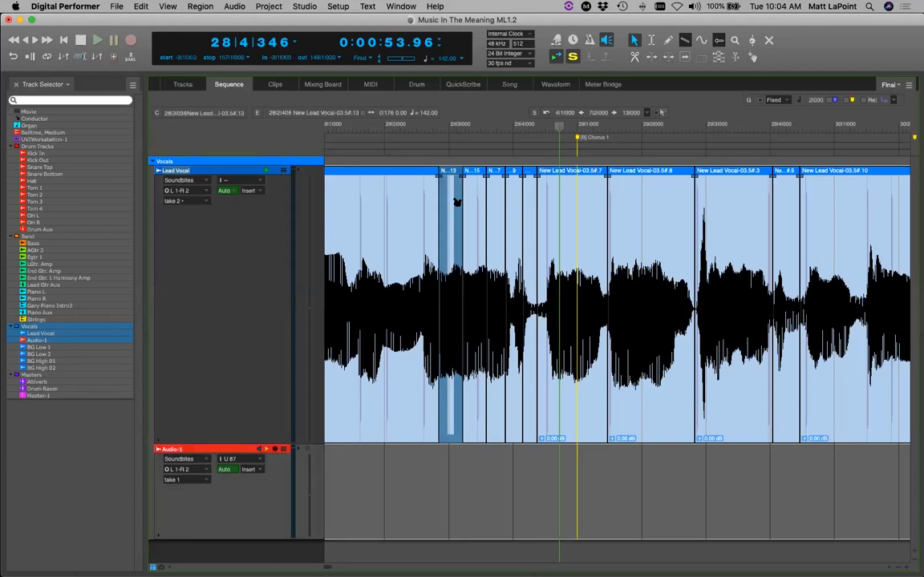
pyautogui.press('super+bracketright')
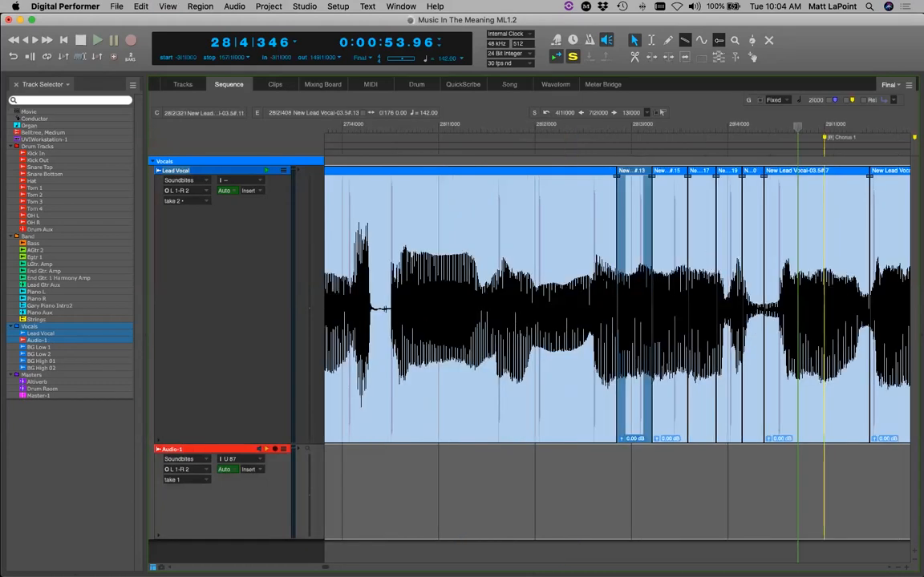
pyautogui.moveTo(633, 337); pyautogui.dragTo(639, 472)
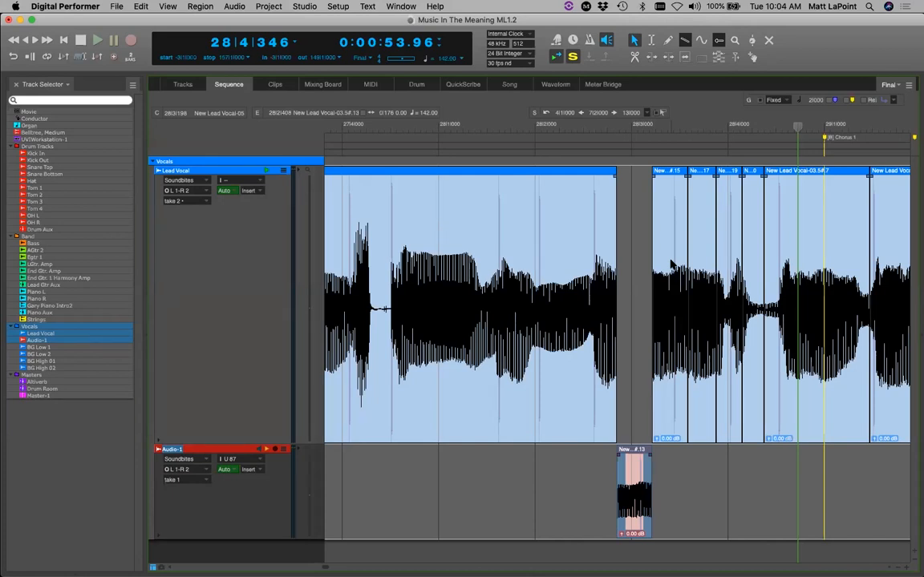
pyautogui.press('super+z')
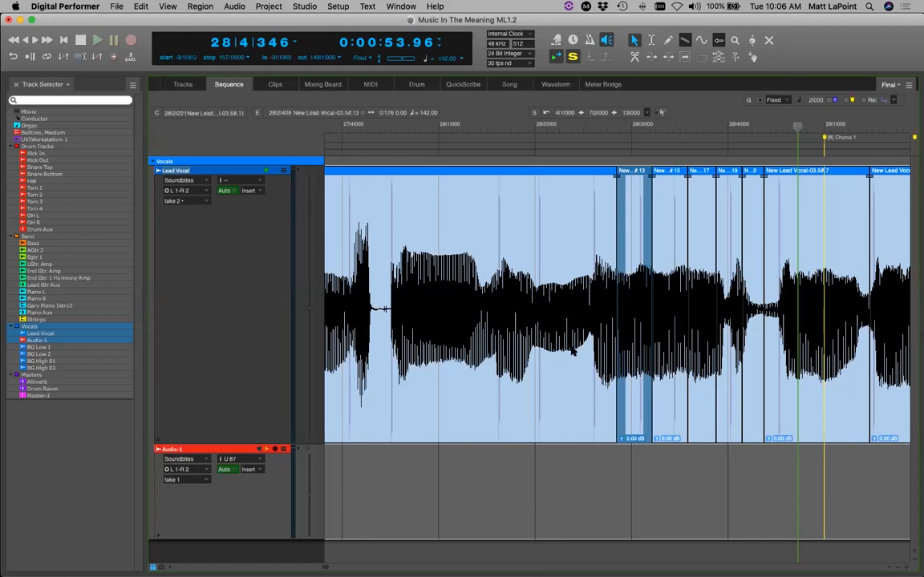
# Undo the soundbite moves, the added audio track and the last lead vocal splits before 28|4|000.
pyautogui.click(458, 447)
pyautogui.press('super+z')
pyautogui.press('super+z')
pyautogui.press('super+z')
pyautogui.press('super+z')
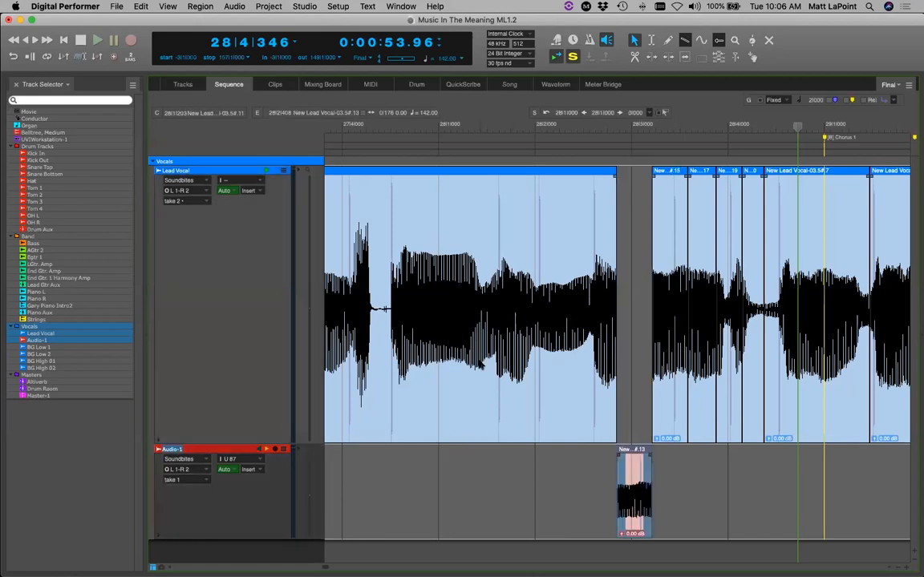
pyautogui.press('super+z')
pyautogui.press('super+z')
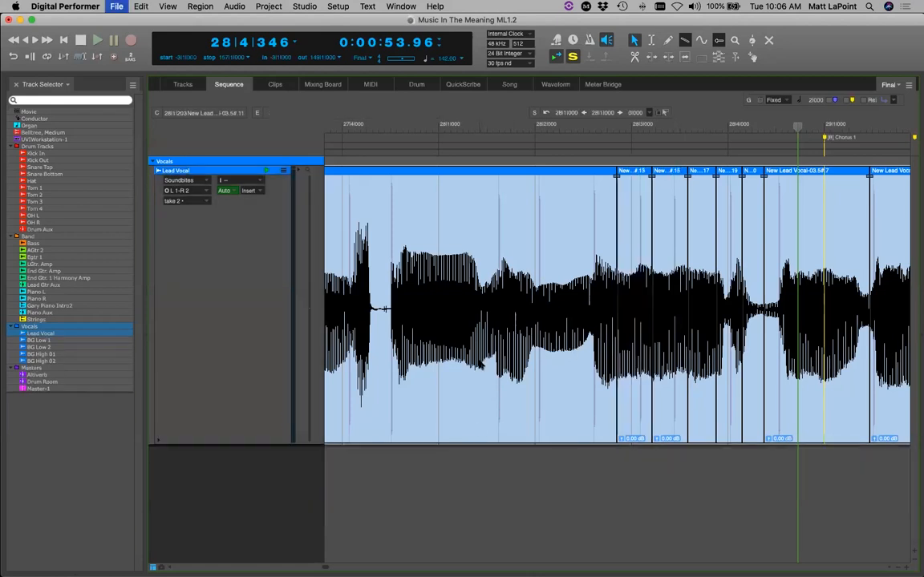
pyautogui.press('super+z')
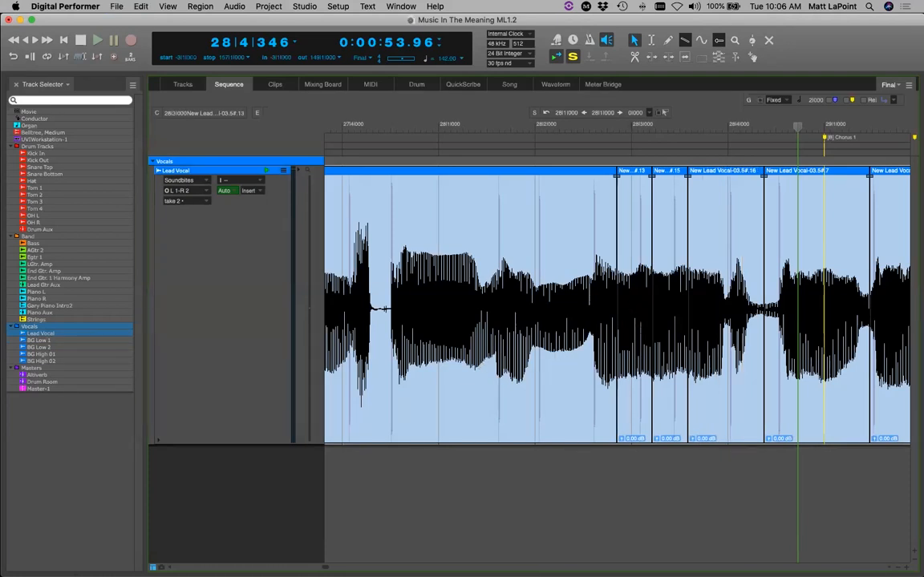
pyautogui.press('super+z')
pyautogui.press('super+z')
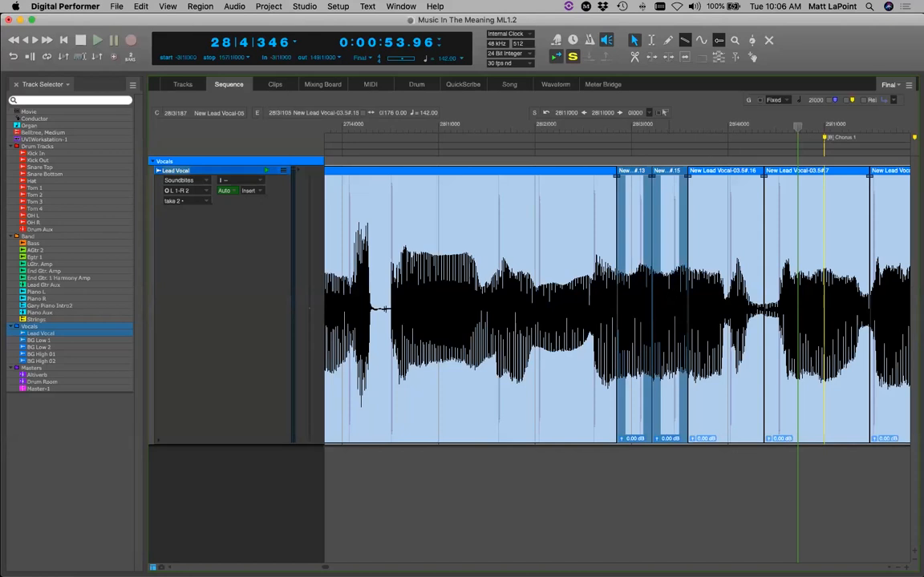
# Rejoin the three short lead vocal soundbites between 28|3|000 and the Chorus 1 marker with Heal Separation.
pyautogui.click(142, 8)
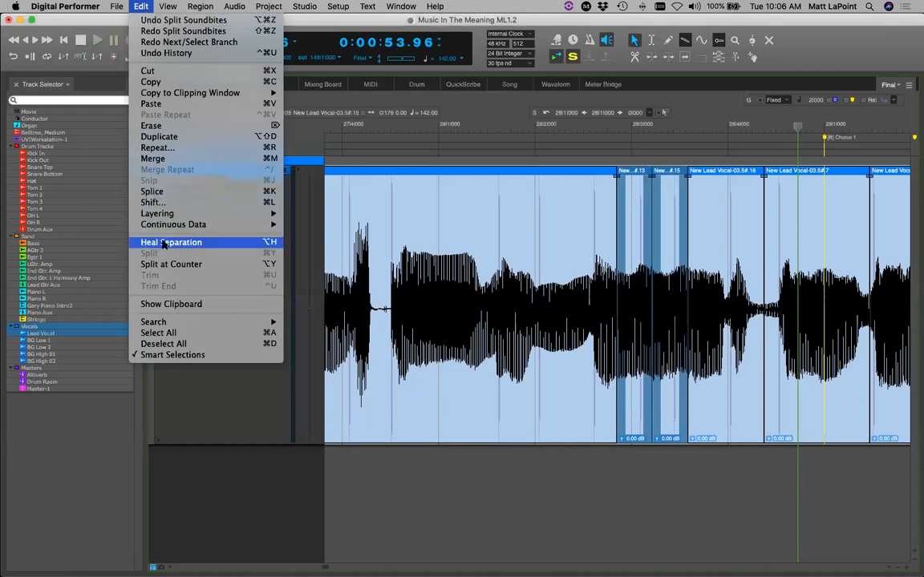
pyautogui.click(163, 243)
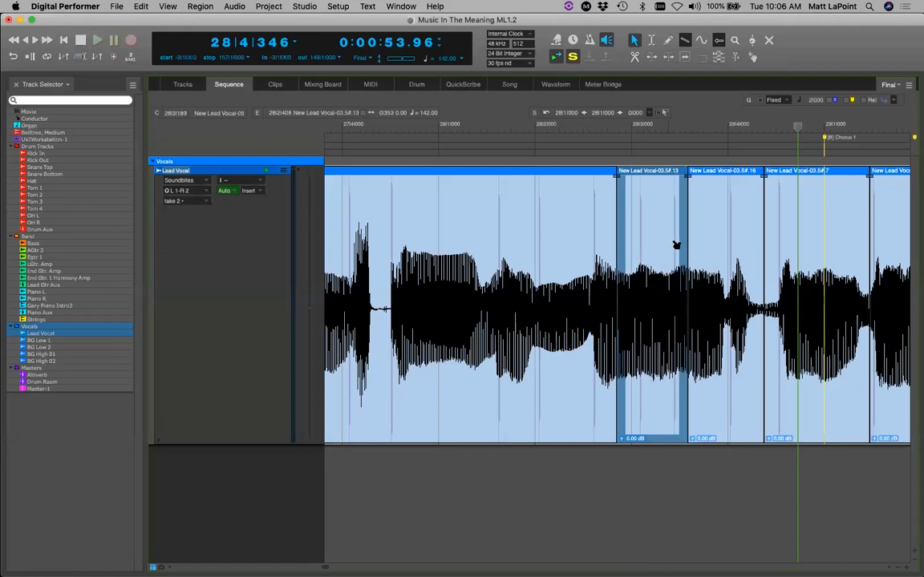
pyautogui.keyDown('shift'); pyautogui.click(710, 252); pyautogui.keyUp('shift')
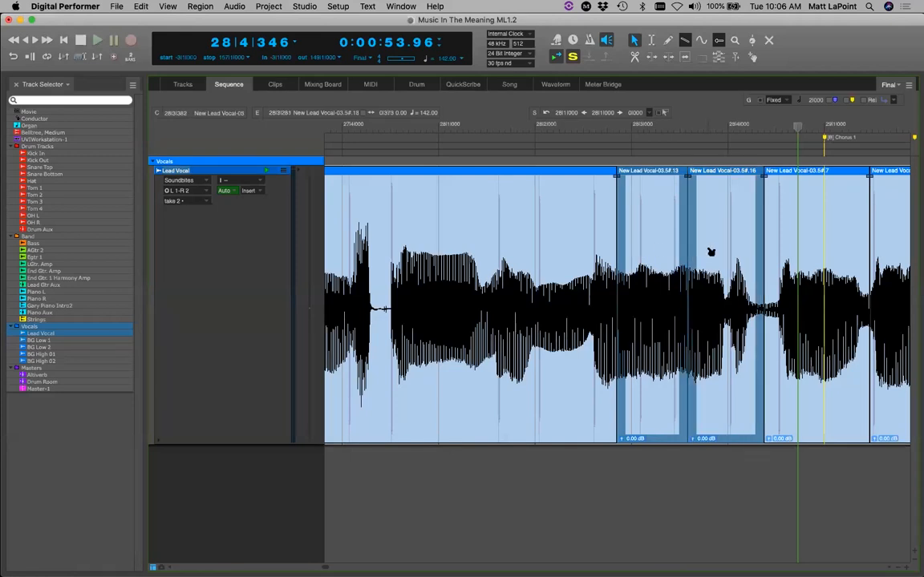
pyautogui.click(147, 6)
pyautogui.moveTo(224, 211)
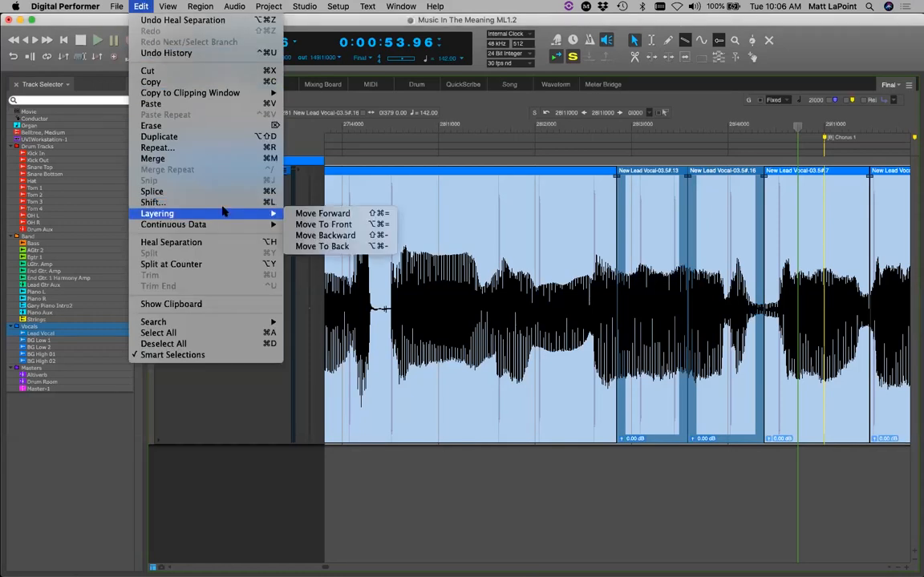
pyautogui.click(203, 242)
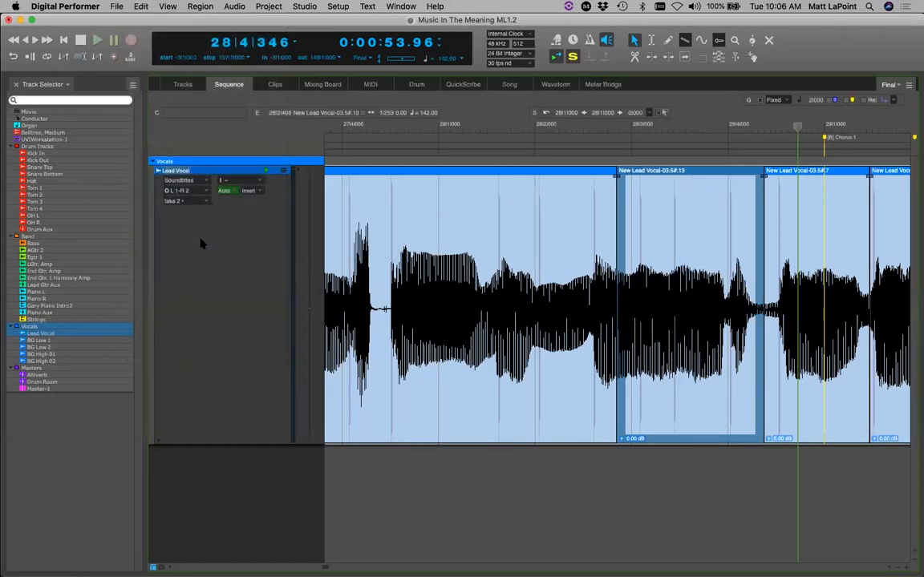
# Save the project and return to the lead vocal in the Sequence editor.
pyautogui.press('super+s')
pyautogui.click(555, 465)
pyautogui.press('super+s')
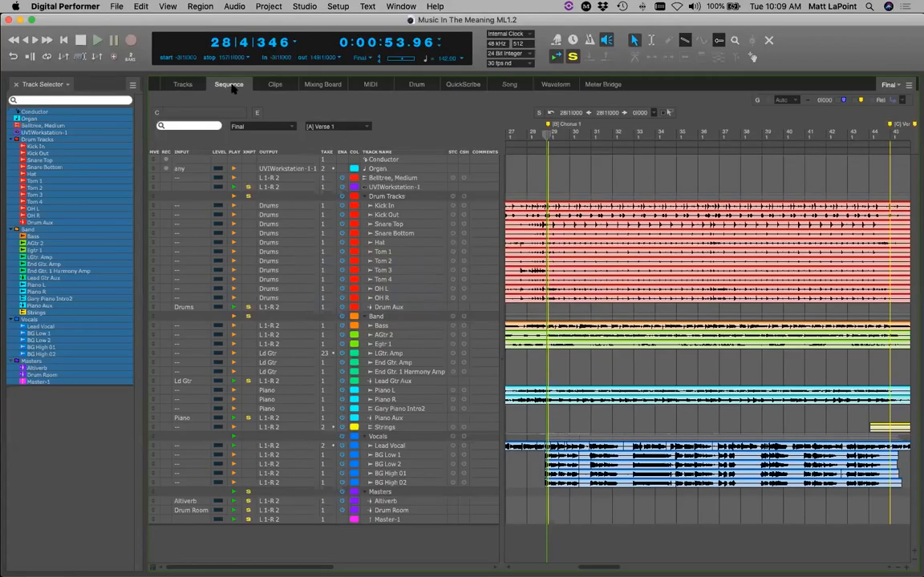
pyautogui.click(229, 84)
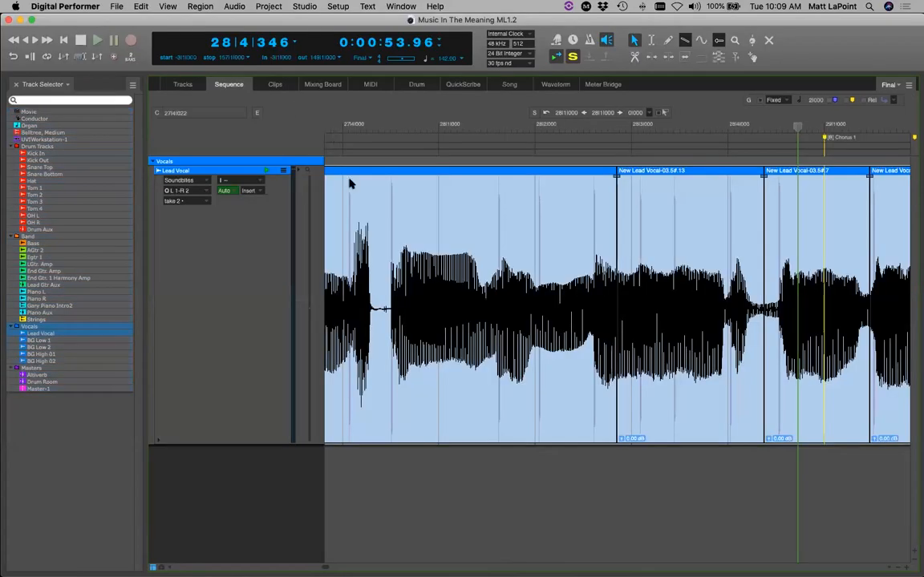
# Select a time range on the lead vocal ending at 28|3|000 and set its start to 26|1|000.
pyautogui.moveTo(437, 312); pyautogui.dragTo(631, 313)
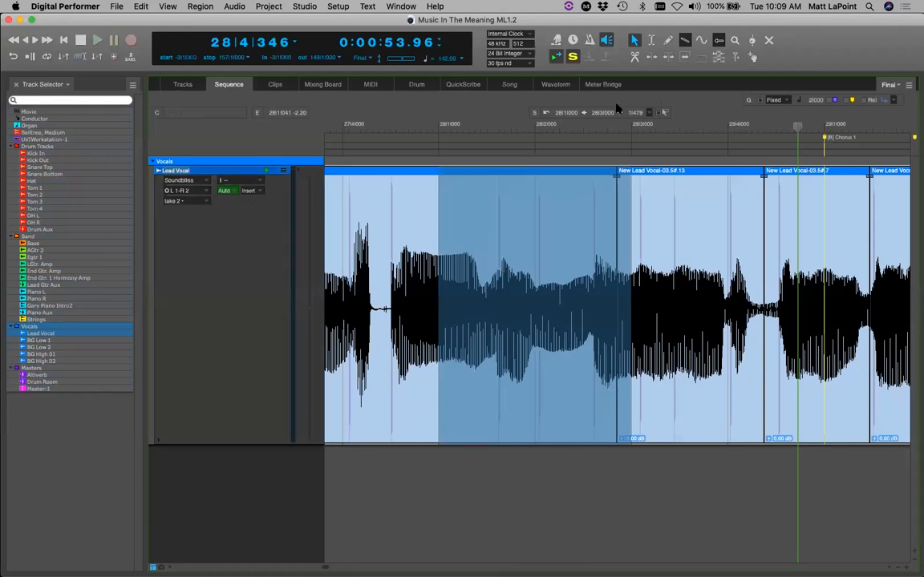
pyautogui.click(561, 117)
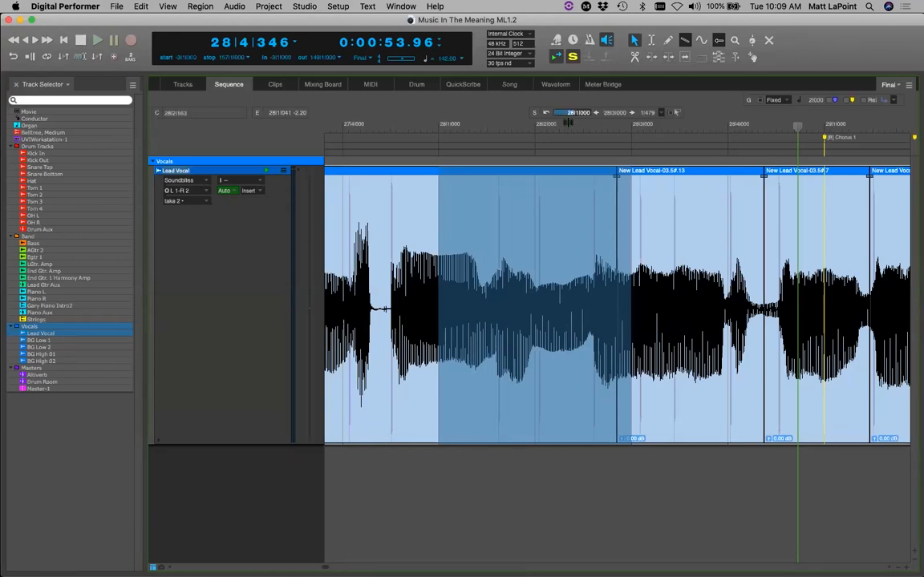
pyautogui.write('27')
pyautogui.press('Return')
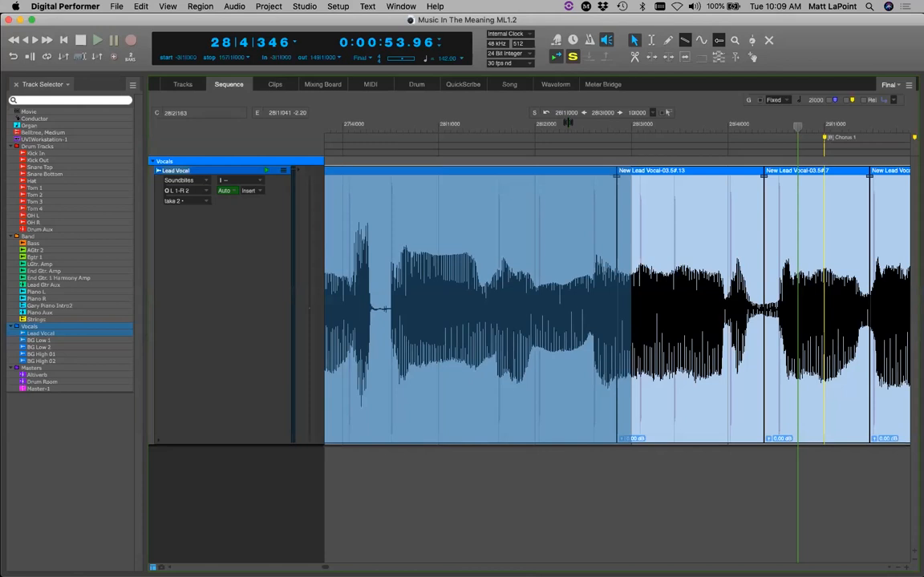
pyautogui.press('super+bracketleft')
pyautogui.press('super+bracketleft')
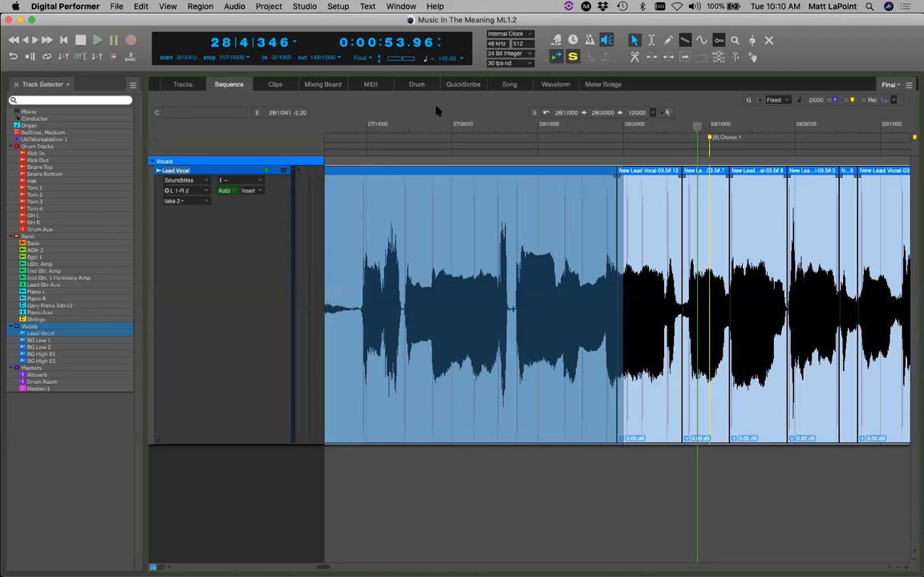
pyautogui.hotkey('shift', 'l')
pyautogui.moveTo(464, 73); pyautogui.dragTo(448, 74)
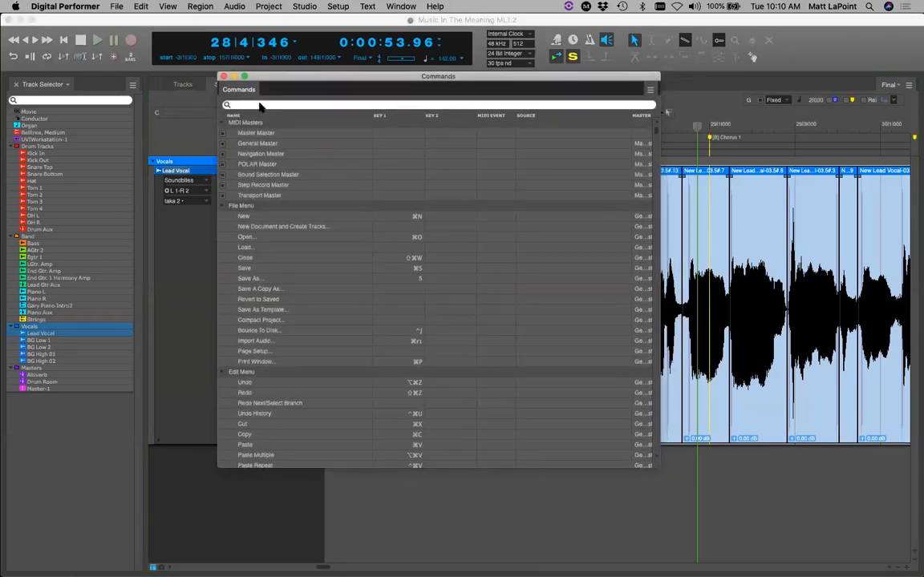
pyautogui.click(223, 76)
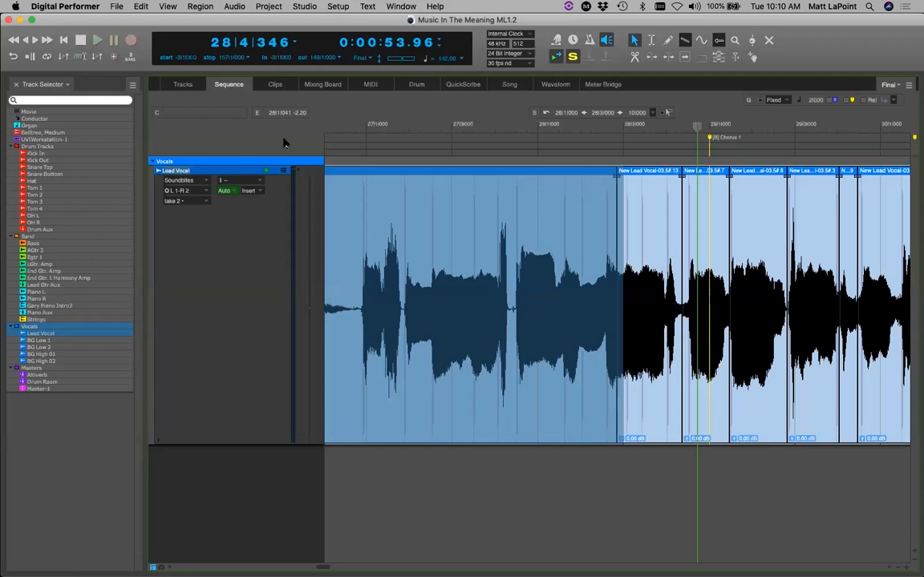
# Search the Commands window for "selection" and review the key bindings for moving and extending selections.
pyautogui.hotkey('shift', 'l')
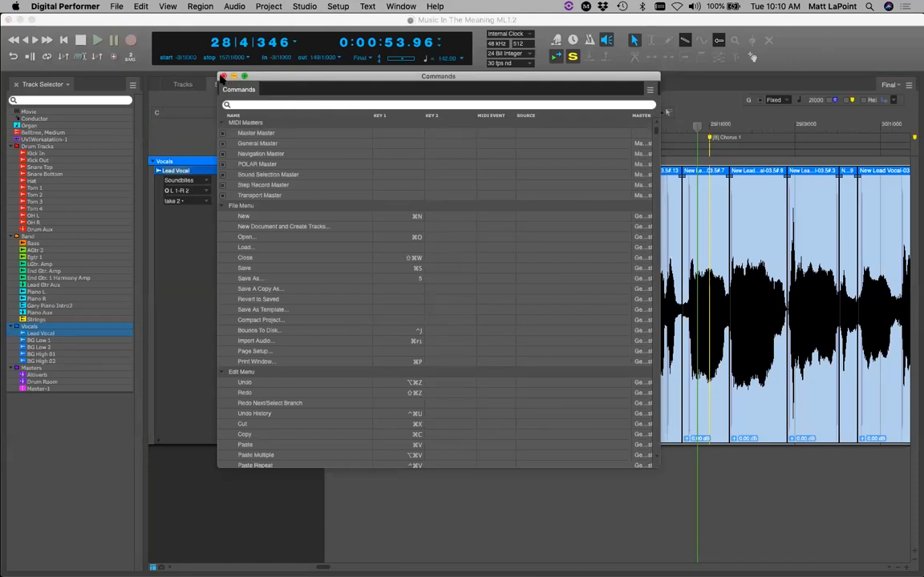
pyautogui.write('s')
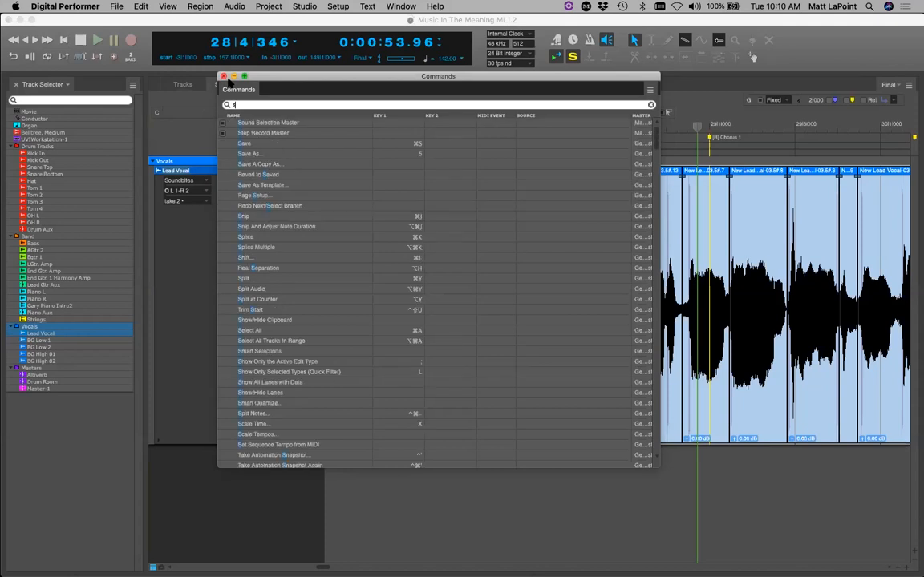
pyautogui.write('election')
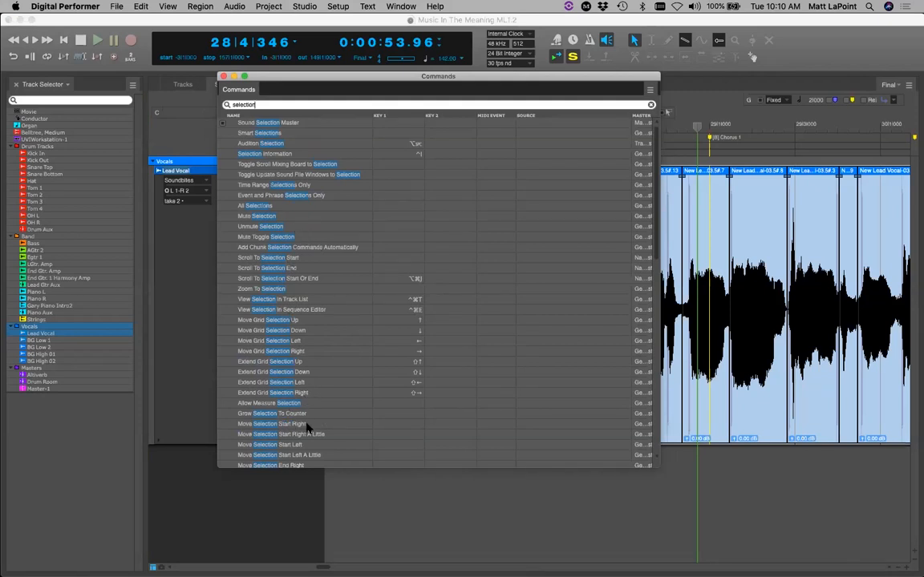
pyautogui.scroll(-3, 309, 429)
pyautogui.scroll(-4, 311, 439)
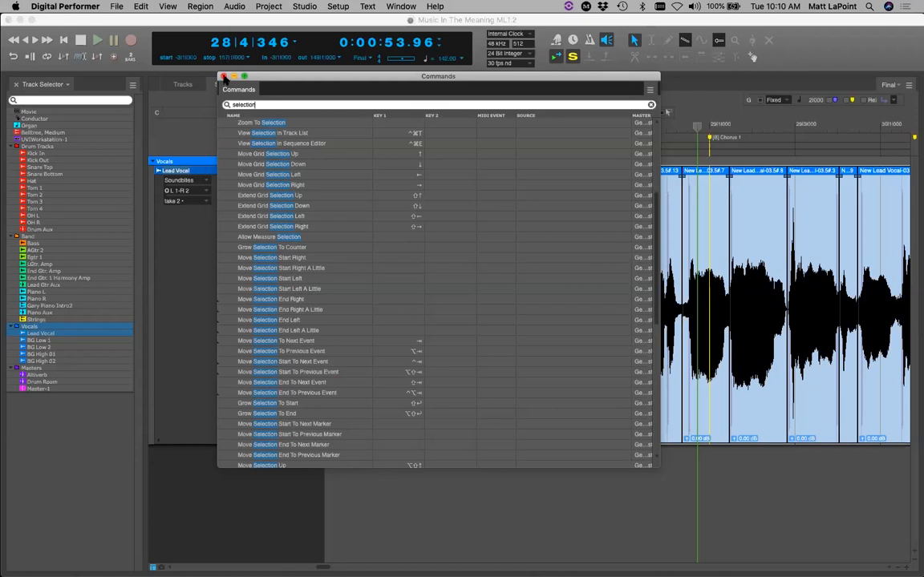
pyautogui.click(223, 77)
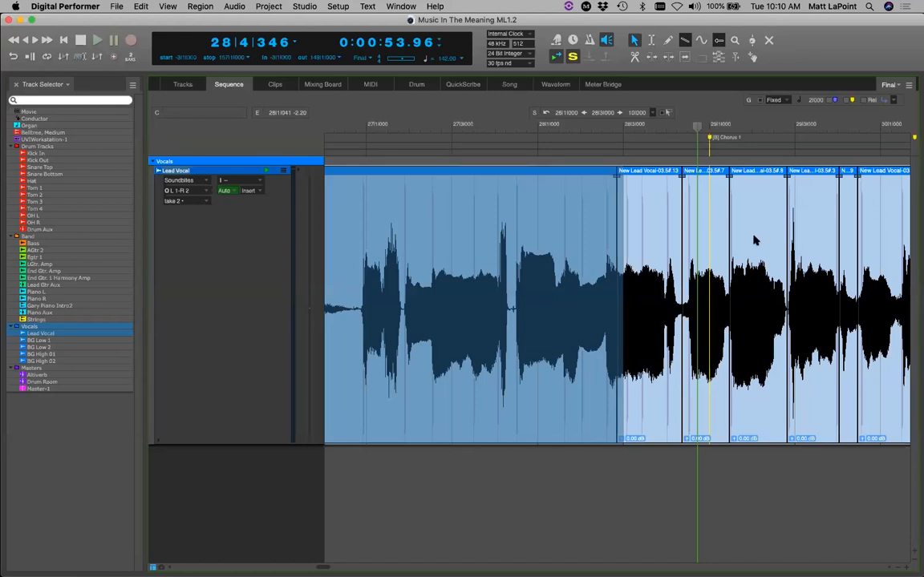
# Clear the time range selection on the lead vocal, hide Digital Performer and bring it back to the front.
pyautogui.click(515, 473)
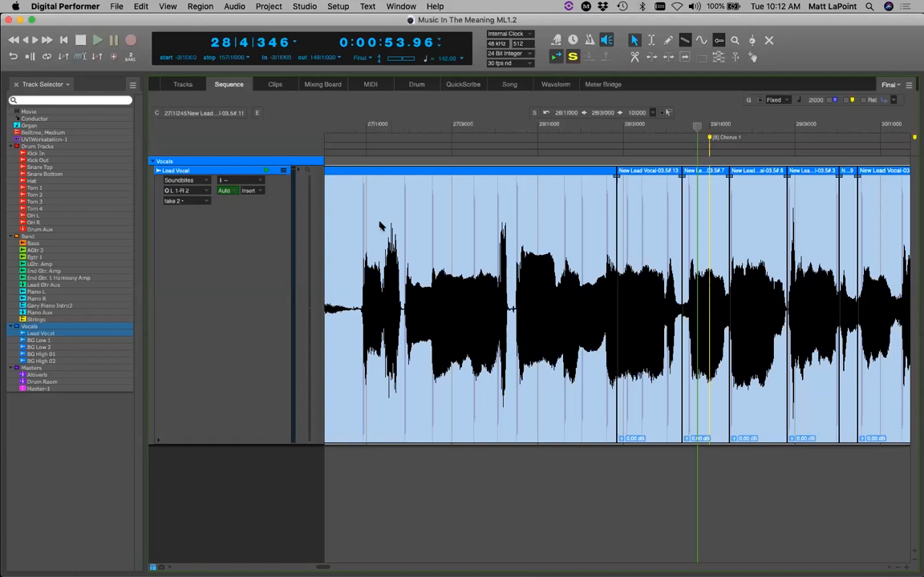
pyautogui.press('super+h')
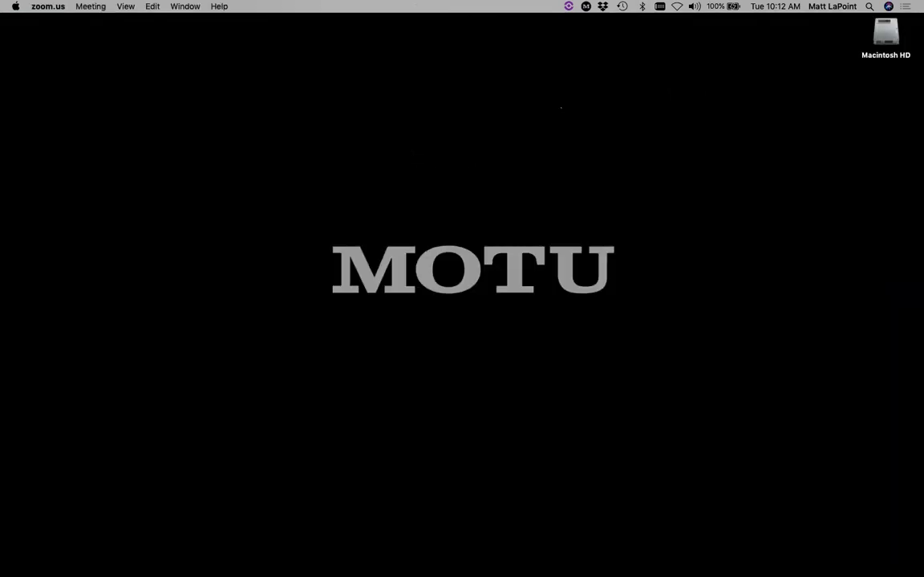
pyautogui.press('super+Tab')
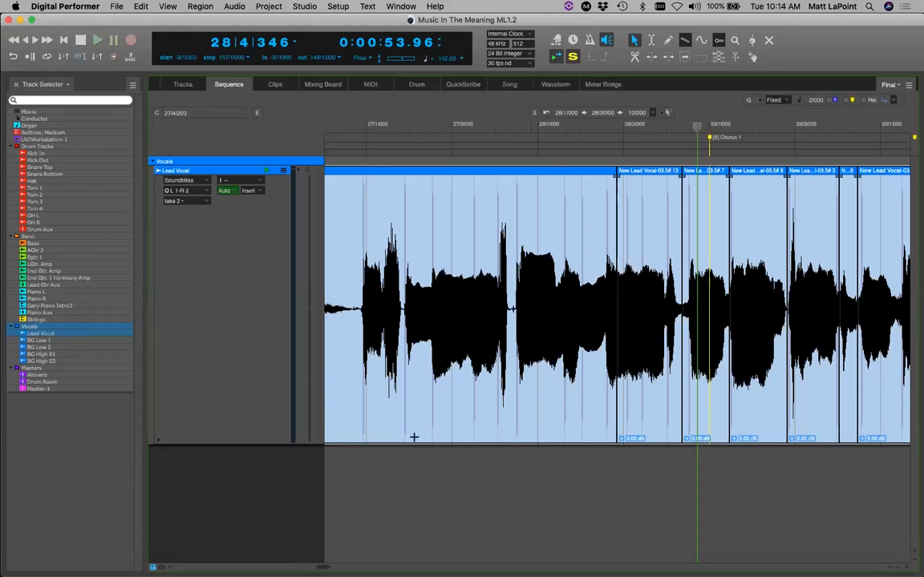
# Move the playback position to bar 10 of the lead vocal.
pyautogui.press('.')
pyautogui.write('10')
pyautogui.press('Return')
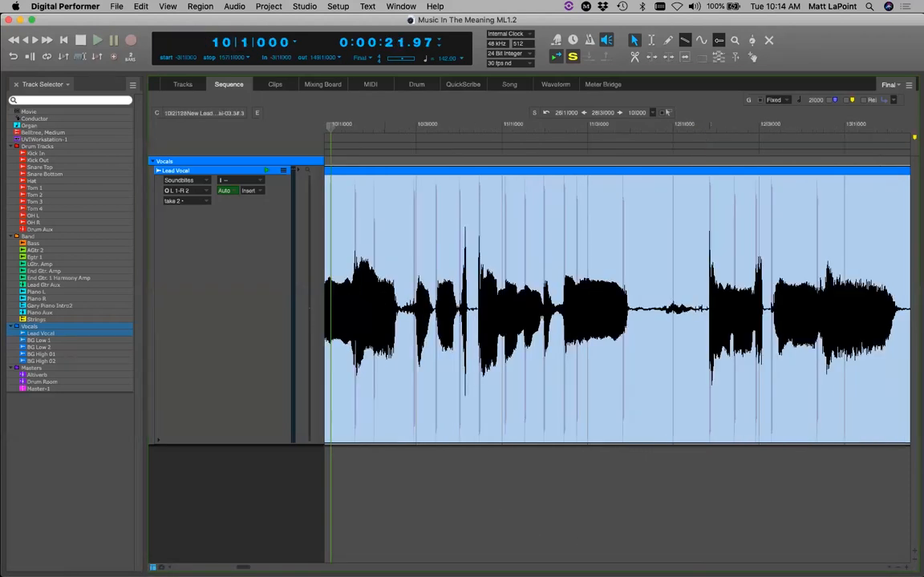
pyautogui.press('super+bracketleft')
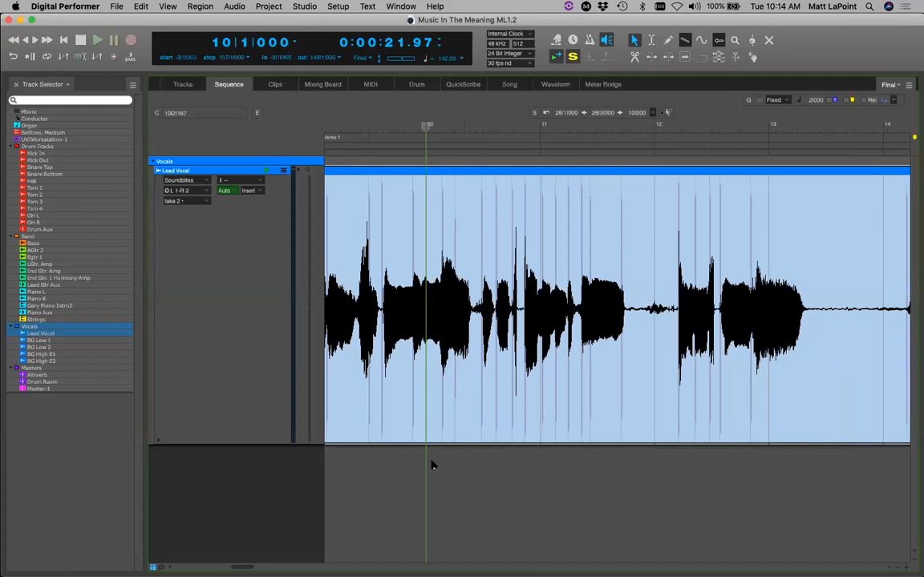
# Show the four background vocal tracks in the Sequence editor and go to their soundbite endings around bar 45.
pyautogui.moveTo(249, 567); pyautogui.dragTo(267, 567)
pyautogui.moveTo(40, 340); pyautogui.dragTo(42, 361)
pyautogui.moveTo(258, 567); pyautogui.dragTo(405, 565)
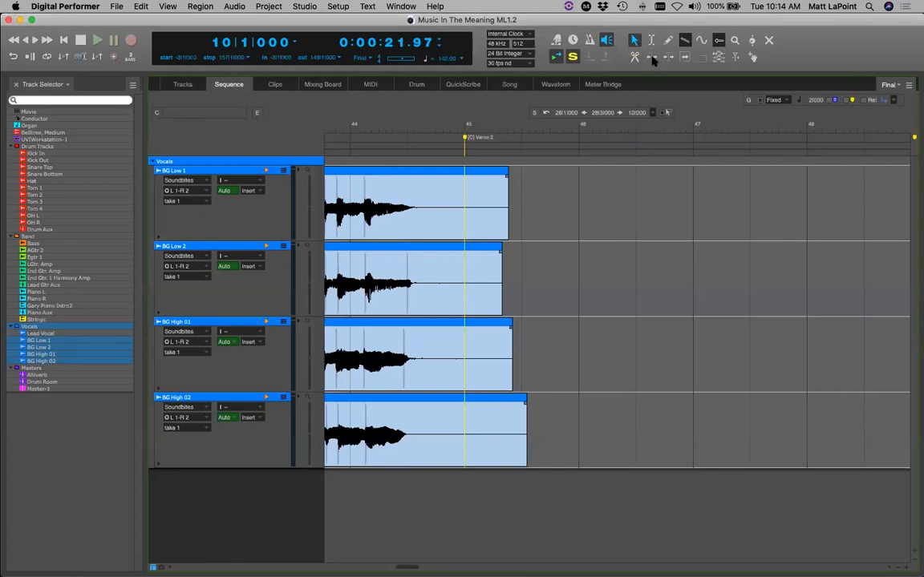
# Trim the soundbite endings on BG Low 1, BG Low 2, BG High 01 and BG High 02 back to about 44|3|280.
pyautogui.click(651, 57)
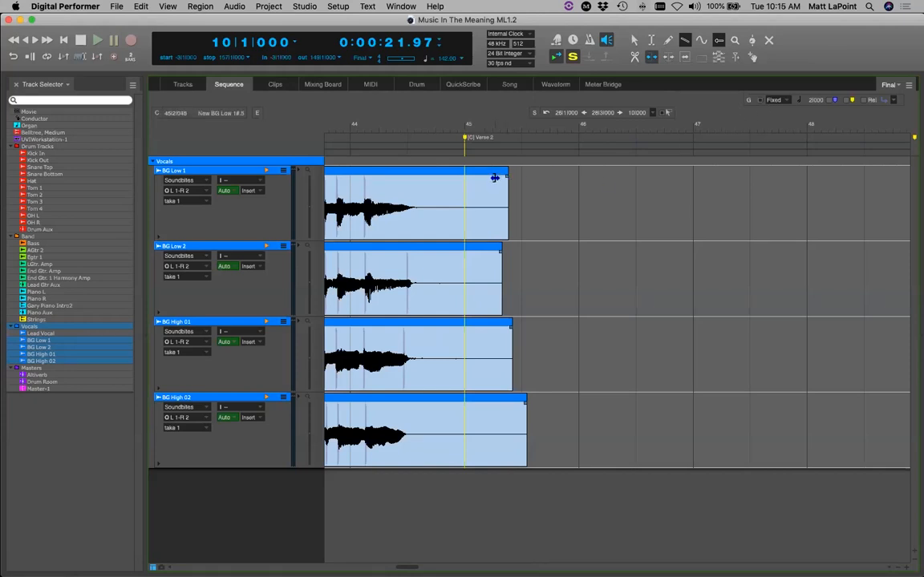
pyautogui.click(423, 201)
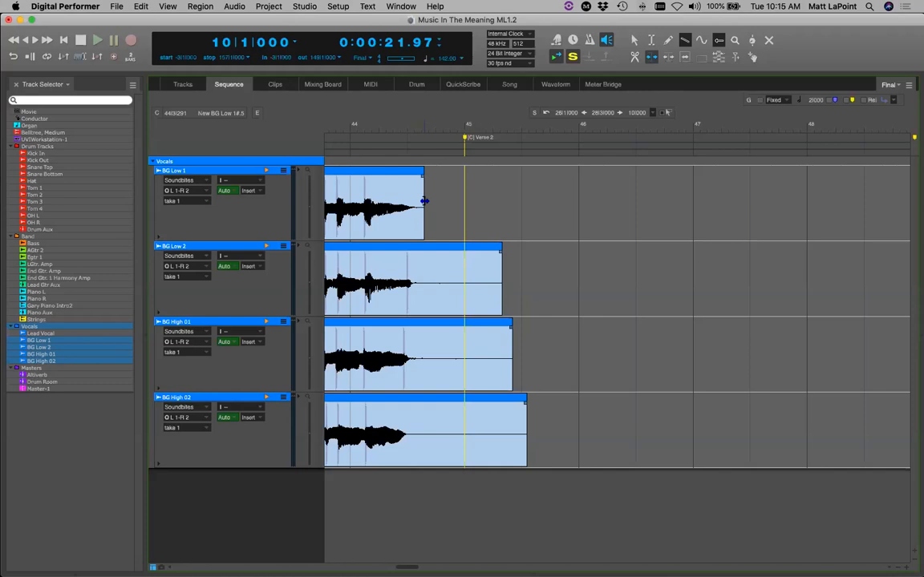
pyautogui.click(422, 282)
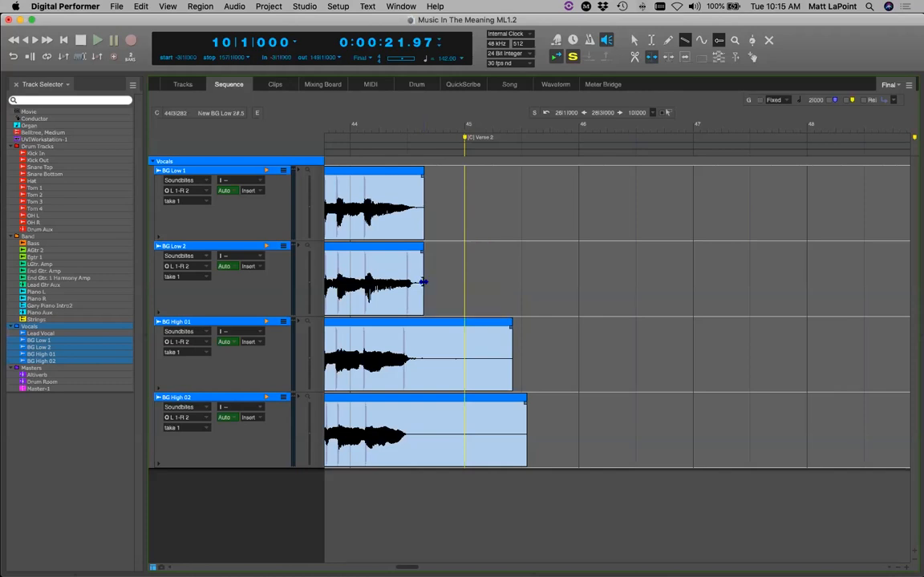
pyautogui.click(422, 338)
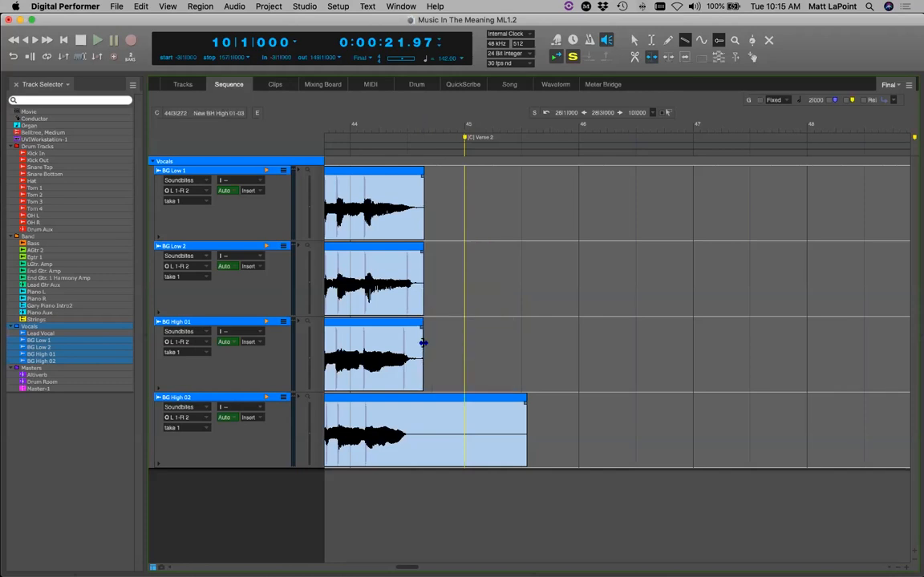
pyautogui.click(420, 413)
# Trim the starts of the four background vocal soundbites at Chorus 2 to about 64|4|150, just before the singing begins.
pyautogui.hscroll(-3, 358, 509)
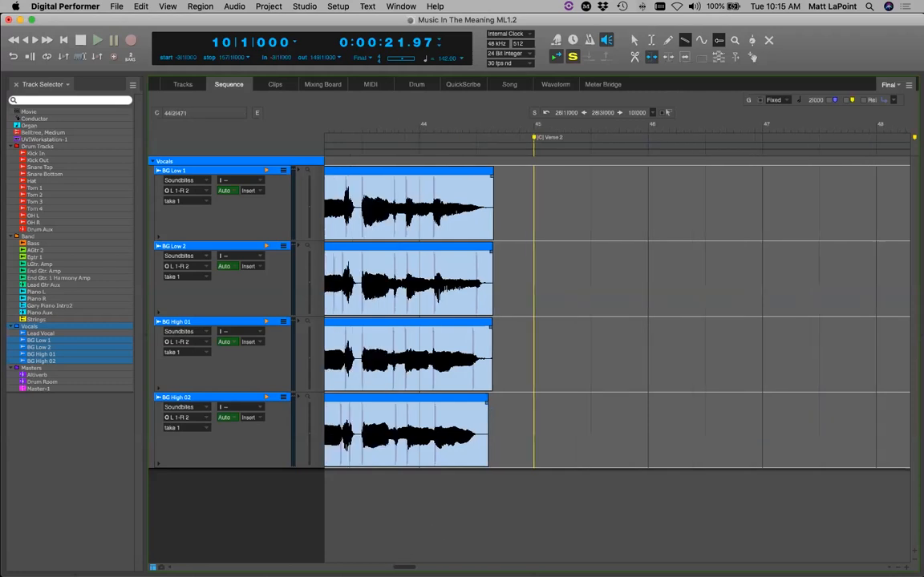
pyautogui.hscroll(-15, 357, 509)
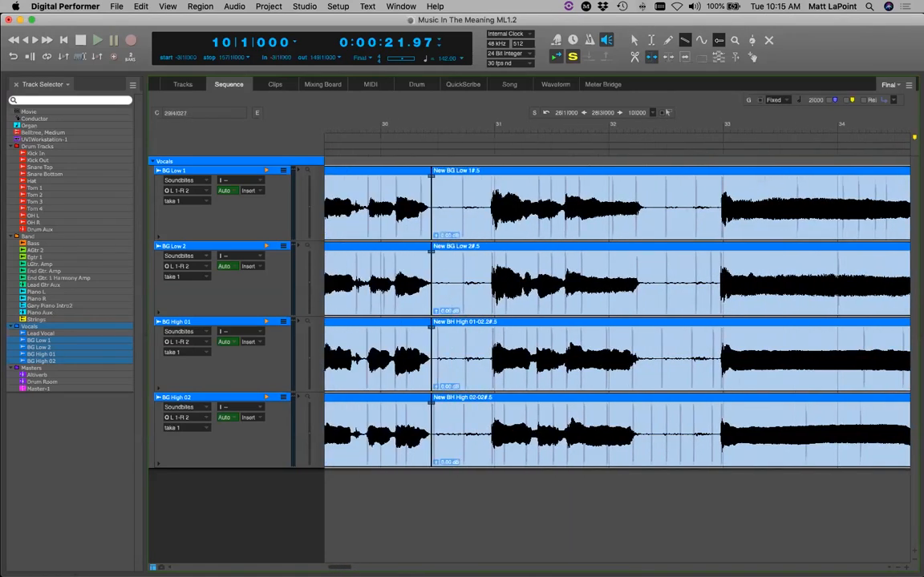
pyautogui.hscroll(-10, 618, 317)
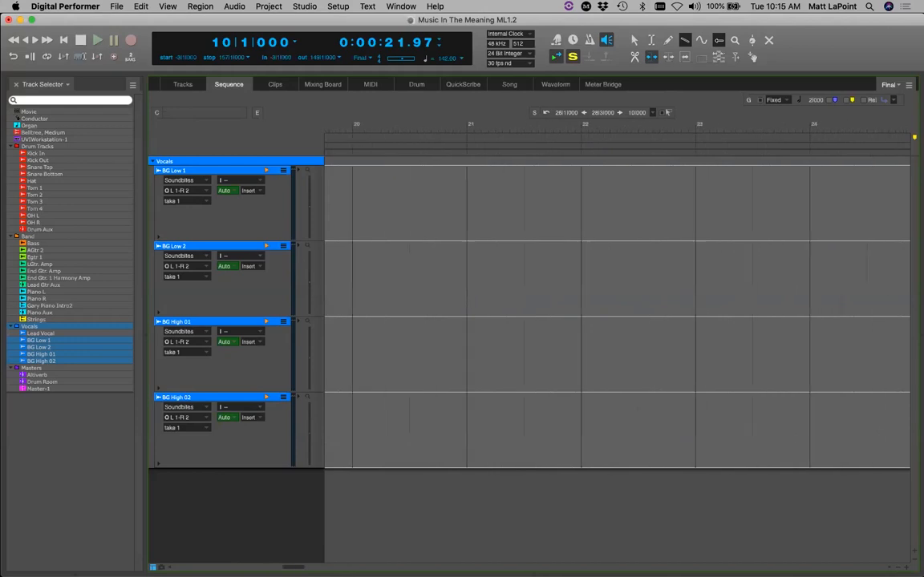
pyautogui.hscroll(20, 618, 317)
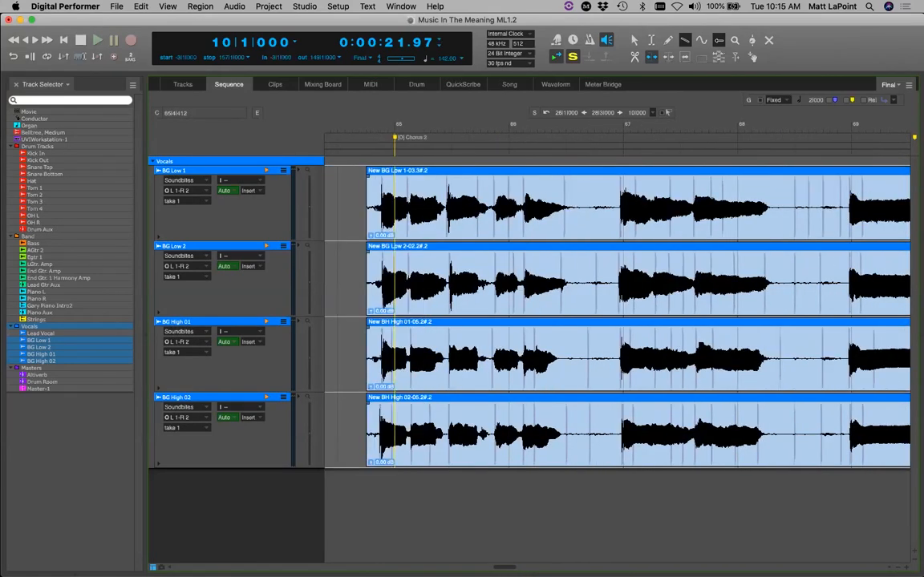
pyautogui.hscroll(-2, 417, 457)
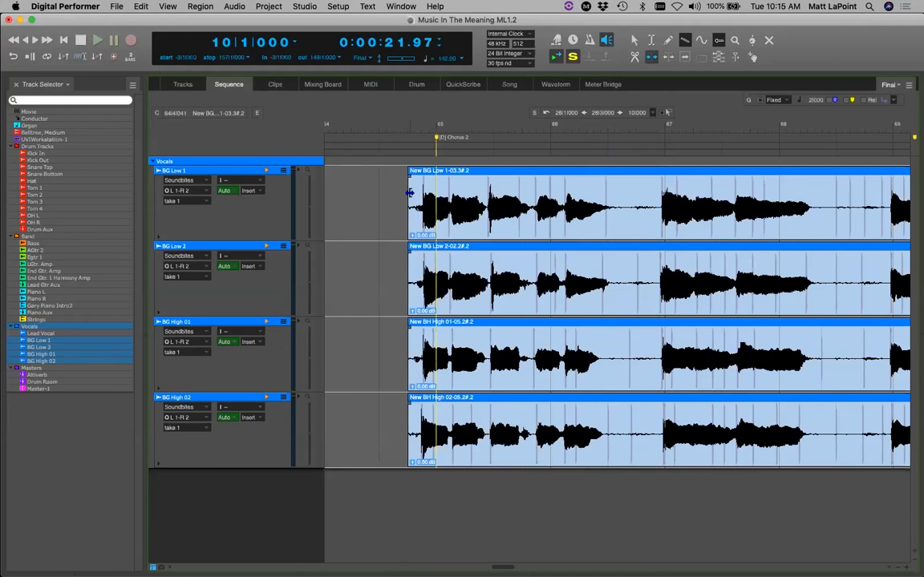
pyautogui.moveTo(409, 192); pyautogui.dragTo(419, 193)
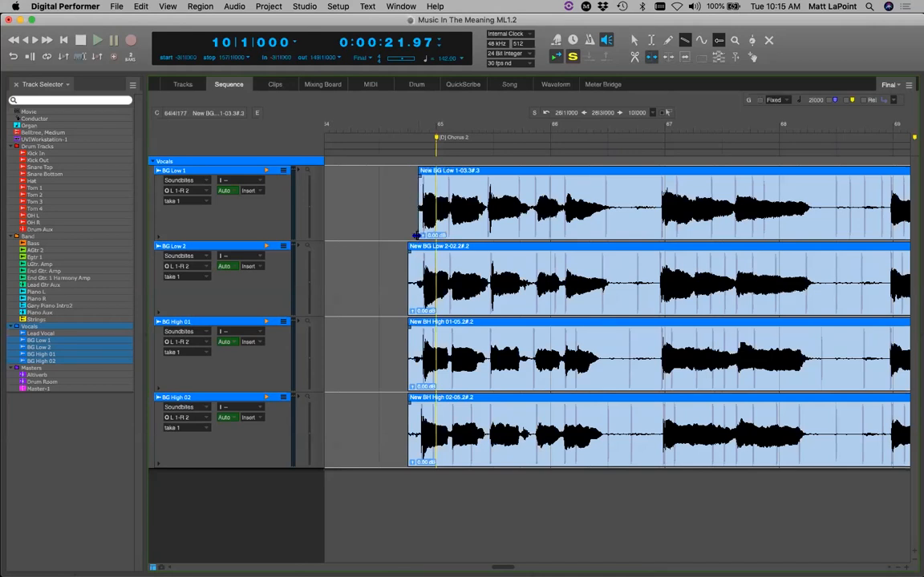
pyautogui.moveTo(409, 272); pyautogui.dragTo(419, 274)
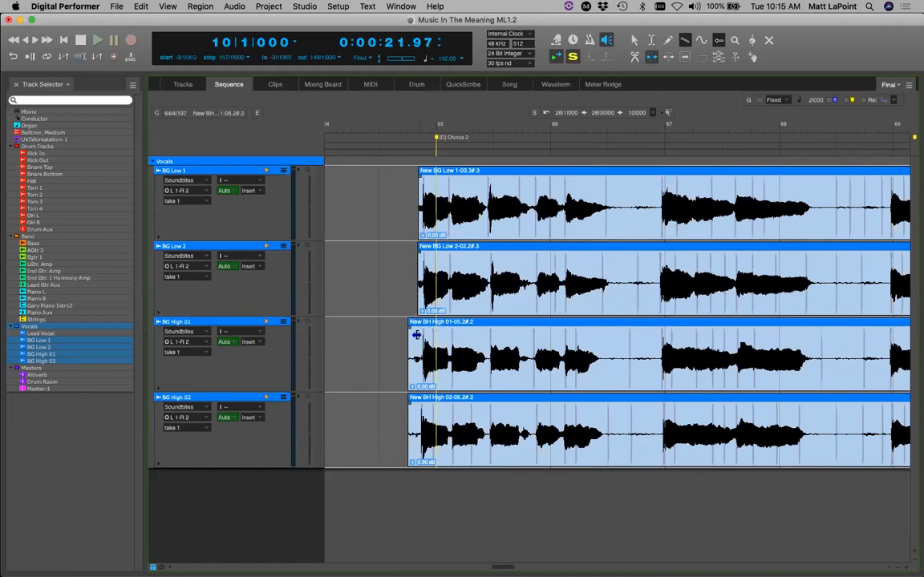
pyautogui.moveTo(416, 335); pyautogui.dragTo(426, 336)
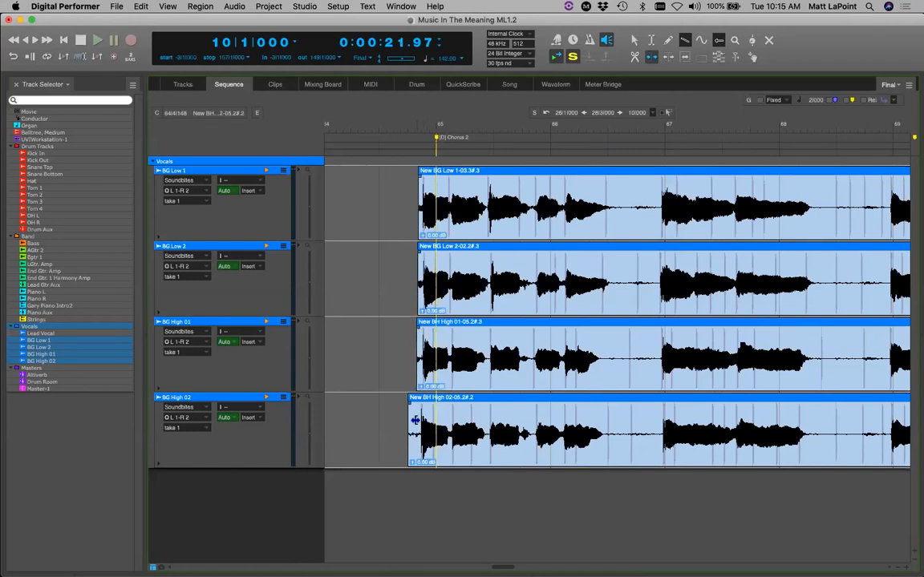
pyautogui.moveTo(413, 423); pyautogui.dragTo(416, 418)
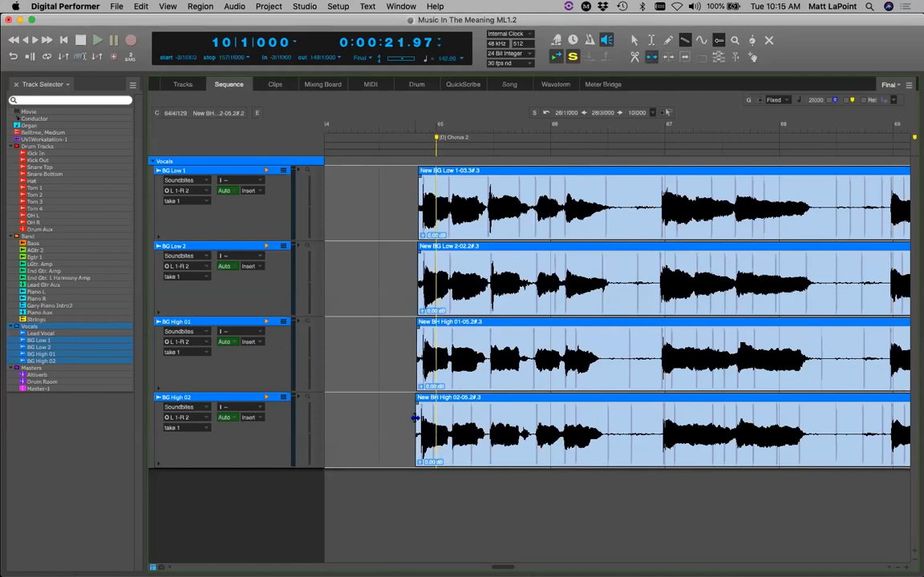
# Switch the edit layer of all four background vocal tracks from Soundbites to Volume.
pyautogui.click(650, 57)
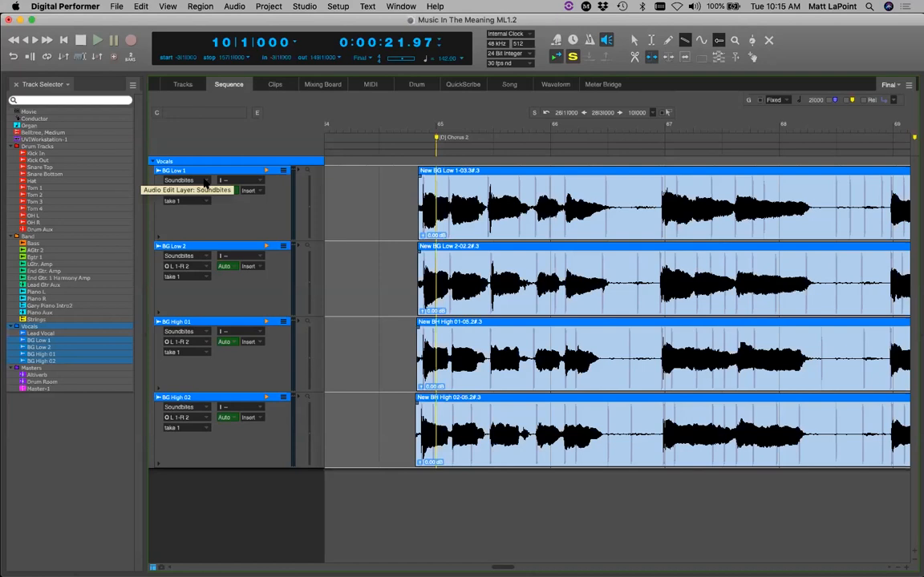
pyautogui.click(204, 183)
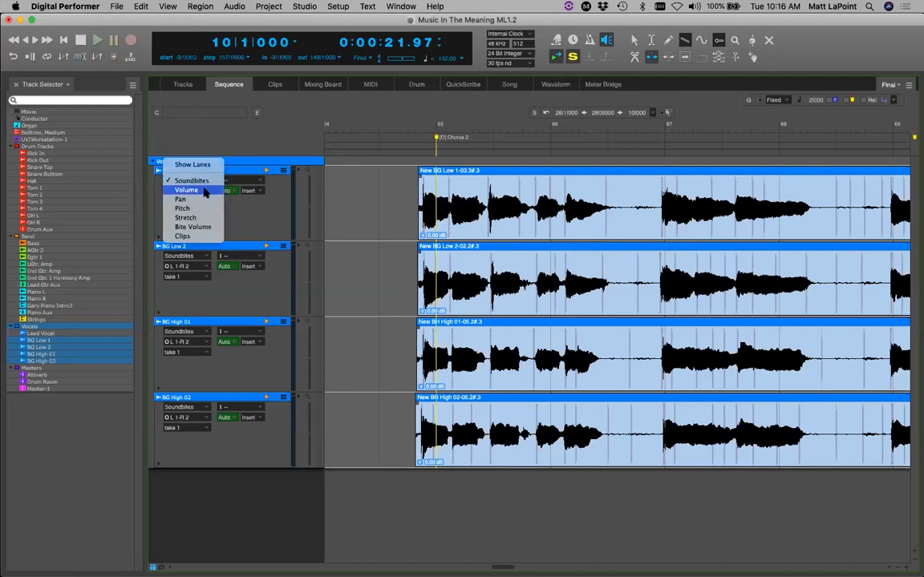
pyautogui.click(204, 192)
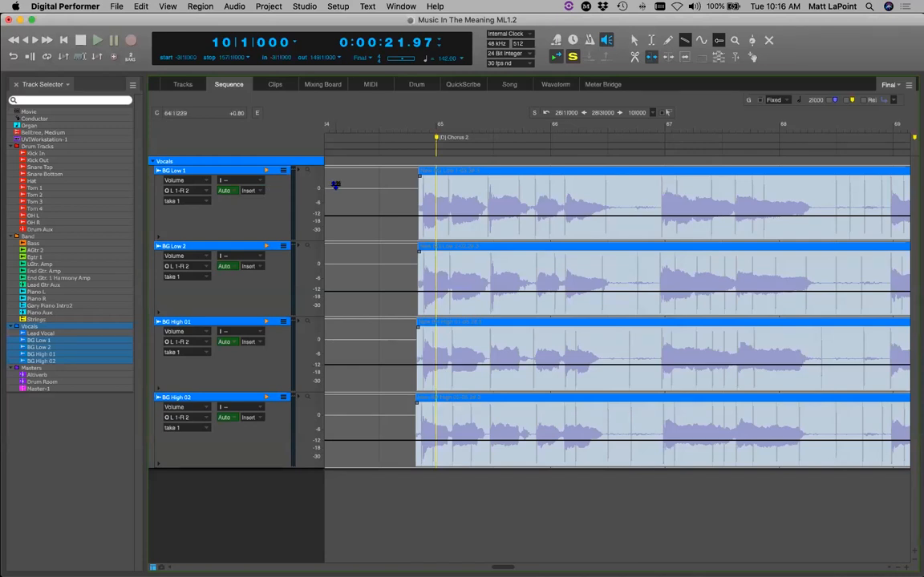
# Use the Trim tool to raise a section of volume automation around the start of Chorus 2 on all four background vocals.
pyautogui.moveTo(372, 184); pyautogui.dragTo(513, 227)
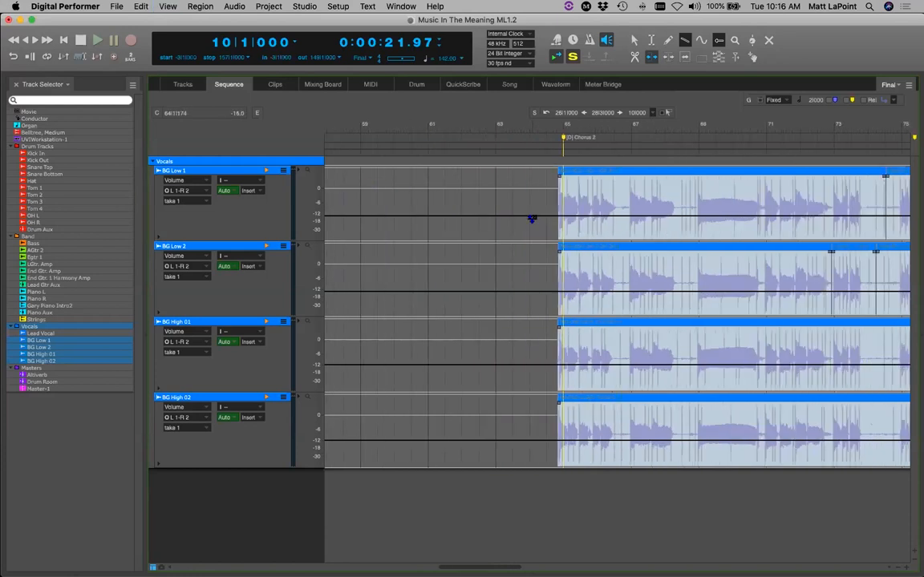
pyautogui.press('a')
pyautogui.moveTo(532, 220); pyautogui.dragTo(682, 218)
pyautogui.moveTo(491, 182); pyautogui.dragTo(609, 318)
pyautogui.moveTo(547, 217); pyautogui.dragTo(680, 463)
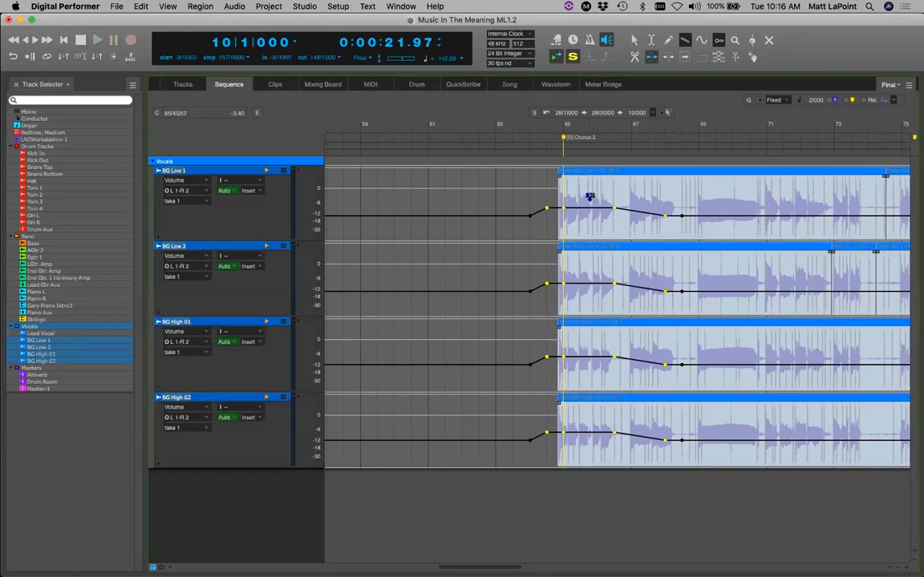
pyautogui.moveTo(590, 197)
pyautogui.mouseDown()
pyautogui.moveTo(590, 217)
pyautogui.moveTo(593, 179)
pyautogui.mouseUp()
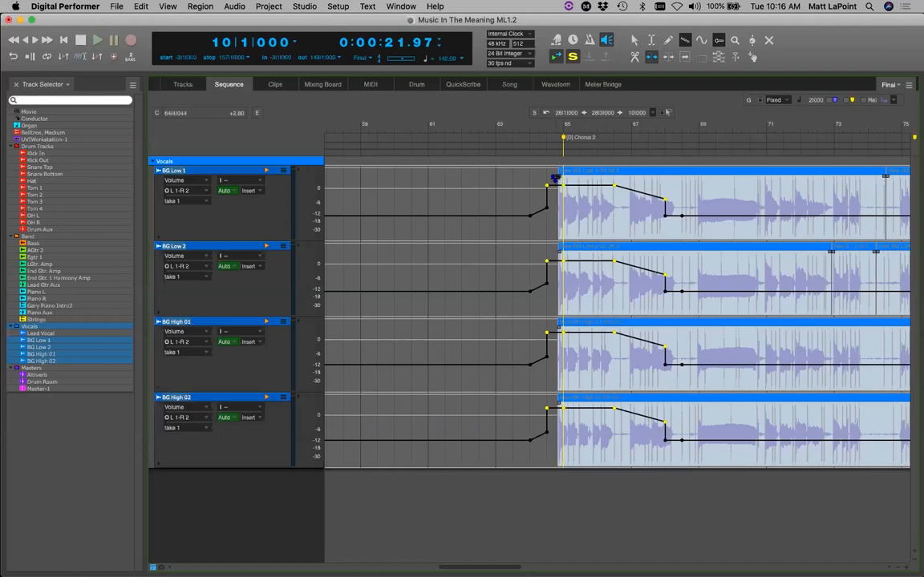
# Undo the volume automation raises on the four background vocal tracks.
pyautogui.press('super+z')
pyautogui.press('super+z')
pyautogui.press('super+z')
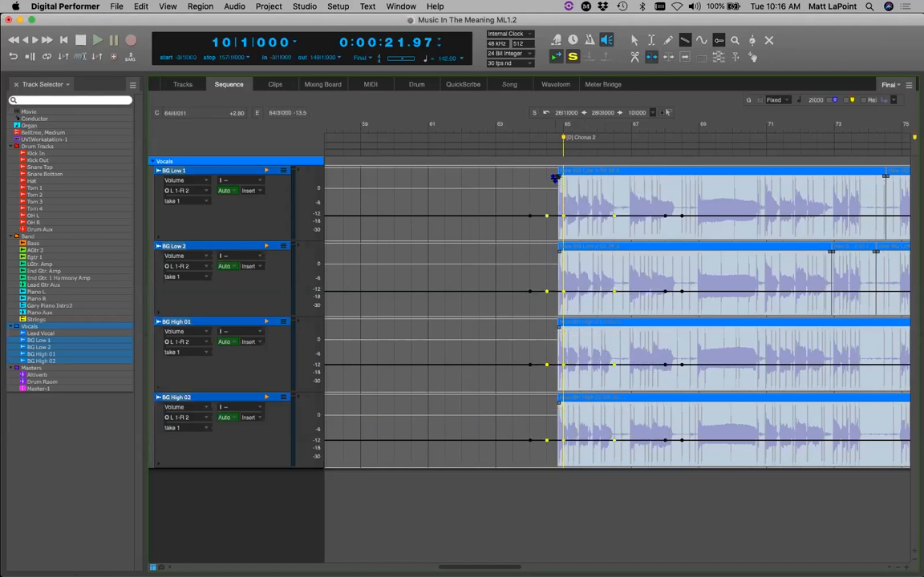
# Save the project and show only the Lead Vocal track, from about bar 11 onward.
pyautogui.press('super+s')
pyautogui.click(38, 334)
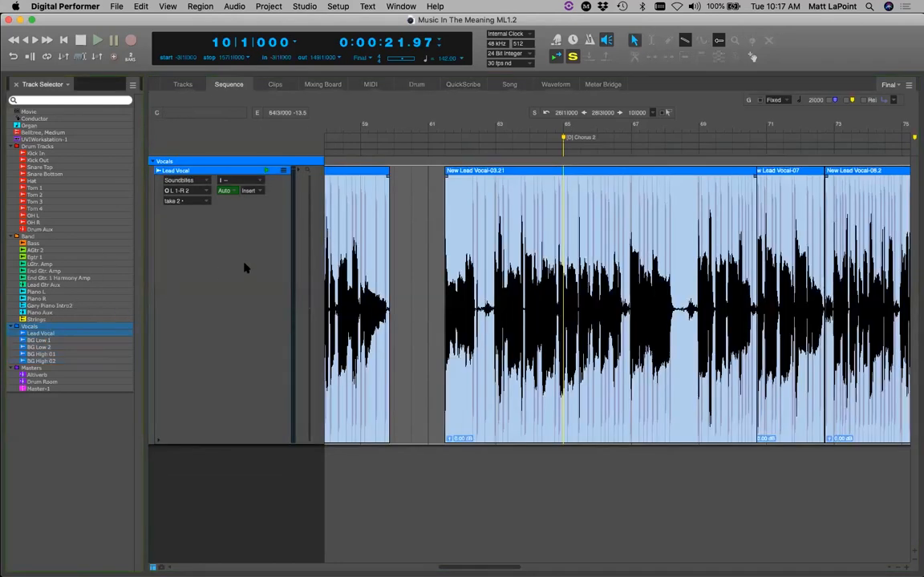
pyautogui.press('0')
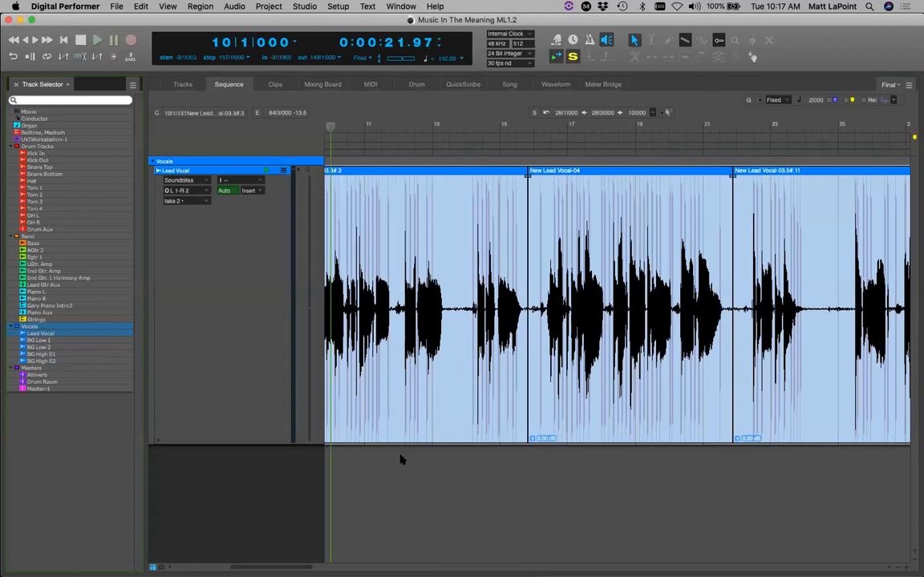
pyautogui.moveTo(305, 567)
pyautogui.mouseDown()
pyautogui.moveTo(291, 568)
pyautogui.moveTo(308, 568)
pyautogui.mouseUp()
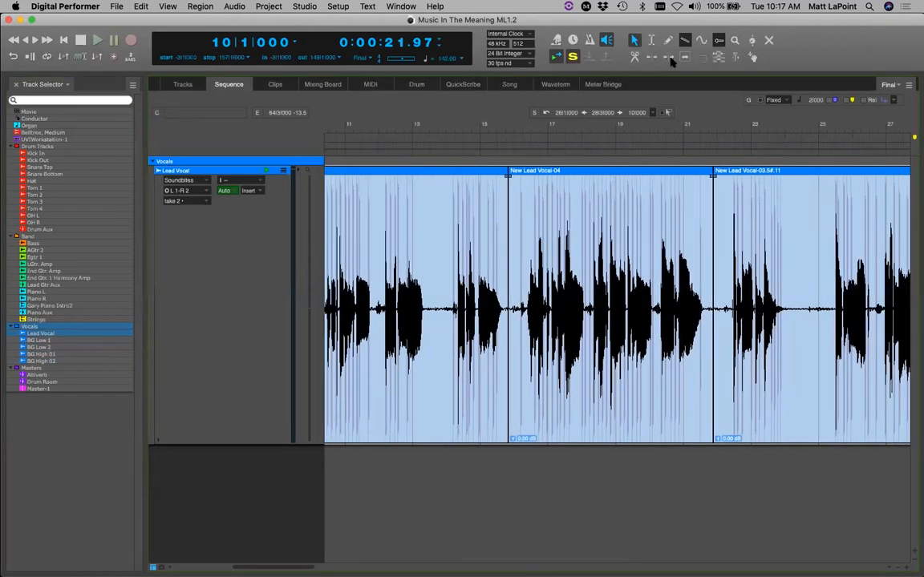
# Use the Roll tool to shift the edit point at the start of New Lead Vocal-04 slightly later, to just before bar 16.
pyautogui.click(668, 58)
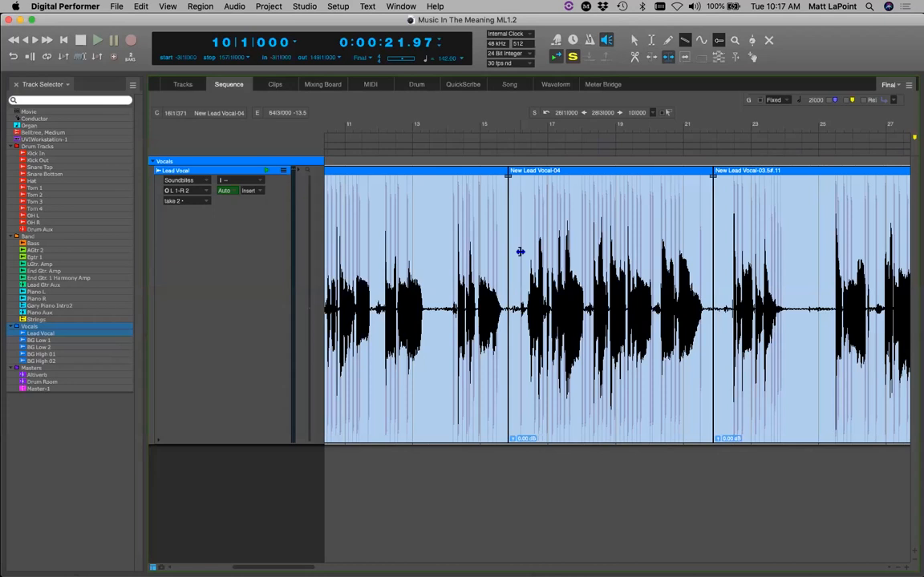
pyautogui.moveTo(507, 268)
pyautogui.mouseDown()
pyautogui.moveTo(525, 268)
pyautogui.moveTo(507, 269)
pyautogui.mouseUp()
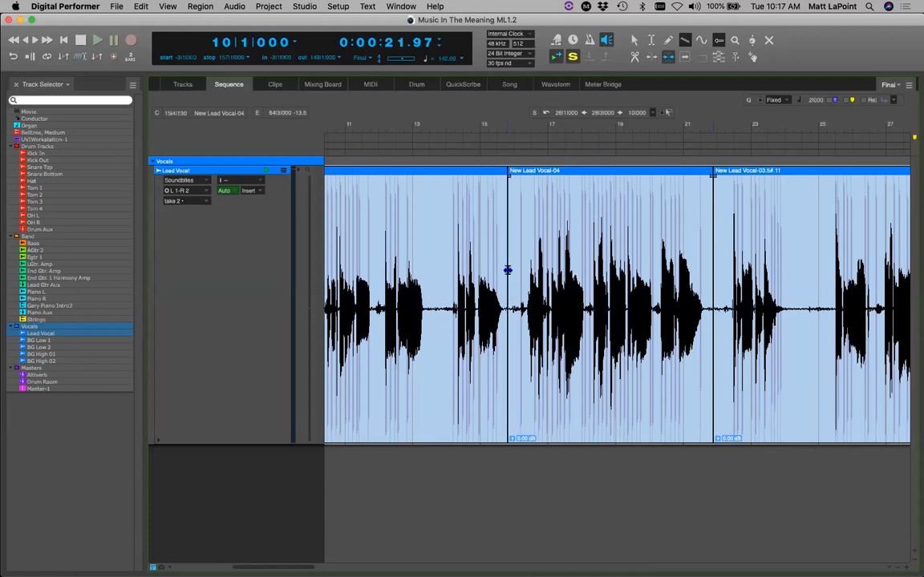
pyautogui.moveTo(507, 269); pyautogui.dragTo(513, 273)
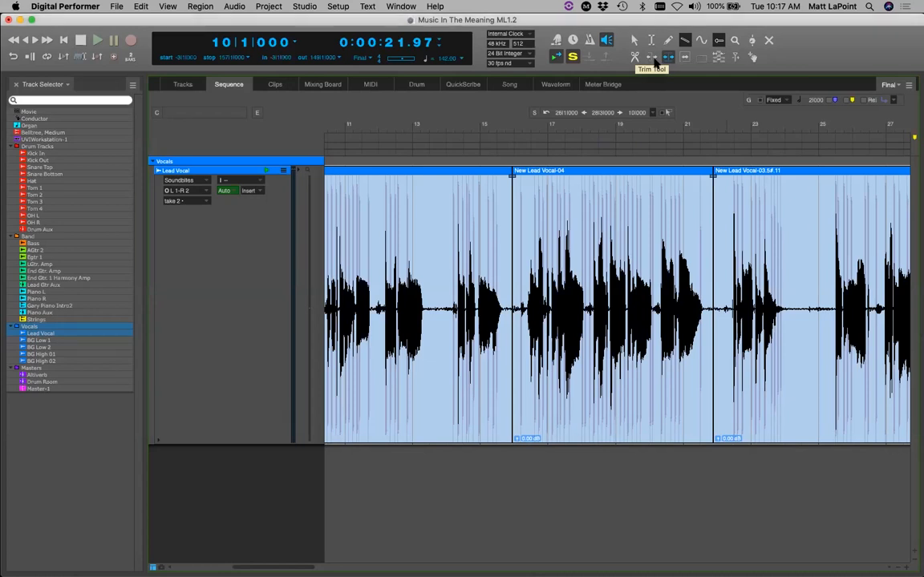
# Search the Commands window for "rol" to check the Roll Tool's key binding, and close the window.
pyautogui.hotkey('shift', 'l')
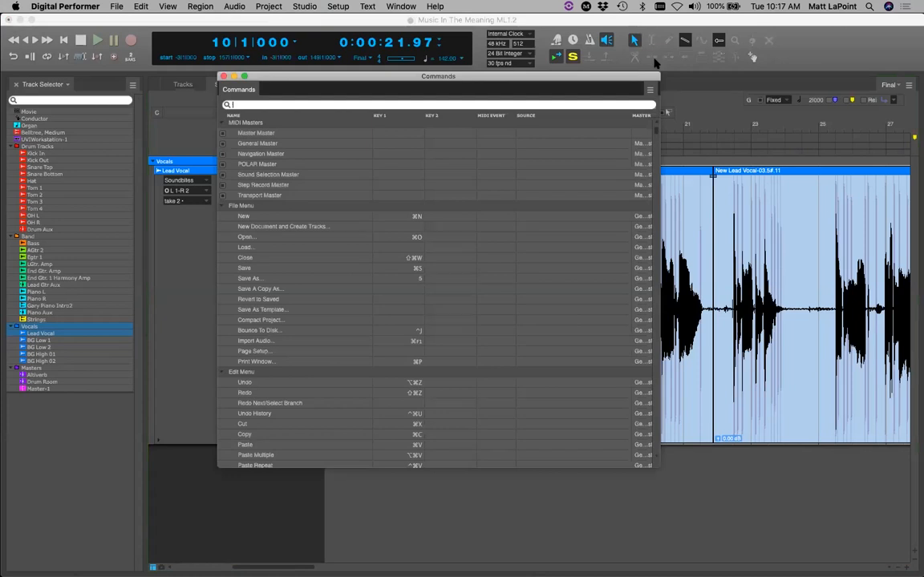
pyautogui.write('rol')
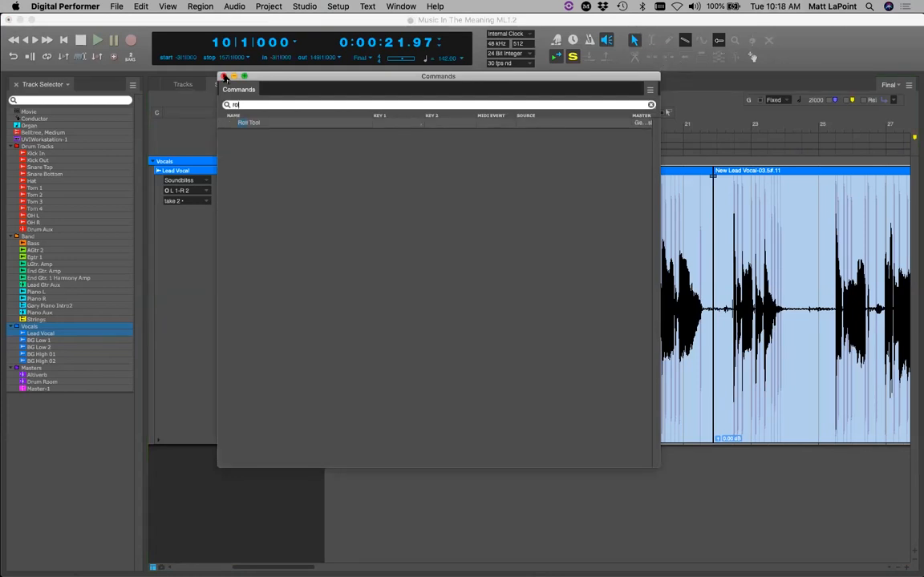
pyautogui.click(224, 77)
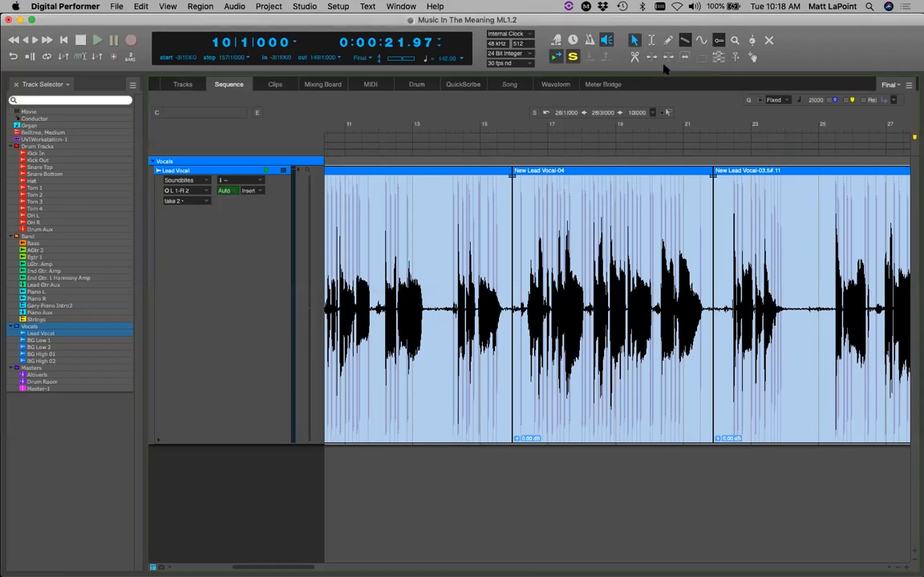
# Play the lead vocal from around bar 17, zoom in on the rolled edit, and replay from just after bar 16.
pyautogui.hscroll(6, 268, 556)
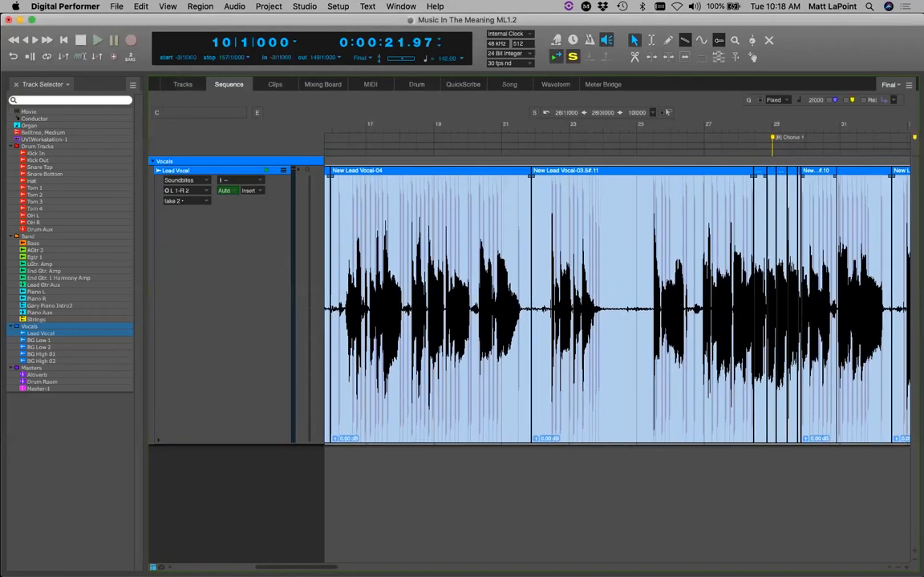
pyautogui.hscroll(1, 618, 305)
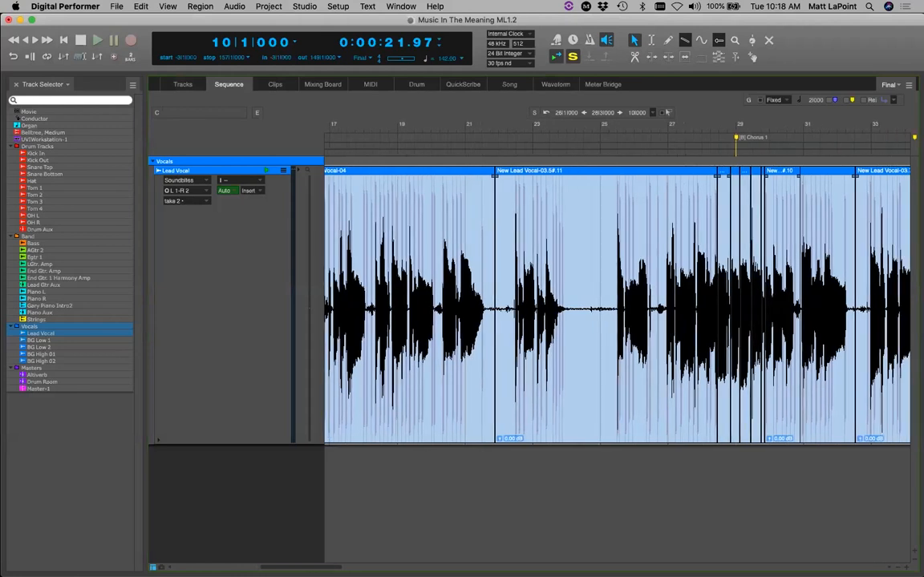
pyautogui.write('23')
pyautogui.press('Return')
pyautogui.press('space')
pyautogui.press('space')
pyautogui.write('20')
pyautogui.press('Return')
pyautogui.press('[')
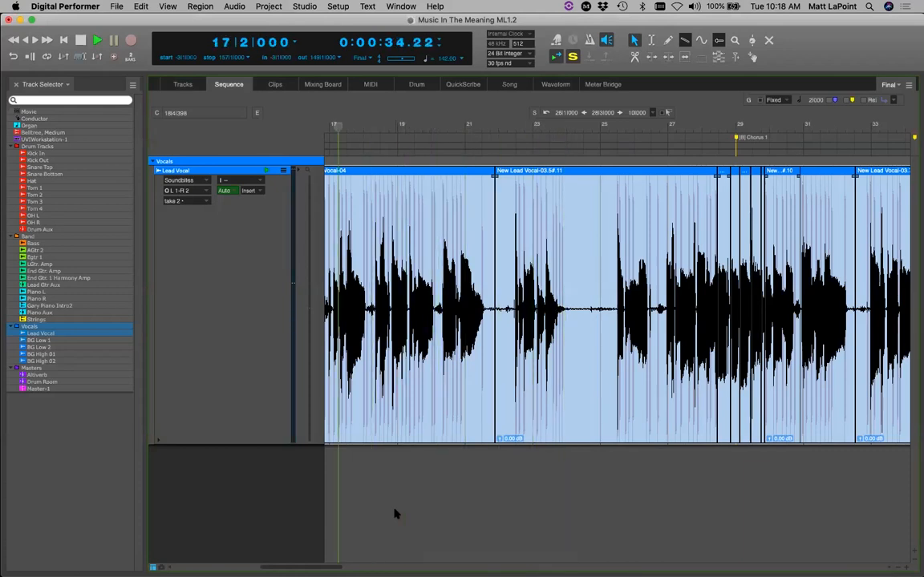
pyautogui.press('super+bracketright')
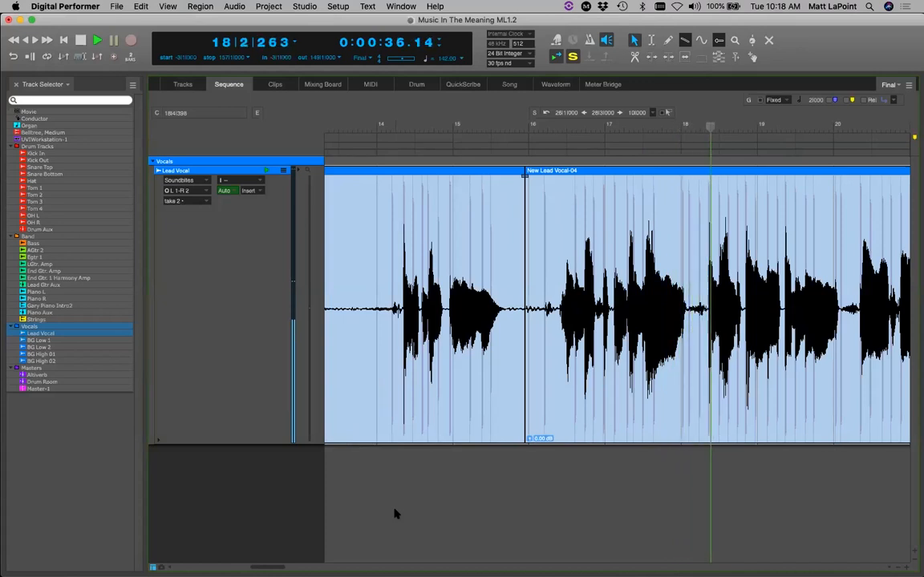
pyautogui.click(551, 126)
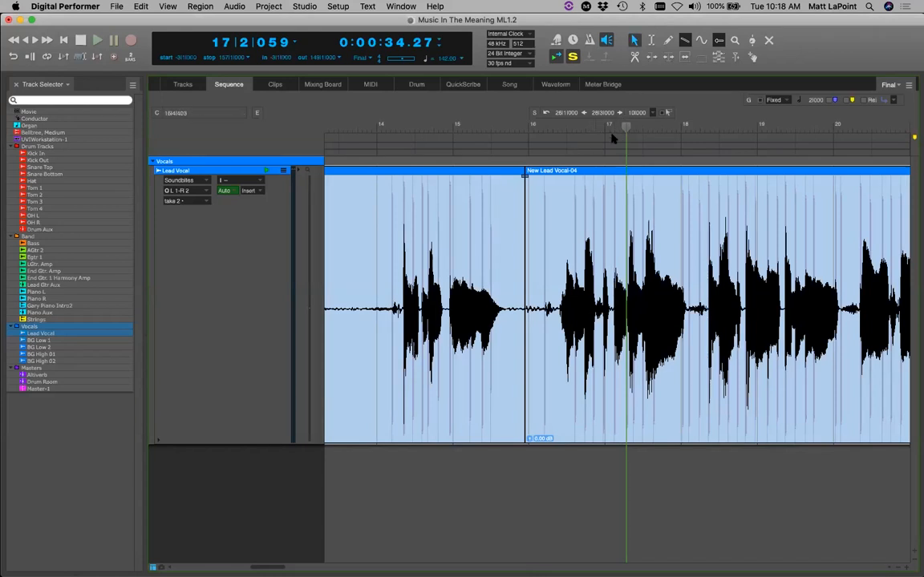
# Split New Lead Vocal-04 at both ends of a time range from about 16|4|244 to 17|2|080.
pyautogui.scroll(3, 624, 182)
pyautogui.scroll(1, 623, 182)
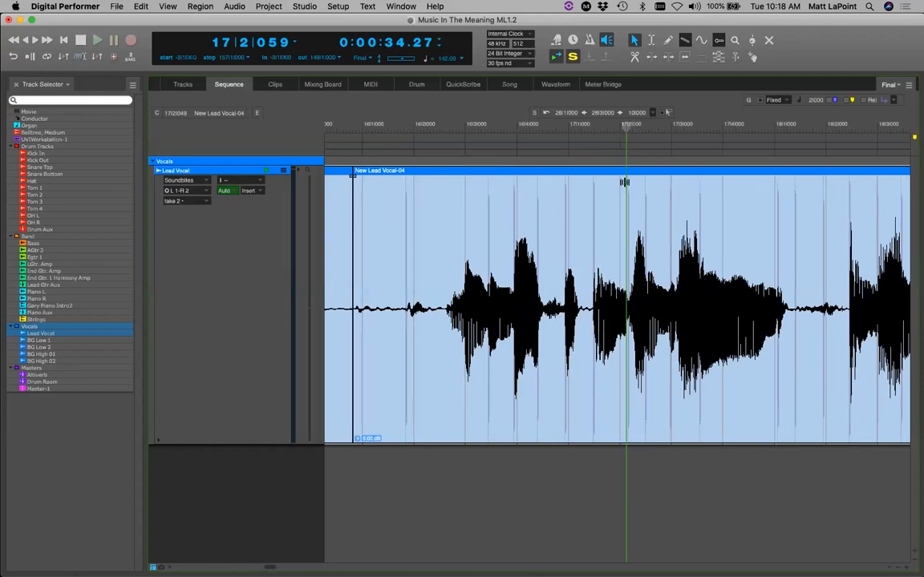
pyautogui.click(561, 220)
pyautogui.moveTo(544, 281); pyautogui.dragTo(592, 276)
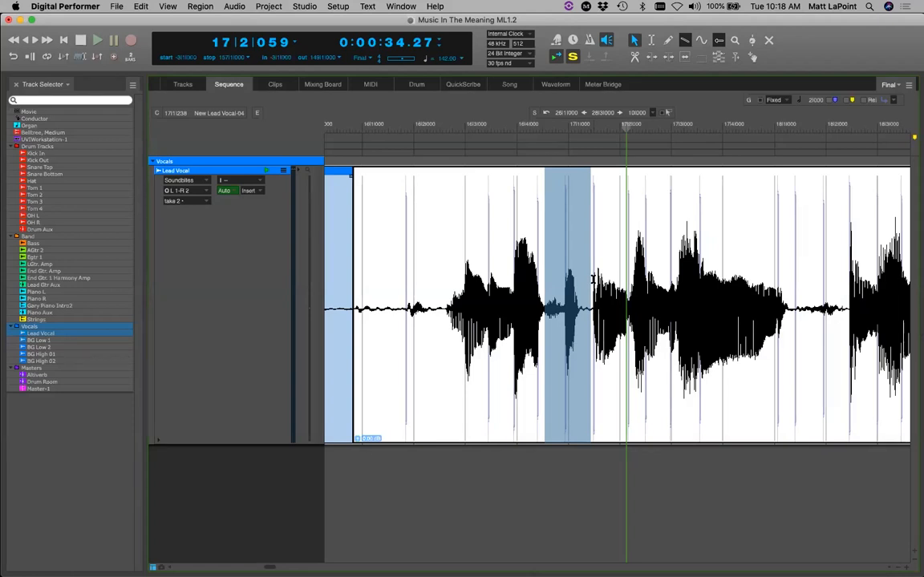
pyautogui.moveTo(543, 273); pyautogui.dragTo(628, 267)
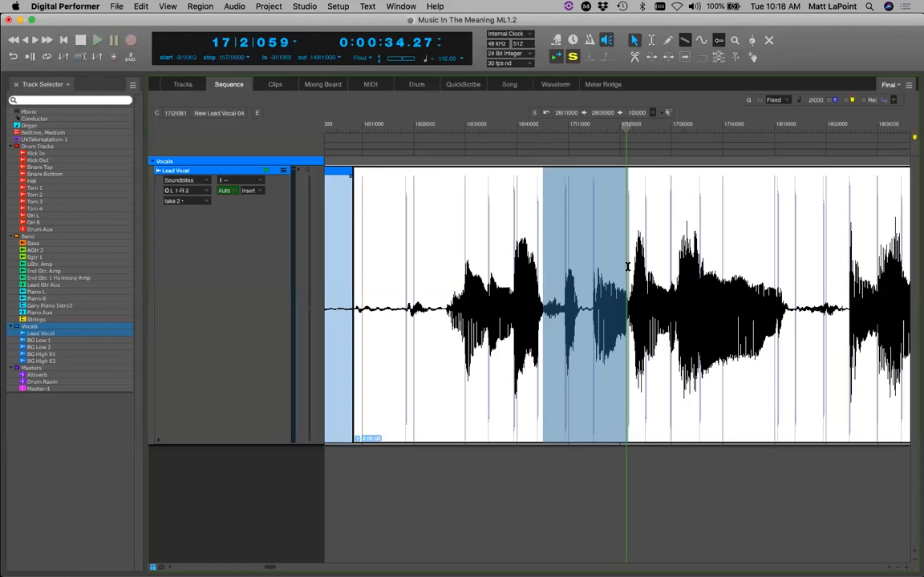
pyautogui.press('super+y')
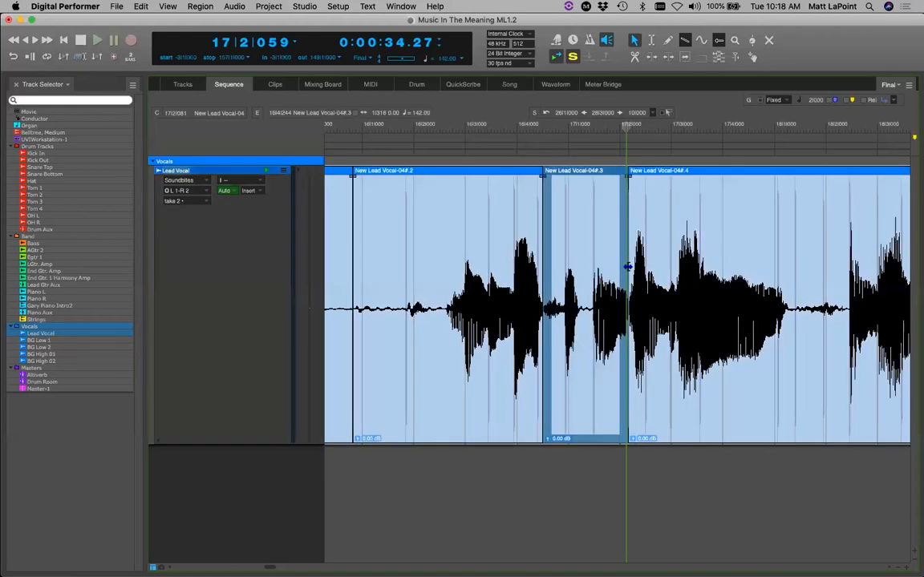
# Use the Slip tool to shift the audio slightly inside the short middle lead vocal soundbite, then play back that section.
pyautogui.click(684, 57)
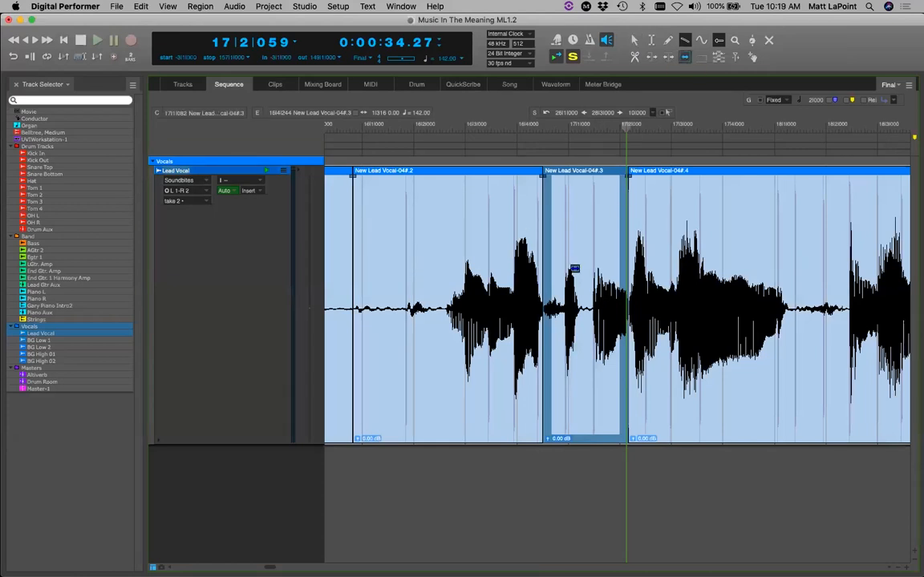
pyautogui.moveTo(584, 302); pyautogui.dragTo(580, 303)
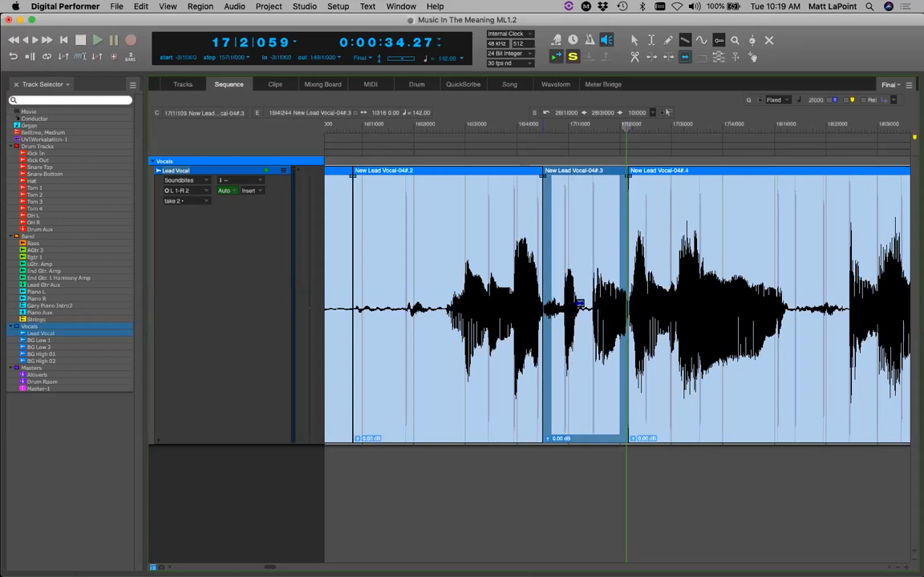
pyautogui.click(326, 124)
pyautogui.press('space')
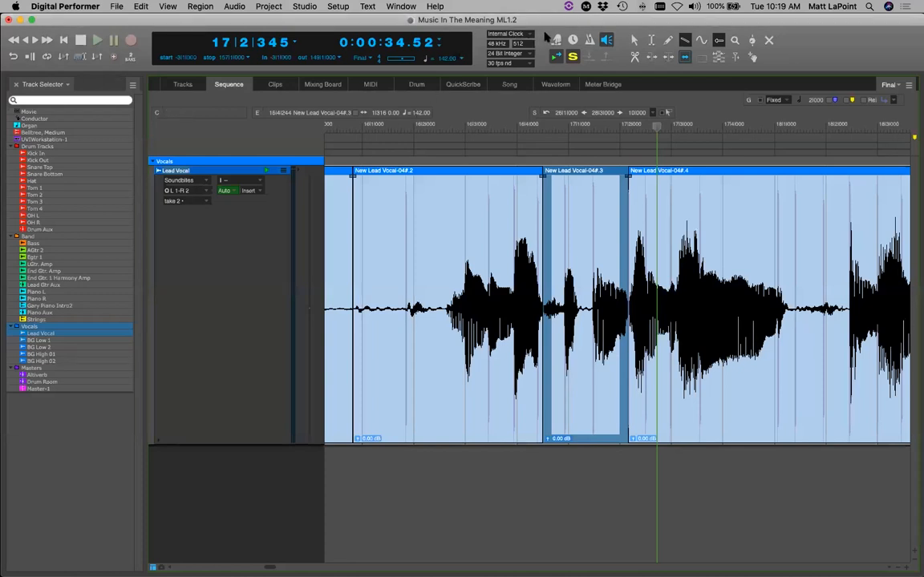
# Move the short middle soundbite slightly later with the Slide tool, add a fade-in at its start, and trim and fade its end.
pyautogui.click(702, 59)
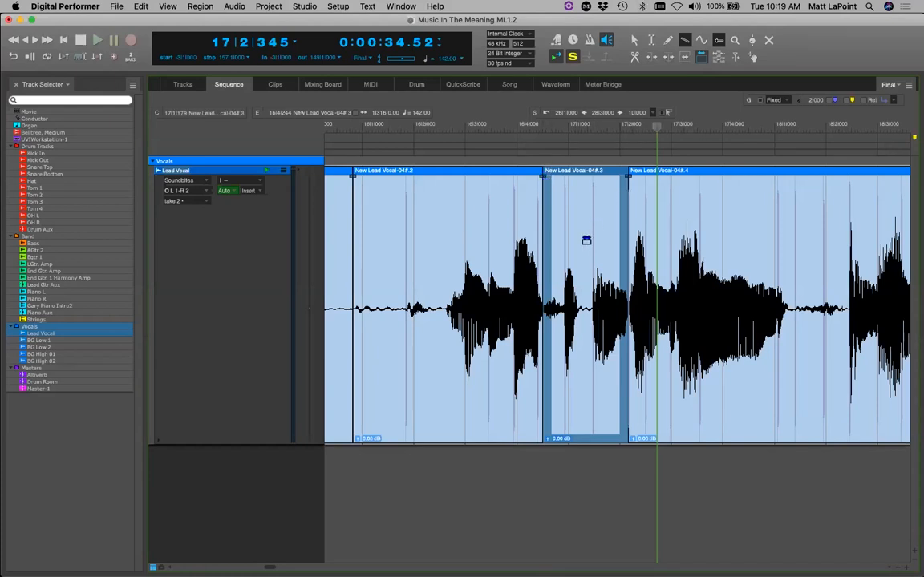
pyautogui.moveTo(588, 262); pyautogui.dragTo(579, 263)
pyautogui.moveTo(569, 265); pyautogui.dragTo(593, 262)
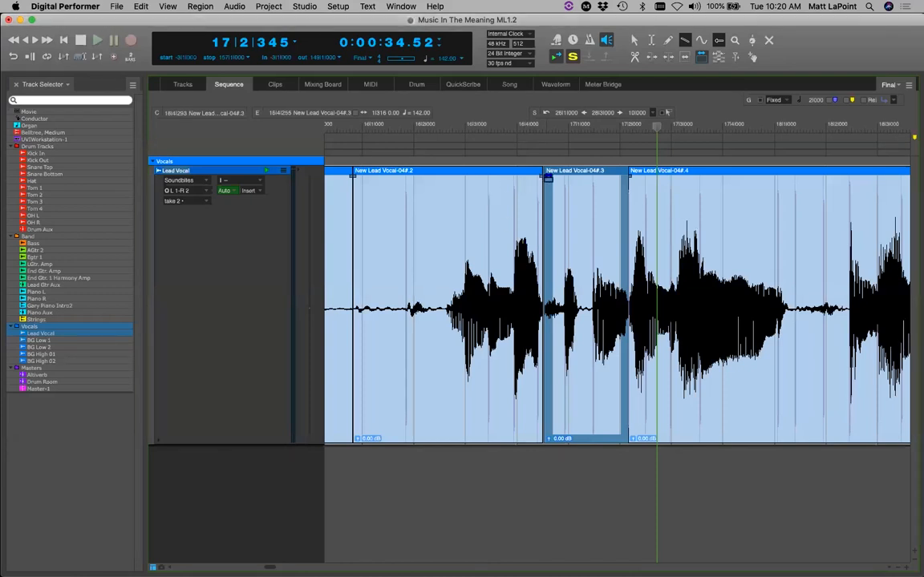
pyautogui.moveTo(545, 178); pyautogui.dragTo(553, 179)
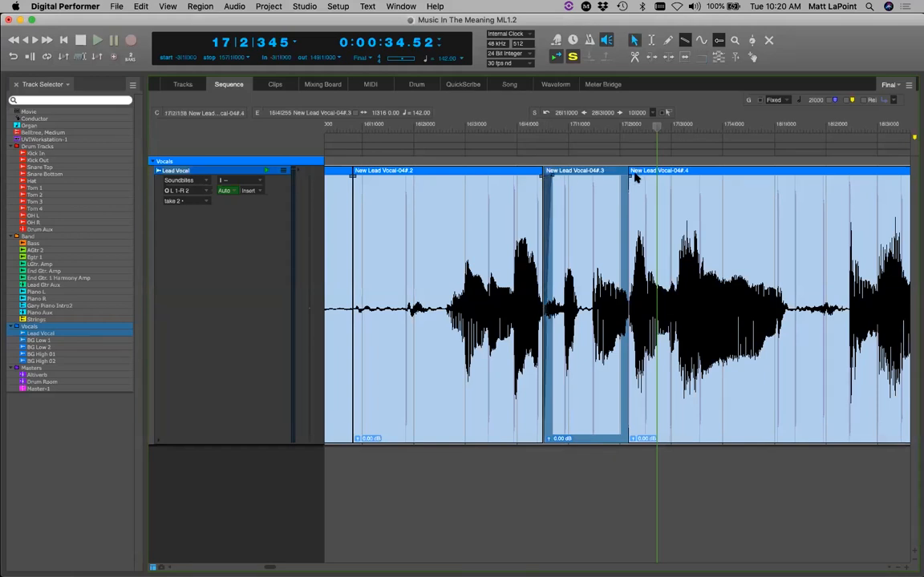
pyautogui.moveTo(627, 193); pyautogui.dragTo(622, 195)
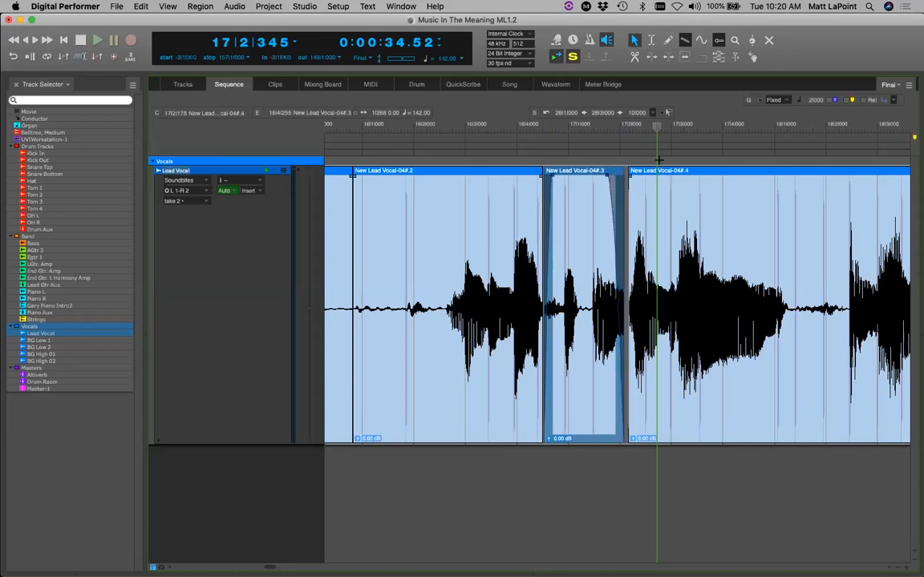
# Slide the faded middle soundbite earlier over the preceding one, then back later along the Lead Vocal track.
pyautogui.click(701, 56)
pyautogui.moveTo(598, 223)
pyautogui.mouseDown()
pyautogui.moveTo(490, 227)
pyautogui.moveTo(587, 221)
pyautogui.mouseUp()
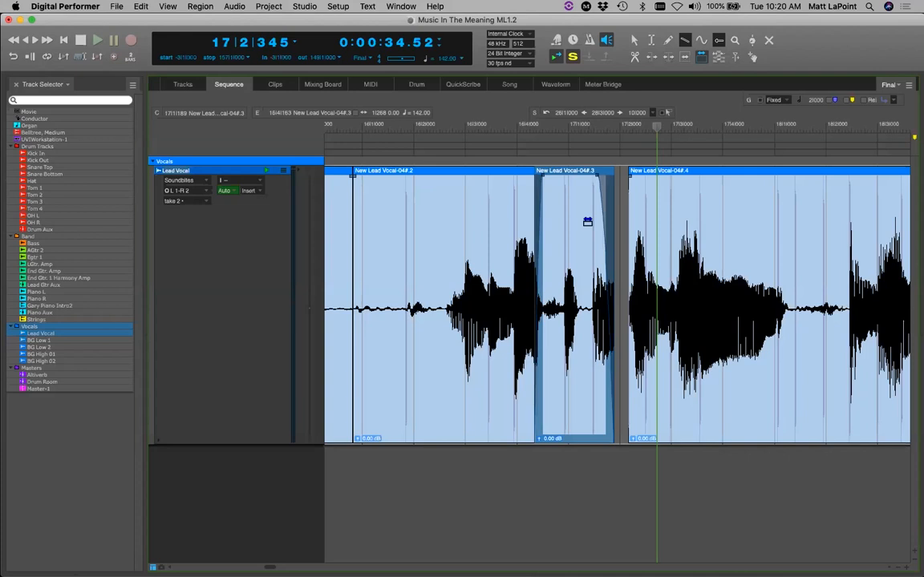
pyautogui.moveTo(587, 221); pyautogui.dragTo(595, 240)
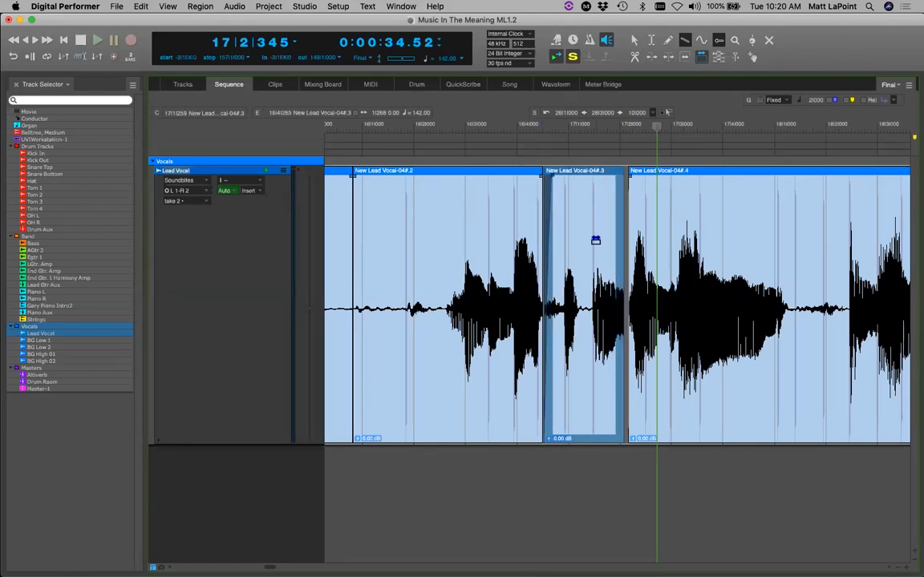
# Undo the slide, trim and fade edits on the middle lead vocal soundbite and save the project.
pyautogui.press('super+z')
pyautogui.press('super+z')
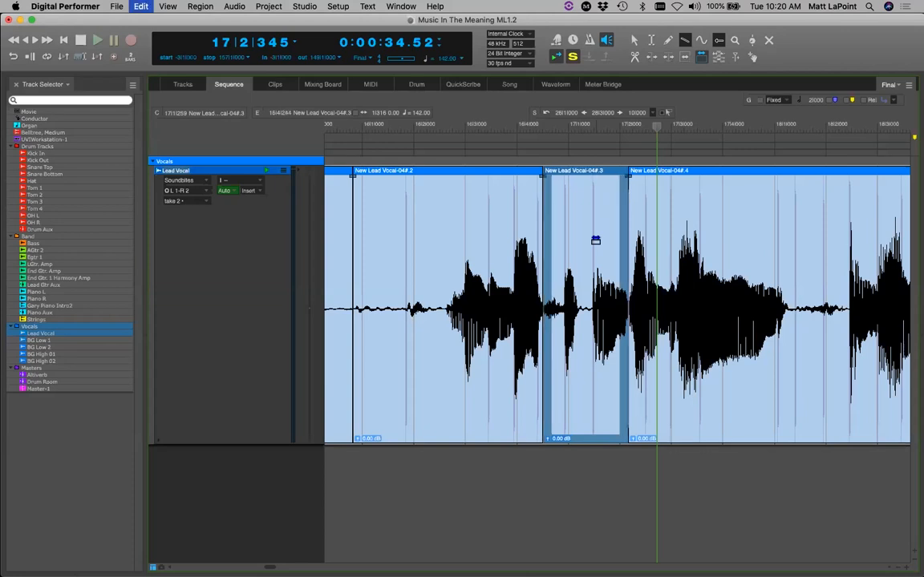
pyautogui.press('super+s')
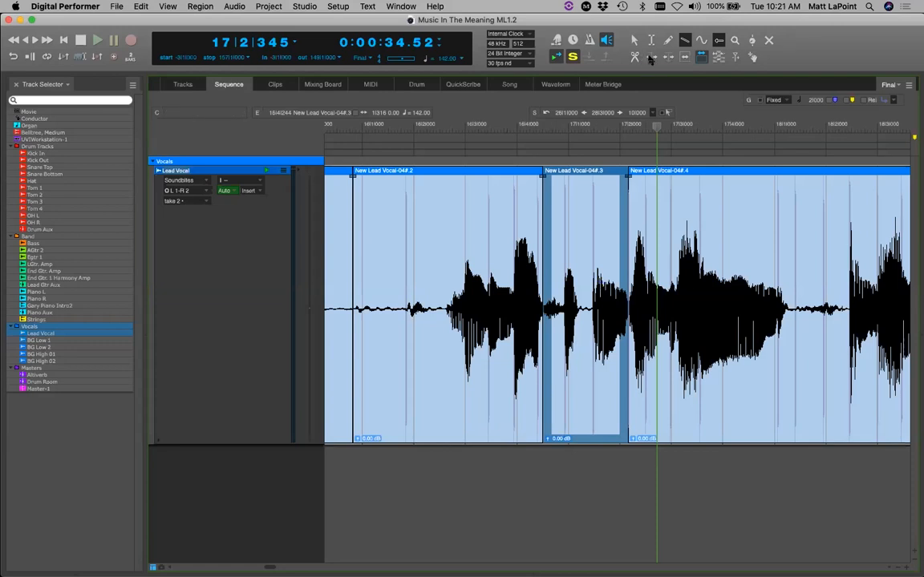
# Open the Organ track in the MIDI editor around bars 128 to 142 and bring up the choice of controller types.
pyautogui.click(718, 57)
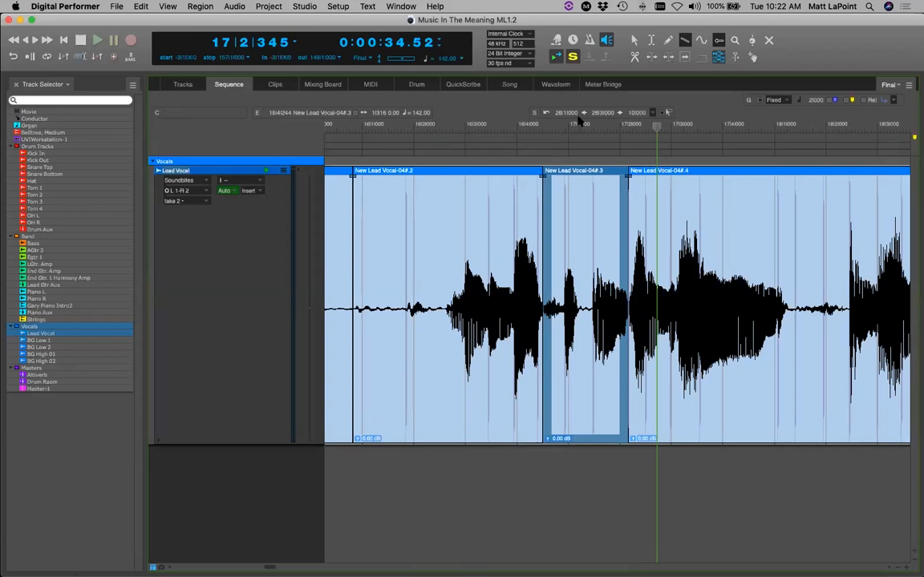
pyautogui.click(735, 58)
pyautogui.click(352, 80)
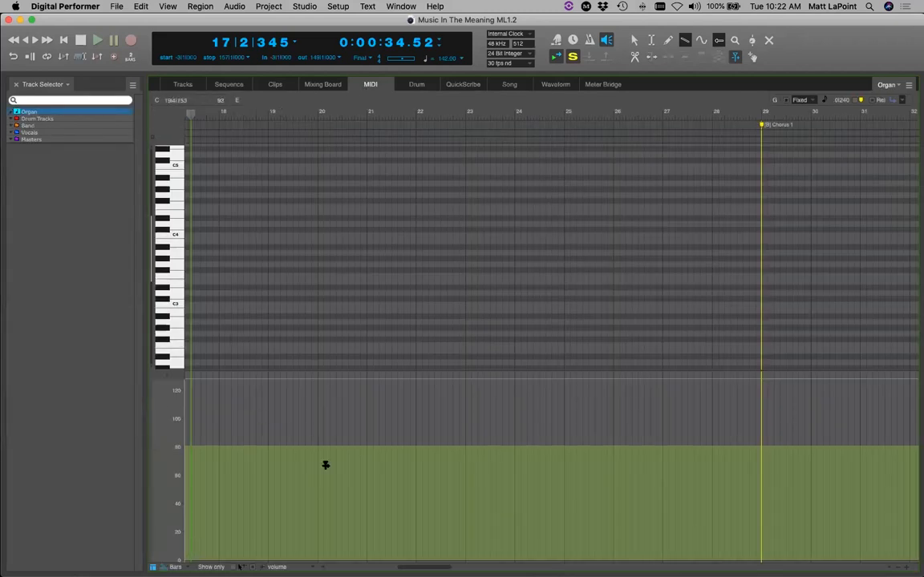
pyautogui.hscroll(10, 365, 465)
pyautogui.moveTo(518, 567); pyautogui.dragTo(808, 561)
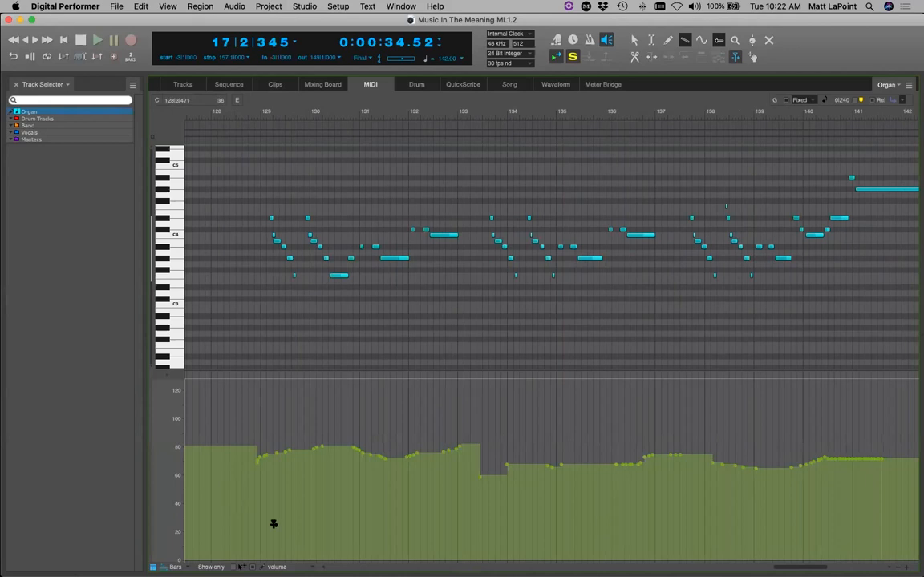
pyautogui.click(238, 566)
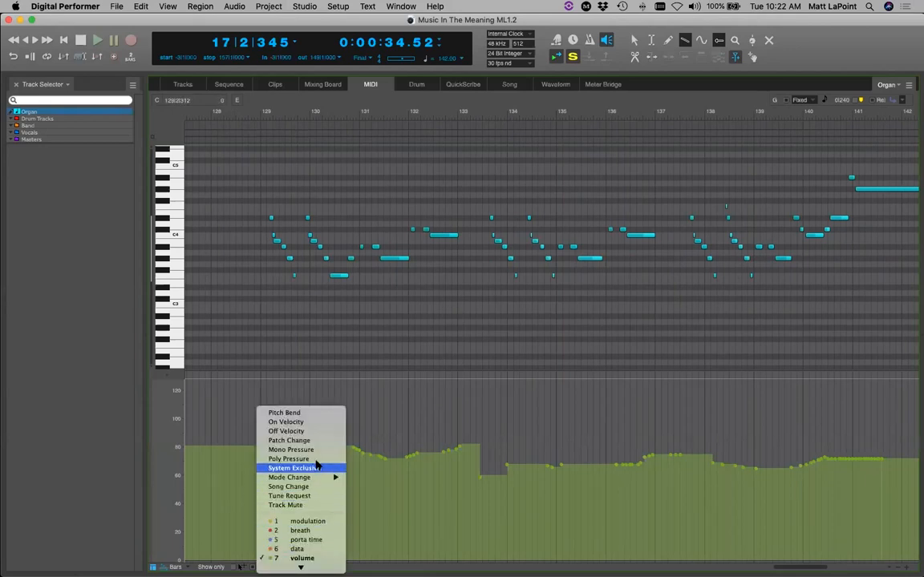
# Display the Organ track's On Velocity data and check the note-duration tail option in the Continuous Data preferences.
pyautogui.click(324, 422)
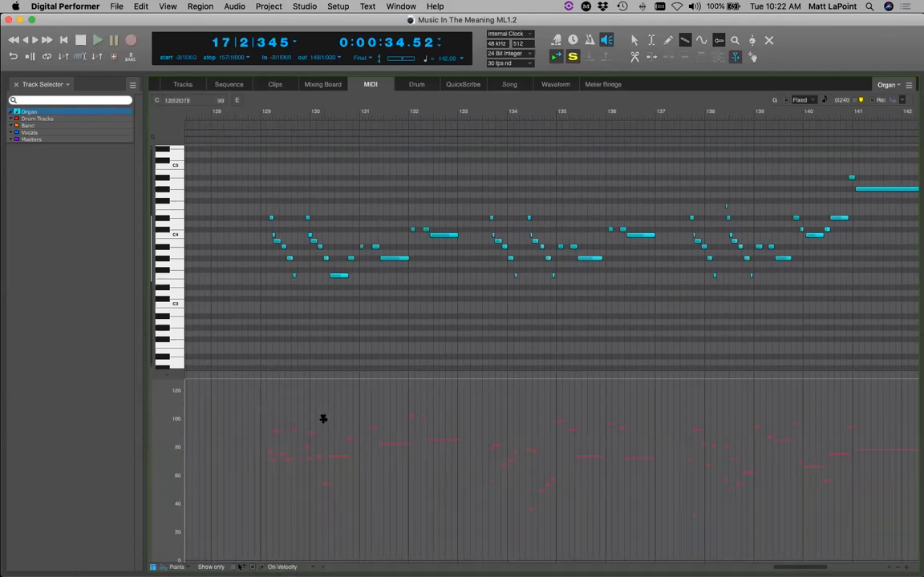
pyautogui.click(67, 7)
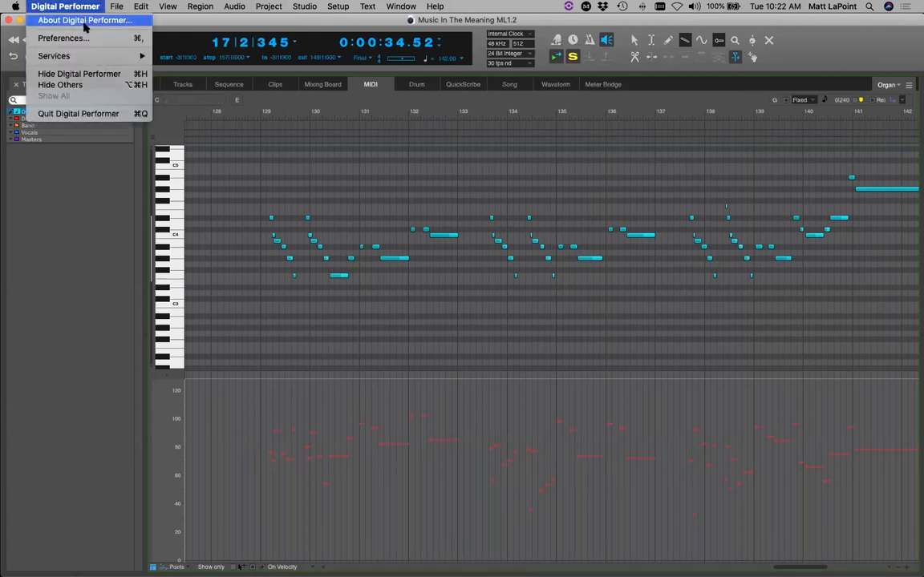
pyautogui.click(62, 37)
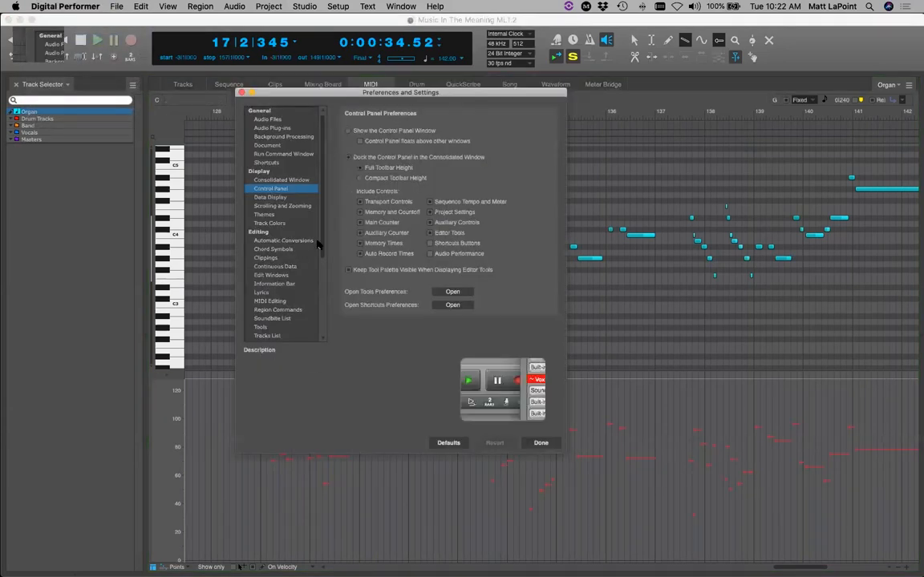
pyautogui.scroll(-2, 299, 232)
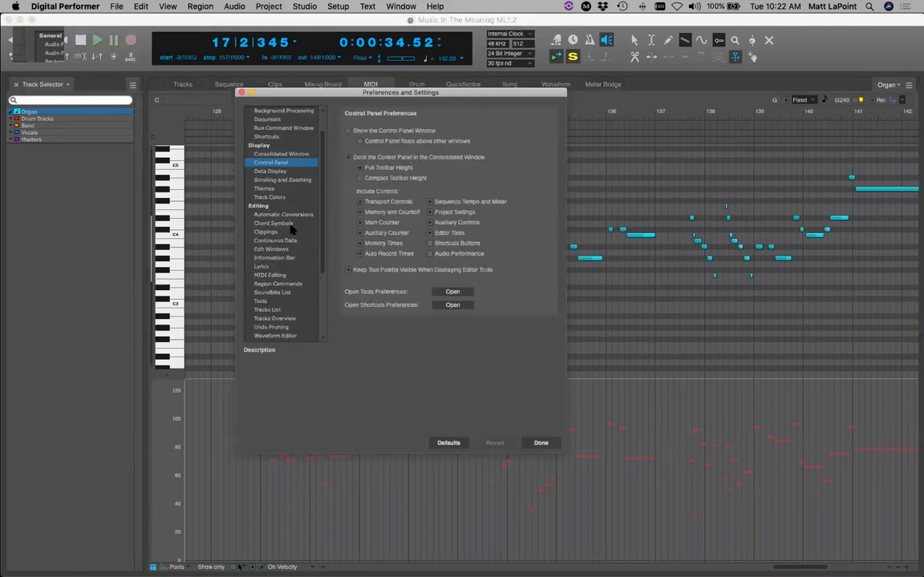
pyautogui.click(300, 242)
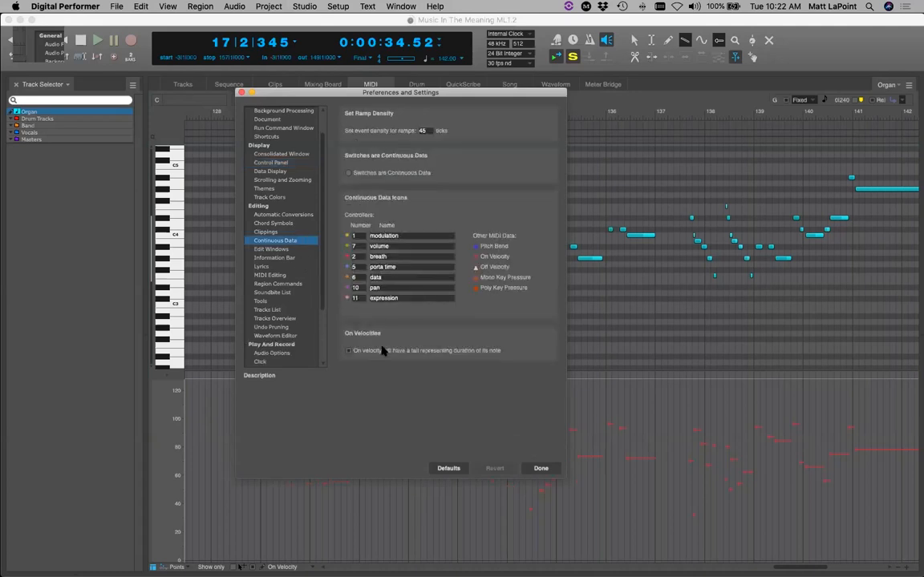
pyautogui.click(433, 351)
pyautogui.click(541, 468)
# Reshape the Organ notes' on velocities from bar 129 to the start of bar 132 to about 85–102.
pyautogui.click(257, 113)
pyautogui.press('super+bracketright')
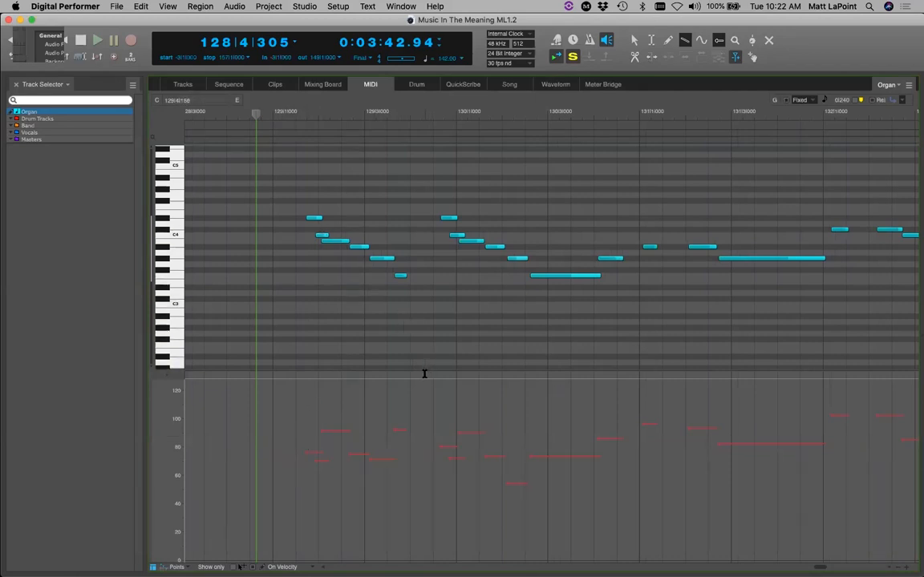
pyautogui.click(737, 57)
pyautogui.moveTo(298, 412)
pyautogui.mouseDown()
pyautogui.moveTo(396, 430)
pyautogui.moveTo(429, 423)
pyautogui.moveTo(536, 433)
pyautogui.mouseUp()
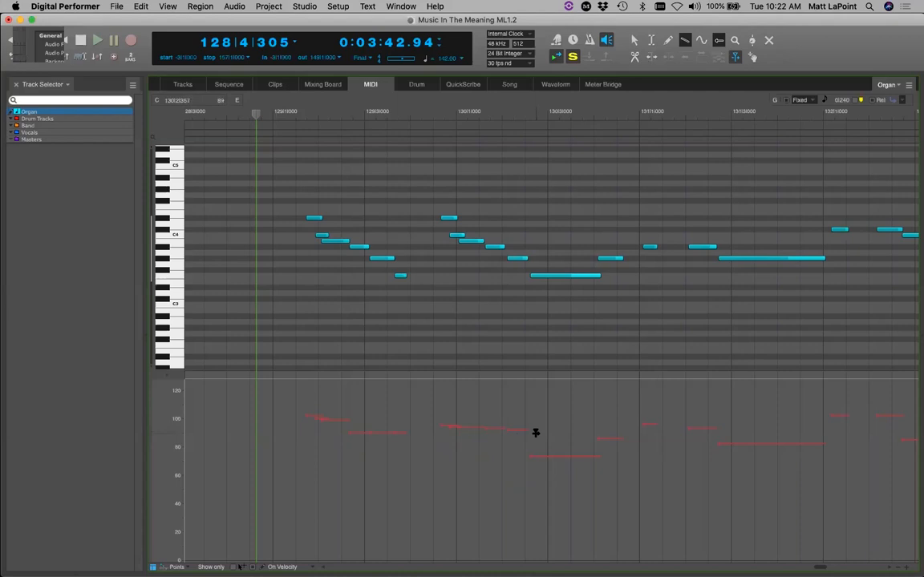
pyautogui.moveTo(536, 433)
pyautogui.mouseDown()
pyautogui.moveTo(563, 447)
pyautogui.moveTo(526, 437)
pyautogui.moveTo(587, 439)
pyautogui.moveTo(635, 421)
pyautogui.moveTo(635, 429)
pyautogui.moveTo(720, 431)
pyautogui.mouseUp()
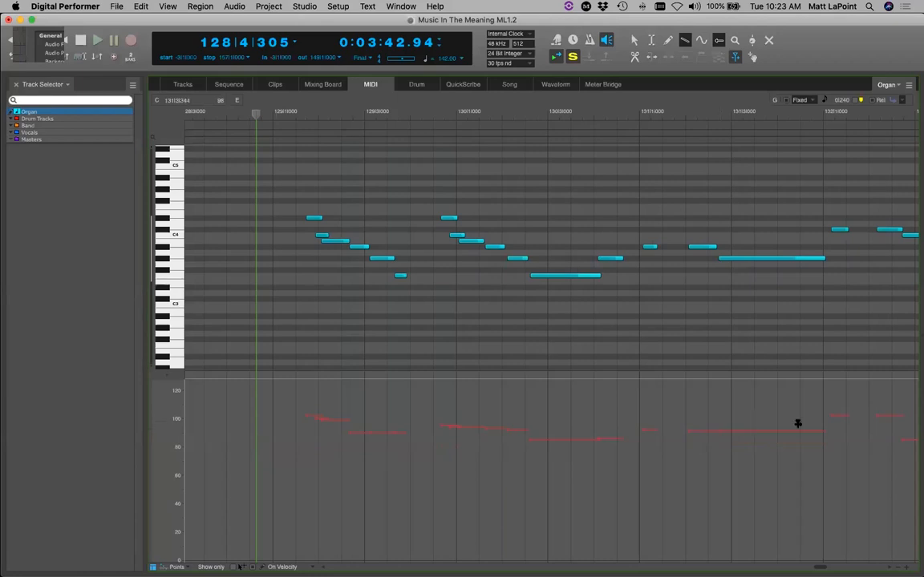
pyautogui.moveTo(829, 426); pyautogui.dragTo(851, 426)
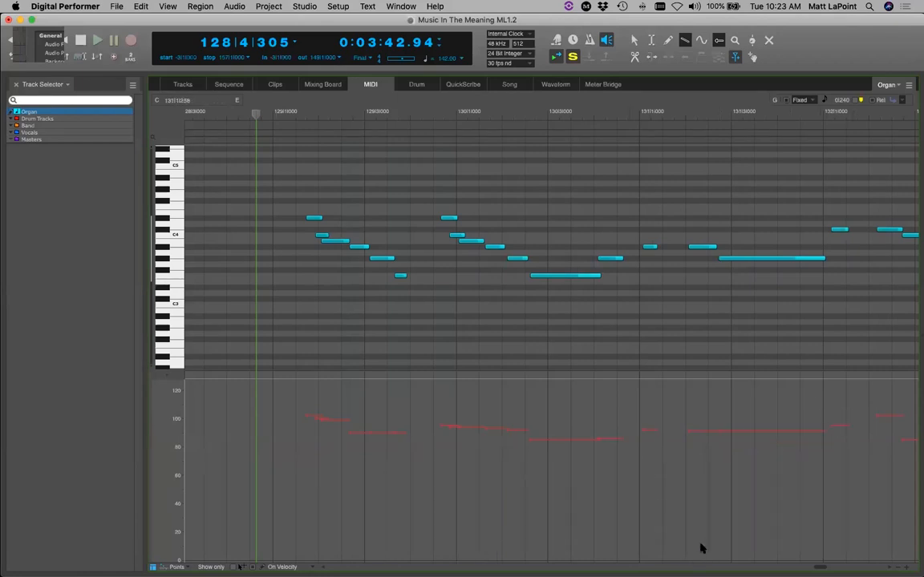
pyautogui.click(735, 57)
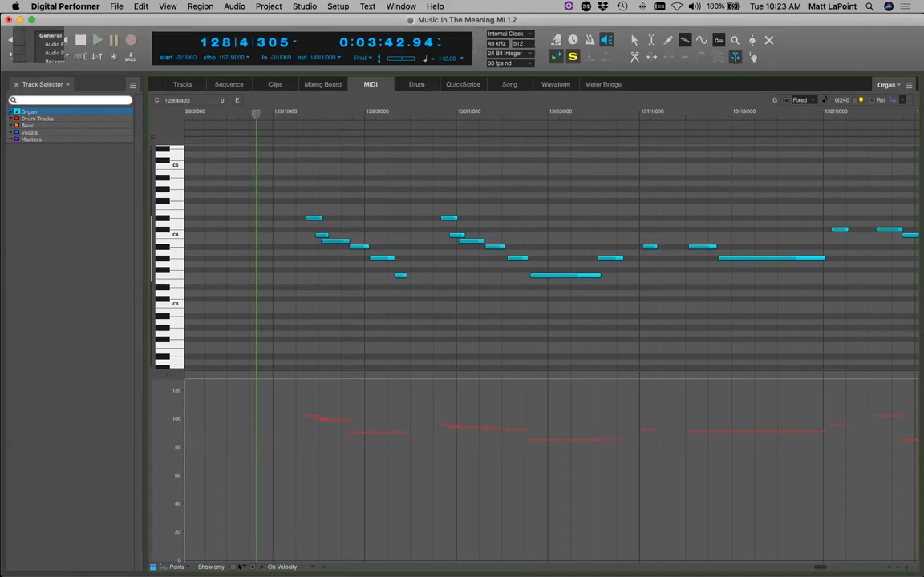
# Show controller 7 volume data for the Organ track and activate the Hand tool.
pyautogui.click(281, 567)
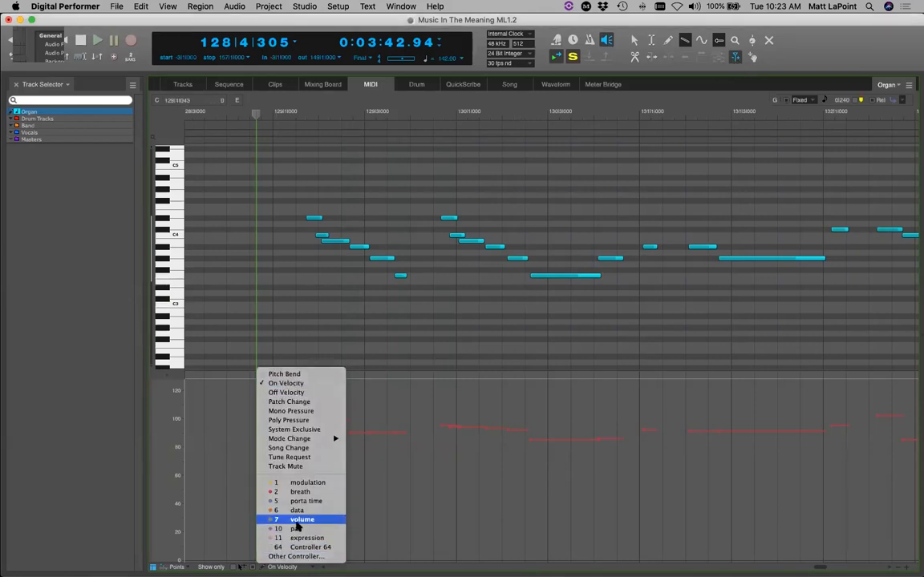
pyautogui.click(295, 525)
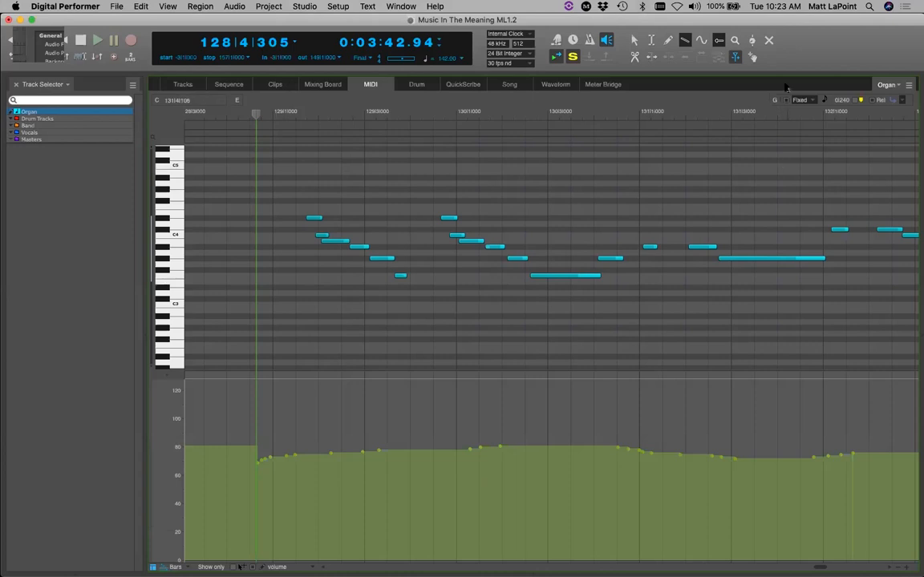
pyautogui.click(752, 57)
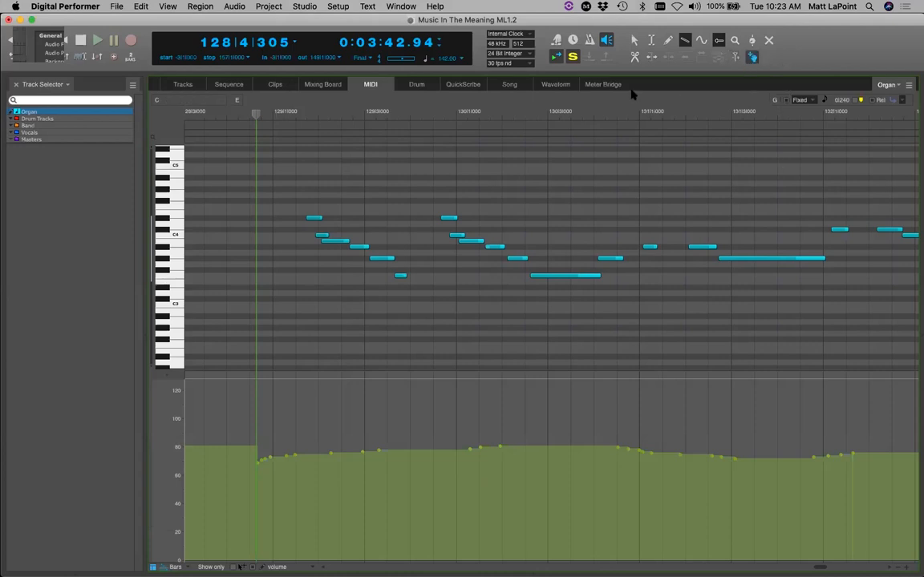
# Open the Sequence editor and show all tracks from Belltree, Medium through Master-1.
pyautogui.click(215, 83)
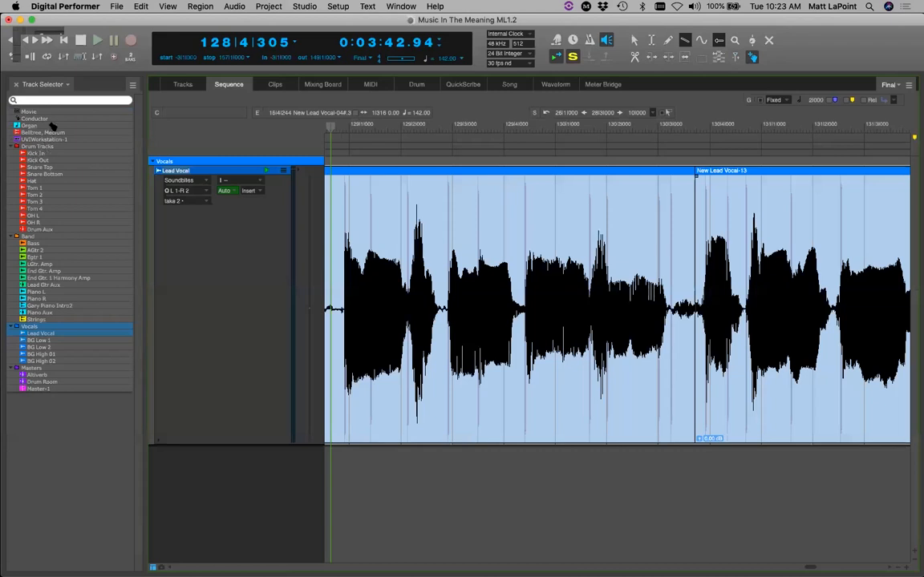
pyautogui.click(633, 38)
pyautogui.moveTo(59, 126); pyautogui.dragTo(57, 389)
pyautogui.scroll(-5, 905, 305)
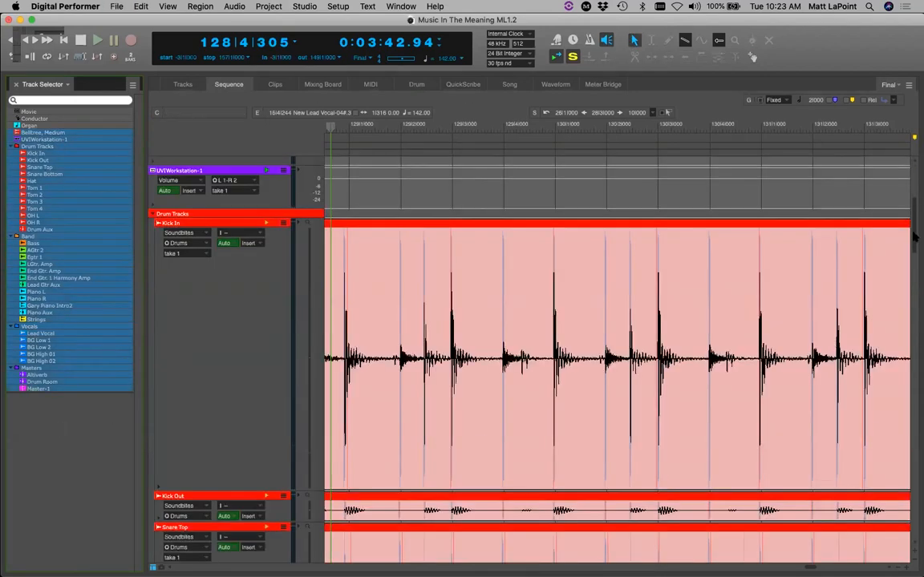
pyautogui.scroll(-5, 902, 321)
pyautogui.scroll(-5, 900, 336)
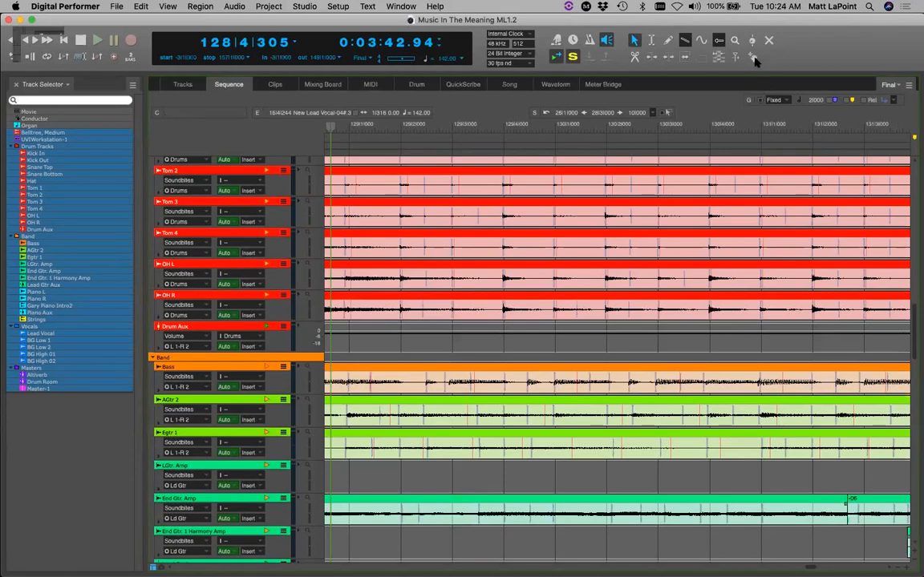
# Use the Hand tool to look through the drum, band and vocal tracks around bars 125 to 134.
pyautogui.click(752, 56)
pyautogui.scroll(-5, 667, 368)
pyautogui.hscroll(5, 667, 369)
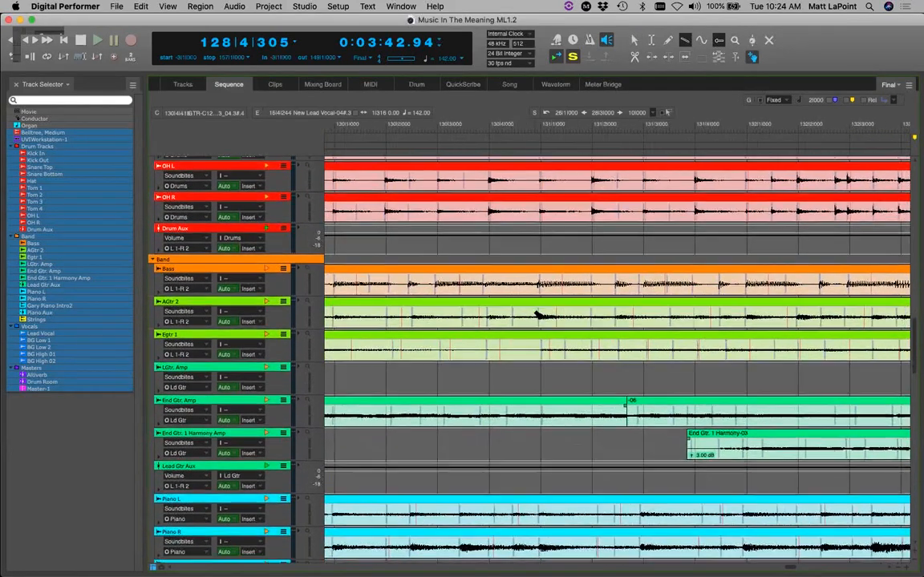
pyautogui.scroll(-10, 569, 351)
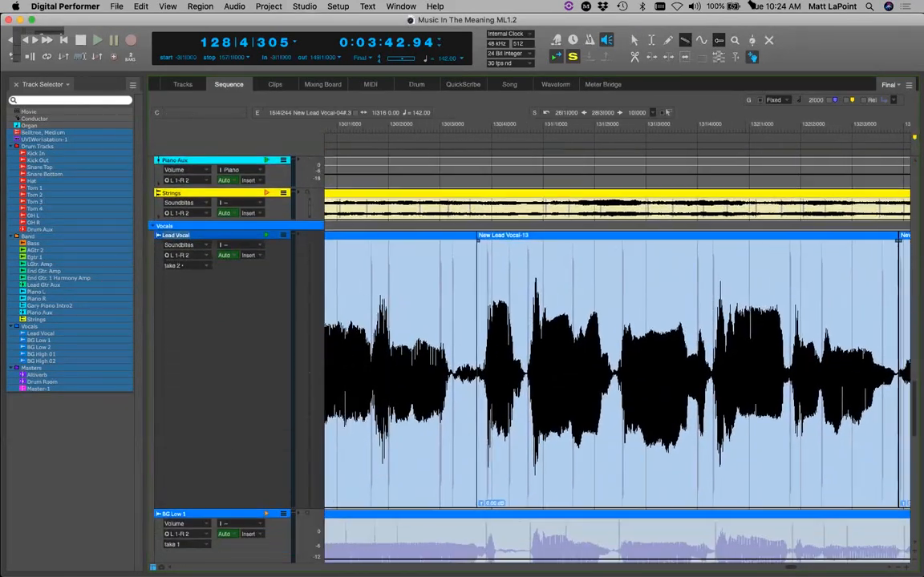
pyautogui.scroll(-10, 697, 360)
pyautogui.hscroll(-5, 697, 360)
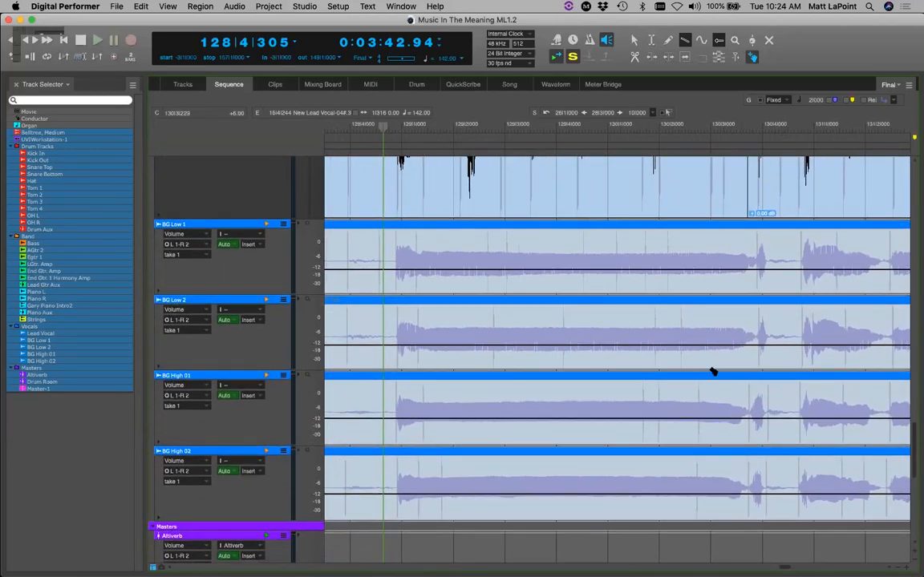
pyautogui.scroll(10, 697, 360)
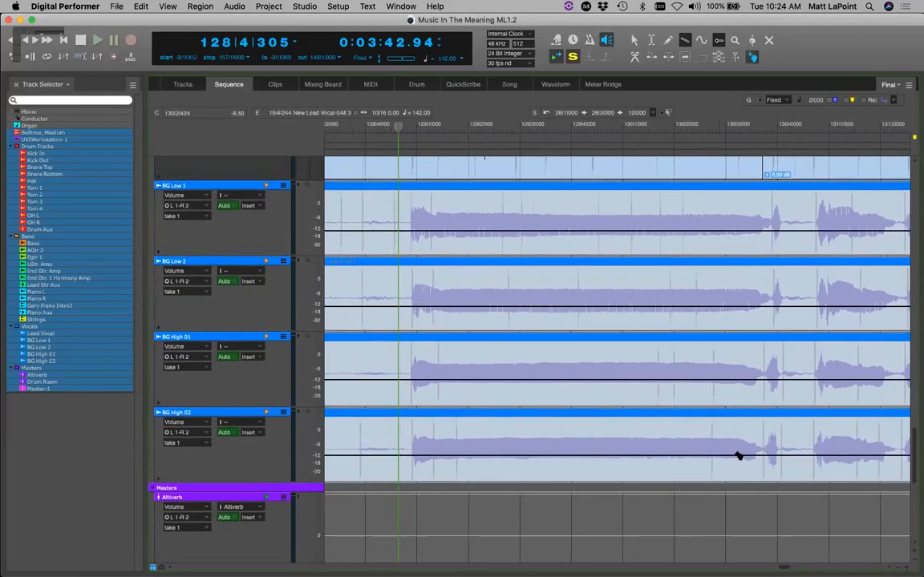
pyautogui.hscroll(-3, 565, 329)
pyautogui.scroll(10, 565, 329)
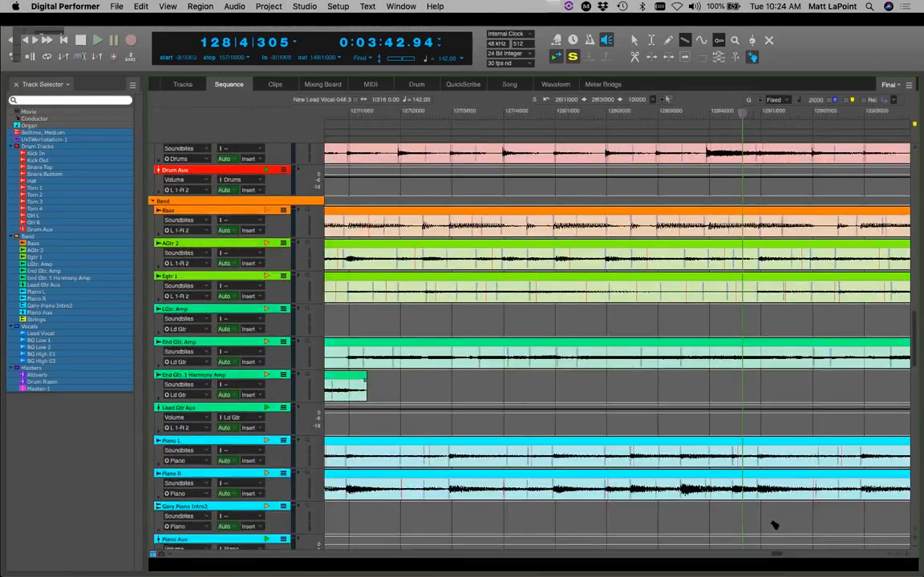
pyautogui.hscroll(-4, 632, 295)
pyautogui.scroll(5, 631, 295)
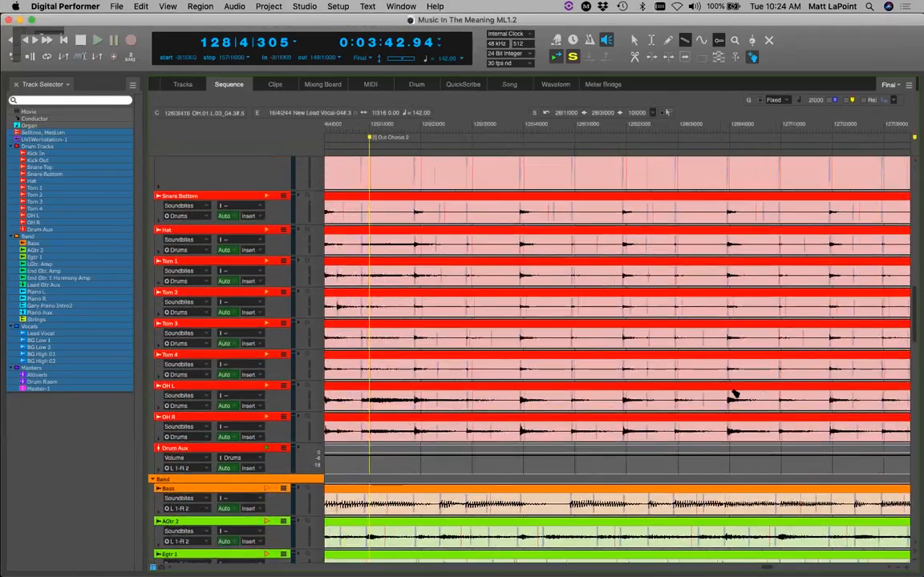
pyautogui.hscroll(-2, 732, 393)
pyautogui.hscroll(-2, 540, 324)
pyautogui.hscroll(-2, 790, 354)
pyautogui.hscroll(6, 790, 355)
pyautogui.scroll(-5, 711, 315)
pyautogui.scroll(2, 333, 207)
pyautogui.hscroll(2, 304, 233)
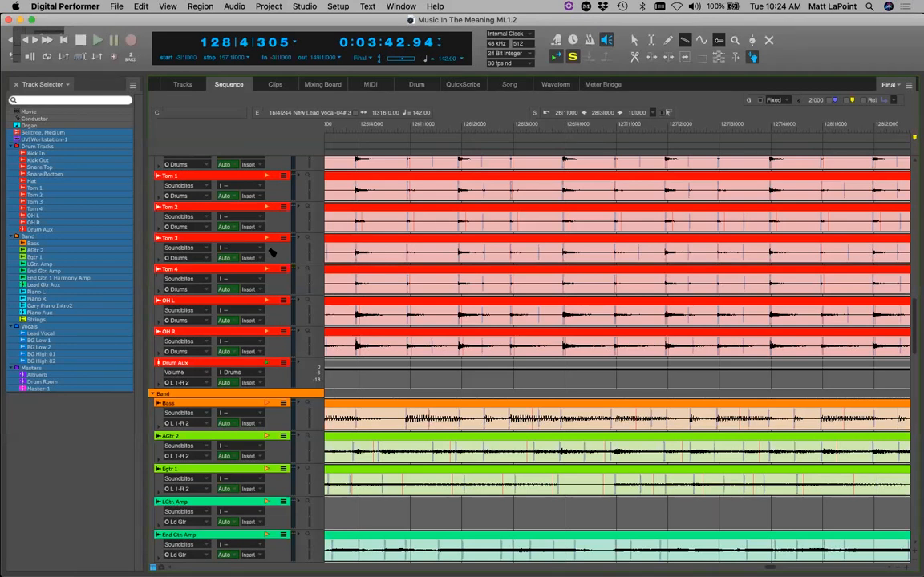
pyautogui.scroll(4, 383, 328)
pyautogui.hscroll(4, 384, 328)
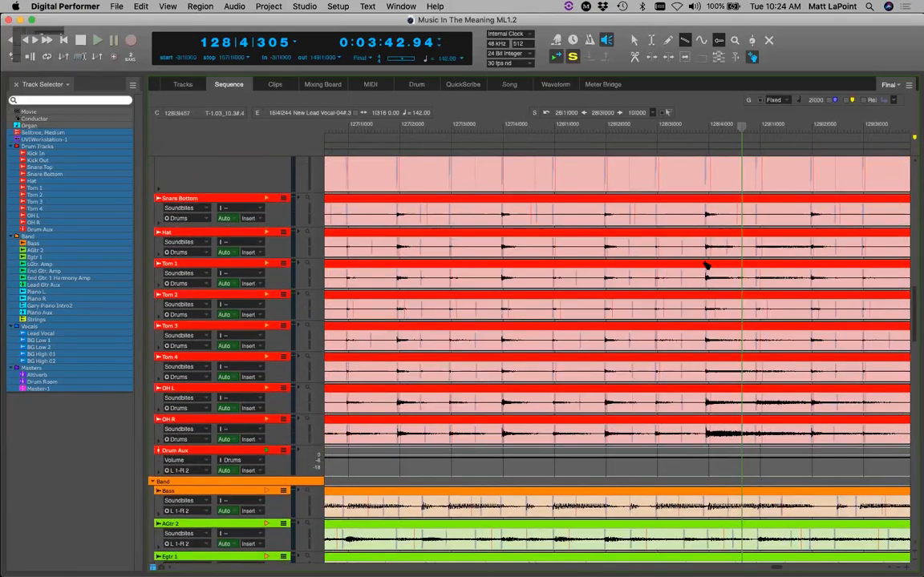
pyautogui.hscroll(10, 433, 247)
pyautogui.scroll(-2, 783, 256)
pyautogui.hscroll(5, 677, 237)
pyautogui.scroll(-3, 681, 264)
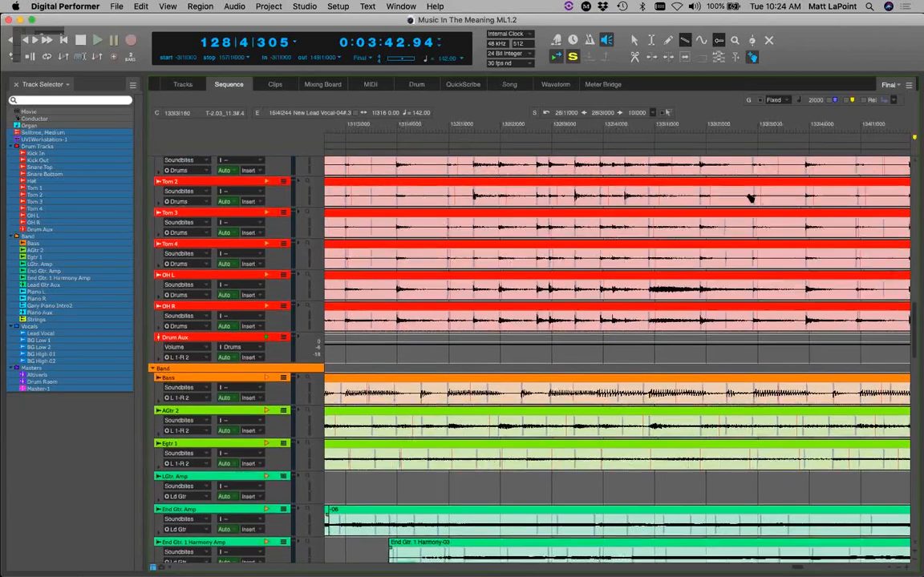
pyautogui.scroll(-1, 749, 198)
pyautogui.scroll(-5, 725, 216)
# Zoom out horizontally and look over the tracks from Out Chorus 1 to the end of the song.
pyautogui.press('super+Left')
pyautogui.moveTo(680, 239); pyautogui.dragTo(742, 351)
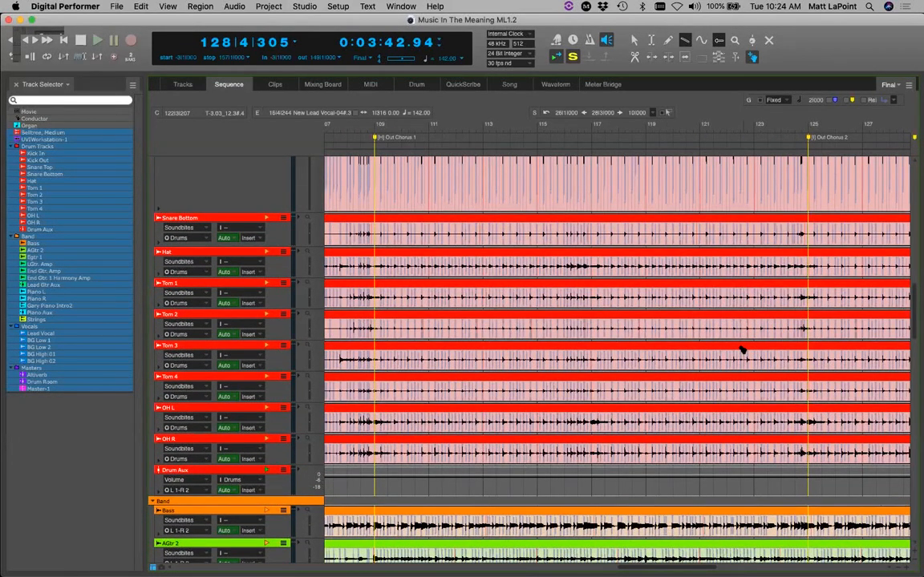
pyautogui.click(634, 40)
pyautogui.moveTo(732, 363); pyautogui.dragTo(544, 240)
pyautogui.scroll(-6, 544, 240)
pyautogui.hscroll(5, 543, 239)
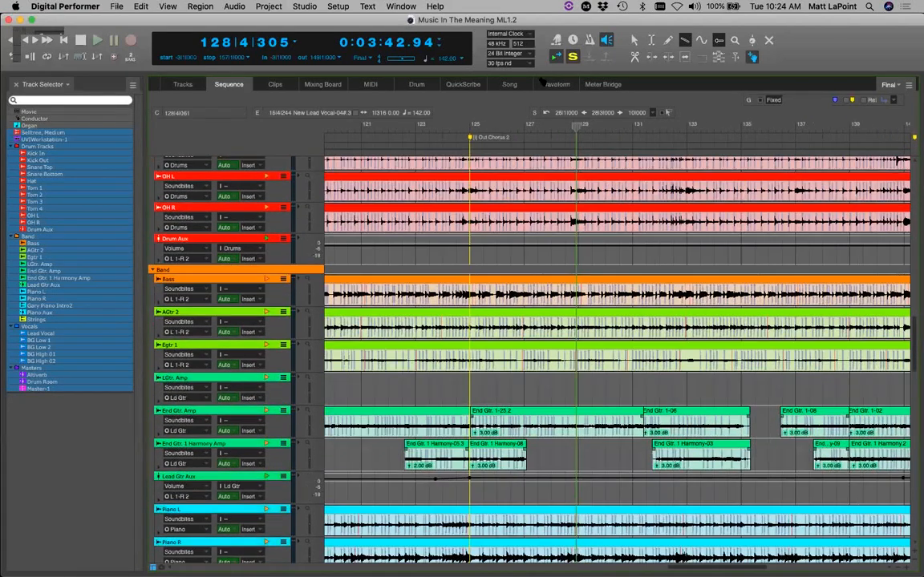
pyautogui.moveTo(736, 358); pyautogui.dragTo(437, 178)
pyautogui.scroll(10, 437, 179)
pyautogui.hscroll(-10, 437, 179)
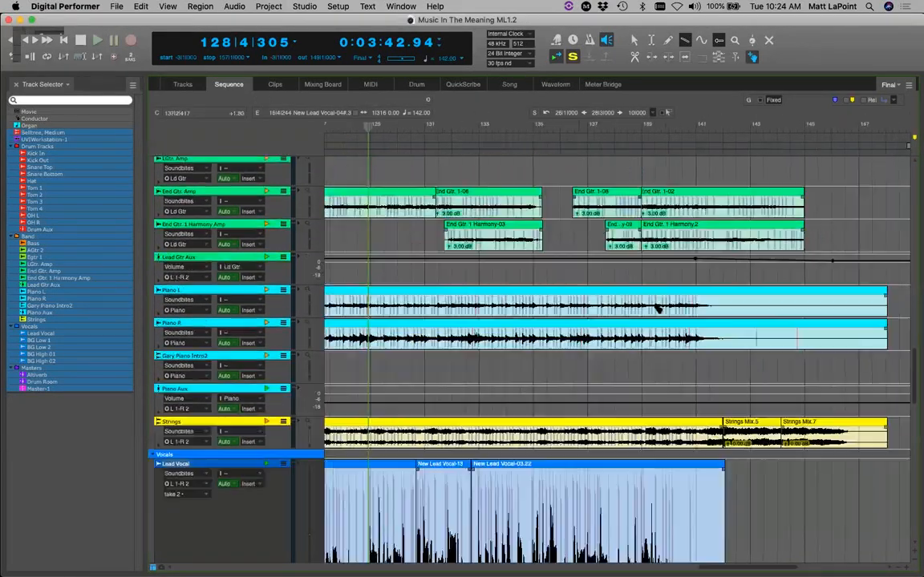
pyautogui.scroll(4, 437, 179)
pyautogui.hscroll(-2, 437, 179)
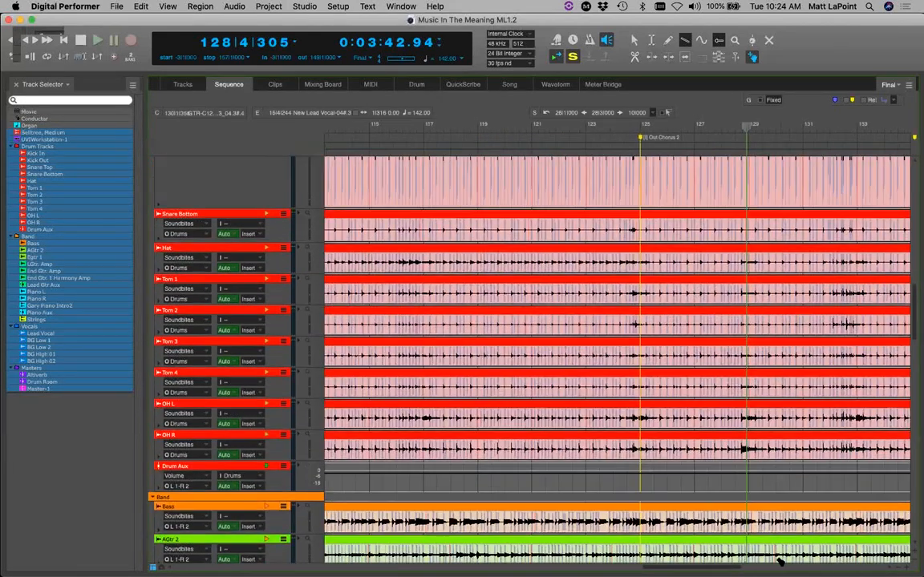
pyautogui.moveTo(785, 566)
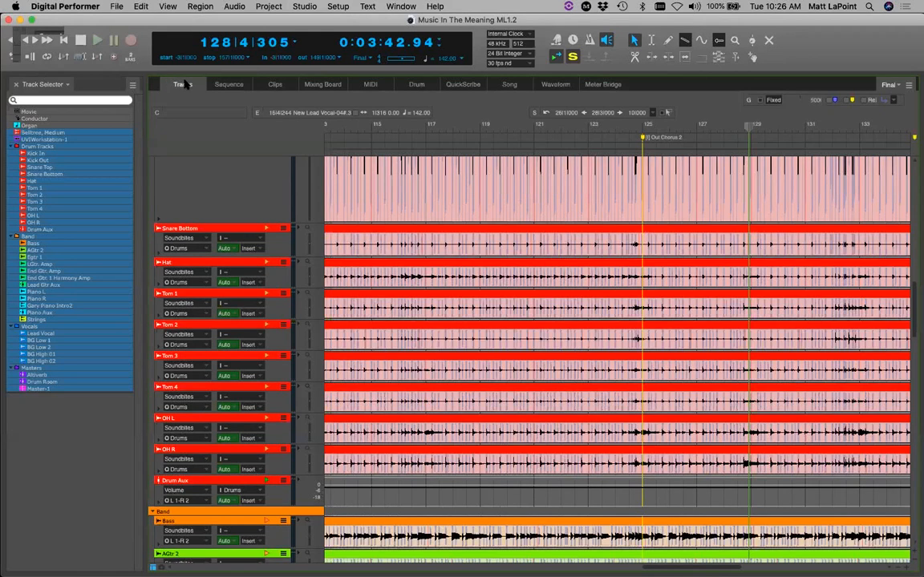
# Turn off solo and return to the sequence start, showing the Belltree, Medium track in the Sequence editor.
pyautogui.click(183, 85)
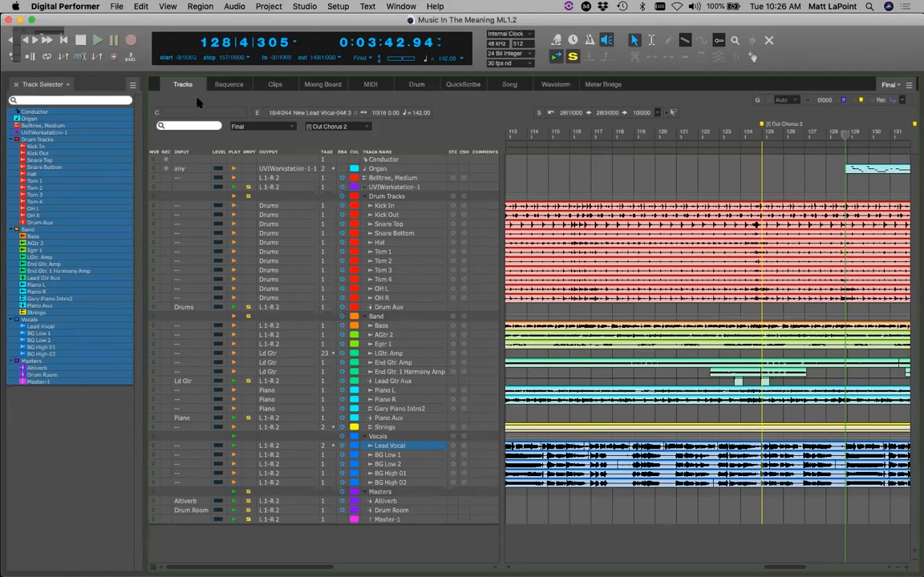
pyautogui.press('super+s')
pyautogui.click(228, 84)
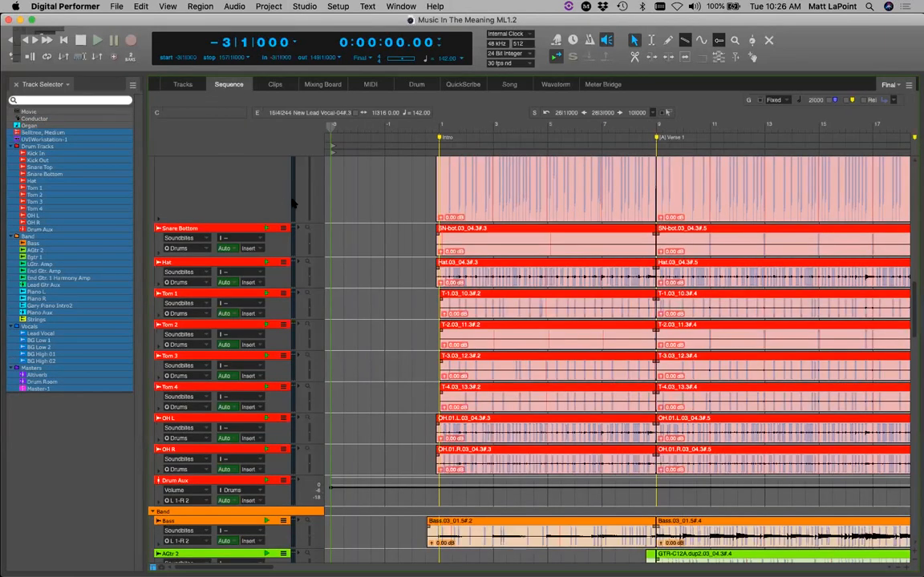
pyautogui.scroll(10, 269, 182)
pyautogui.scroll(3, 401, 210)
pyautogui.scroll(3, 400, 215)
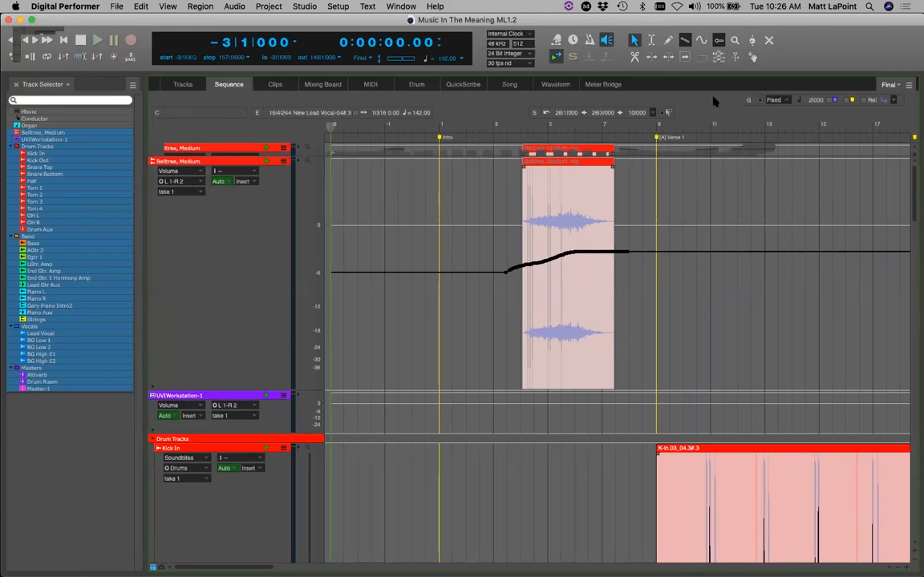
# Set the edit grid to Auto and zoom in horizontally around the Intro marker at 1|1|000.
pyautogui.click(784, 102)
pyautogui.click(784, 92)
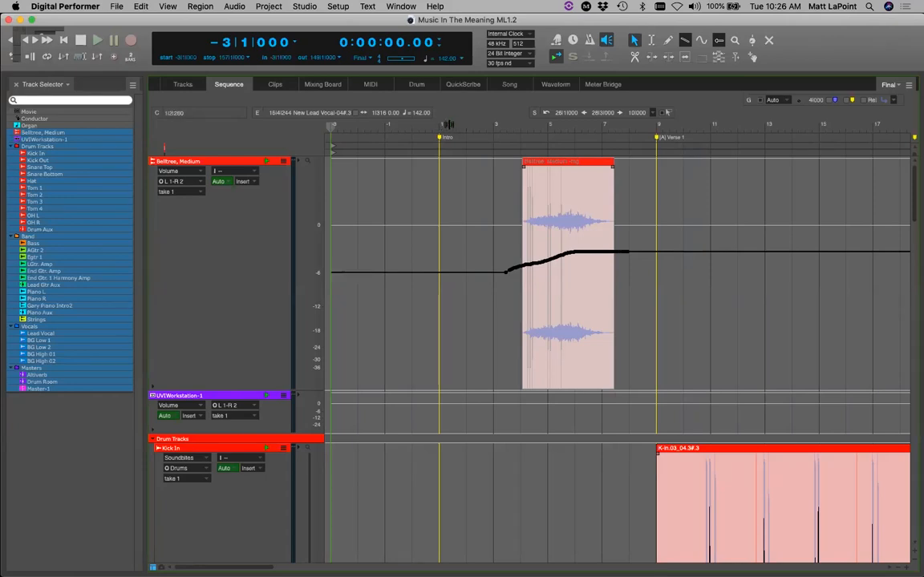
pyautogui.rightClick(406, 119)
pyautogui.press('super+bracketright')
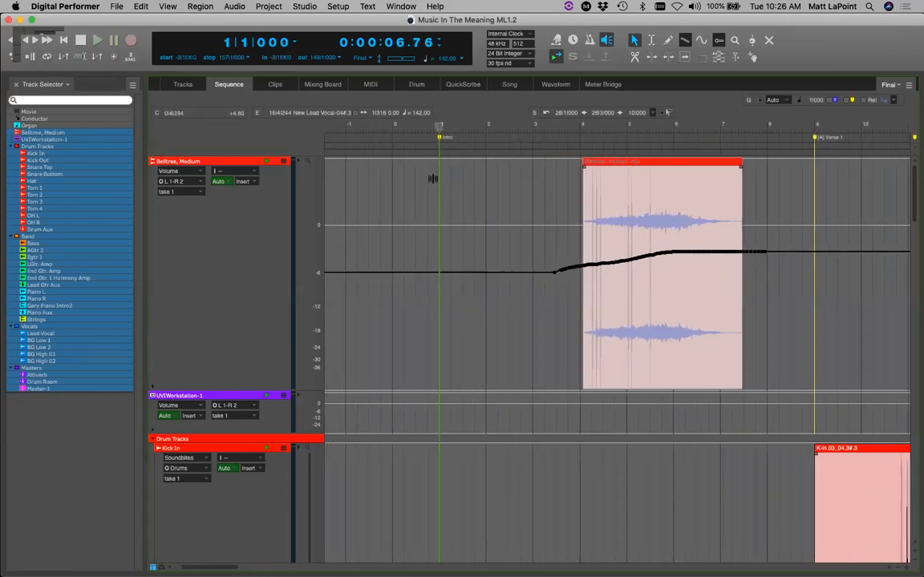
# Examine how the Auto edit grid adapts at different horizontal zoom levels around the Intro, with playback positioned in bar 1.
pyautogui.click(426, 124)
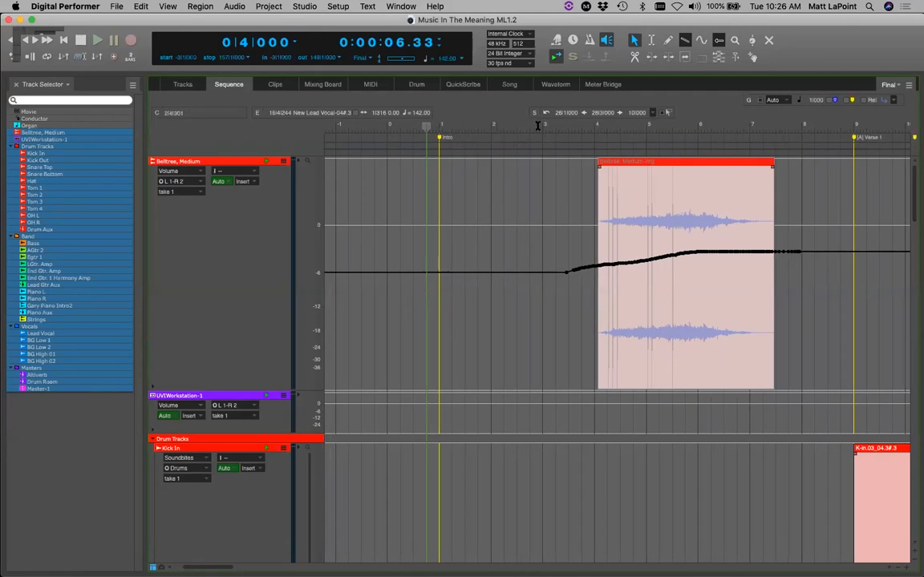
pyautogui.click(475, 125)
pyautogui.press('super+bracketright')
pyautogui.press('super+bracketright')
pyautogui.press('super+bracketright')
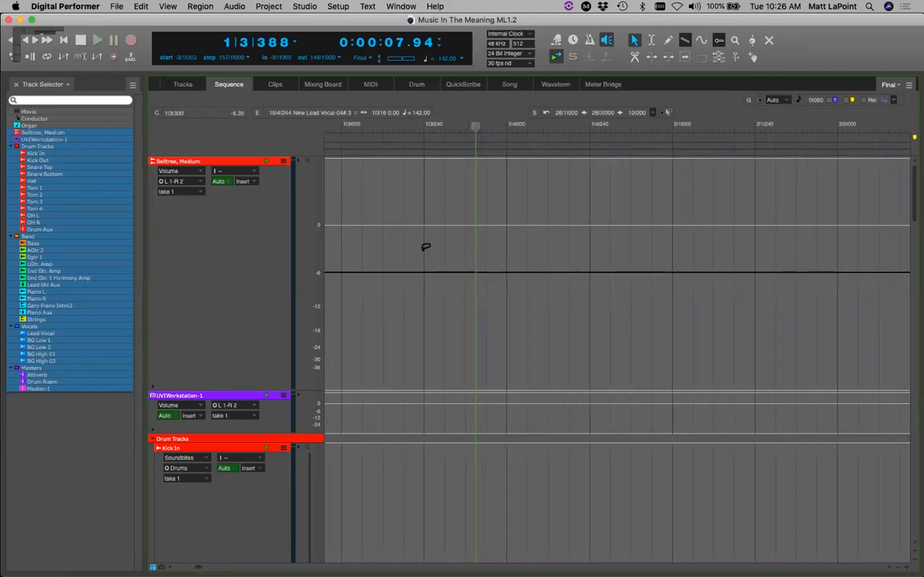
pyautogui.moveTo(475, 128); pyautogui.dragTo(513, 2)
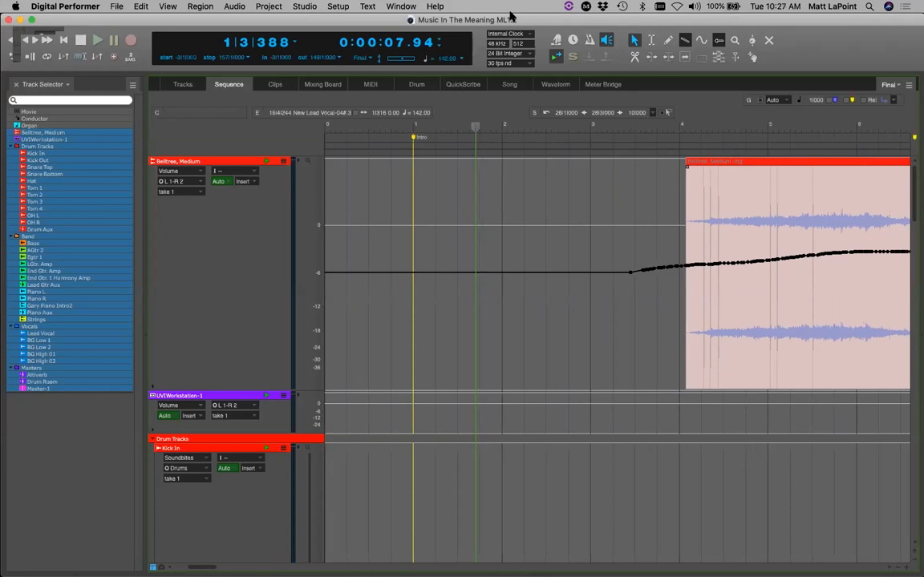
# Switch the edit grid from Auto to Fixed and move the playback position to 2|3|000.
pyautogui.click(774, 101)
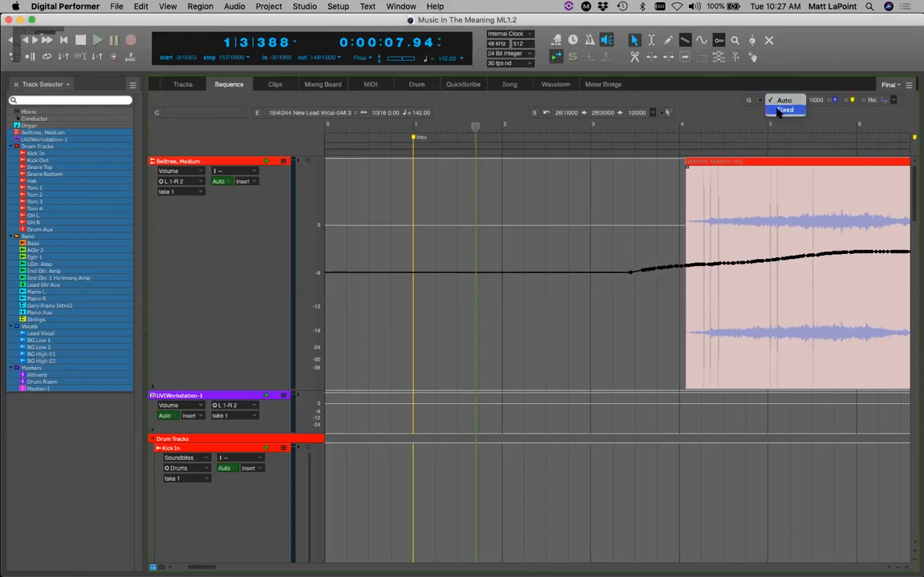
pyautogui.click(777, 112)
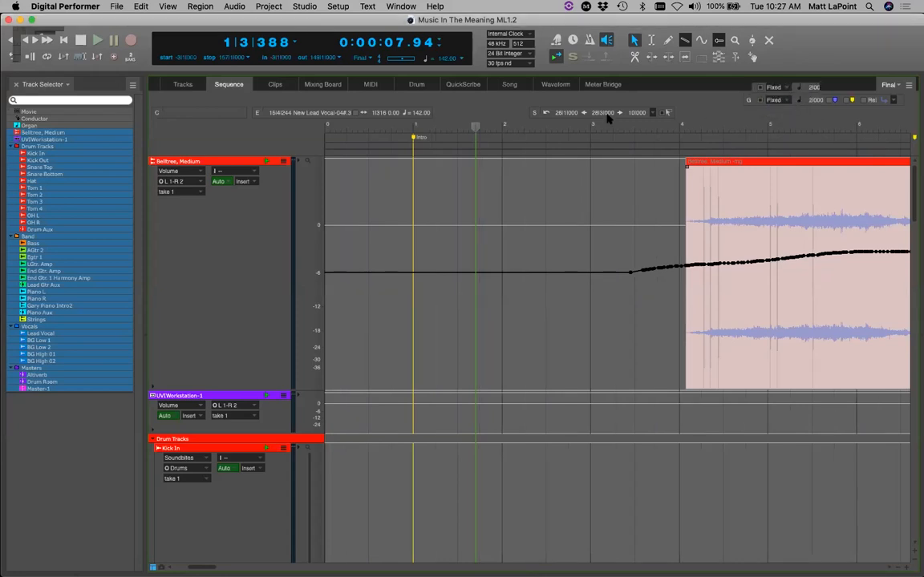
pyautogui.click(543, 120)
pyautogui.moveTo(543, 120); pyautogui.dragTo(545, 227)
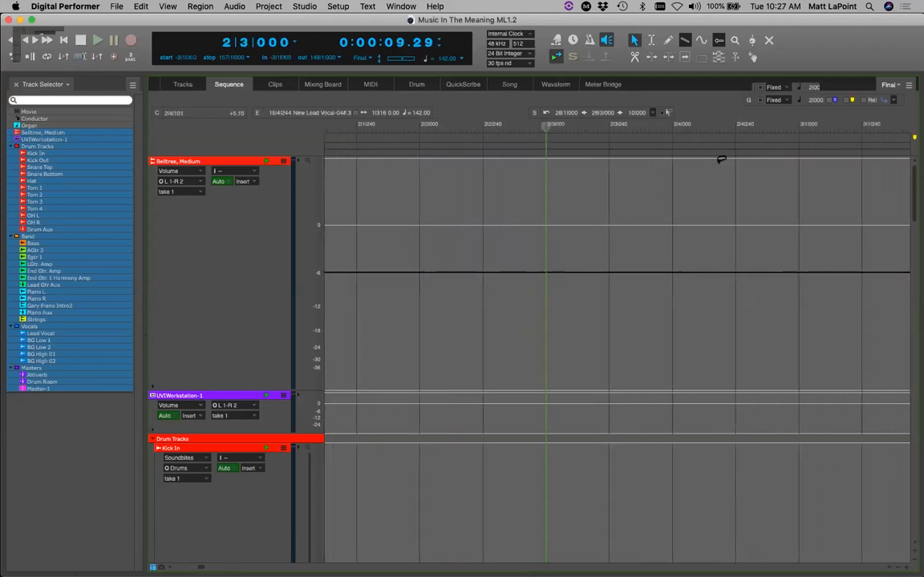
# Set the fixed grid resolution to a quarter note (1|000) and move the playback position to 2|2|000, comparing the grid at several magnifications.
pyautogui.click(795, 98)
pyautogui.click(795, 93)
pyautogui.press('super+Left')
pyautogui.press('super+Left')
pyautogui.press('super+Left')
pyautogui.press('super+Left')
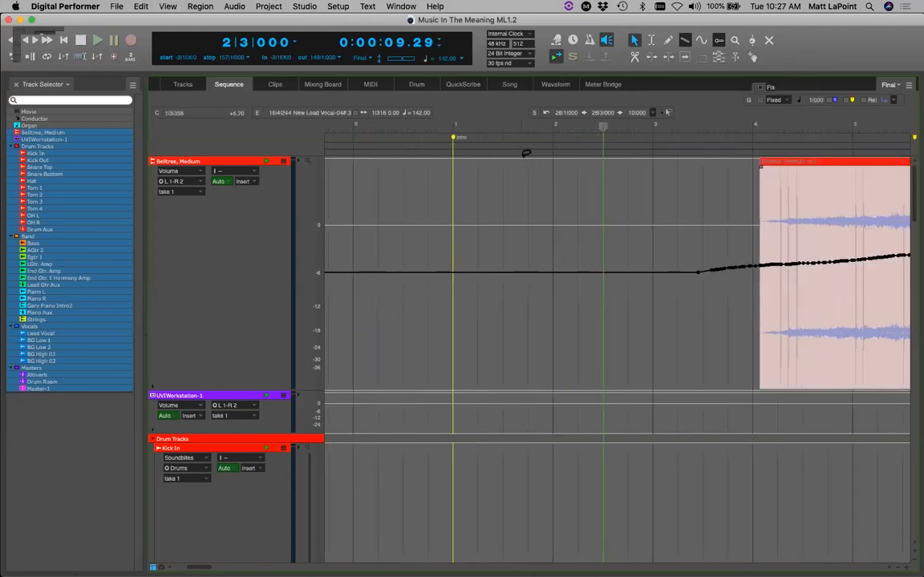
pyautogui.moveTo(534, 124); pyautogui.dragTo(571, 126)
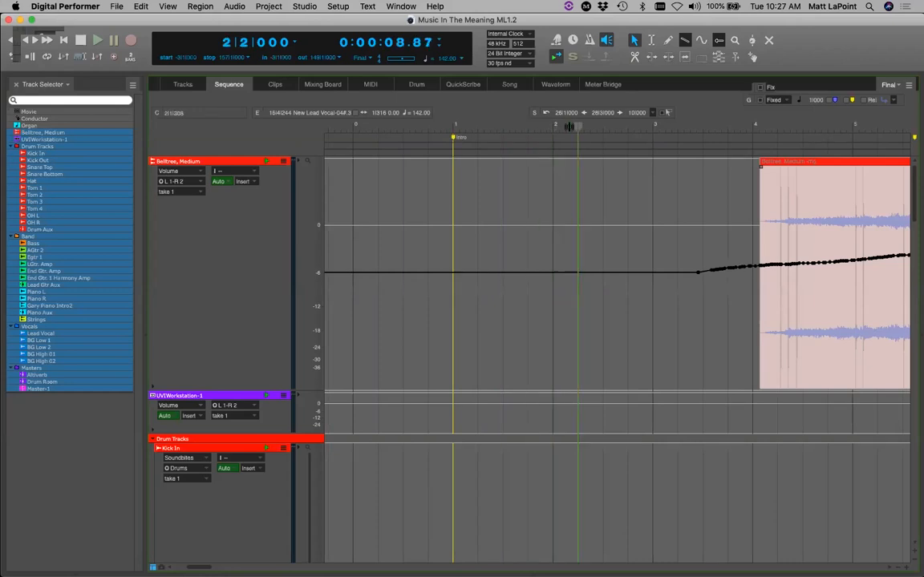
pyautogui.press('super+Right')
pyautogui.press('super+Right')
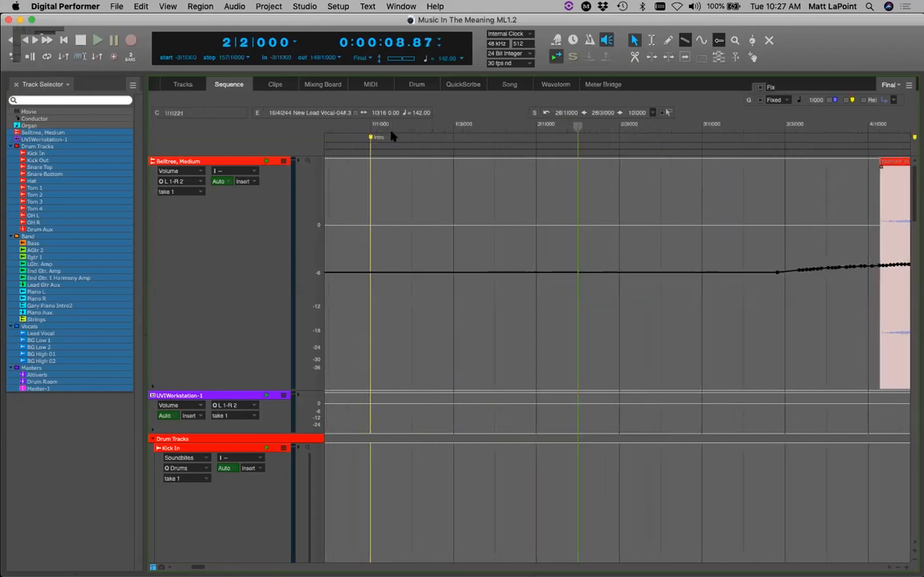
pyautogui.press('super+Left')
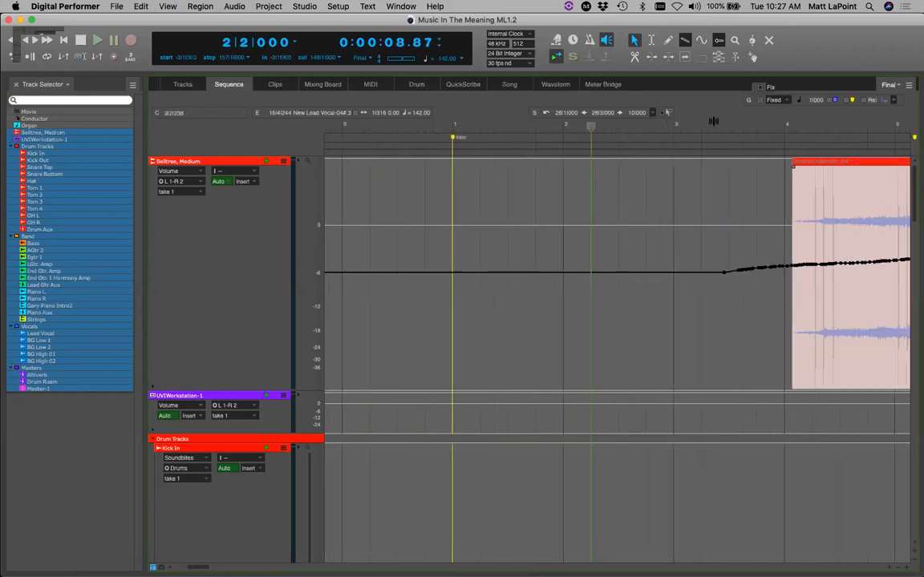
pyautogui.press('super+Left')
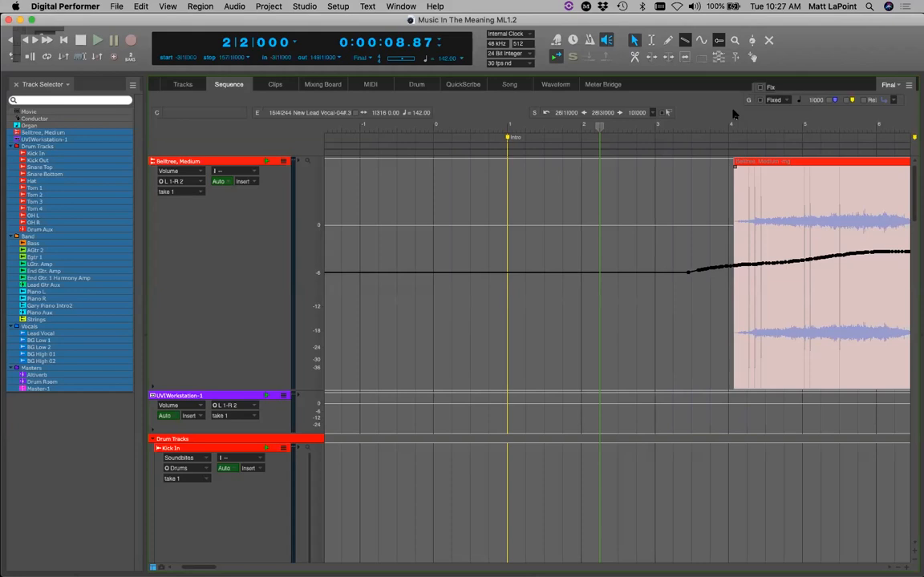
# Try finer fixed grid resolutions of 0|060 and 0|030, and inspect the grid lines around 2|2|000.
pyautogui.click(799, 99)
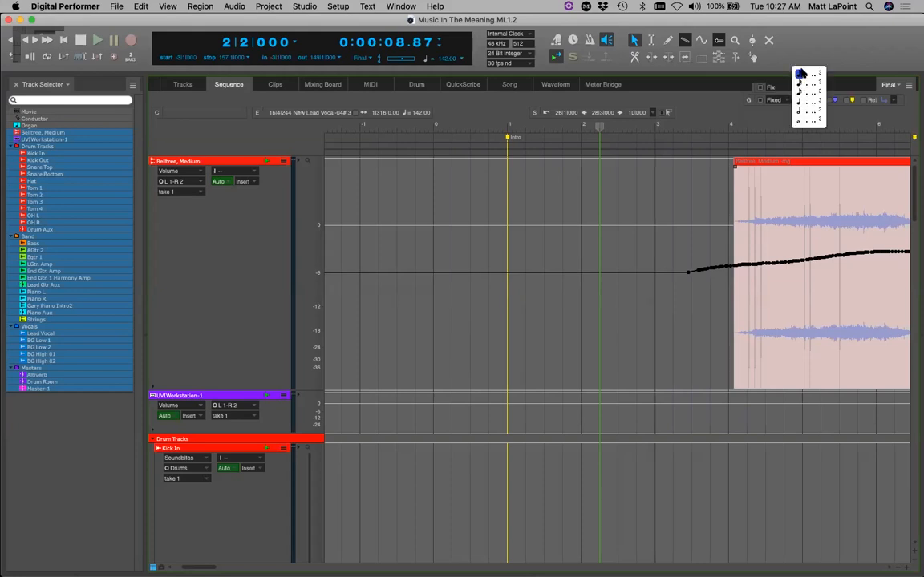
pyautogui.click(800, 73)
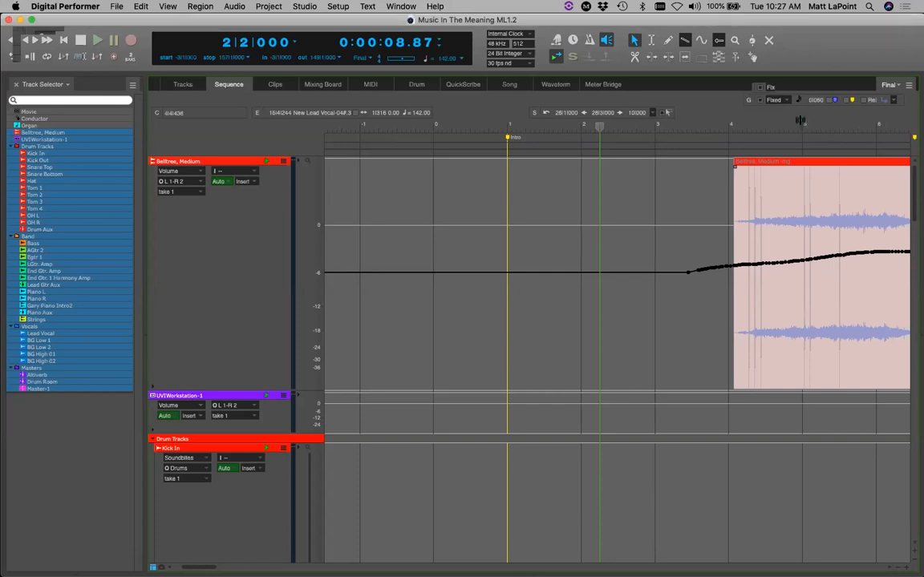
pyautogui.click(799, 102)
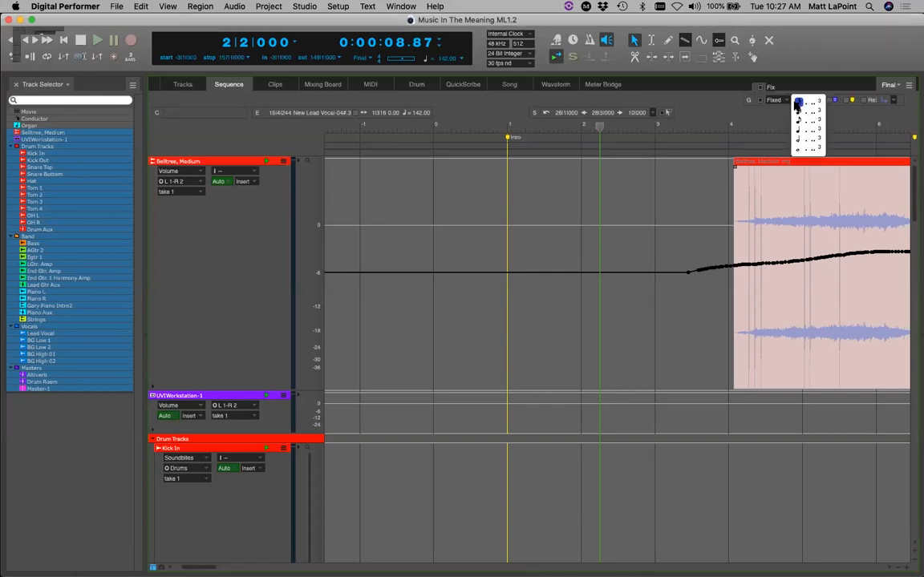
pyautogui.click(797, 104)
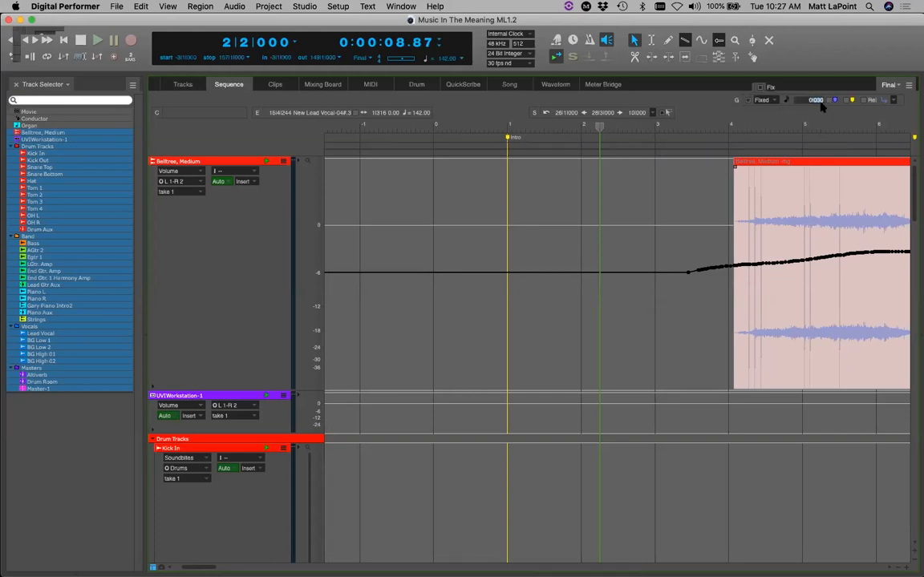
pyautogui.press('Return')
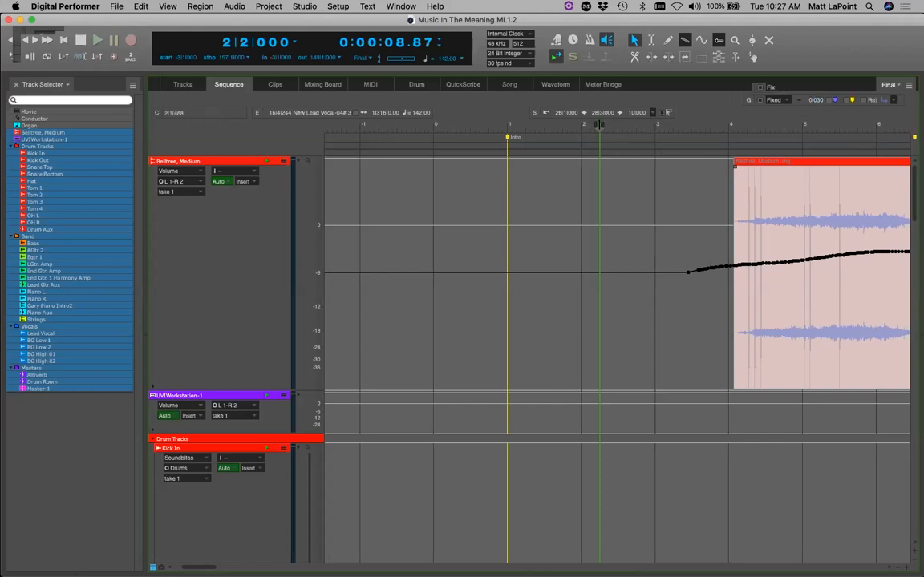
pyautogui.moveTo(598, 125); pyautogui.dragTo(600, 200)
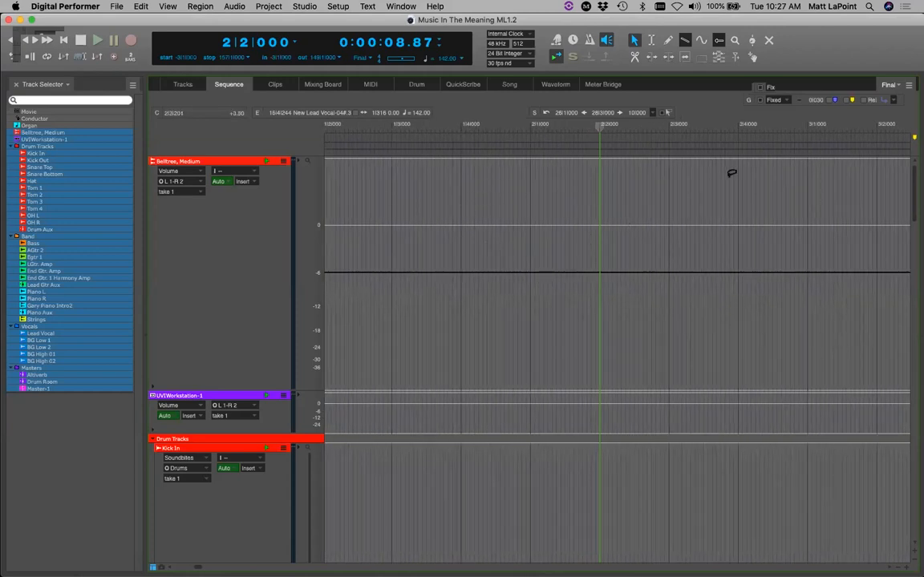
# Set the fixed grid resolution back to a quarter note (1|000).
pyautogui.click(798, 100)
pyautogui.click(797, 98)
pyautogui.click(798, 100)
pyautogui.click(800, 98)
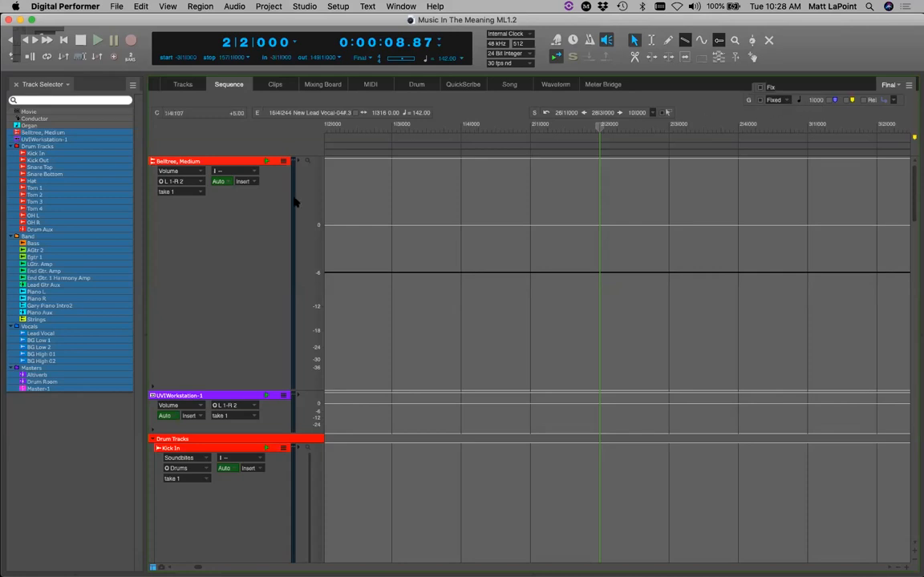
# Show only the Kick In track in the Sequence editor and move the playback position to measure 20.
pyautogui.click(52, 153)
pyautogui.press('KP_Equal')
pyautogui.write('20')
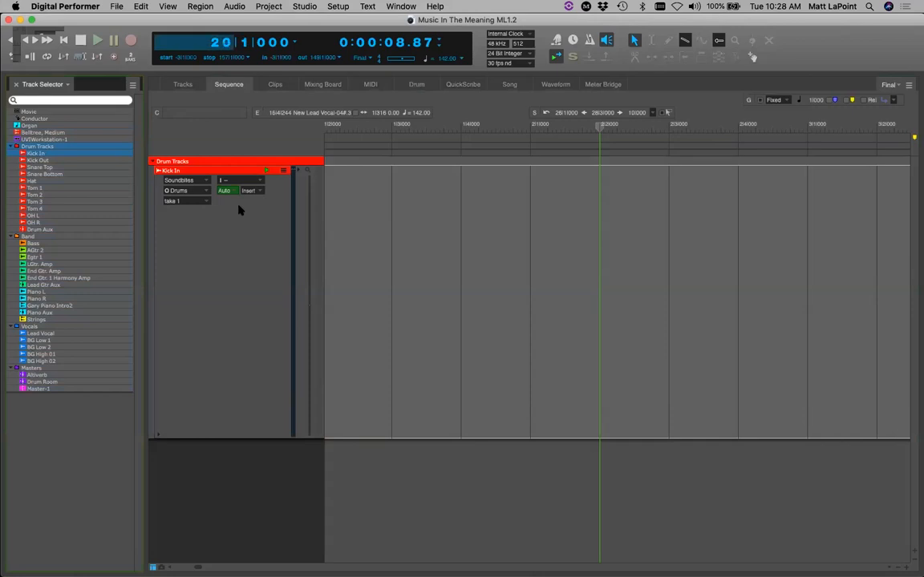
pyautogui.press('Return')
pyautogui.click(204, 181)
pyautogui.click(205, 181)
pyautogui.press('super+bracketleft')
pyautogui.press('super+bracketleft')
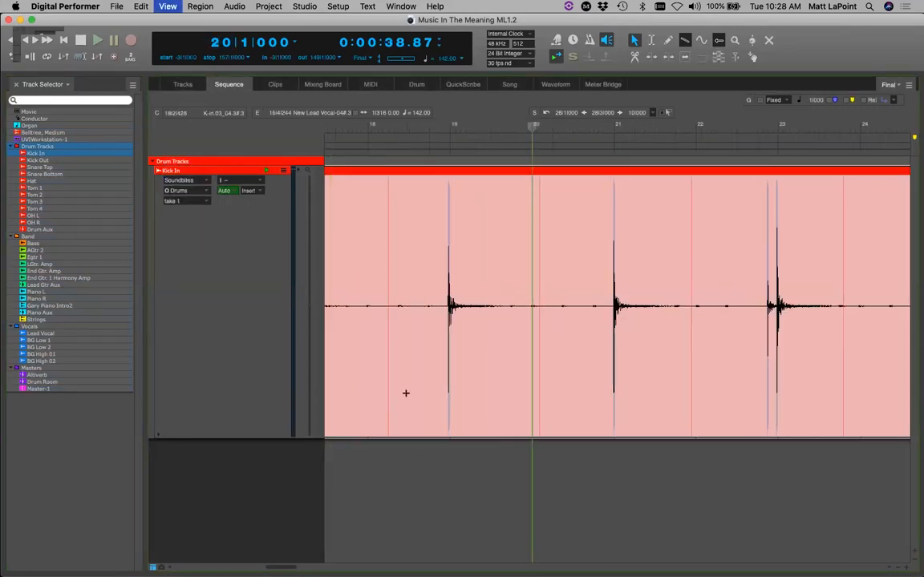
# Slice the Kick In soundbite on the quarter-note grid from 17|4|000 to bar 23 with the Scissors tool.
pyautogui.press('super+bracketleft')
pyautogui.press('x')
pyautogui.moveTo(439, 326); pyautogui.dragTo(724, 319)
pyautogui.press('a')
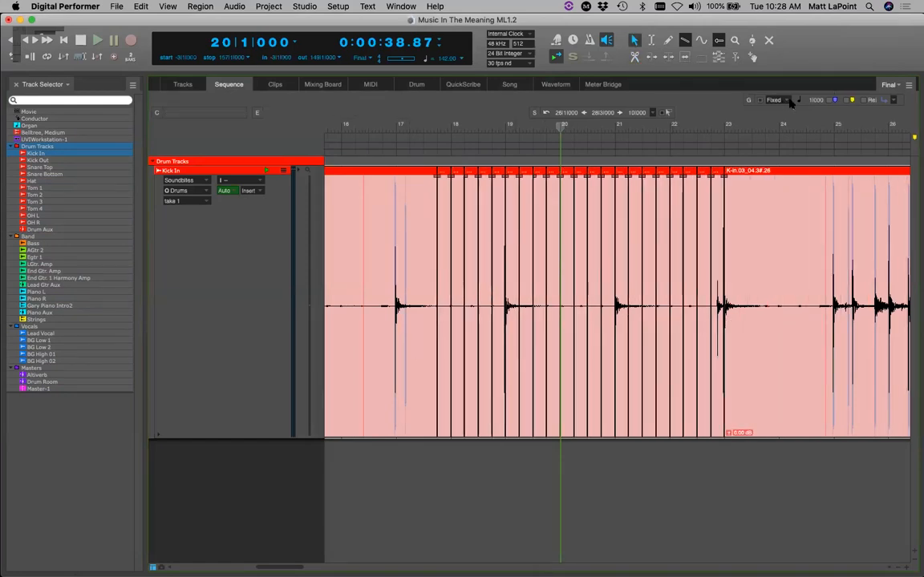
pyautogui.press('x')
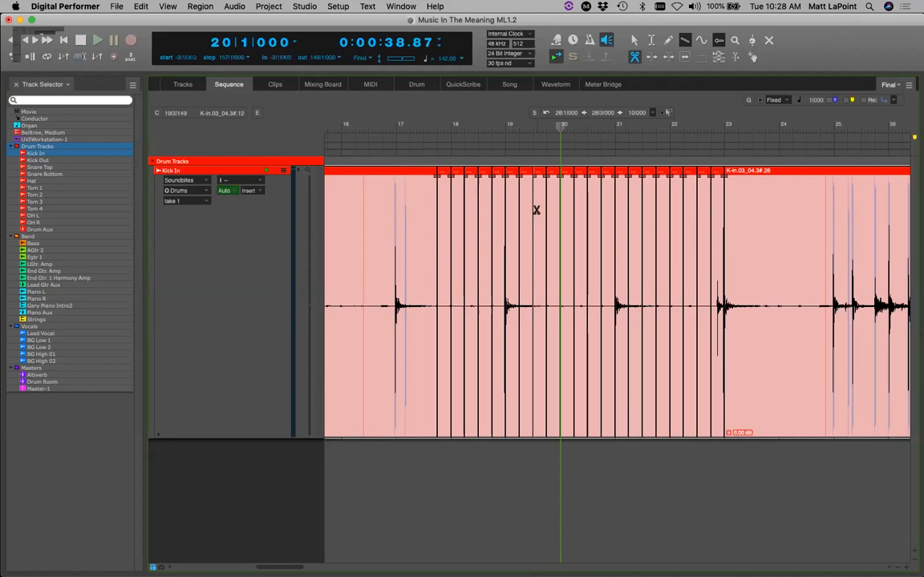
pyautogui.press('a')
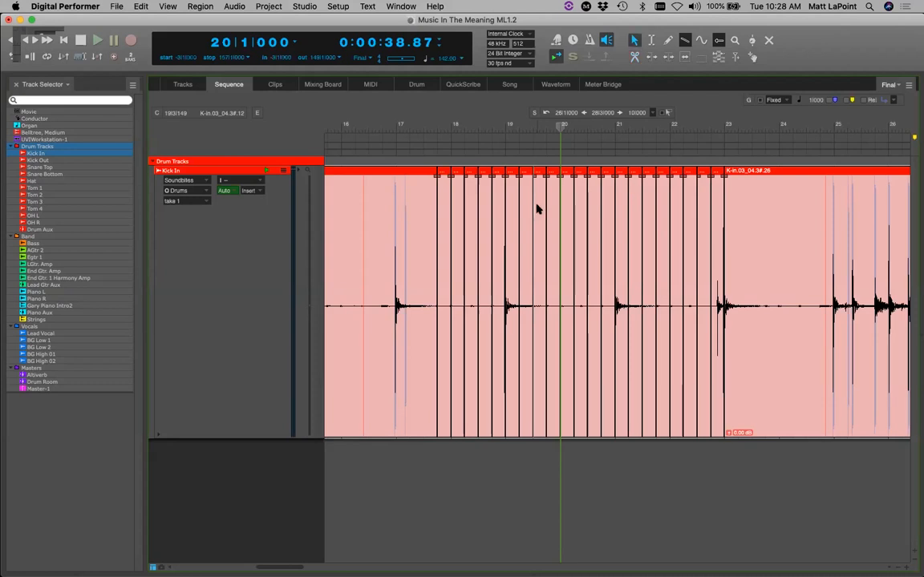
# Select the Kick In slice at 19|1|000, view the plug-ins available to apply to it, and close the list without choosing one.
pyautogui.click(446, 207)
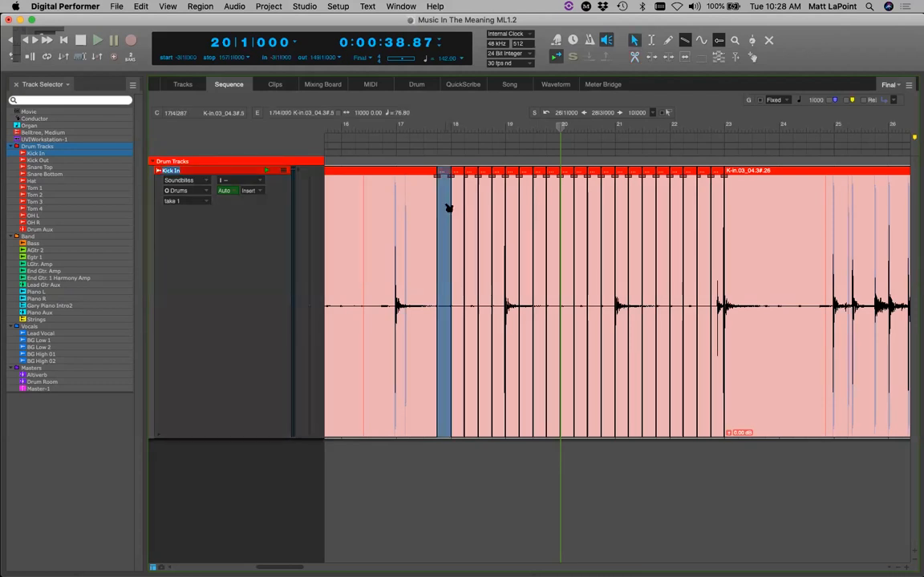
pyautogui.click(447, 122)
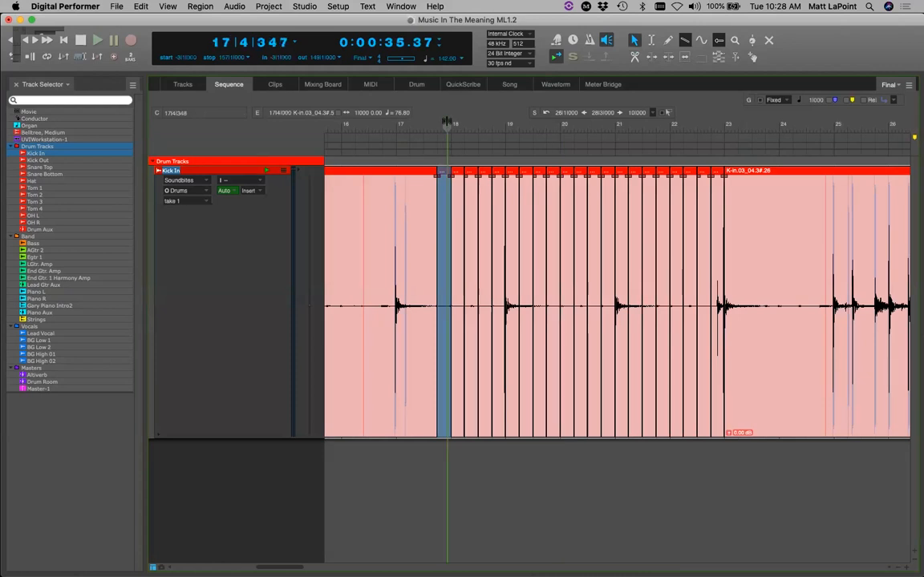
pyautogui.press('super+bracketright')
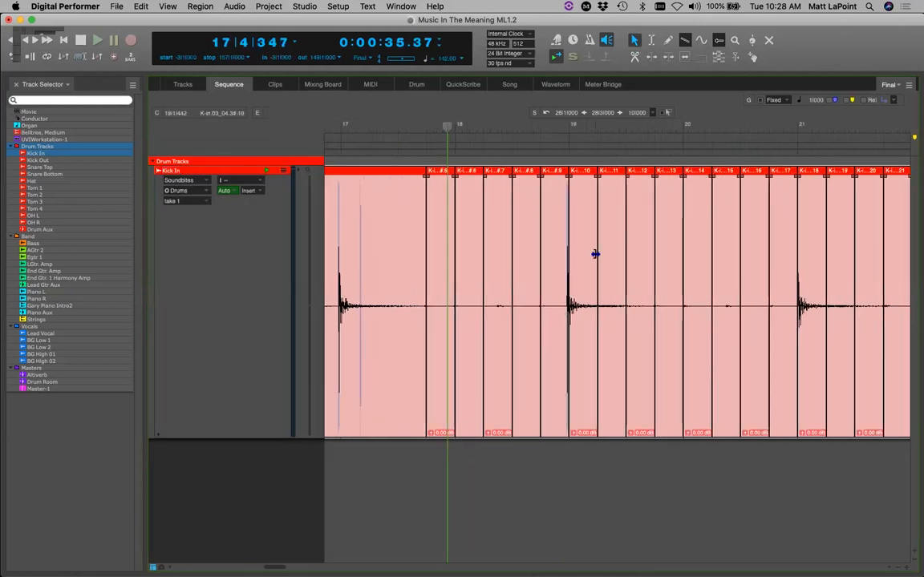
pyautogui.click(588, 268)
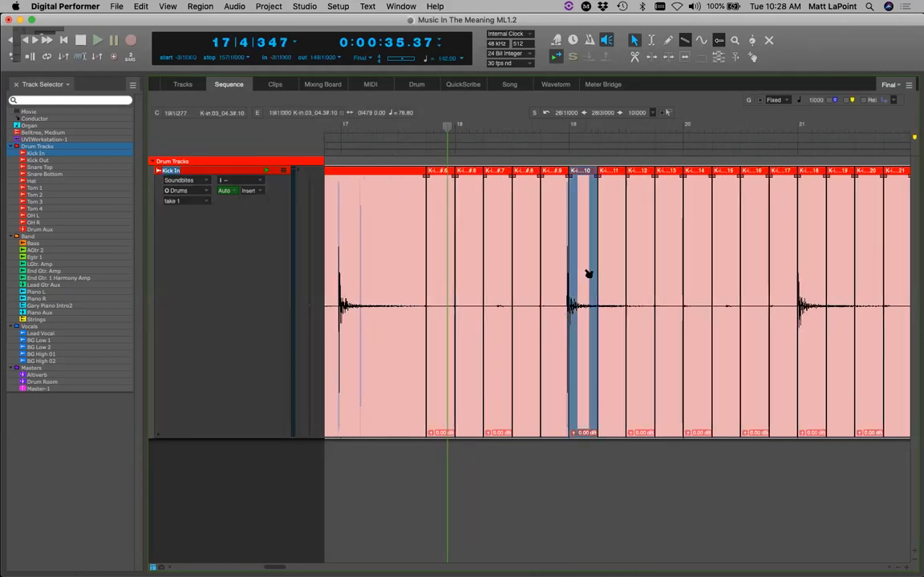
pyautogui.rightClick(588, 273)
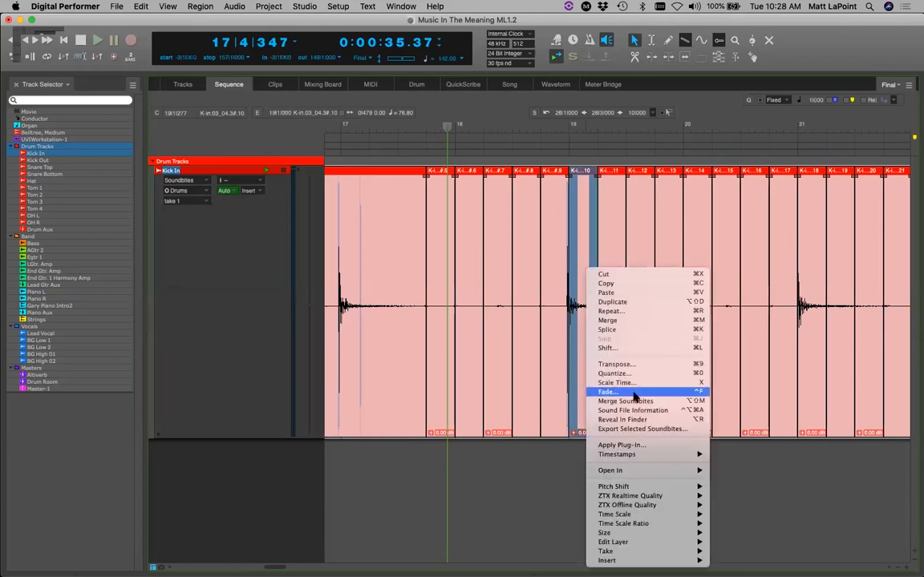
pyautogui.click(638, 444)
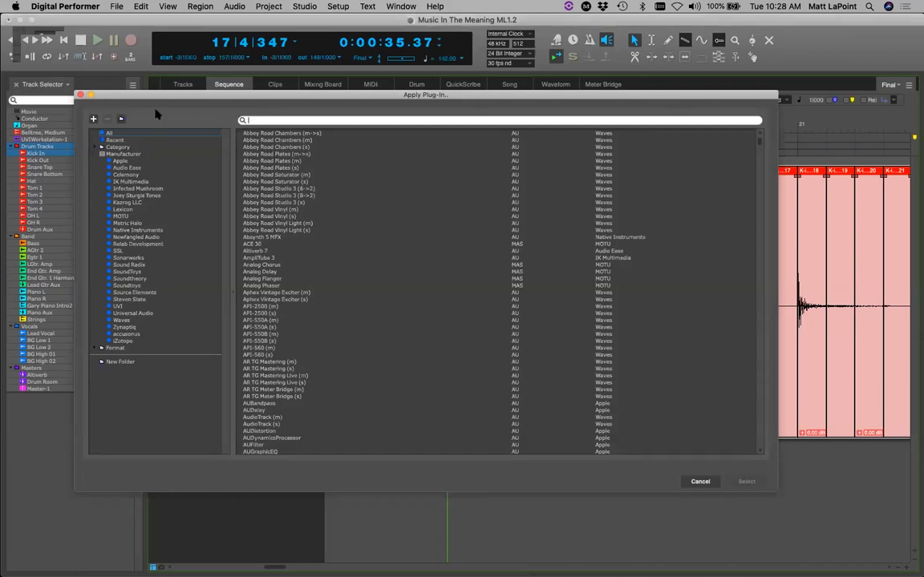
pyautogui.click(81, 96)
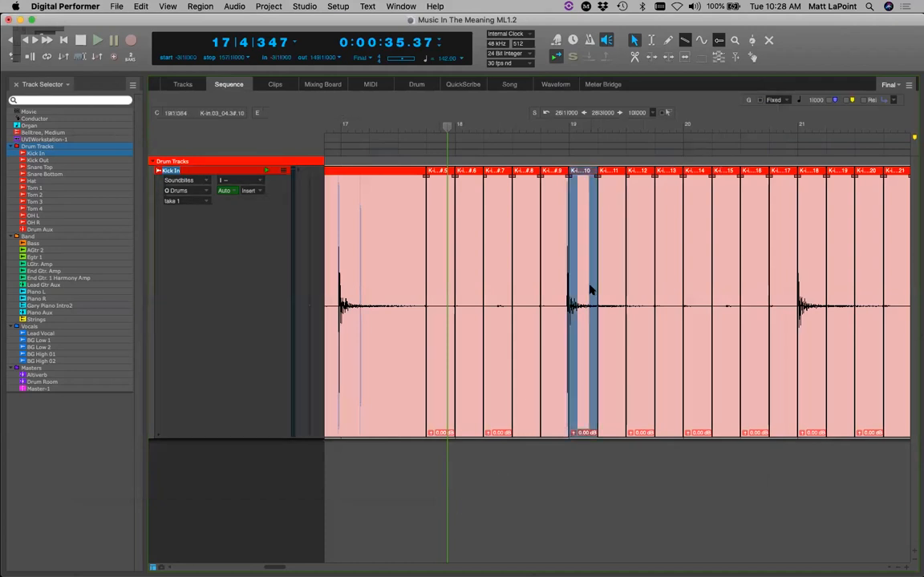
# Select every other quarter-note slice on the Kick In track from 18|3|000 through 20|3|000.
pyautogui.click(527, 300)
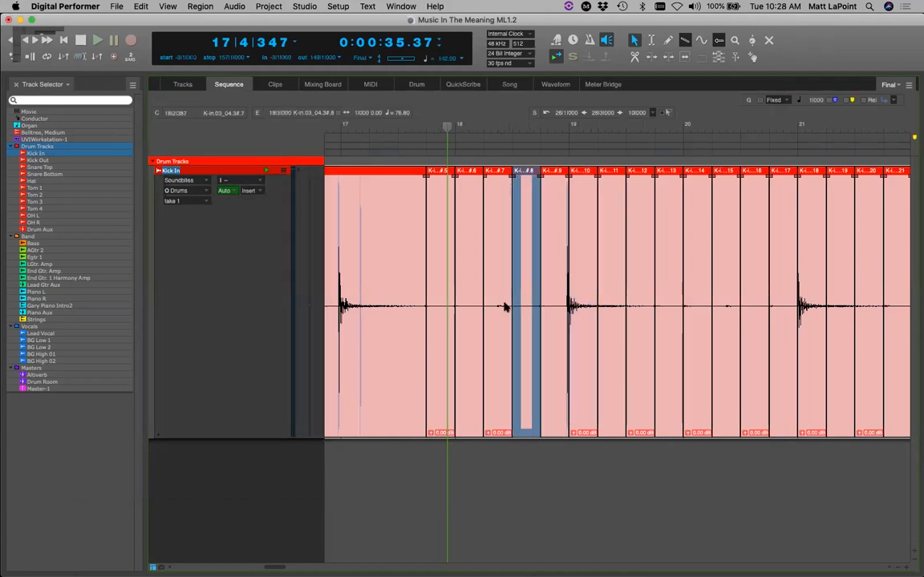
pyautogui.keyDown('shift'); pyautogui.click(583, 305); pyautogui.keyUp('shift')
pyautogui.keyDown('shift'); pyautogui.click(639, 304); pyautogui.keyUp('shift')
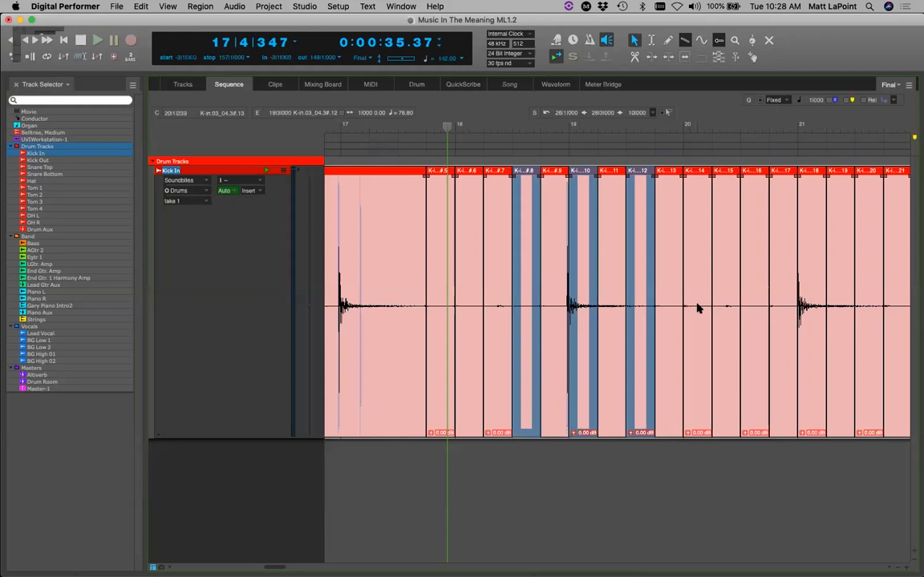
pyautogui.keyDown('shift'); pyautogui.click(697, 309); pyautogui.keyUp('shift')
pyautogui.keyDown('shift'); pyautogui.click(754, 310); pyautogui.keyUp('shift')
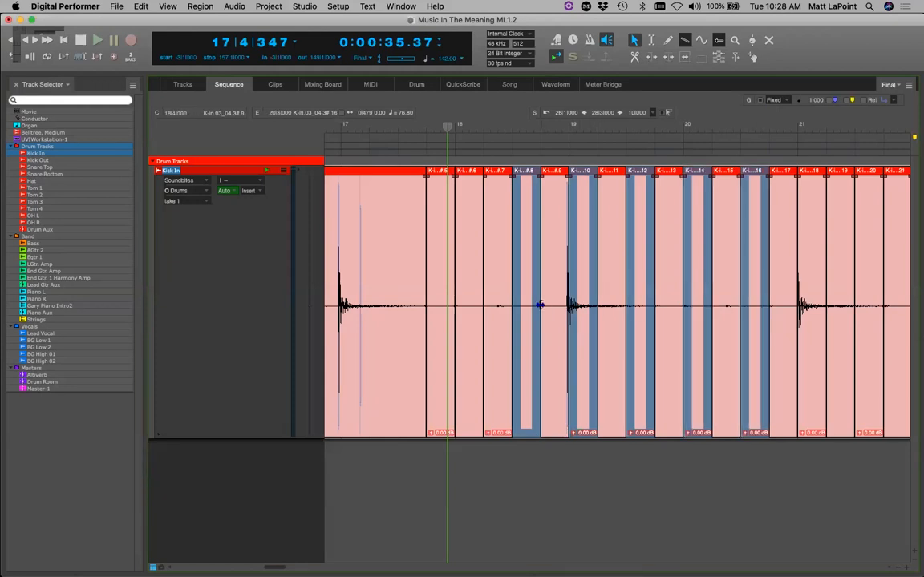
# Search the plug-ins for "rev" and apply the Reverse plug-in with its default pre-roll and post-roll to the selected Kick In slices.
pyautogui.rightClick(540, 304)
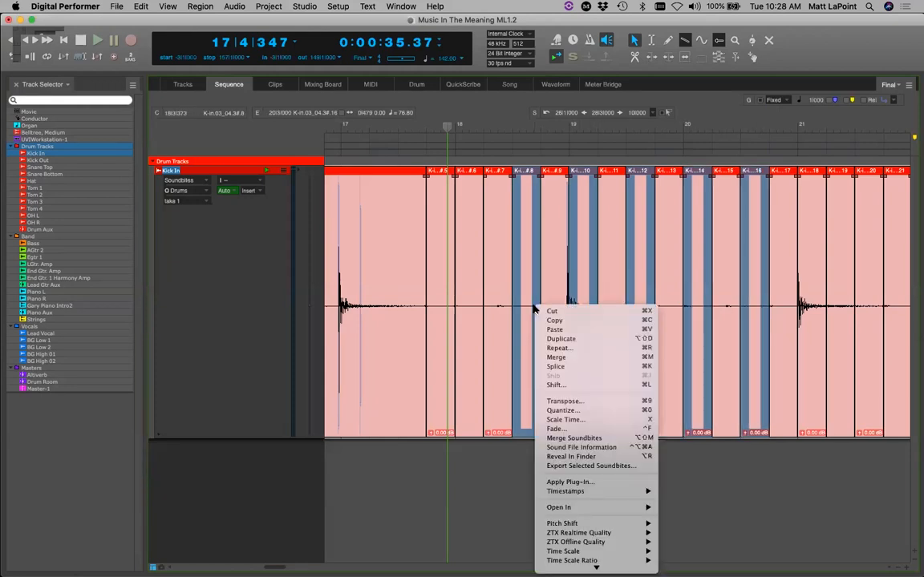
pyautogui.click(572, 481)
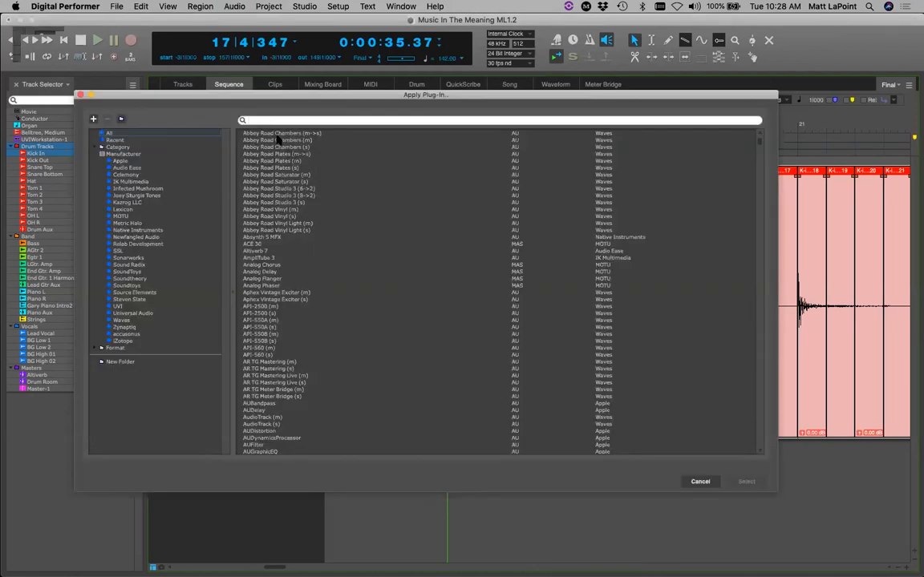
pyautogui.write('rev')
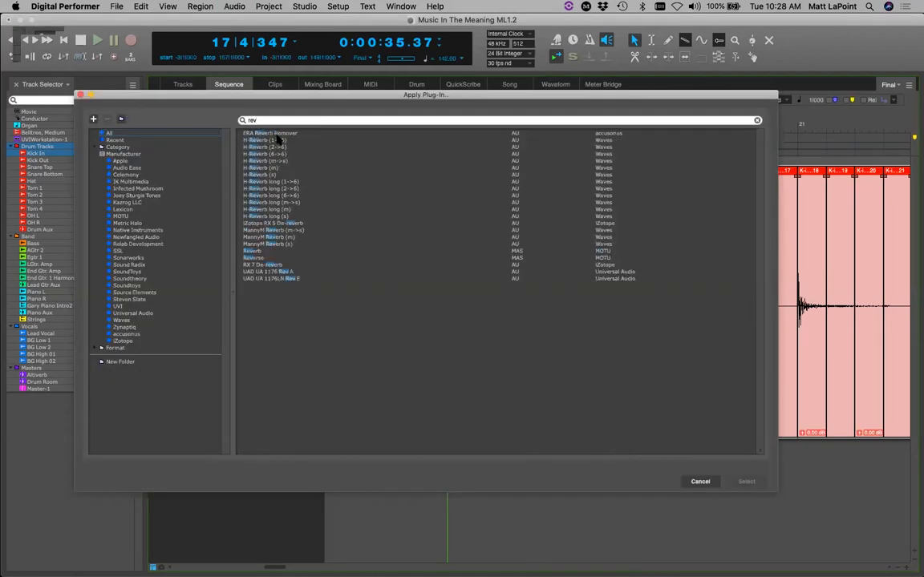
pyautogui.click(265, 259)
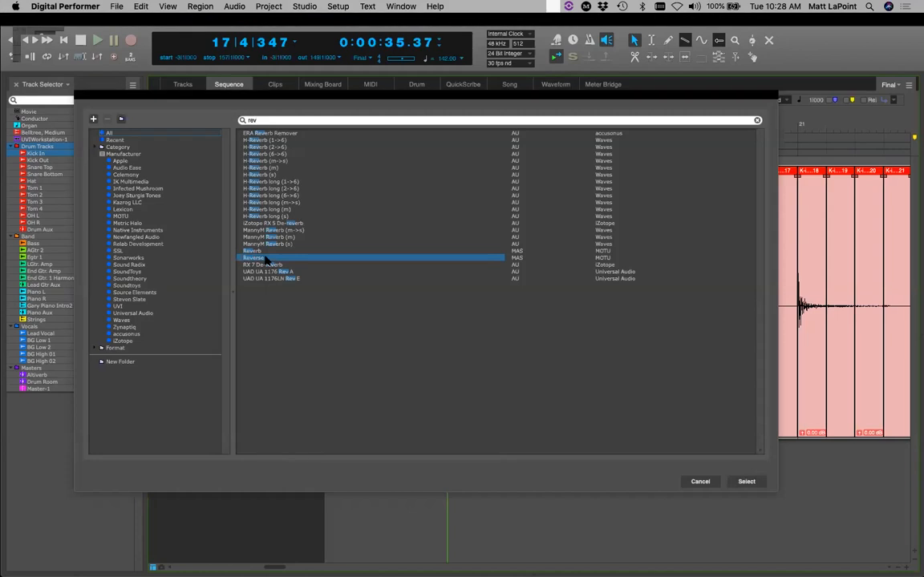
pyautogui.doubleClick(264, 259)
pyautogui.moveTo(361, 491); pyautogui.dragTo(493, 250)
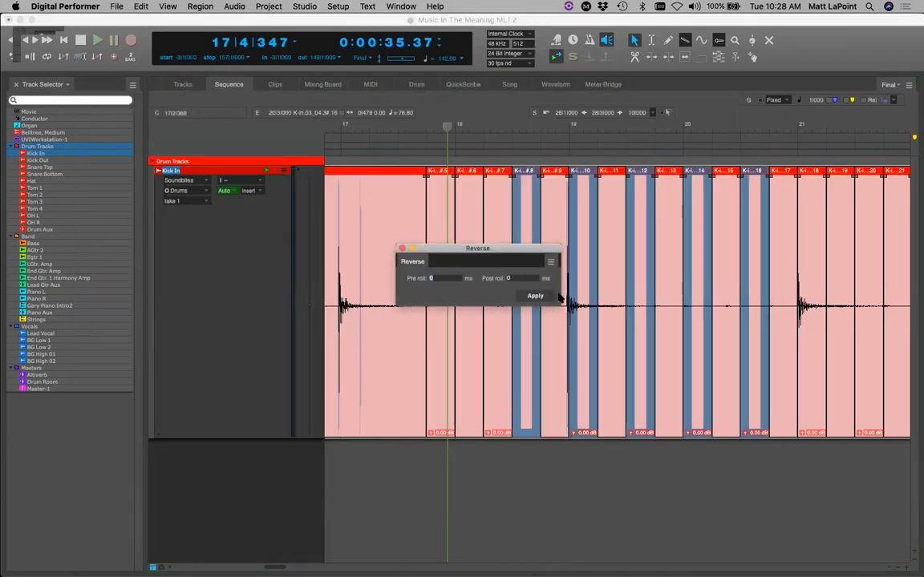
pyautogui.click(535, 296)
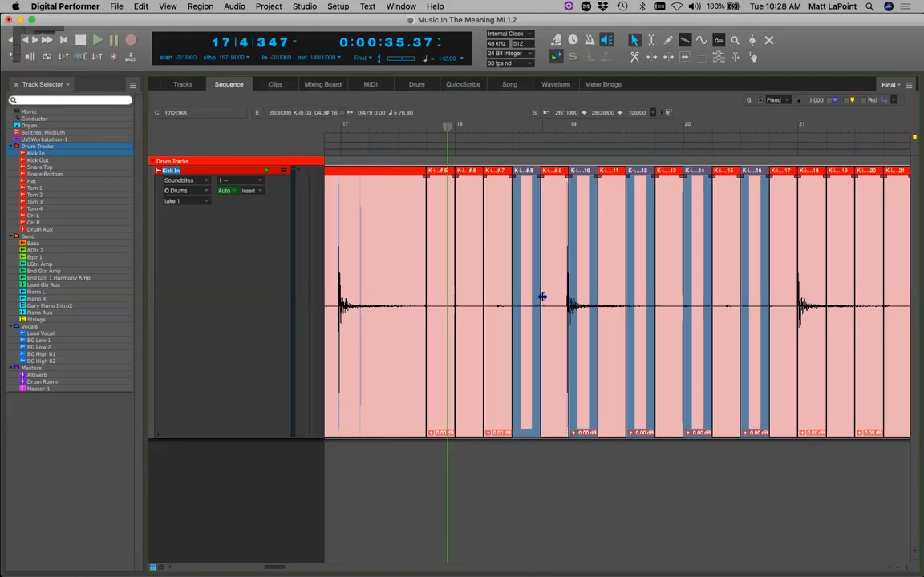
# Undo the Reverse processing and the quarter-note slicing on the Kick In track, and save the project.
pyautogui.press('super+z')
pyautogui.press('super+s')
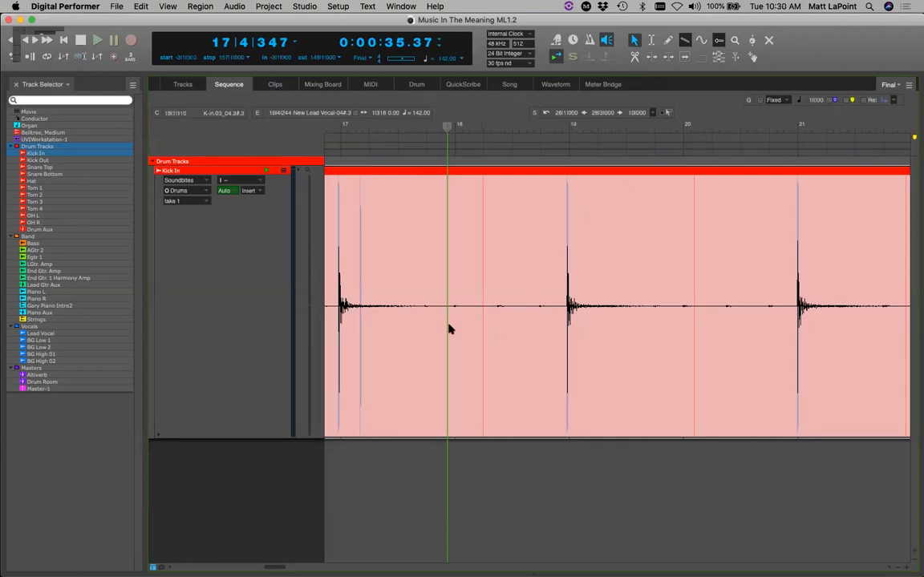
pyautogui.press('super+bracketleft')
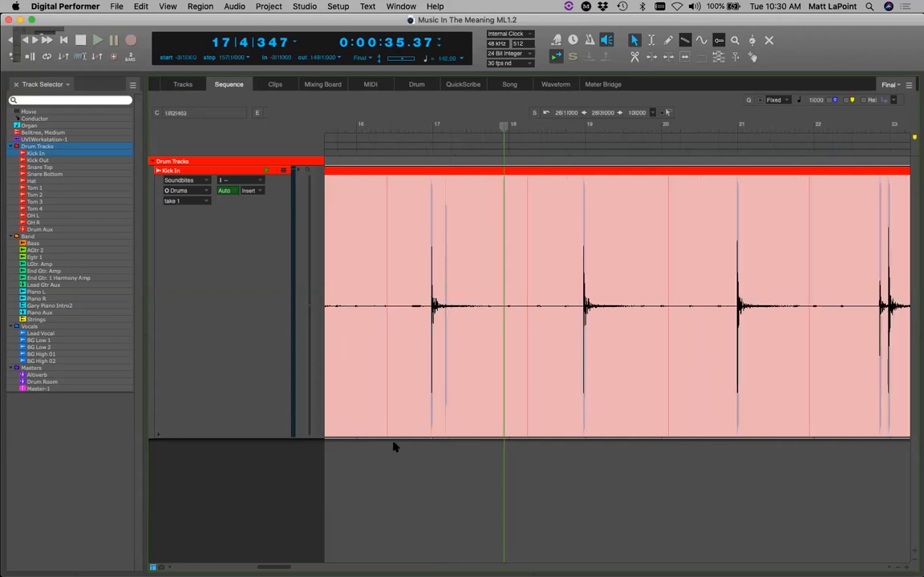
pyautogui.press('super+s')
# Review the automatic beat and tempo analysis settings in the Background Processing preferences and close the preferences.
pyautogui.click(70, 6)
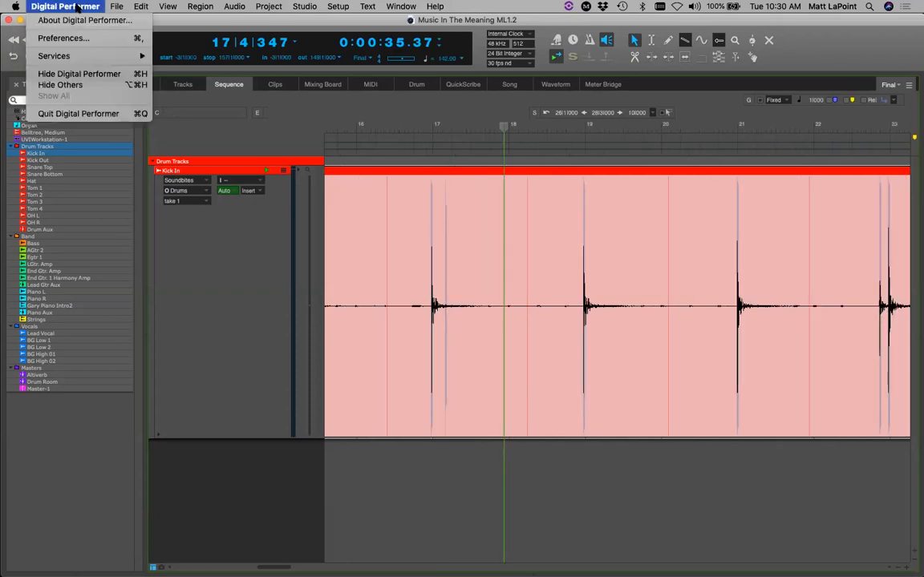
pyautogui.click(96, 39)
pyautogui.click(280, 136)
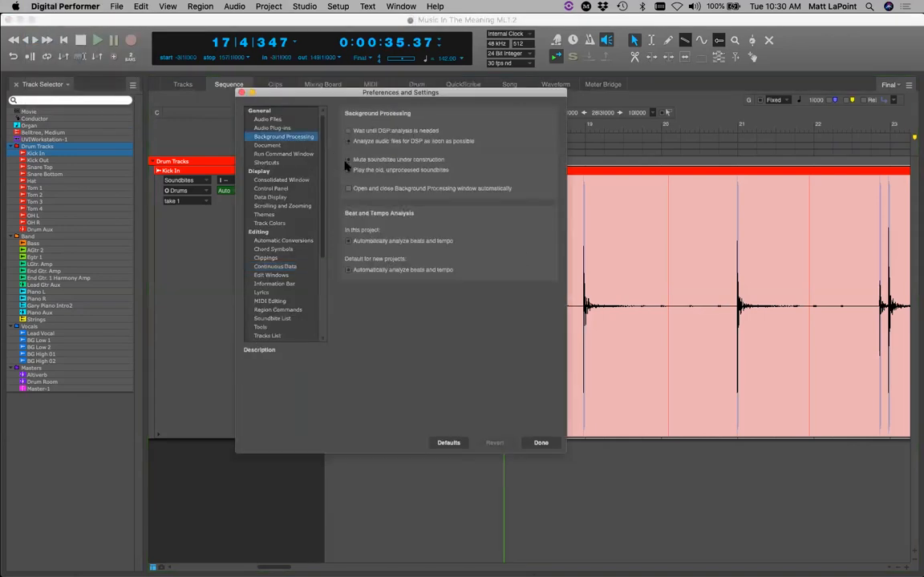
pyautogui.moveTo(429, 243)
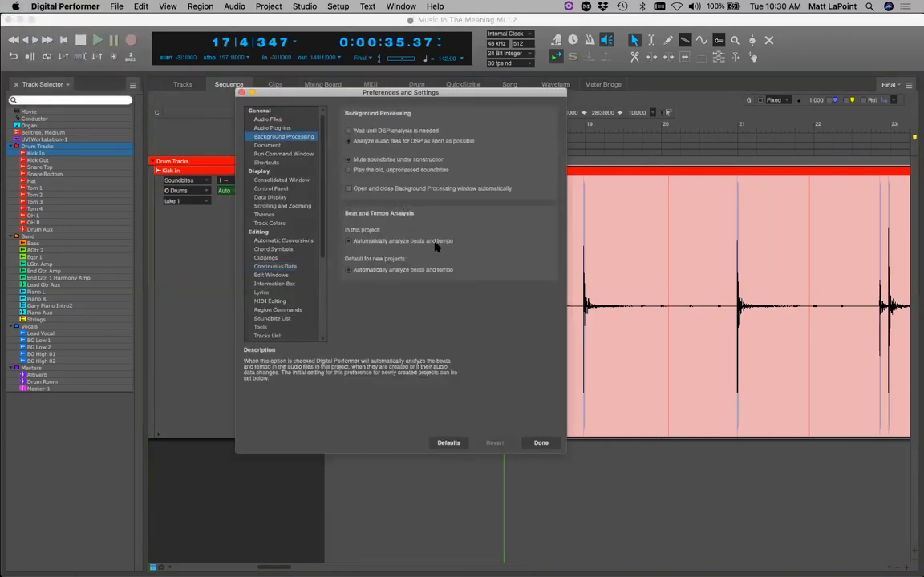
pyautogui.click(241, 92)
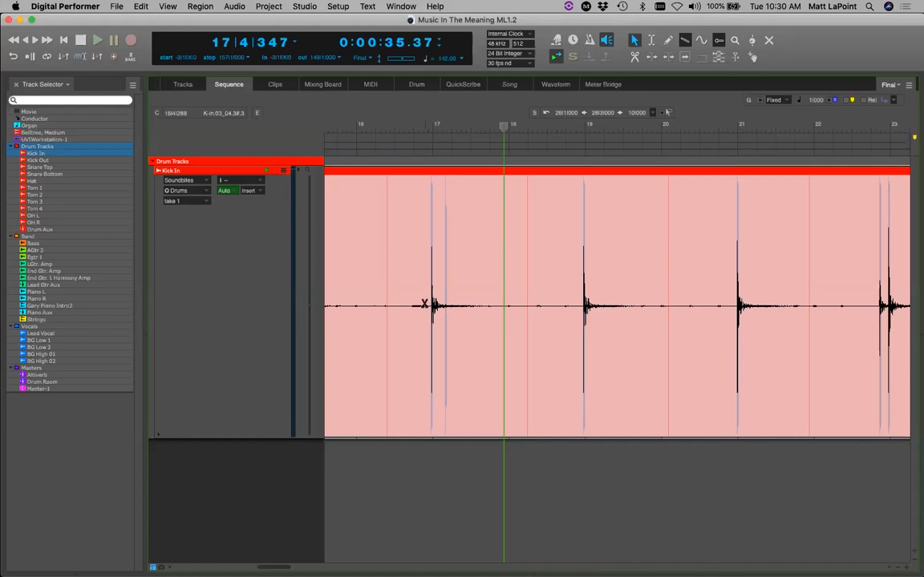
# Slice the Kick In soundbite at the kick hits near bars 17, 19, 21 and 23 with the Scissors tool.
pyautogui.press('x')
pyautogui.click(431, 301)
pyautogui.click(584, 284)
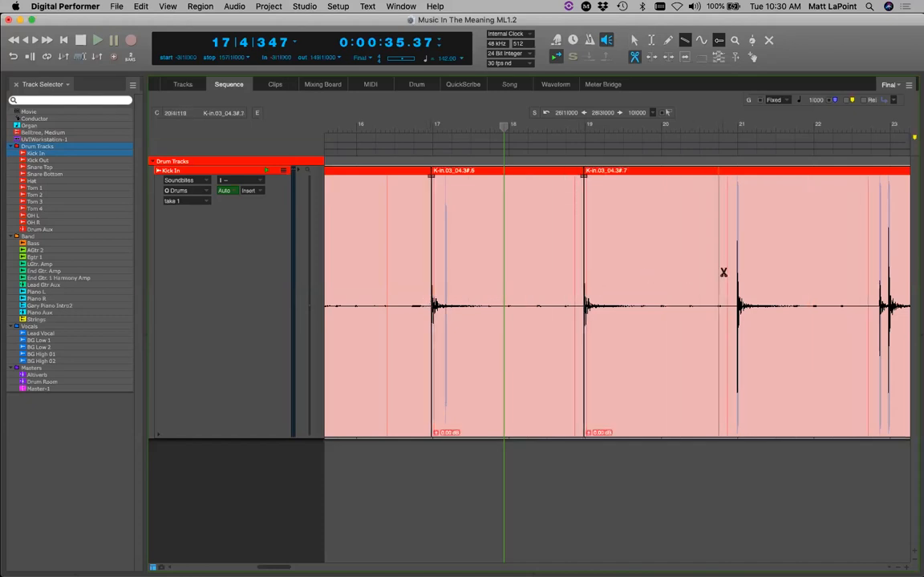
pyautogui.click(737, 275)
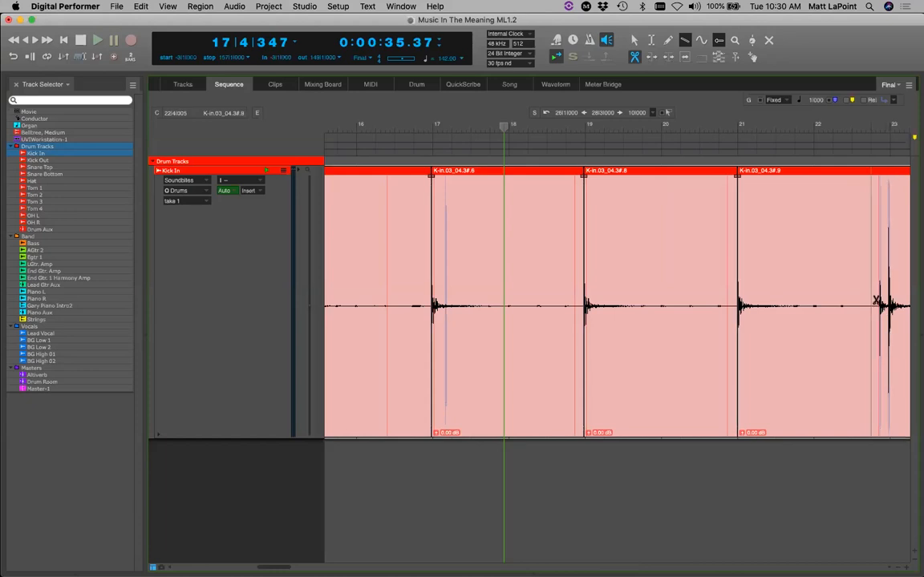
pyautogui.click(880, 301)
pyautogui.press('a')
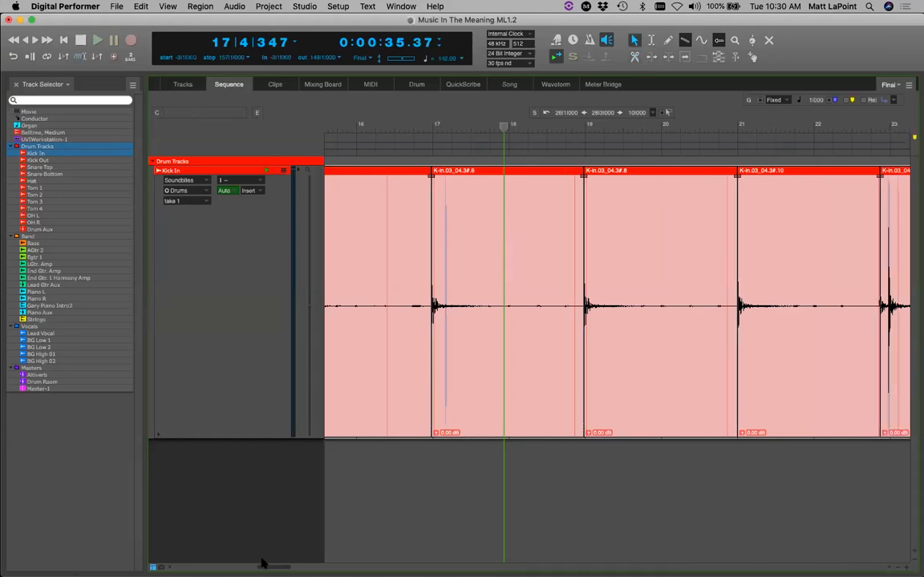
# Slice the Kick In soundbite at the hit near bar 25, and undo the extra cut made just after it.
pyautogui.hscroll(10, 618, 305)
pyautogui.press('x')
pyautogui.click(534, 281)
pyautogui.click(553, 282)
pyautogui.press('a')
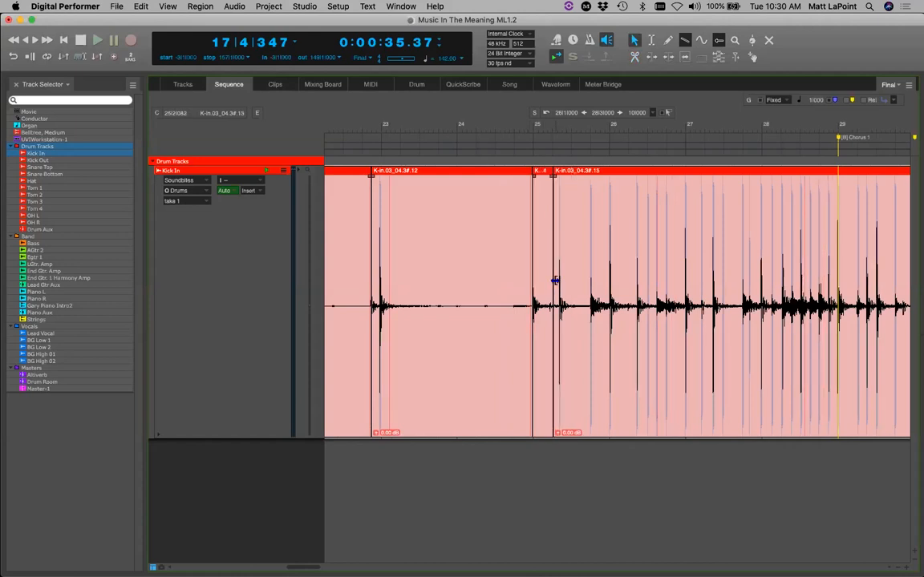
pyautogui.press('super+z')
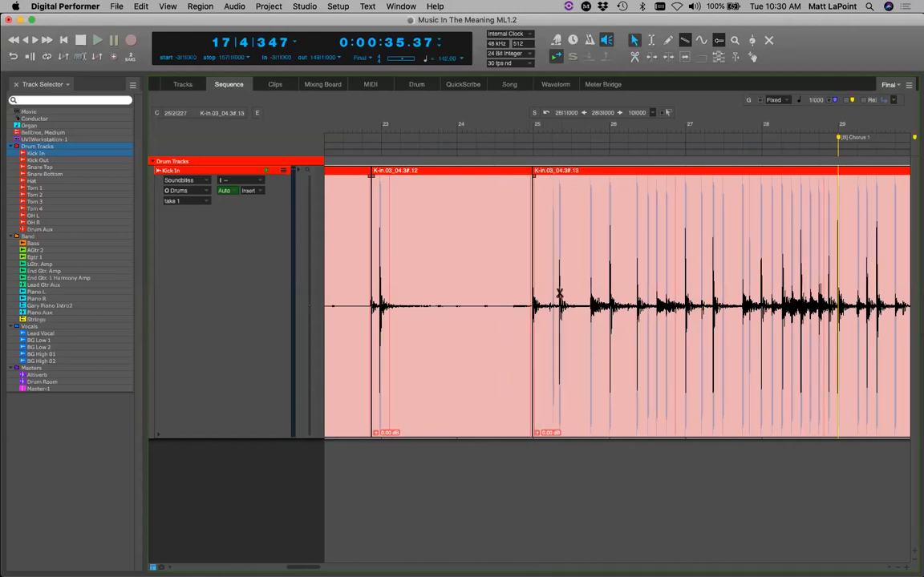
# Slice the Kick In soundbite at the next two strong kick hits after bar 25.
pyautogui.press('c')
pyautogui.click(558, 292)
pyautogui.click(588, 288)
pyautogui.press('a')
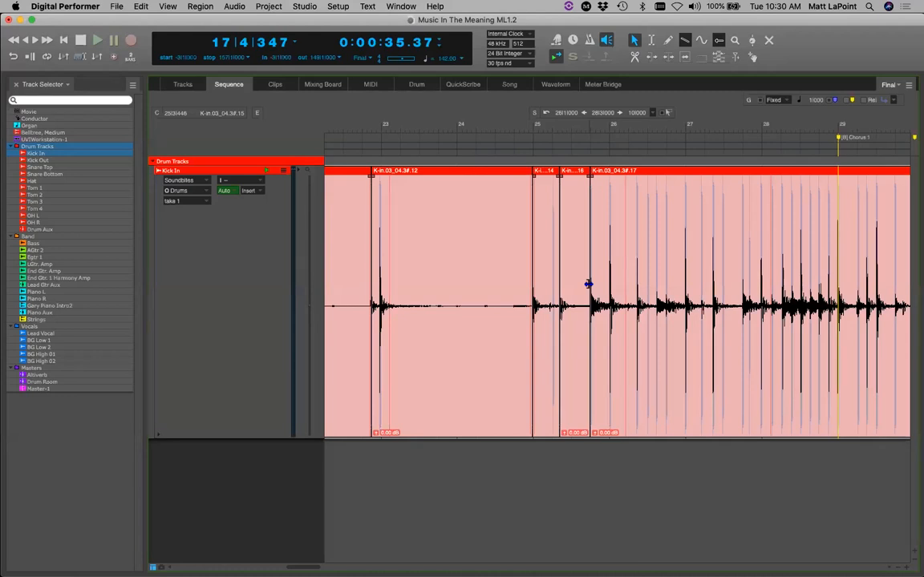
# Select the Kick In slice near bar 17, search the plug-ins for "mw" and open MW Equalizer to apply to it.
pyautogui.moveTo(308, 567); pyautogui.dragTo(280, 567)
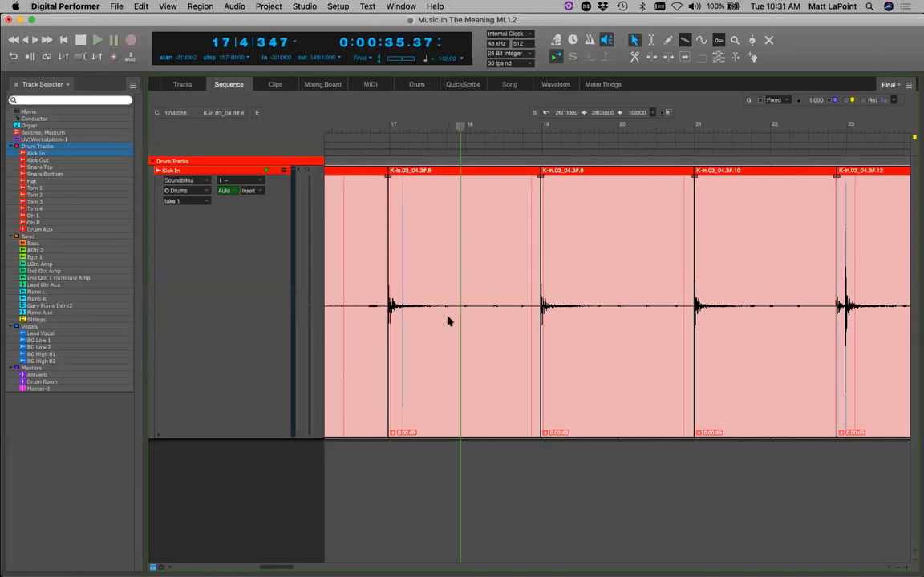
pyautogui.click(425, 215)
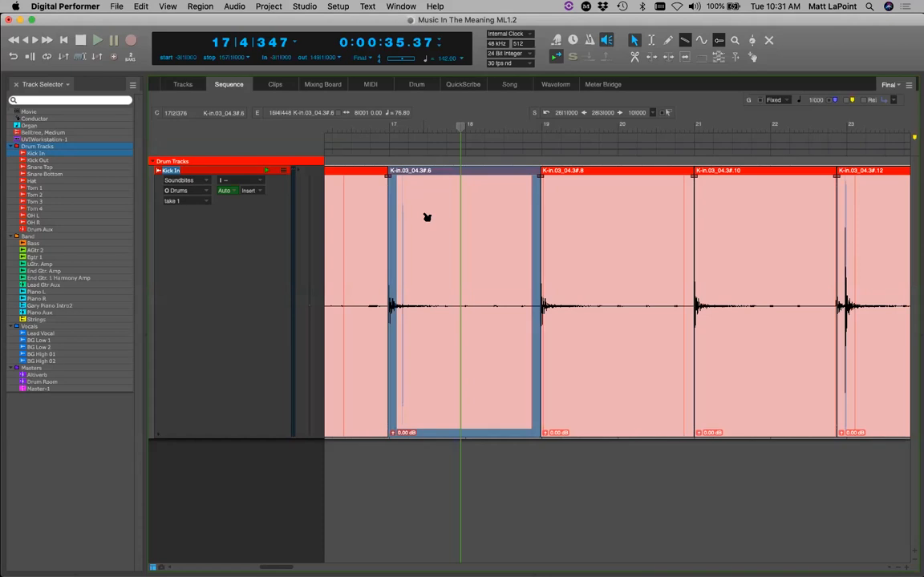
pyautogui.rightClick(427, 216)
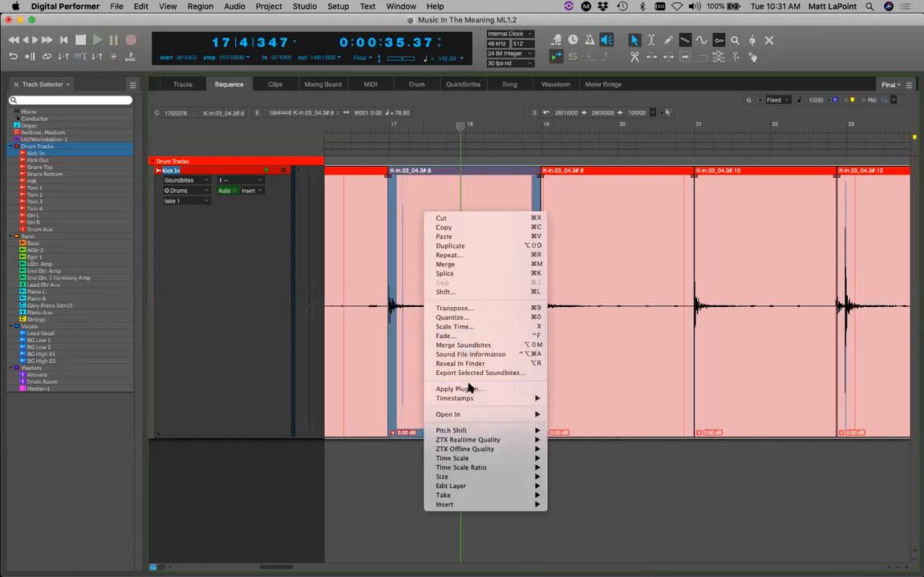
pyautogui.click(426, 350)
pyautogui.write('mw')
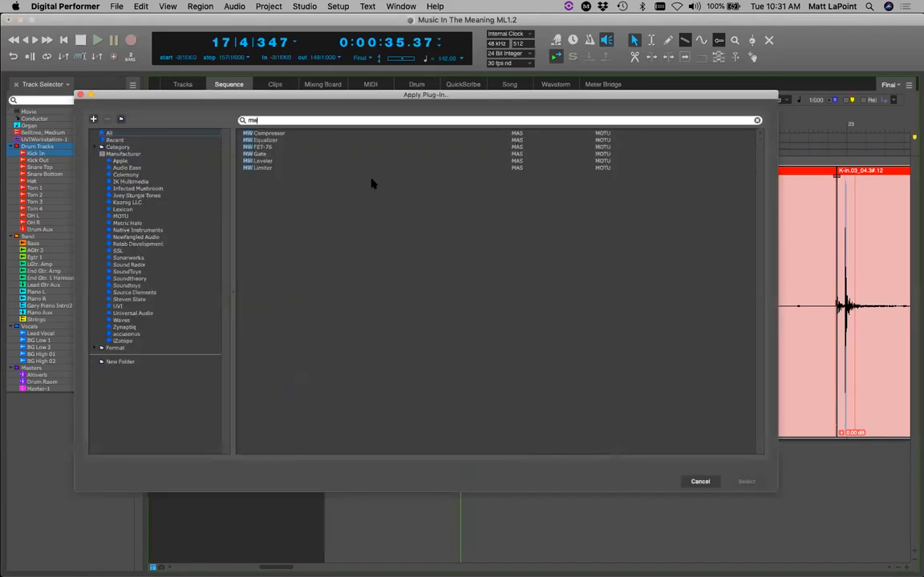
pyautogui.doubleClick(280, 141)
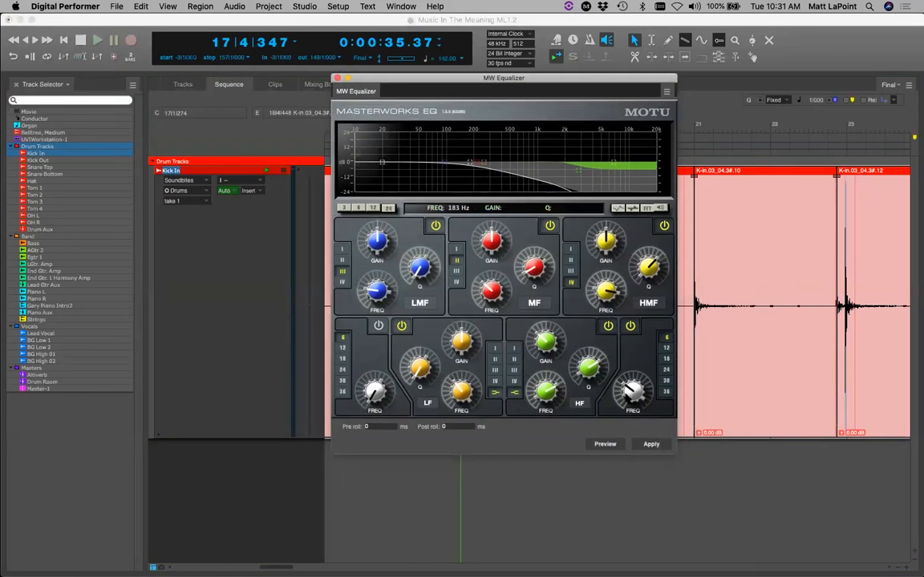
# Flatten the equalizer's high-frequency band and boost the LMF band by 1.6 dB at about 50 Hz with a Q of 0.86.
pyautogui.click(573, 361)
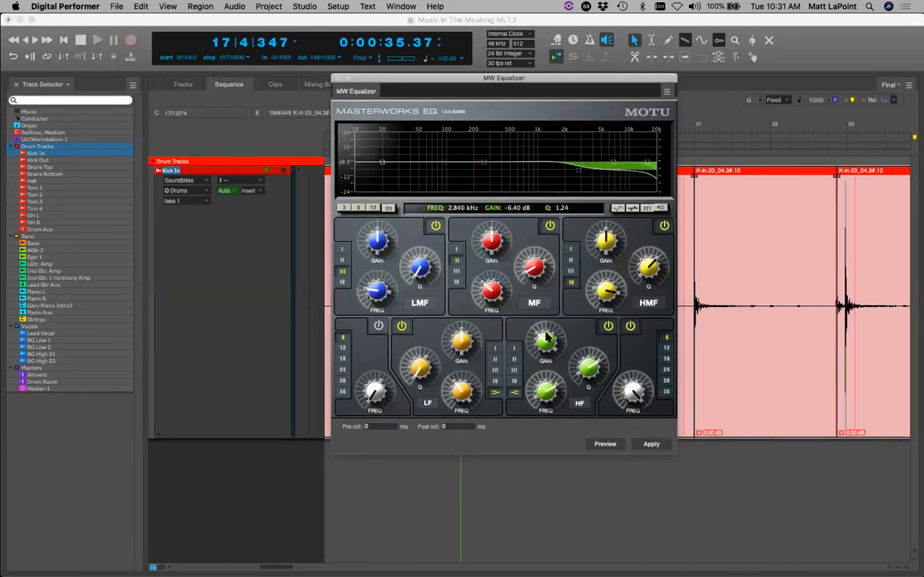
pyautogui.click(493, 294)
pyautogui.moveTo(377, 243); pyautogui.dragTo(417, 255)
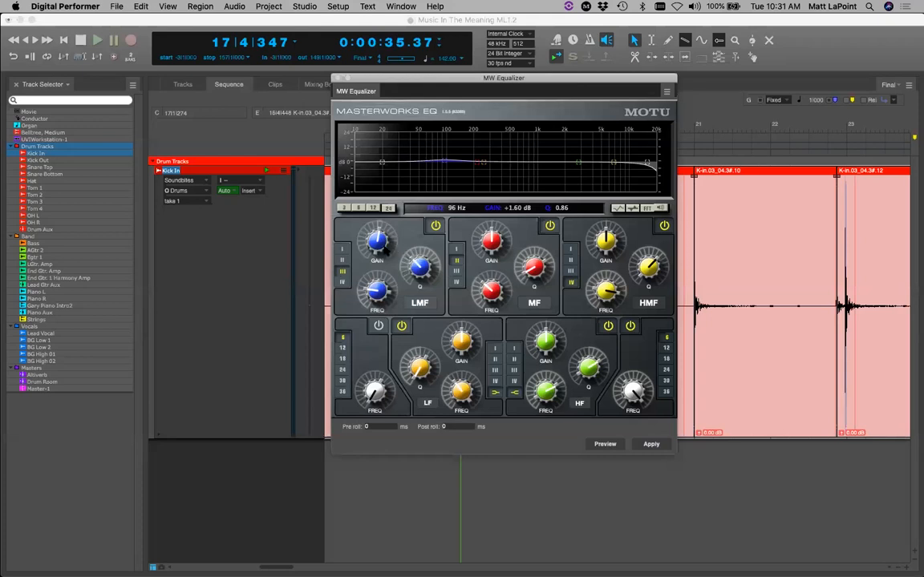
pyautogui.moveTo(380, 289); pyautogui.dragTo(380, 294)
pyautogui.click(457, 259)
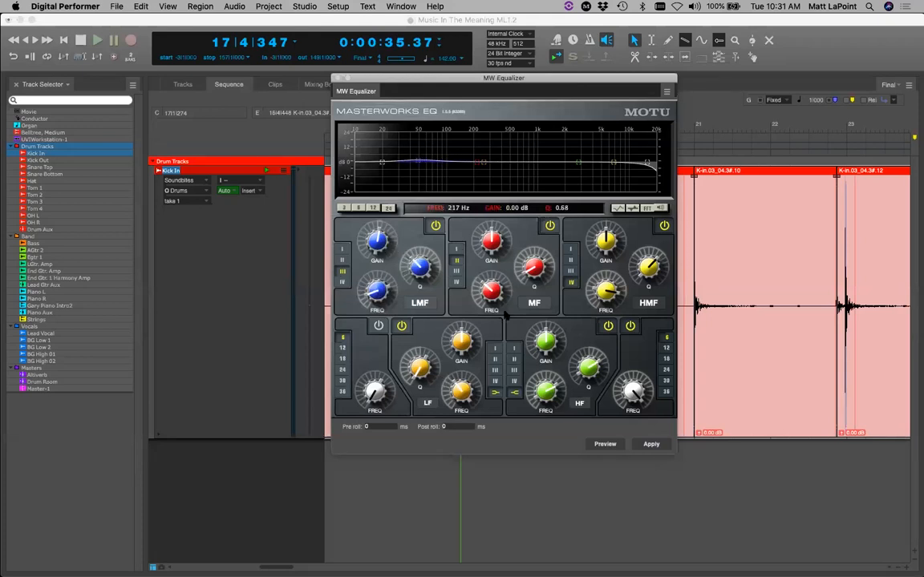
# Set the MF band to type I at 144 Hz, -7.11 dB and Q 0.98, and apply the equalizer to the slice.
pyautogui.click(458, 250)
pyautogui.moveTo(487, 240); pyautogui.dragTo(492, 223)
pyautogui.click(549, 225)
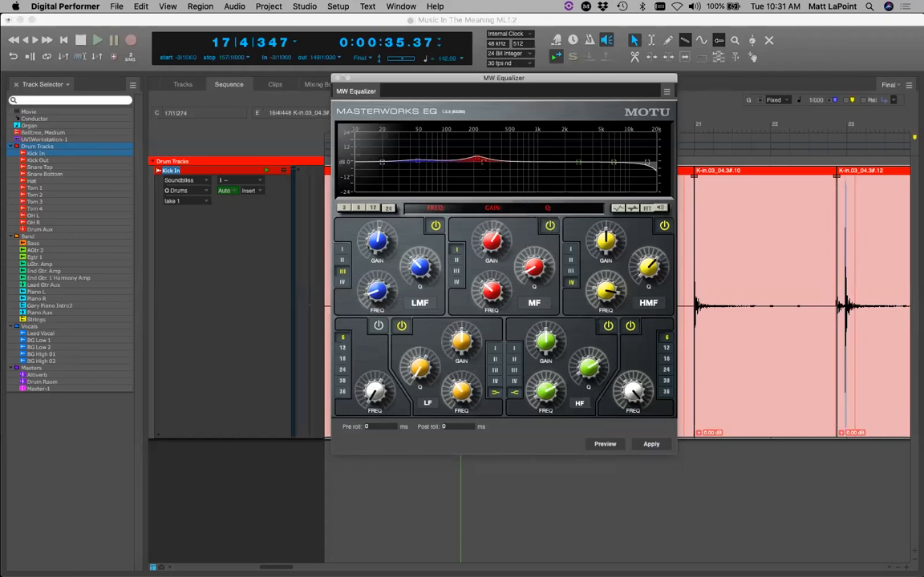
pyautogui.moveTo(477, 157); pyautogui.dragTo(461, 149)
pyautogui.moveTo(523, 264); pyautogui.dragTo(483, 293)
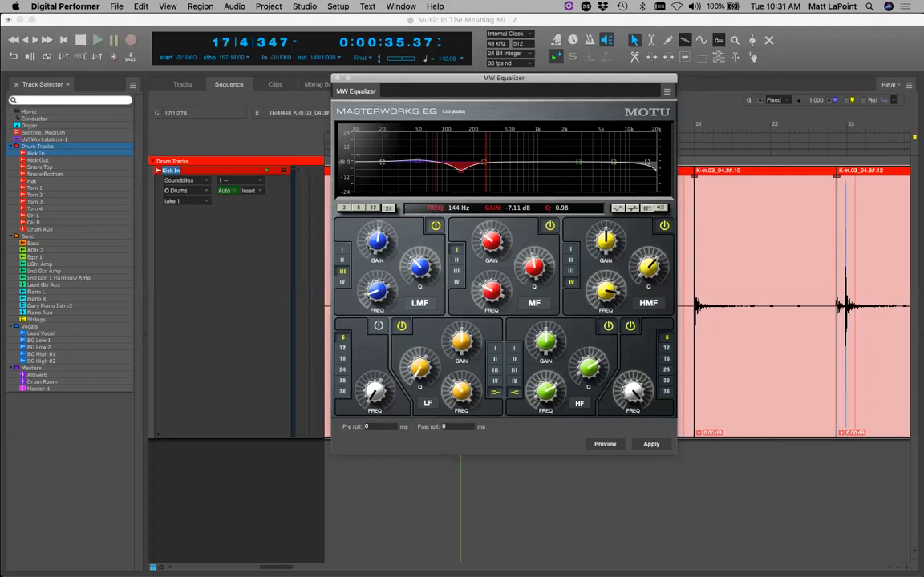
pyautogui.click(651, 445)
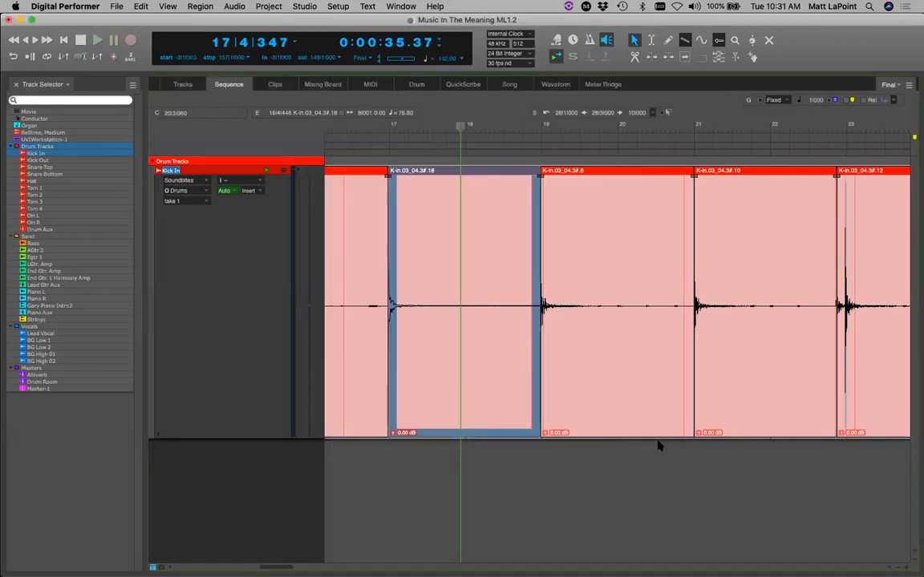
# Undo the equalizer processing on the slice and duplicate the Kick In track's current take.
pyautogui.press('super+z')
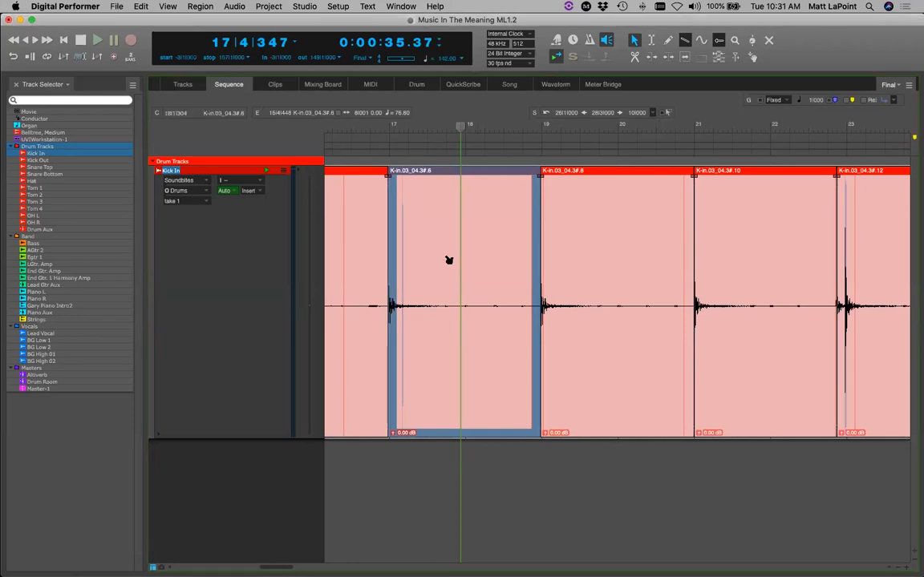
pyautogui.click(207, 205)
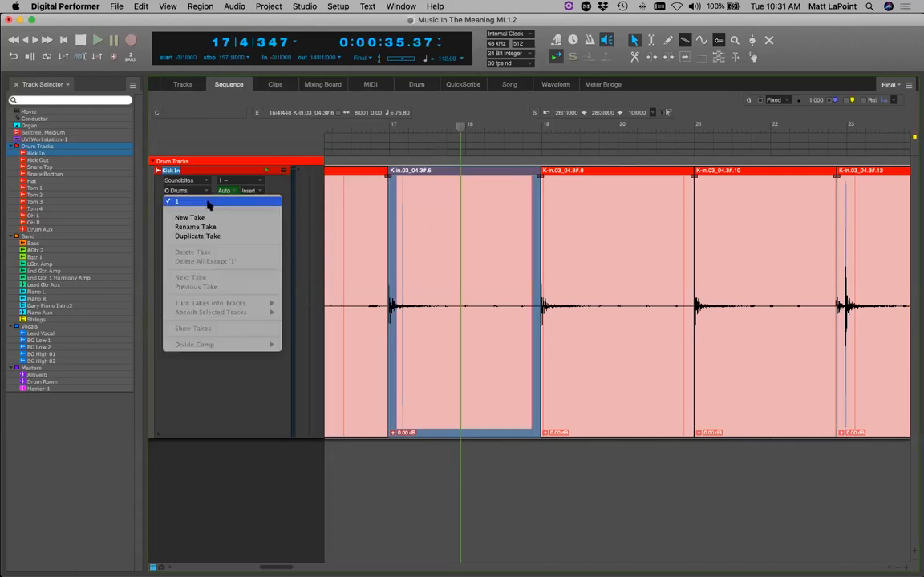
pyautogui.click(216, 237)
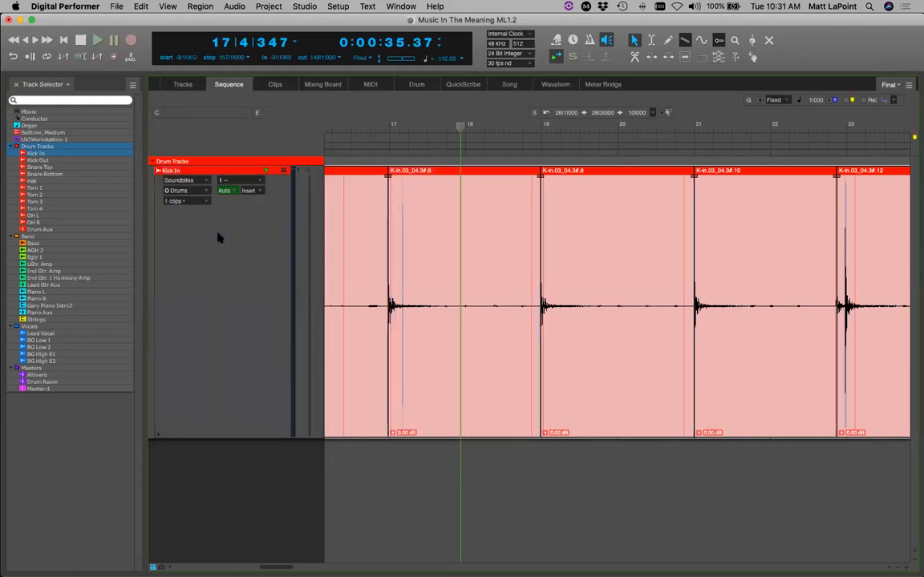
# Save the project and check the Kick In track's list of takes.
pyautogui.press('super+s')
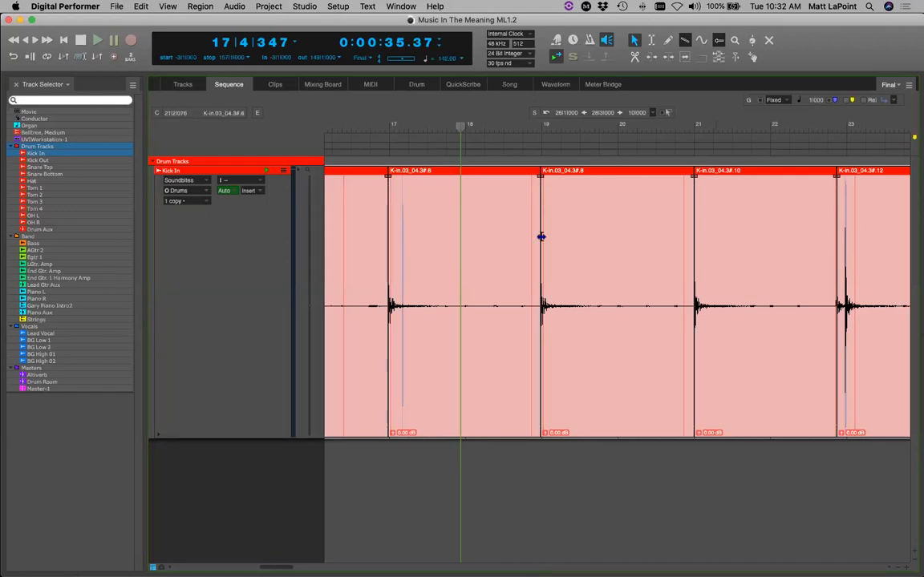
pyautogui.click(185, 202)
pyautogui.click(236, 141)
# Split the Kick In soundbite at three separate beats around bar 28 with the Scissors tool.
pyautogui.hscroll(10, 277, 567)
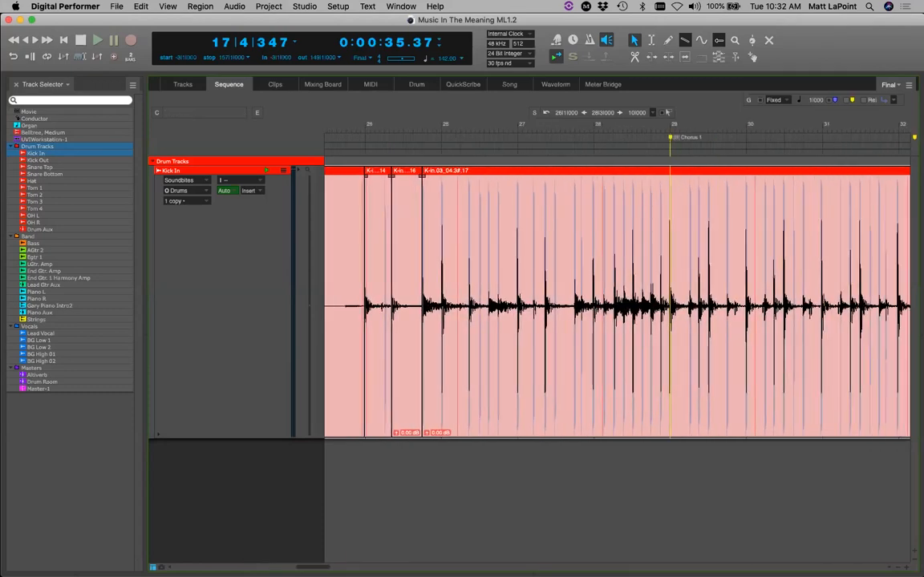
pyautogui.press('x')
pyautogui.click(565, 274)
pyautogui.click(583, 274)
pyautogui.click(593, 272)
pyautogui.press('a')
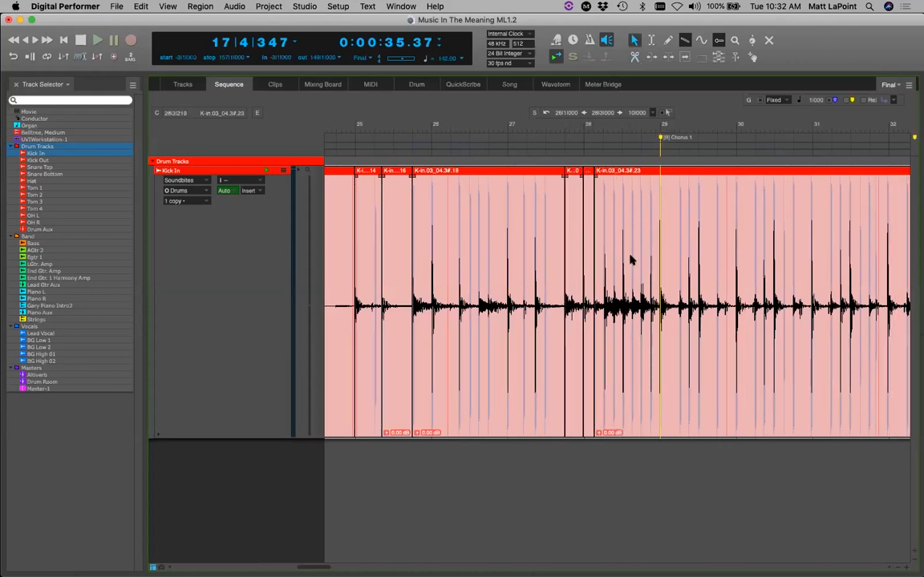
# Slice the Kick In soundbite into successive pieces from just after bar 28 up to the Chorus 1 marker.
pyautogui.press('x')
pyautogui.moveTo(599, 263); pyautogui.dragTo(661, 263)
pyautogui.press('a')
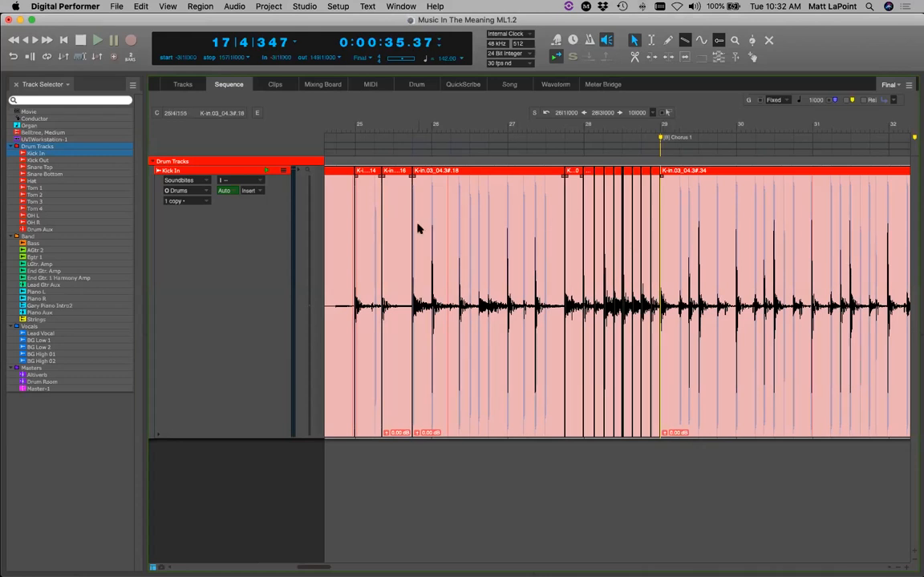
# Try quantizing the Kick In soundbite at bar 25 with Soundbites as the quantize target, and undo it.
pyautogui.click(348, 123)
pyautogui.press('super+]')
pyautogui.click(385, 267)
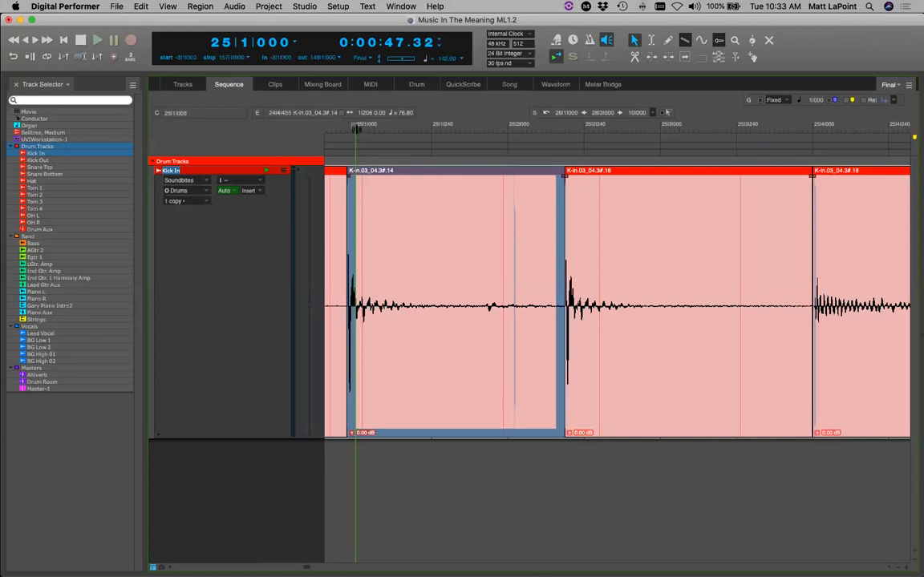
pyautogui.press('super+0')
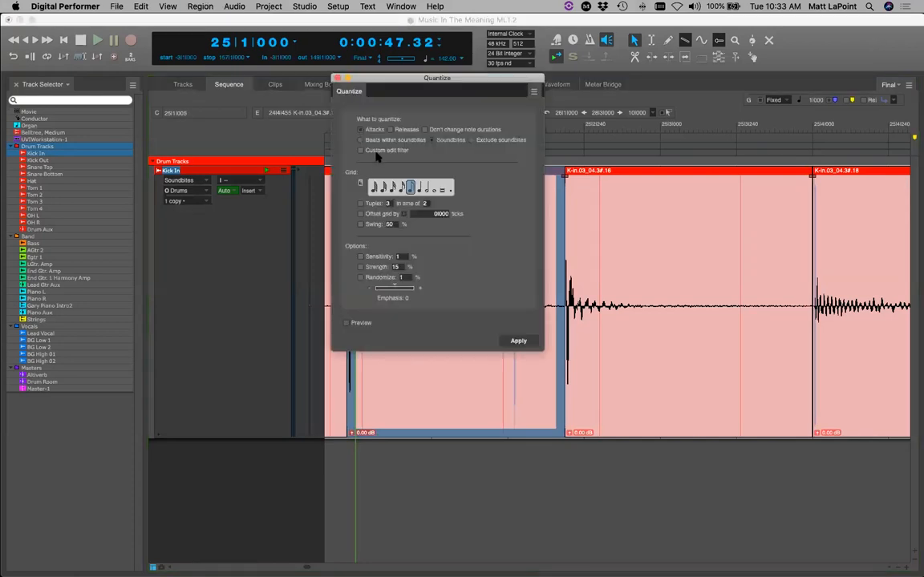
pyautogui.click(449, 142)
pyautogui.click(520, 341)
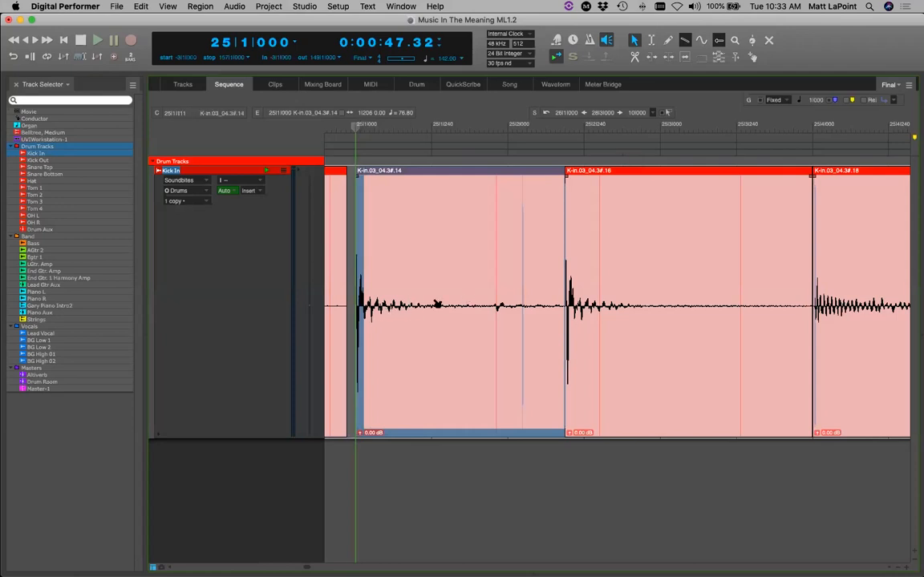
pyautogui.press('super+z')
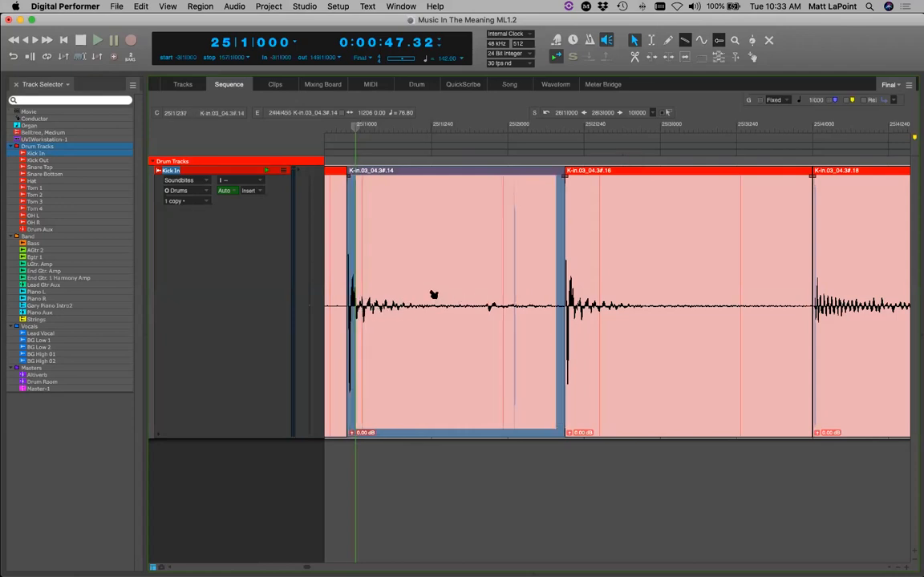
pyautogui.click(432, 295)
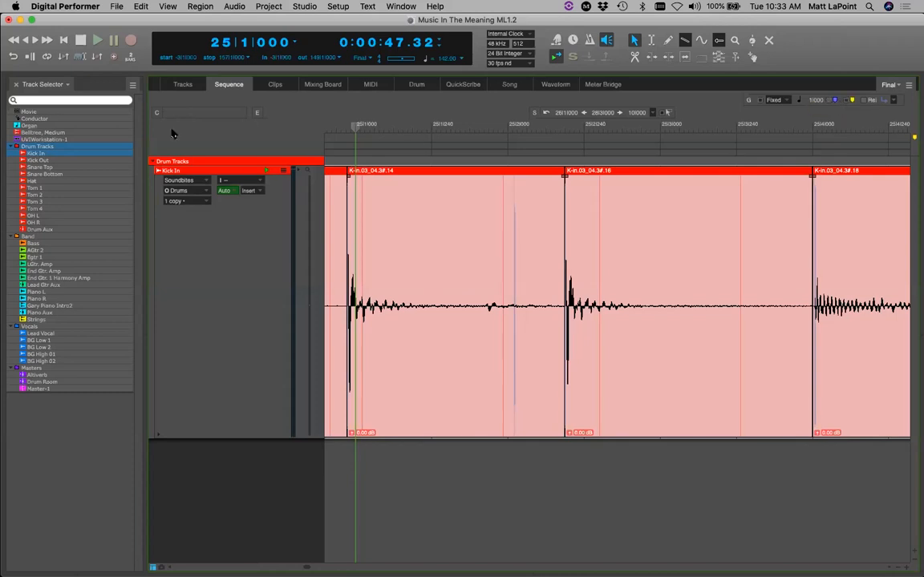
# Show the Belltree, Medium track from the start of the sequence and switch its display from volume to soundbites.
pyautogui.click(70, 133)
pyautogui.press('KP_1')
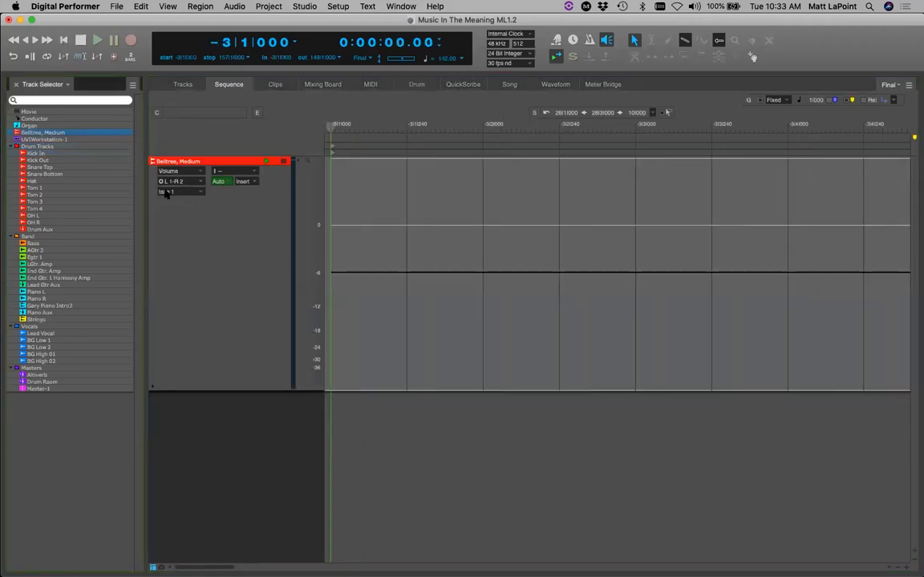
pyautogui.click(168, 170)
pyautogui.click(171, 152)
pyautogui.press('super+Left')
pyautogui.press('super+Left')
pyautogui.press('super+Left')
pyautogui.press('super+Left')
pyautogui.press('super+Left')
pyautogui.press('super+Left')
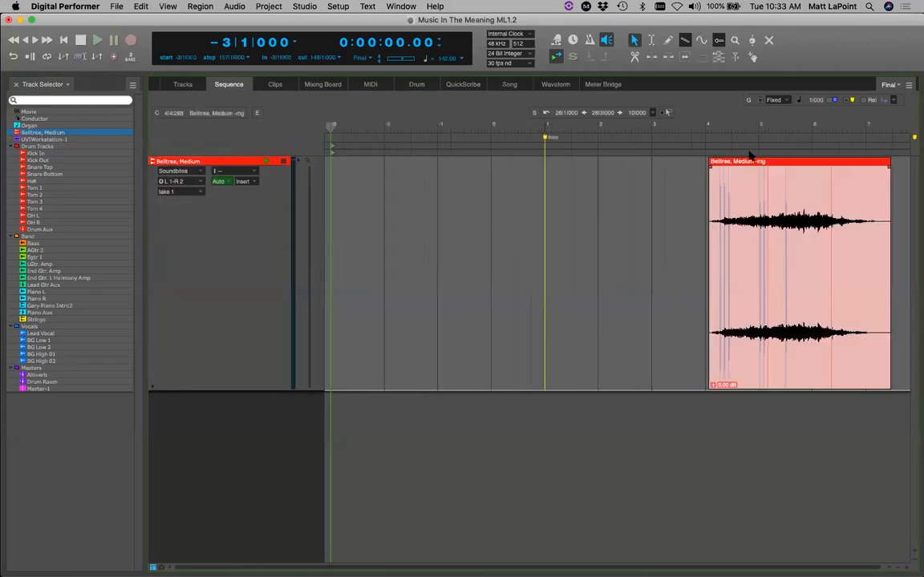
# Move the playhead to 5|1|000 and examine where the Belltree soundbite starts relative to the grid at bar 4.
pyautogui.click(753, 125)
pyautogui.press('super+Right')
pyautogui.press('super+Right')
pyautogui.press('super+Right')
pyautogui.press('Right')
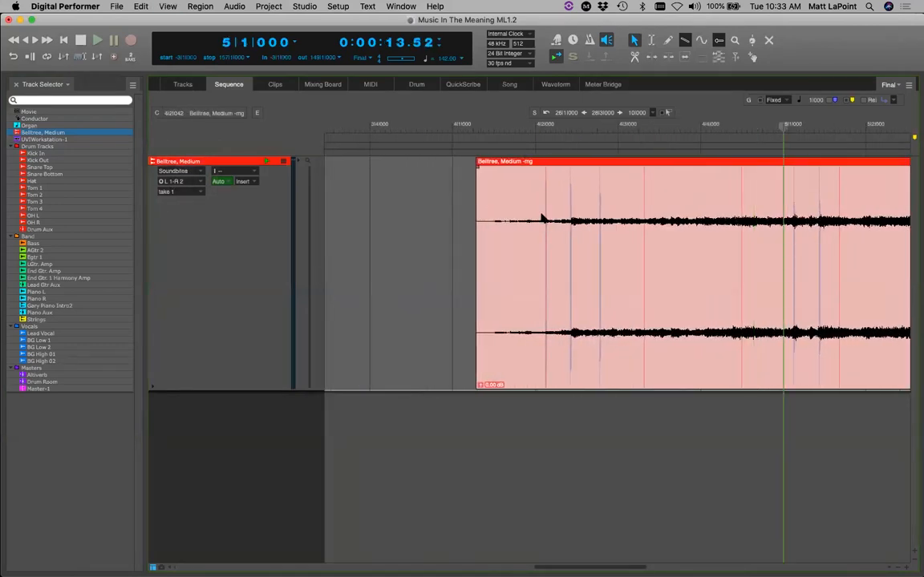
pyautogui.click(516, 206)
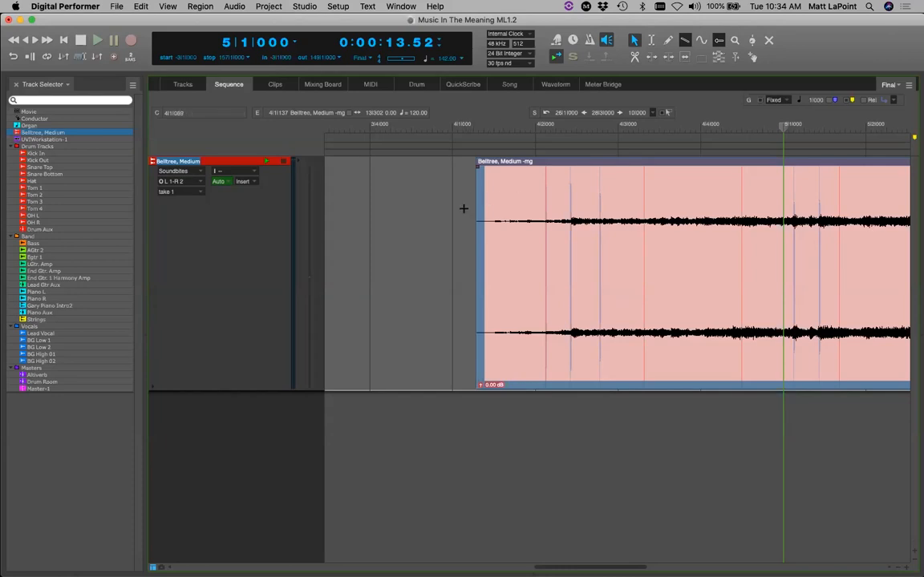
pyautogui.click(499, 210)
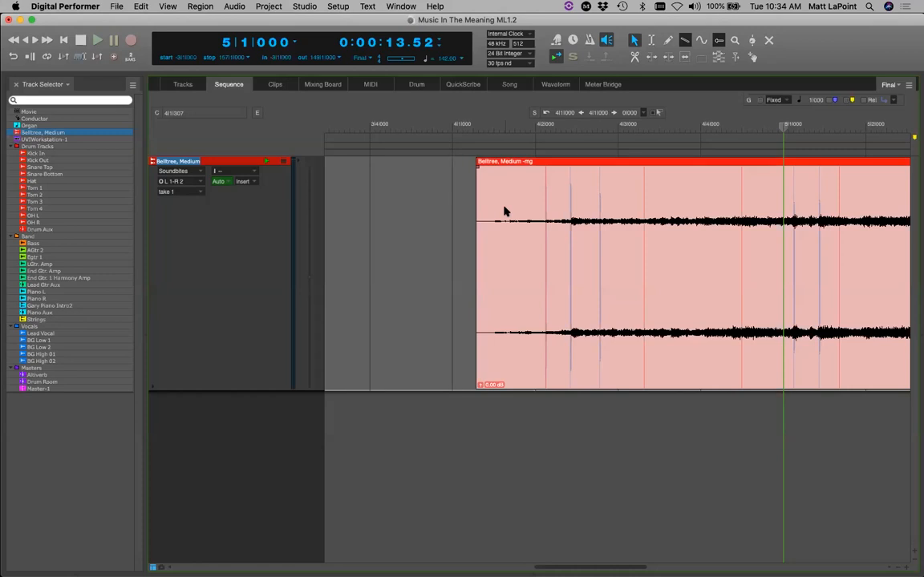
# Position the playhead at 3|3|389, ahead of the Belltree soundbite.
pyautogui.press('super+bracketleft')
pyautogui.press('super+bracketleft')
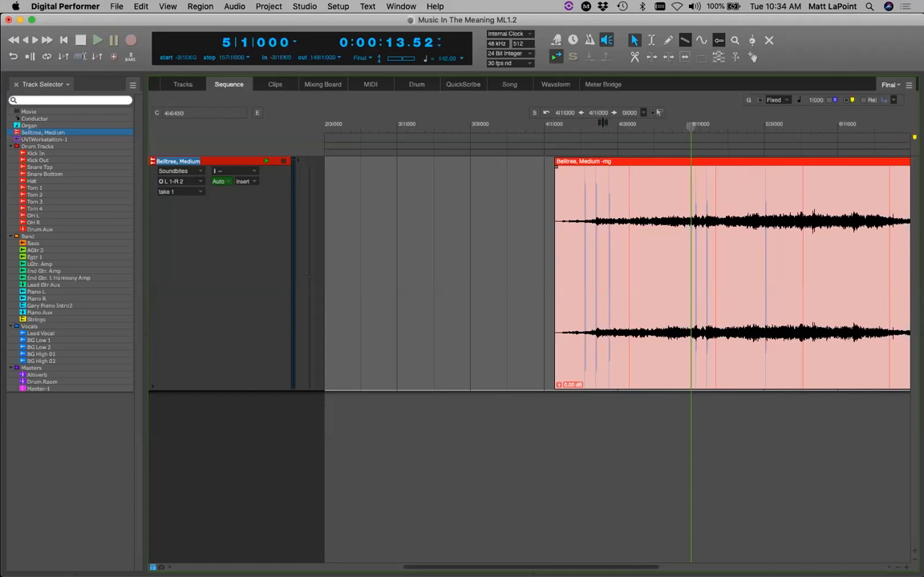
pyautogui.click(499, 125)
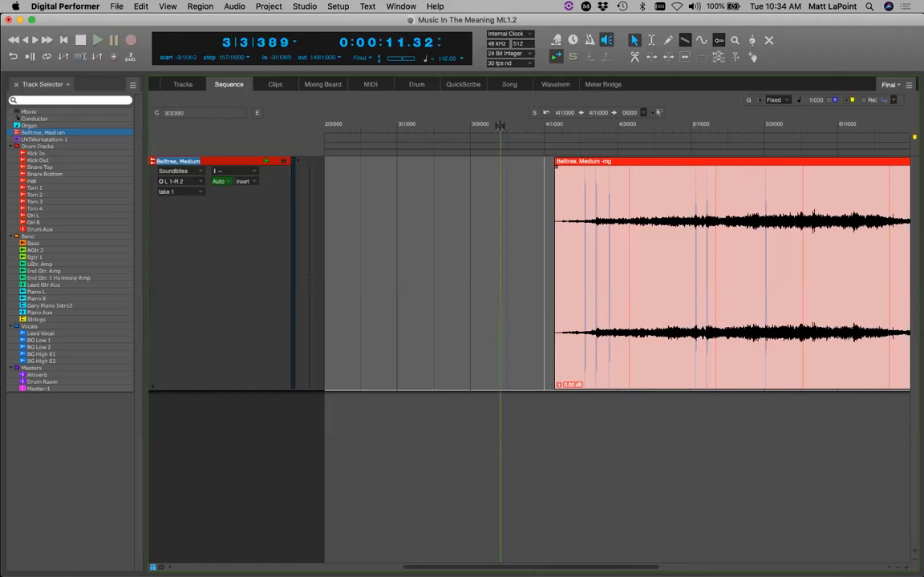
pyautogui.press('KP_Enter')
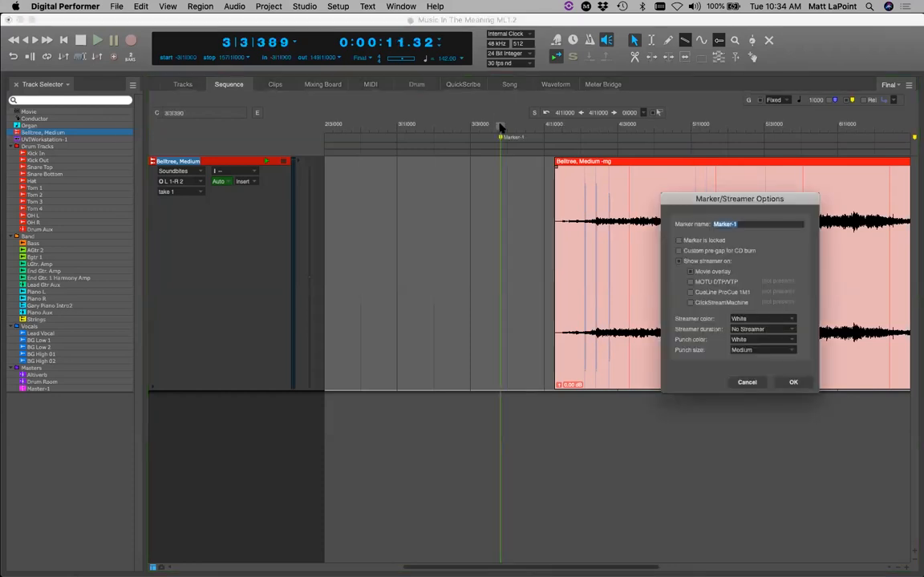
pyautogui.moveTo(743, 202)
pyautogui.mouseDown()
pyautogui.moveTo(445, 152)
pyautogui.moveTo(392, 153)
pyautogui.mouseUp()
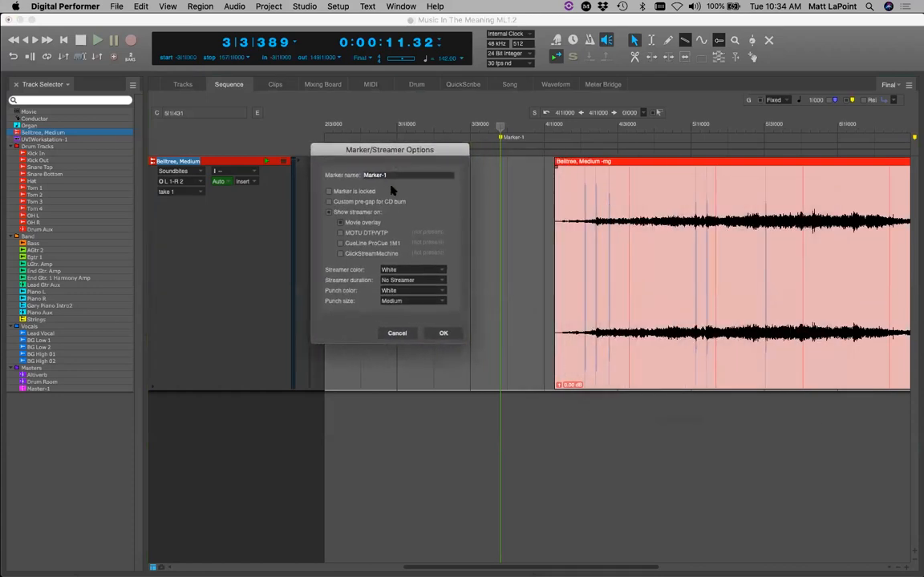
pyautogui.click(395, 333)
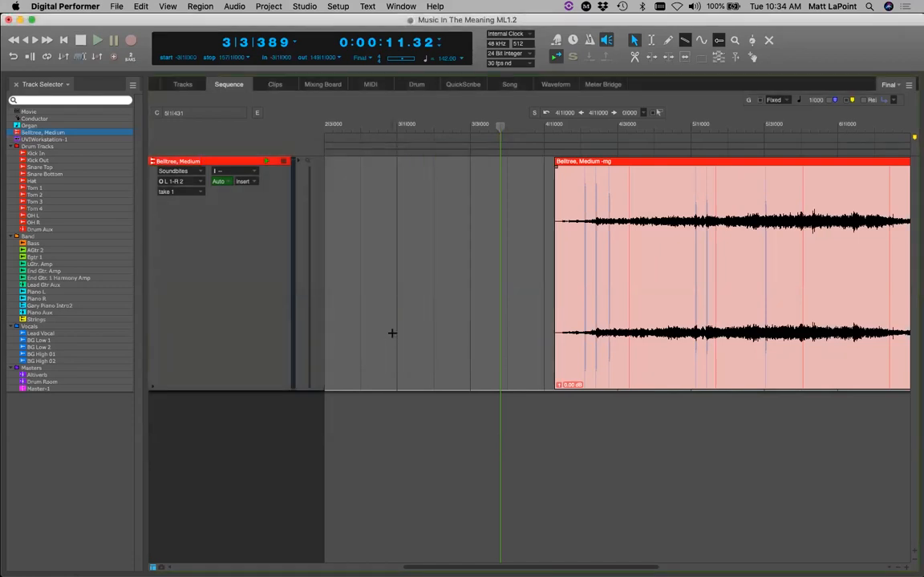
# Search the commands list for "marker" to review the marker key bindings, and close the list.
pyautogui.hotkey('shift', 'l')
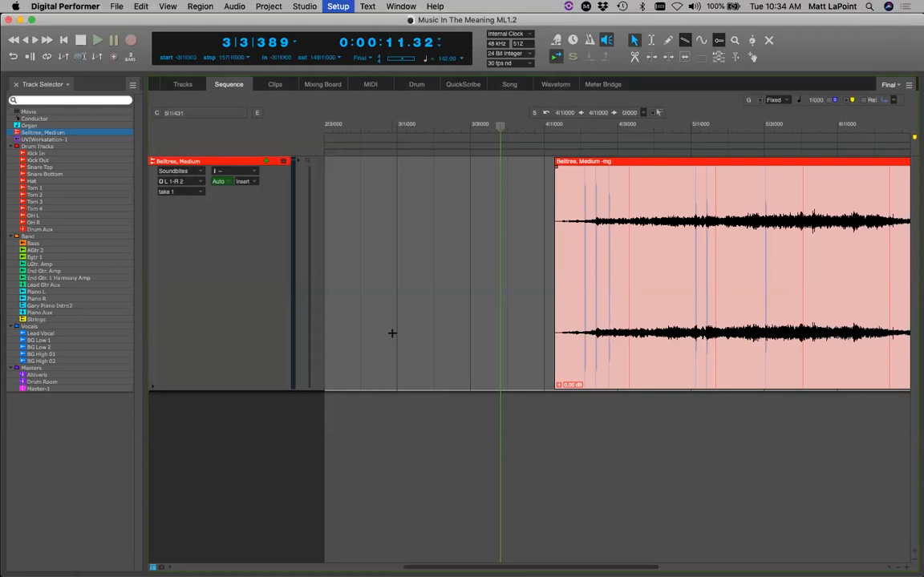
pyautogui.write('m')
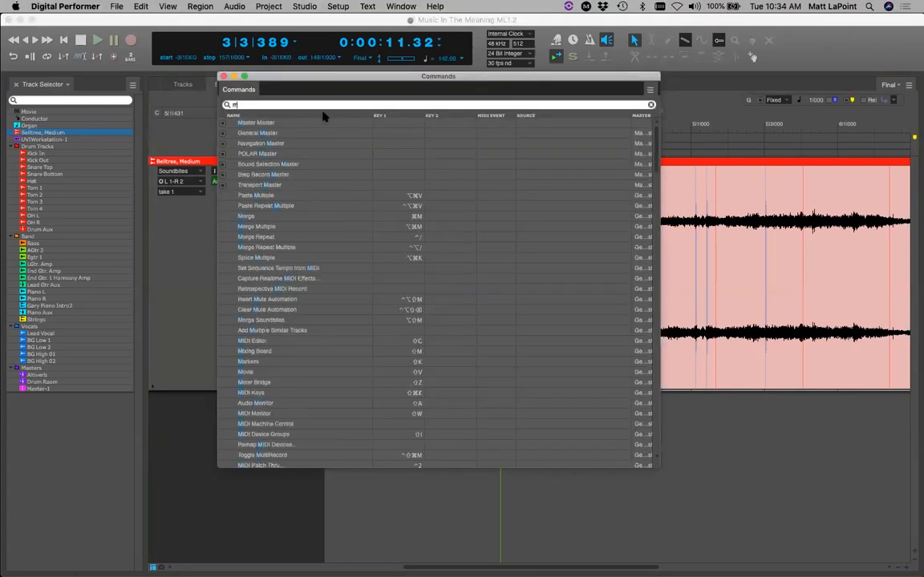
pyautogui.write('arker')
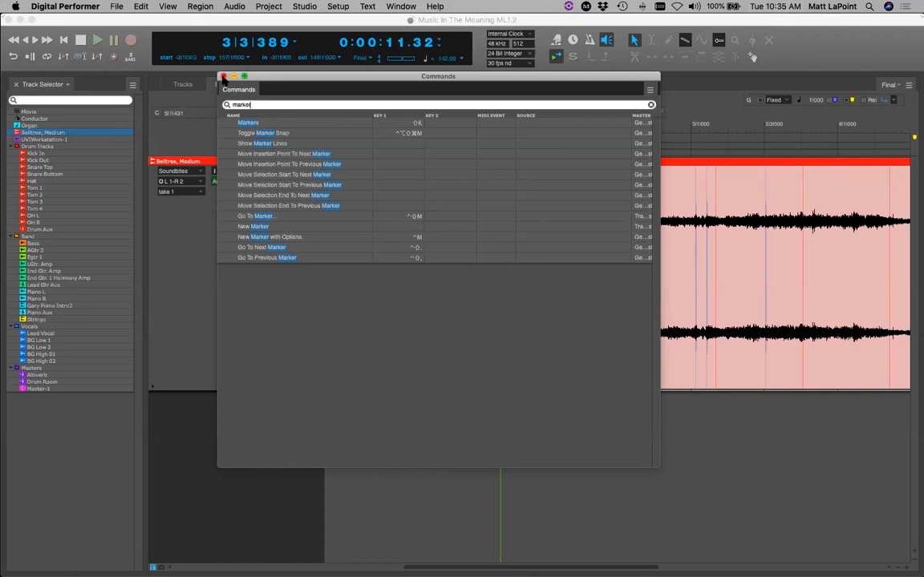
pyautogui.click(224, 78)
# Create a marker named "Belt" at 3|3|389 and save the project.
pyautogui.hotkey('ctrl', 'm')
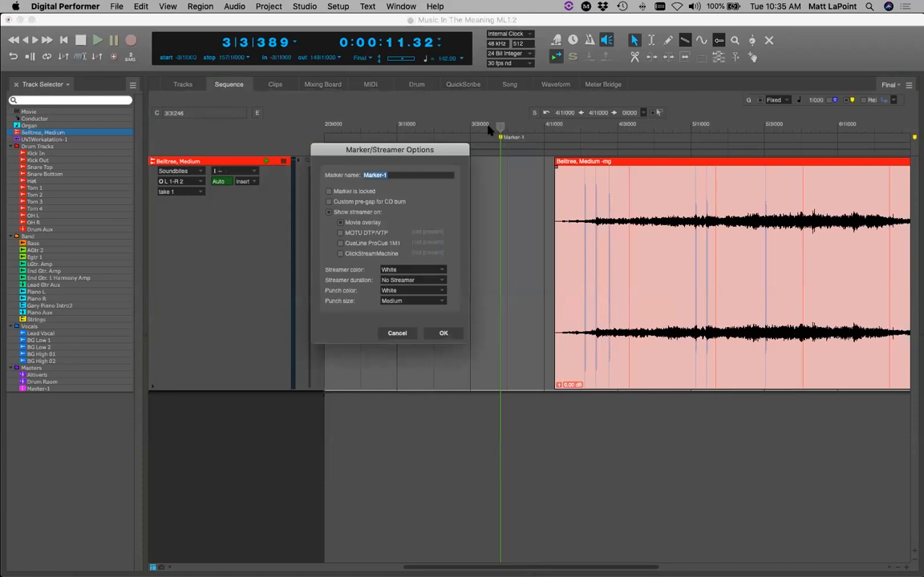
pyautogui.write('Bell')
pyautogui.press('Return')
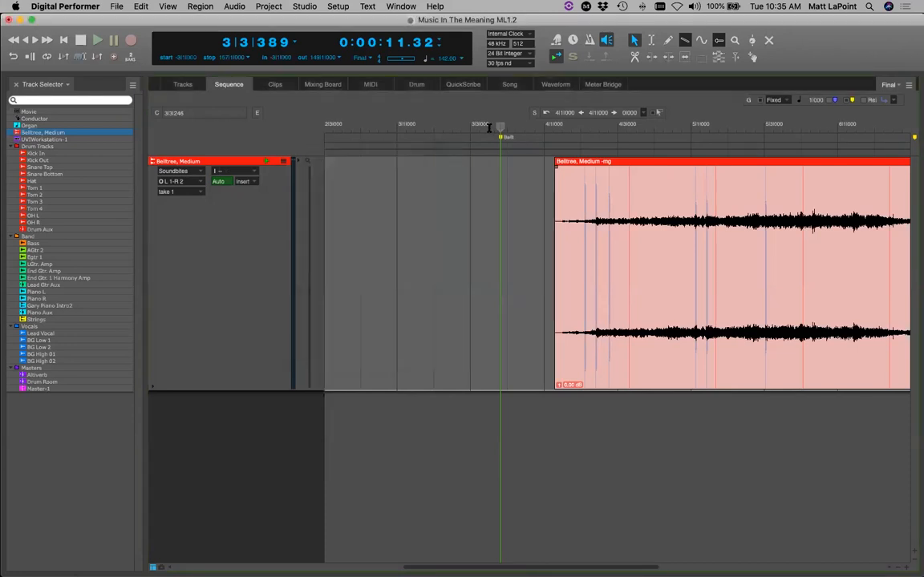
pyautogui.press('super+s')
# Try moving the Belltree soundbite earlier so its start snaps to the Belt marker, undo it, and try moving it again.
pyautogui.moveTo(717, 227); pyautogui.dragTo(664, 227)
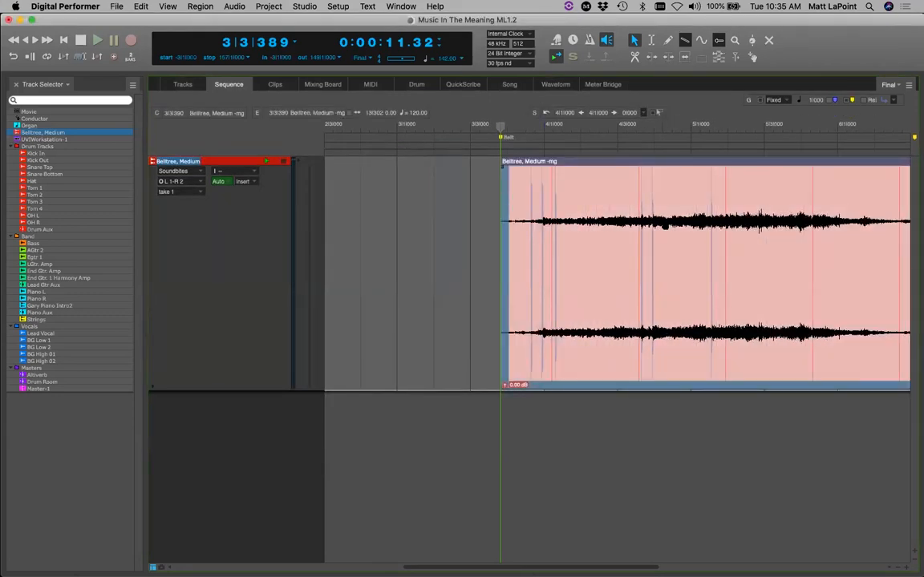
pyautogui.press('super+z')
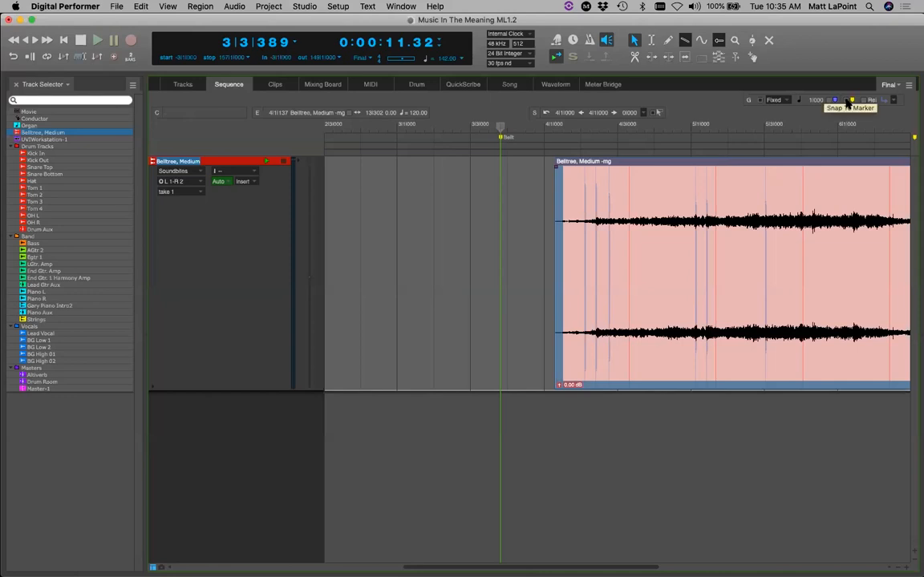
pyautogui.moveTo(722, 228); pyautogui.dragTo(656, 243)
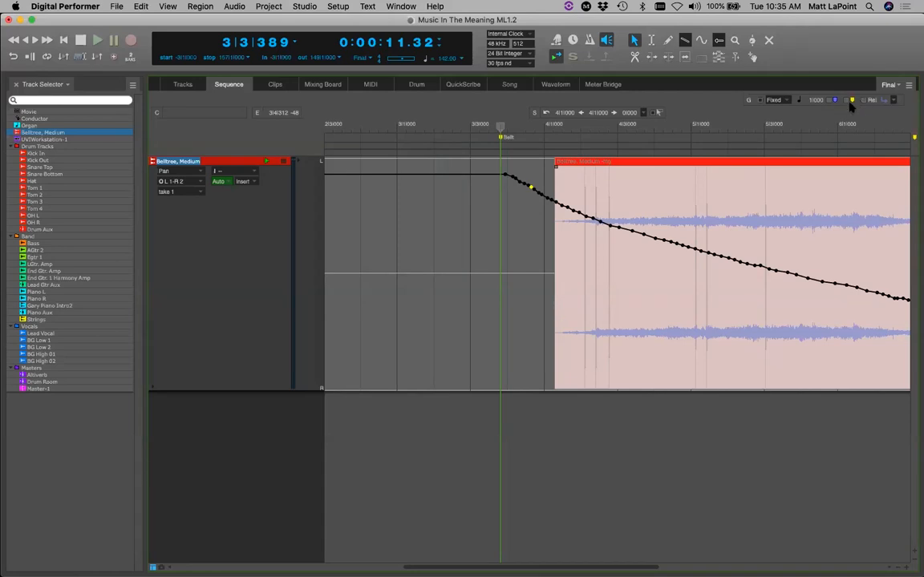
# Switch the Belltree track's display from pan back to soundbites and select its soundbite.
pyautogui.click(194, 175)
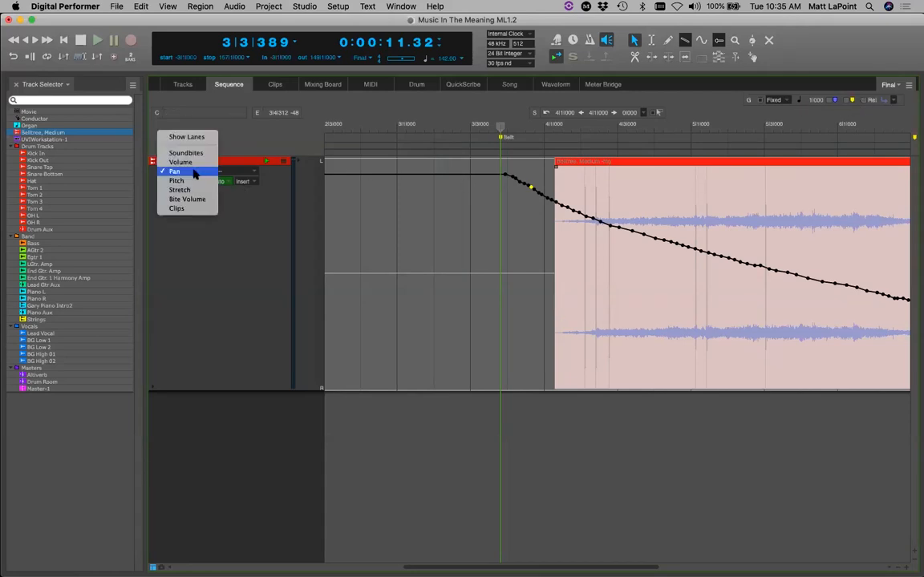
pyautogui.click(205, 150)
pyautogui.click(594, 206)
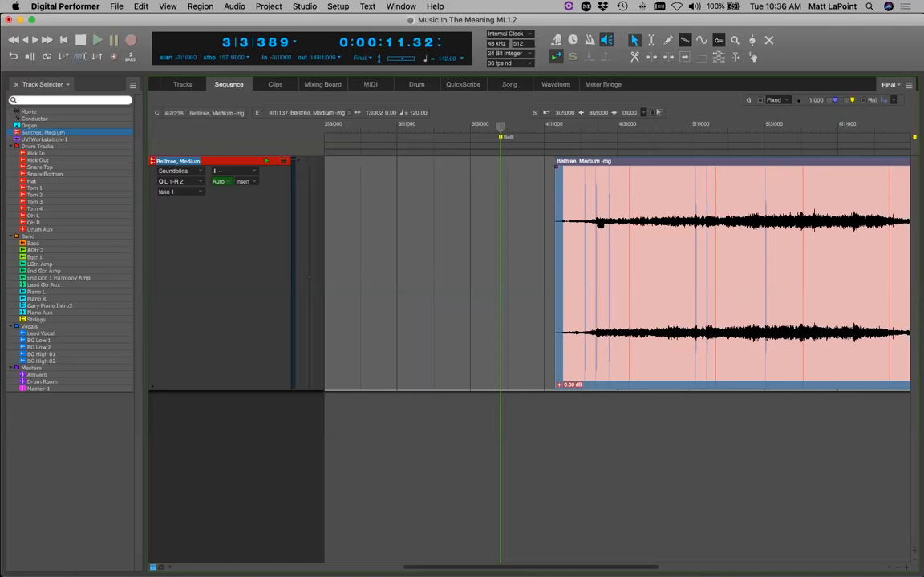
# Nudge the Belltree soundbite one beat earlier, one beat back, and one beat earlier again to 3|4|137.
pyautogui.press('Left')
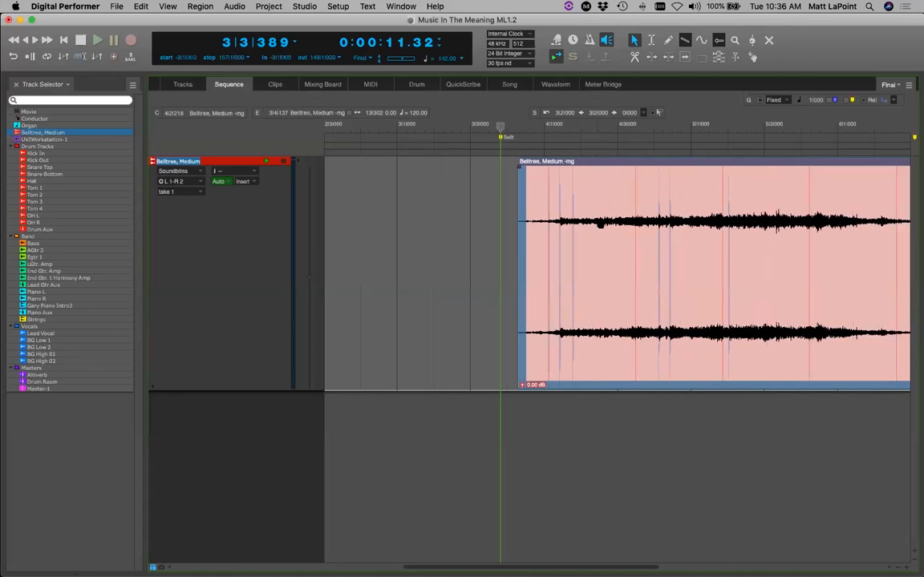
pyautogui.press('Right')
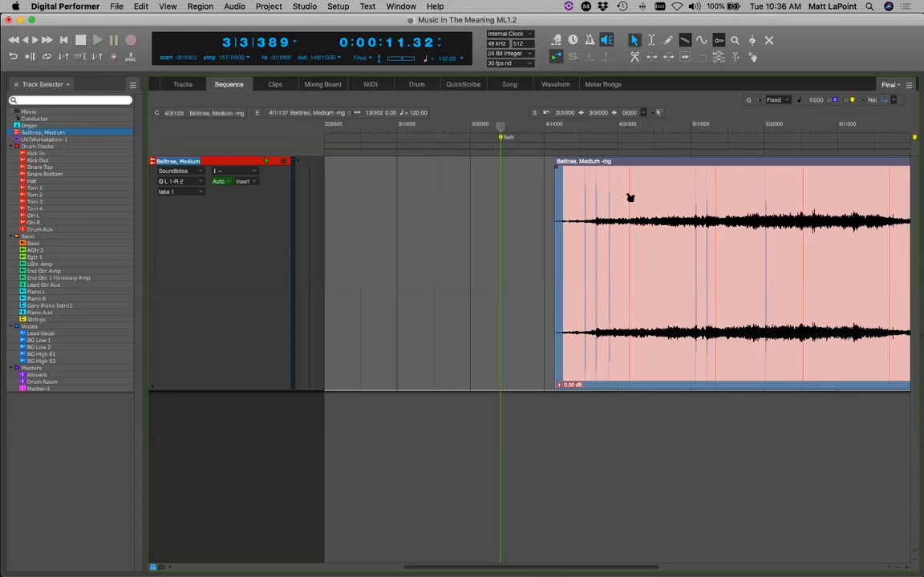
pyautogui.hotkey('alt', 'Left')
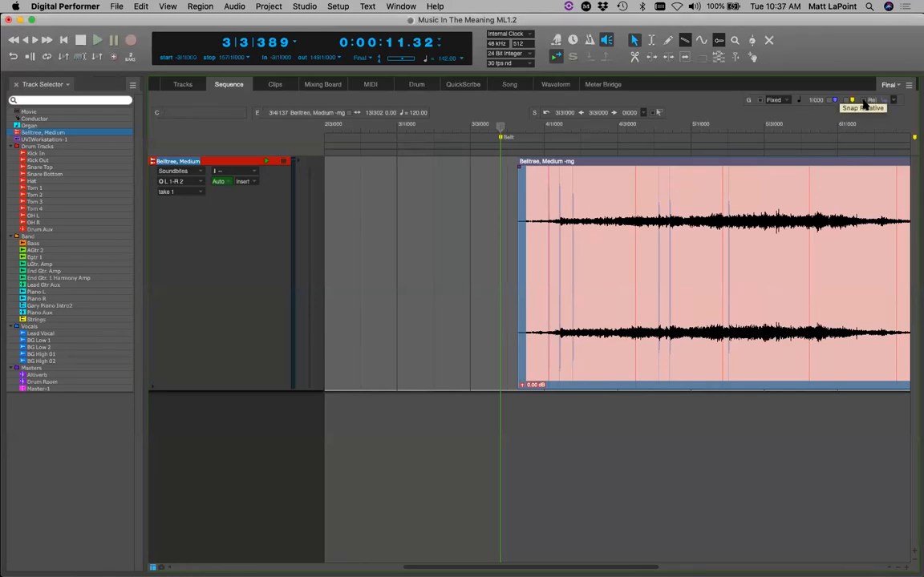
# Move the Belltree soundbite so its start snaps to 4|1|000, deselect it, and place the playhead at 3|4|256.
pyautogui.moveTo(707, 231); pyautogui.dragTo(729, 235)
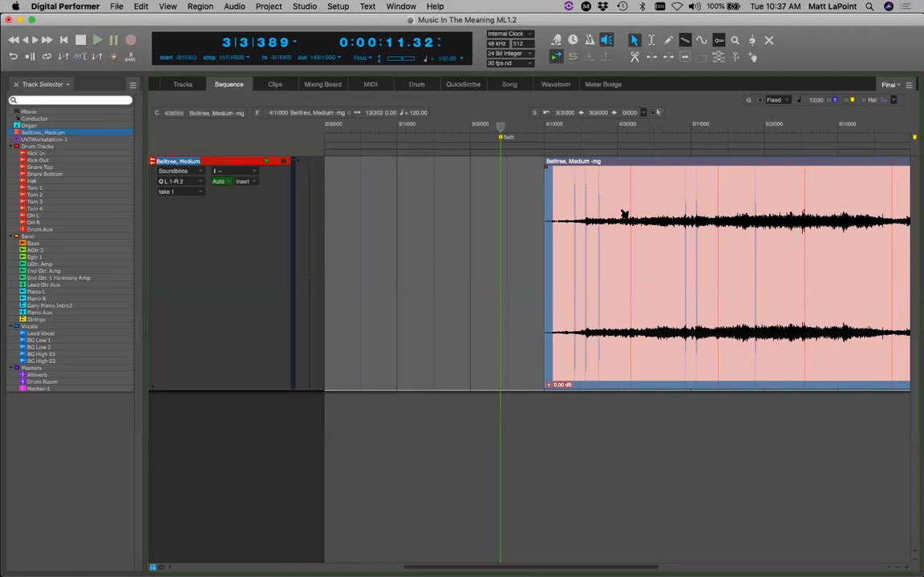
pyautogui.click(592, 195)
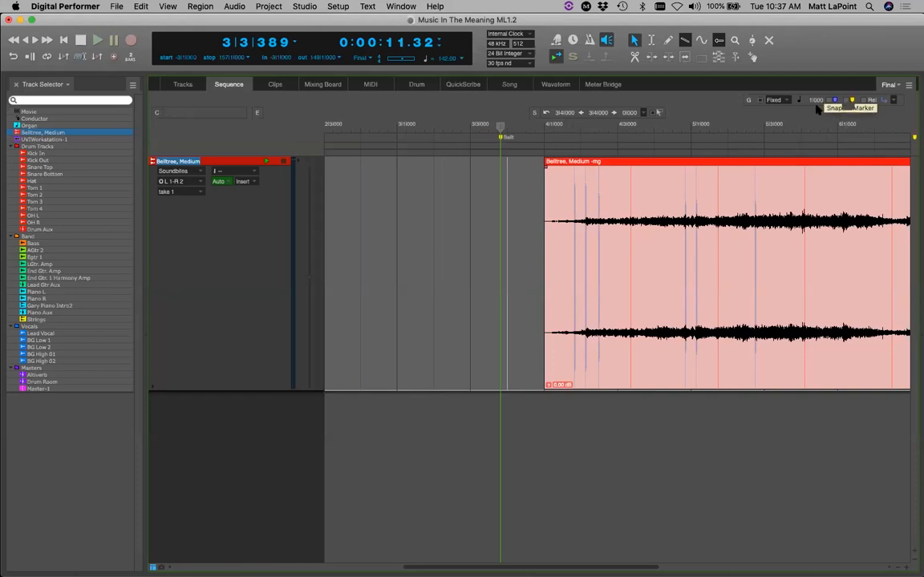
pyautogui.click(526, 123)
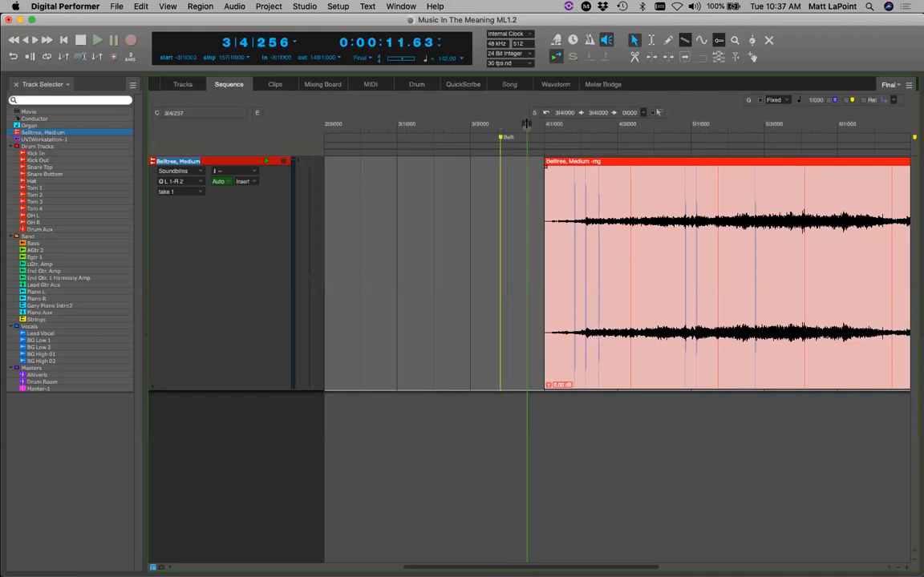
pyautogui.hotkey('ctrl', 'm')
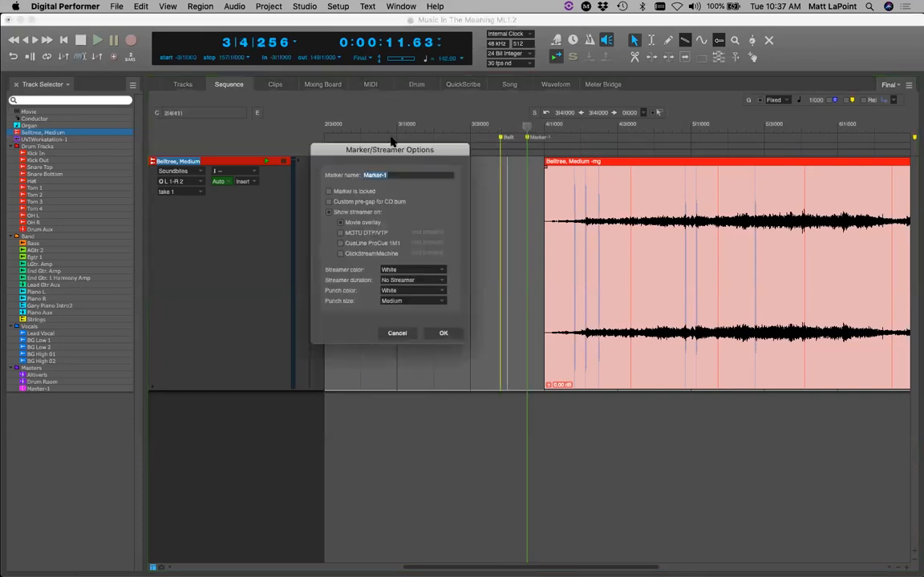
pyautogui.moveTo(399, 153); pyautogui.dragTo(393, 156)
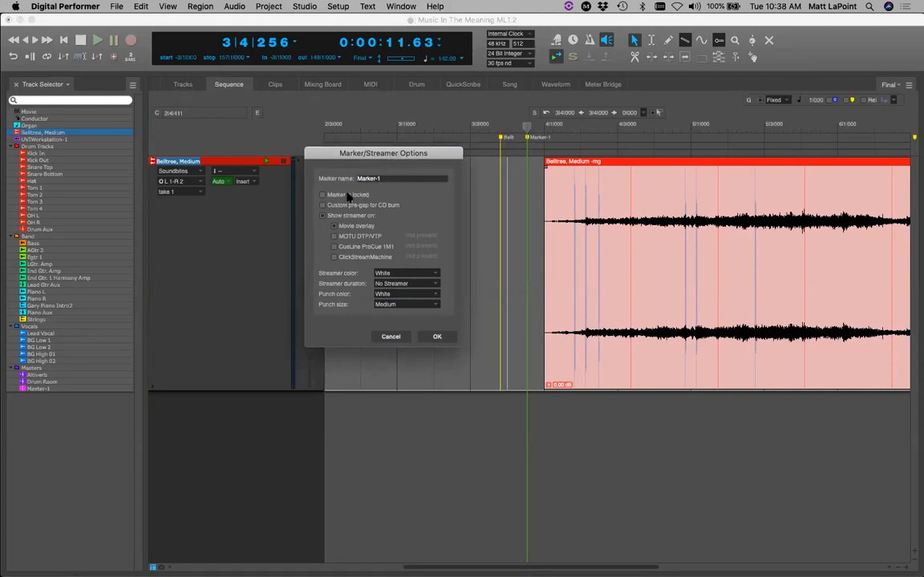
pyautogui.moveTo(397, 154); pyautogui.dragTo(389, 153)
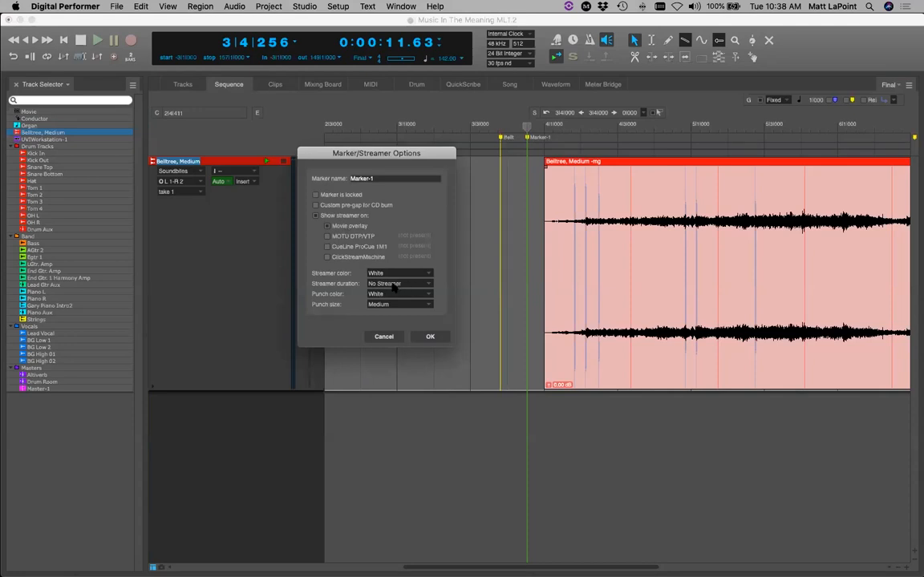
pyautogui.click(384, 336)
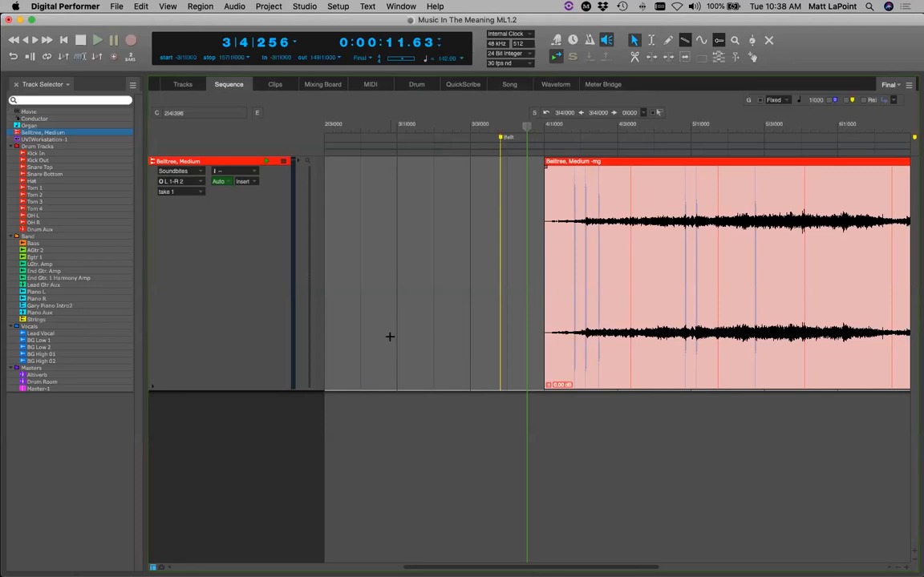
# Return to the start of the sequence, place the playhead at -3|4|000, and add a marker there.
pyautogui.press('Return')
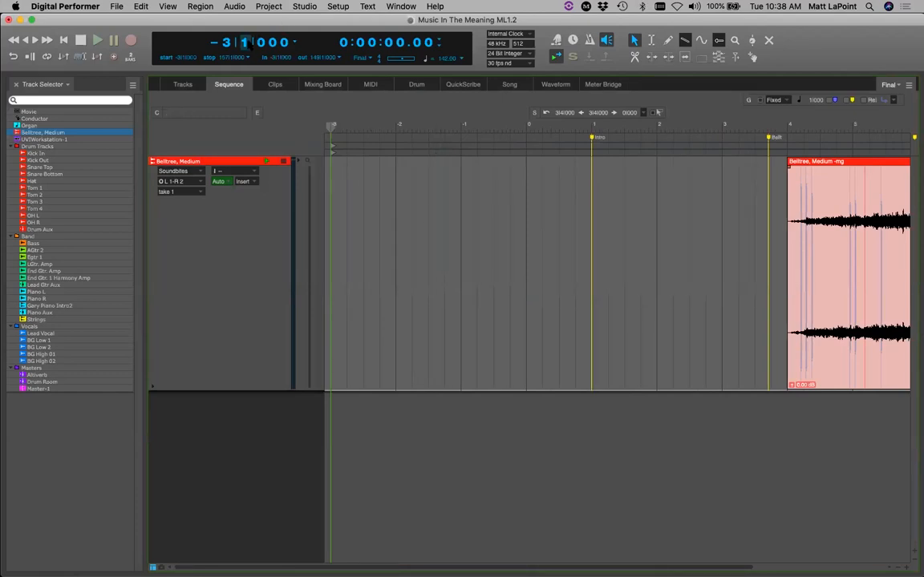
pyautogui.click(249, 44)
pyautogui.write('4')
pyautogui.press('Return')
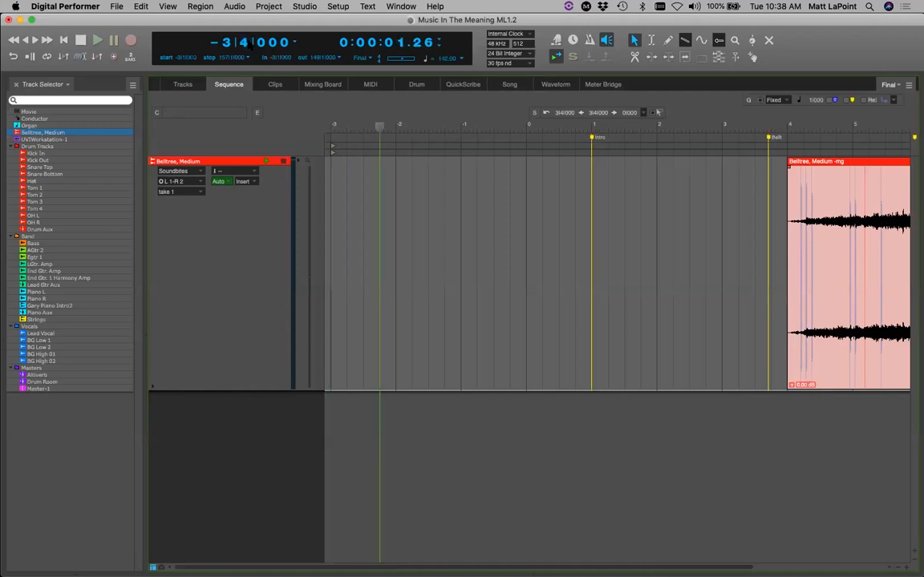
pyautogui.hotkey('ctrl', 'm')
# Select the time range between the new marker and the Intro marker, and view its Bounce to Disk settings without bouncing.
pyautogui.moveTo(593, 141)
pyautogui.mouseDown()
pyautogui.moveTo(383, 136)
pyautogui.moveTo(391, 140)
pyautogui.mouseUp()
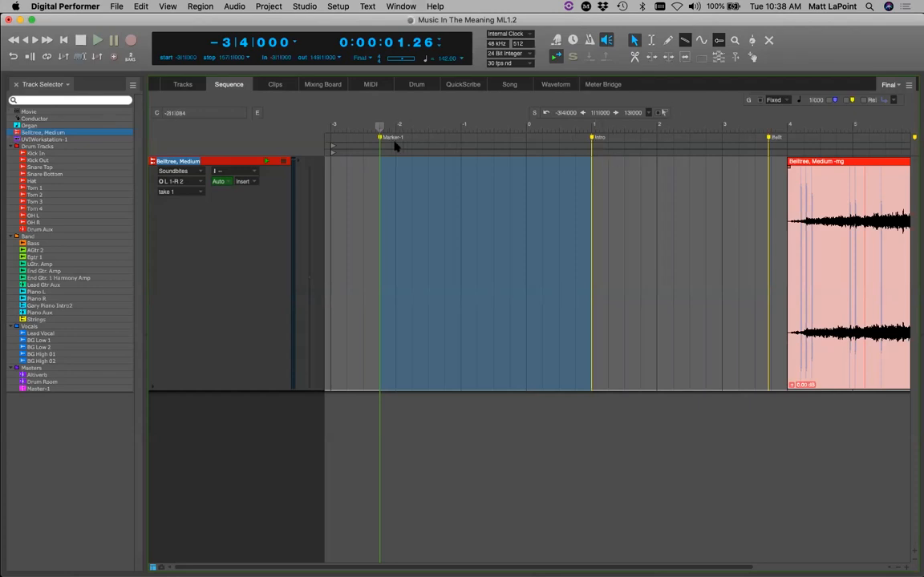
pyautogui.press('super+alt+b')
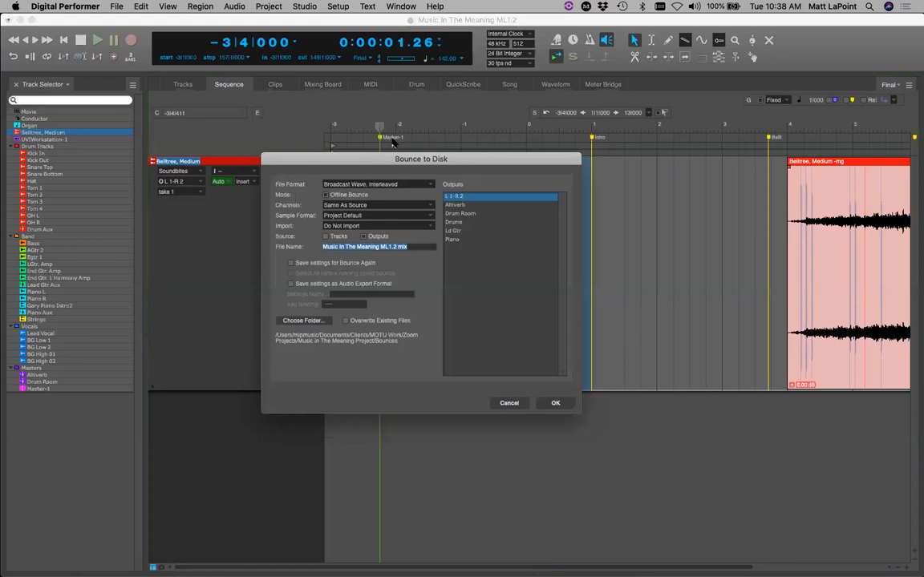
pyautogui.press('Escape')
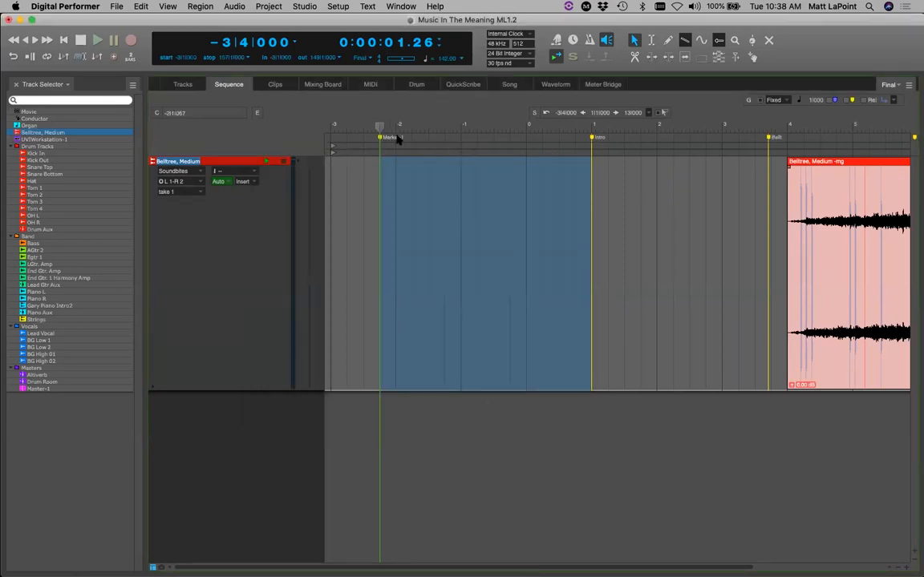
# Select the range from Intro to the Belt marker, reselect the range from Marker-1 to Intro, and review the nudge units.
pyautogui.click(598, 140)
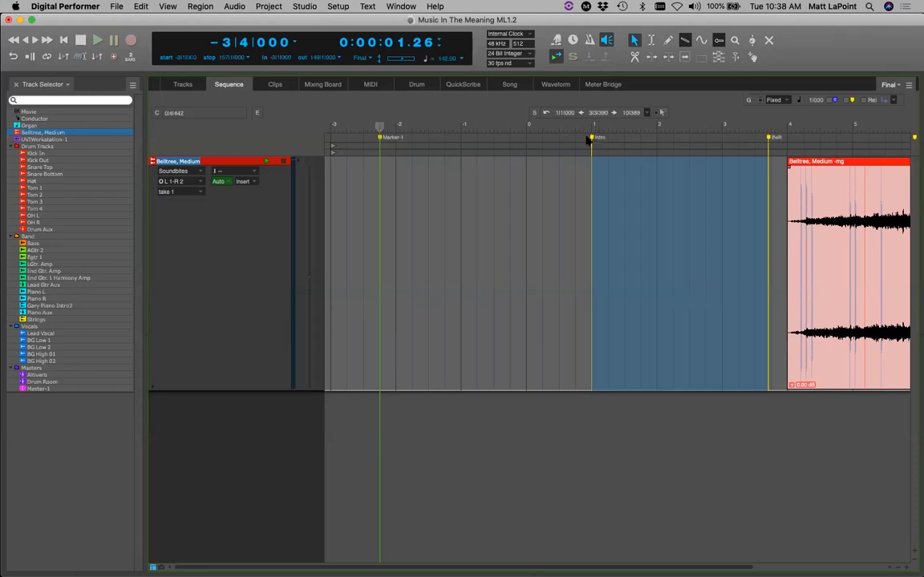
pyautogui.moveTo(385, 138); pyautogui.dragTo(583, 141)
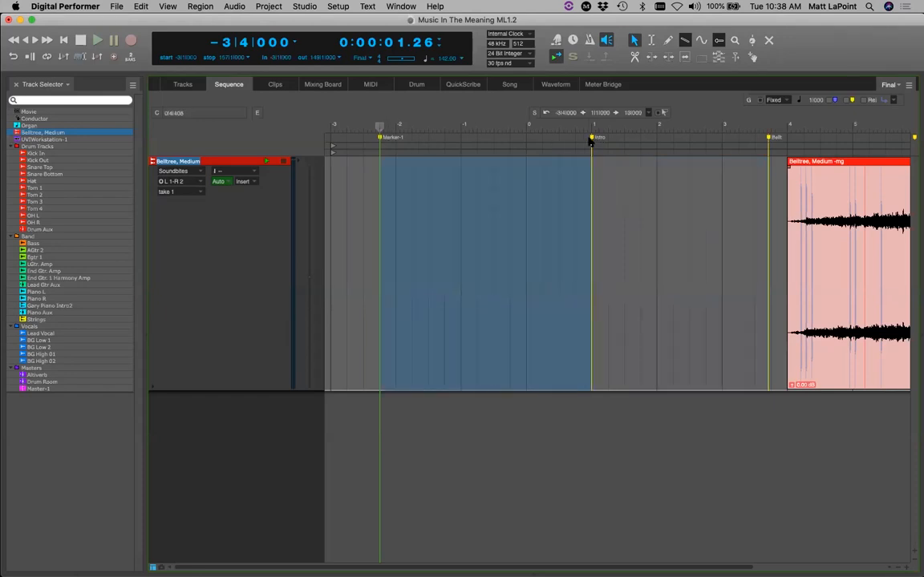
pyautogui.click(894, 102)
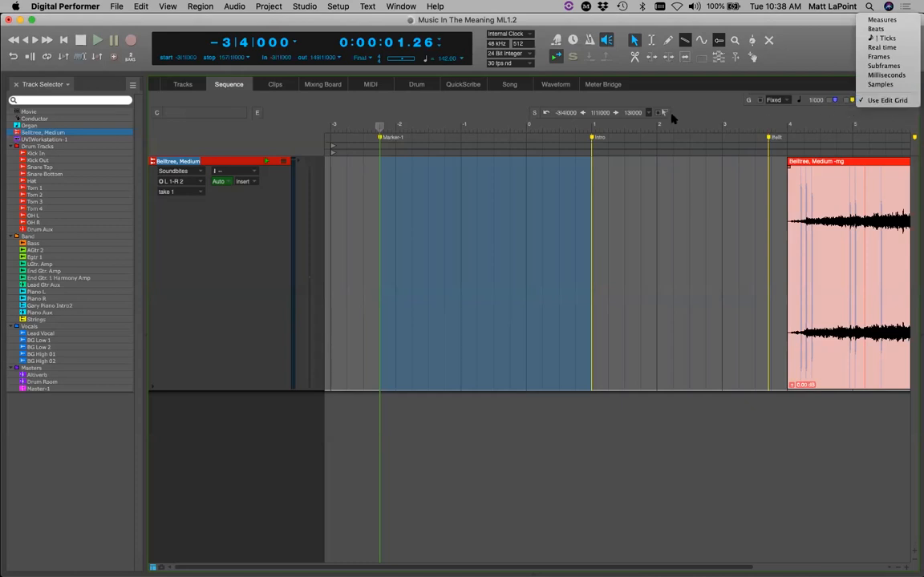
pyautogui.click(626, 95)
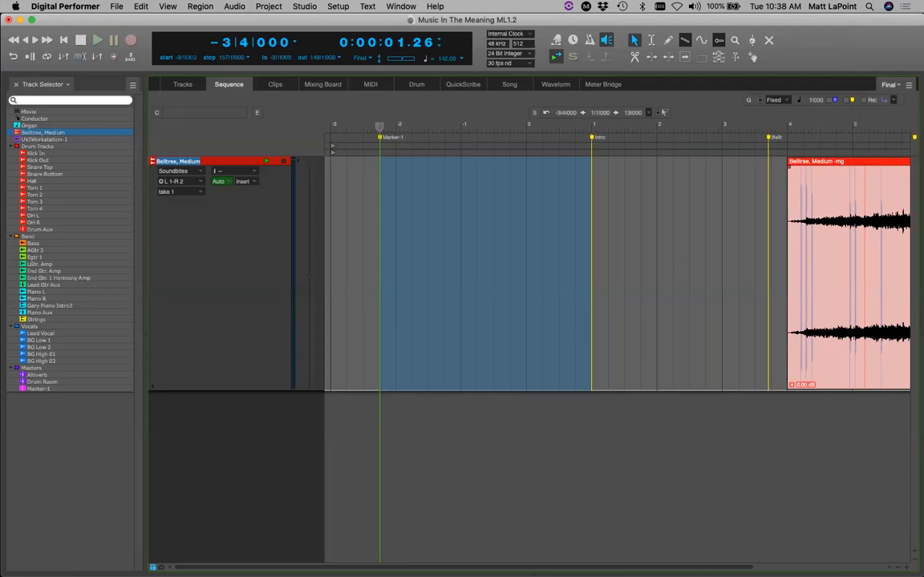
# Switch the secondary time counter's format from real time to frames.
pyautogui.hscroll(5, 396, 557)
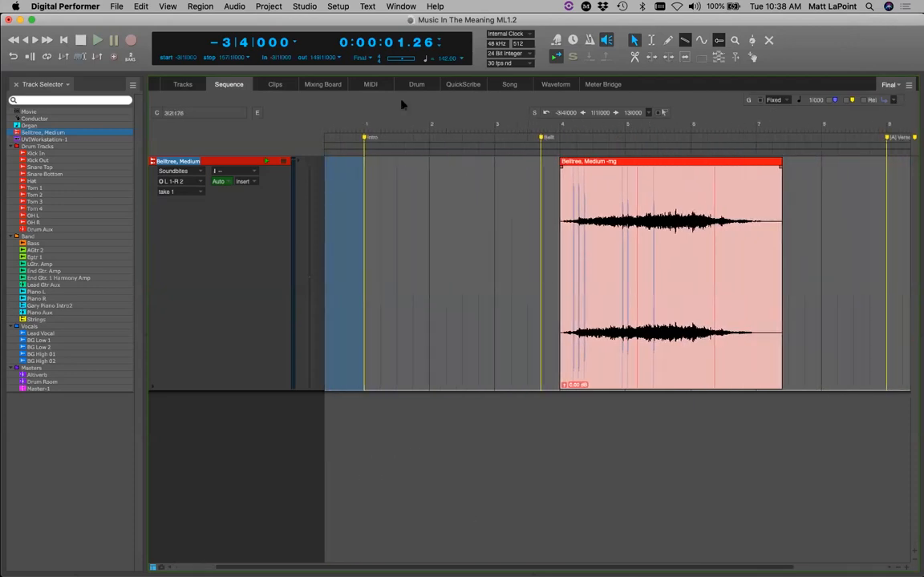
pyautogui.click(439, 43)
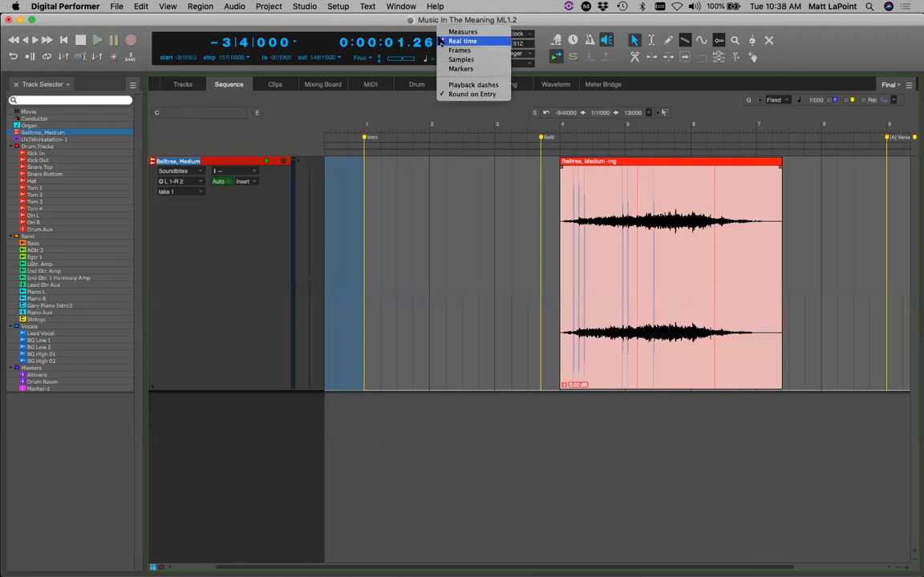
pyautogui.click(457, 54)
# Set the nudge unit to Frames at 0:00:00:01 and move the selected Belltree soundbite later so it starts at 4|1|227.
pyautogui.click(704, 232)
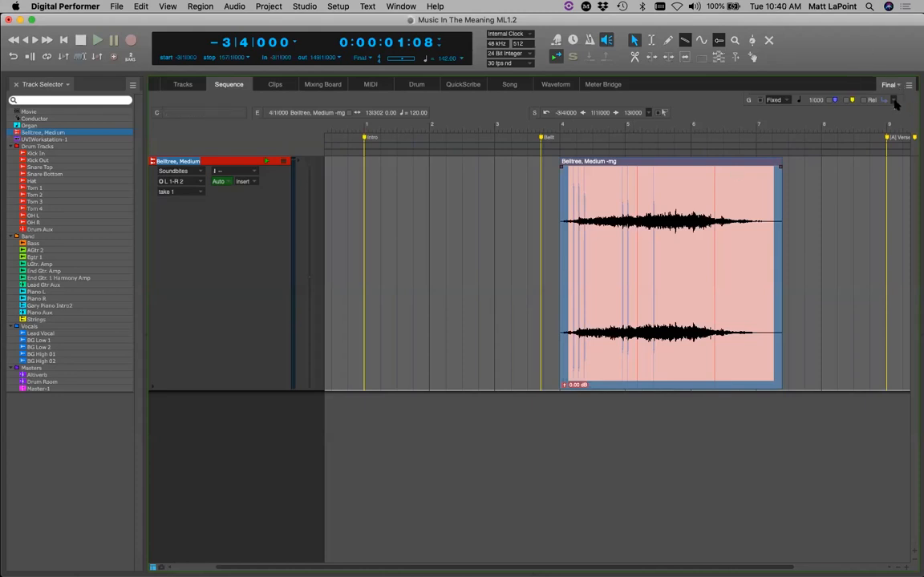
pyautogui.click(893, 101)
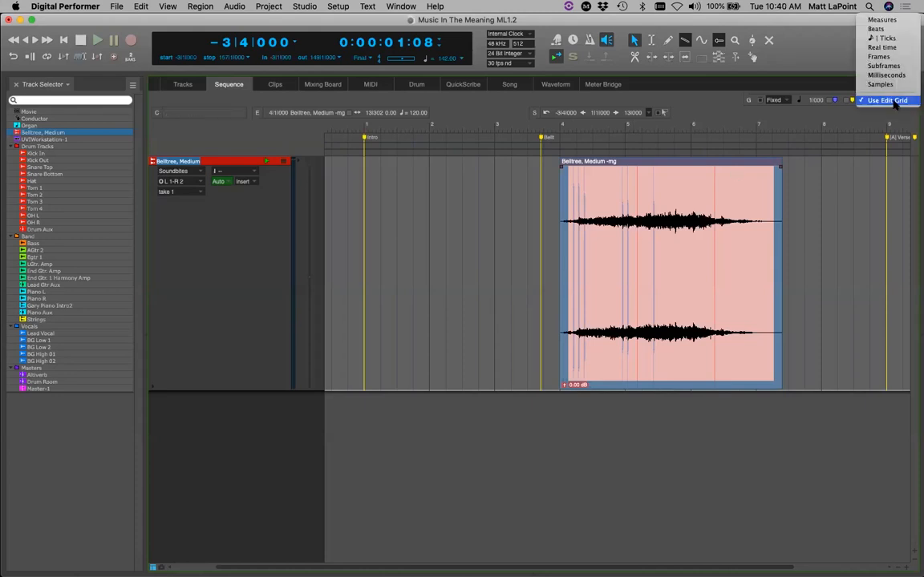
pyautogui.click(900, 57)
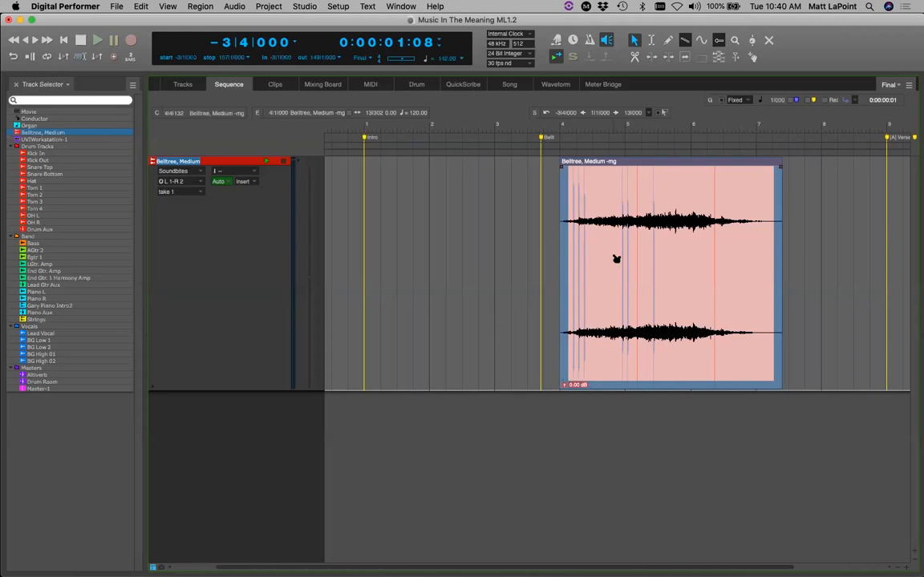
pyautogui.moveTo(615, 258); pyautogui.dragTo(617, 258)
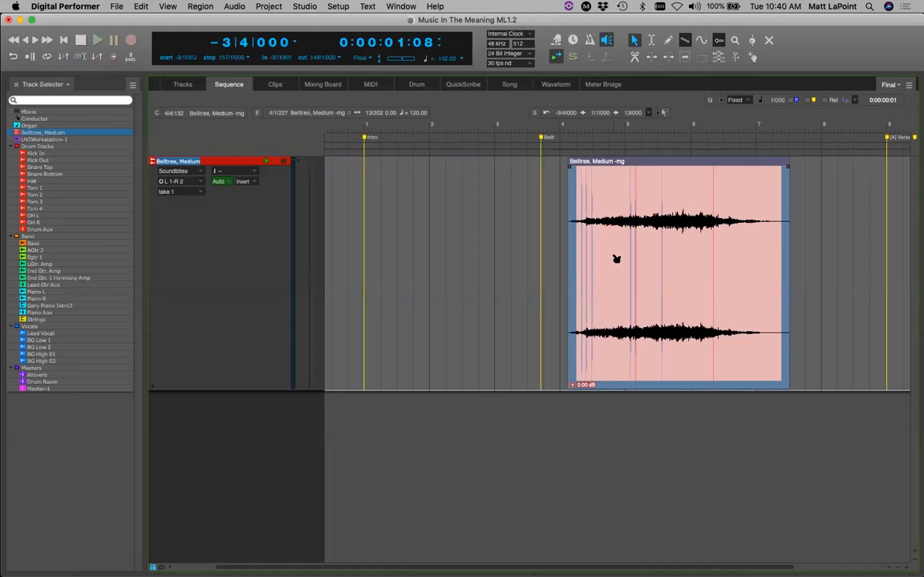
# Set nudging to use the edit grid and move the Belltree soundbite earlier so it starts at 3|2|227.
pyautogui.click(875, 100)
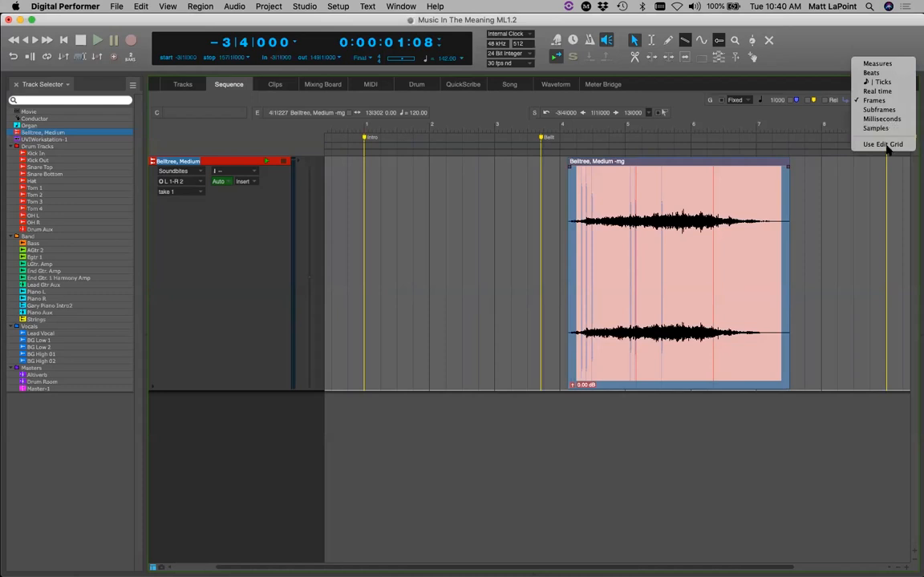
pyautogui.click(864, 199)
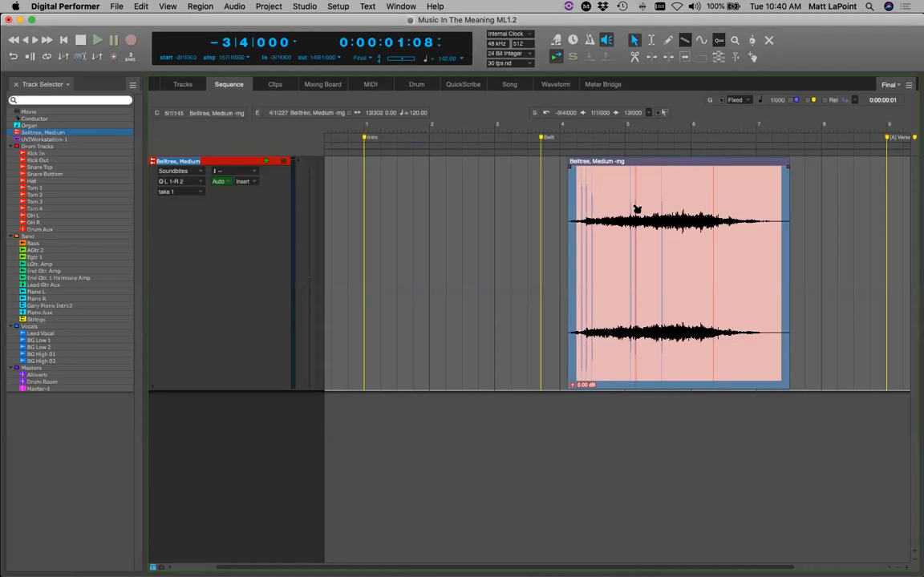
pyautogui.click(847, 213)
pyautogui.click(695, 206)
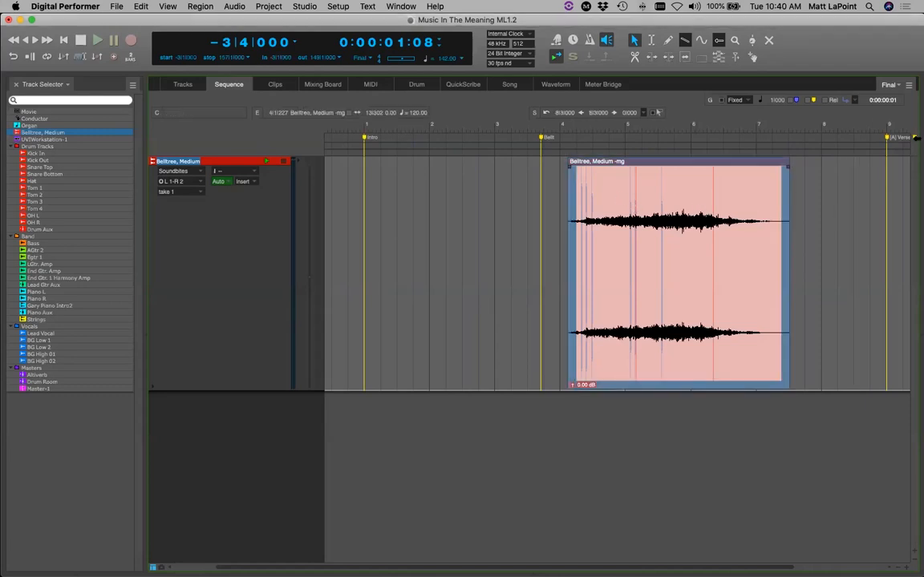
pyautogui.click(855, 100)
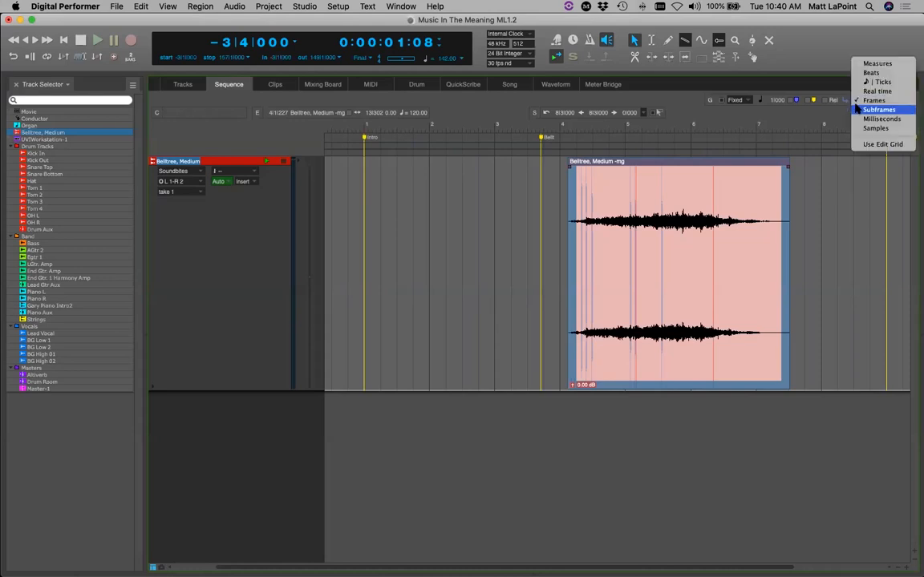
pyautogui.click(882, 145)
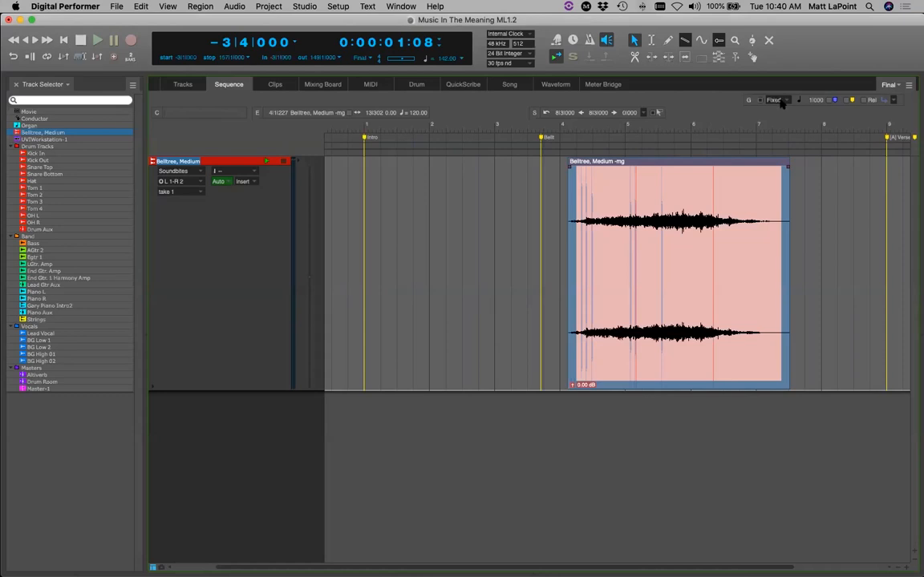
pyautogui.moveTo(736, 218); pyautogui.dragTo(688, 218)
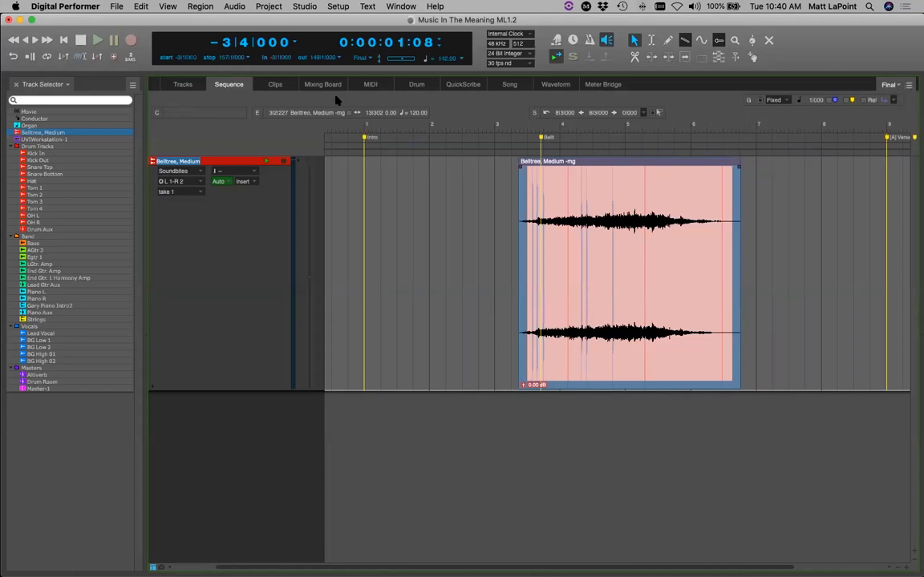
# Set the nudge unit back to Frames at 0:00:00:01 and deselect the Belltree soundbite.
pyautogui.click(894, 100)
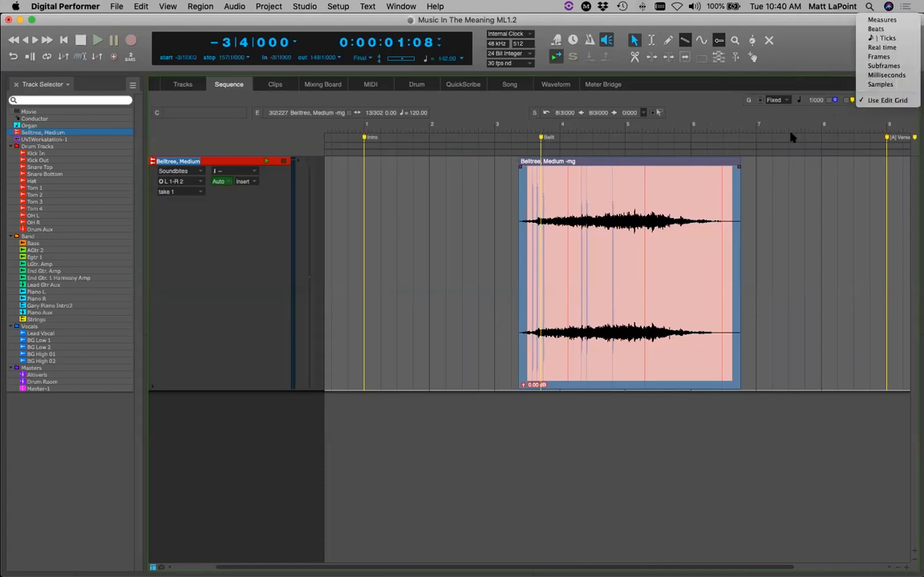
pyautogui.click(582, 245)
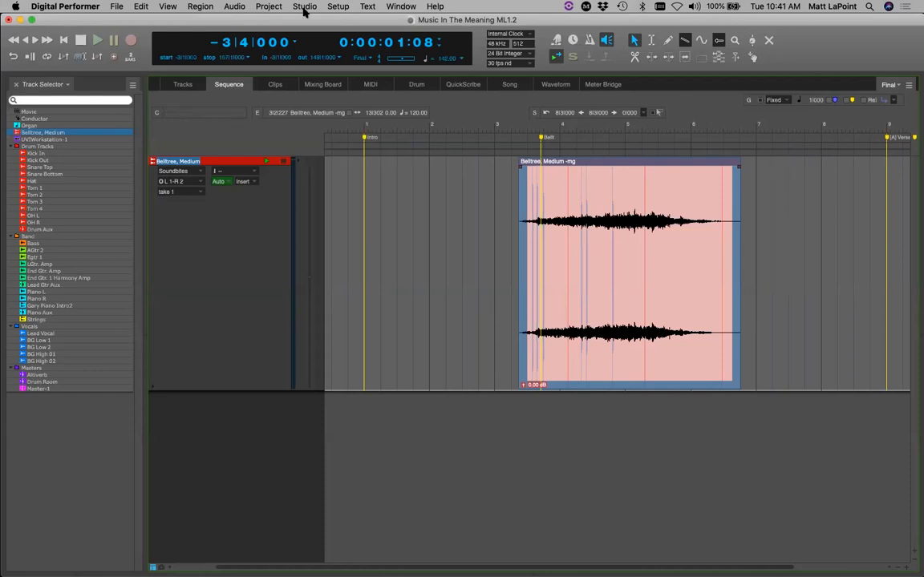
pyautogui.click(893, 99)
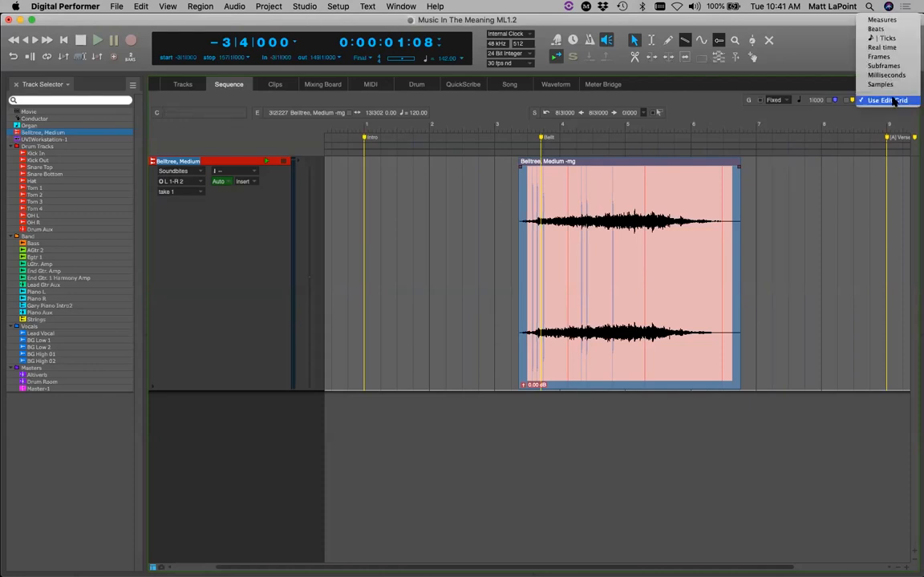
pyautogui.click(893, 56)
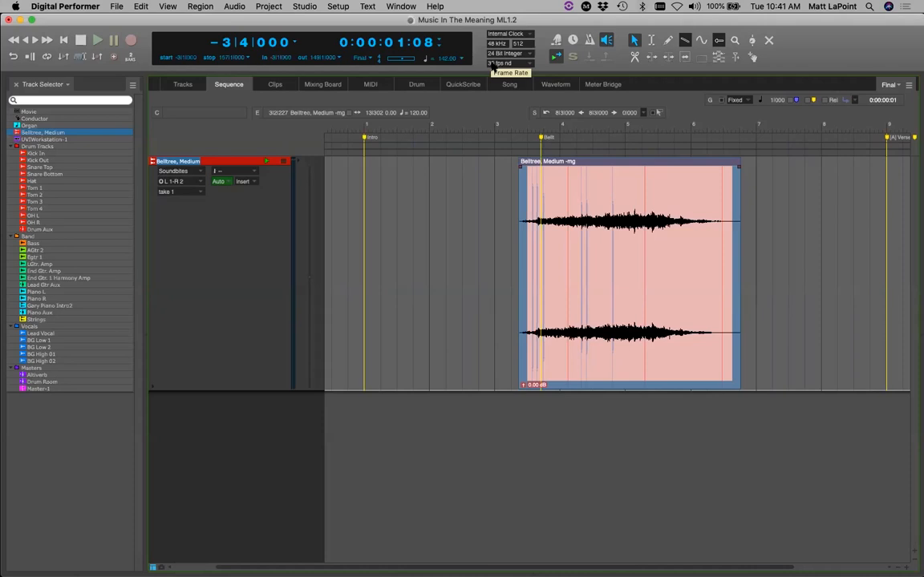
pyautogui.click(722, 177)
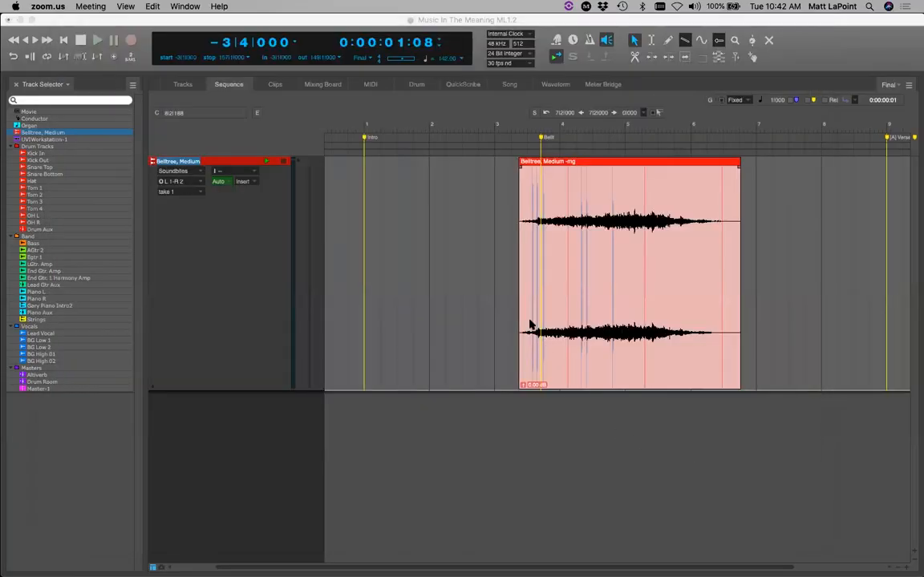
pyautogui.click(447, 120)
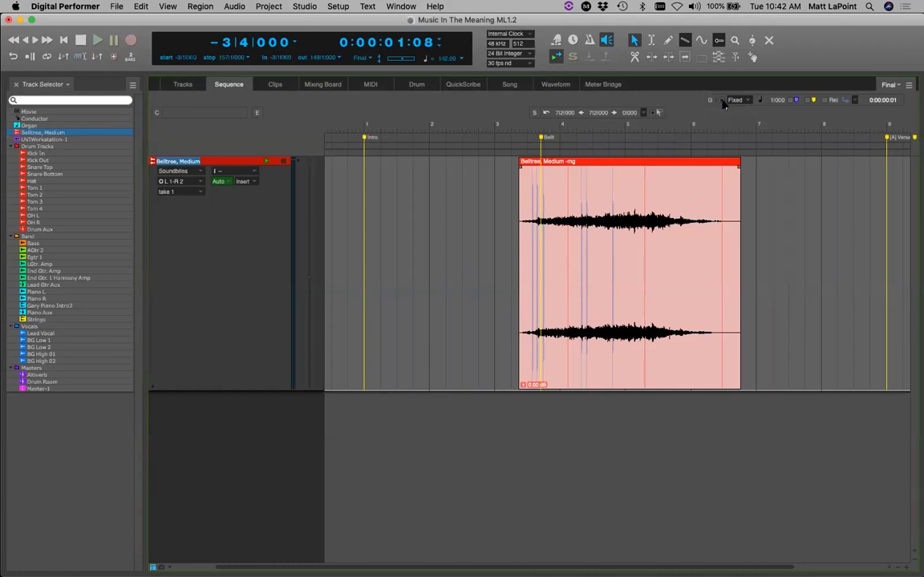
# Select the range 1|1|000 to 2|3|000 on the Belltree track and set the edit grid to an eighth note (0|240).
pyautogui.moveTo(450, 224)
pyautogui.mouseDown()
pyautogui.moveTo(397, 235)
pyautogui.moveTo(472, 242)
pyautogui.moveTo(365, 246)
pyautogui.mouseUp()
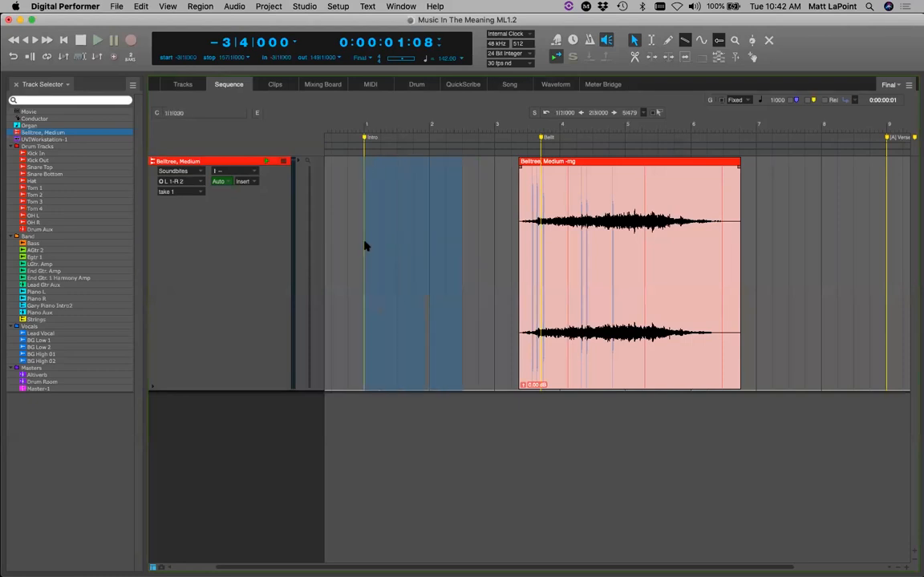
pyautogui.click(761, 101)
pyautogui.click(763, 86)
# Select the grid-aligned range 1|4|000 to 2|2|240 on the Belltree track, and replace it with an unsnapped selection from 2|1|402 to 2|4|287.
pyautogui.moveTo(457, 206); pyautogui.dragTo(410, 230)
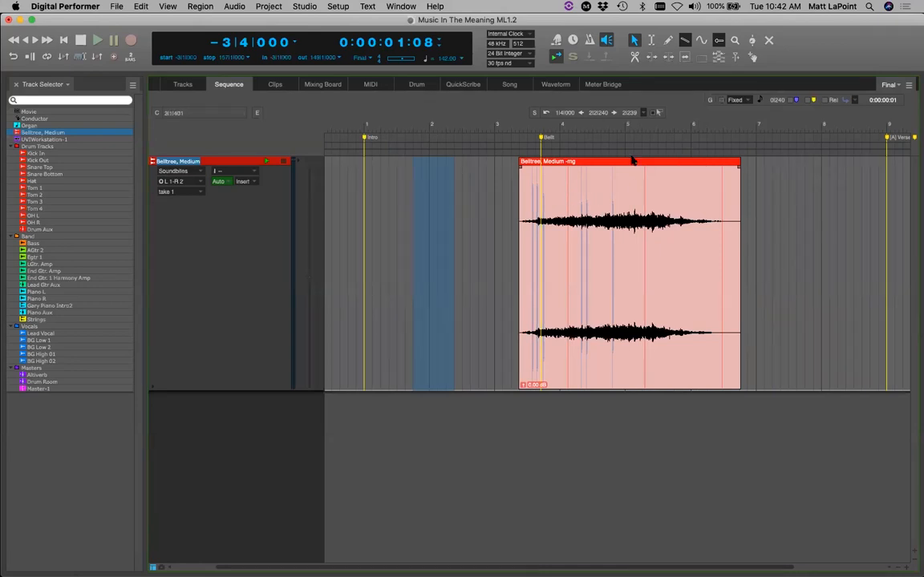
pyautogui.click(479, 216)
pyautogui.moveTo(453, 218); pyautogui.dragTo(442, 220)
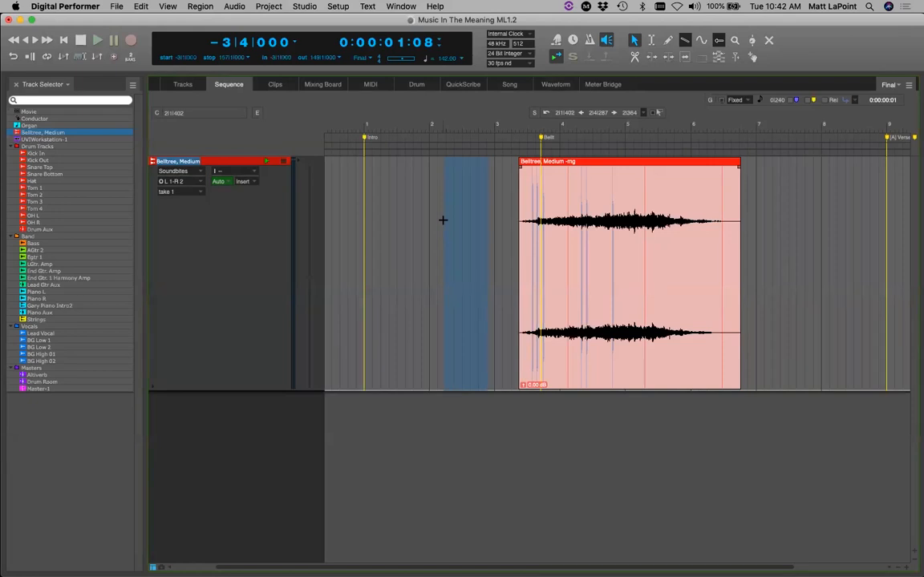
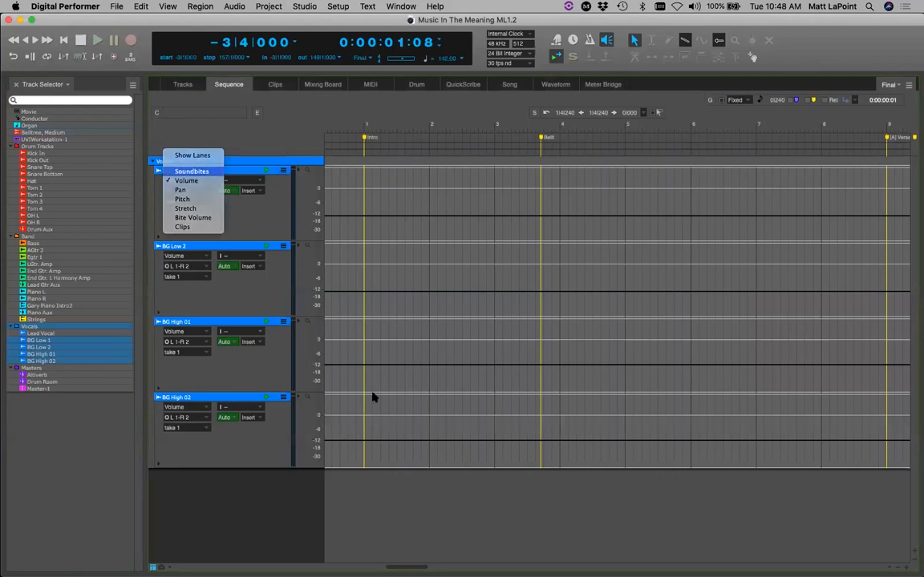
# Select the range 42|4|240 to 44|4|240 across the four BG vocal tracks and split their soundbites at the selection's start.
pyautogui.hscroll(10, 359, 508)
pyautogui.hscroll(-15, 618, 313)
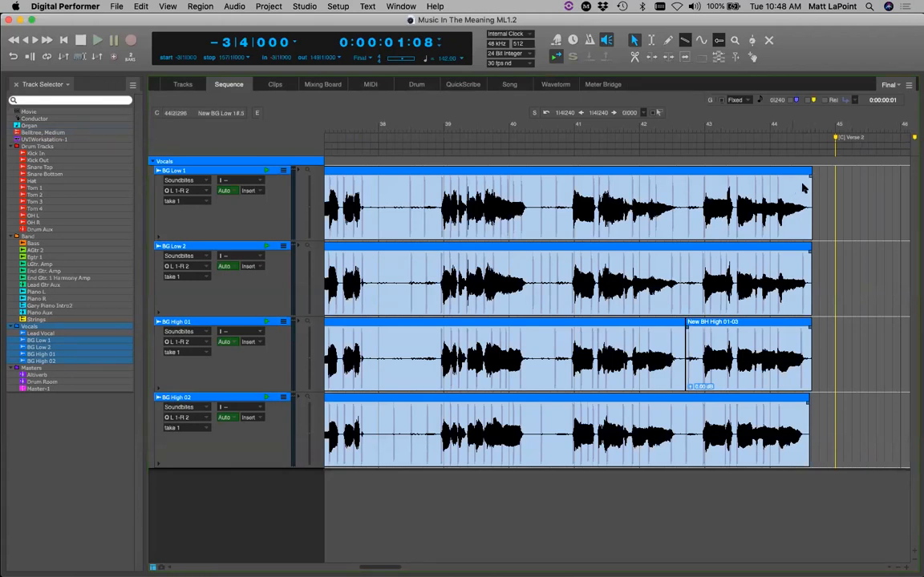
pyautogui.moveTo(816, 186); pyautogui.dragTo(697, 262)
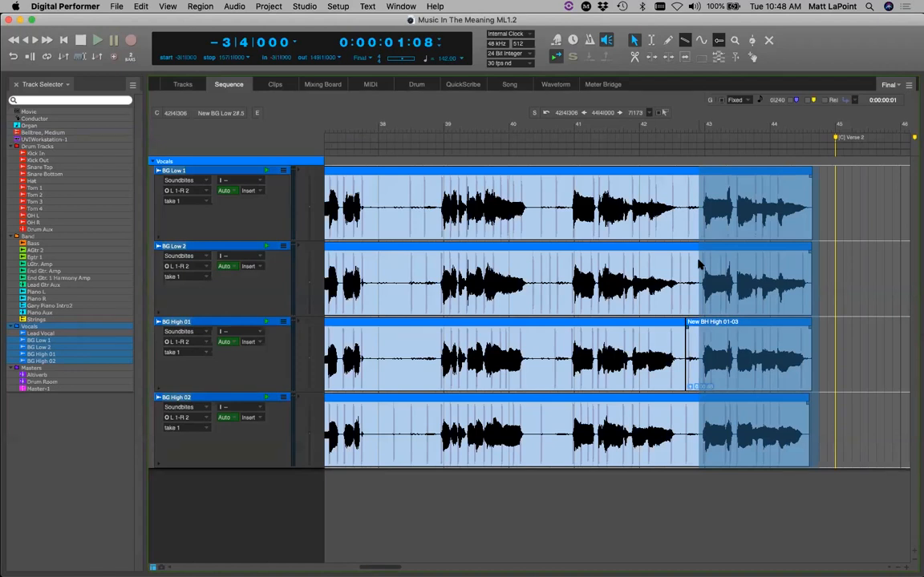
pyautogui.moveTo(827, 202); pyautogui.dragTo(699, 255)
pyautogui.press('super+y')
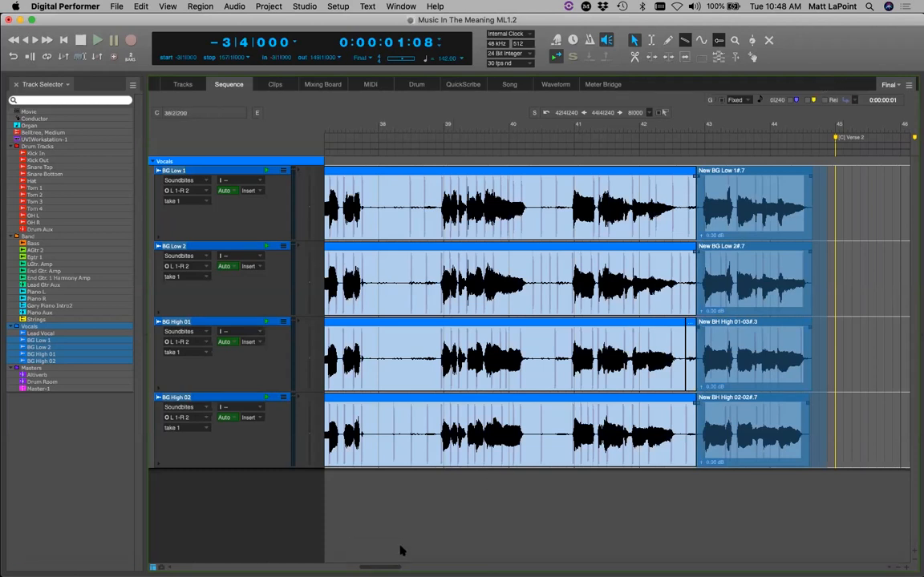
# Select the short grouped vocal soundbites at the Chorus 1 marker, look at the Quantize options for soundbites, and close them without applying.
pyautogui.moveTo(384, 567); pyautogui.dragTo(354, 567)
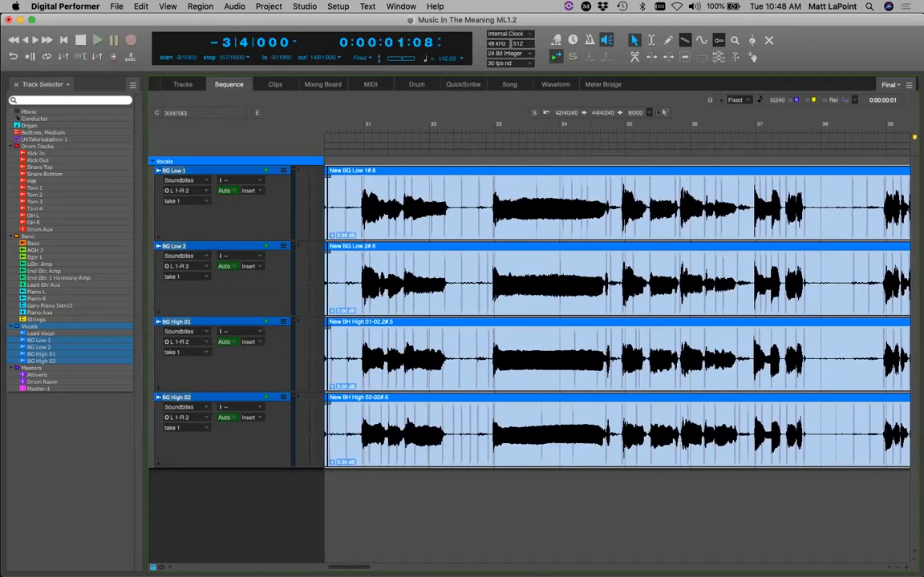
pyautogui.hscroll(-3, 617, 312)
pyautogui.moveTo(349, 567); pyautogui.dragTo(342, 567)
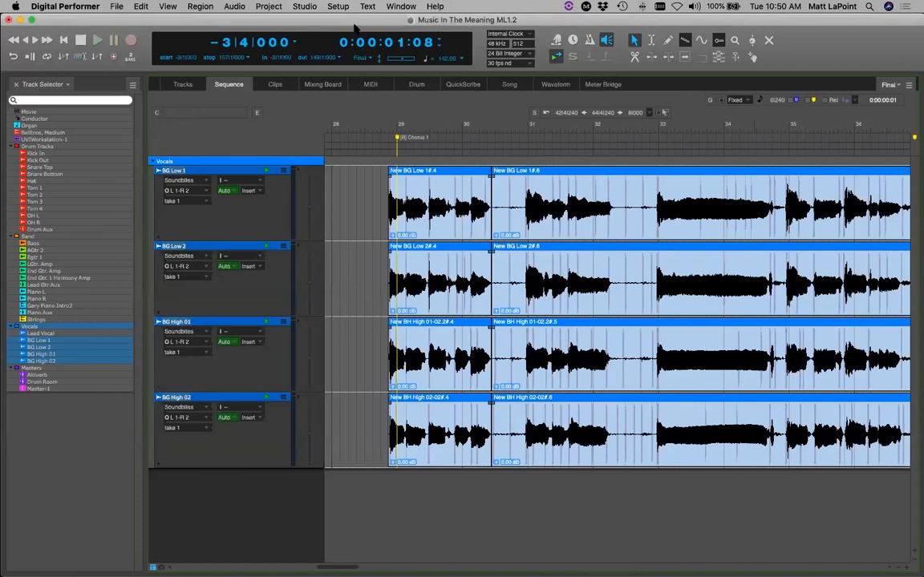
pyautogui.click(426, 183)
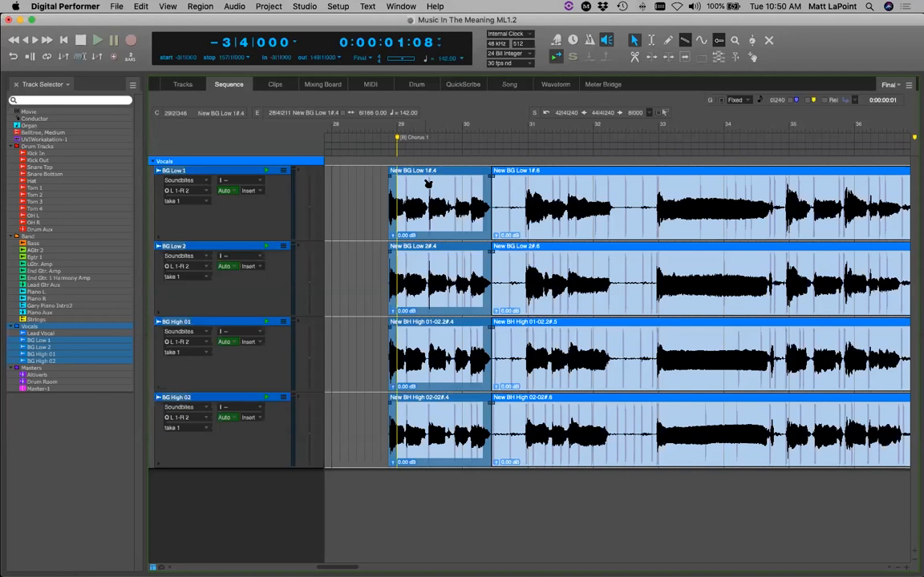
pyautogui.press('super+0')
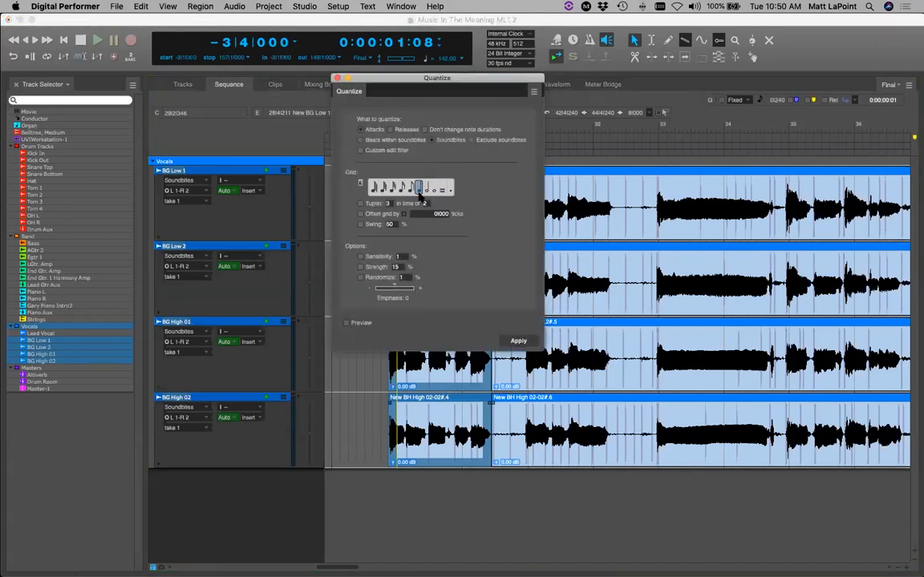
pyautogui.click(337, 78)
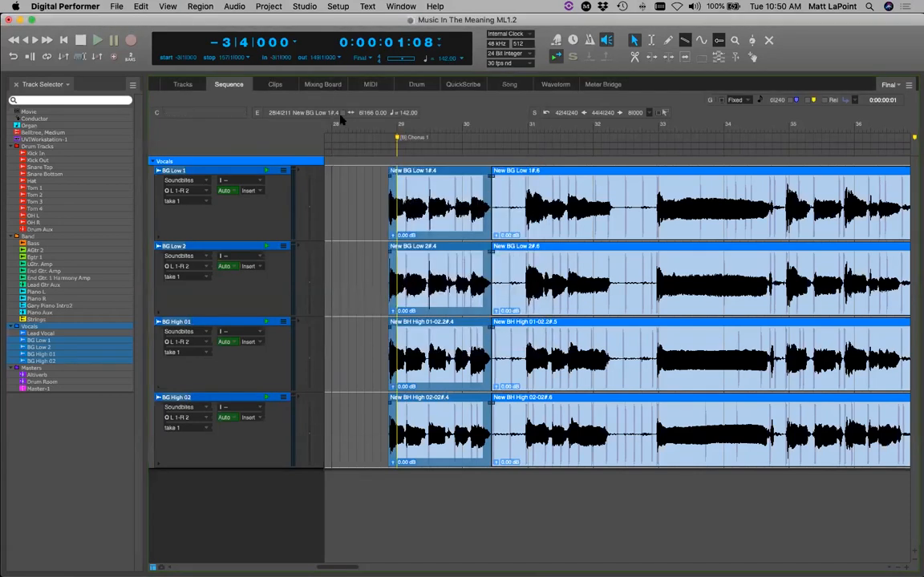
pyautogui.click(353, 196)
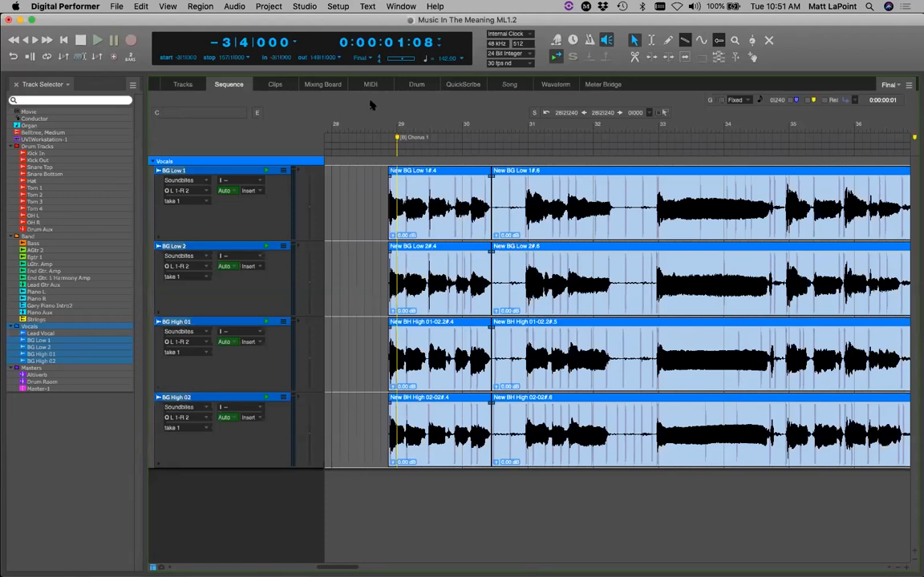
# Open the Information Bar preferences and show the Snap Information pane in the sidebar.
pyautogui.rightClick(863, 99)
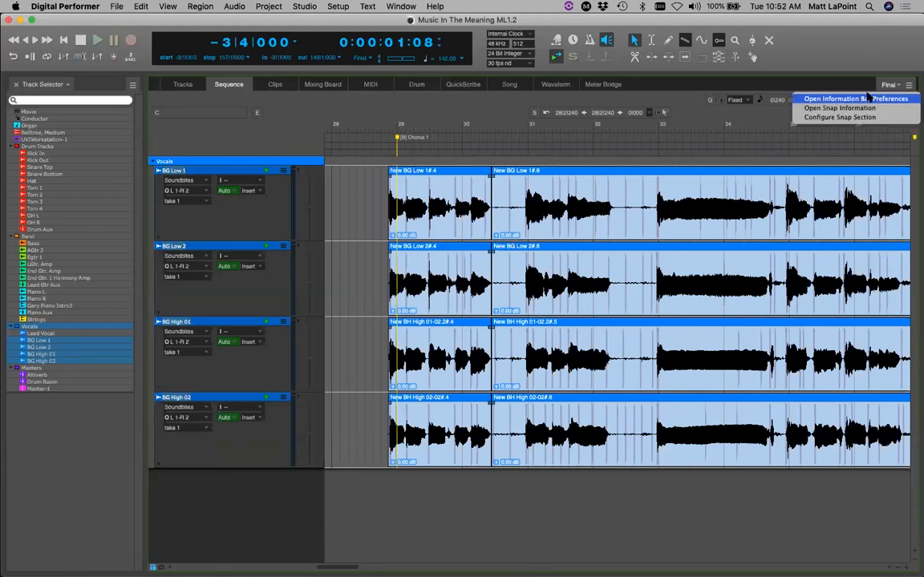
pyautogui.click(865, 99)
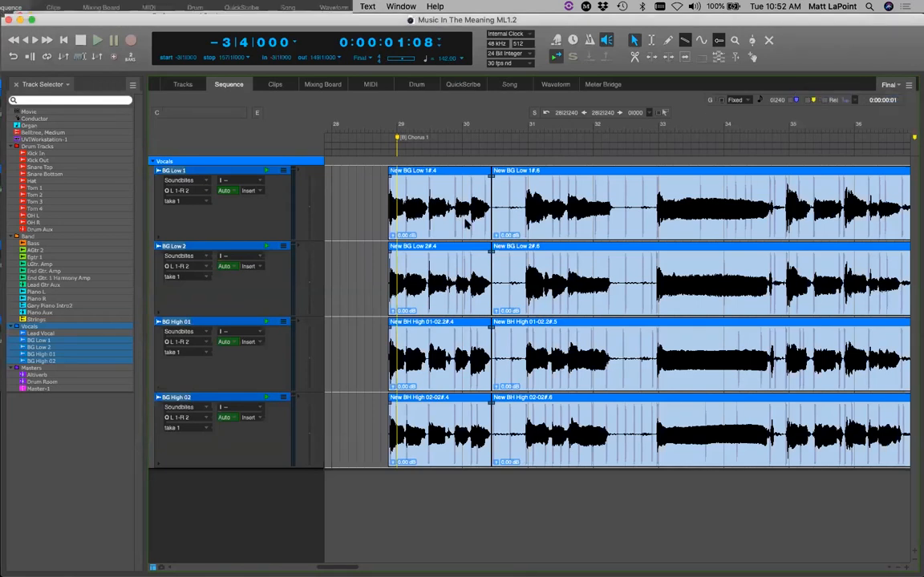
pyautogui.moveTo(403, 90); pyautogui.dragTo(409, 100)
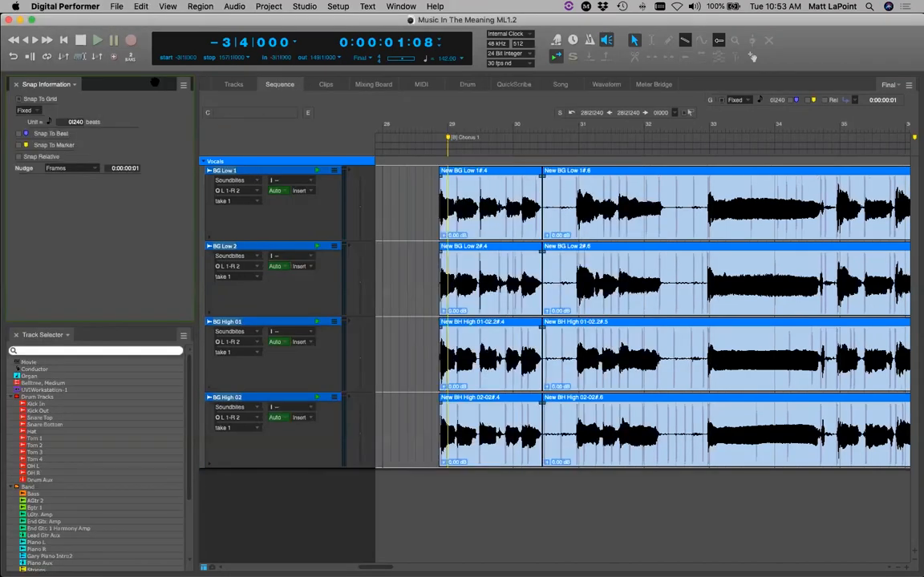
# Hide the Snap Information pane from the sidebar.
pyautogui.click(268, 6)
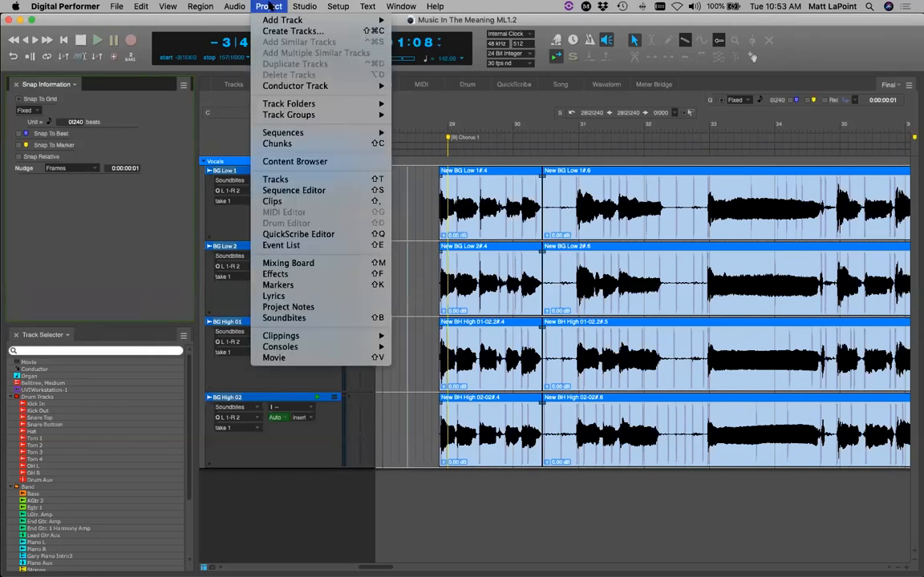
pyautogui.moveTo(298, 6)
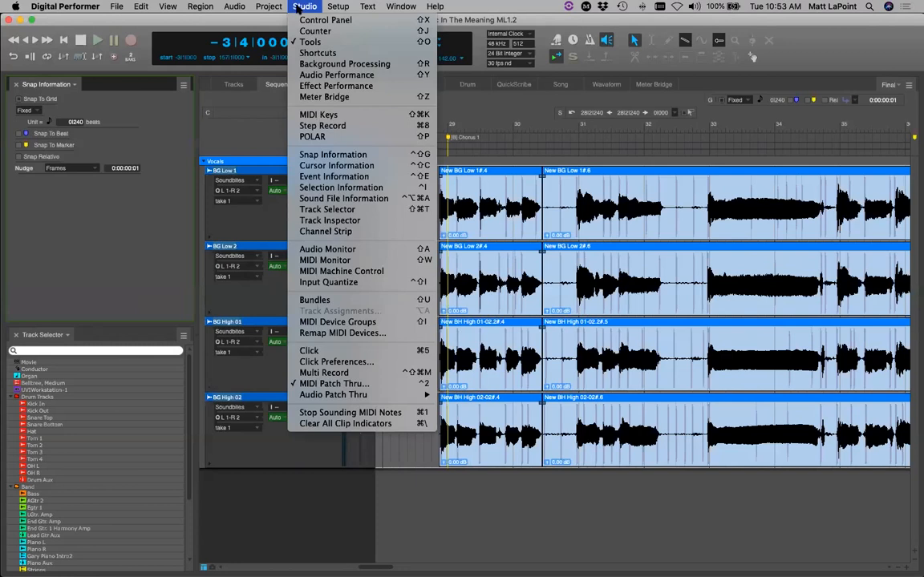
pyautogui.click(297, 6)
pyautogui.click(298, 6)
pyautogui.click(297, 7)
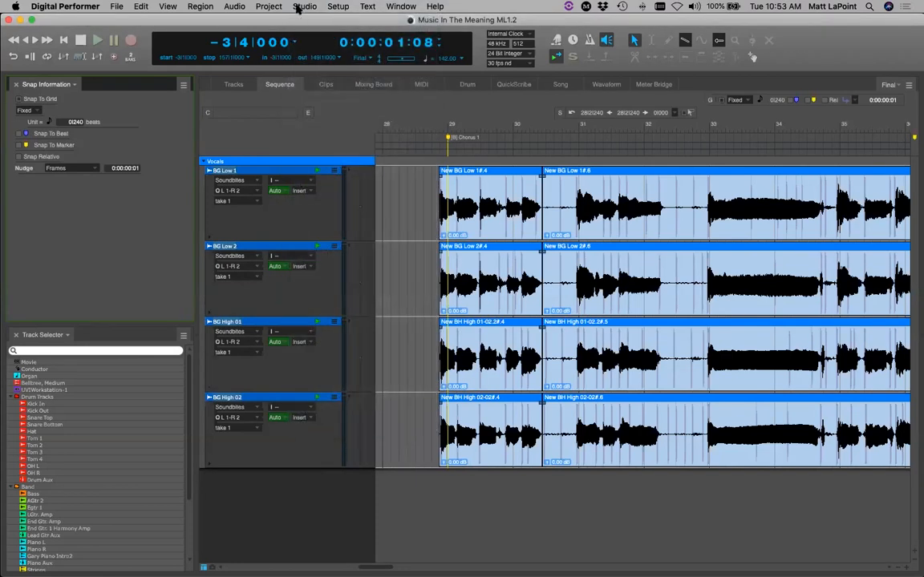
pyautogui.click(298, 7)
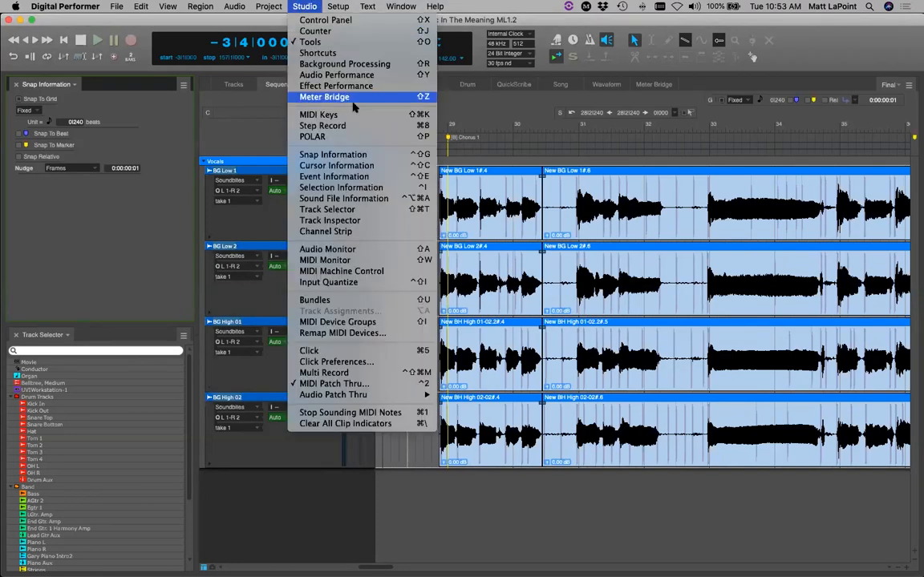
pyautogui.click(375, 159)
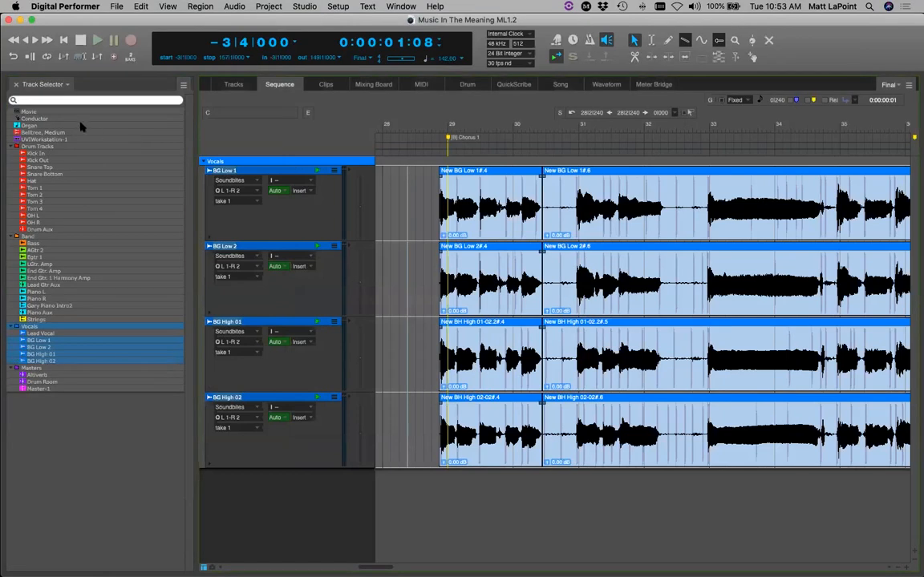
# Show the Snap Information pane in the sidebar again and close it.
pyautogui.click(305, 6)
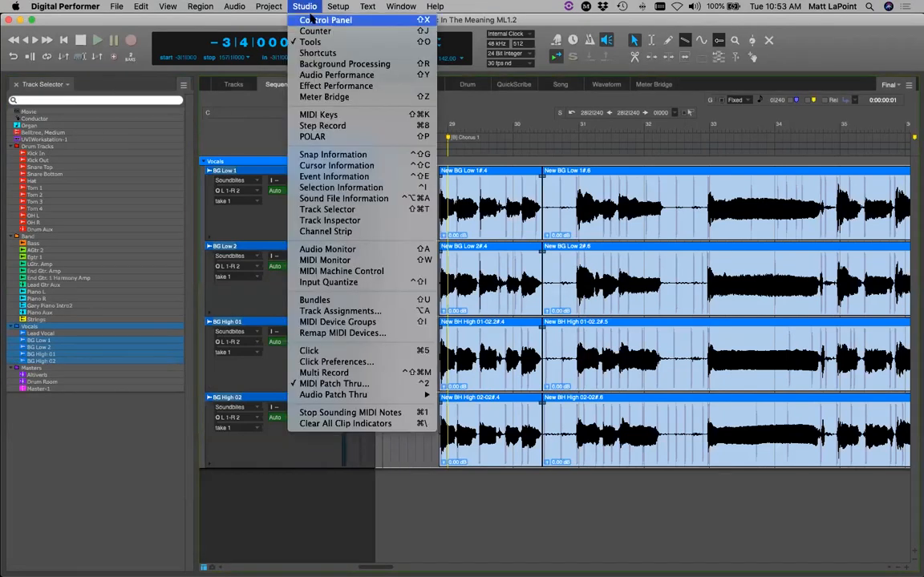
pyautogui.click(352, 154)
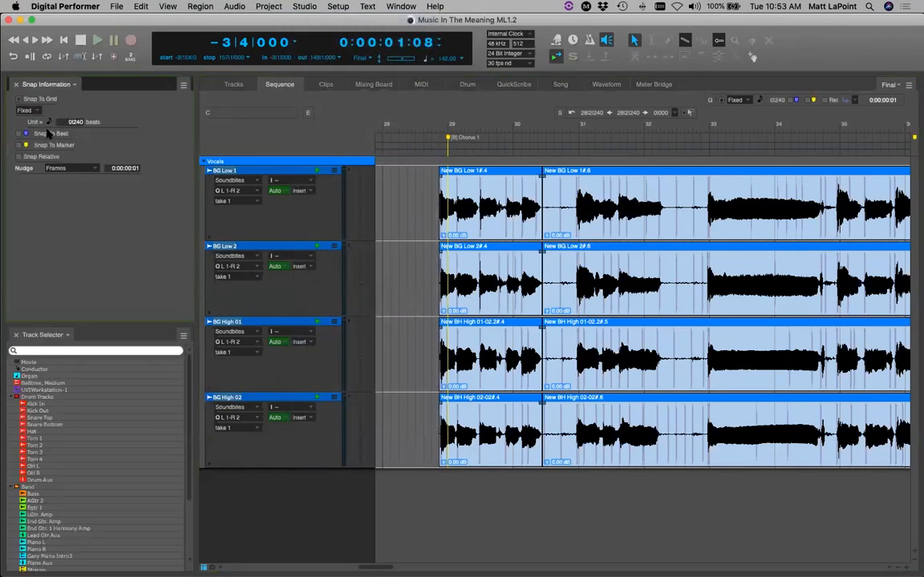
pyautogui.click(16, 85)
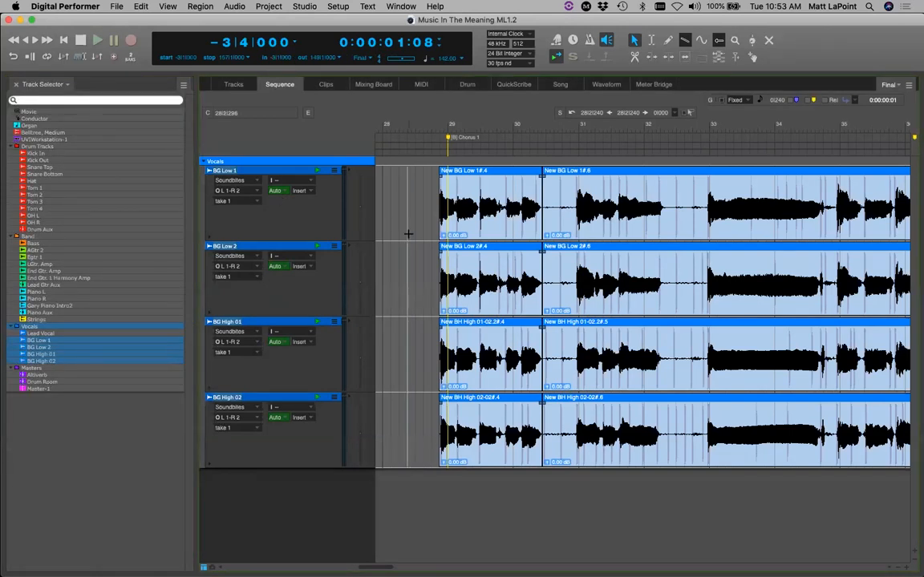
pyautogui.press('super+Tab')
pyautogui.press('super+Tab')
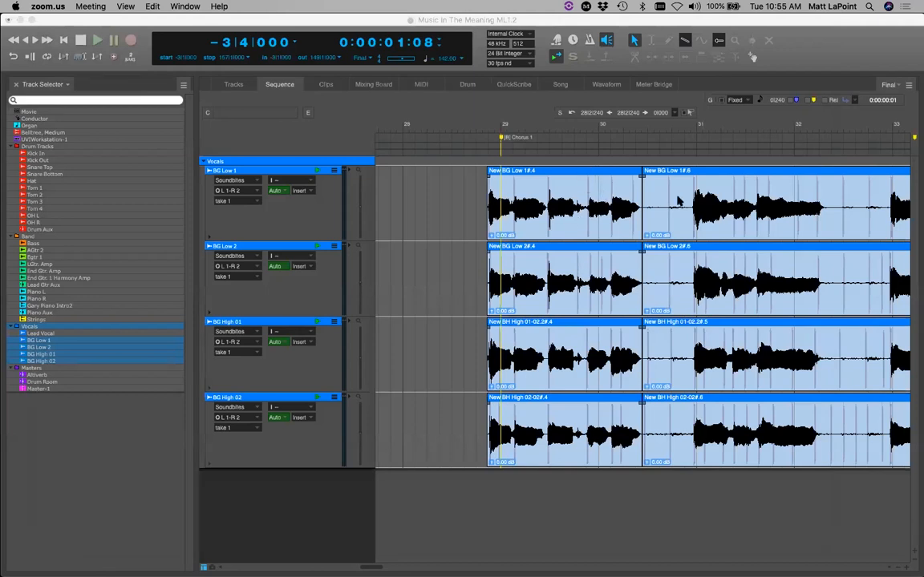
# Move the second Chorus 1 soundbites on BG Low 1, BG Low 2 and BG High 02 about one measure later, and undo the move.
pyautogui.click(672, 178)
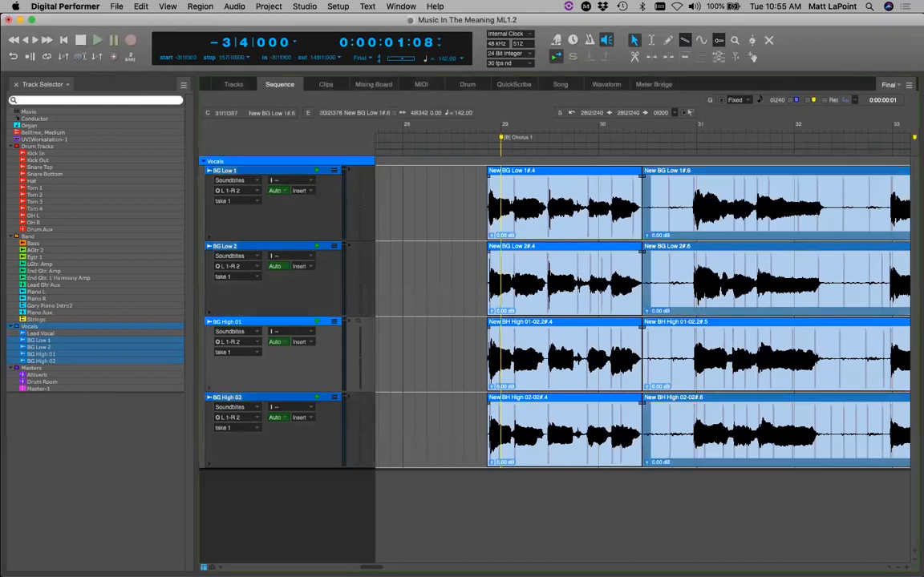
pyautogui.moveTo(671, 179); pyautogui.dragTo(775, 184)
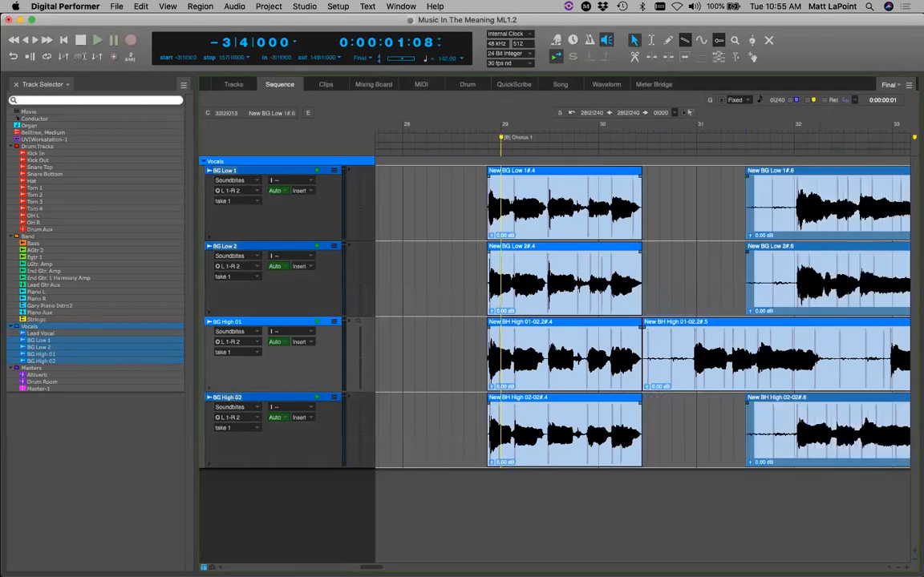
pyautogui.press('super+z')
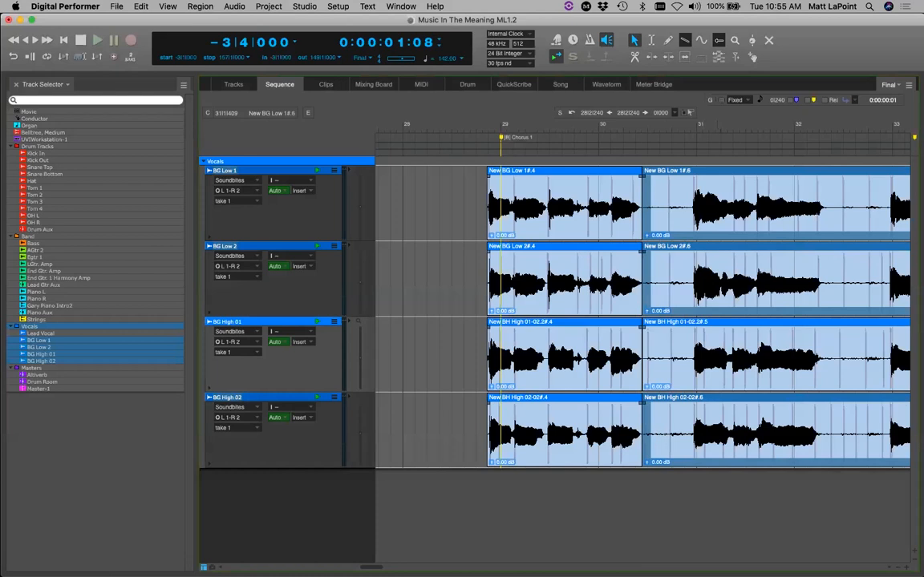
# Move the second BG Low 1, BG Low 2 and BG High 02 soundbites back and forth, leaving them starting at 31|3|000.
pyautogui.press('super+shift+z')
pyautogui.moveTo(784, 209); pyautogui.dragTo(675, 202)
pyautogui.moveTo(699, 205); pyautogui.dragTo(802, 207)
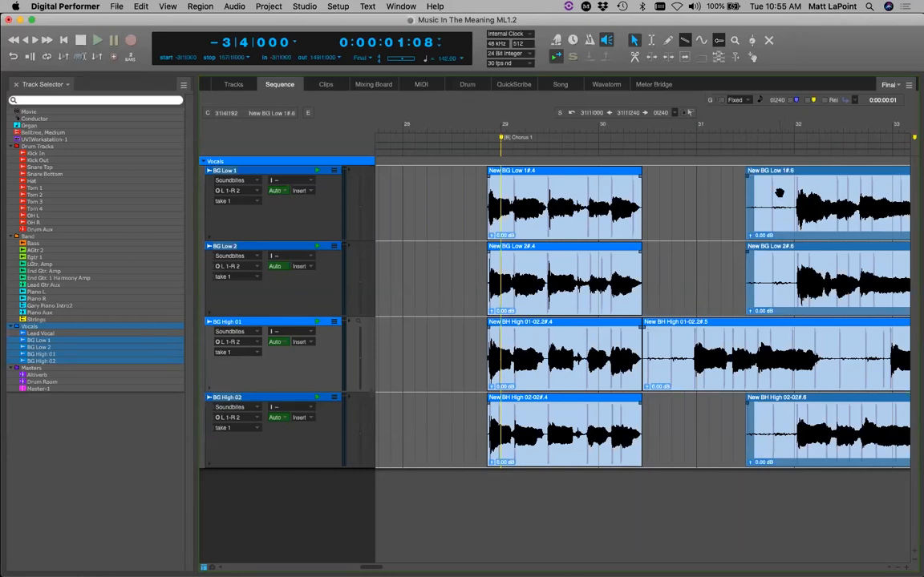
pyautogui.moveTo(779, 191); pyautogui.dragTo(683, 174)
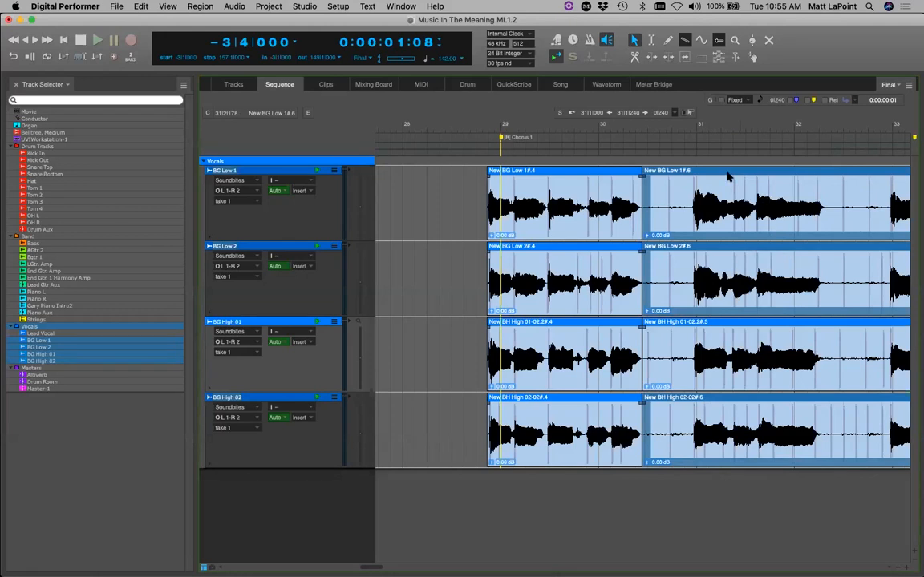
pyautogui.press('super+z')
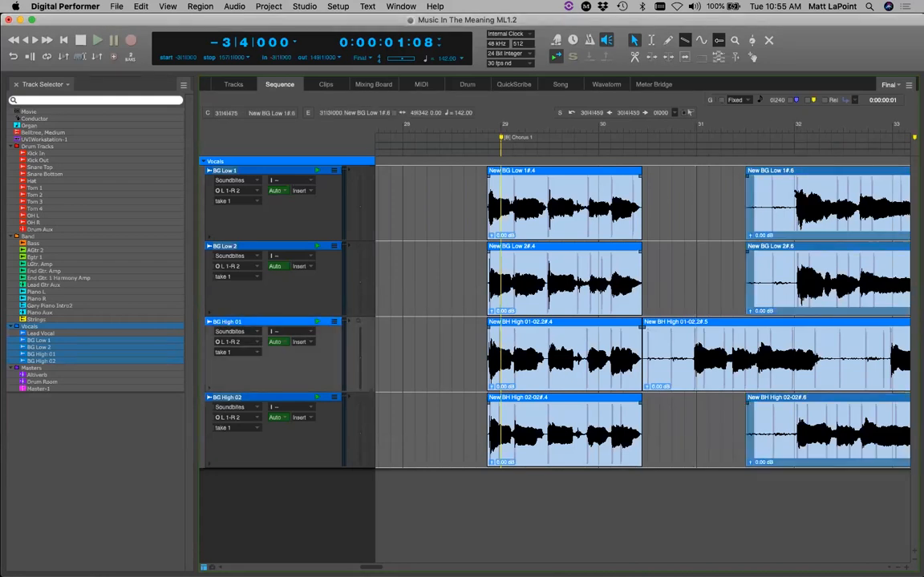
# Look at the By Amount options of the Shift command for the selected BG vocal soundbites without applying a shift.
pyautogui.press('super+h')
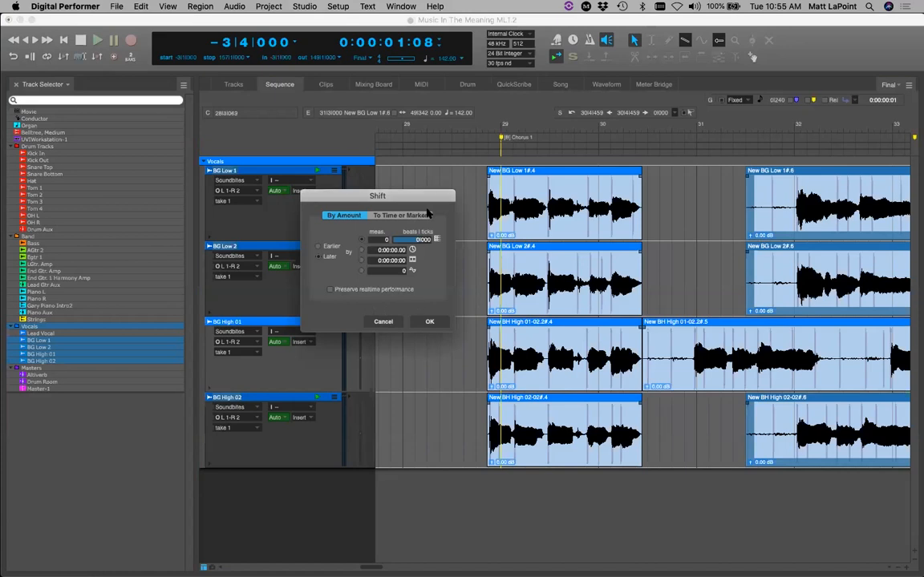
pyautogui.click(426, 323)
pyautogui.click(385, 321)
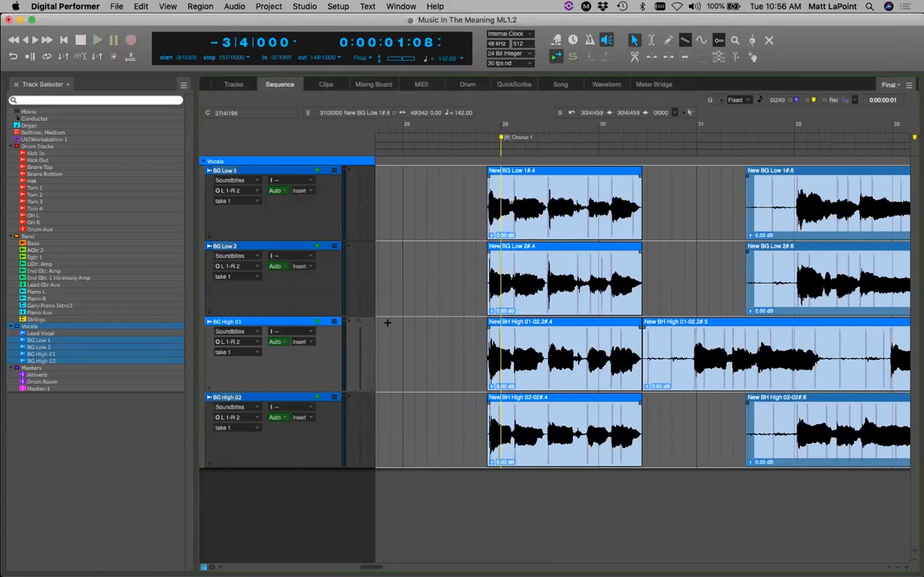
# In the Tracks overview, select the Lead Vocal soundbite near measure 31 and examine Shift's To Time or Marker options, cancelling without shifting.
pyautogui.click(226, 84)
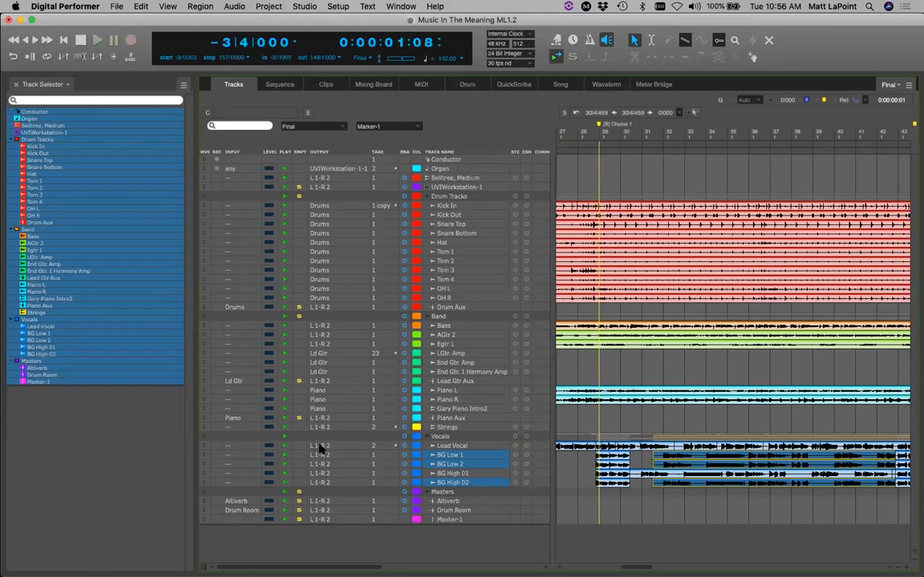
pyautogui.click(434, 540)
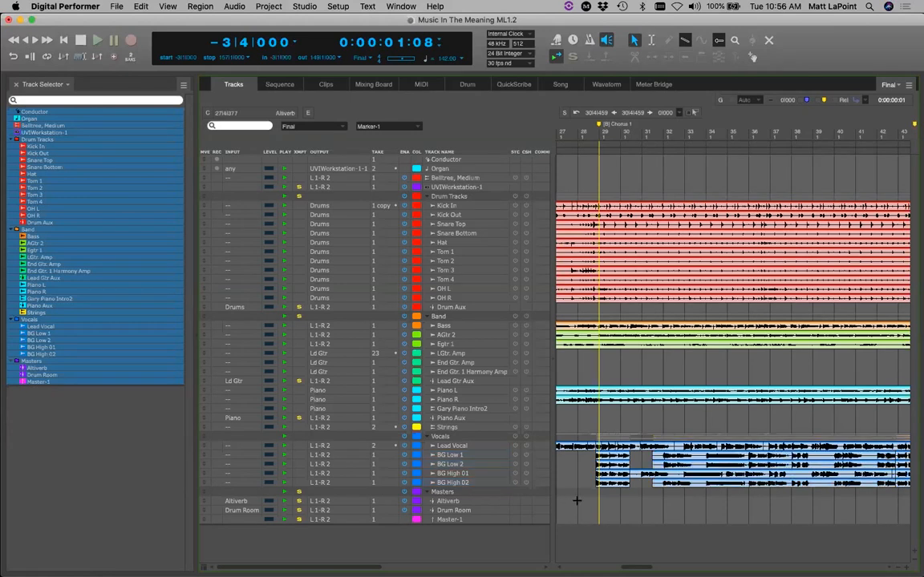
pyautogui.click(656, 447)
pyautogui.hotkey('alt', 'h')
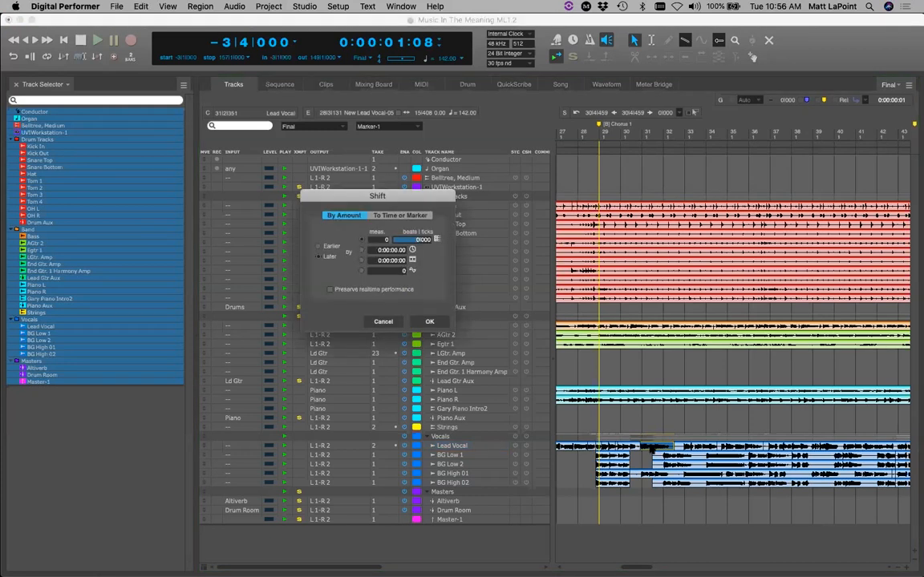
pyautogui.click(383, 216)
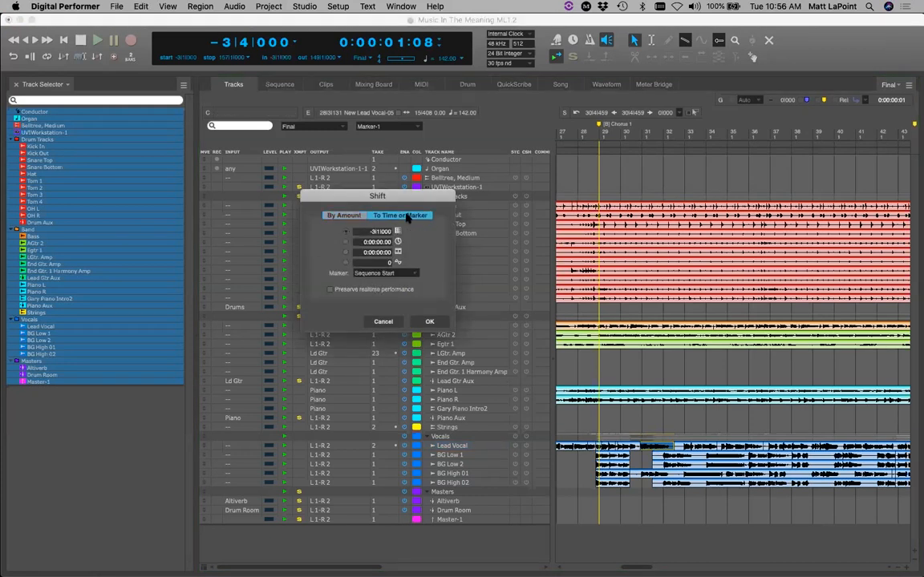
pyautogui.click(345, 252)
pyautogui.click(383, 322)
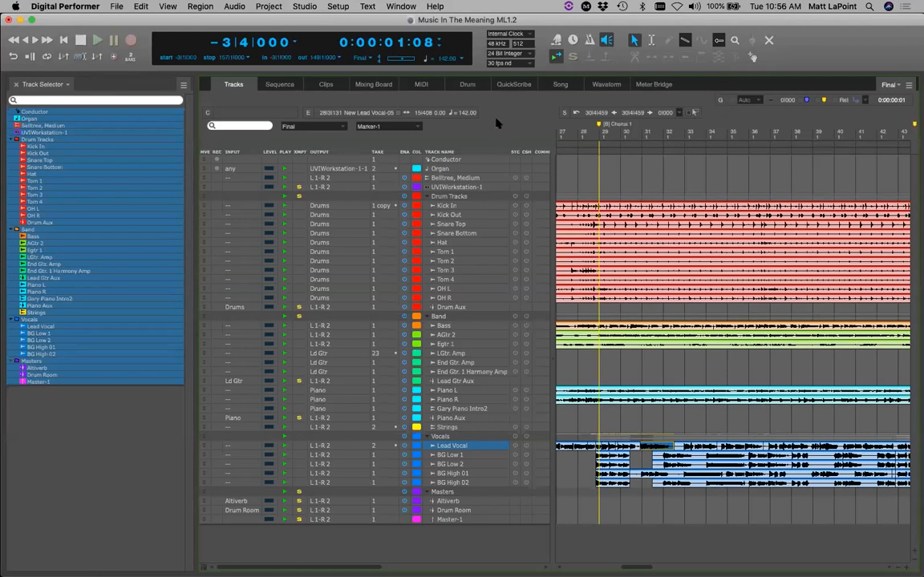
# Open the Tools preferences and examine the cursor selection mode and tool palette options.
pyautogui.click(71, 5)
pyautogui.click(88, 37)
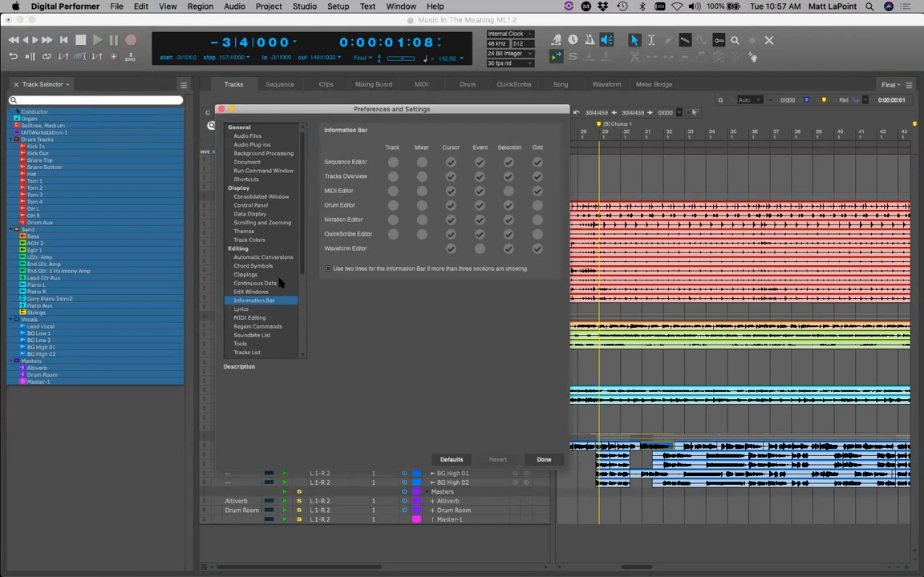
pyautogui.click(241, 344)
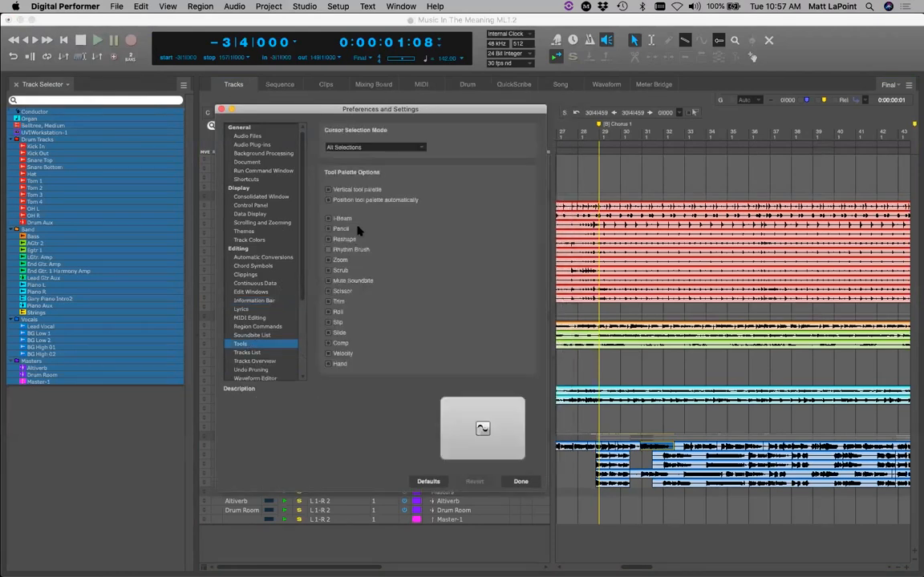
pyautogui.moveTo(356, 255)
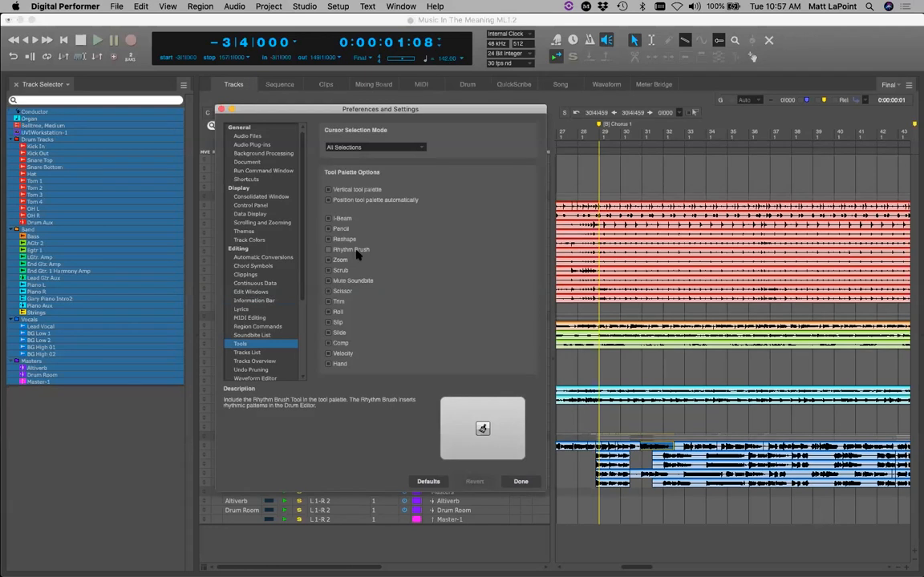
pyautogui.moveTo(443, 108); pyautogui.dragTo(472, 92)
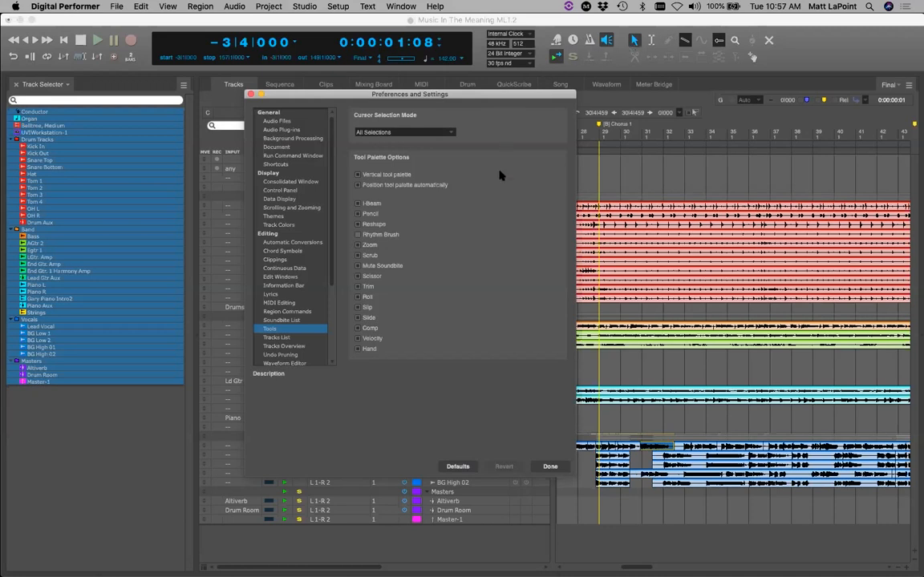
# Examine the Consolidated Window and Control Panel preferences, including the Editor Tools, Audio Performance and tool palette visibility options.
pyautogui.click(290, 182)
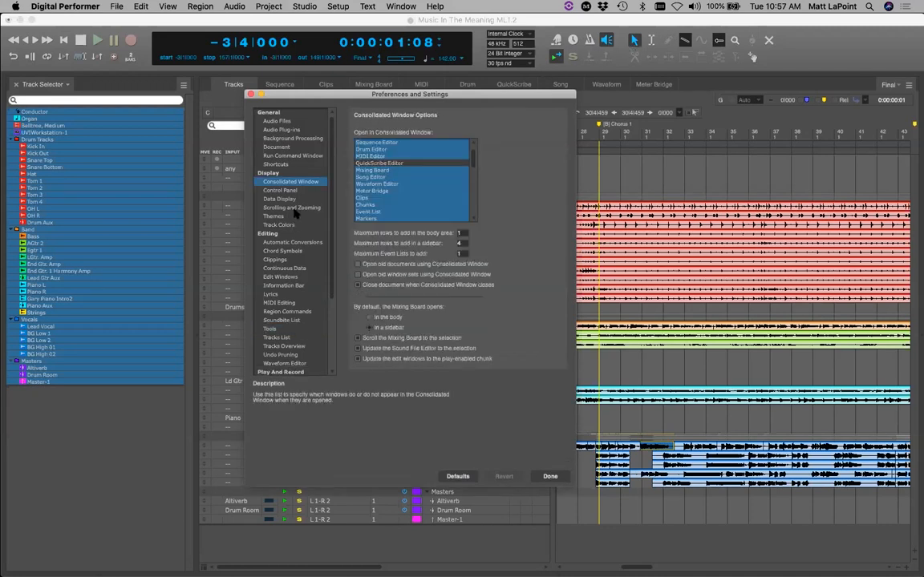
pyautogui.click(305, 192)
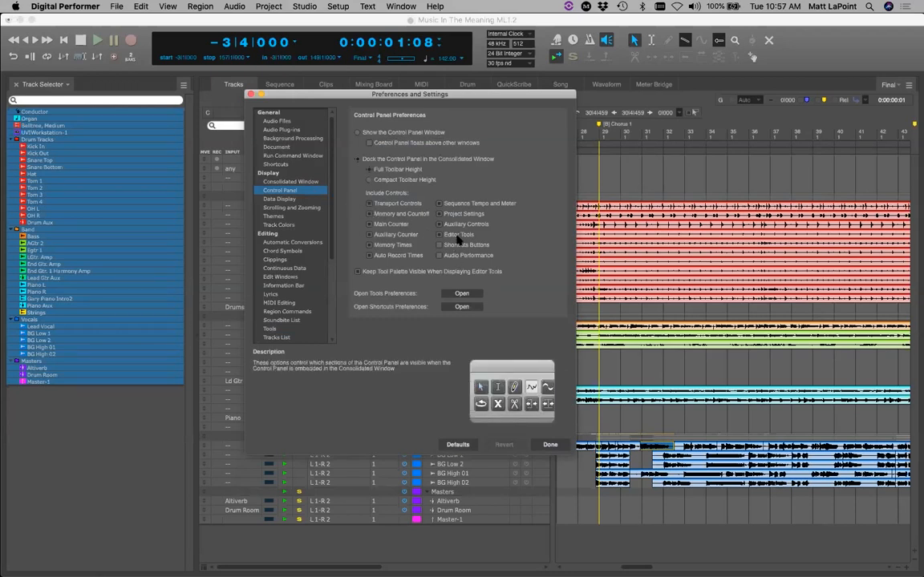
pyautogui.moveTo(492, 97); pyautogui.dragTo(487, 96)
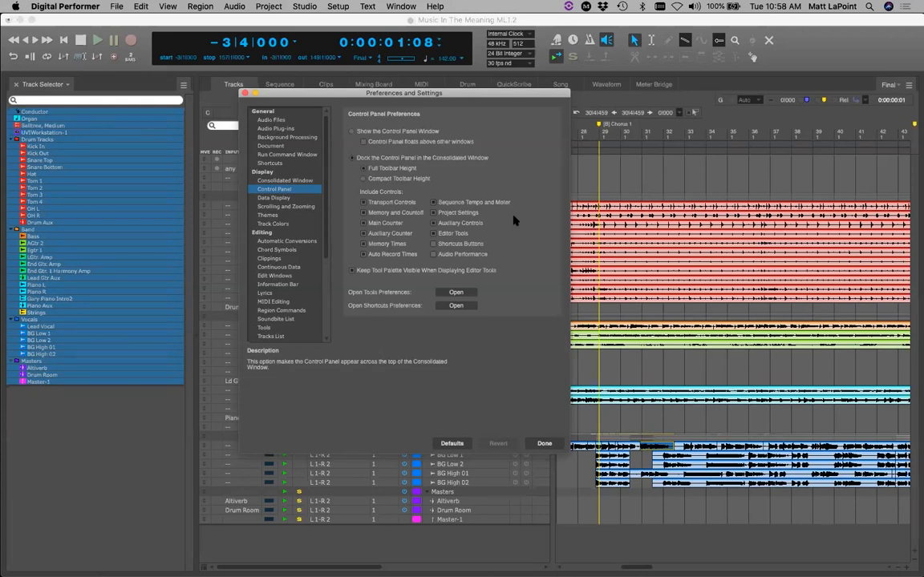
pyautogui.moveTo(473, 260)
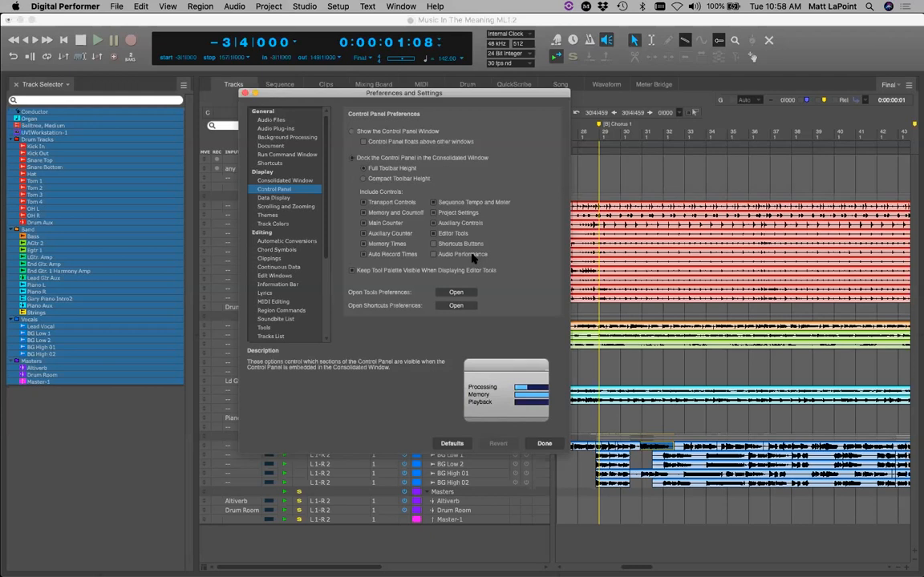
pyautogui.moveTo(479, 282)
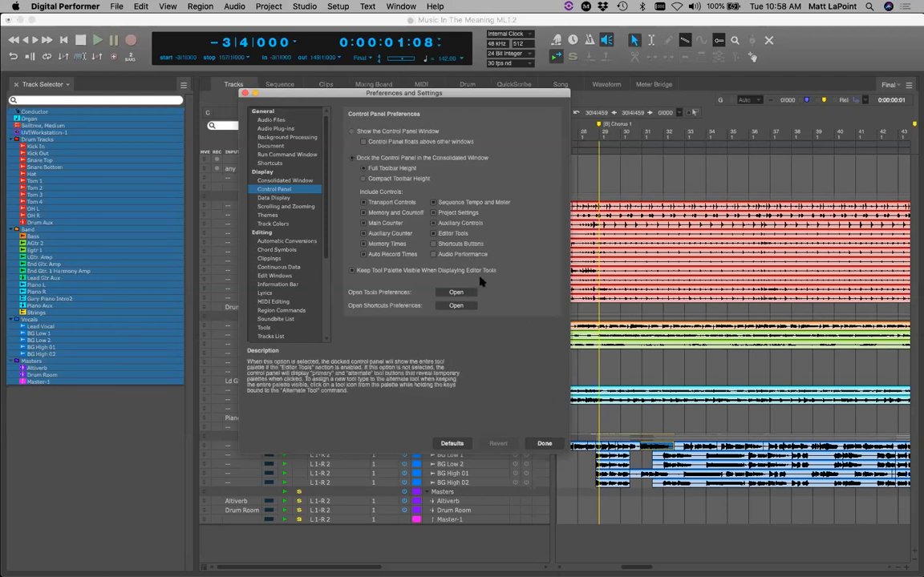
# Disable Keep Tool Palette Visible When Displaying Editor Tools, re-enable it, and close the preferences.
pyautogui.click(381, 272)
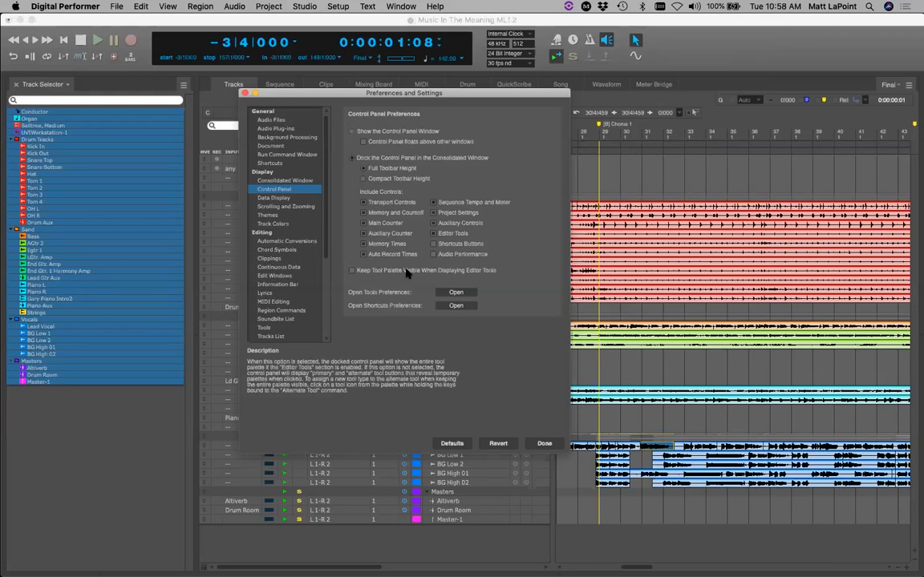
pyautogui.click(351, 270)
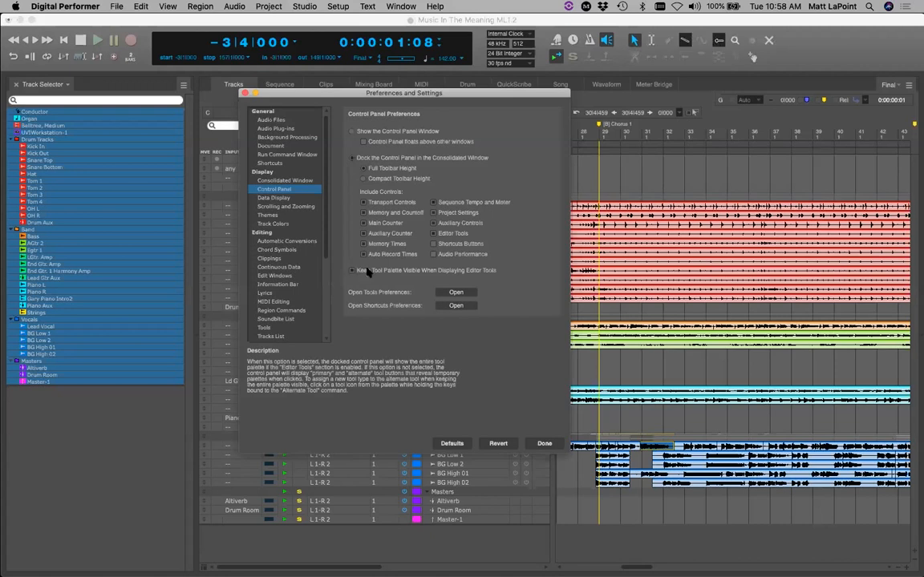
pyautogui.click(542, 443)
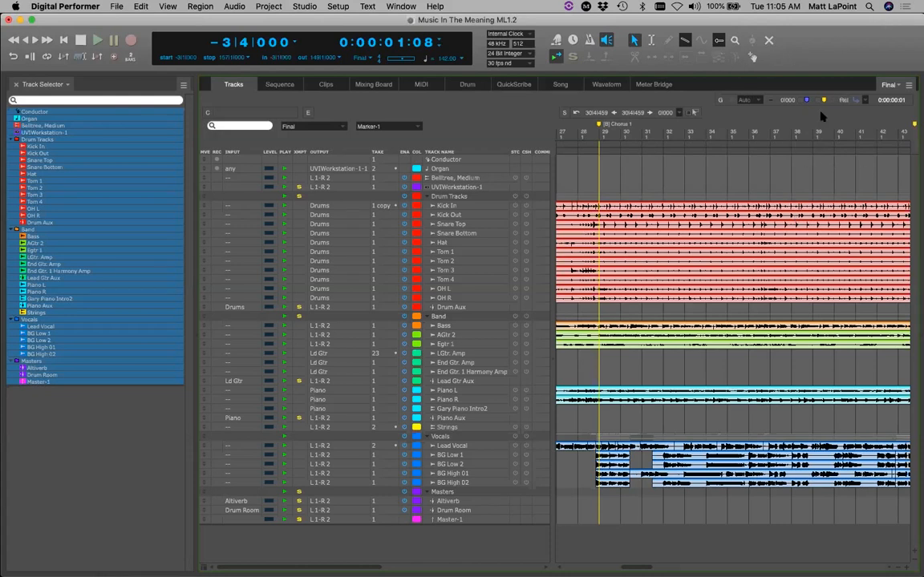
# In the Sequence editor, show all tracks from the Drum Tracks folder through Master-1.
pyautogui.click(751, 57)
pyautogui.click(632, 44)
pyautogui.press('h')
pyautogui.click(273, 85)
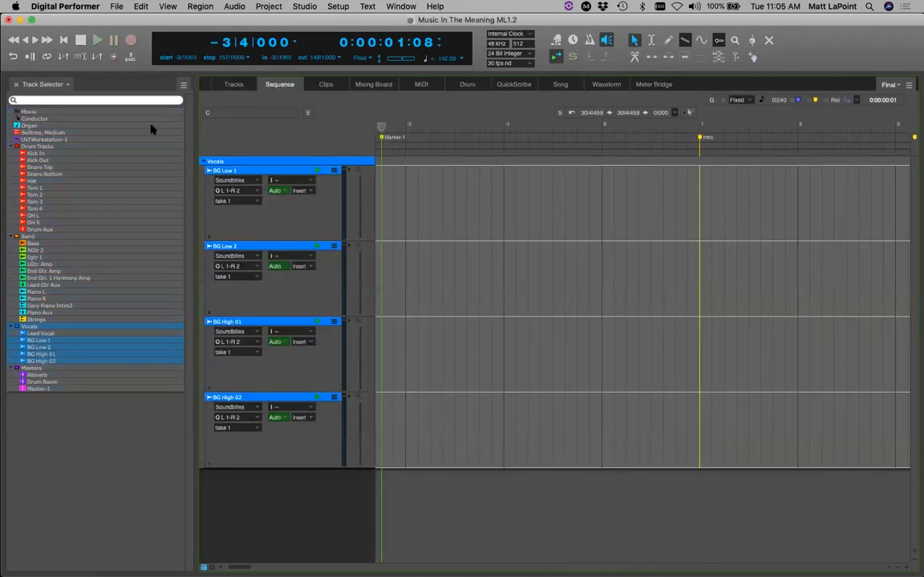
pyautogui.moveTo(36, 146); pyautogui.dragTo(36, 441)
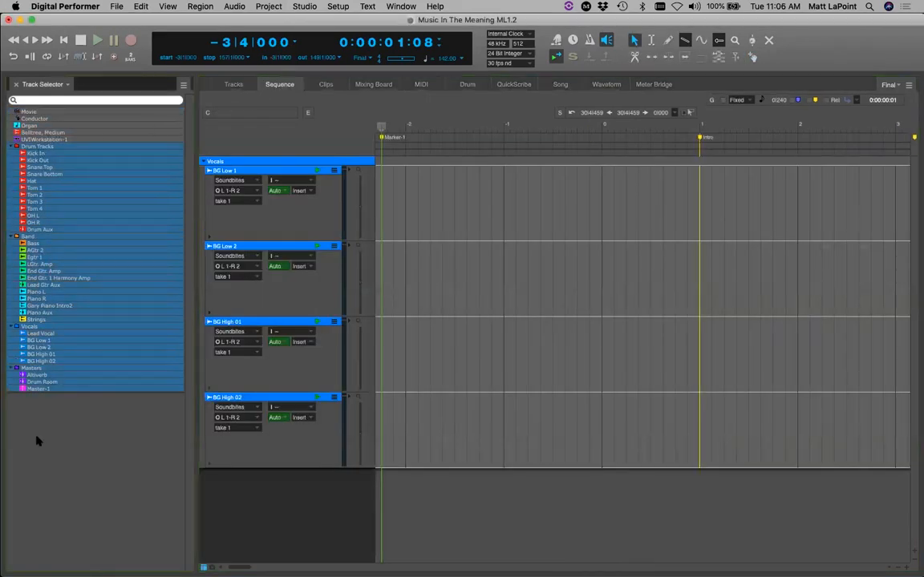
# Pan through the displayed tracks and timeline of the Sequence editor with the Hand tool.
pyautogui.press('h')
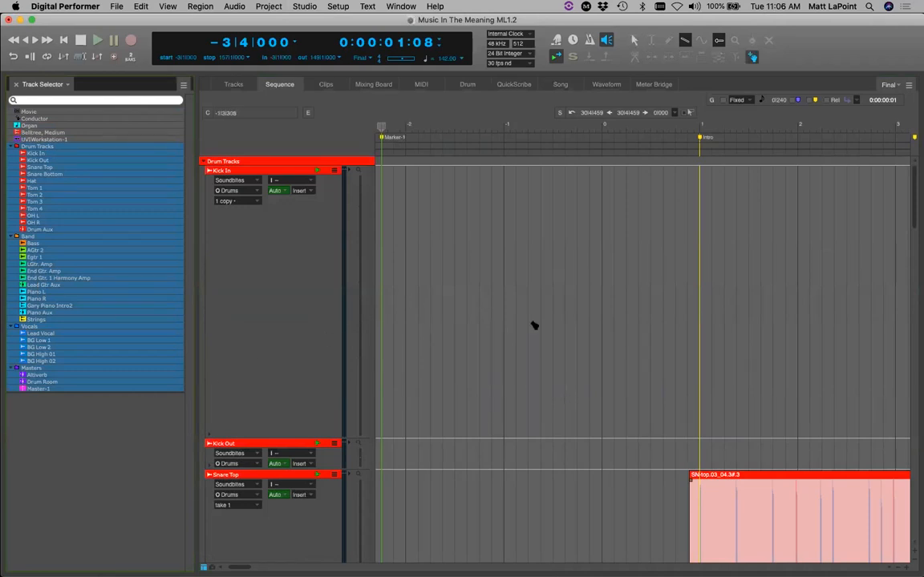
pyautogui.scroll(-10, 534, 326)
pyautogui.hscroll(5, 534, 325)
pyautogui.scroll(-3, 396, 190)
pyautogui.hscroll(5, 396, 190)
pyautogui.hscroll(3, 557, 284)
pyautogui.scroll(-5, 465, 261)
pyautogui.hscroll(-5, 465, 262)
pyautogui.scroll(8, 458, 313)
pyautogui.scroll(-5, 769, 282)
pyautogui.hscroll(-3, 769, 283)
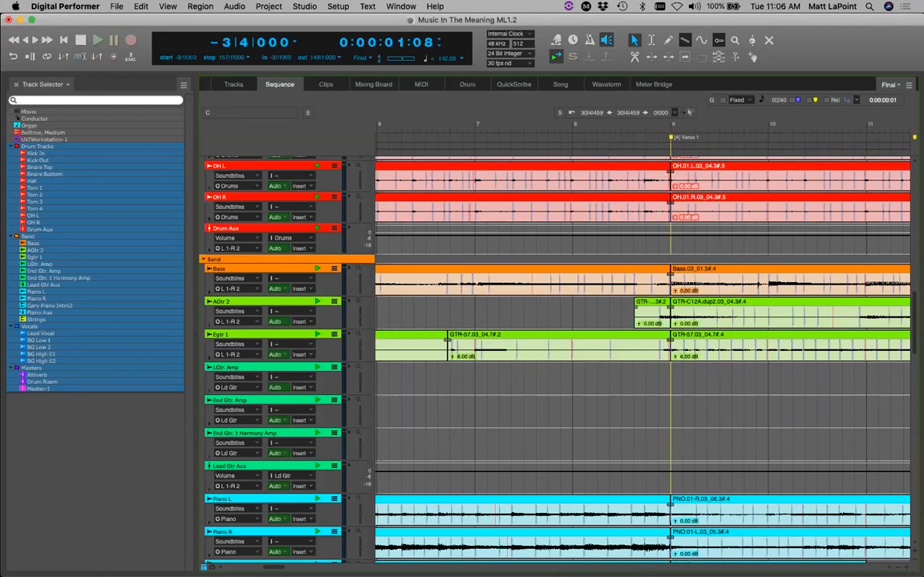
pyautogui.moveTo(273, 568); pyautogui.dragTo(253, 567)
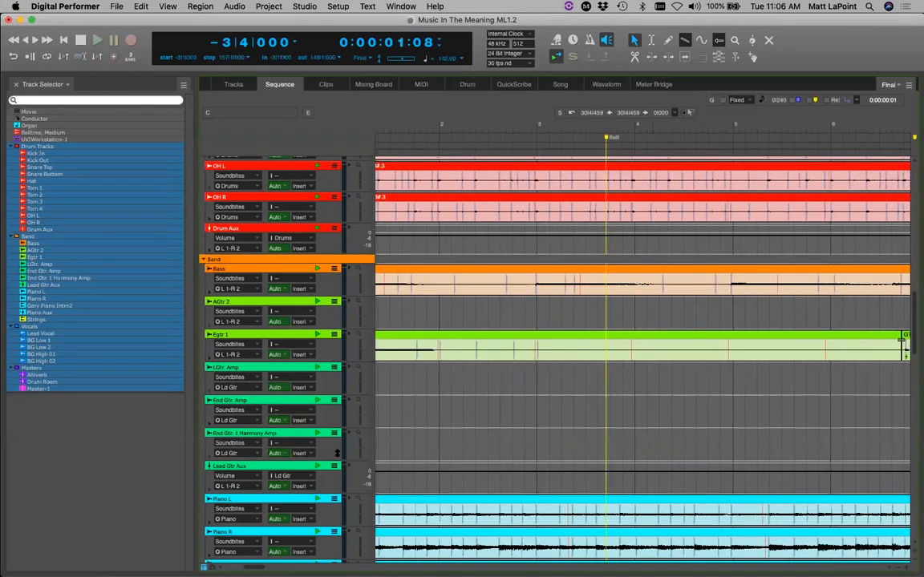
# In the Tracks overview, select successive marker ranges from Intro through Verse 1 across all tracks, finishing with the Intro range.
pyautogui.click(232, 83)
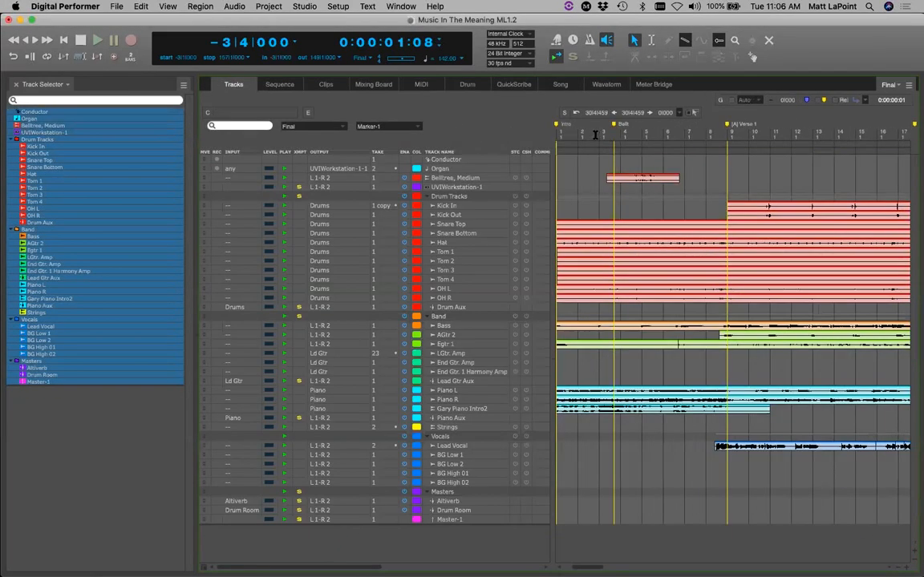
pyautogui.click(575, 128)
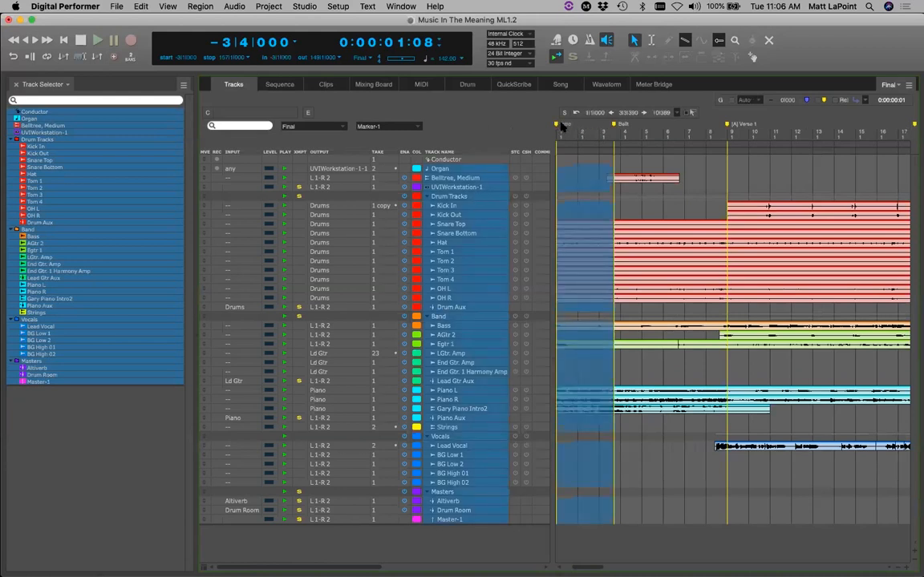
pyautogui.click(623, 126)
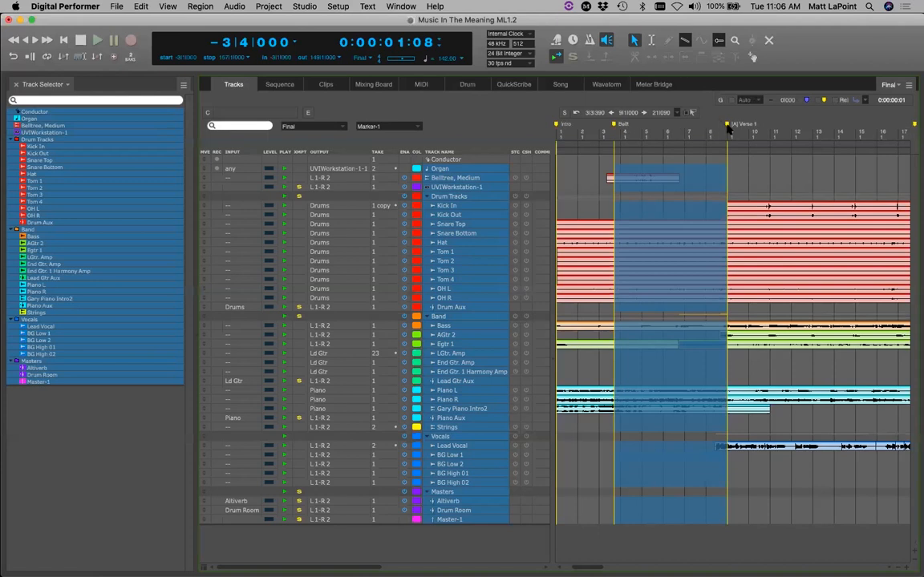
pyautogui.click(730, 126)
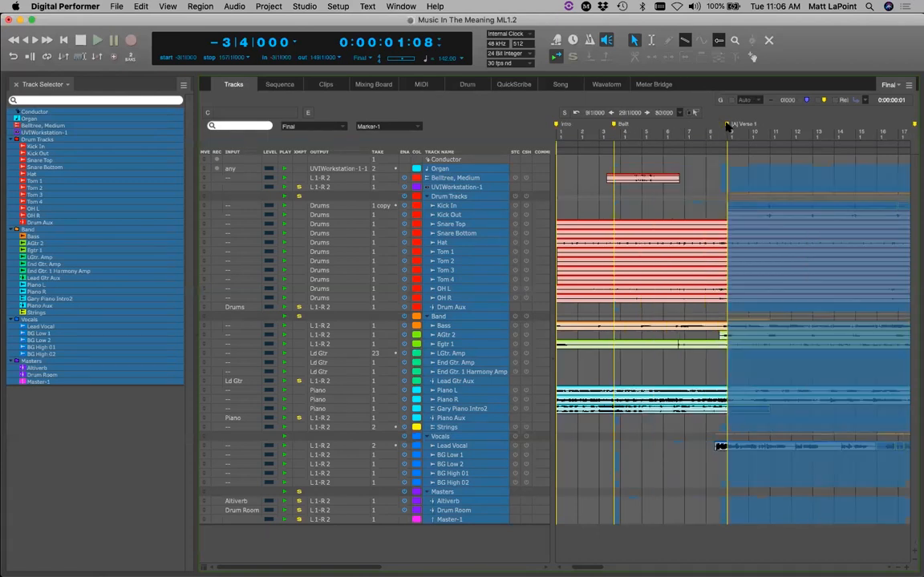
pyautogui.click(615, 126)
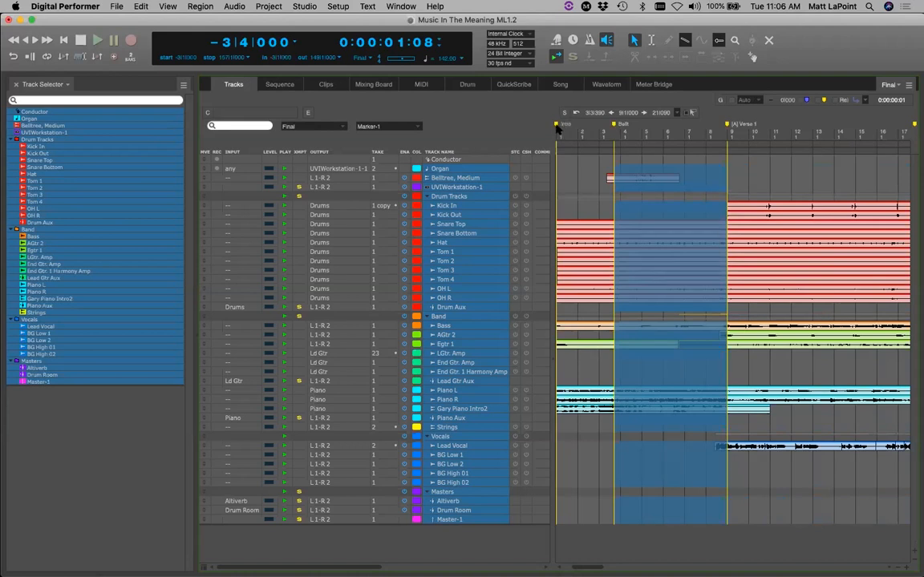
pyautogui.click(557, 126)
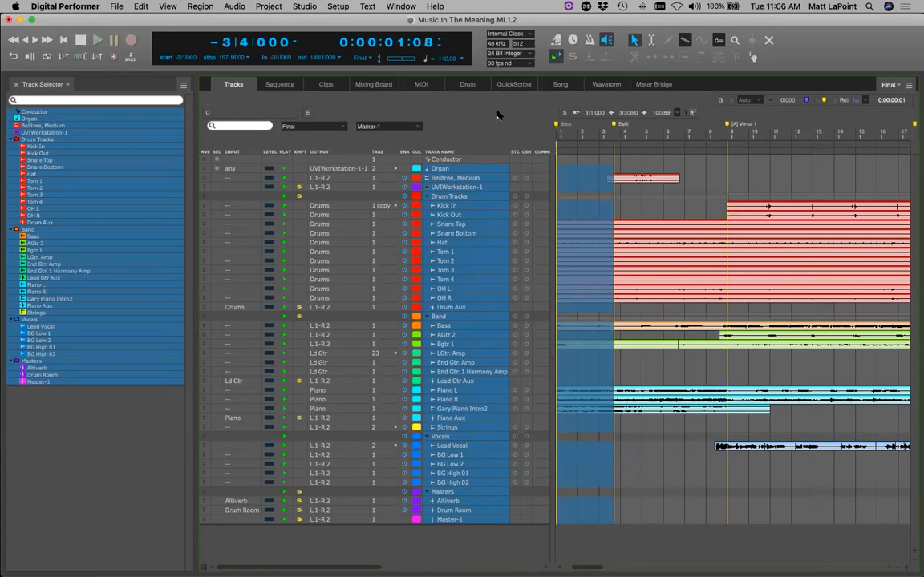
# Hide Digital Performer, switch back to it and clear the Intro range selection.
pyautogui.press('super+h')
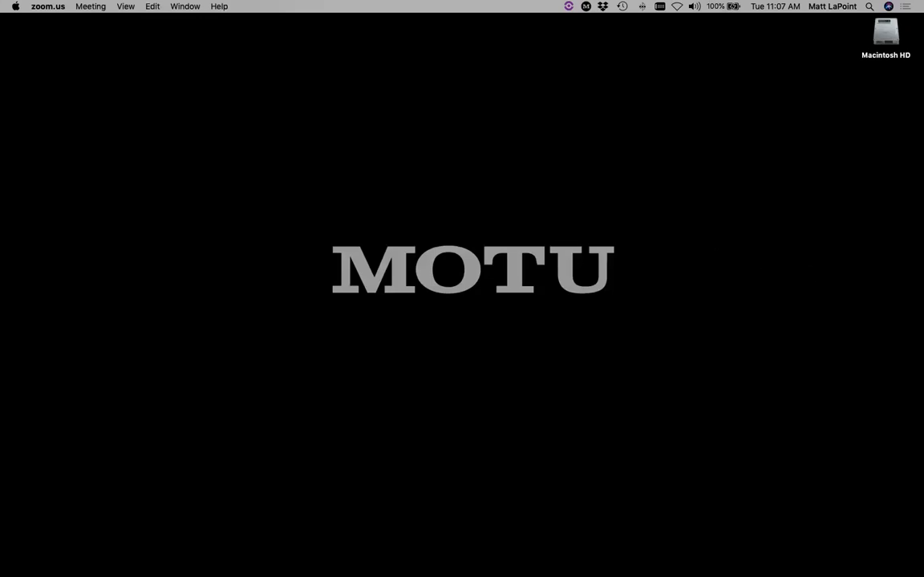
pyautogui.press('super+Tab')
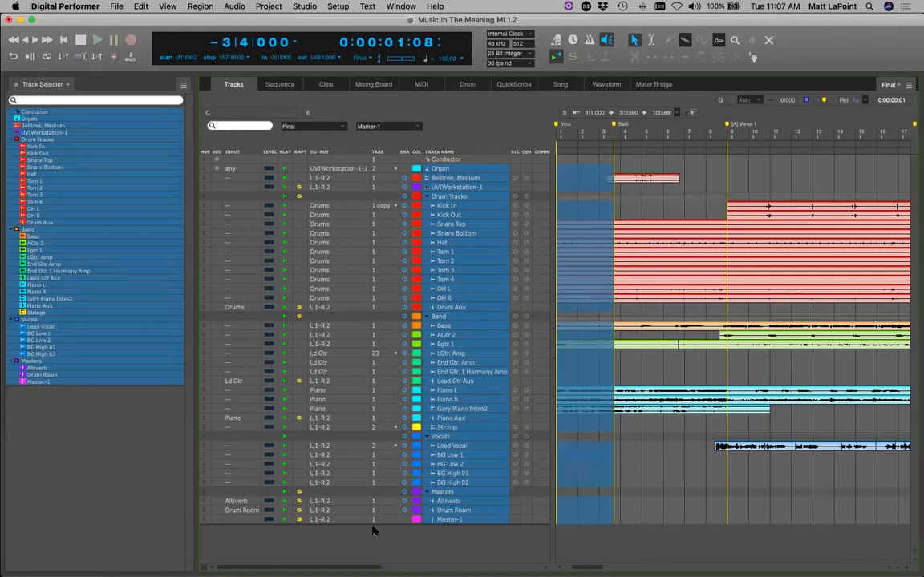
pyautogui.click(361, 538)
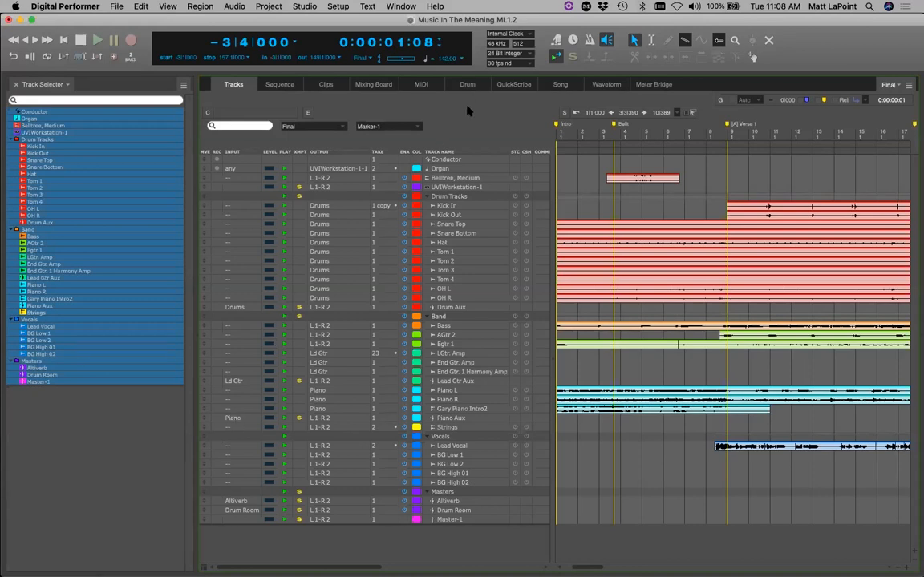
pyautogui.click(268, 7)
pyautogui.moveTo(309, 336)
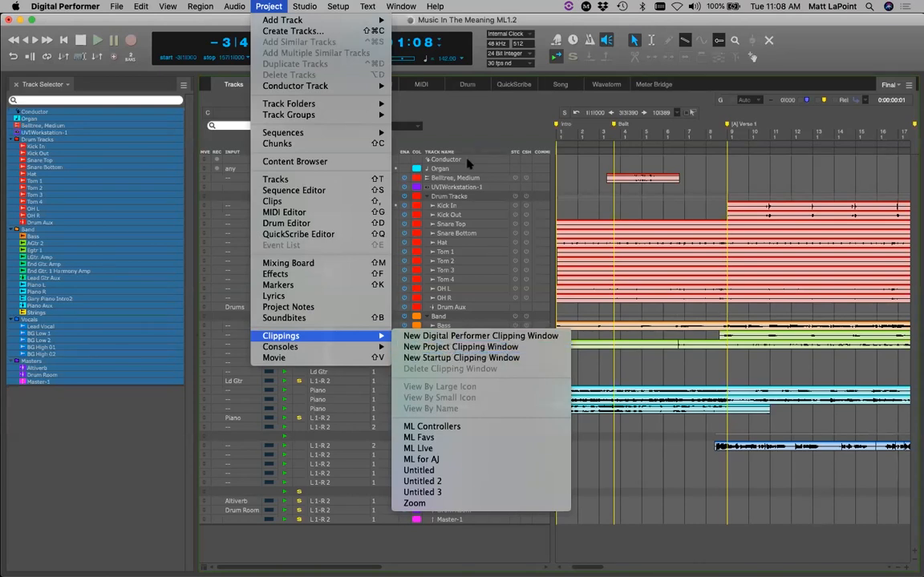
pyautogui.click(430, 116)
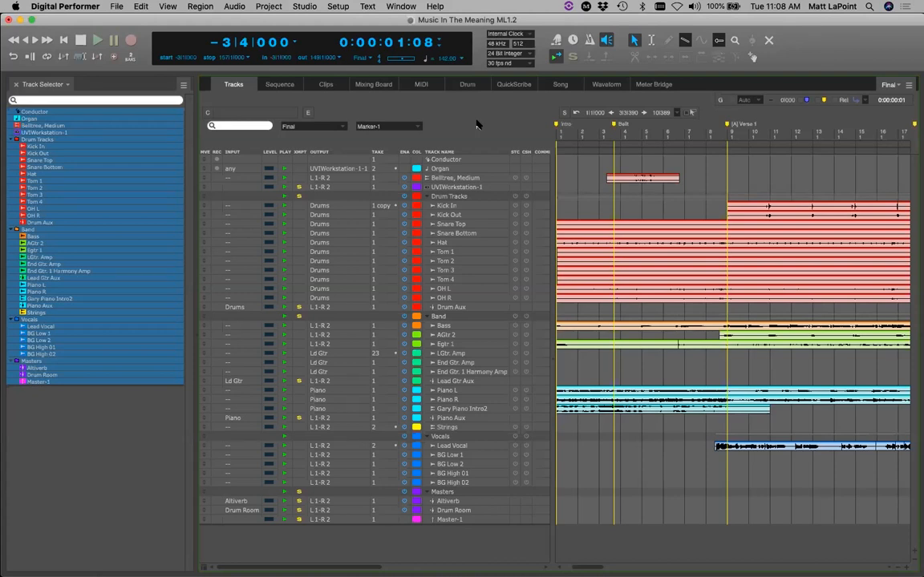
# Create a new Digital Performer clipping window named Zoom 2 and place it over the main counter in the control panel.
pyautogui.click(258, 7)
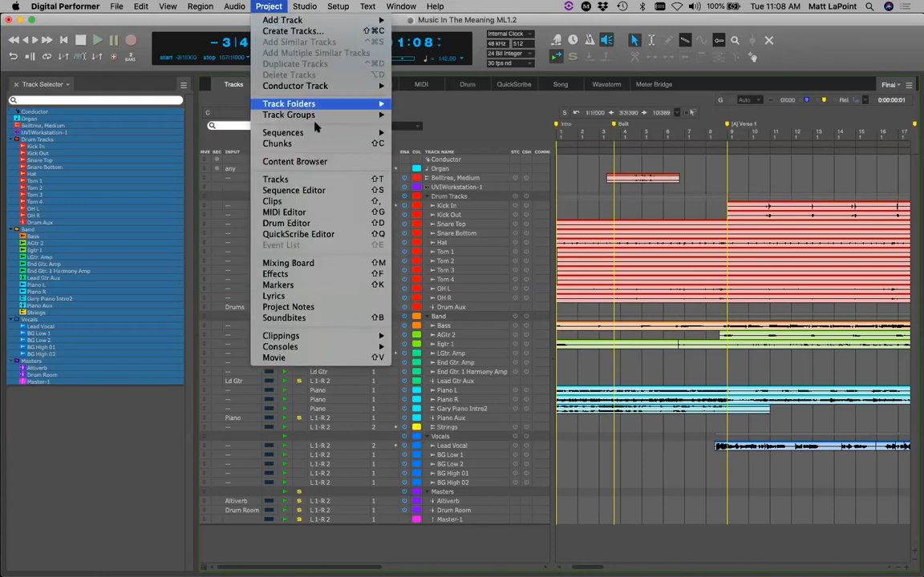
pyautogui.moveTo(377, 336)
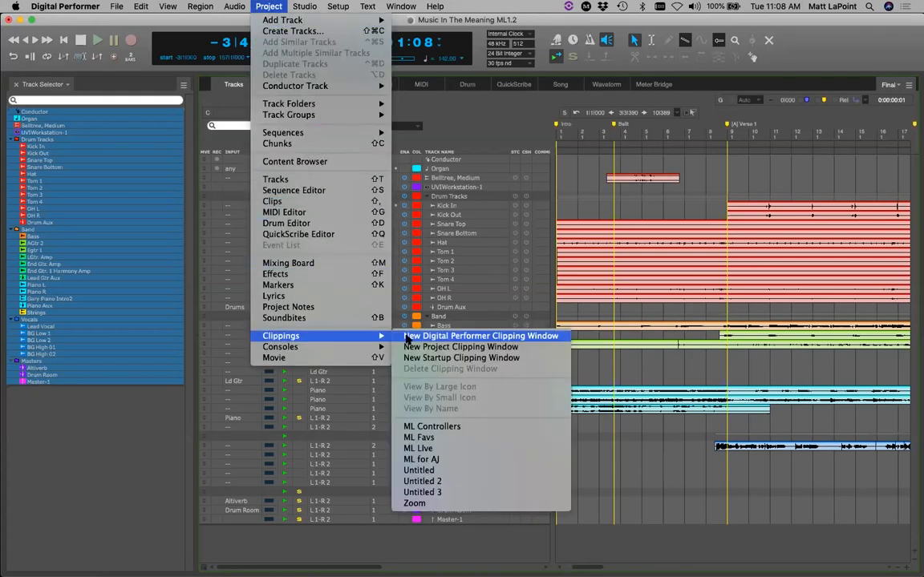
pyautogui.click(497, 336)
pyautogui.write('Zoom')
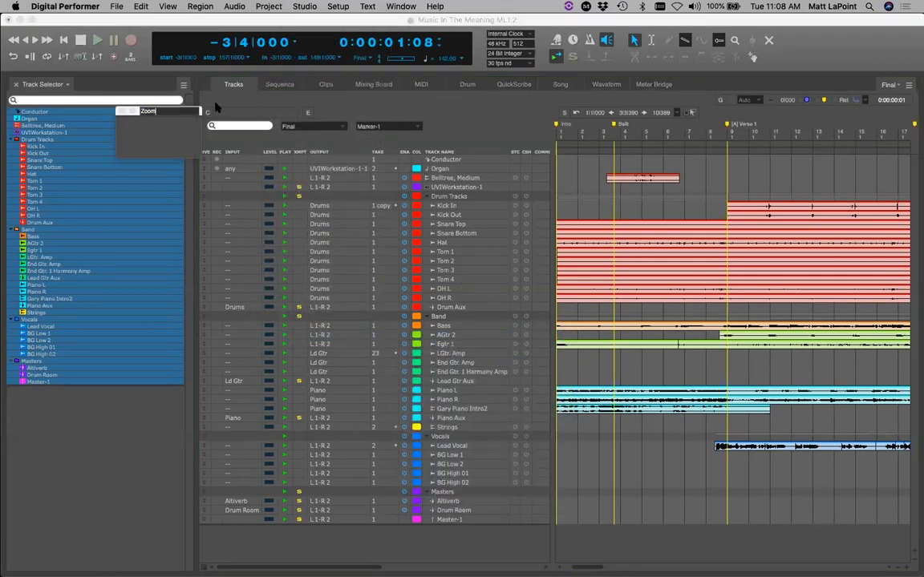
pyautogui.press('Return')
pyautogui.moveTo(186, 112); pyautogui.dragTo(295, 76)
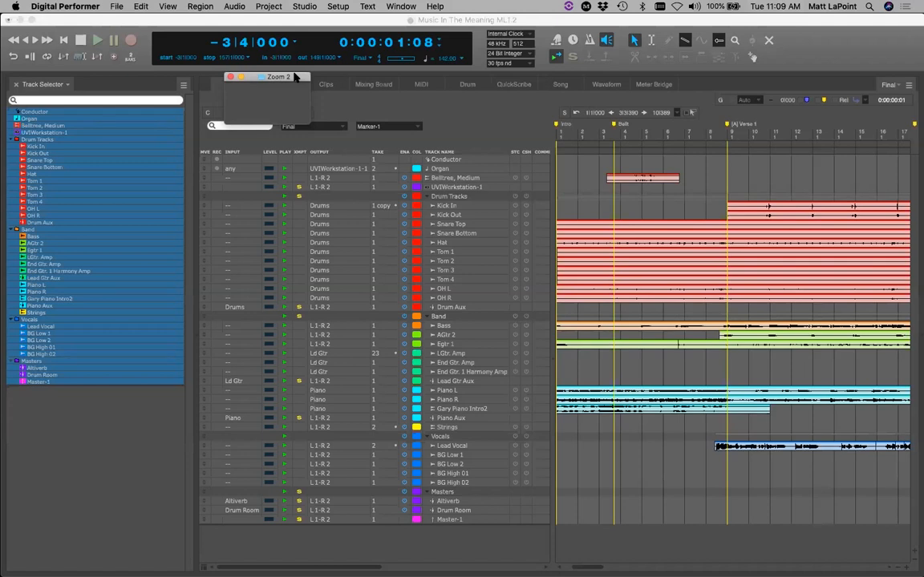
pyautogui.moveTo(260, 74); pyautogui.dragTo(384, 58)
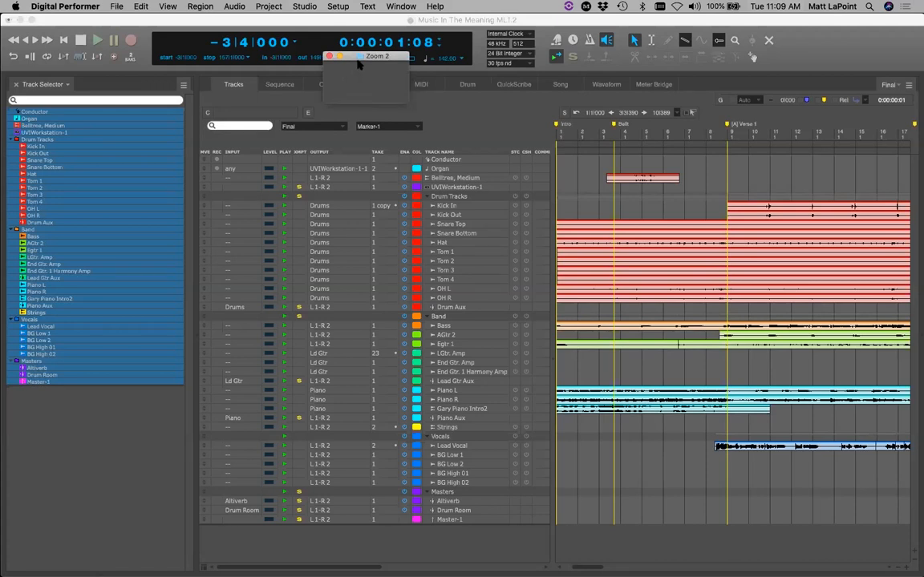
pyautogui.moveTo(388, 56); pyautogui.dragTo(400, 50)
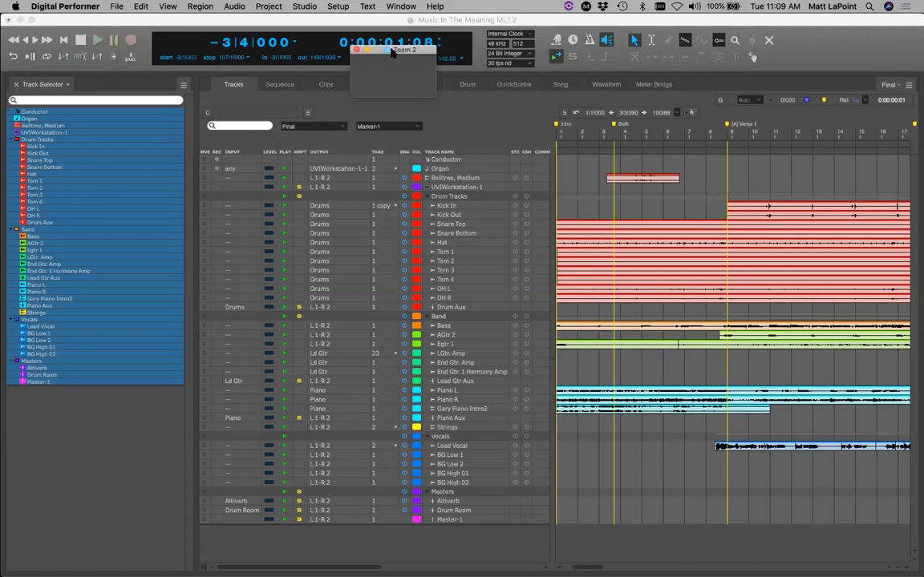
pyautogui.moveTo(395, 50); pyautogui.dragTo(397, 49)
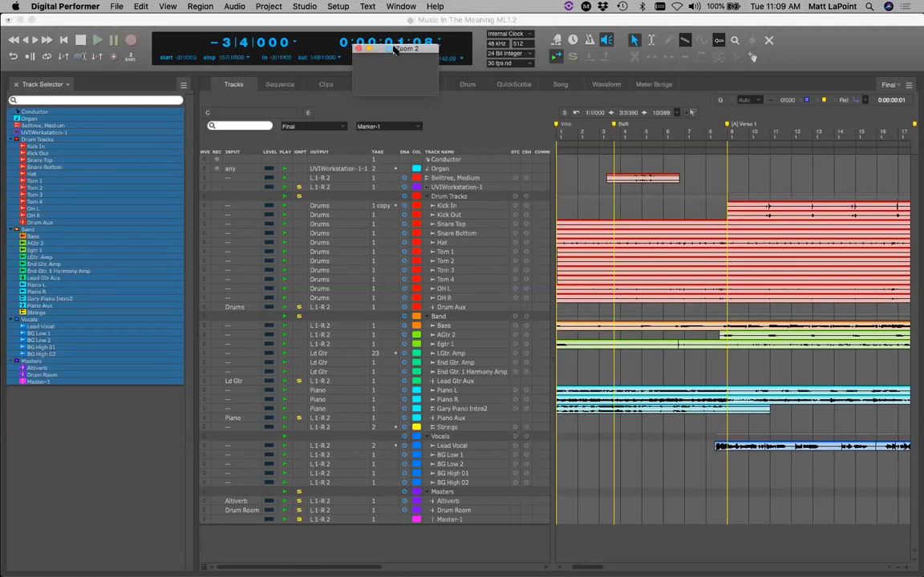
# Reposition the Zoom 2 clipping window over the main counter and close it.
pyautogui.moveTo(397, 50); pyautogui.dragTo(420, 49)
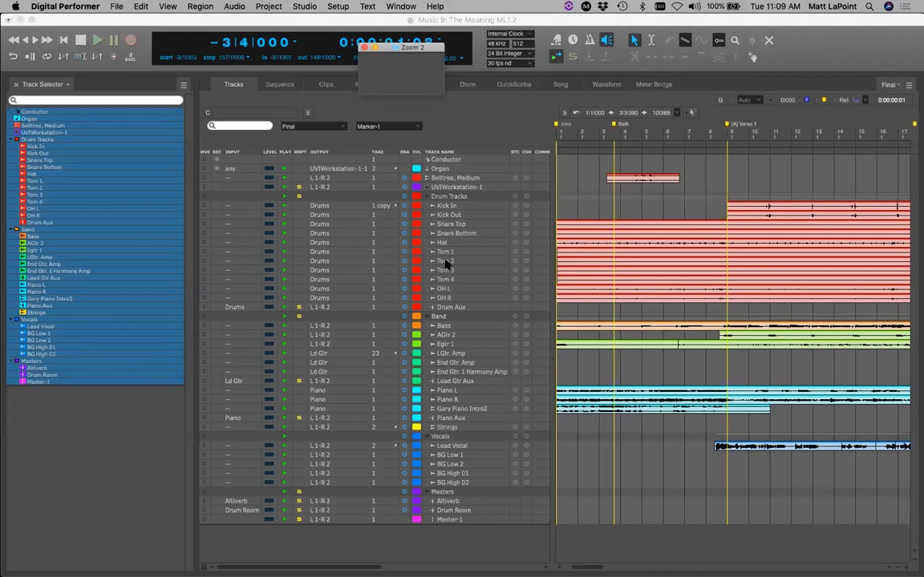
pyautogui.moveTo(384, 48); pyautogui.dragTo(398, 46)
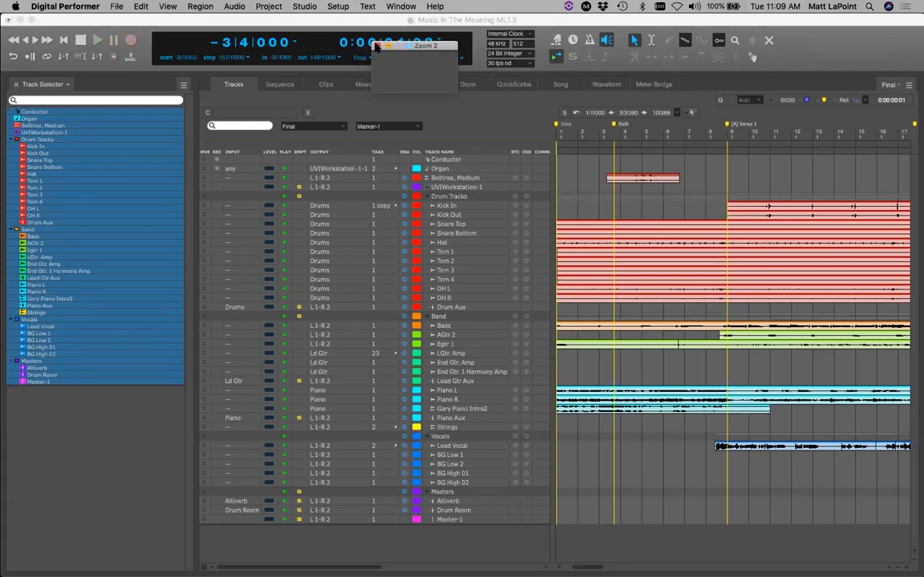
pyautogui.click(377, 45)
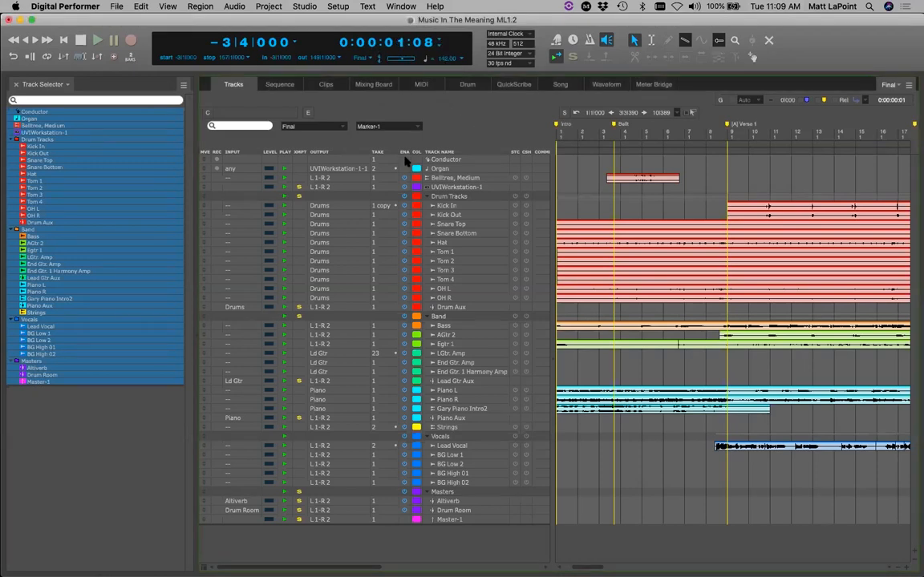
# Make the Empty sequence active from the Chunks list and delete its Audio-1 track.
pyautogui.click(72, 396)
pyautogui.hotkey('shift', 'c')
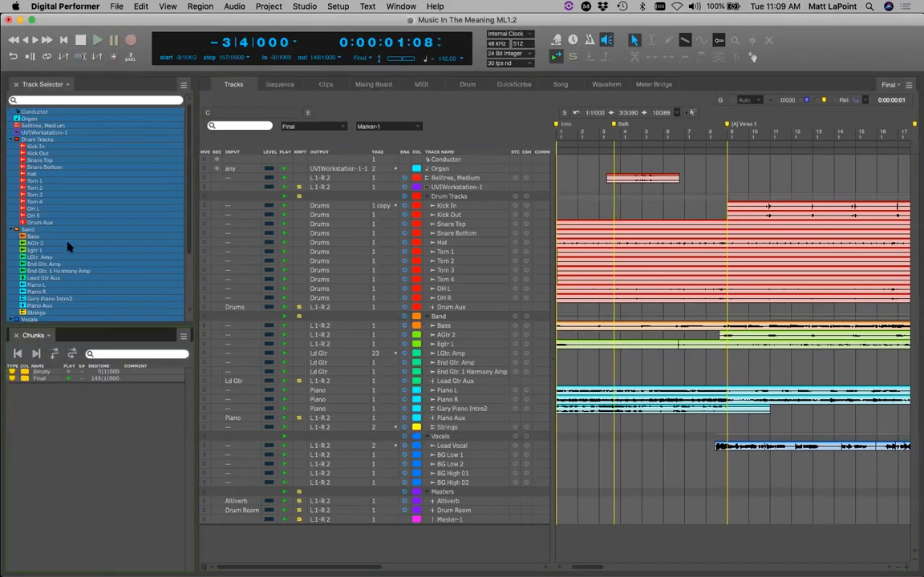
pyautogui.click(69, 372)
pyautogui.click(297, 359)
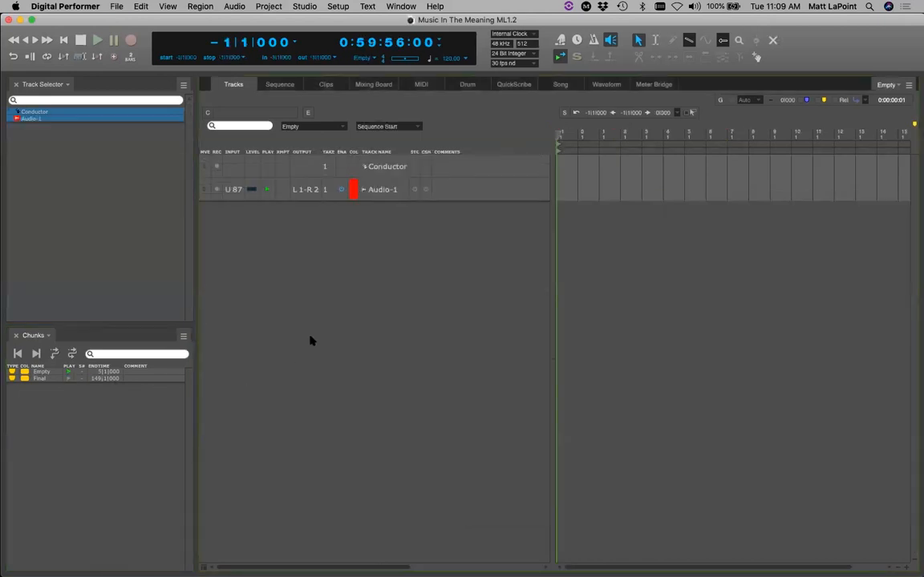
pyautogui.click(380, 189)
pyautogui.press('super+BackSpace')
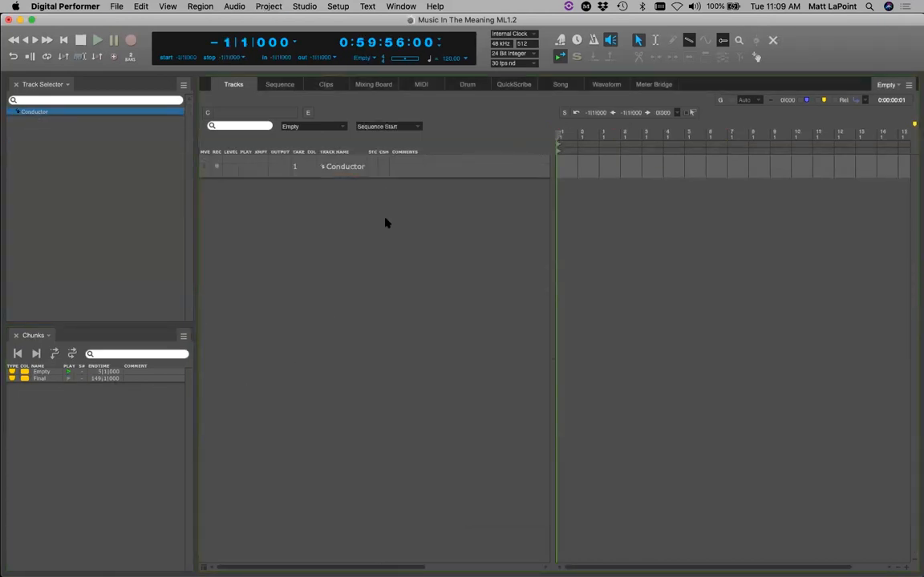
# Add one Kontakt (stereo) instrument track with 6 MIDI tracks in a new folder, and close the Kontakt window.
pyautogui.press('super+alt+shift+i')
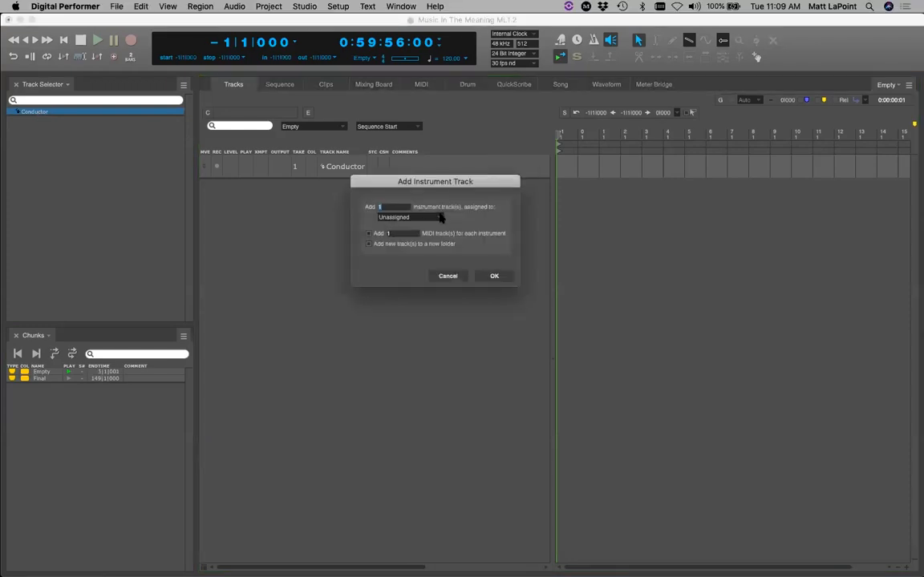
pyautogui.click(393, 218)
pyautogui.moveTo(486, 272)
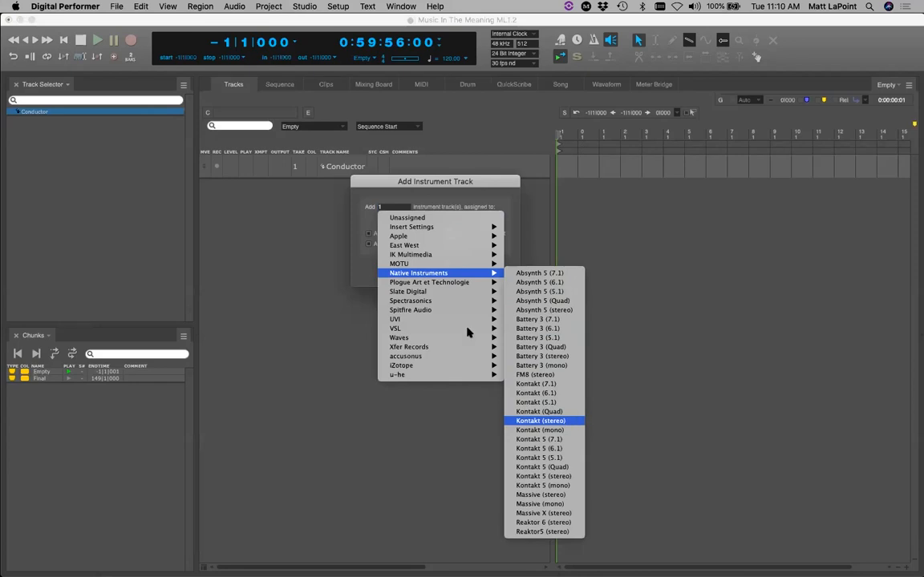
pyautogui.click(543, 421)
pyautogui.write('8')
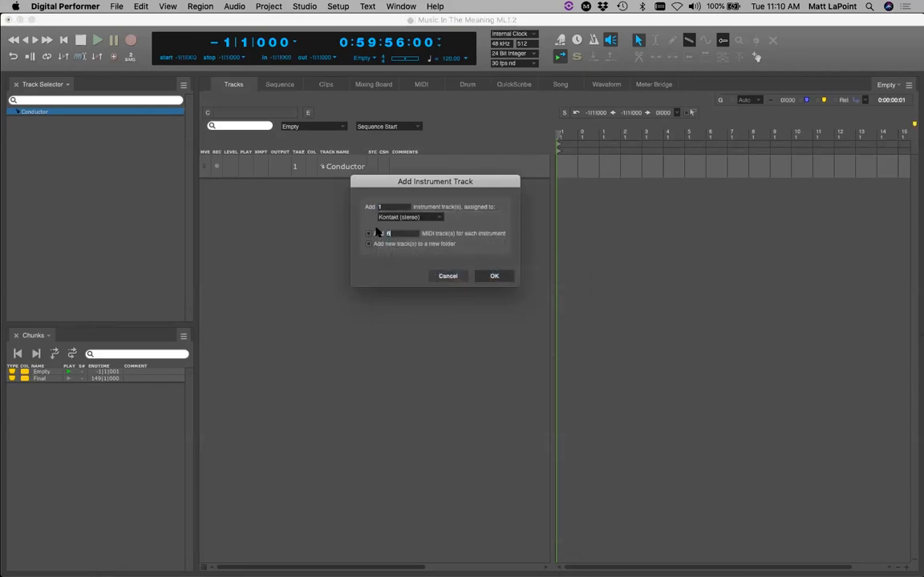
pyautogui.press('Return')
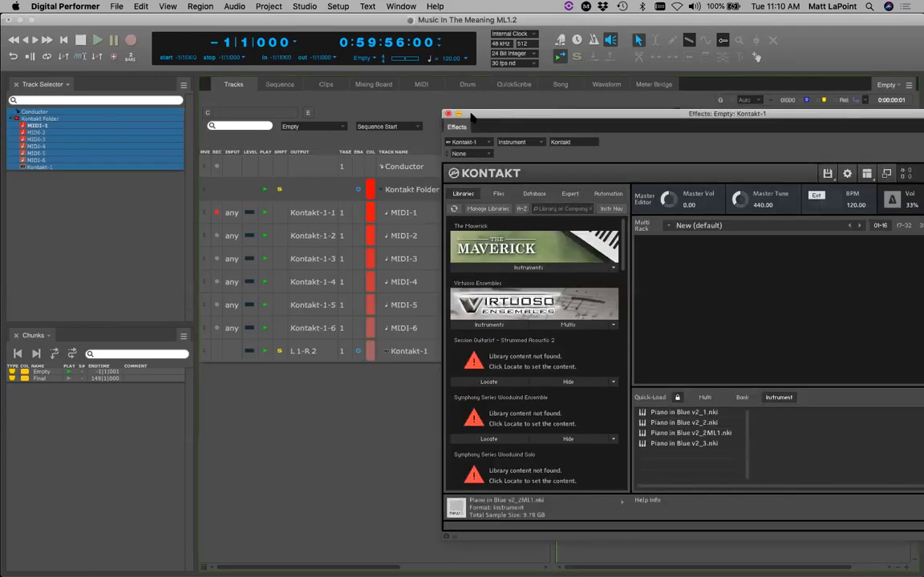
pyautogui.click(448, 114)
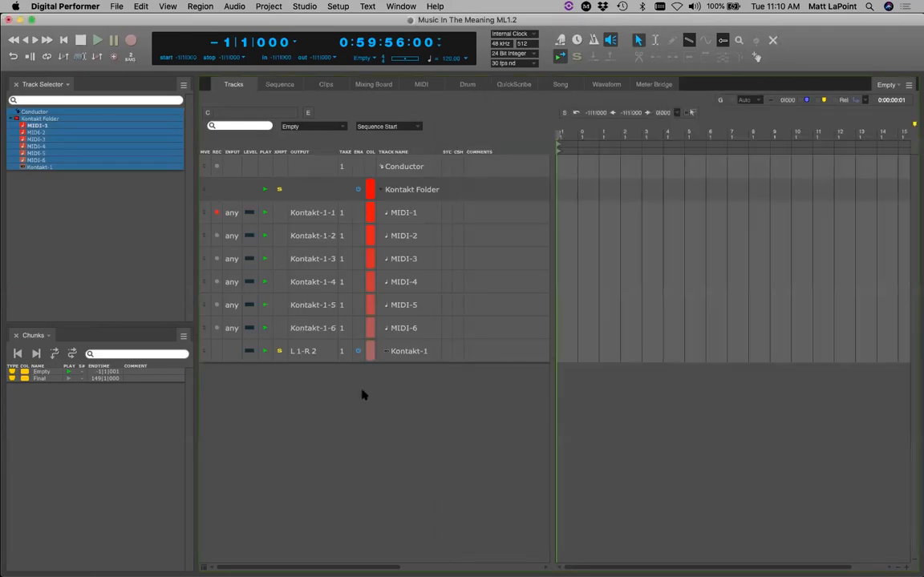
pyautogui.doubleClick(432, 214)
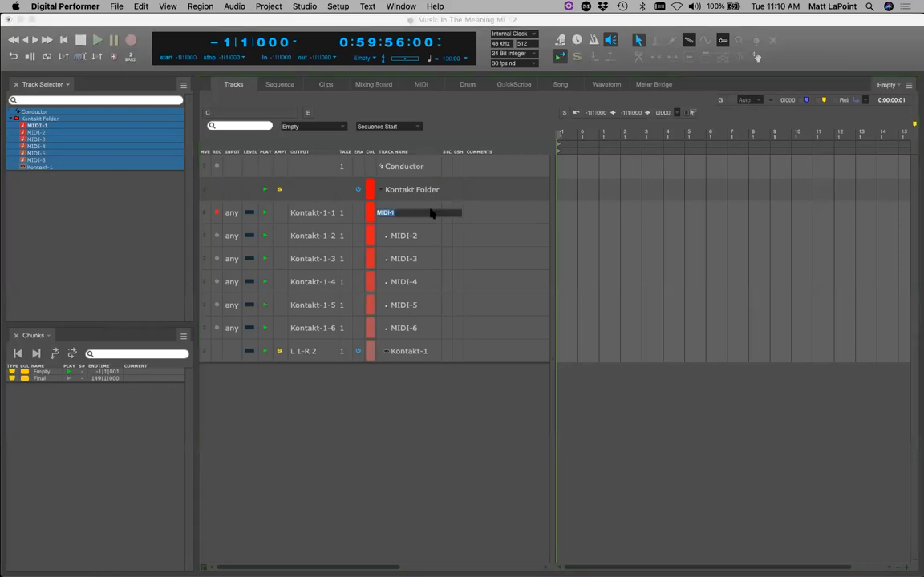
pyautogui.press('Return')
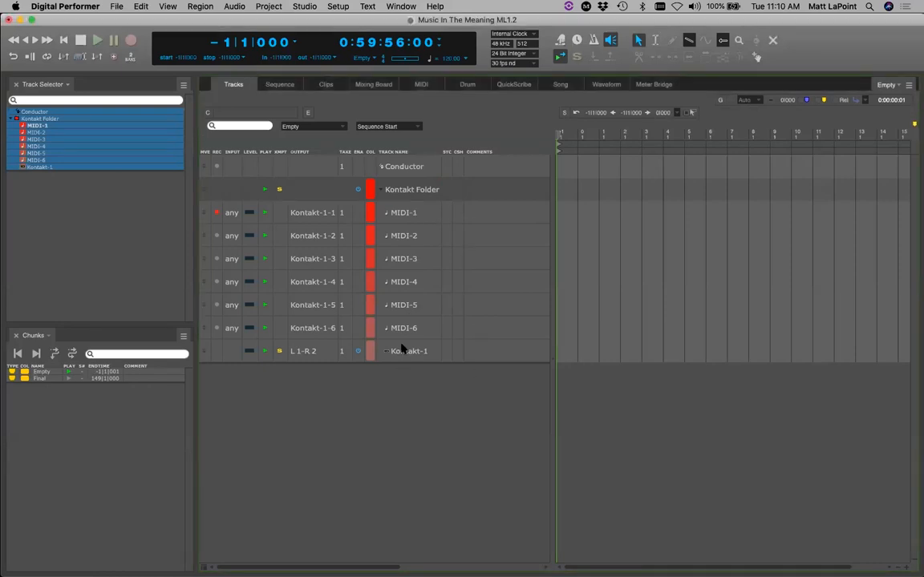
# Rename the Empty sequence K6 in the Chunks list and save the project.
pyautogui.doubleClick(40, 372)
pyautogui.write('K')
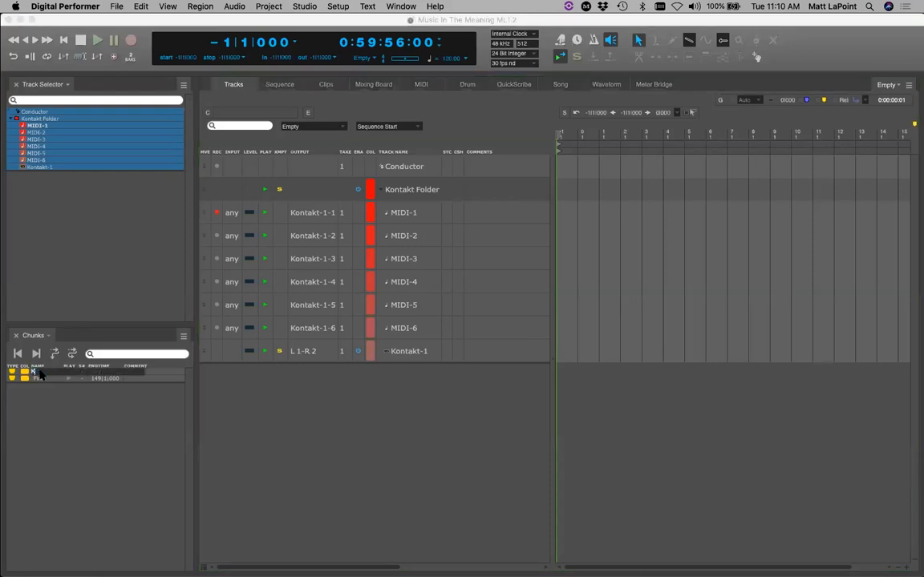
pyautogui.write('6')
pyautogui.press('Return')
pyautogui.press('super+s')
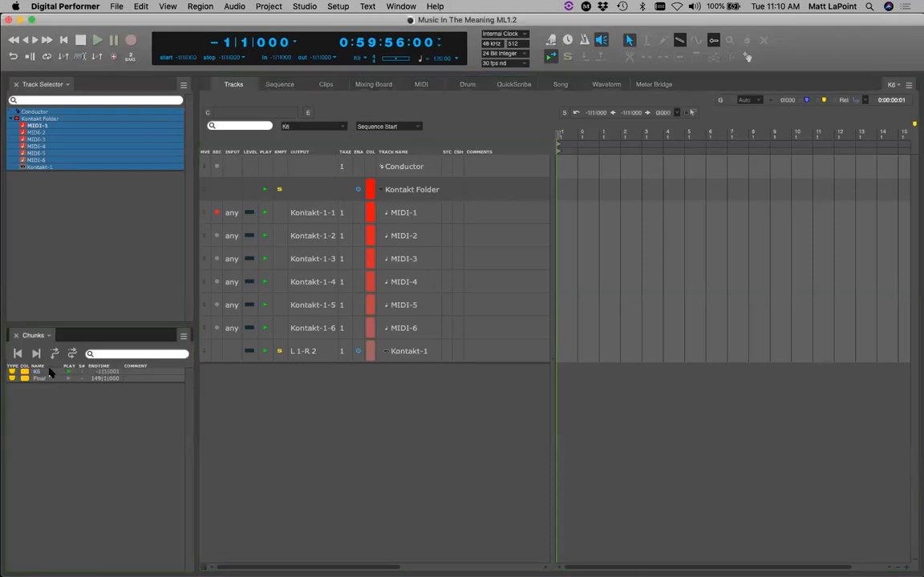
# Open the Zoom 2 clipping window beside the project window and store the K6 sequence in it as a clipping.
pyautogui.click(263, 6)
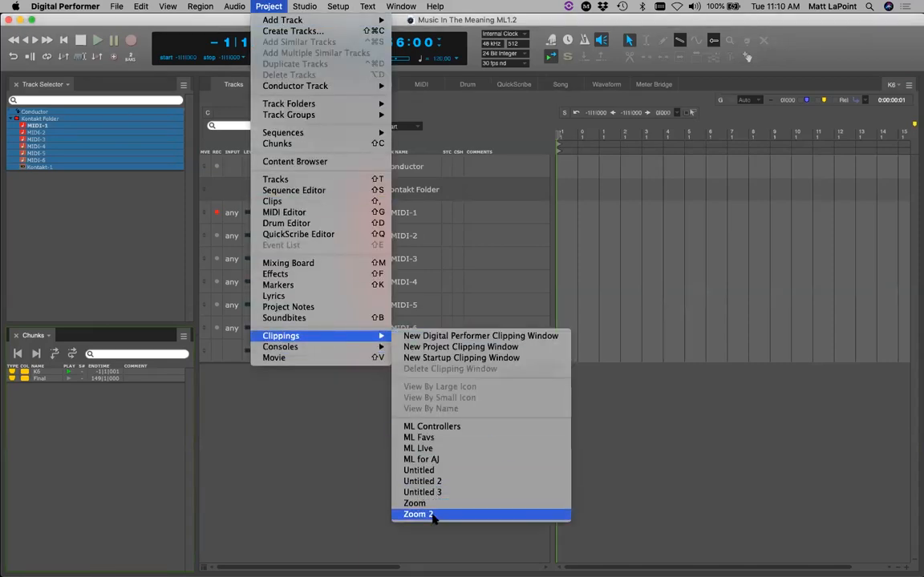
pyautogui.click(425, 520)
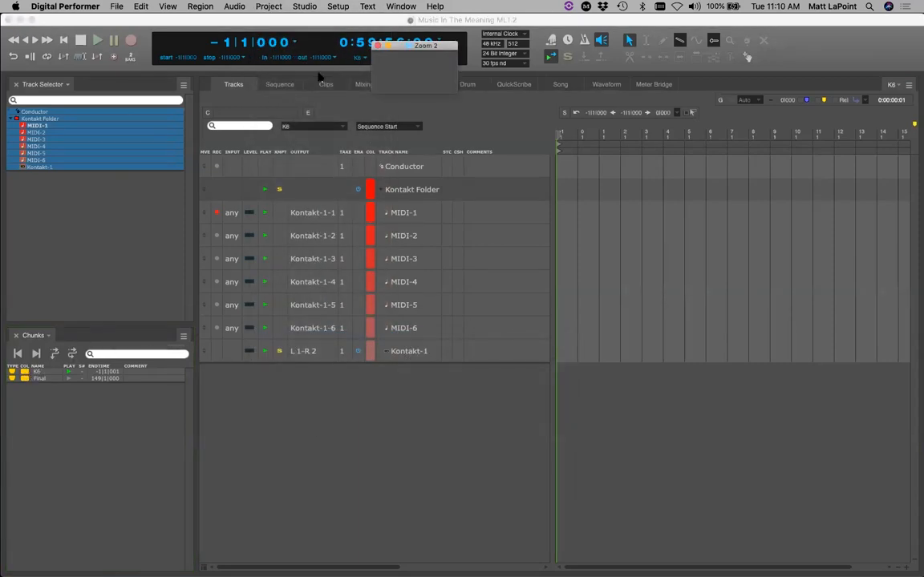
pyautogui.moveTo(319, 20); pyautogui.dragTo(486, 94)
pyautogui.moveTo(389, 45); pyautogui.dragTo(52, 100)
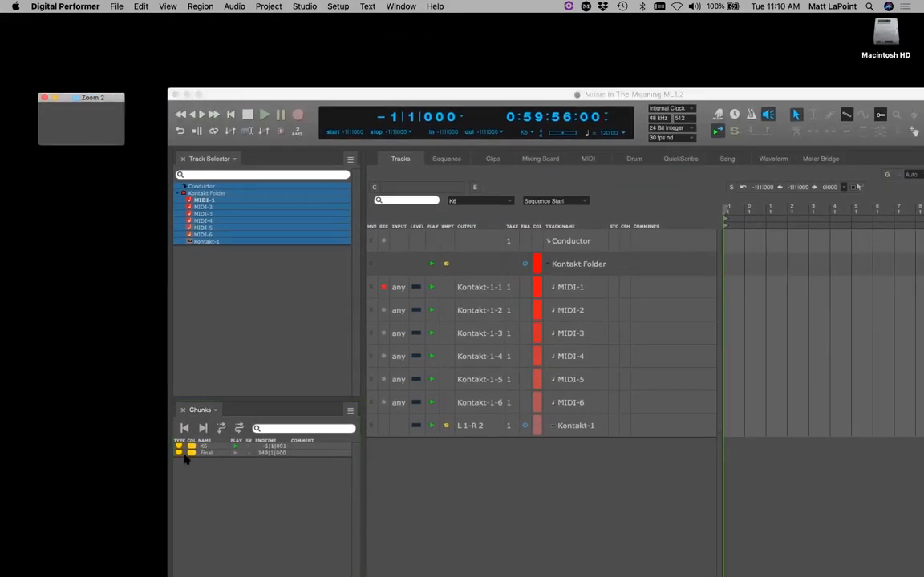
pyautogui.click(169, 397)
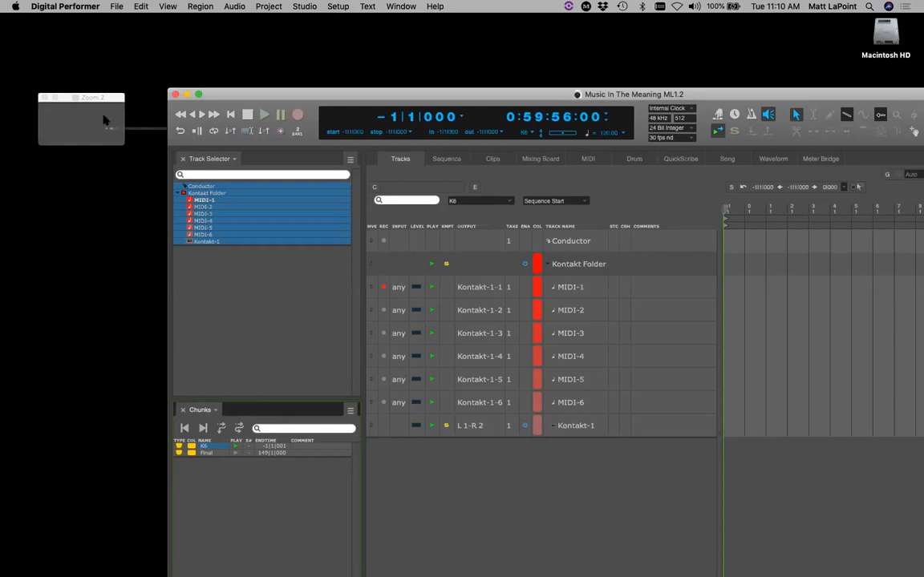
pyautogui.moveTo(320, 93); pyautogui.dragTo(289, 12)
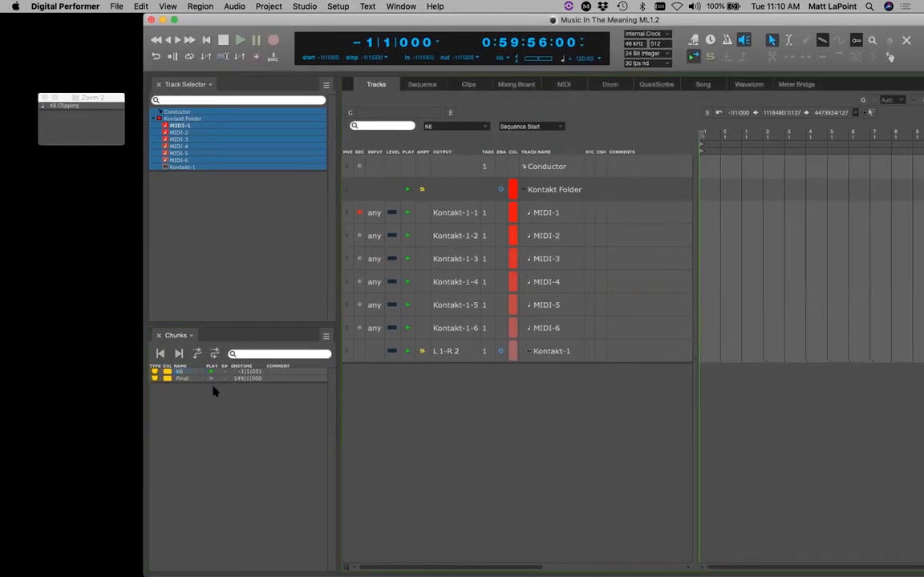
# Delete the Kontakt Folder together with all its tracks from the K6 sequence.
pyautogui.click(549, 304)
pyautogui.rightClick(559, 188)
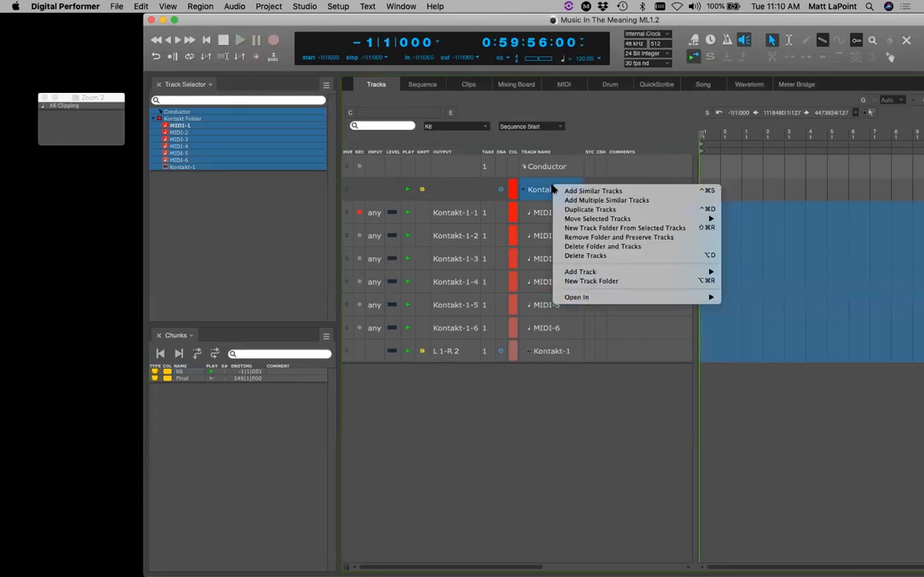
pyautogui.click(632, 248)
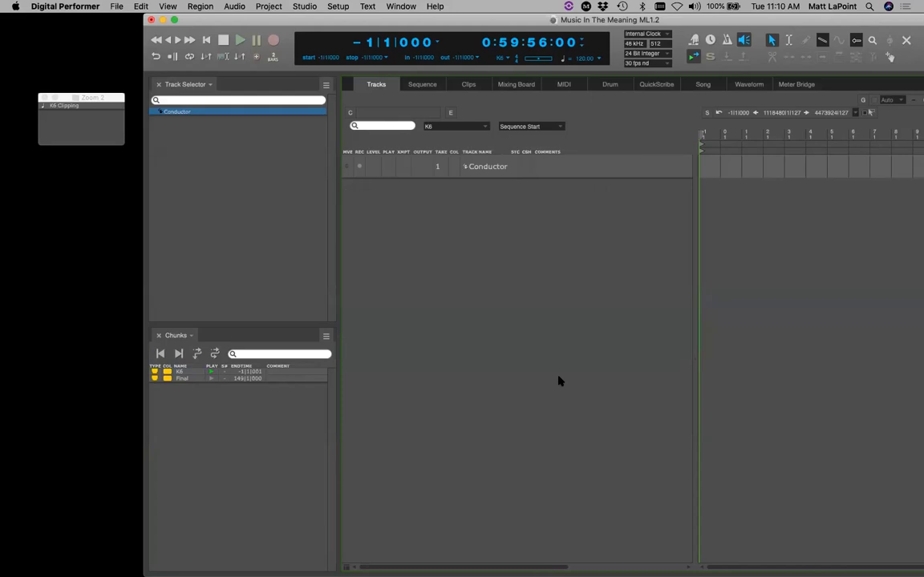
# Insert the K6 Clipping from Zoom 2 into the empty track list and select the Kontakt-1 instrument track.
pyautogui.moveTo(52, 105); pyautogui.dragTo(466, 240)
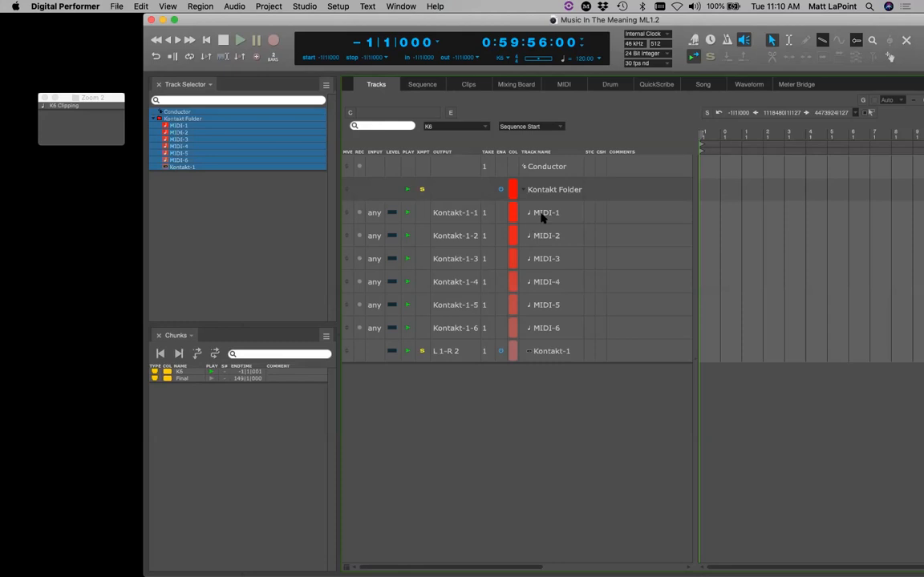
pyautogui.moveTo(547, 217); pyautogui.dragTo(557, 350)
pyautogui.click(558, 353)
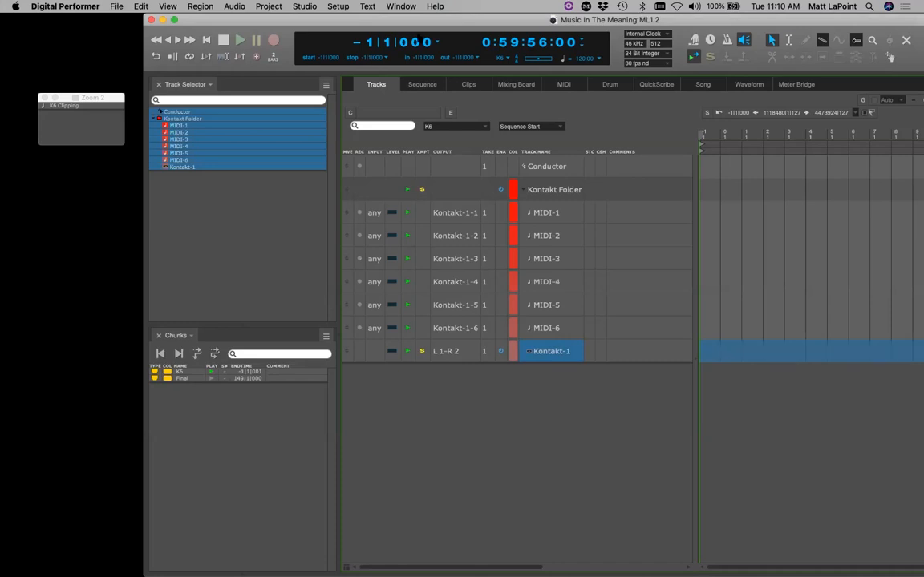
pyautogui.click(117, 6)
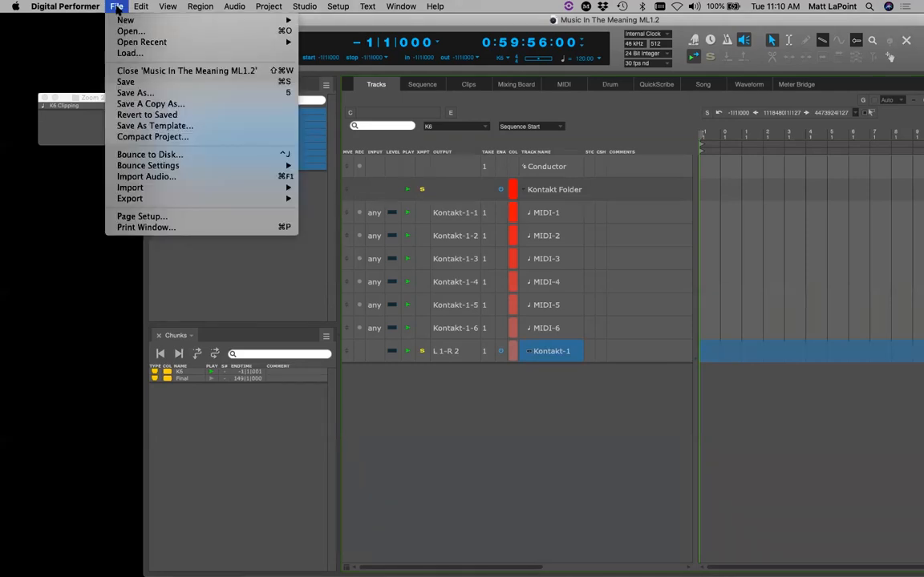
pyautogui.click(117, 7)
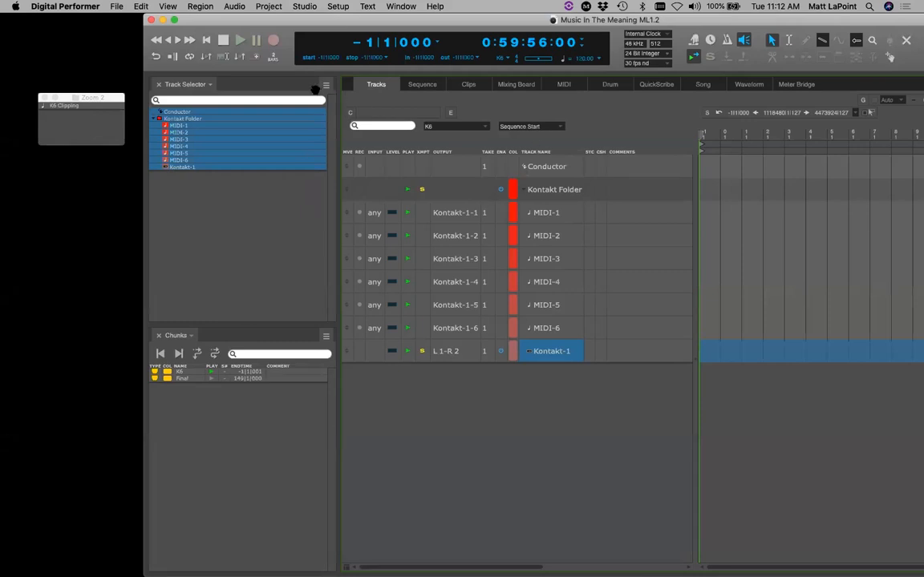
# Move the project window back to the screen's edge, enlarge the Chunks list and save the project.
pyautogui.click(443, 410)
pyautogui.press('super+s')
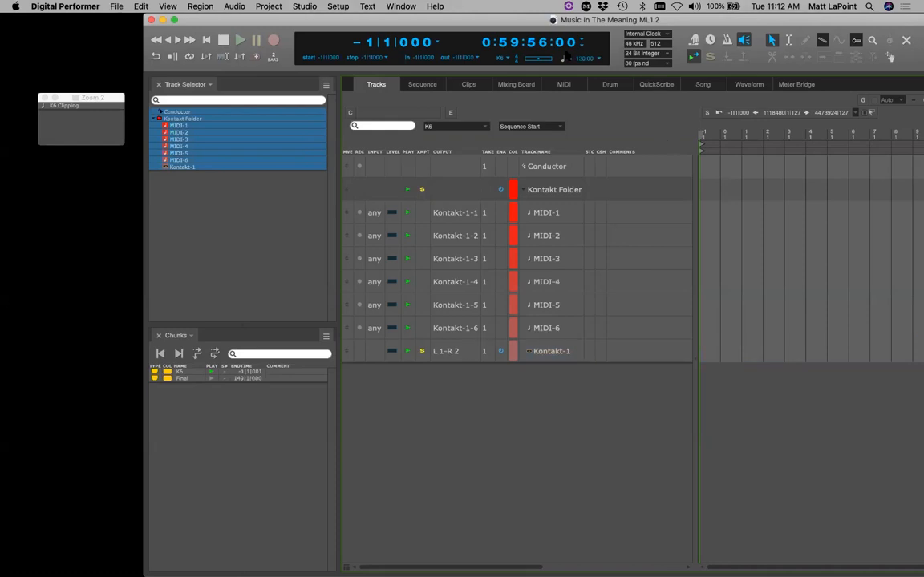
pyautogui.moveTo(594, 19); pyautogui.dragTo(433, 7)
pyautogui.press('super+s')
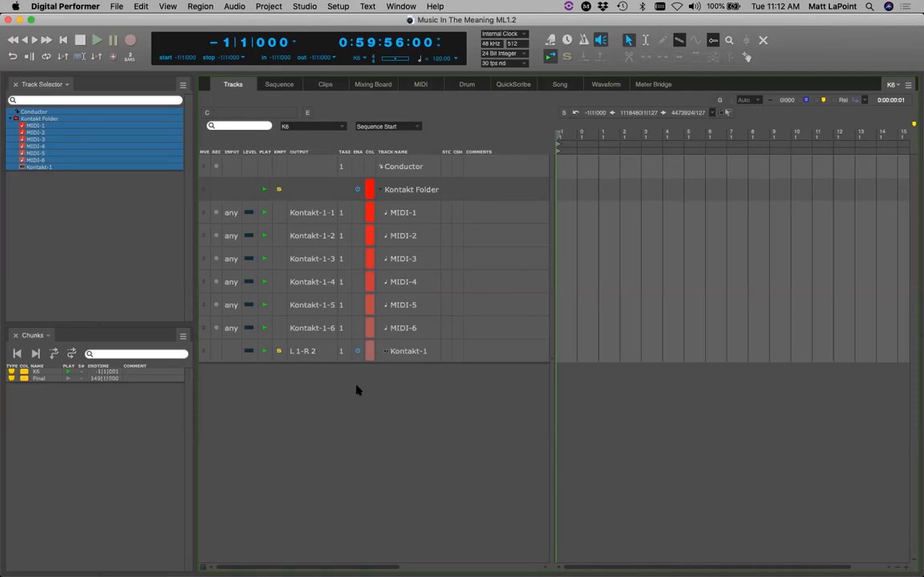
pyautogui.moveTo(112, 324); pyautogui.dragTo(142, 217)
pyautogui.press('super+s')
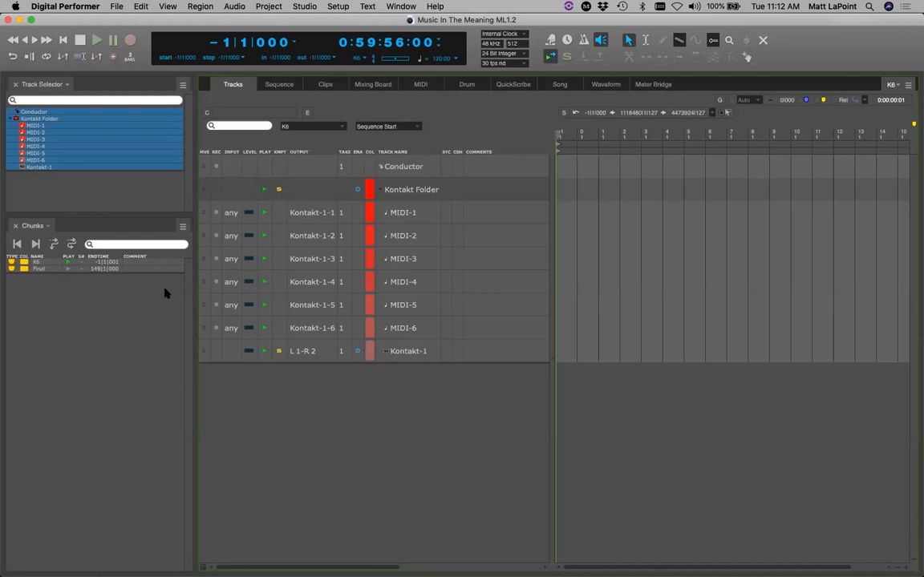
# Move the Kontakt-1 instrument track out of the K6 sequence into a V-Rack and save the project.
pyautogui.click(142, 306)
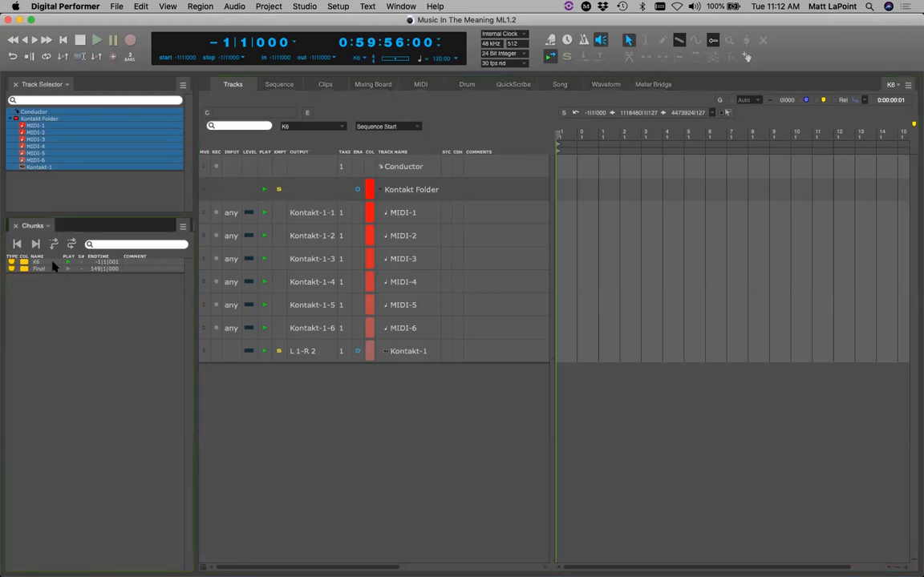
pyautogui.click(416, 353)
pyautogui.rightClick(413, 355)
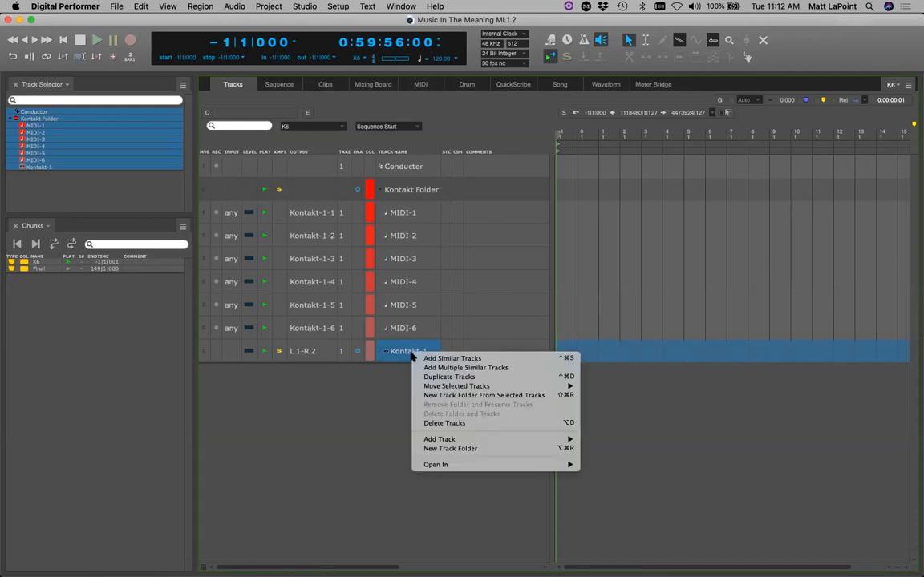
pyautogui.moveTo(553, 386)
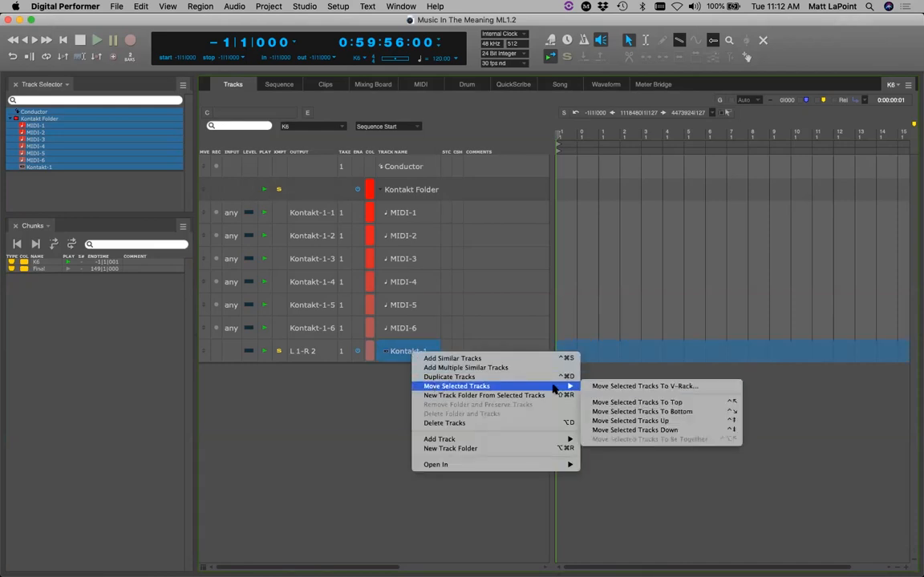
pyautogui.click(650, 387)
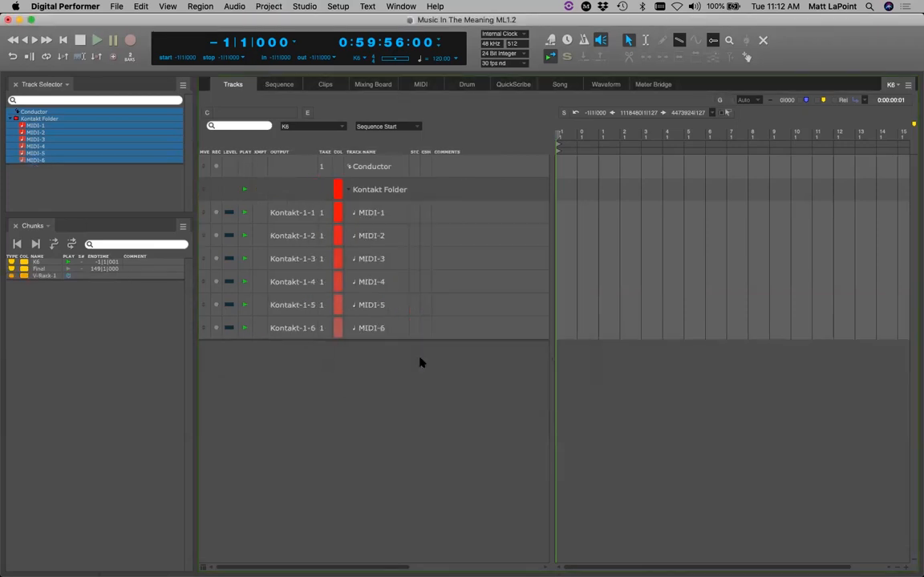
pyautogui.press('super+s')
pyautogui.press('super+s')
# Delete tracks MIDI-3 through MIDI-6, save the project and select the K6 sequence in the Chunks list.
pyautogui.moveTo(371, 261); pyautogui.dragTo(381, 363)
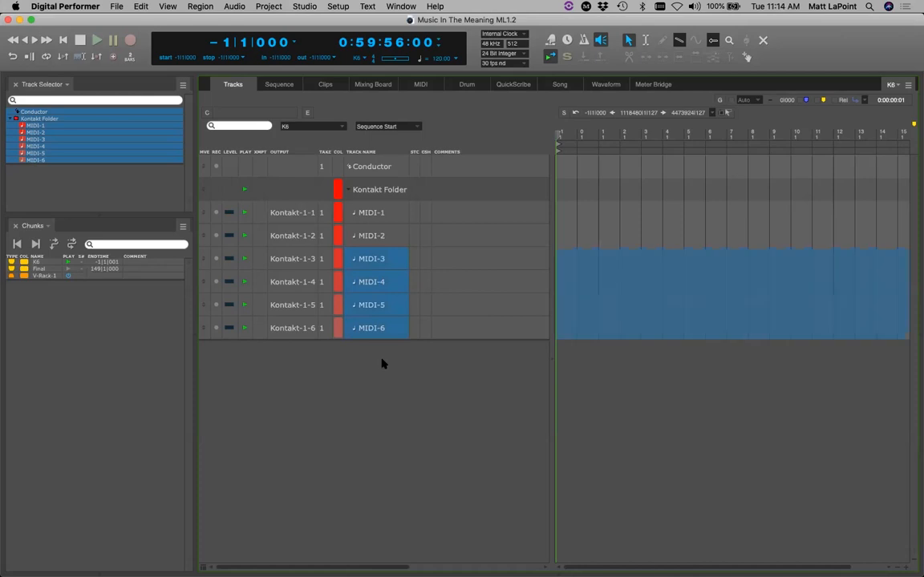
pyautogui.press('super+BackSpace')
pyautogui.press('super+s')
pyautogui.click(40, 266)
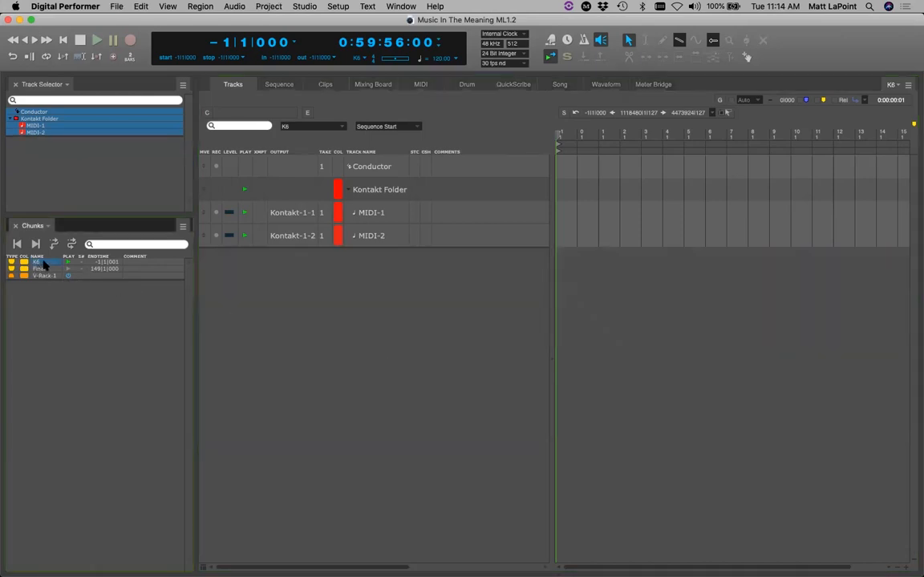
# Duplicate the K6 sequence in the Chunks list and rename the copy as 1m2.
pyautogui.press('super+d')
pyautogui.doubleClick(41, 282)
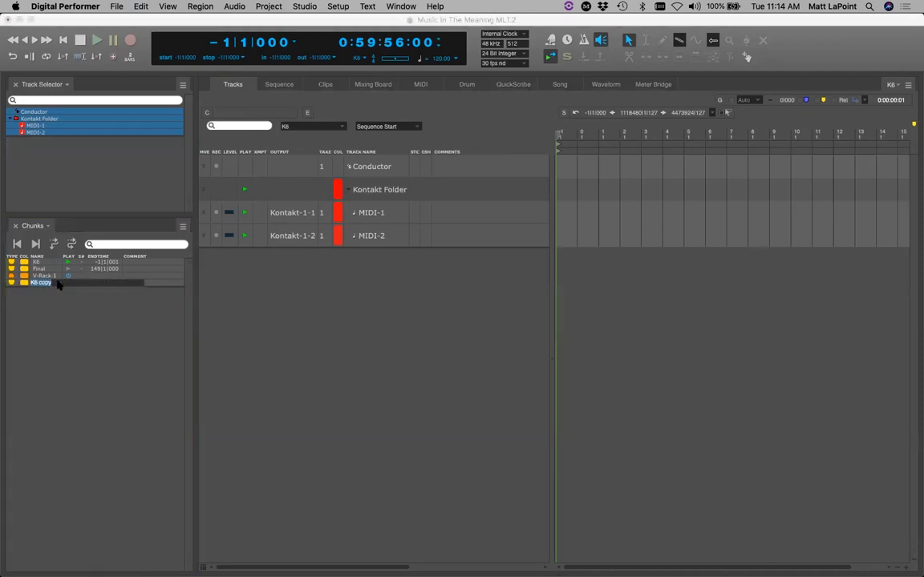
pyautogui.press('super+x')
pyautogui.write('1m2')
pyautogui.press('Return')
# Rename the K6 sequence as 1m1, place 1m2 directly below it in the Chunks list and save the project.
pyautogui.keyDown('alt'); pyautogui.click(39, 261); pyautogui.keyUp('alt')
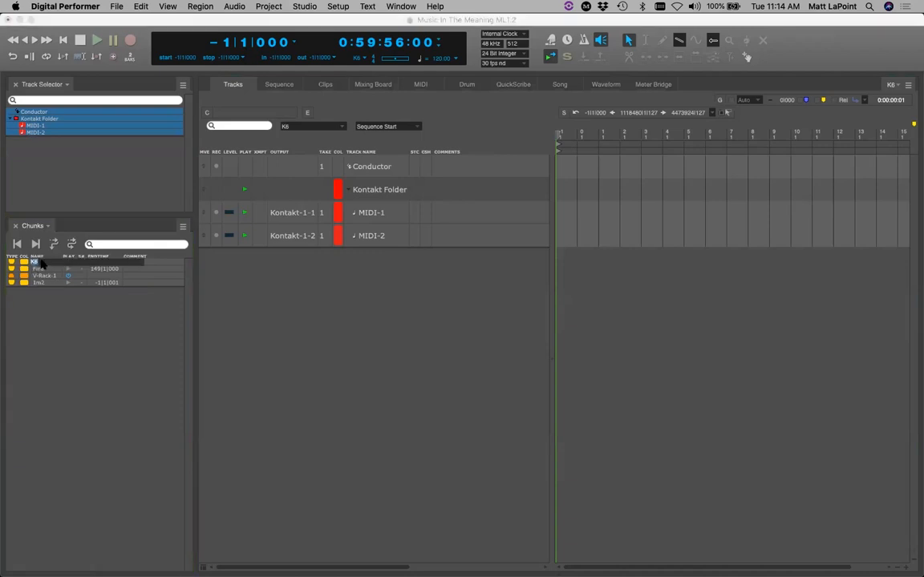
pyautogui.write('1m1')
pyautogui.press('Return')
pyautogui.press('super+s')
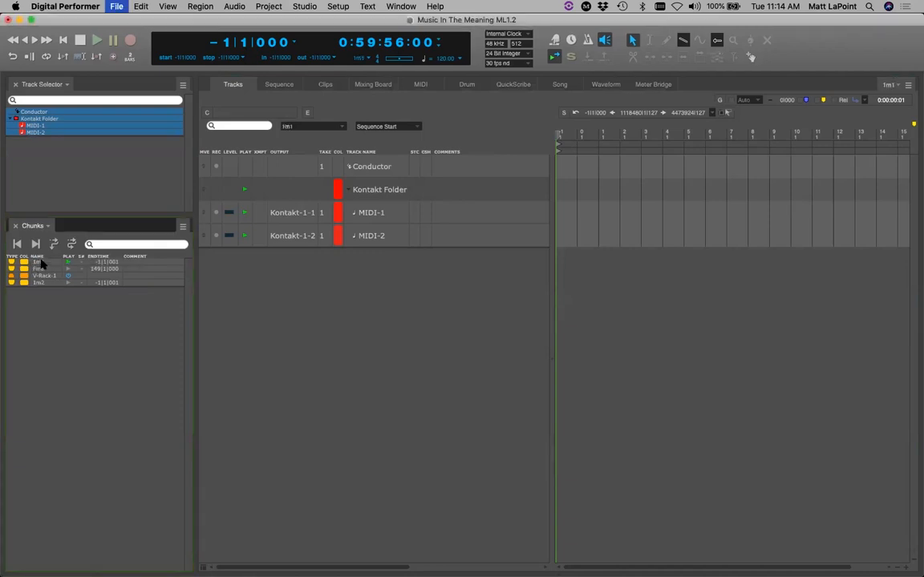
pyautogui.moveTo(12, 284); pyautogui.dragTo(13, 267)
pyautogui.press('super+s')
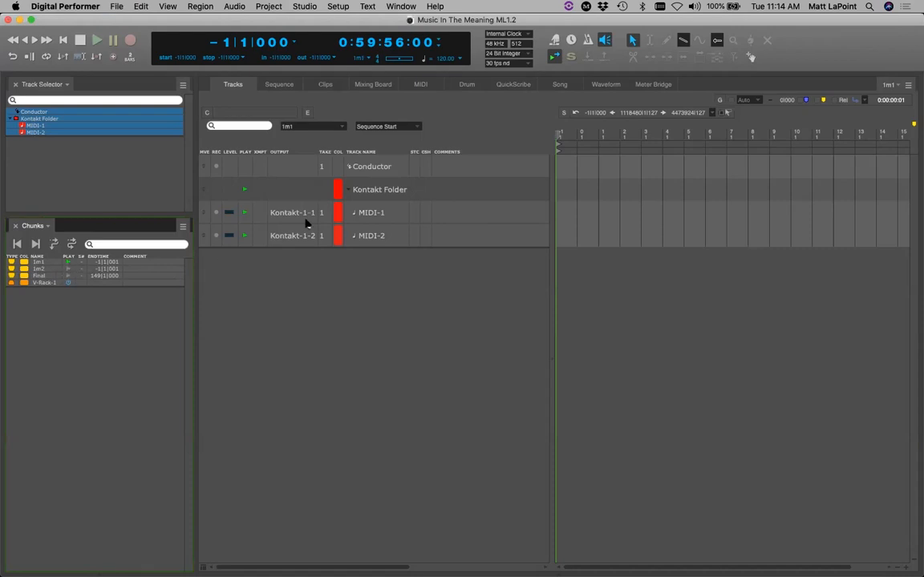
# Play-enable the 1m2 sequence and delete its MIDI-2 track.
pyautogui.click(68, 269)
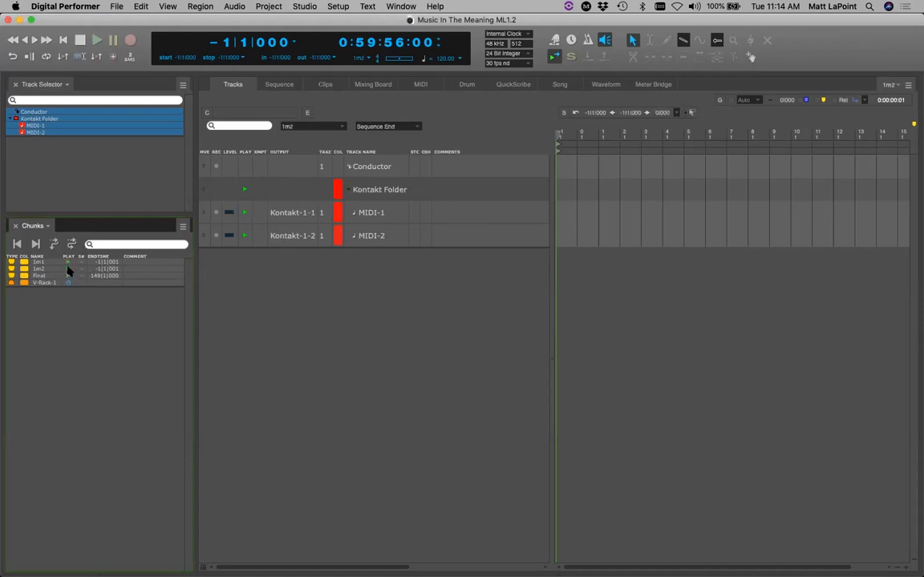
pyautogui.click(376, 237)
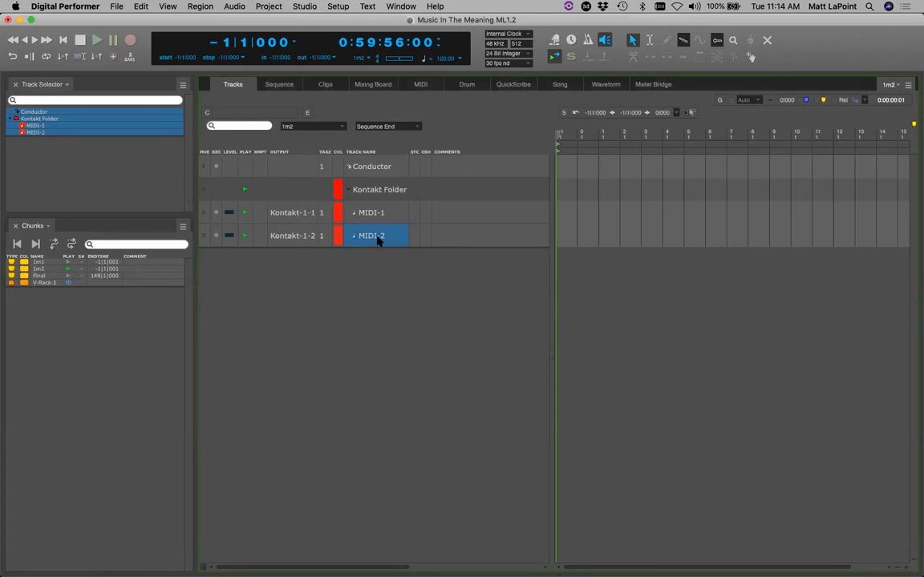
pyautogui.press('super+shift+BackSpace')
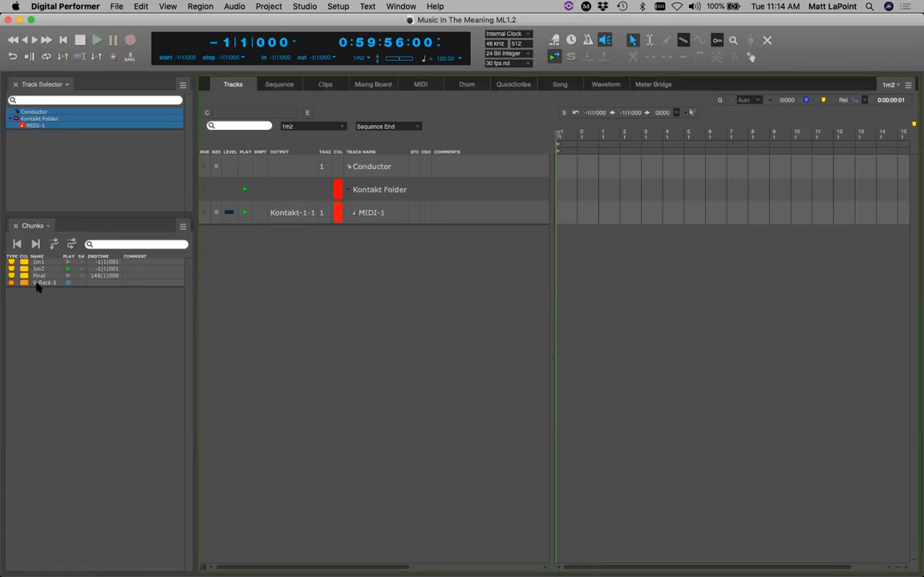
# Show V-Rack-1 in the mixing board, view its Kontakt instrument window and close that window.
pyautogui.click(44, 283)
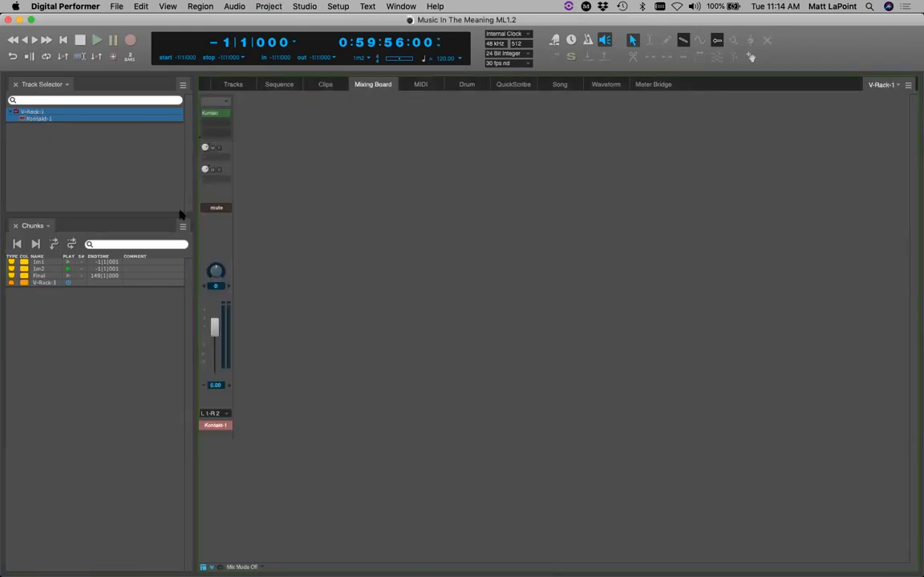
pyautogui.click(221, 117)
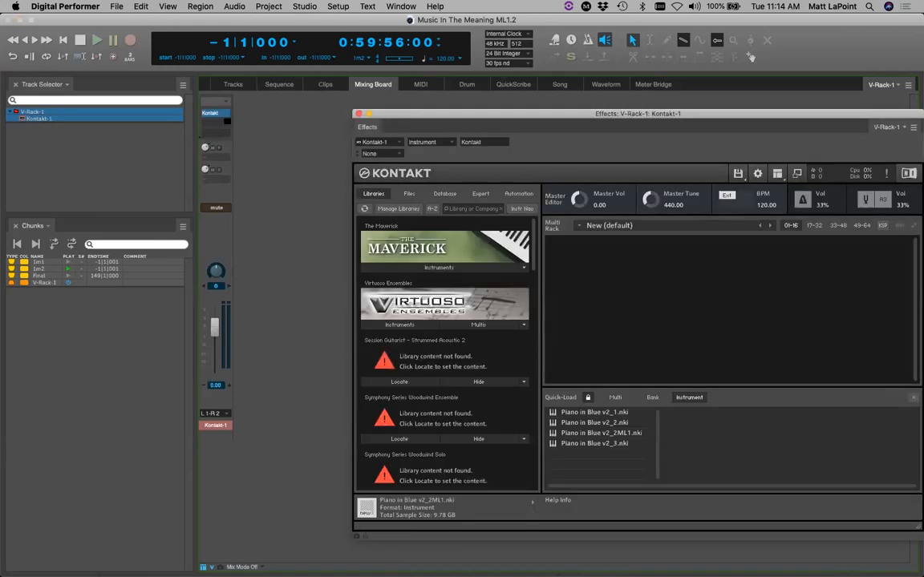
pyautogui.moveTo(452, 115); pyautogui.dragTo(413, 95)
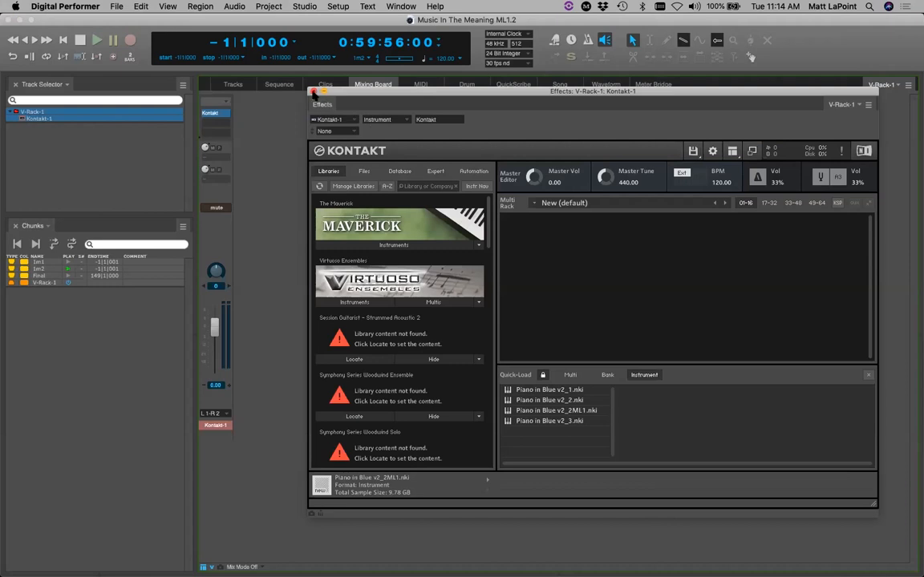
pyautogui.press('super+w')
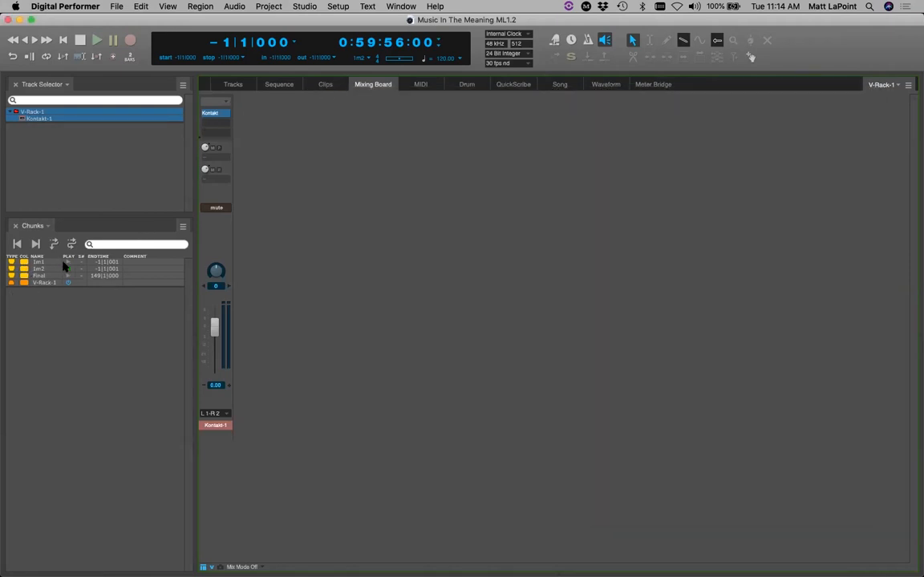
# Return to the track list, save the project and switch from the 1m1 sequence to 1m2.
pyautogui.click(232, 84)
pyautogui.press('super+s')
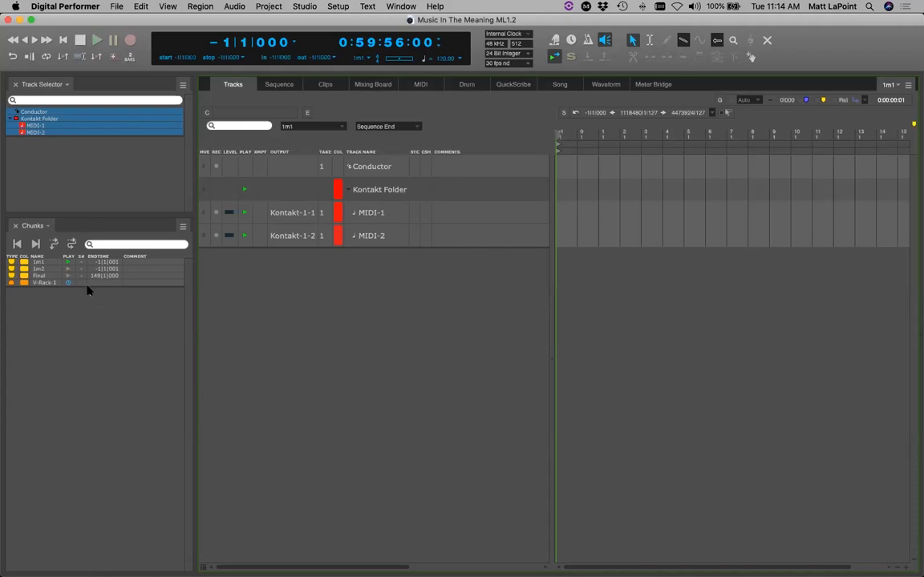
pyautogui.click(68, 269)
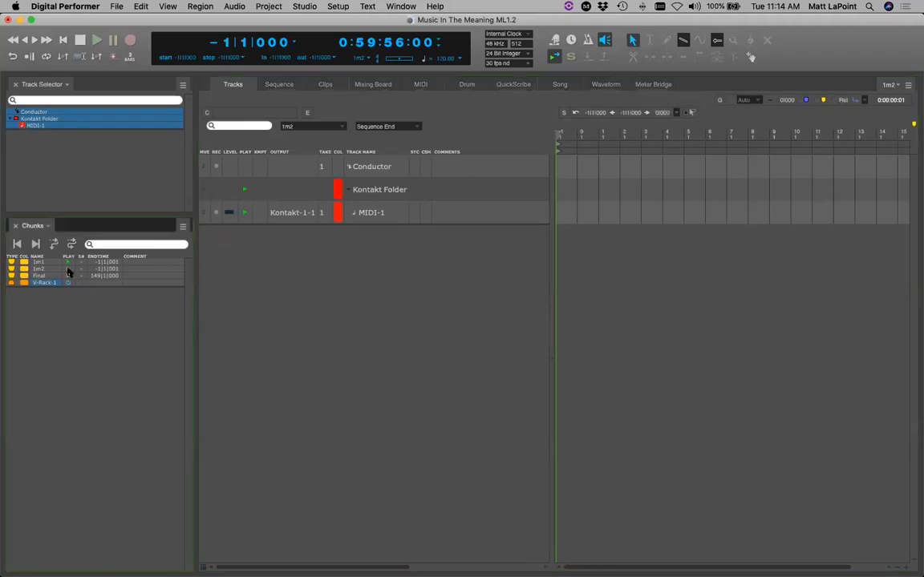
# Play the 1m2 sequence briefly, rewind to the sequence start and save the project.
pyautogui.press('space')
pyautogui.press('space')
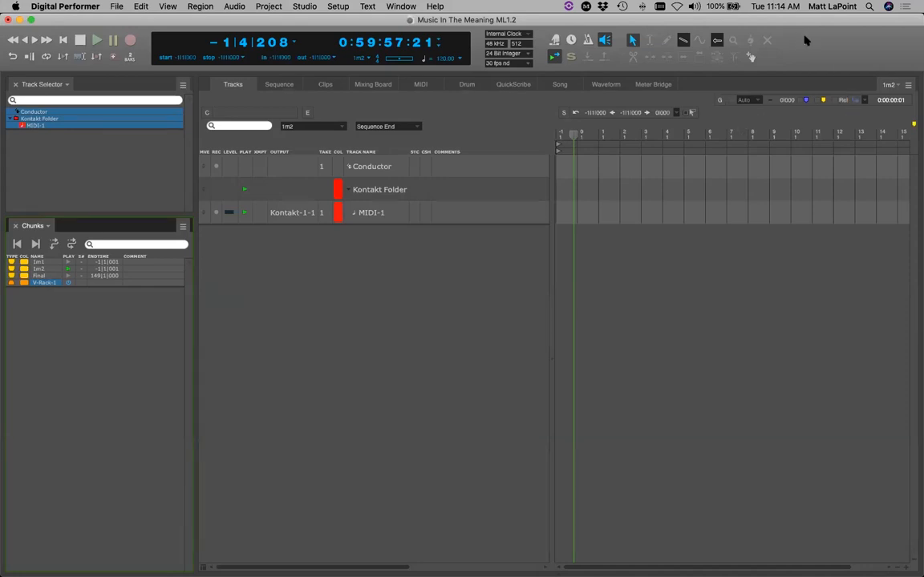
pyautogui.press('super+q')
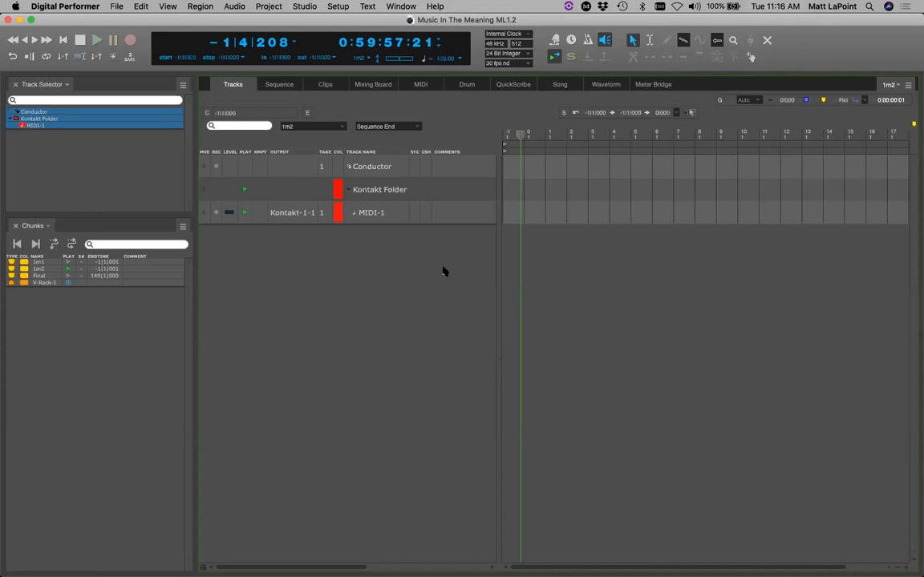
pyautogui.press('Return')
pyautogui.press('super+s')
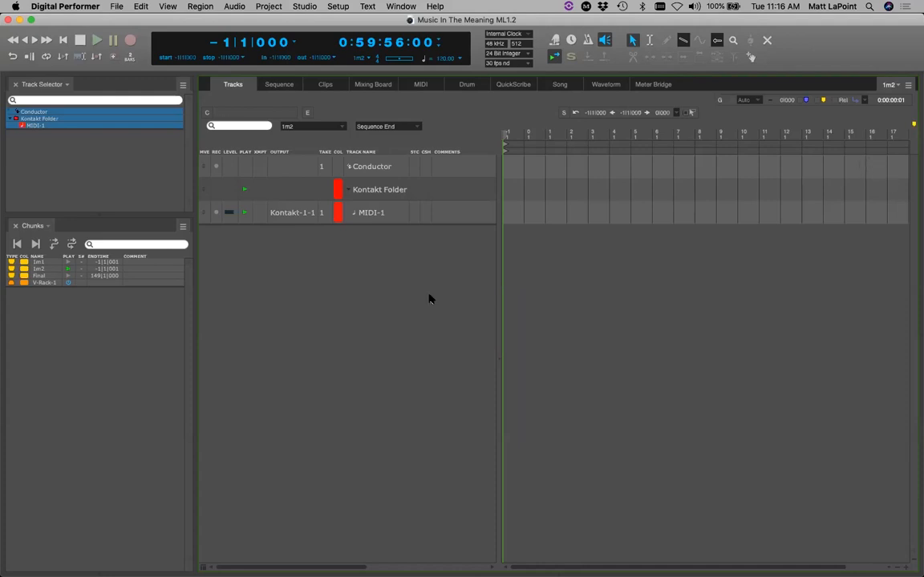
# Examine the Consolidated Window preferences, especially the option to update the edit windows to the play-enabled chunk.
pyautogui.click(65, 6)
pyautogui.click(58, 35)
pyautogui.moveTo(380, 89); pyautogui.dragTo(415, 85)
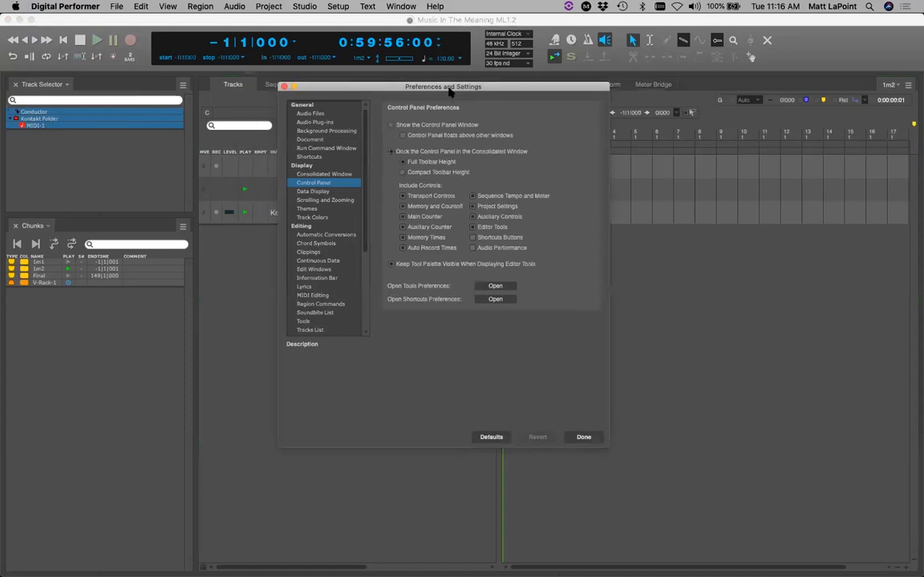
pyautogui.click(350, 173)
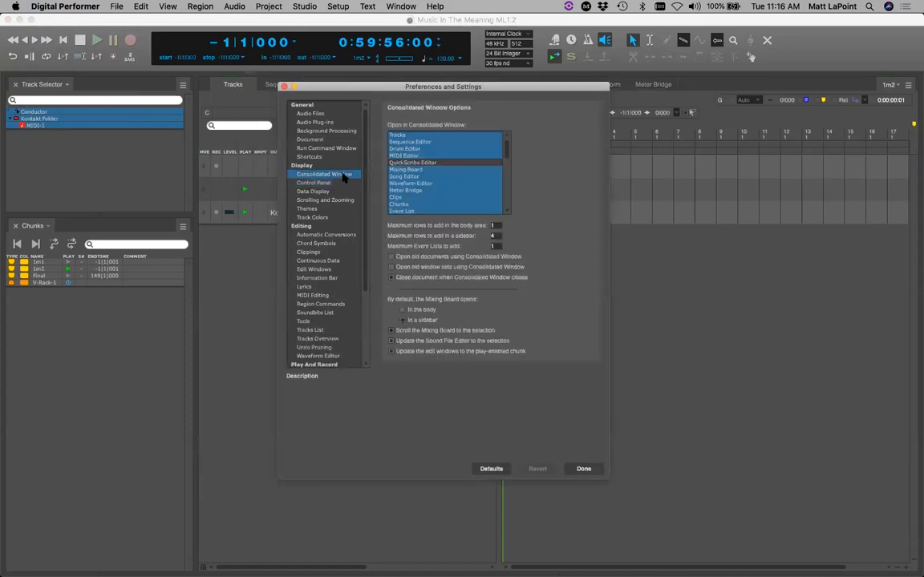
pyautogui.moveTo(395, 84); pyautogui.dragTo(391, 85)
pyautogui.moveTo(417, 346)
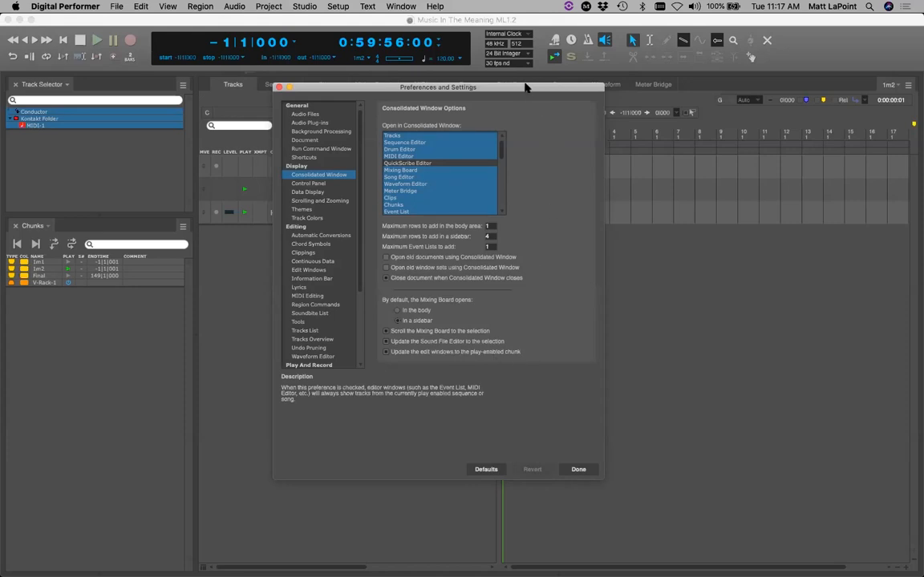
pyautogui.moveTo(526, 87); pyautogui.dragTo(531, 88)
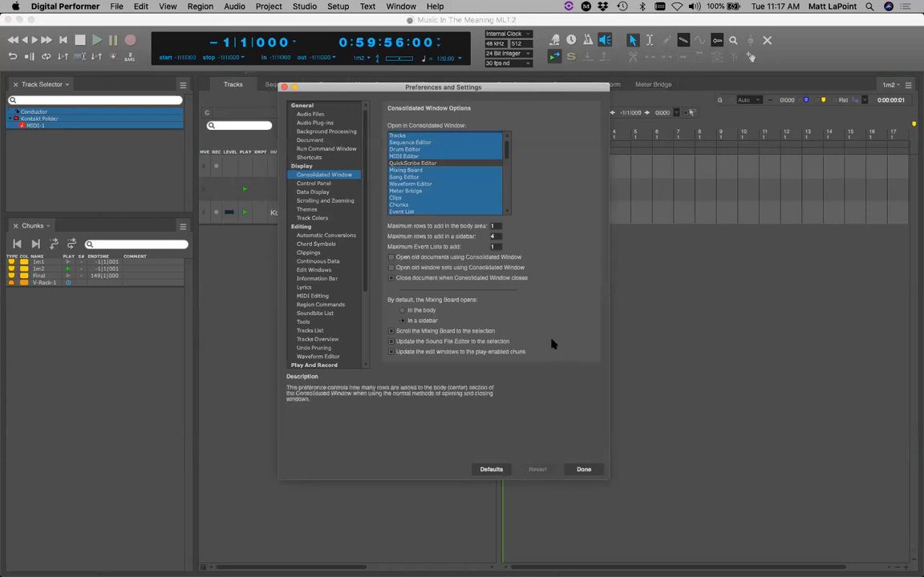
pyautogui.click(285, 87)
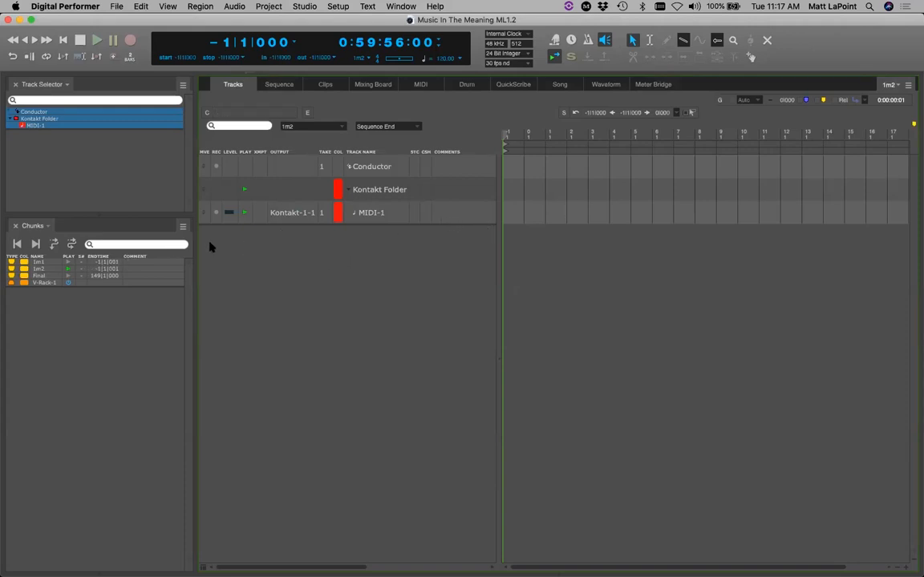
# Play-enable the 1m1 sequence, show its MIDI-1 track in the MIDI editor and make the note grid taller.
pyautogui.click(68, 263)
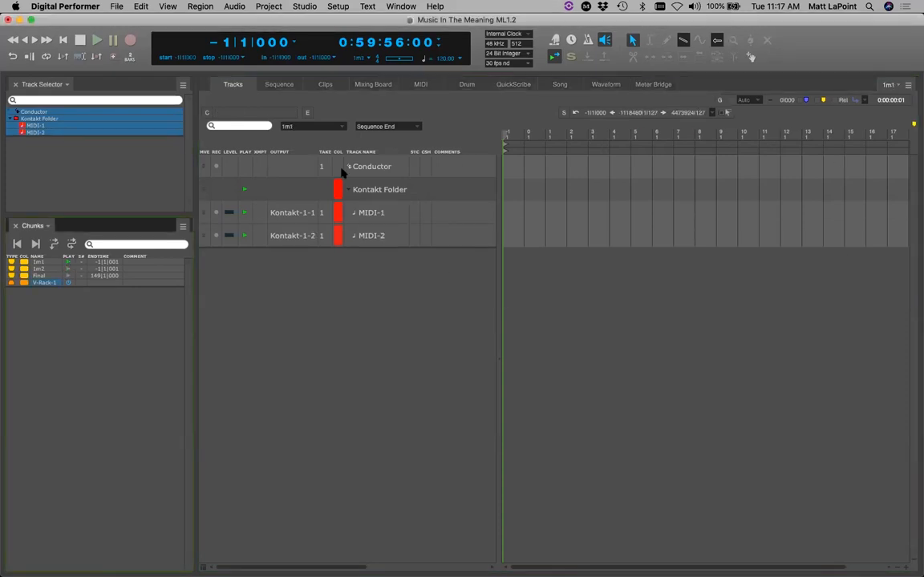
pyautogui.click(420, 85)
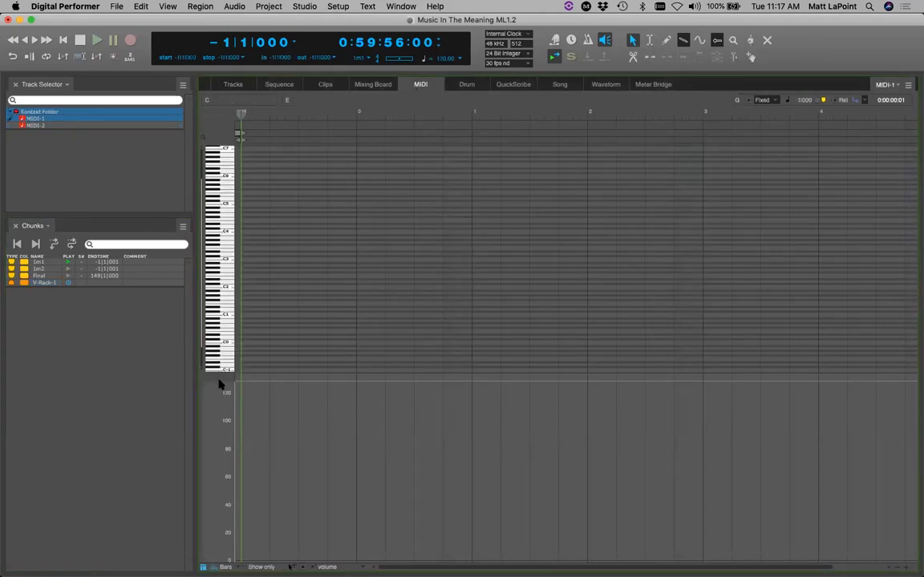
pyautogui.moveTo(220, 377); pyautogui.dragTo(208, 486)
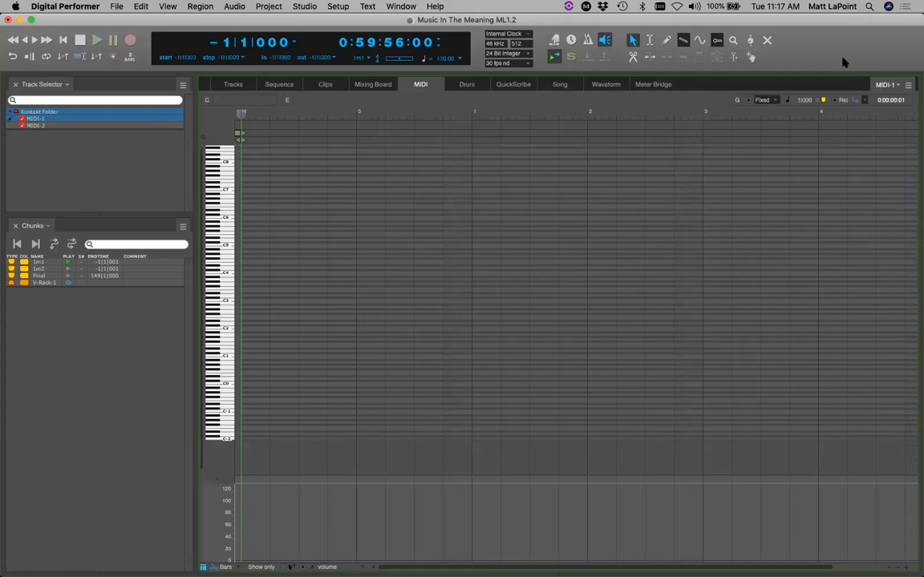
# Compare which tracks the MIDI editor offers for the 1m2 and 1m1 sequences.
pyautogui.click(896, 85)
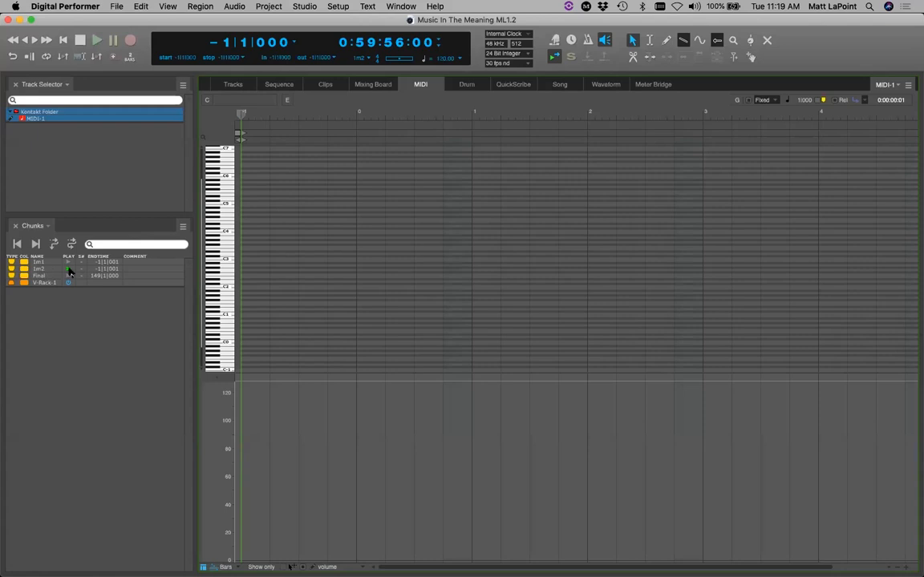
pyautogui.click(45, 282)
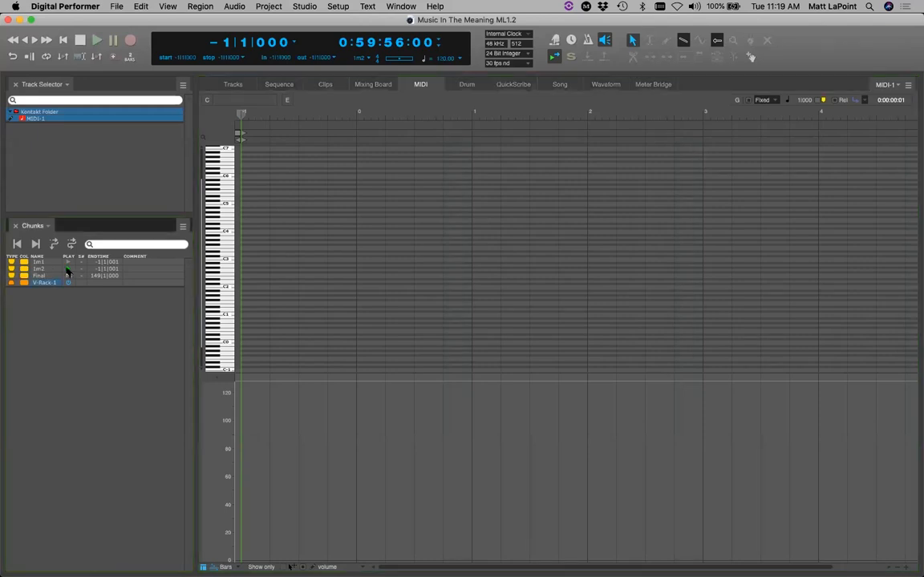
pyautogui.click(886, 84)
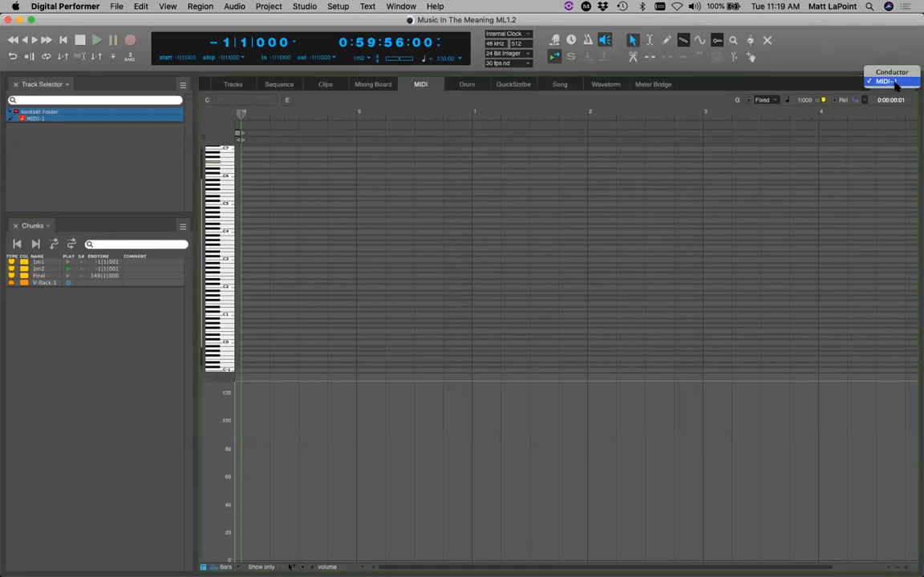
pyautogui.click(403, 210)
pyautogui.click(69, 263)
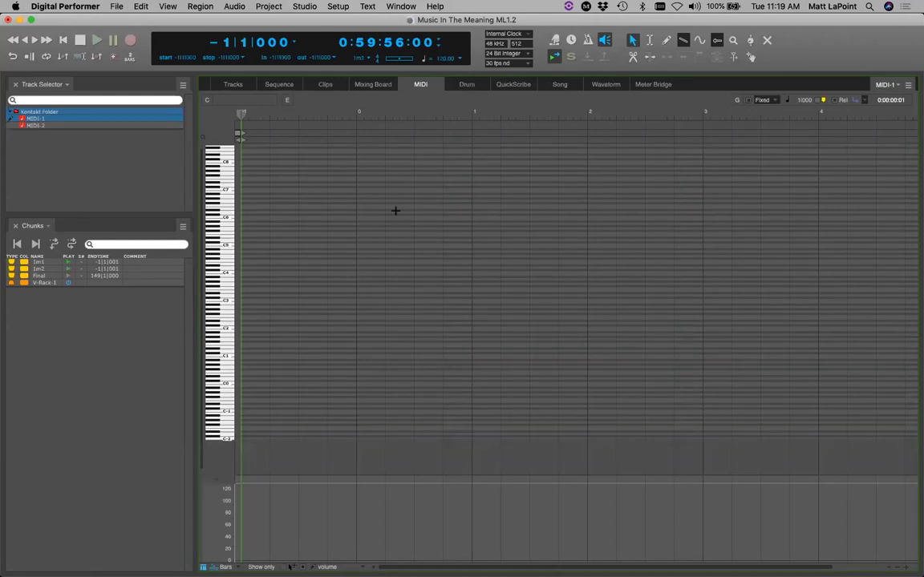
pyautogui.click(892, 85)
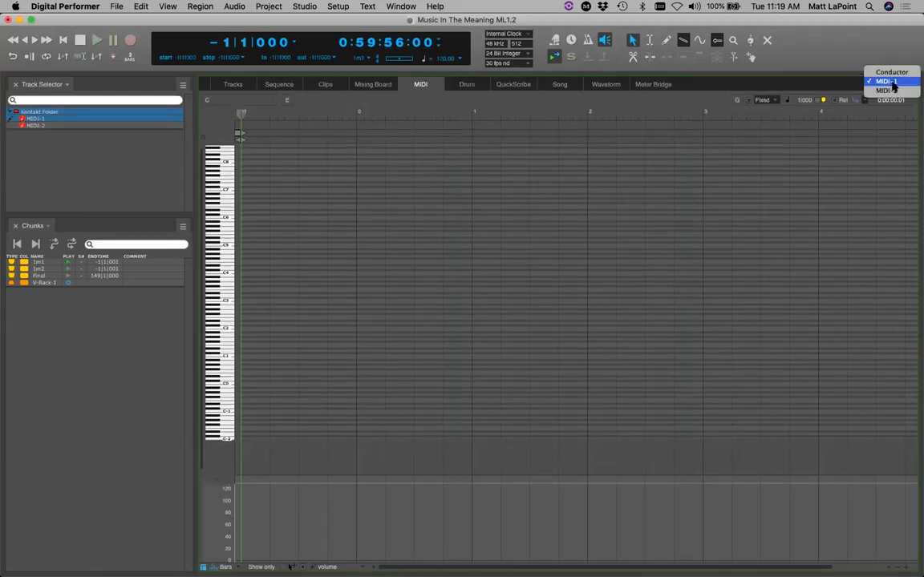
pyautogui.click(841, 49)
# Select the MIDI-1 track of 1m1 in the track list, reopen it in the MIDI editor and make the controller area taller.
pyautogui.click(236, 85)
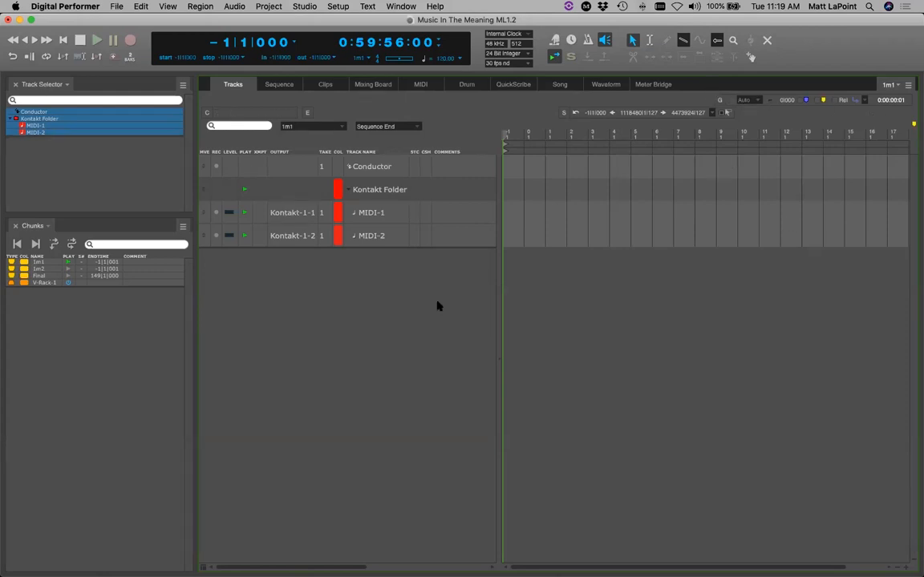
pyautogui.click(383, 212)
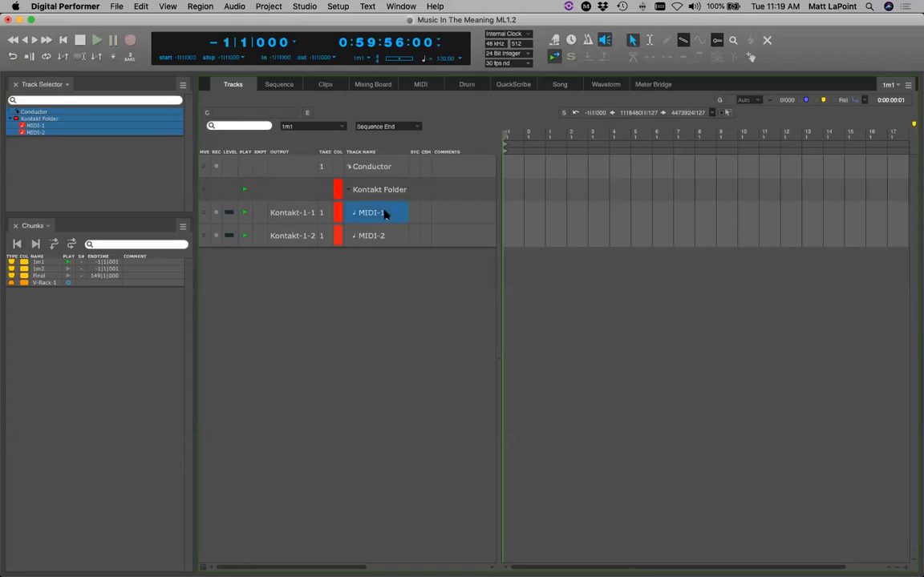
pyautogui.click(432, 85)
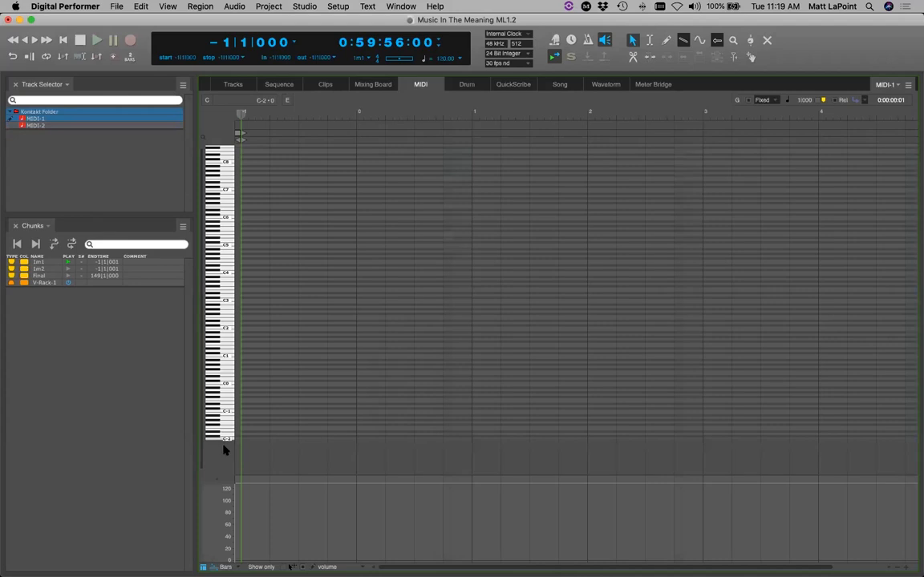
pyautogui.moveTo(215, 480); pyautogui.dragTo(213, 431)
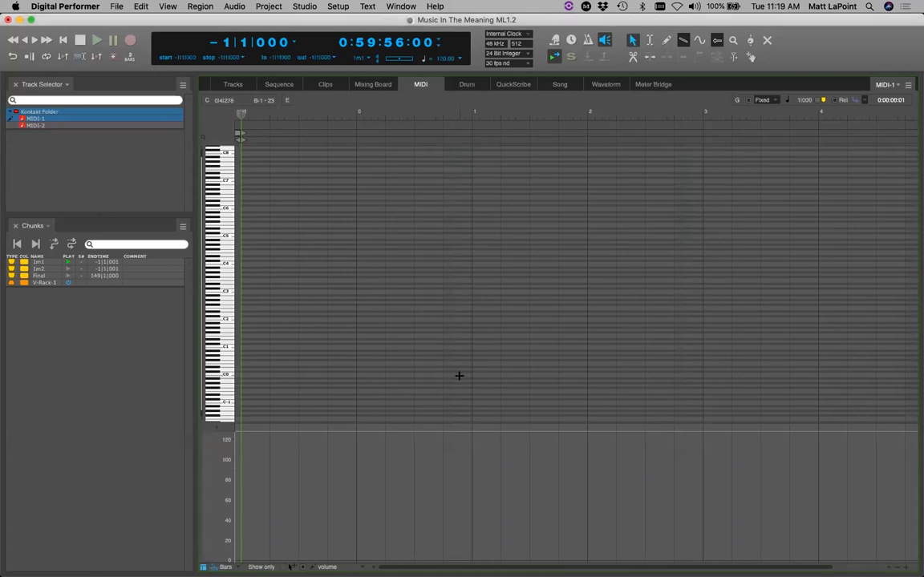
# Search the command list for the on-velocity command, clear the search and close the list.
pyautogui.hotkey('shift', 'l')
pyautogui.moveTo(303, 77); pyautogui.dragTo(369, 77)
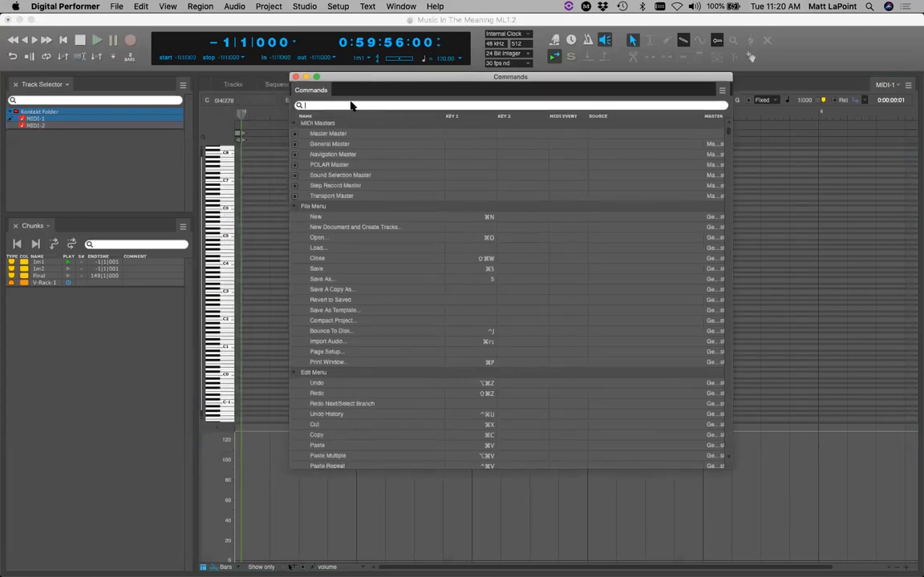
pyautogui.click(350, 105)
pyautogui.write('on')
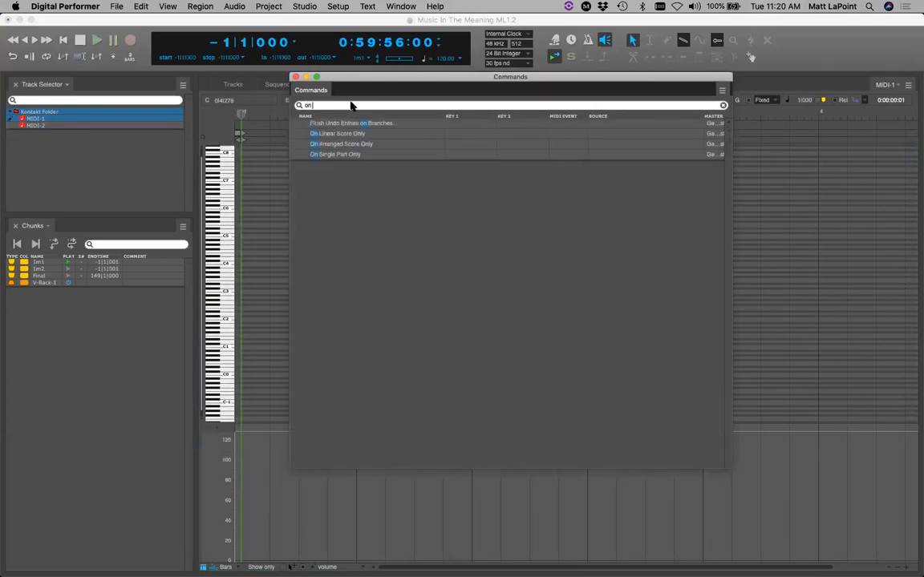
pyautogui.write(' vo')
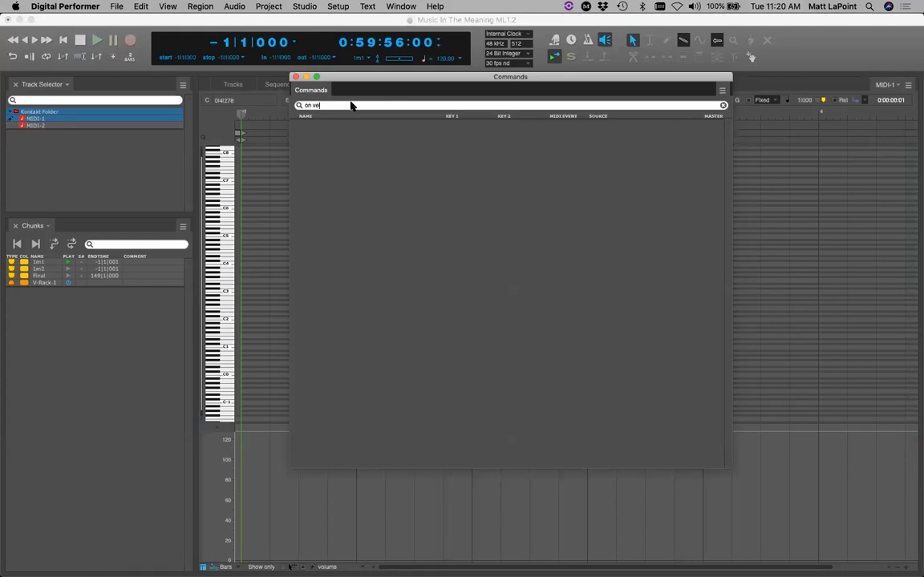
pyautogui.press('BackSpace')
pyautogui.press('BackSpace')
pyautogui.press('BackSpace')
pyautogui.press('BackSpace')
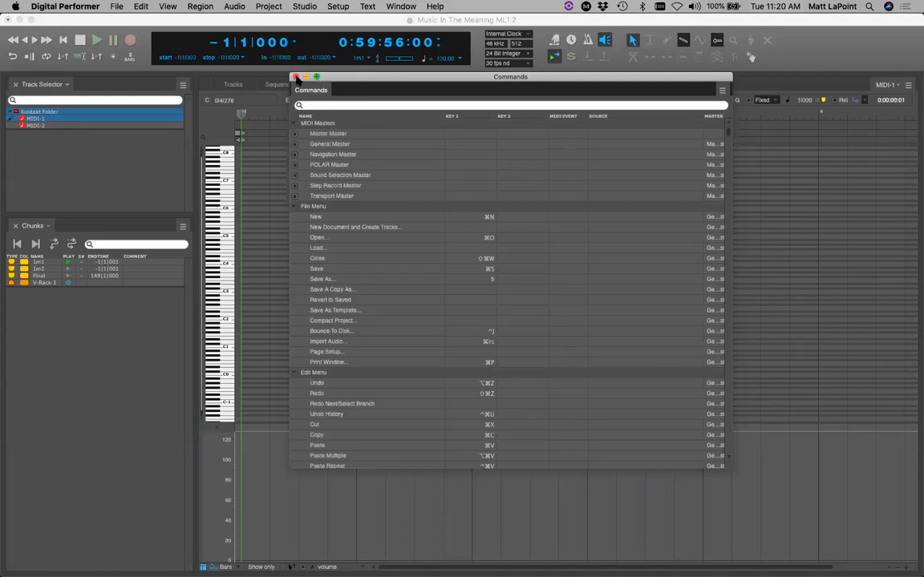
pyautogui.click(296, 77)
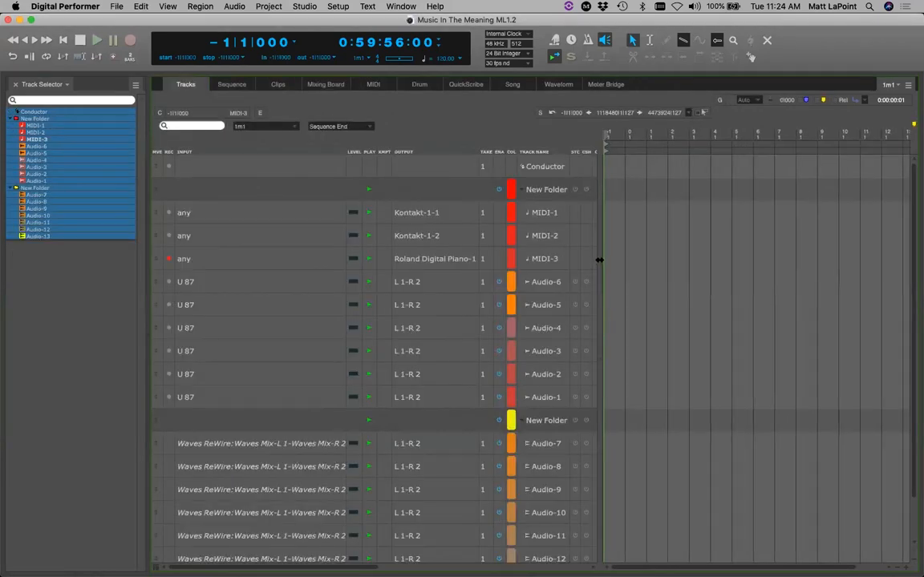
# Look up the shortcuts of the "Show Only" commands in the command list and close it.
pyautogui.moveTo(599, 260); pyautogui.dragTo(595, 260)
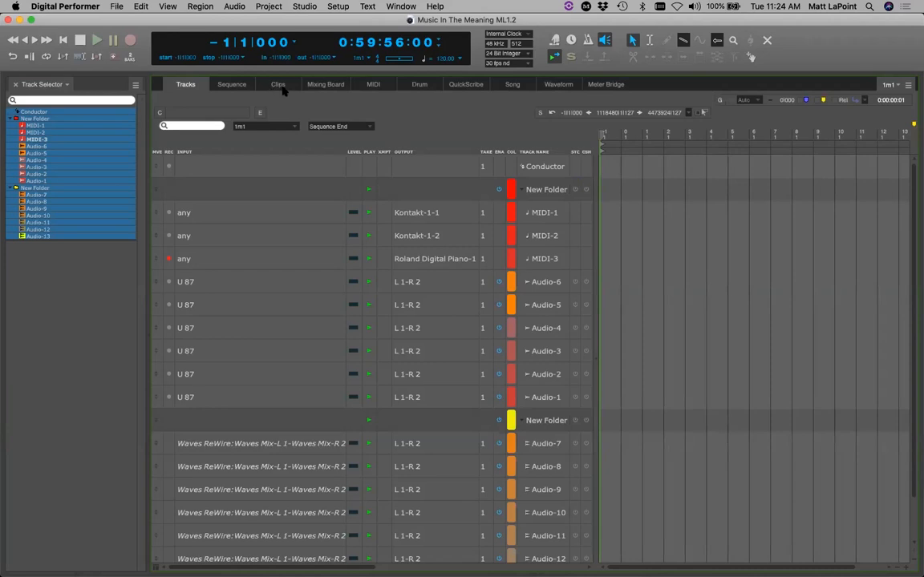
pyautogui.hotkey('shift', 'l')
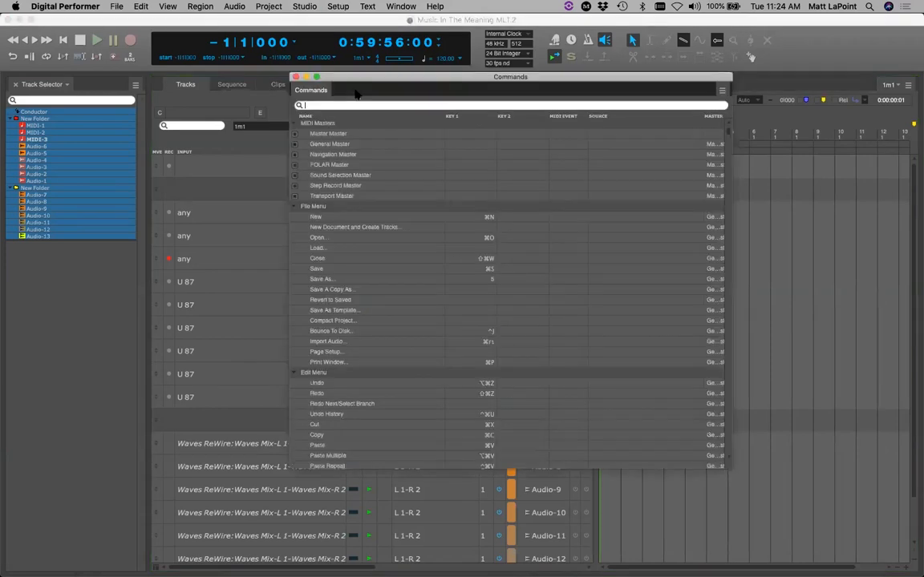
pyautogui.write('show e')
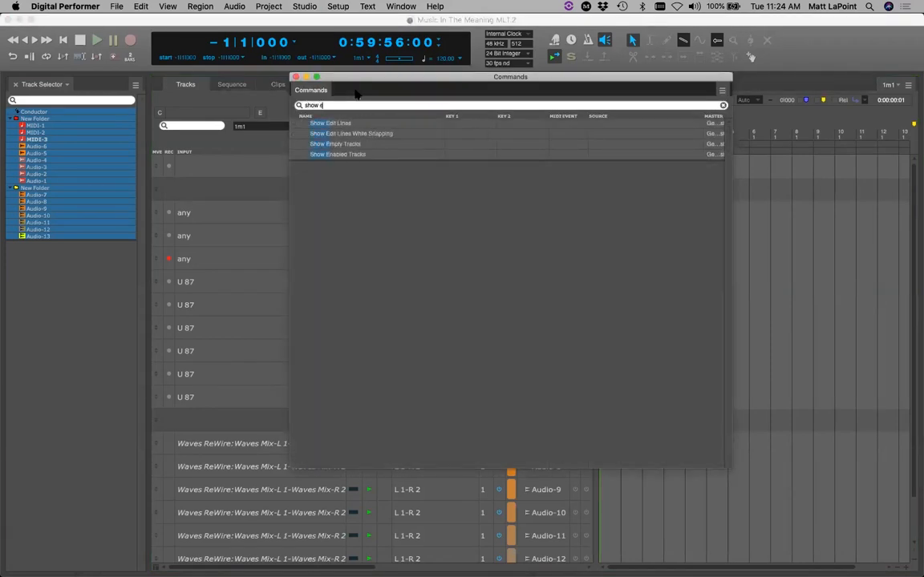
pyautogui.press('BackSpace')
pyautogui.write('o')
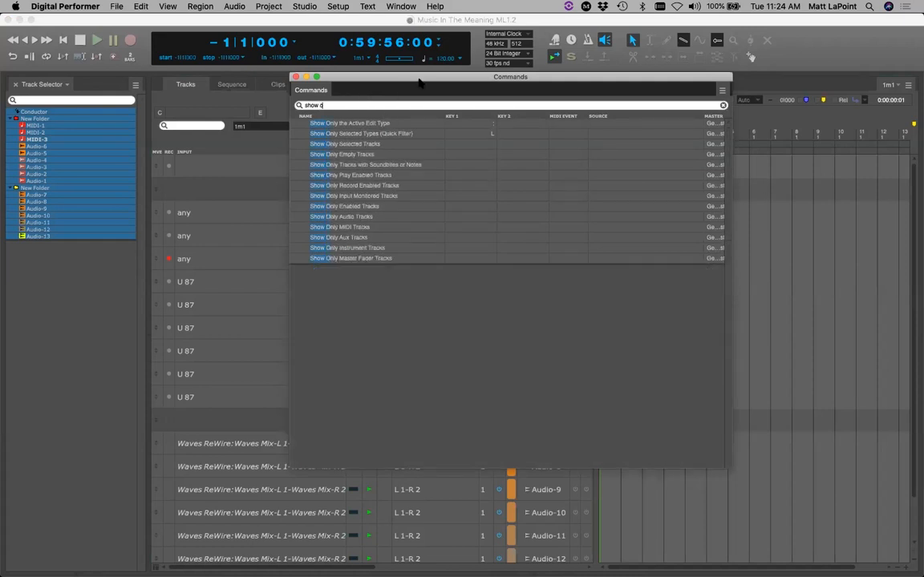
pyautogui.moveTo(378, 77); pyautogui.dragTo(383, 91)
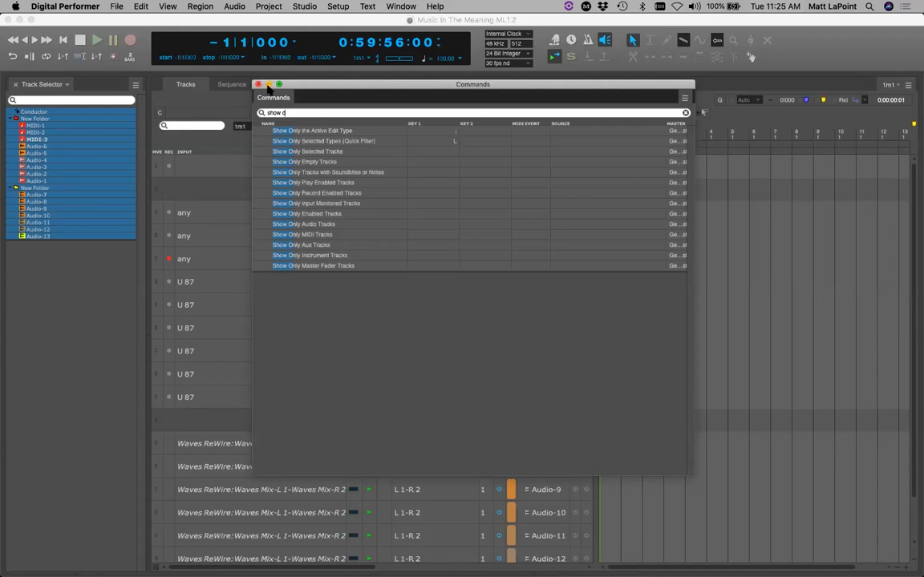
pyautogui.click(232, 79)
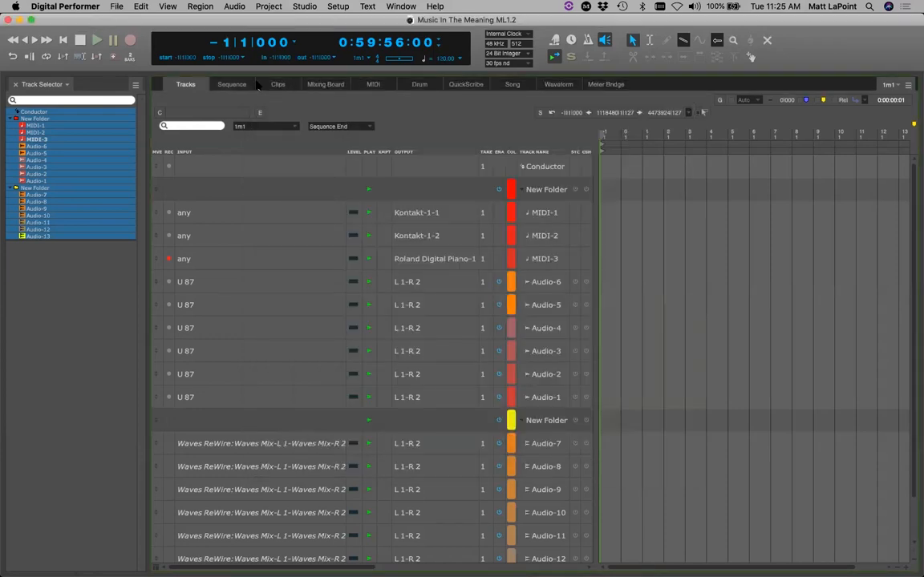
# Show MIDI-1 in the MIDI editor and draw a rising volume ramp from about 54 to 87, ending shortly before bar 1.
pyautogui.click(369, 85)
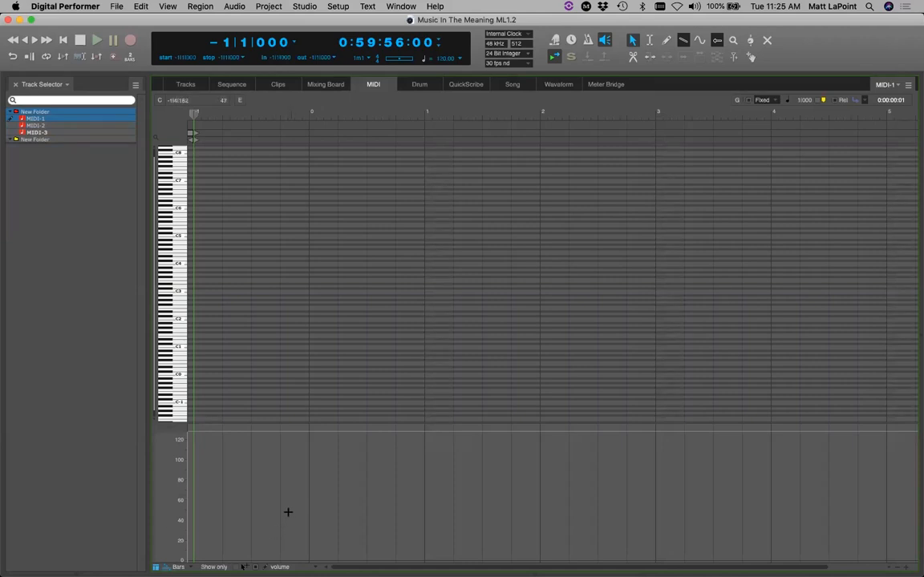
pyautogui.moveTo(290, 506); pyautogui.dragTo(403, 475)
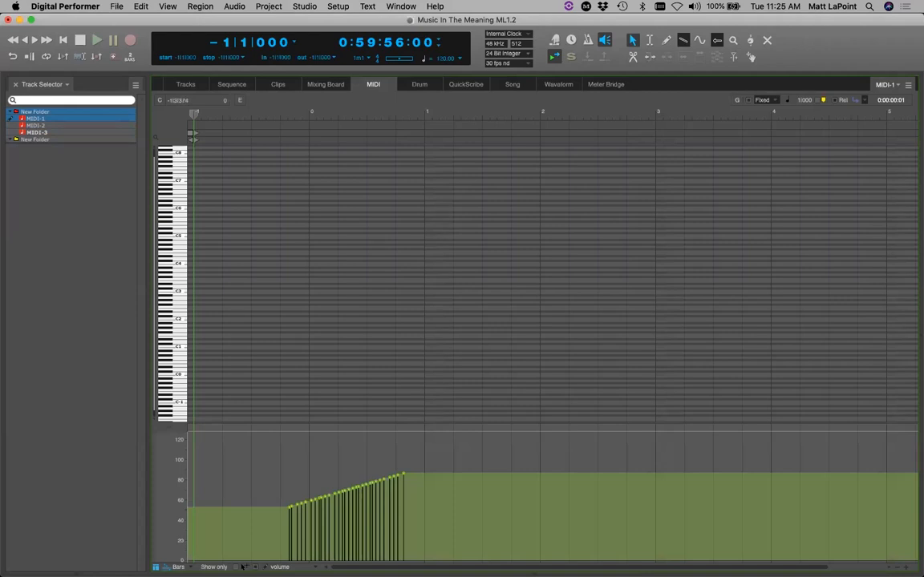
pyautogui.click(242, 566)
# Pencil one long C6 note and eight short notes at various lower pitches between bars -1 and 1 of MIDI-1.
pyautogui.click(309, 214)
pyautogui.press('p')
pyautogui.moveTo(222, 208); pyautogui.dragTo(394, 208)
pyautogui.click(265, 236)
pyautogui.click(353, 271)
pyautogui.click(297, 258)
pyautogui.click(353, 235)
pyautogui.click(433, 254)
pyautogui.click(353, 334)
pyautogui.click(237, 294)
pyautogui.click(236, 281)
pyautogui.press('a')
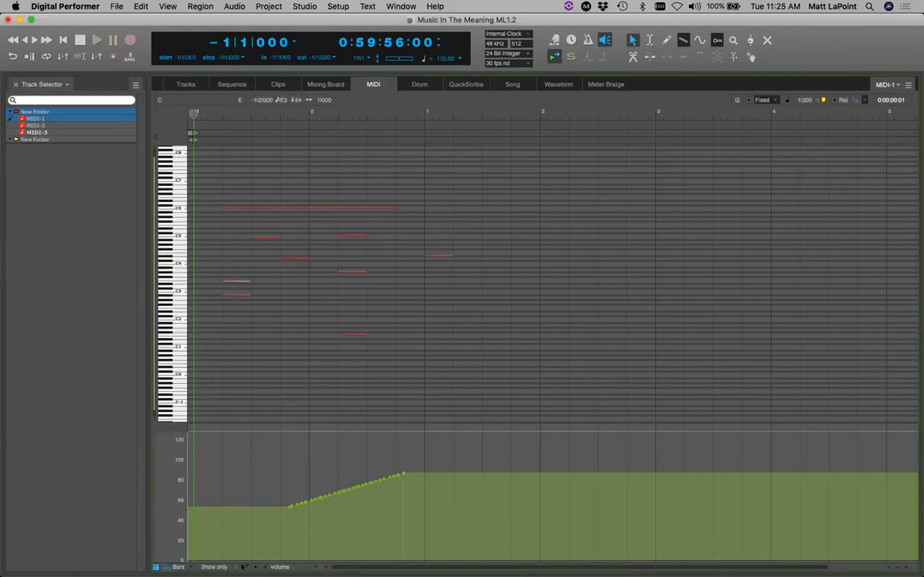
# Switch the active event type to On Velocity so it overlays the volume points, and clear the note selection.
pyautogui.click(242, 566)
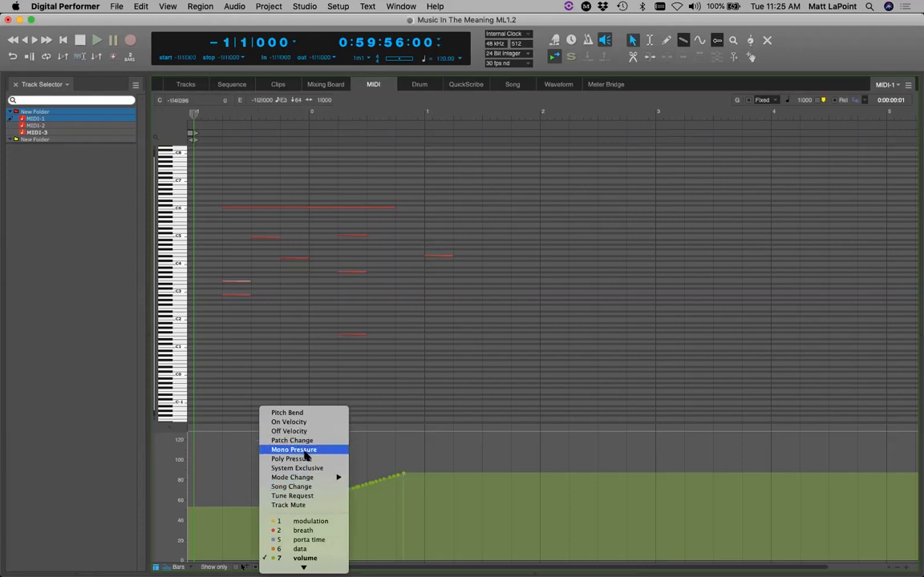
pyautogui.click(313, 421)
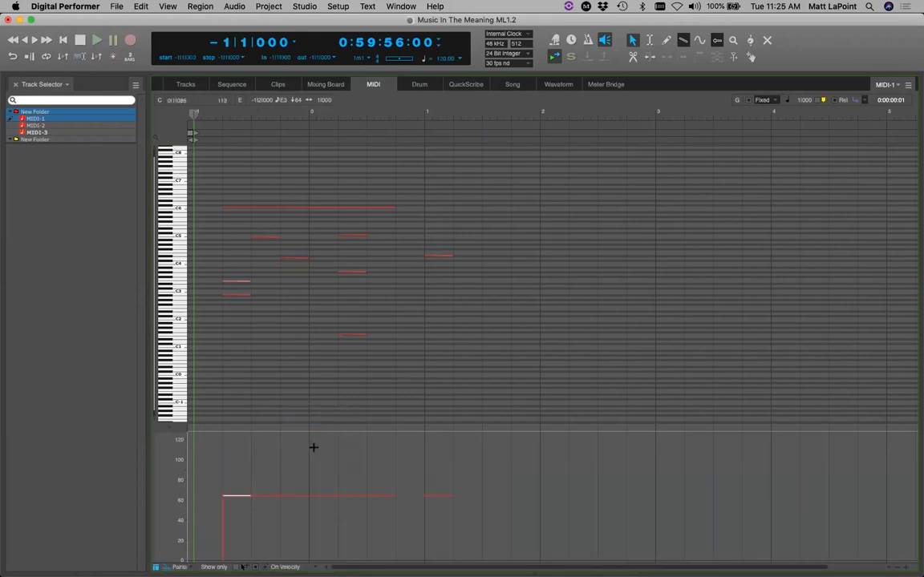
pyautogui.click(242, 567)
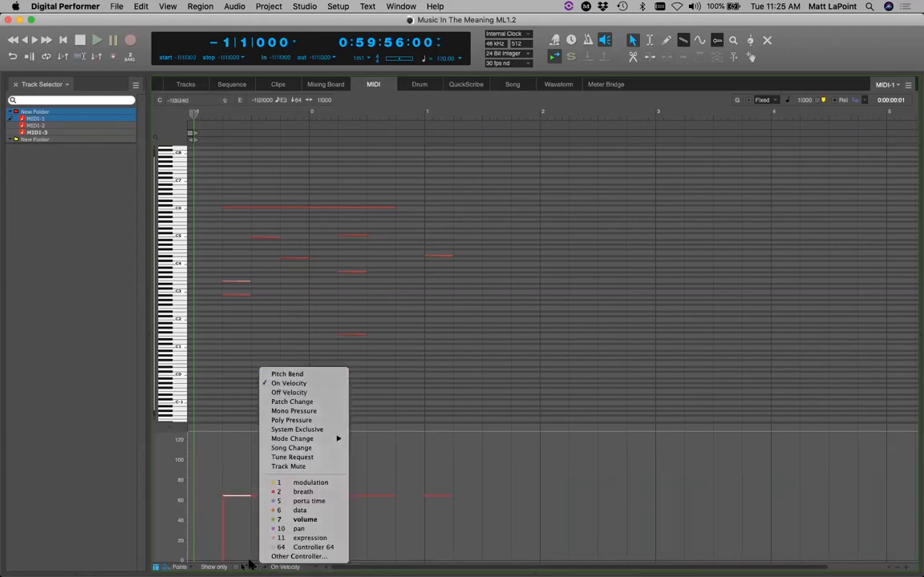
pyautogui.click(243, 566)
pyautogui.moveTo(289, 506); pyautogui.dragTo(405, 474)
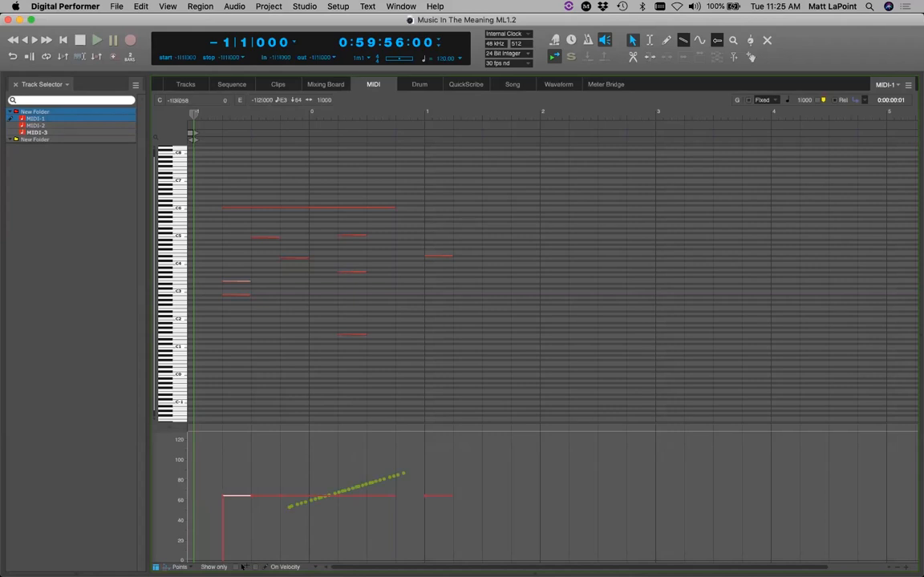
pyautogui.click(373, 485)
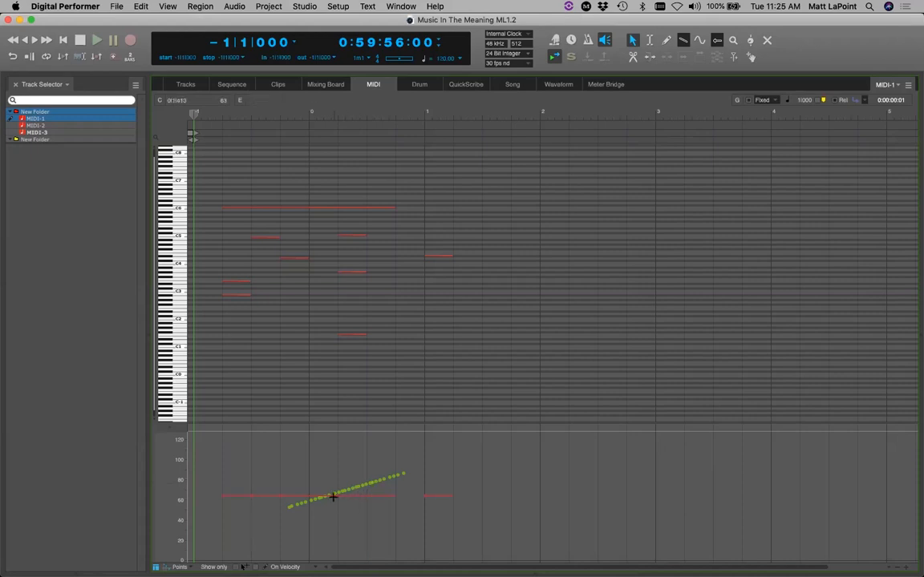
# Select all notes and apply the Show Only Selected Types quick filter to hide the volume data.
pyautogui.press('super+a')
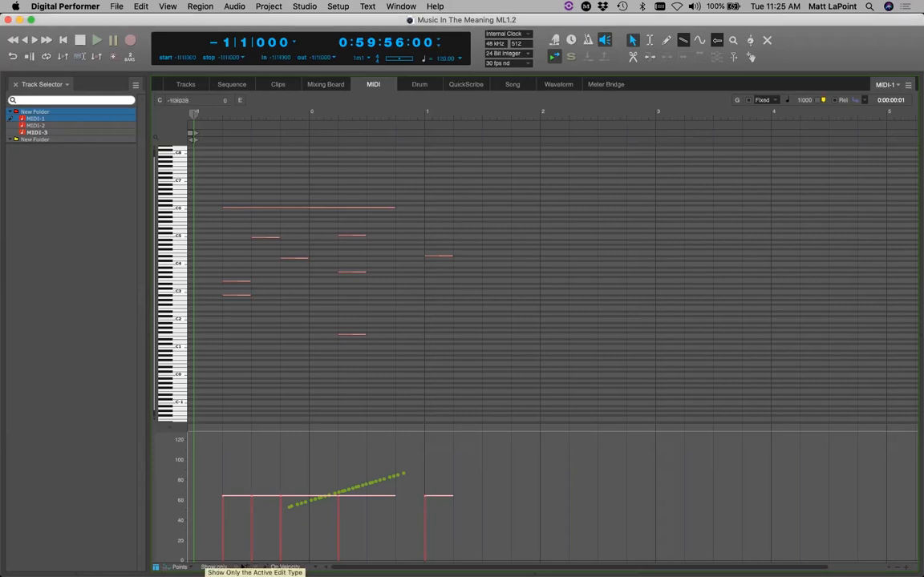
pyautogui.click(170, 8)
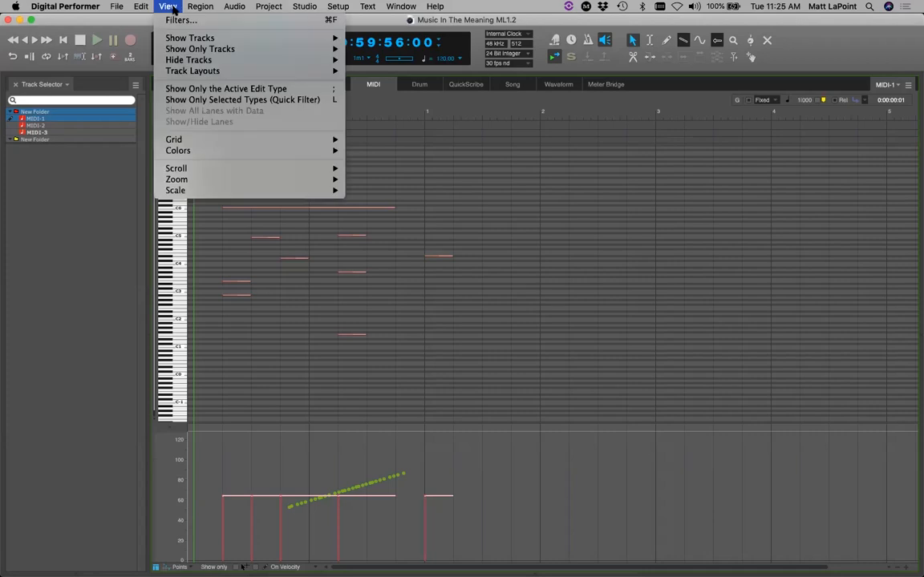
pyautogui.click(287, 101)
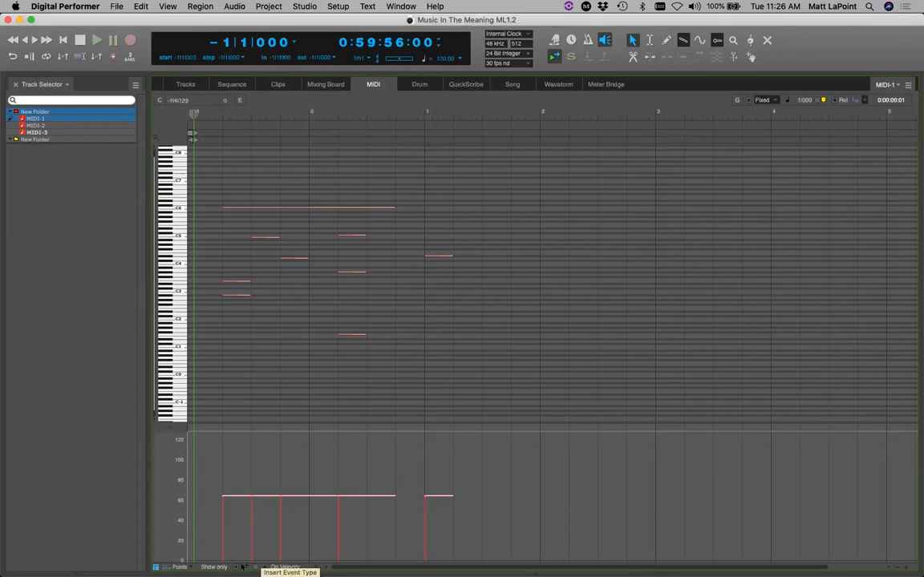
pyautogui.click(417, 299)
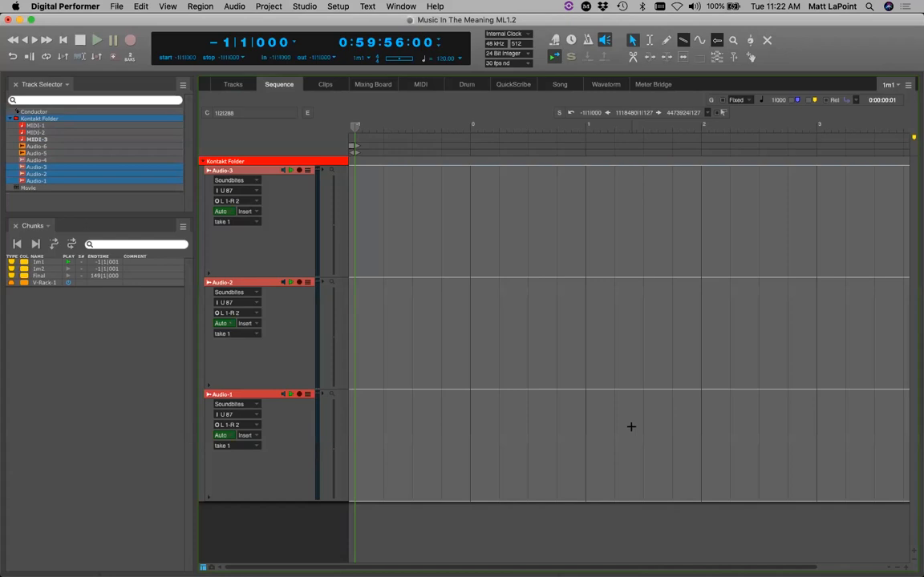
# Show the tracks overview of 1m1 and examine the commands for showing and hiding tracks and for track layouts.
pyautogui.click(206, 80)
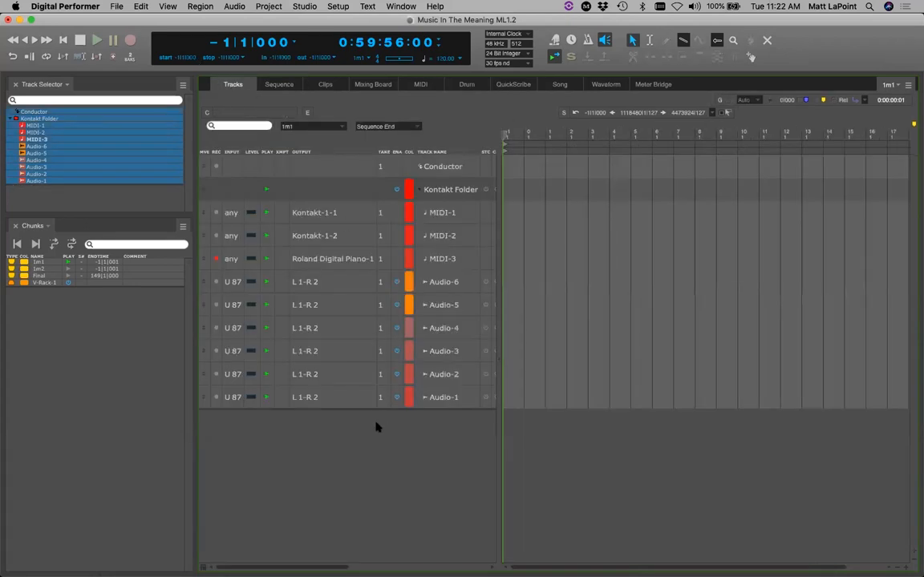
pyautogui.click(168, 6)
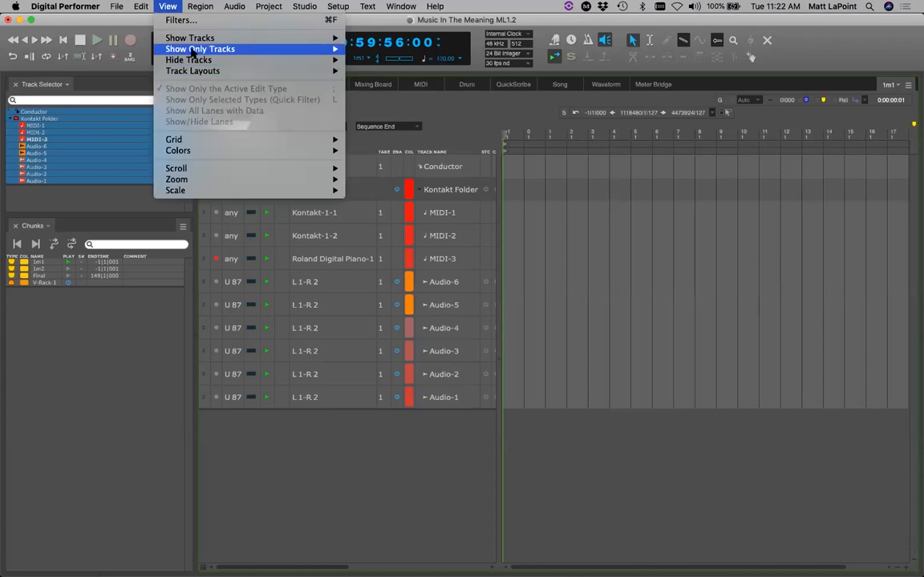
pyautogui.moveTo(195, 39)
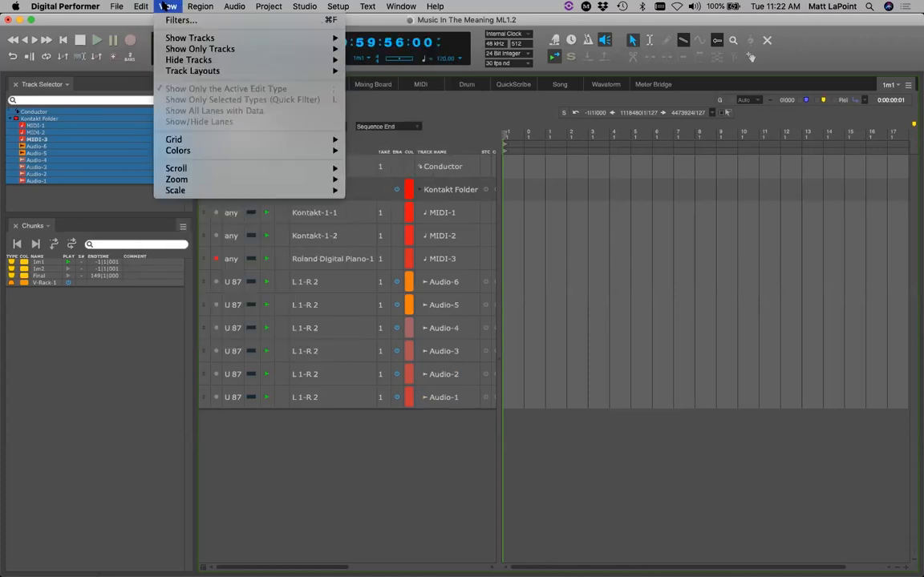
pyautogui.click(320, 361)
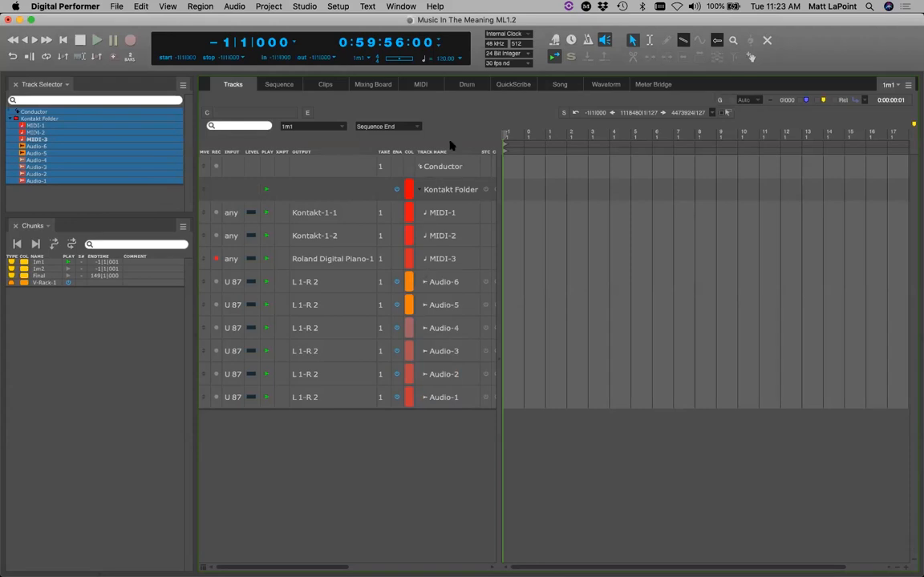
pyautogui.click(168, 6)
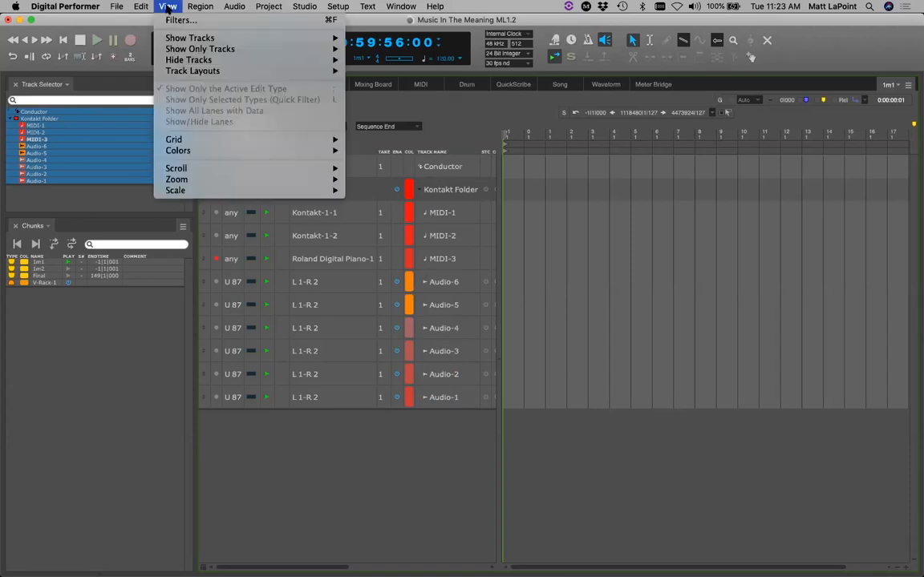
pyautogui.moveTo(200, 73)
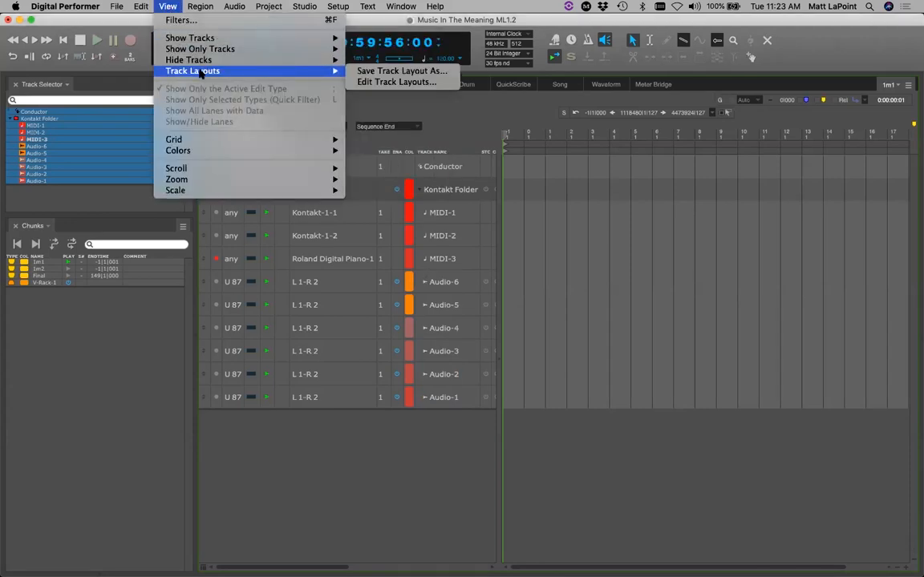
pyautogui.click(181, 4)
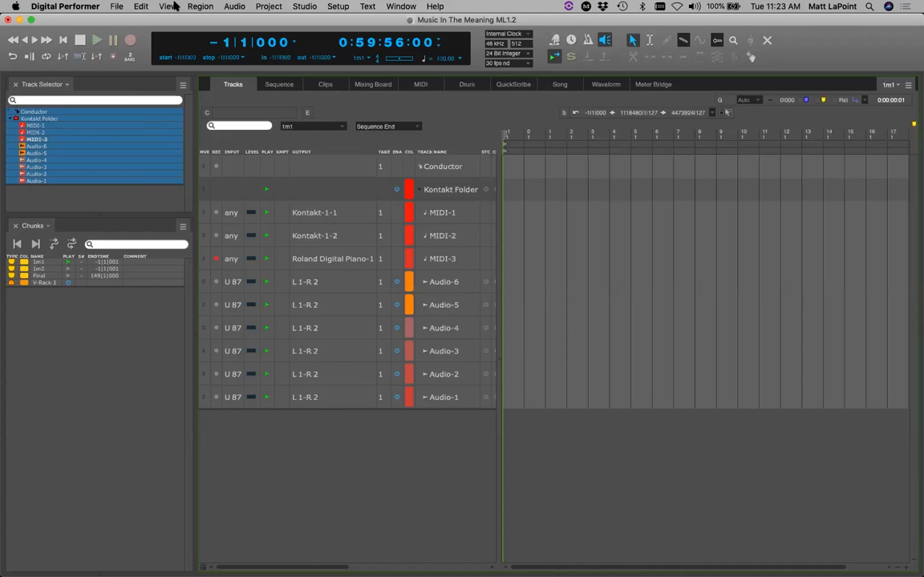
# Close the Chunks list and remove the Kontakt Folder of 1m1 while preserving its tracks.
pyautogui.click(97, 181)
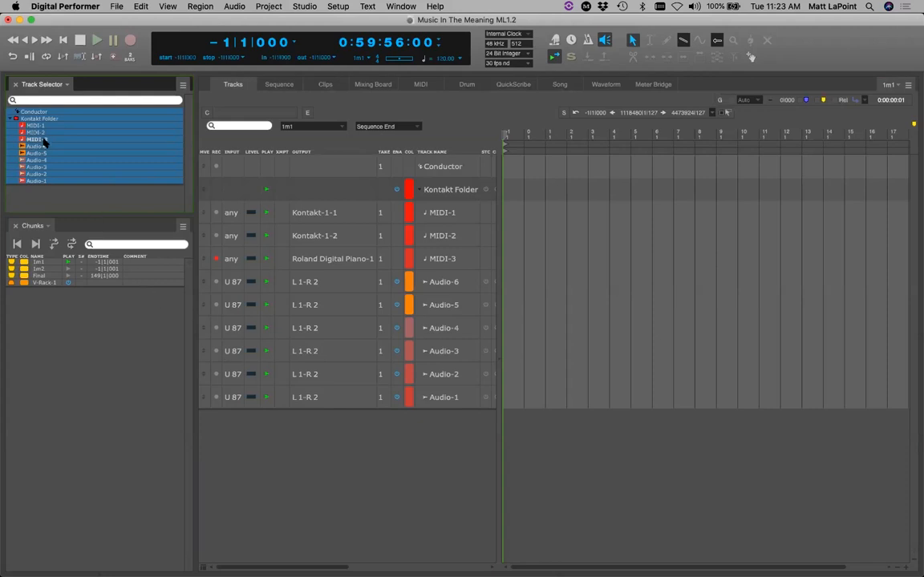
pyautogui.click(15, 225)
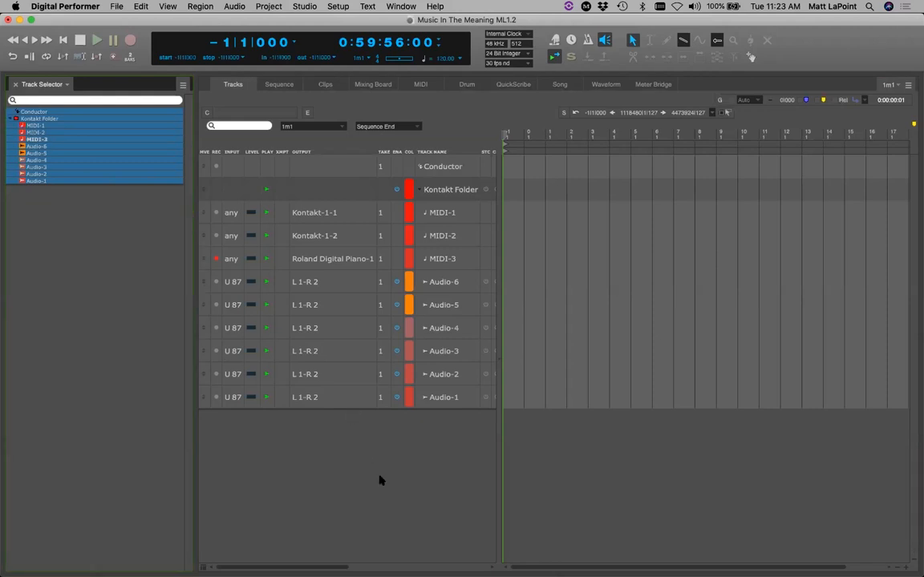
pyautogui.click(331, 414)
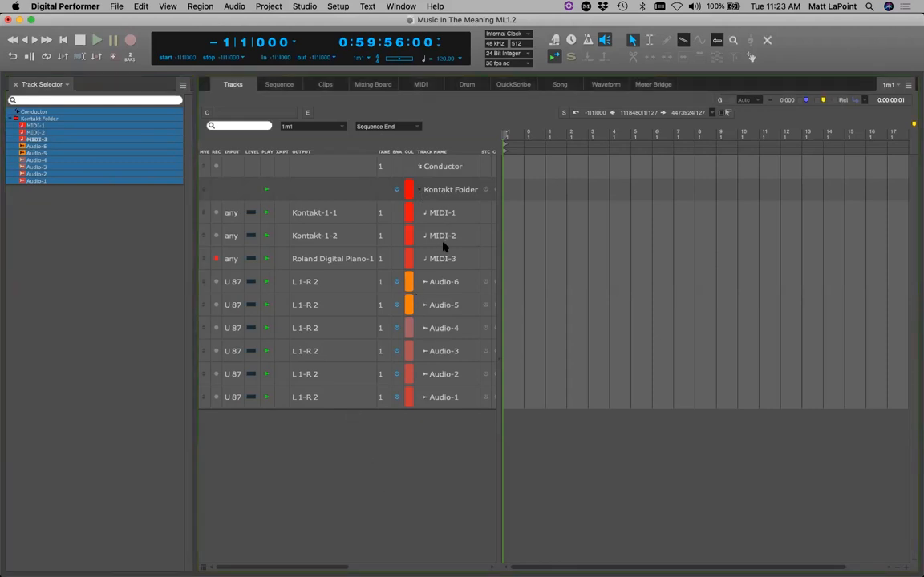
pyautogui.rightClick(438, 190)
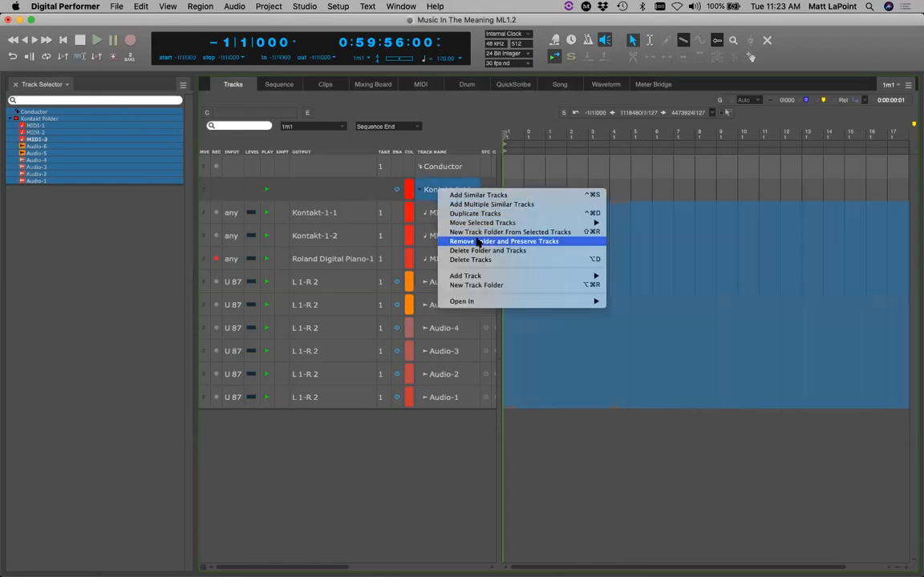
pyautogui.click(479, 242)
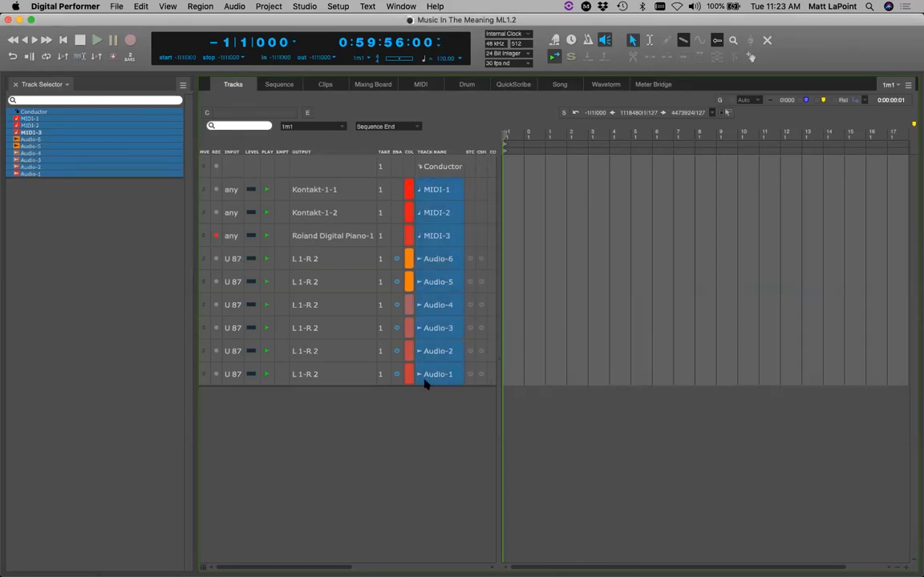
# Group the selected three MIDI and six audio tracks of 1m1 into a new track folder.
pyautogui.press('super+shift+f')
pyautogui.click(396, 250)
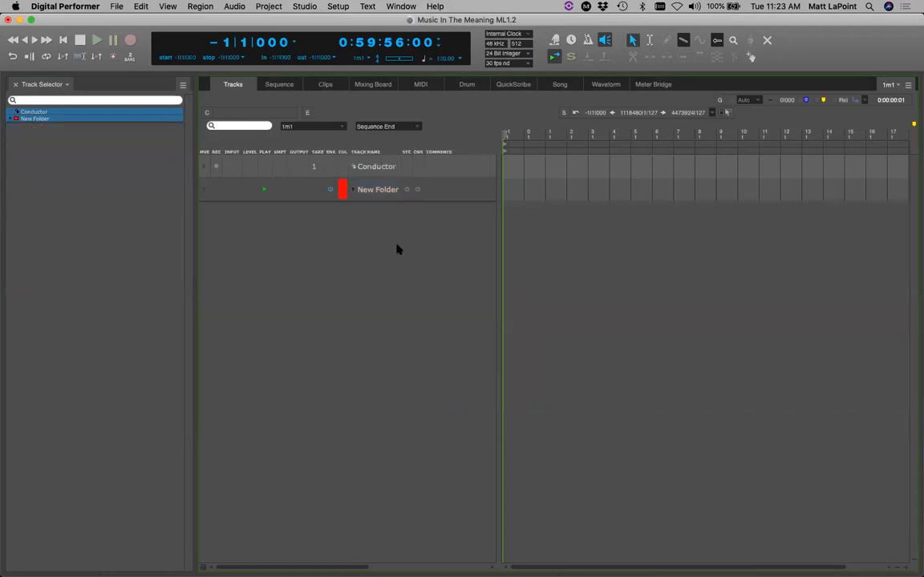
# Add seven stereo audio tracks, Audio-7 to Audio-13, and group them into a second new track folder.
pyautogui.press('super+shift+a')
pyautogui.press('super+shift+a')
pyautogui.press('super+shift+a')
pyautogui.press('super+shift+a')
pyautogui.press('super+shift+a')
pyautogui.press('super+shift+a')
pyautogui.press('super+shift+a')
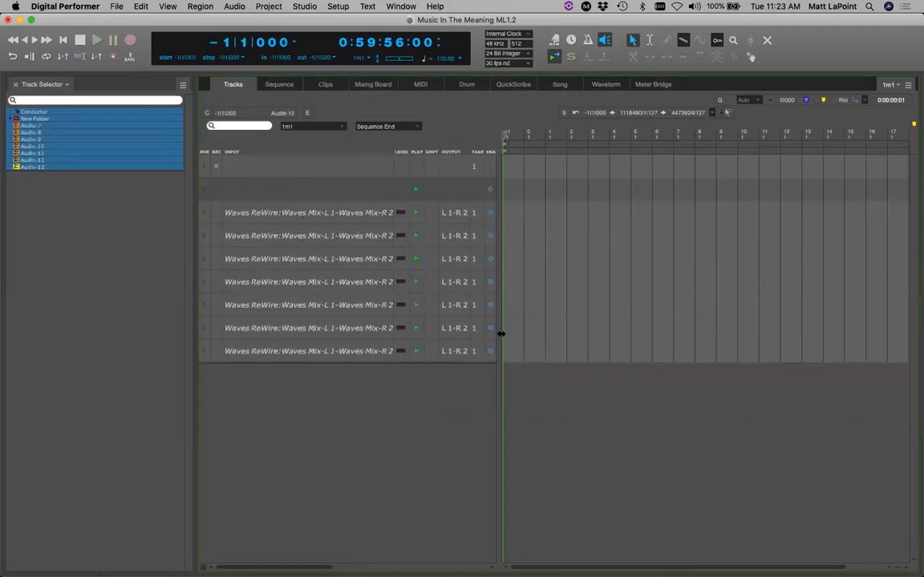
pyautogui.moveTo(500, 333); pyautogui.dragTo(617, 340)
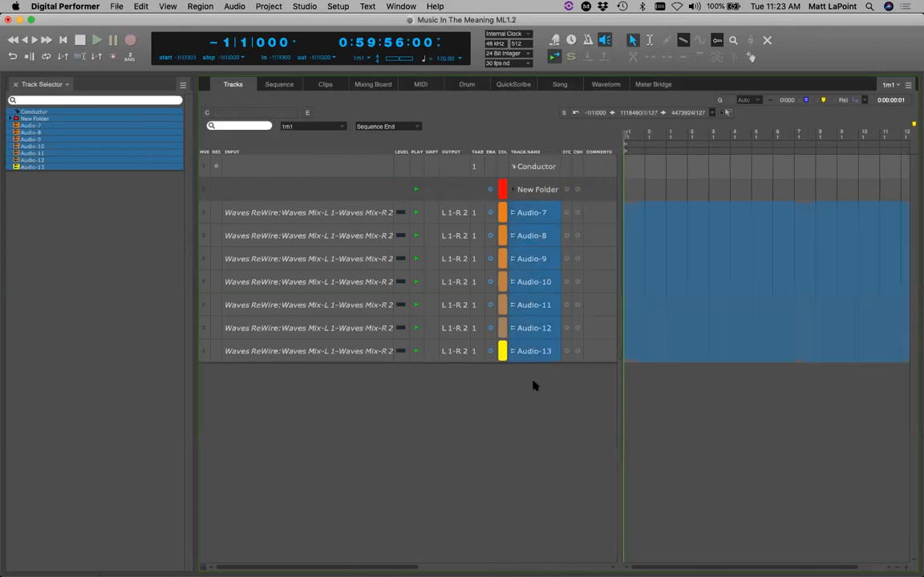
pyautogui.press('super+shift+f')
pyautogui.click(514, 212)
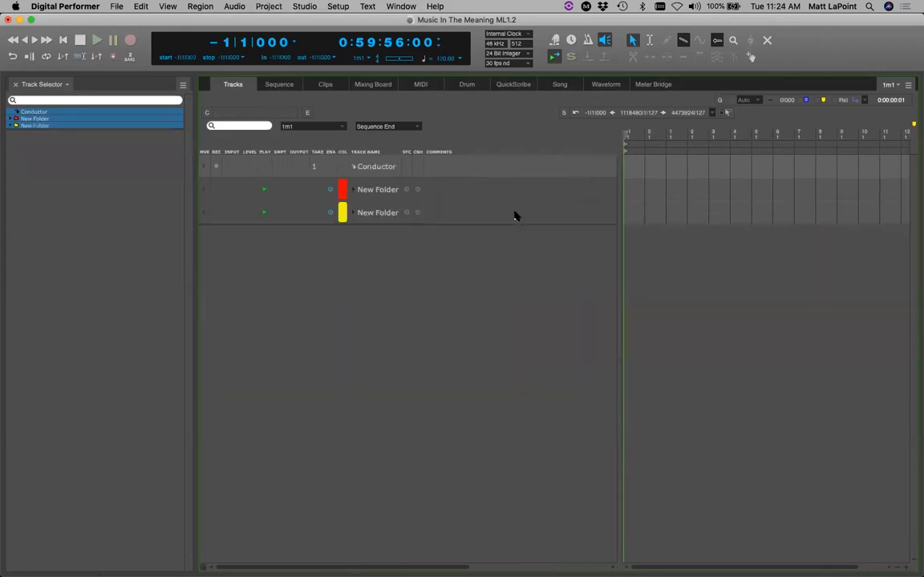
# Expand both track folders, isolate the tracks of the first and second folder in turn, and narrow the Track Selector.
pyautogui.keyDown('alt'); pyautogui.click(15, 118); pyautogui.keyUp('alt')
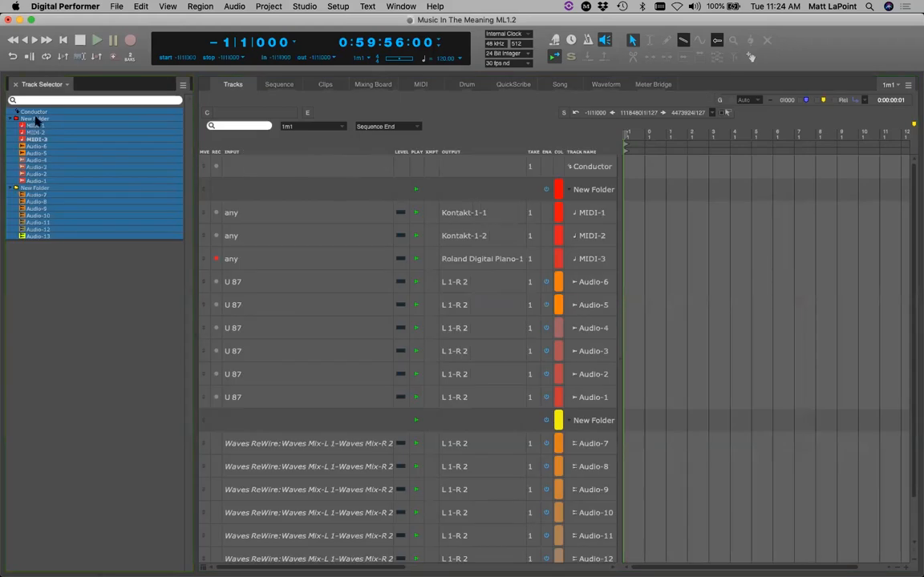
pyautogui.click(36, 119)
pyautogui.click(36, 119)
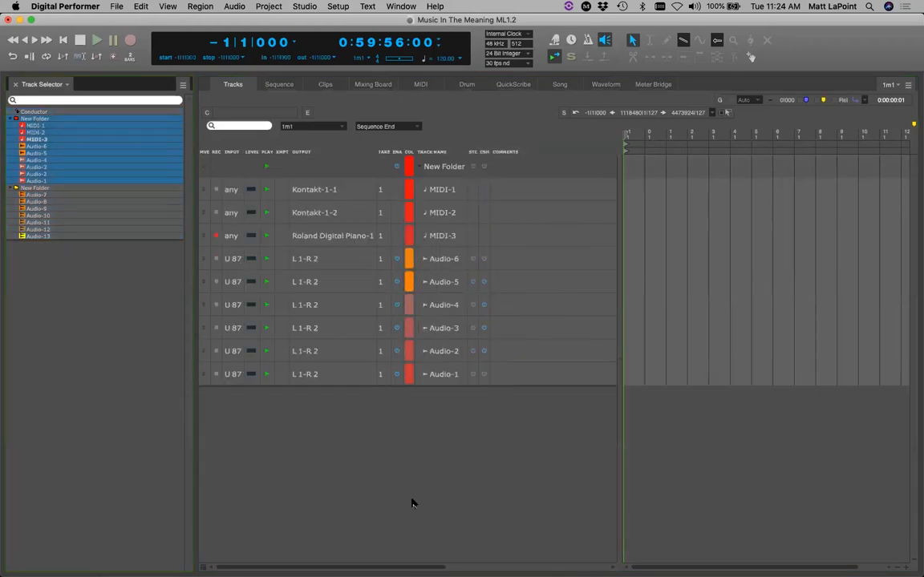
pyautogui.press('super+s')
pyautogui.click(48, 188)
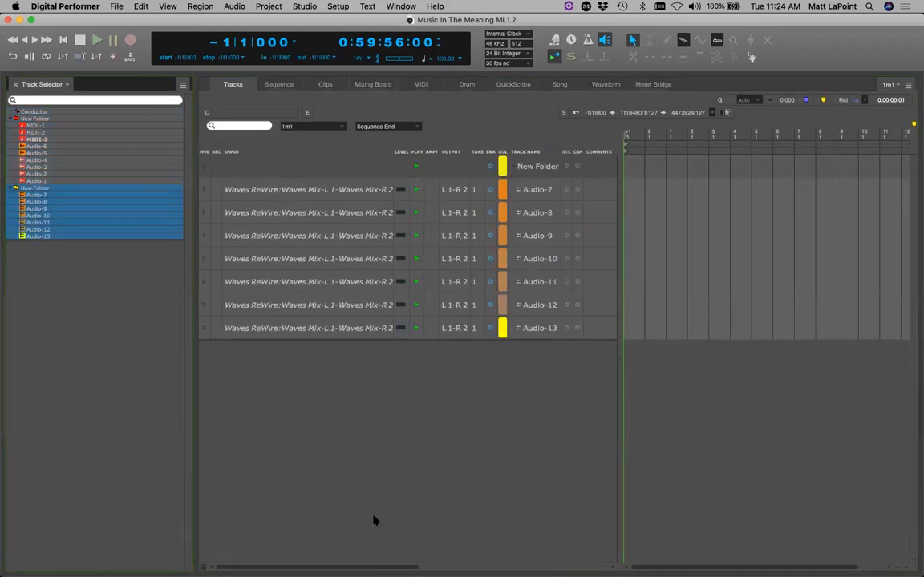
pyautogui.moveTo(193, 461); pyautogui.dragTo(144, 464)
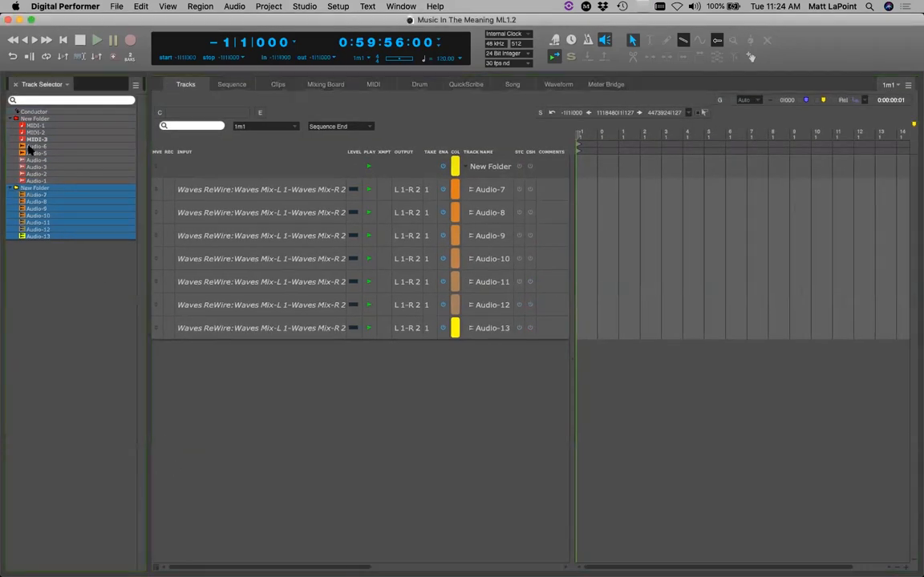
# Switch the visible tracks between the first and second folder again and restore the display of all tracks.
pyautogui.click(47, 120)
pyautogui.click(55, 188)
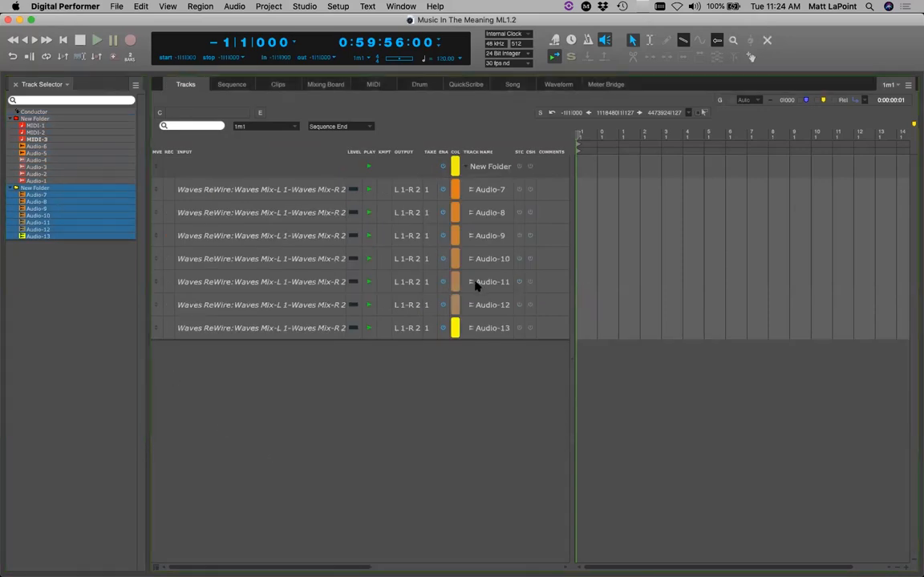
pyautogui.click(36, 117)
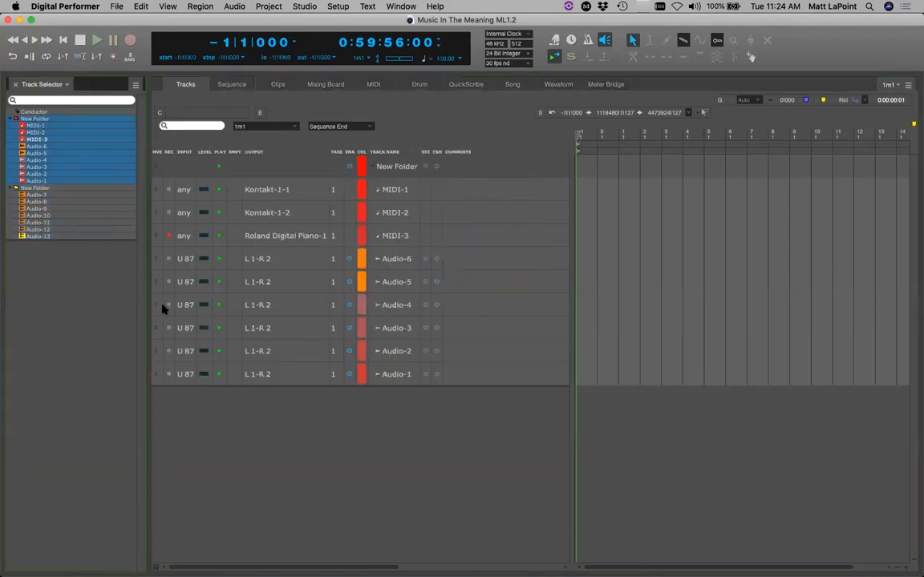
pyautogui.click(53, 188)
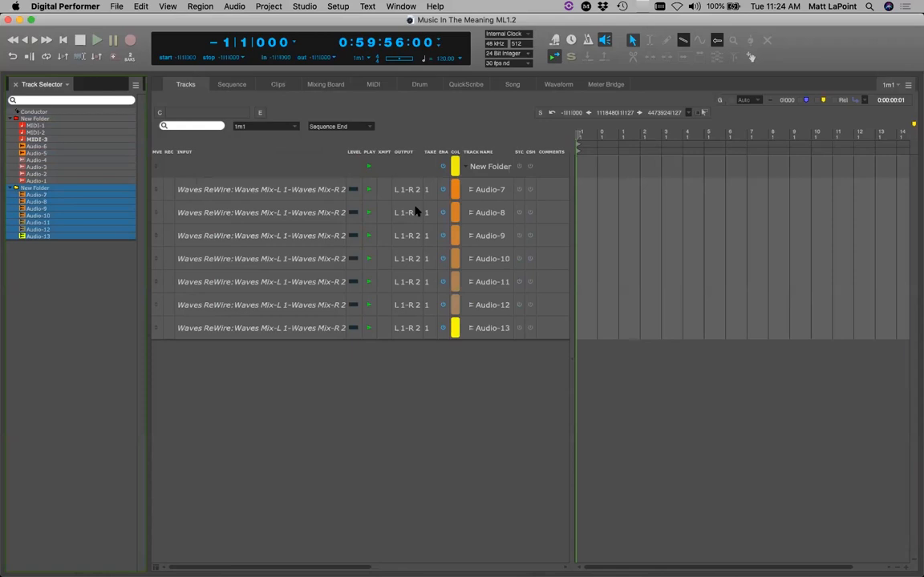
pyautogui.keyDown('shift'); pyautogui.click(32, 114); pyautogui.keyUp('shift')
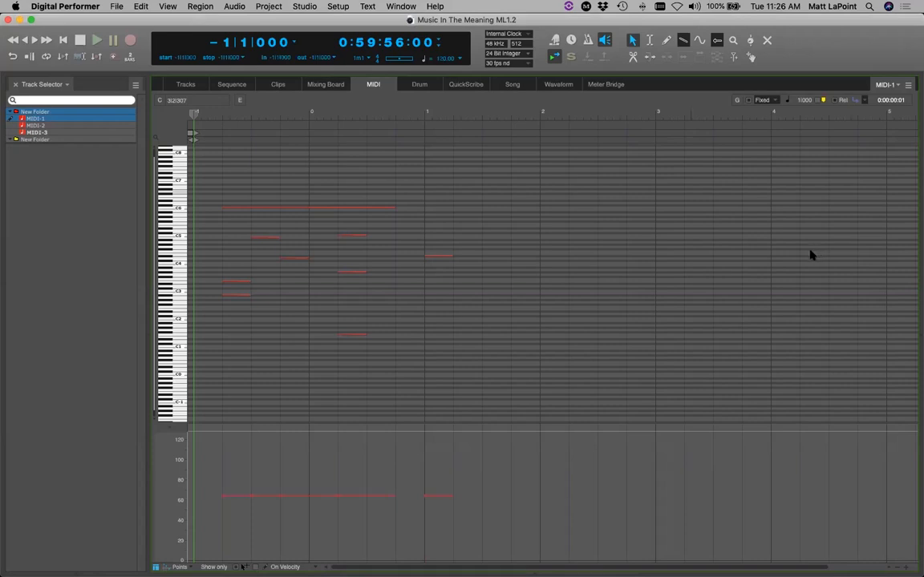
# Open the Chunks list from the tracks overview, view V-Rack-1's mixing board, and return to the 1m1 overview.
pyautogui.click(185, 84)
pyautogui.hotkey('shift', 'c')
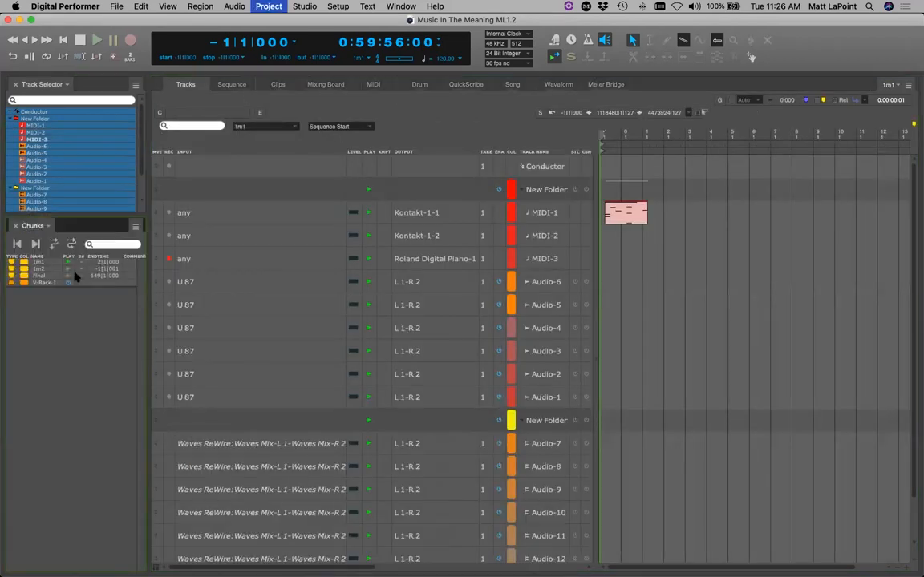
pyautogui.click(42, 283)
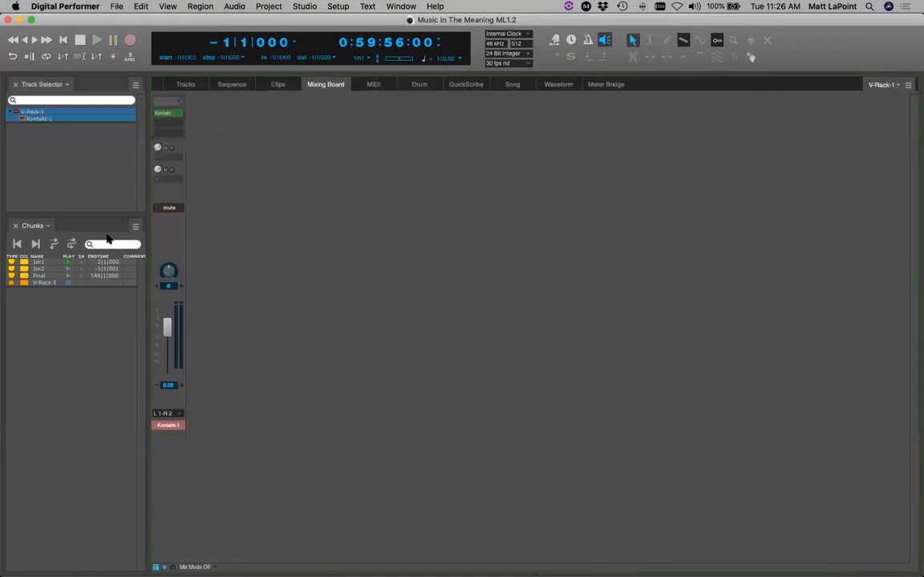
pyautogui.click(183, 84)
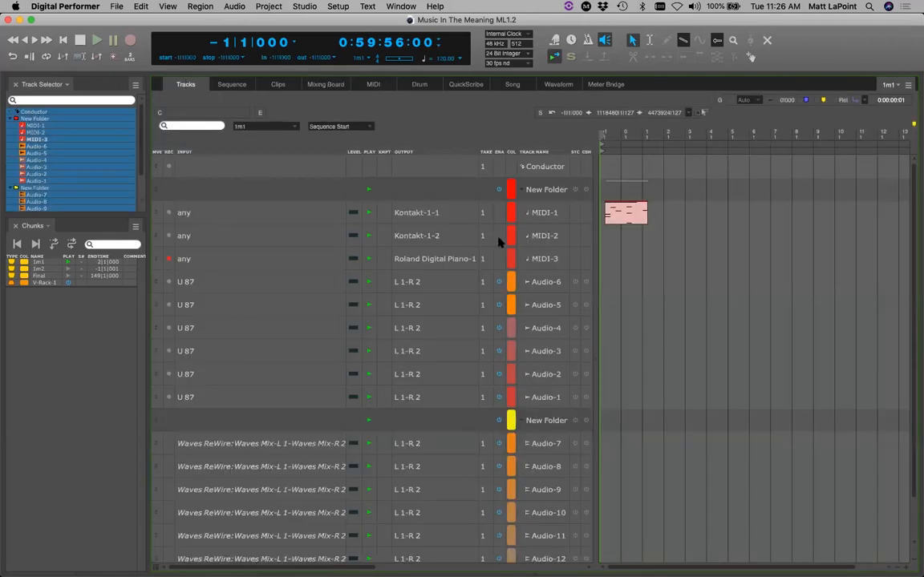
# Reduce the height of the track rows by two levels and widen the timeline area of the tracks overview.
pyautogui.click(536, 254)
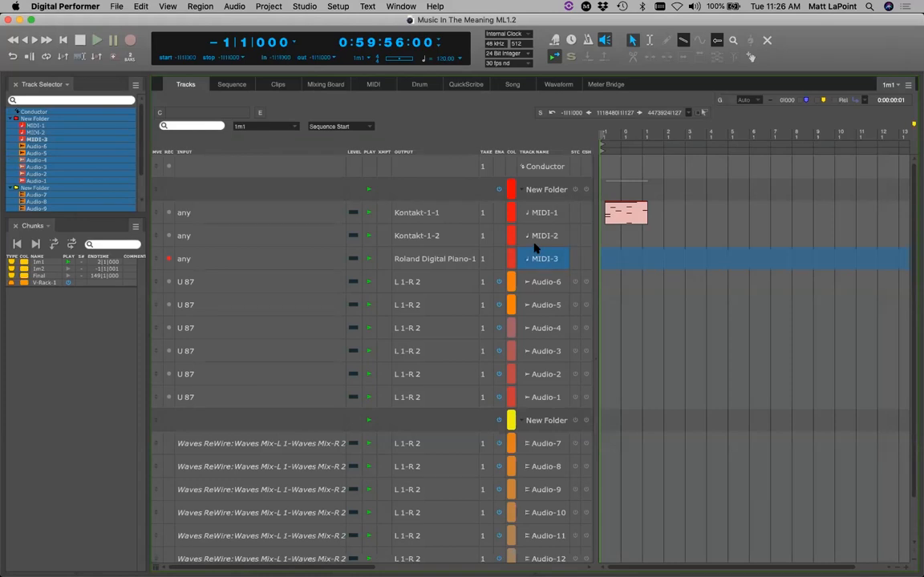
pyautogui.press('super+alt+bracketleft')
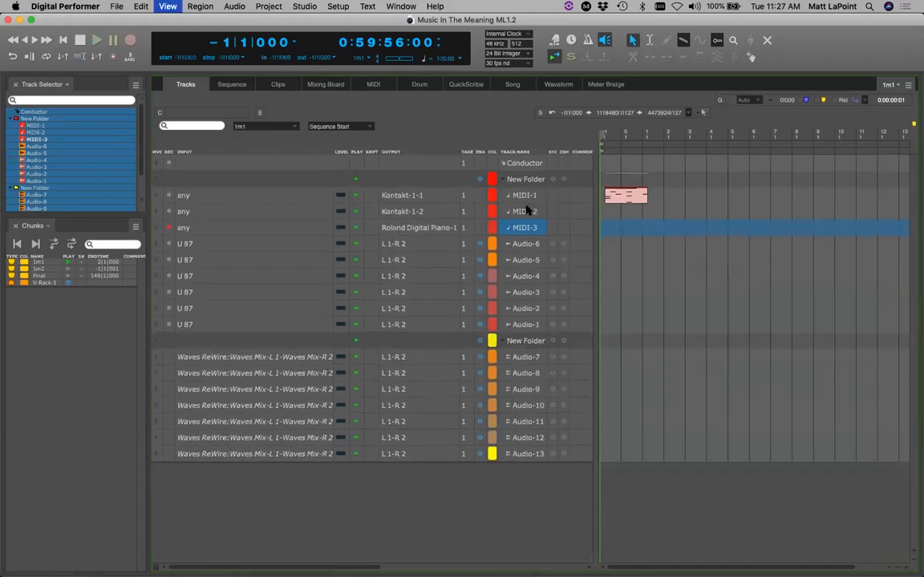
pyautogui.press('super+alt+bracketleft')
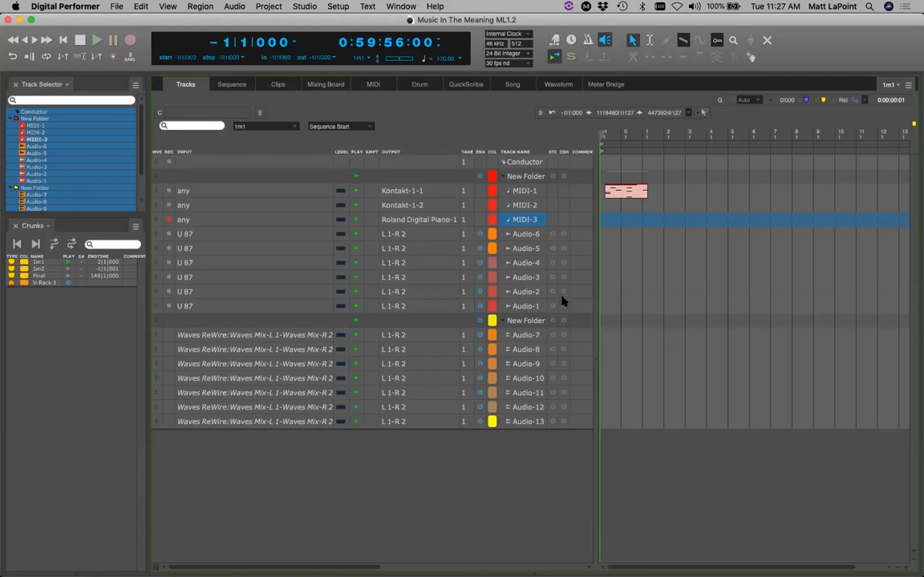
pyautogui.moveTo(591, 299); pyautogui.dragTo(555, 298)
# Delete the MIDI phrase on track MIDI-1 and select the first measure of MIDI-2.
pyautogui.click(588, 191)
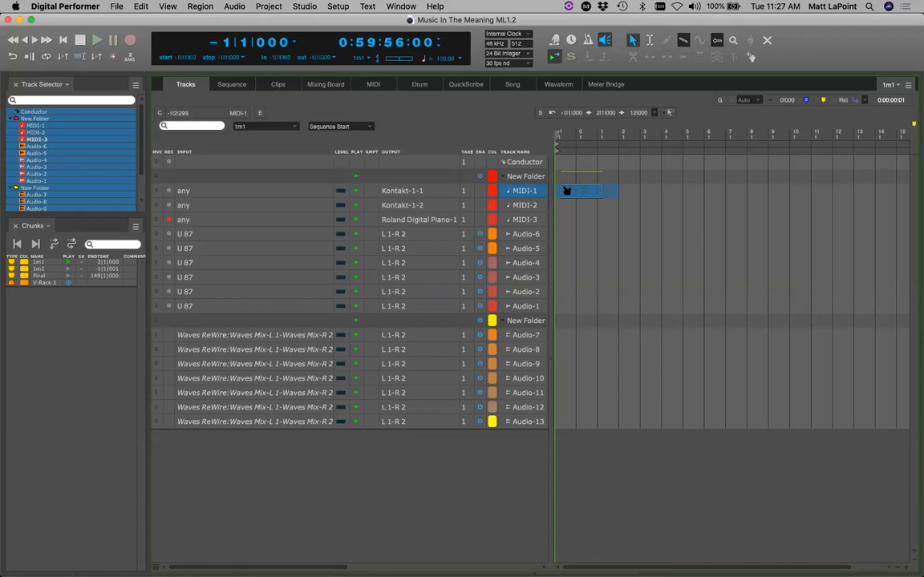
pyautogui.press('Delete')
pyautogui.click(564, 206)
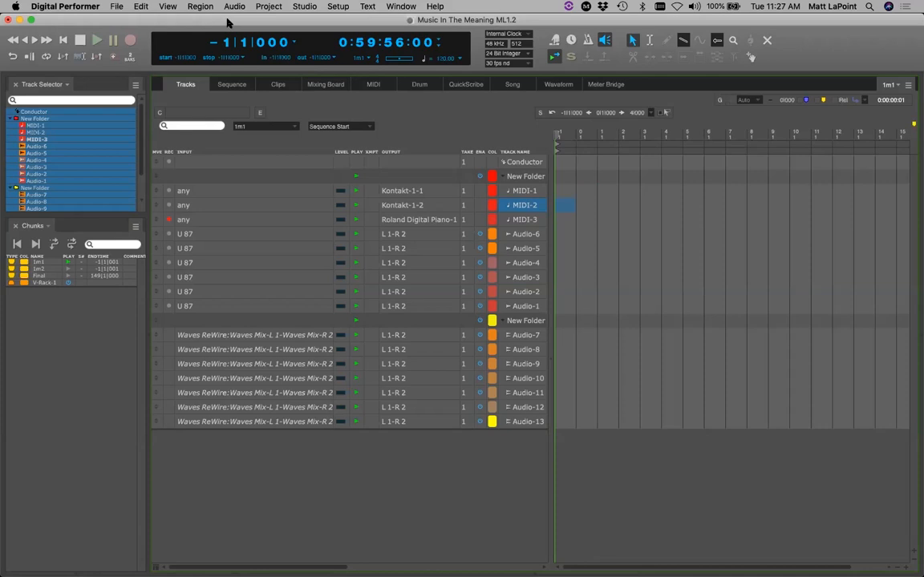
# Examine the global event types in the View Filters window and close it.
pyautogui.press('super+f')
pyautogui.moveTo(176, 27); pyautogui.dragTo(404, 109)
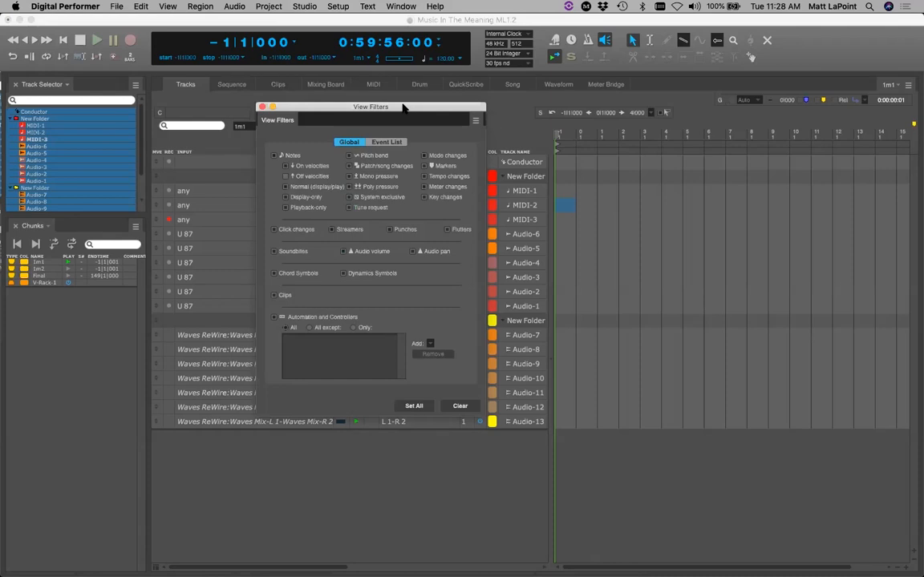
pyautogui.moveTo(408, 107); pyautogui.dragTo(439, 107)
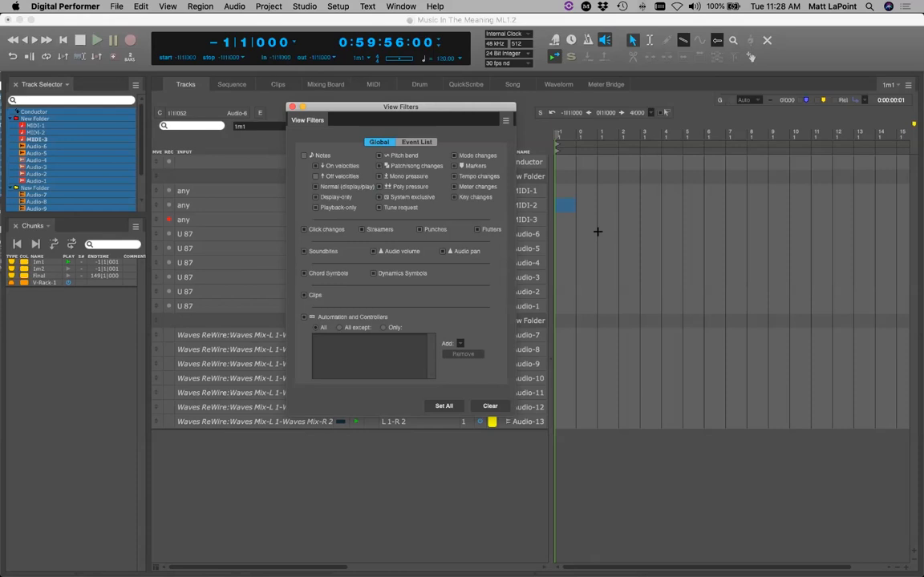
pyautogui.moveTo(389, 118); pyautogui.dragTo(391, 117)
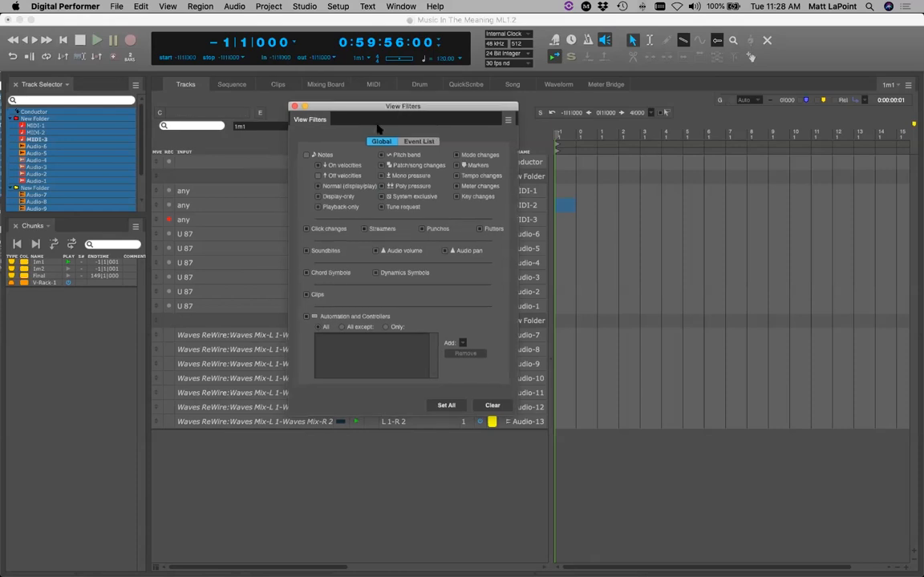
pyautogui.click(294, 107)
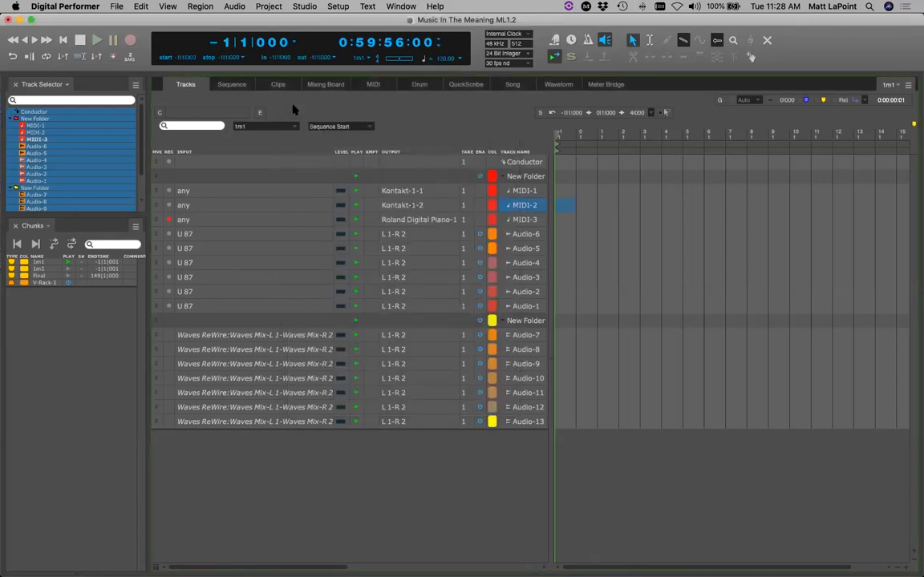